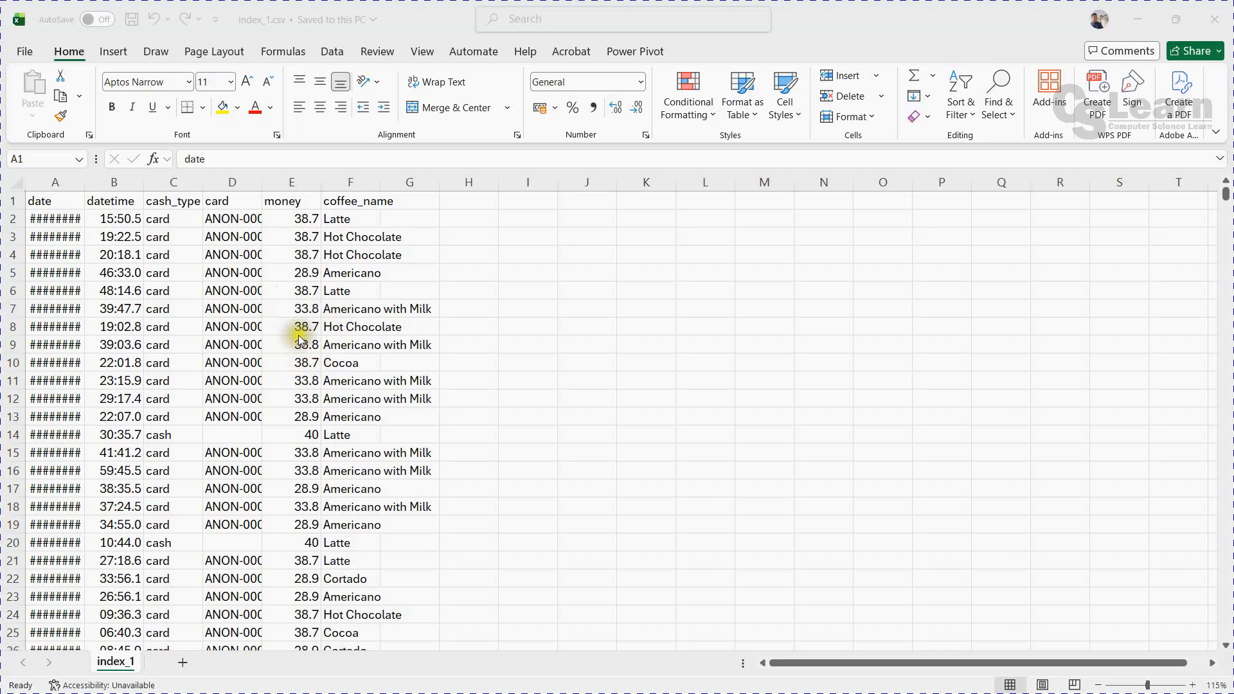
Step: Examine the available data import sources, including the file types that data can be imported from
{"action": "left_click", "coordinate": [492, 280]}
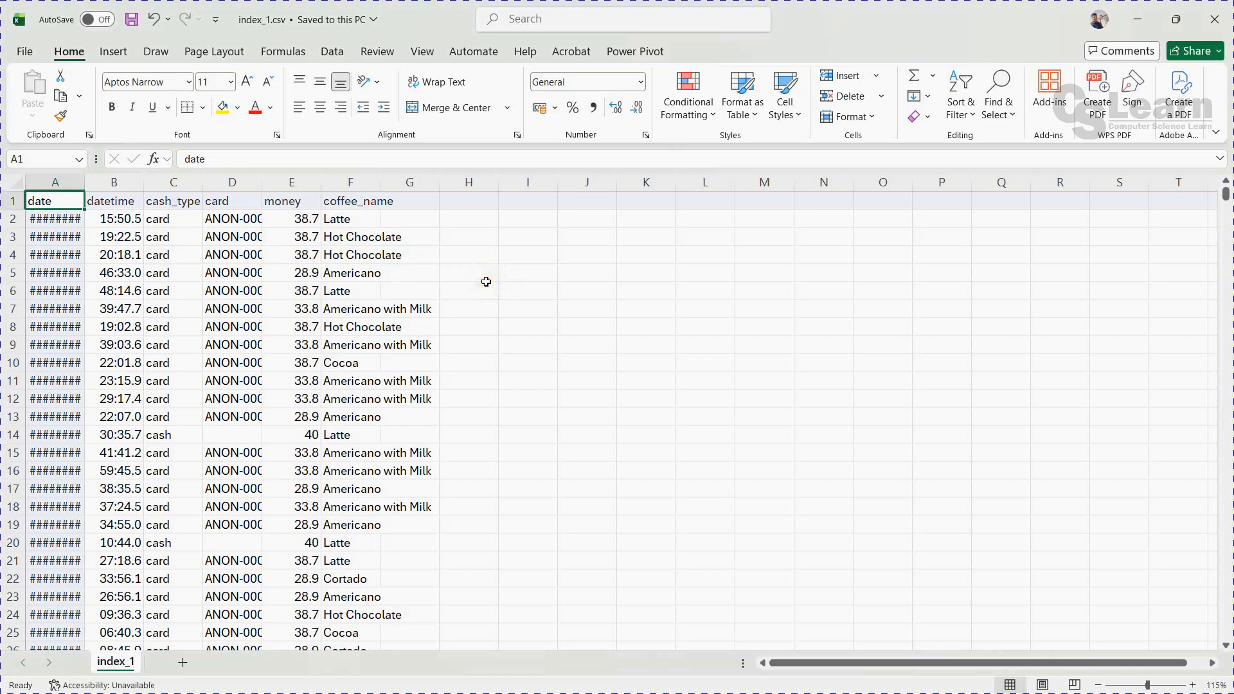
{"action": "left_click", "coordinate": [331, 54]}
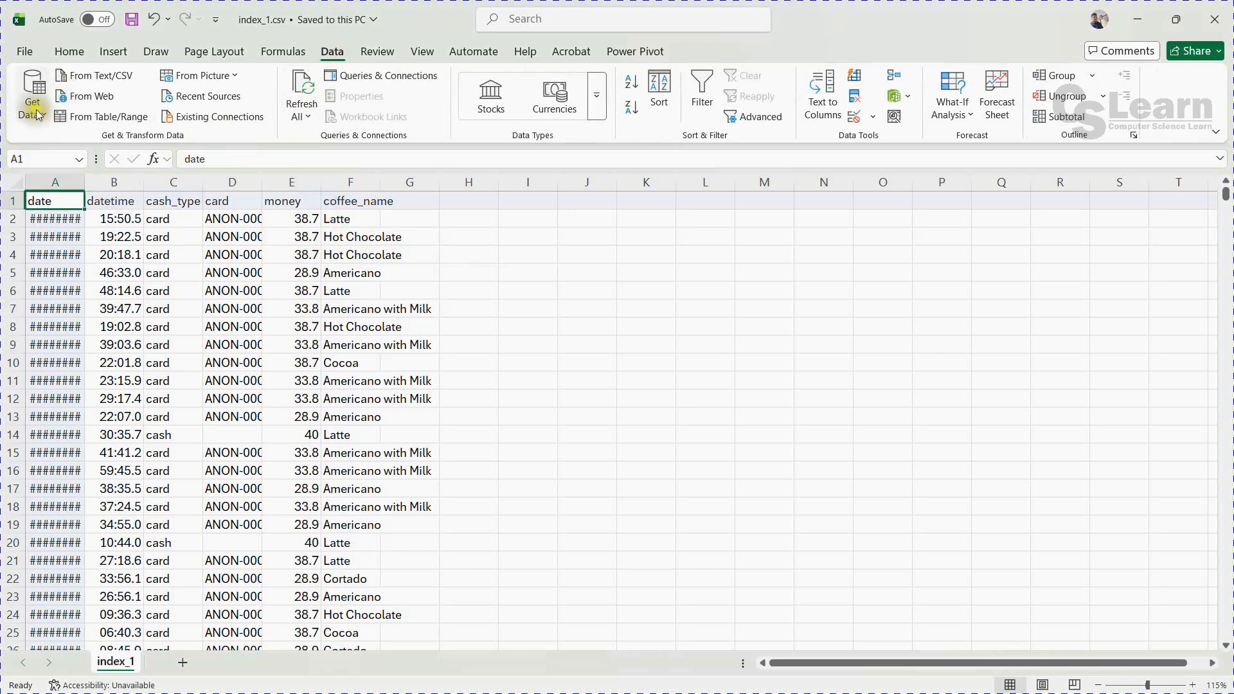
{"action": "left_click", "coordinate": [36, 113]}
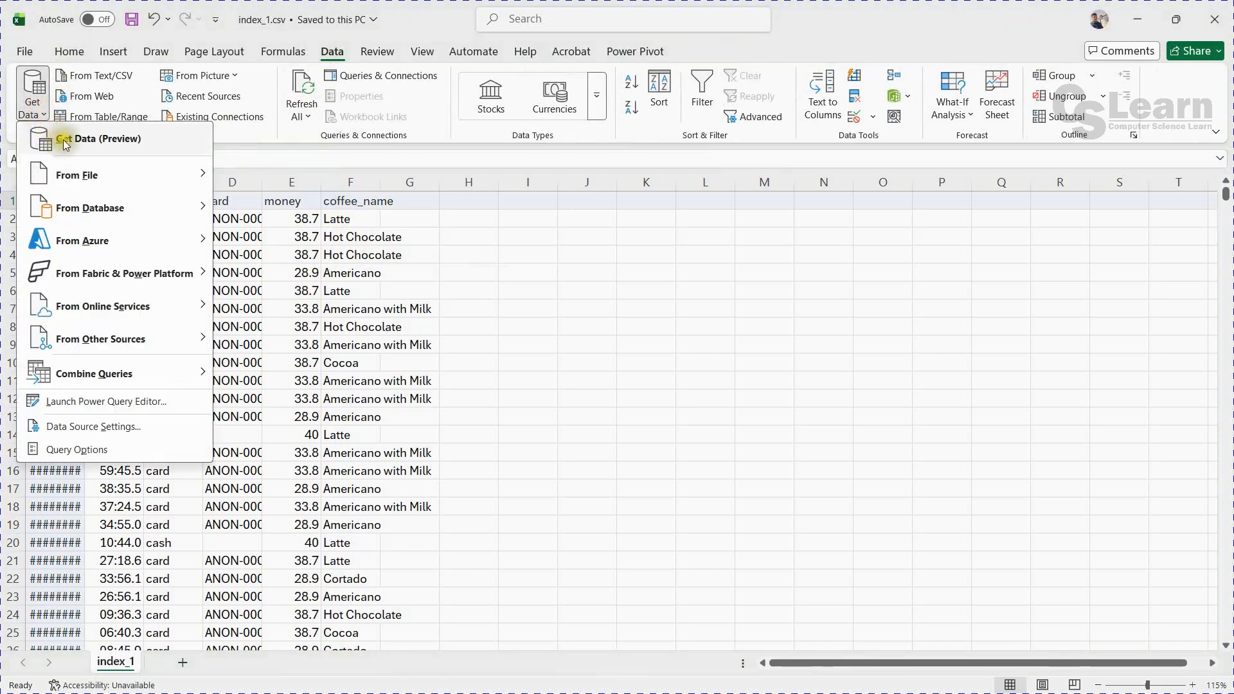
{"action": "mouse_move", "coordinate": [63, 181]}
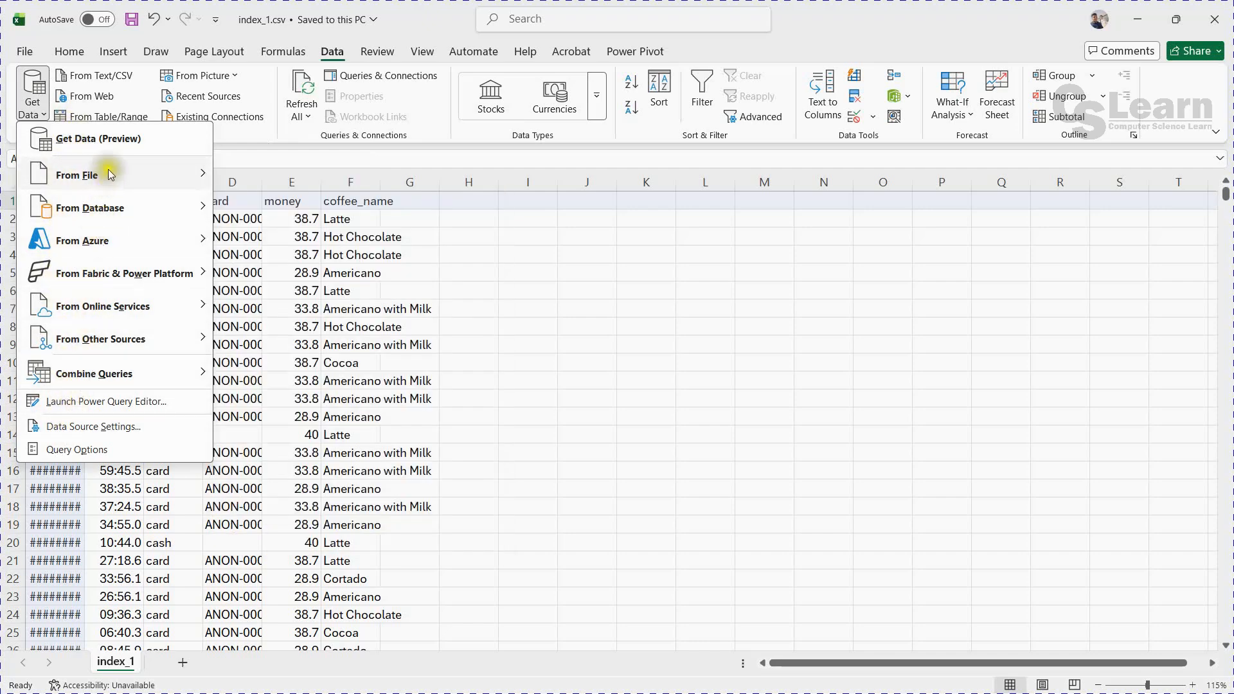
{"action": "mouse_move", "coordinate": [111, 157]}
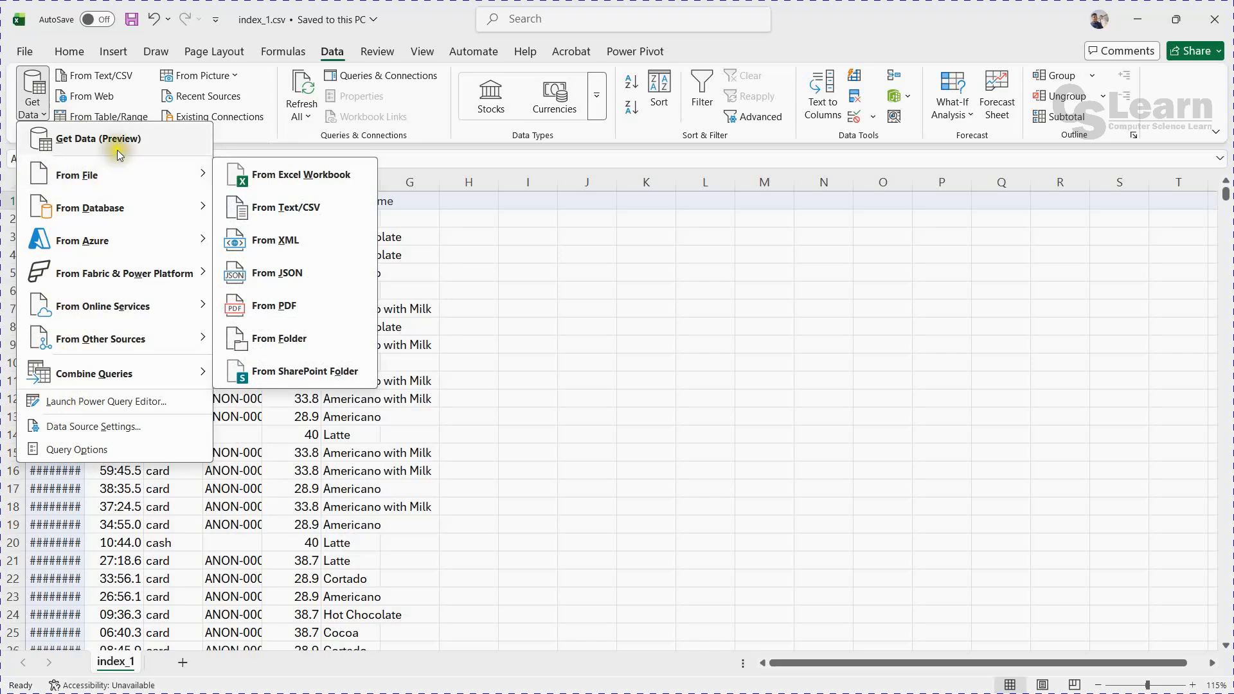
{"action": "left_click", "coordinate": [185, 173]}
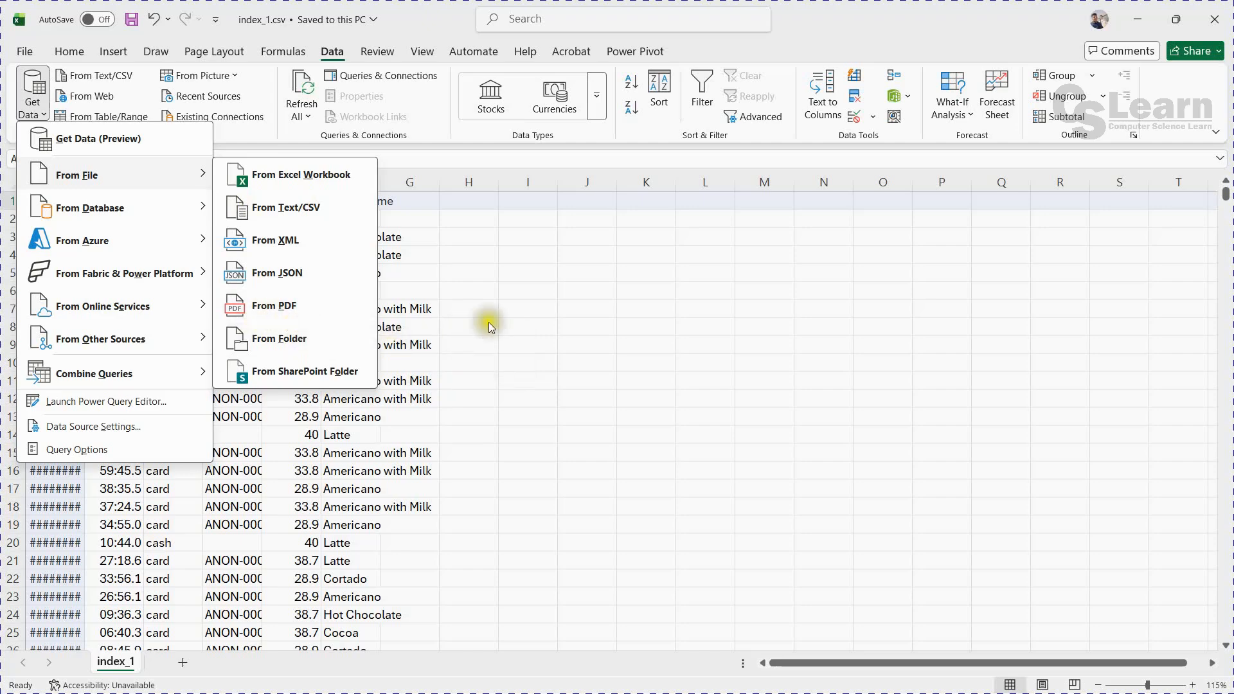
{"action": "left_click", "coordinate": [519, 288]}
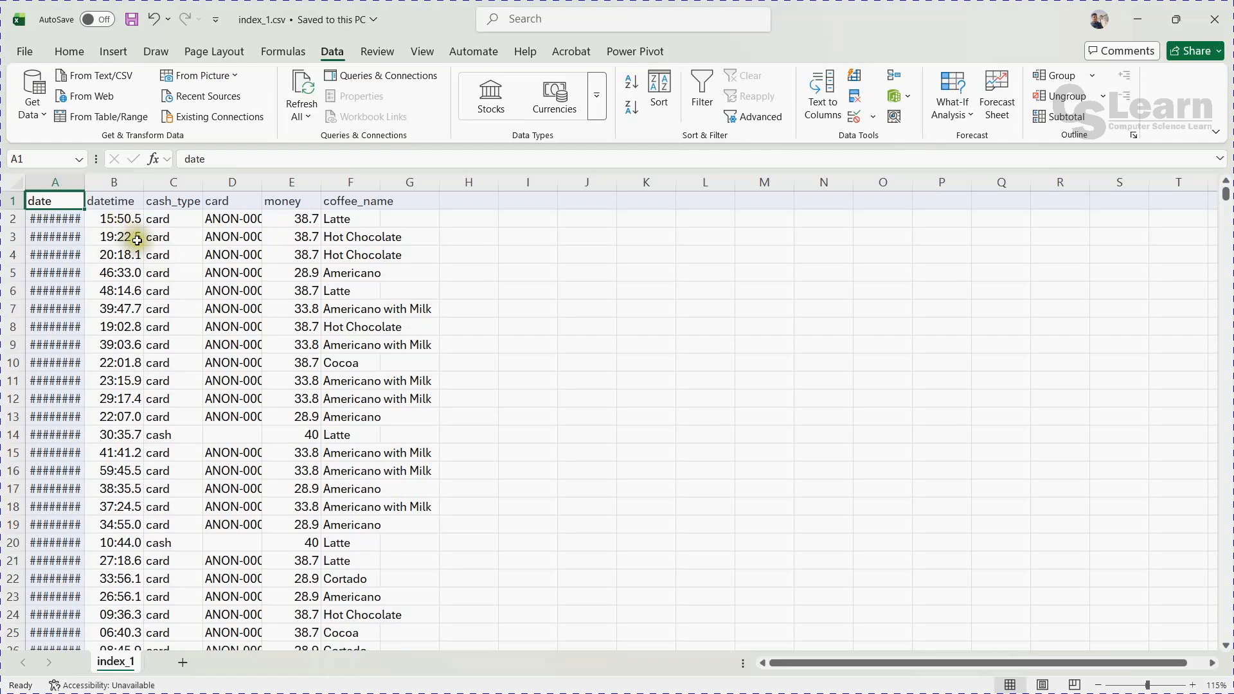
Step: Fit the date, datetime, card, money and coffee_name columns individually to the width of their contents
{"action": "left_click", "coordinate": [172, 308]}
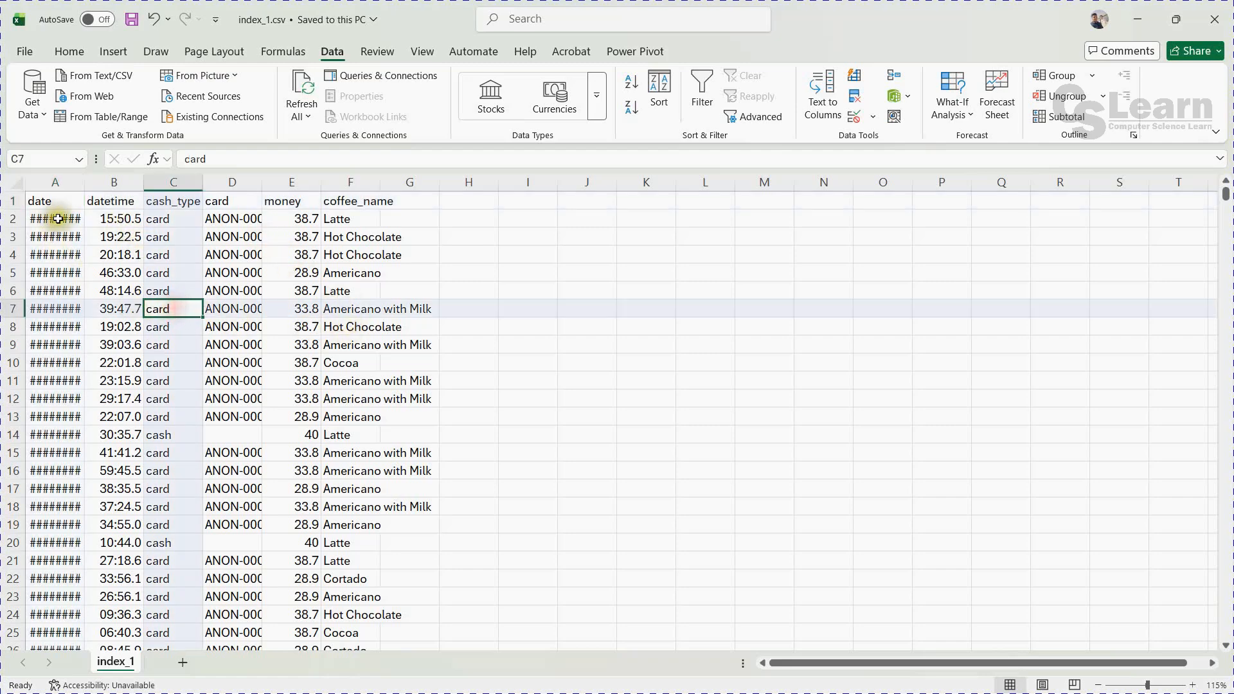
{"action": "double_click", "coordinate": [84, 182]}
{"action": "double_click", "coordinate": [154, 182]}
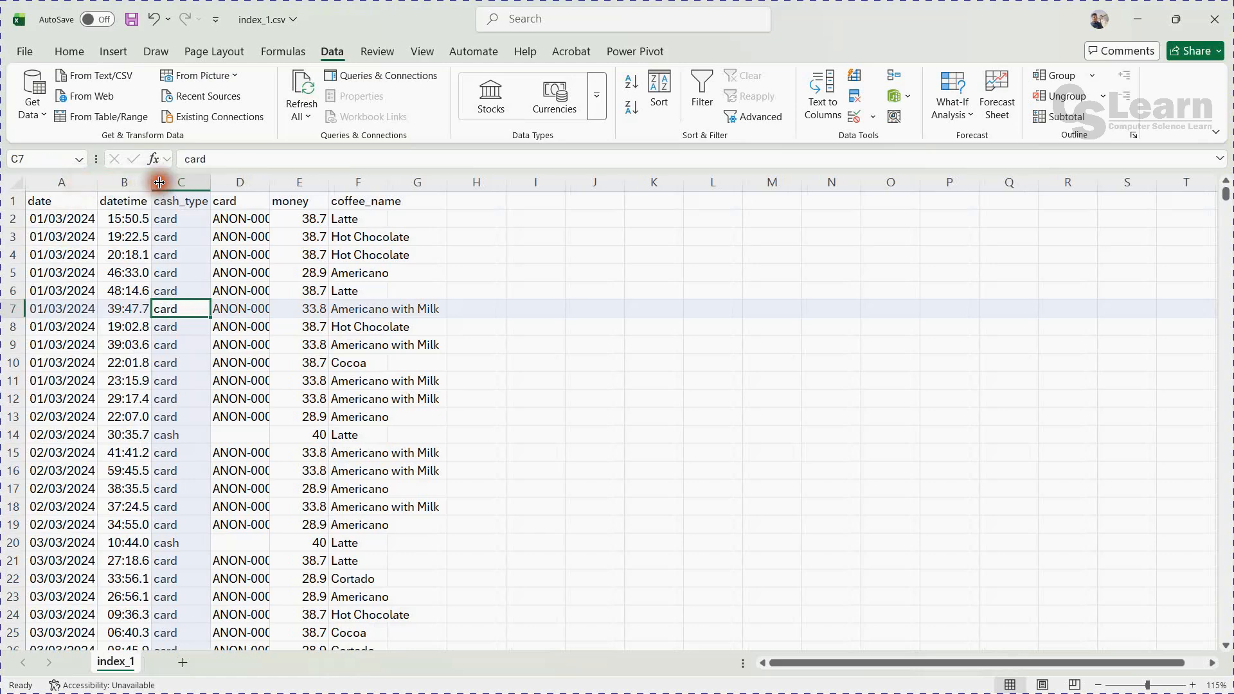
{"action": "double_click", "coordinate": [273, 183]}
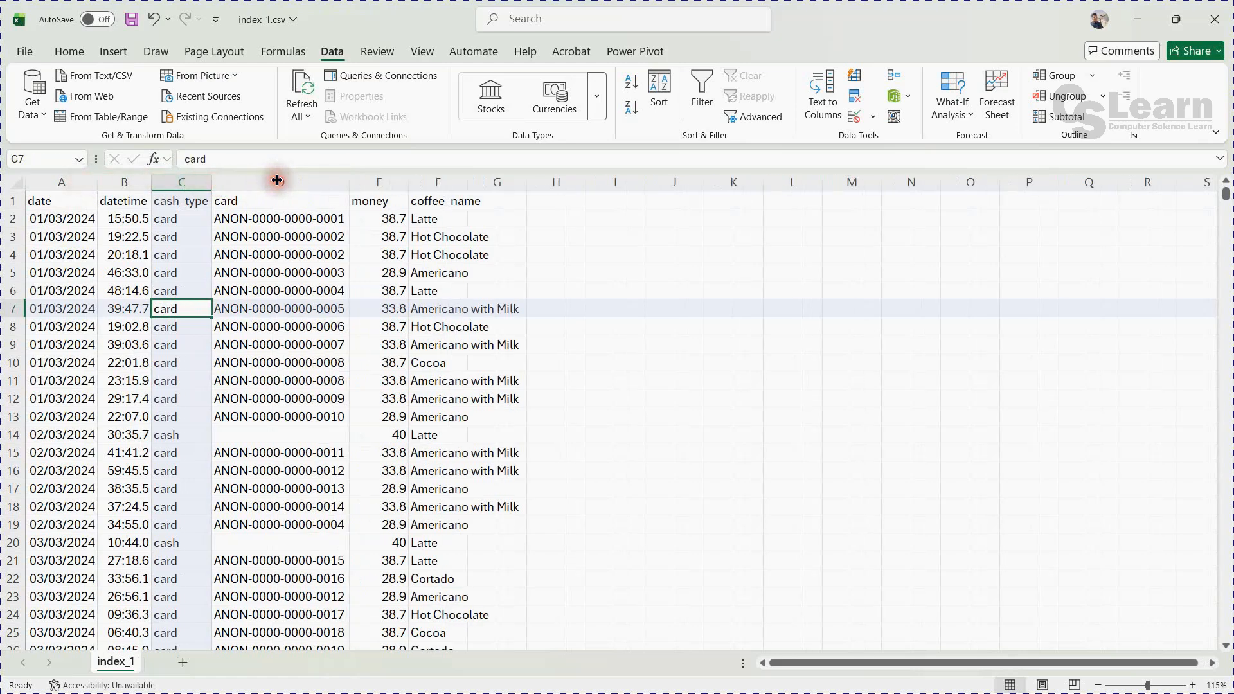
{"action": "double_click", "coordinate": [407, 182]}
{"action": "double_click", "coordinate": [455, 185]}
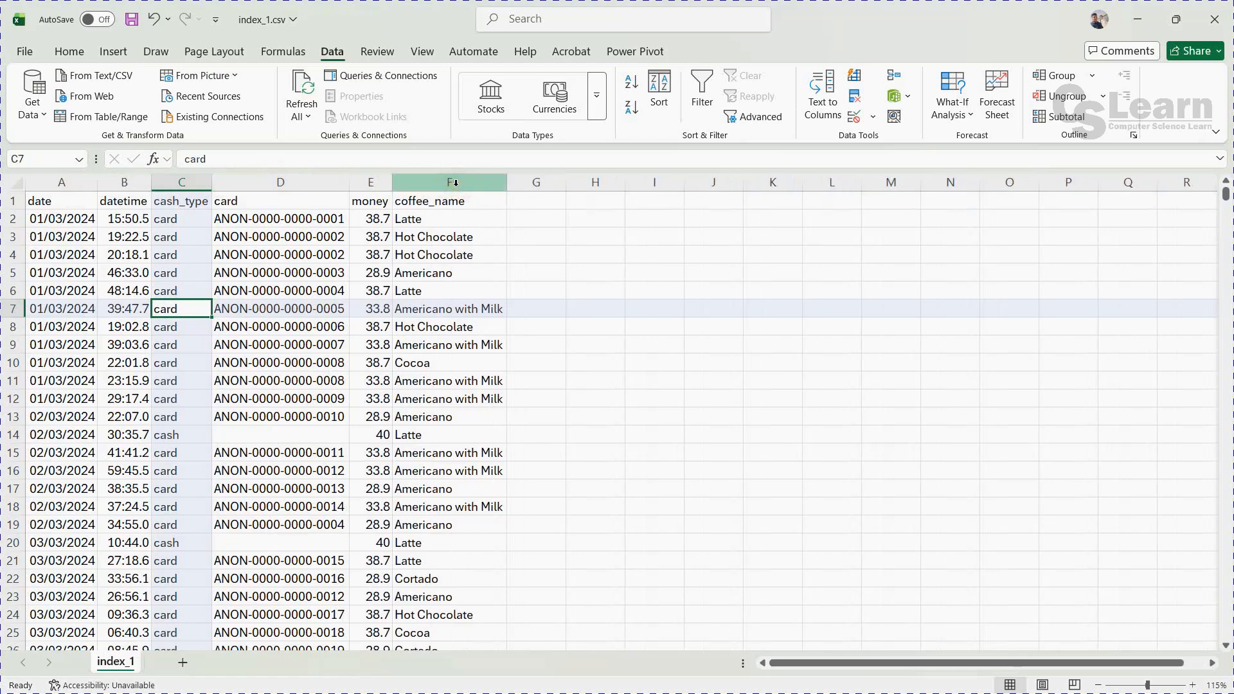
Step: Undo all the individual column width changes
{"action": "key", "text": "ctrl+z"}
{"action": "key", "text": "ctrl+z"}
{"action": "key", "text": "ctrl+z"}
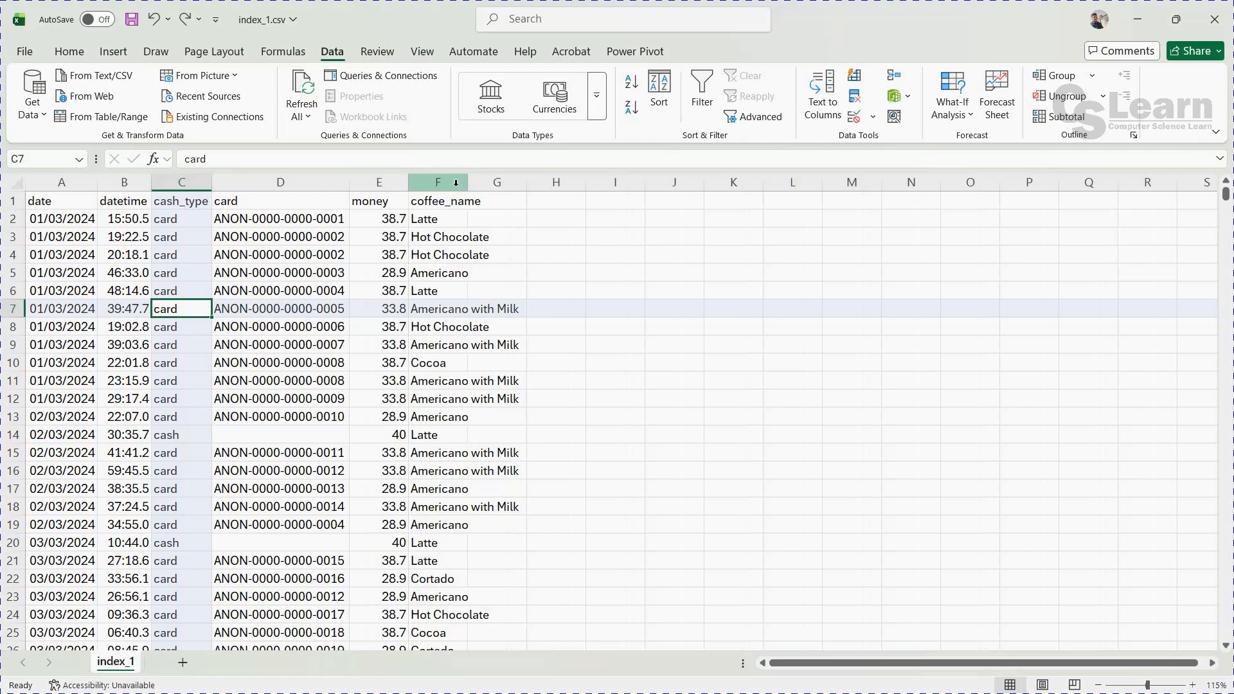
{"action": "key", "text": "ctrl+z"}
{"action": "key", "text": "ctrl+z"}
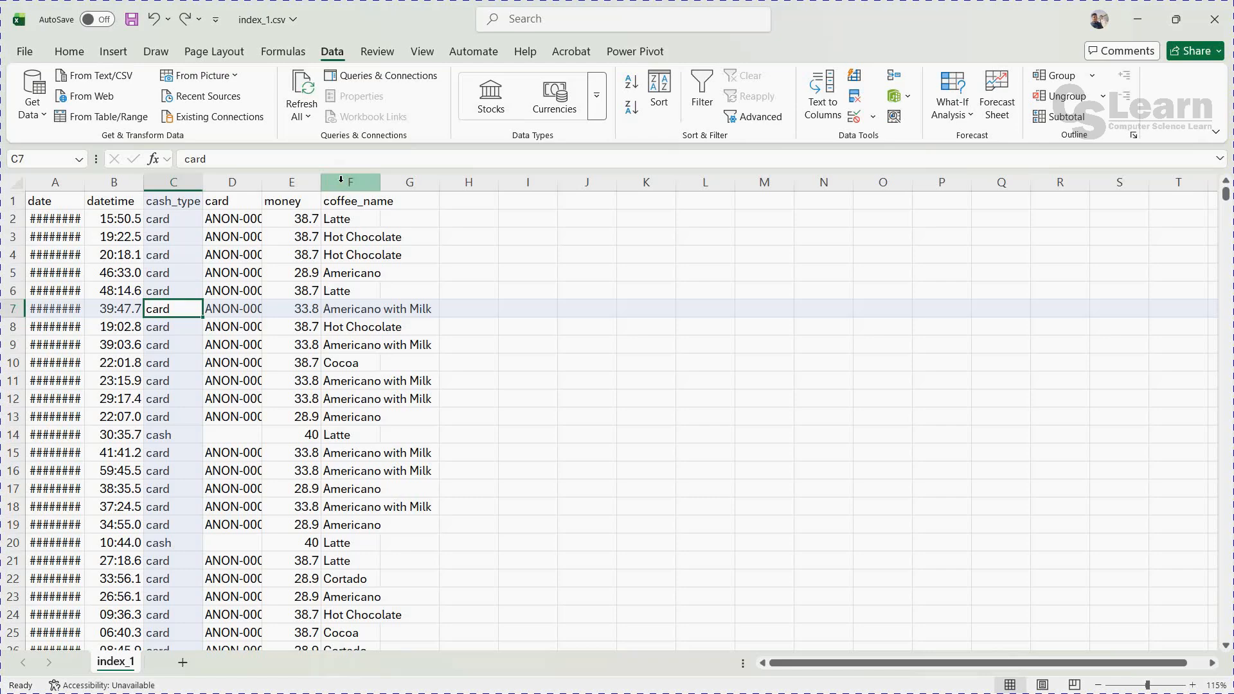
Step: Fit columns A through F to the width of their contents all at once
{"action": "left_click", "coordinate": [64, 179]}
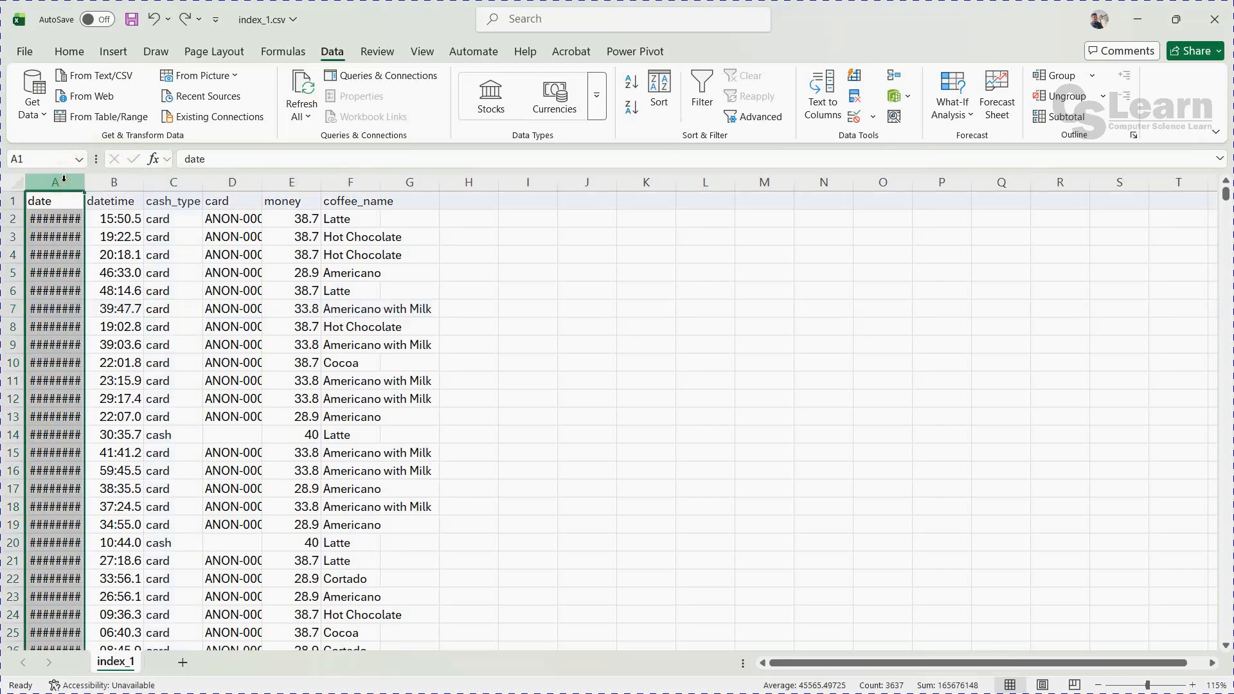
{"action": "left_click", "coordinate": [297, 272]}
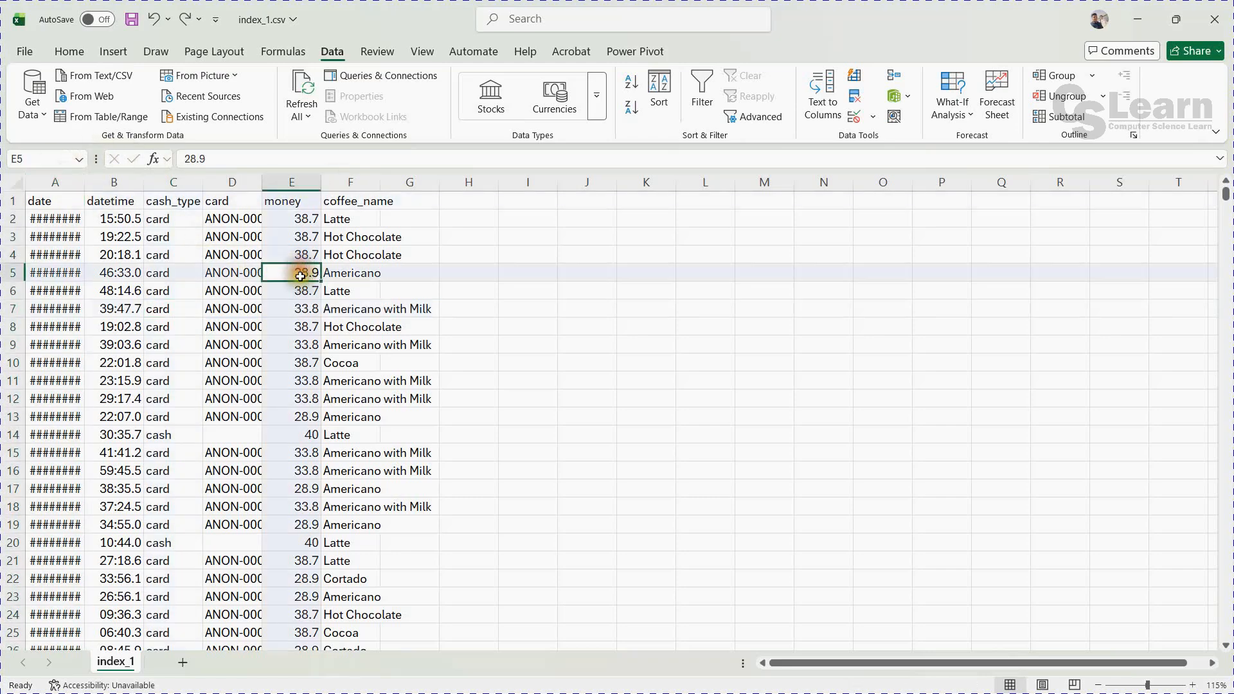
{"action": "left_click", "coordinate": [53, 180]}
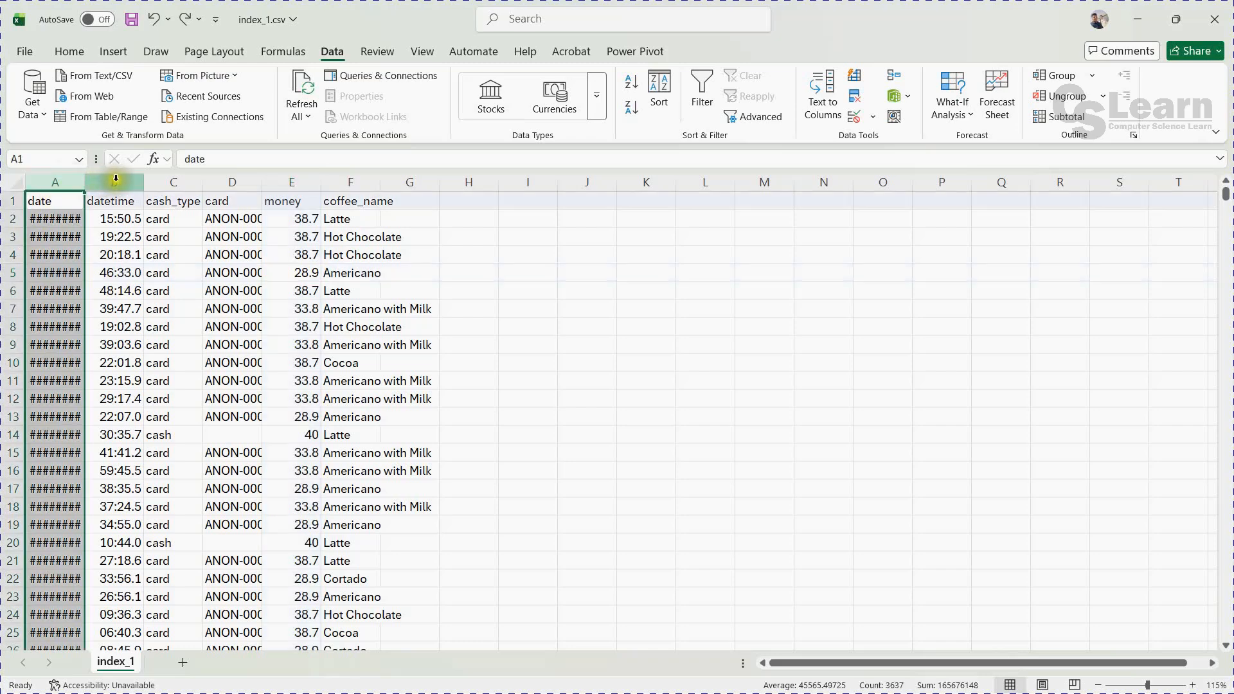
{"action": "left_click_drag", "start_coordinate": [110, 180], "coordinate": [361, 180]}
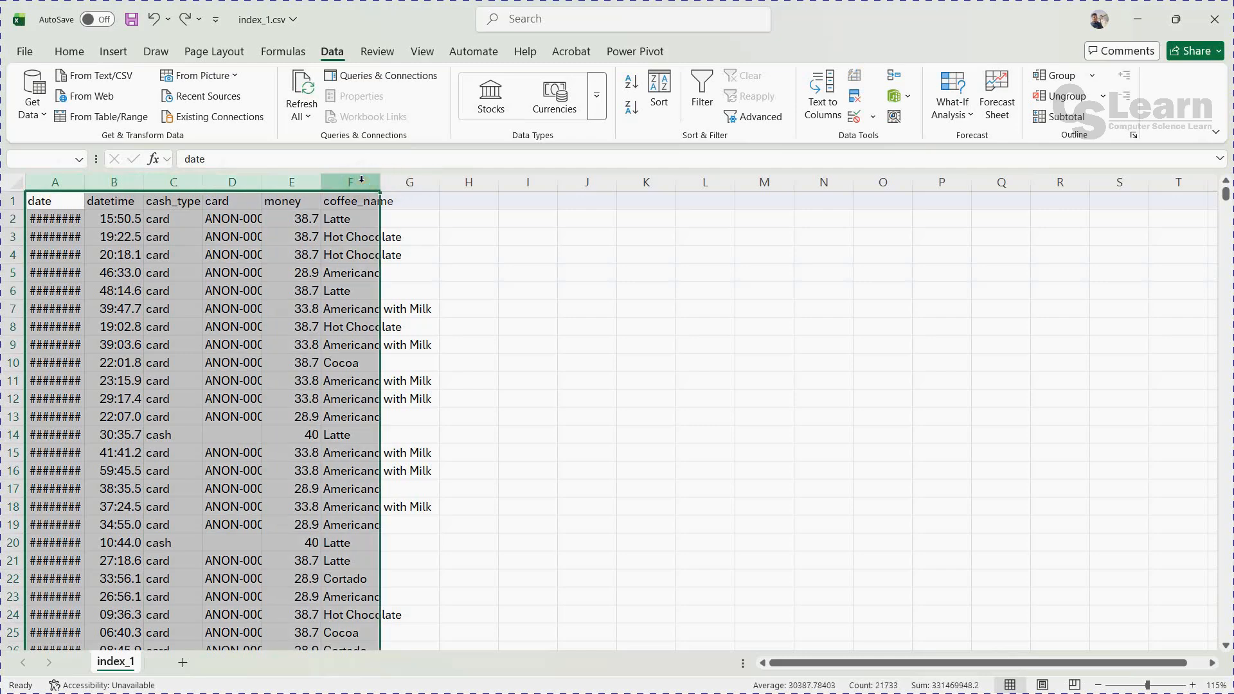
{"action": "left_click_drag", "start_coordinate": [87, 183], "coordinate": [86, 182]}
{"action": "double_click", "coordinate": [86, 182]}
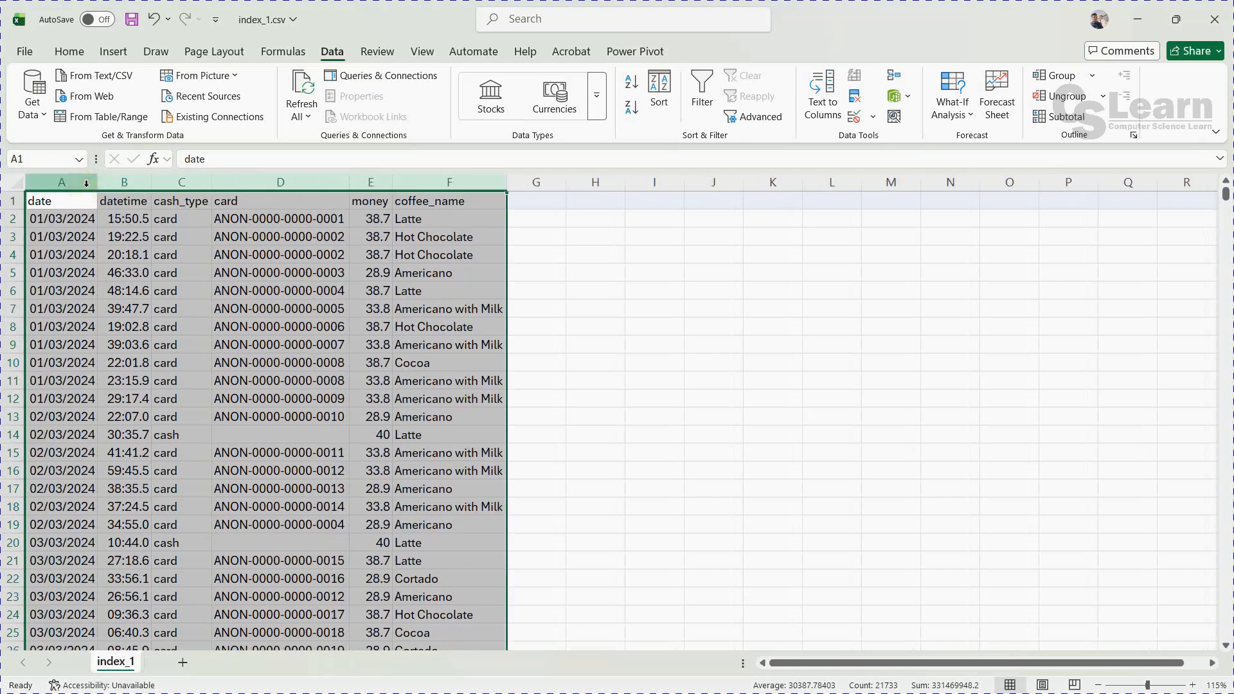
{"action": "left_click", "coordinate": [158, 259]}
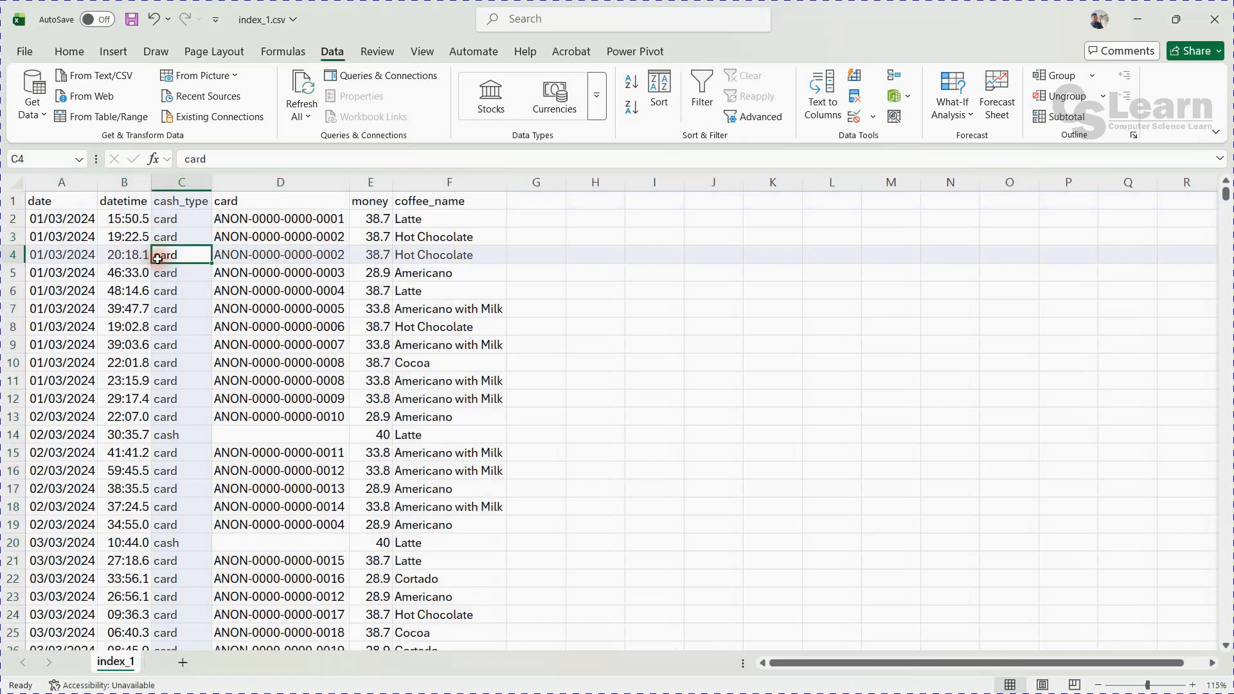
Step: Apply All Borders to the whole data range from A1 through F3637
{"action": "left_click", "coordinate": [43, 203]}
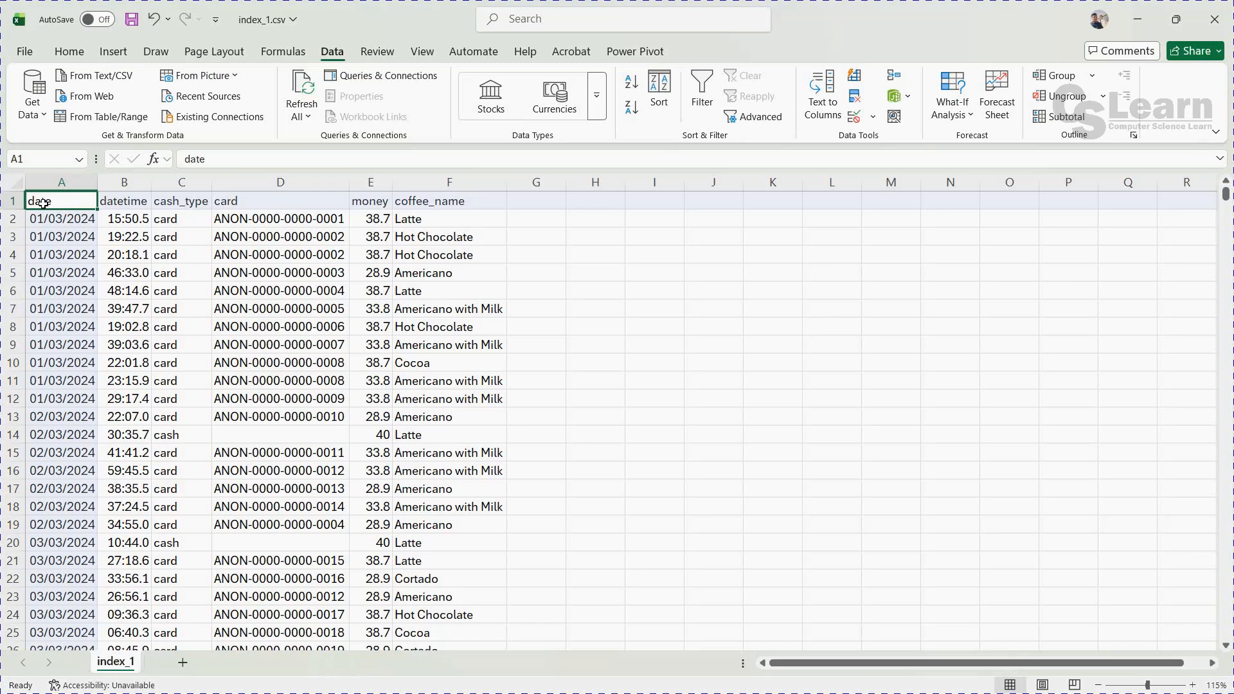
{"action": "key", "text": "ctrl+shift+Right"}
{"action": "left_click", "coordinate": [42, 203]}
{"action": "key", "text": "ctrl+shift+Right"}
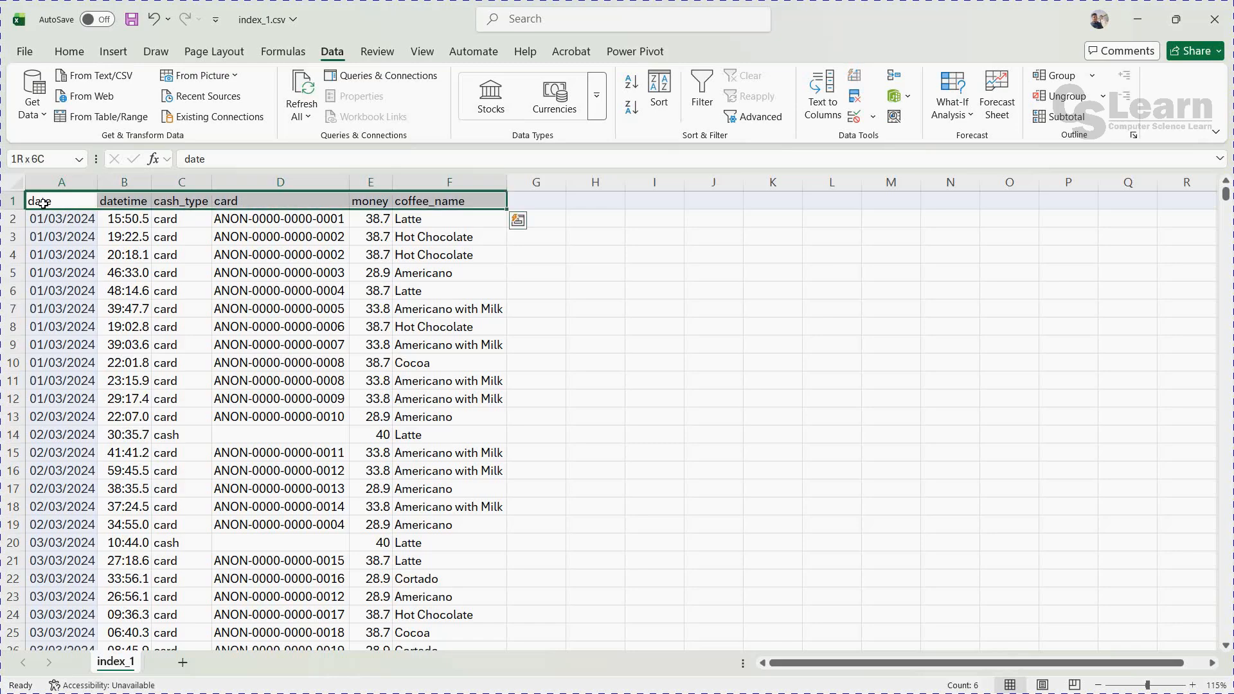
{"action": "key", "text": "ctrl+shift+Down"}
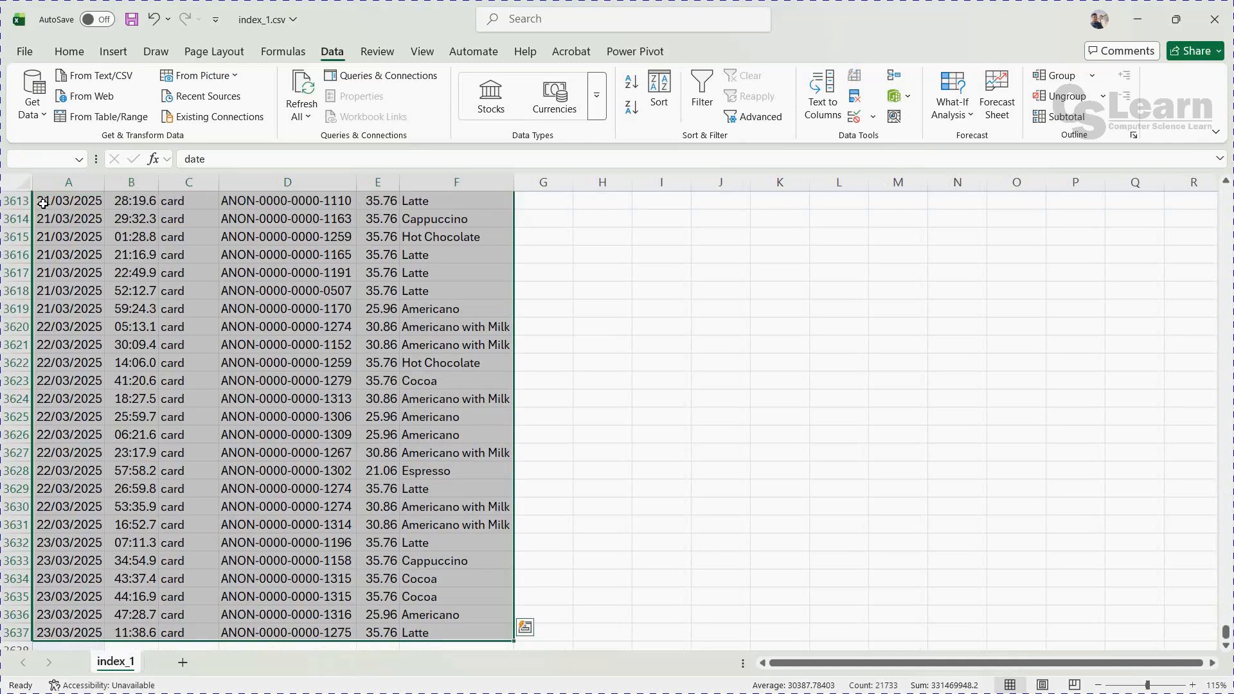
{"action": "left_click", "coordinate": [67, 55]}
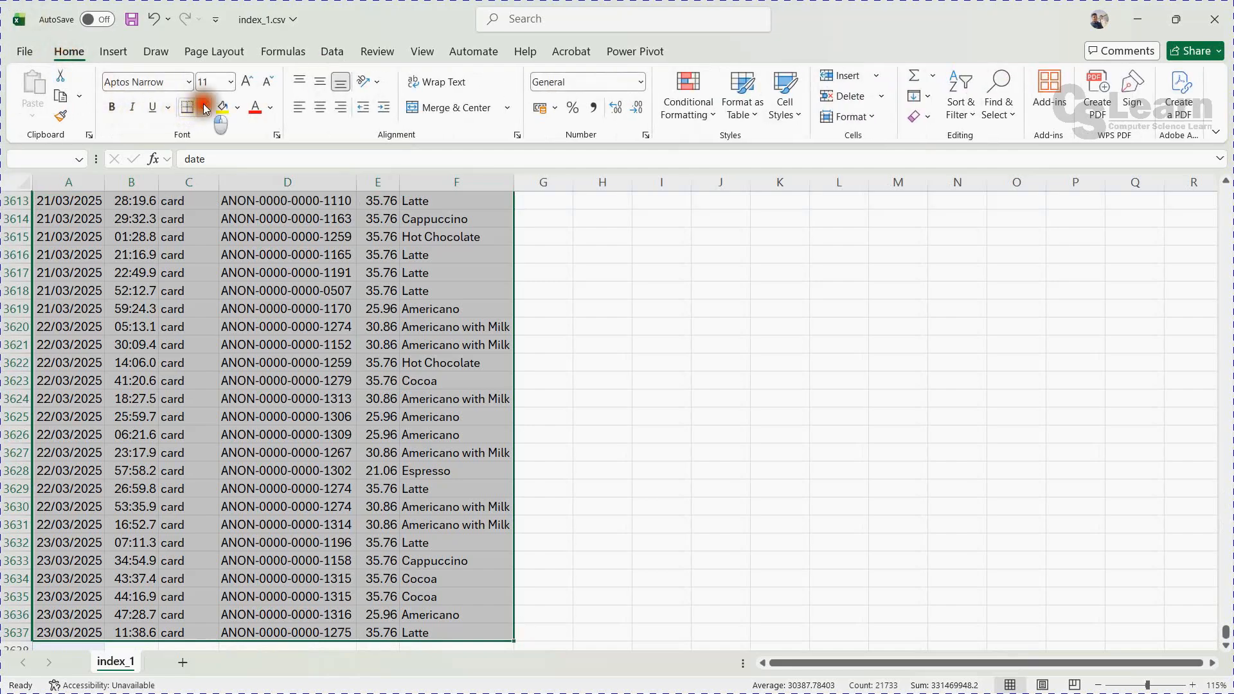
{"action": "left_click", "coordinate": [203, 106]}
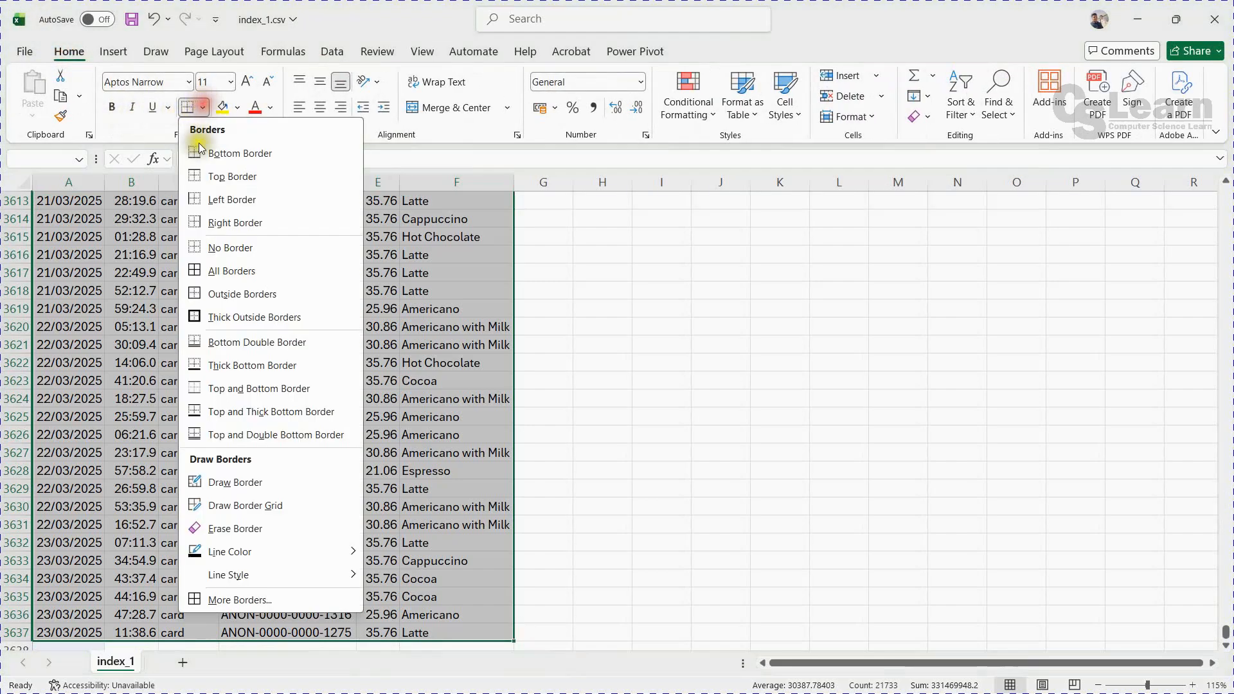
{"action": "left_click", "coordinate": [195, 269]}
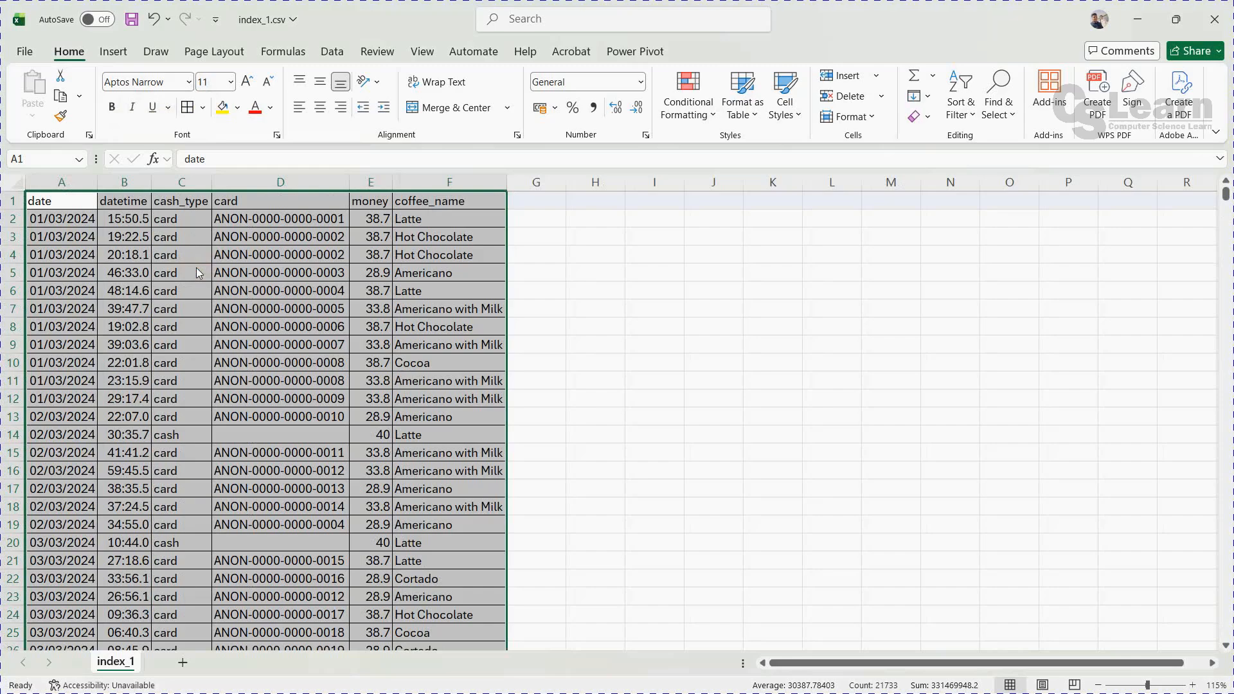
Step: Fill the header cells A1 through F1 with a light blue colour
{"action": "key", "text": "ctrl+Home"}
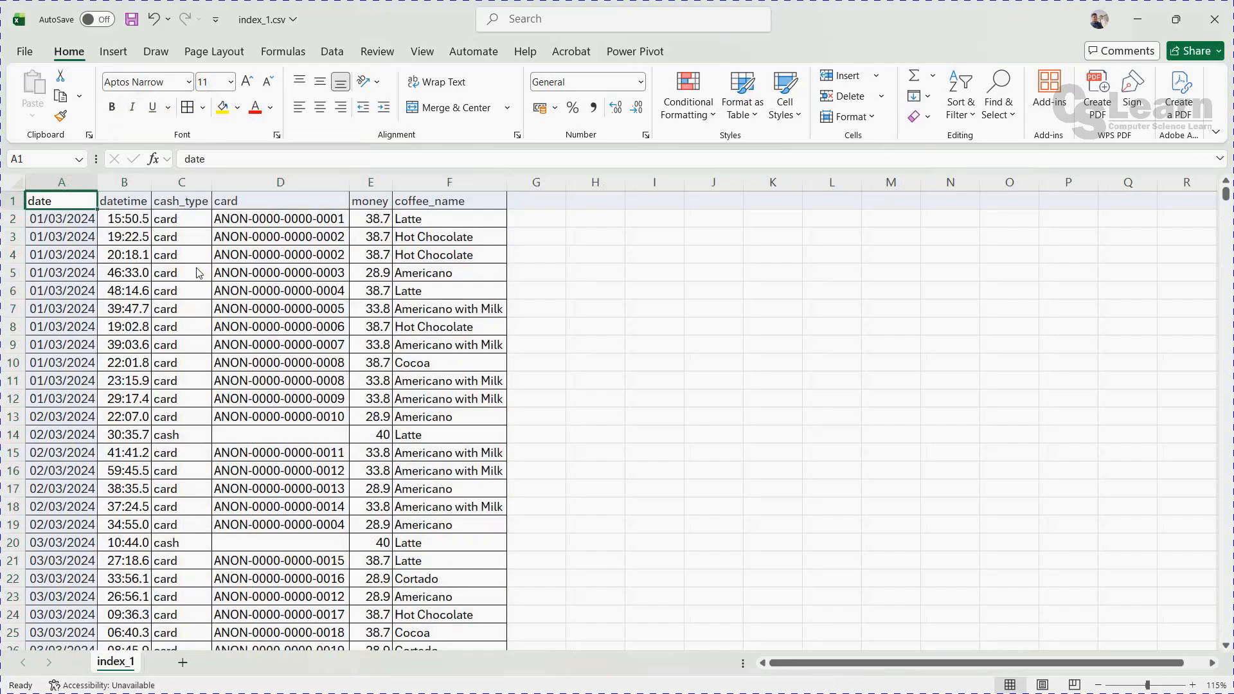
{"action": "key", "text": "End"}
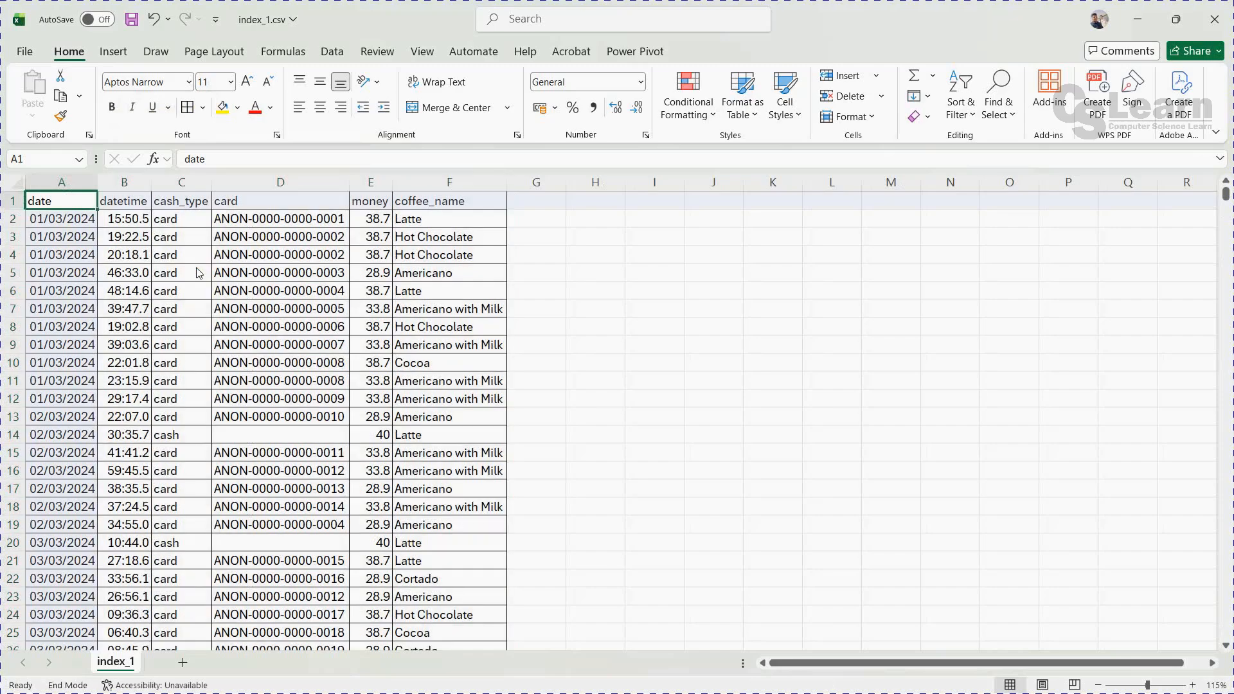
{"action": "key", "text": "shift+Right"}
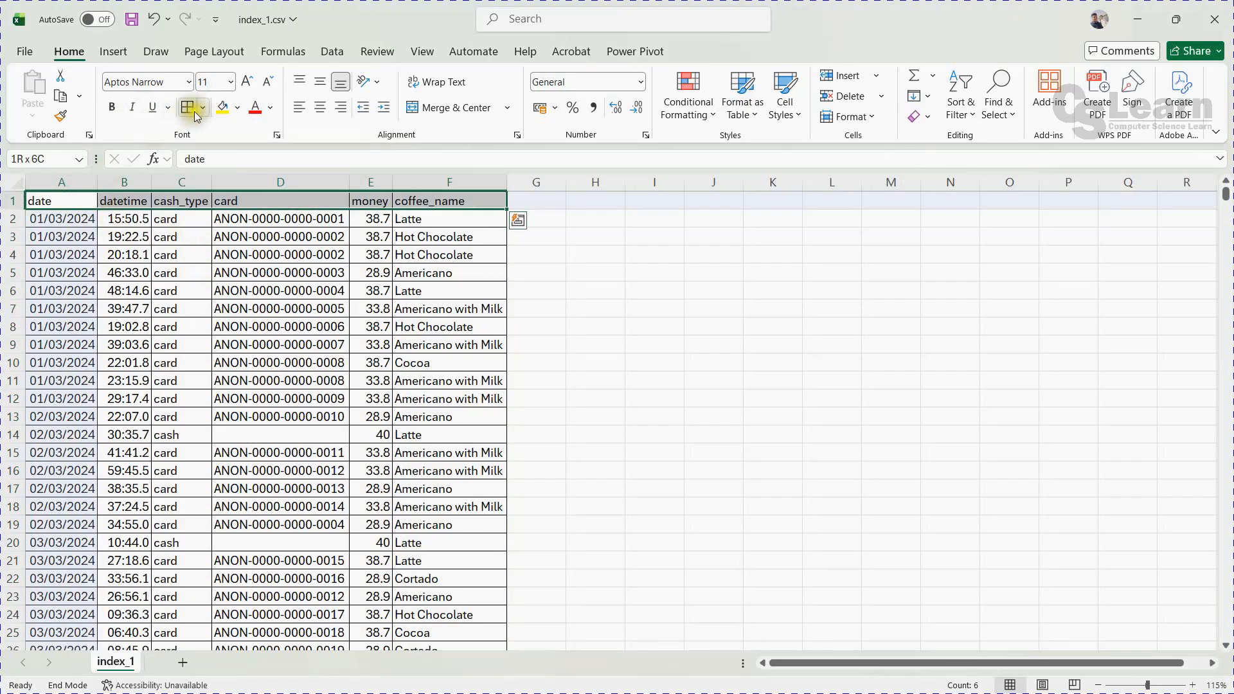
{"action": "left_click", "coordinate": [236, 108]}
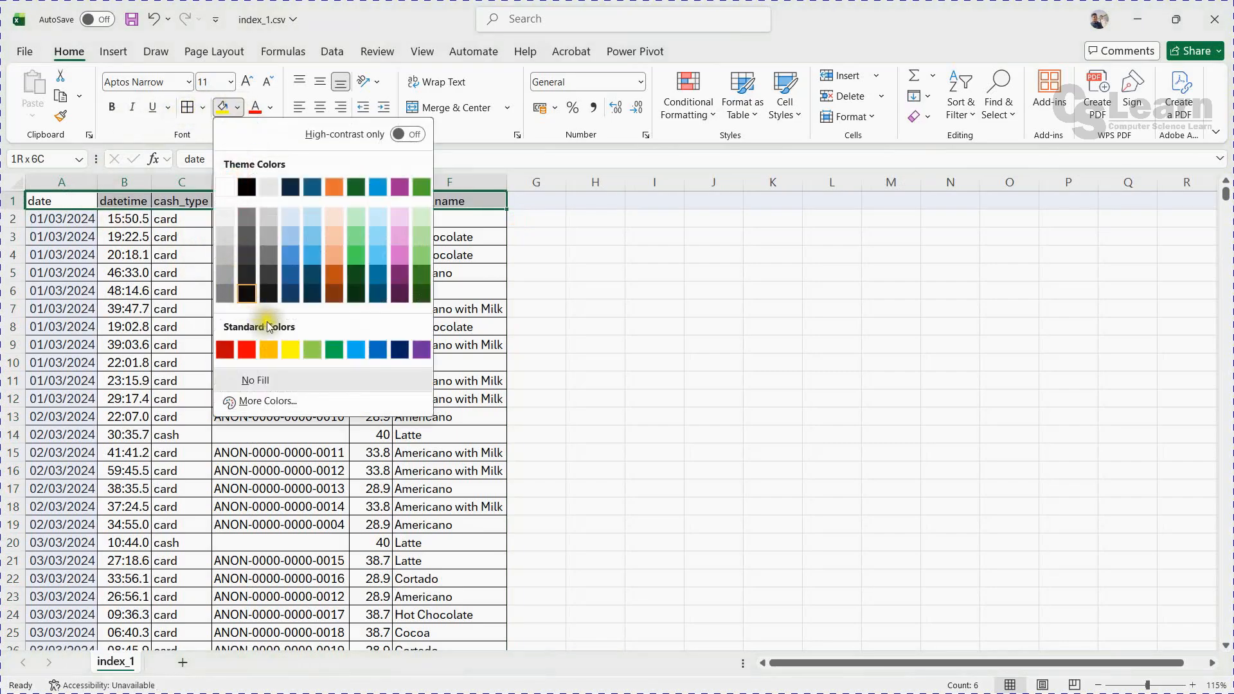
{"action": "left_click", "coordinate": [313, 237]}
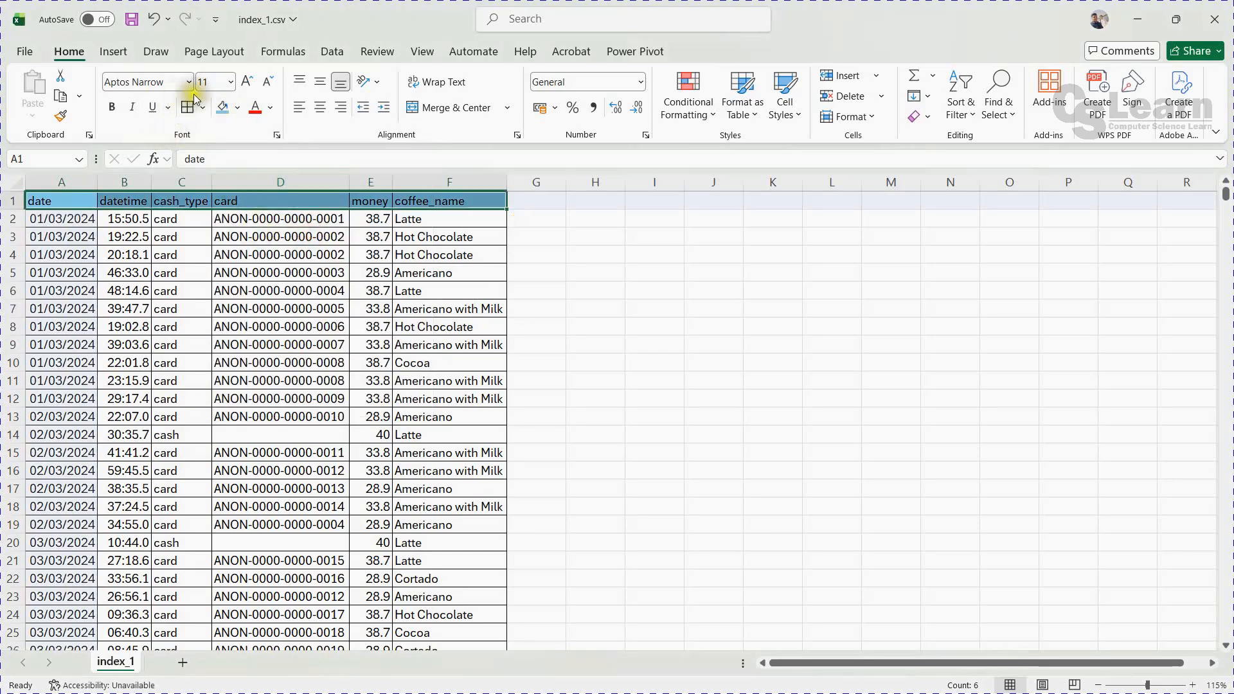
Step: Set the font size of the header row to 12
{"action": "left_click", "coordinate": [209, 82]}
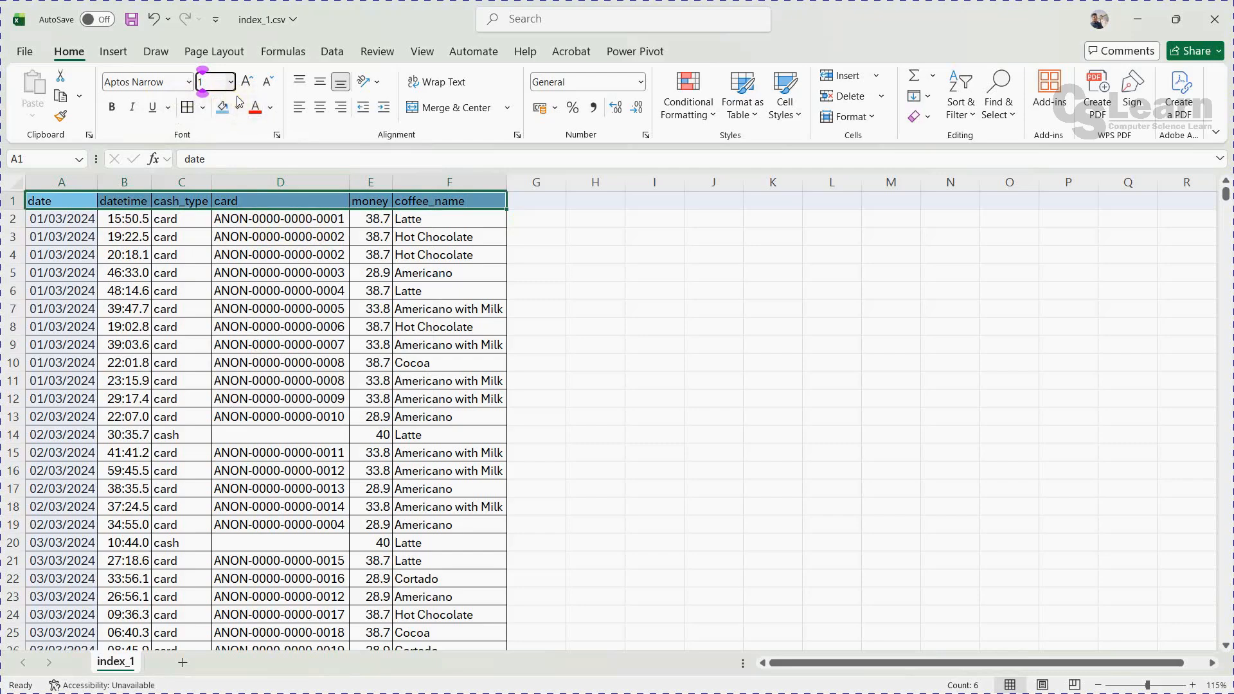
{"action": "type", "text": "11"}
{"action": "key", "text": "Return"}
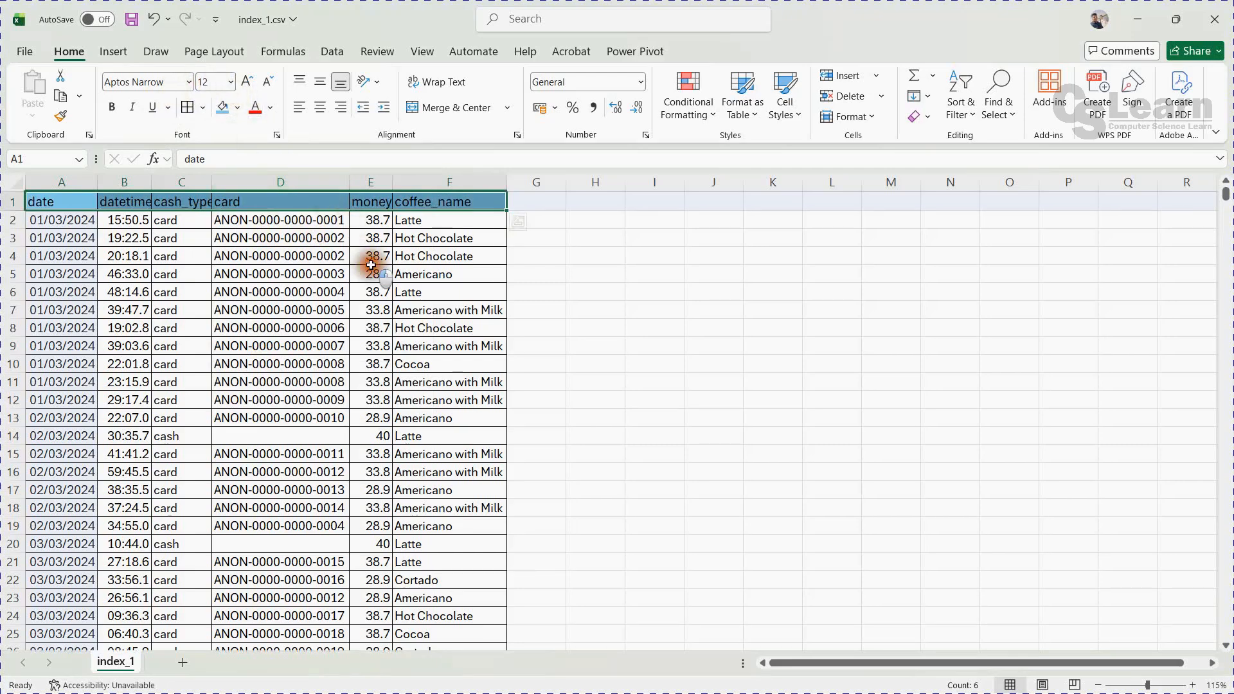
{"action": "left_click", "coordinate": [371, 265]}
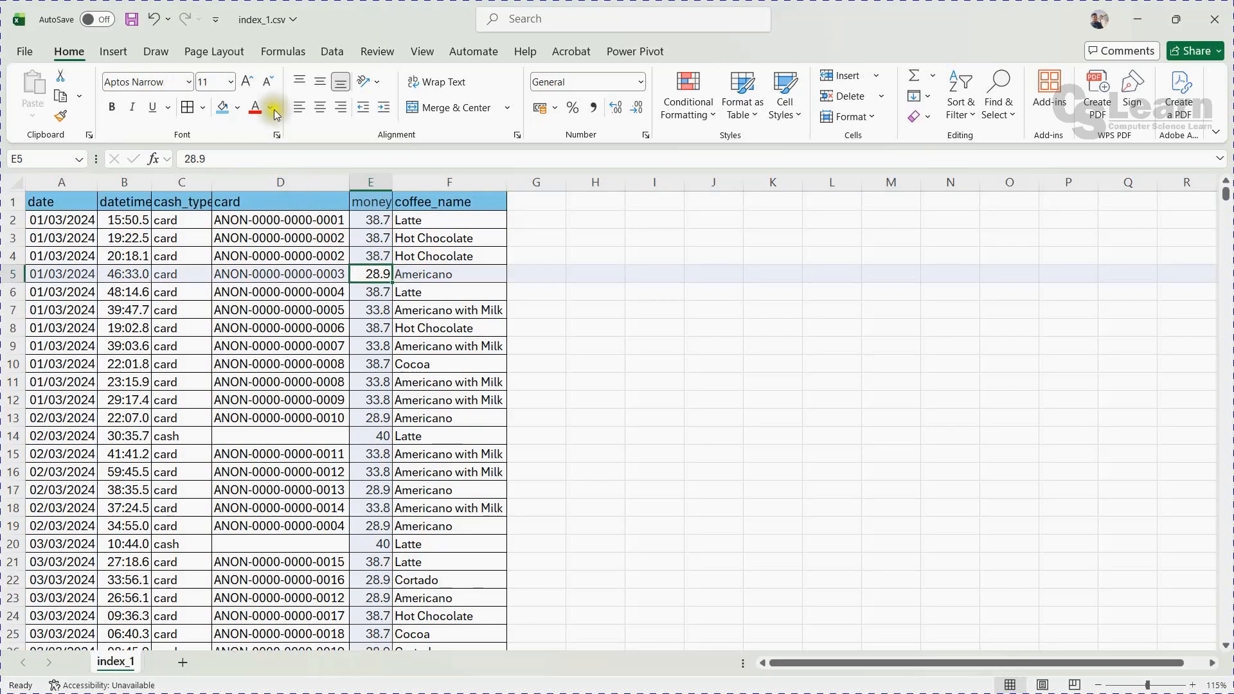
Step: Open the Add-ins page of the Excel Options
{"action": "left_click", "coordinate": [337, 51]}
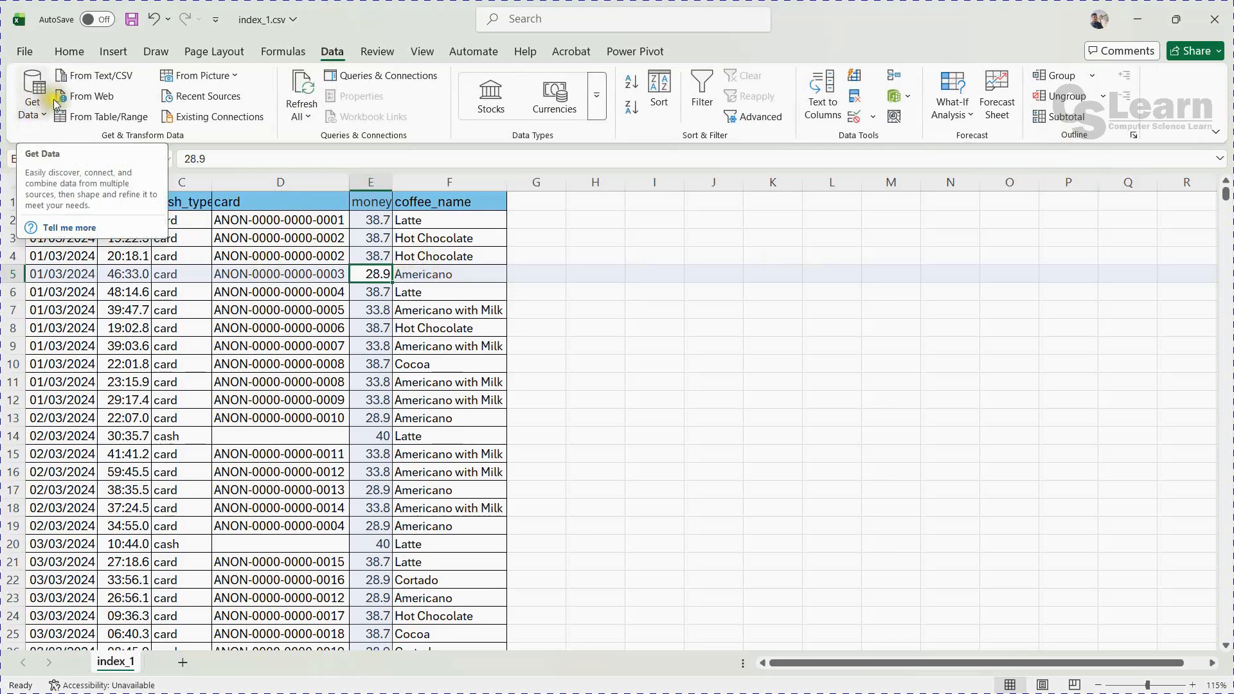
{"action": "left_click", "coordinate": [23, 51]}
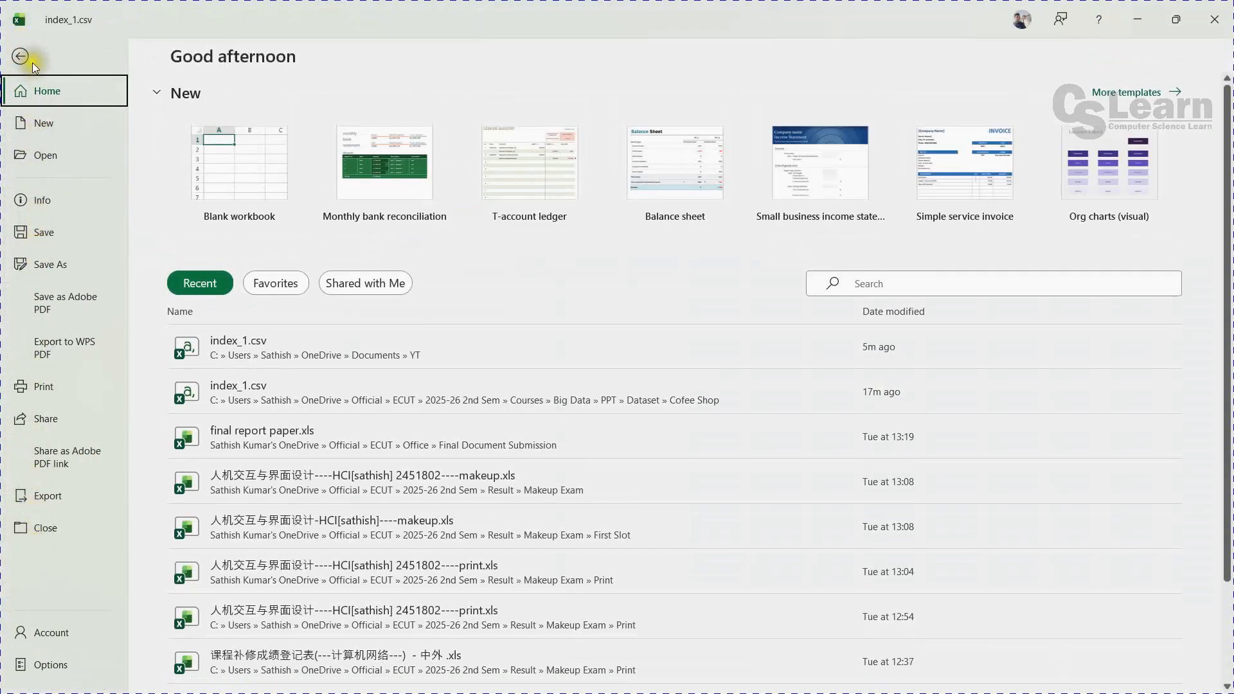
{"action": "left_click", "coordinate": [20, 63]}
{"action": "left_click", "coordinate": [21, 50]}
{"action": "left_click", "coordinate": [20, 51]}
{"action": "left_click", "coordinate": [22, 50]}
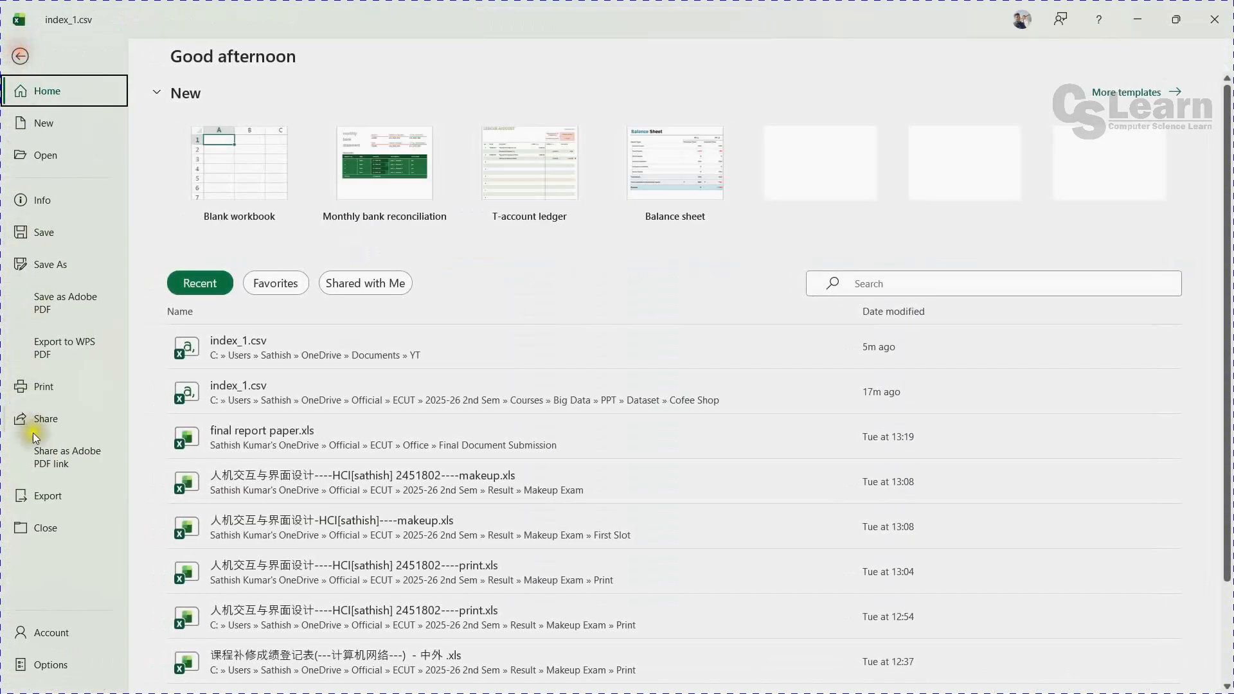
{"action": "left_click", "coordinate": [58, 664]}
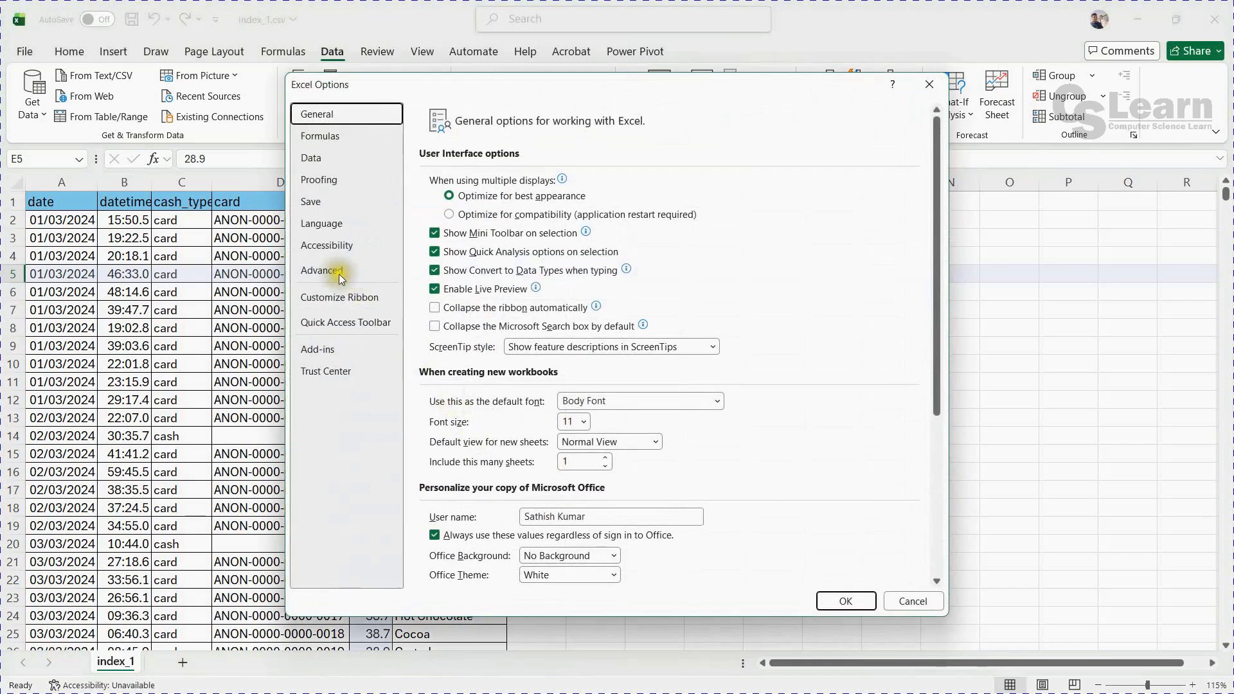
{"action": "left_click", "coordinate": [317, 349]}
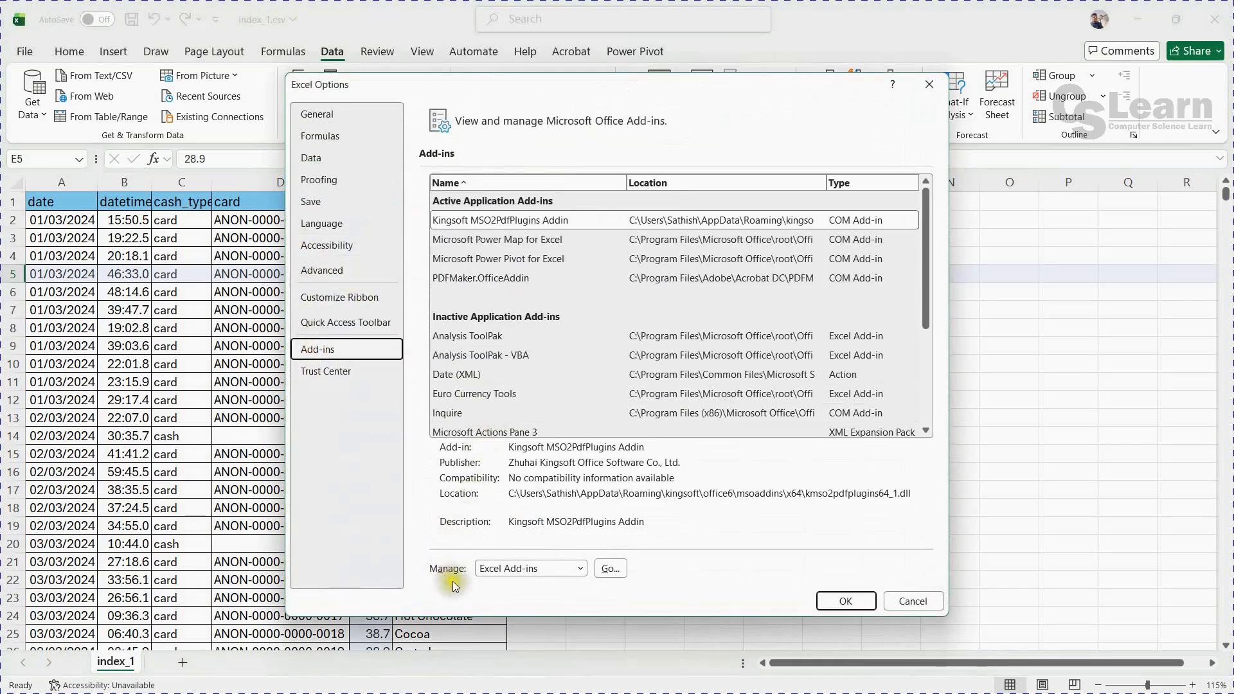
Step: Manage the Excel Add-ins and enable the Analysis ToolPak
{"action": "left_click", "coordinate": [578, 569]}
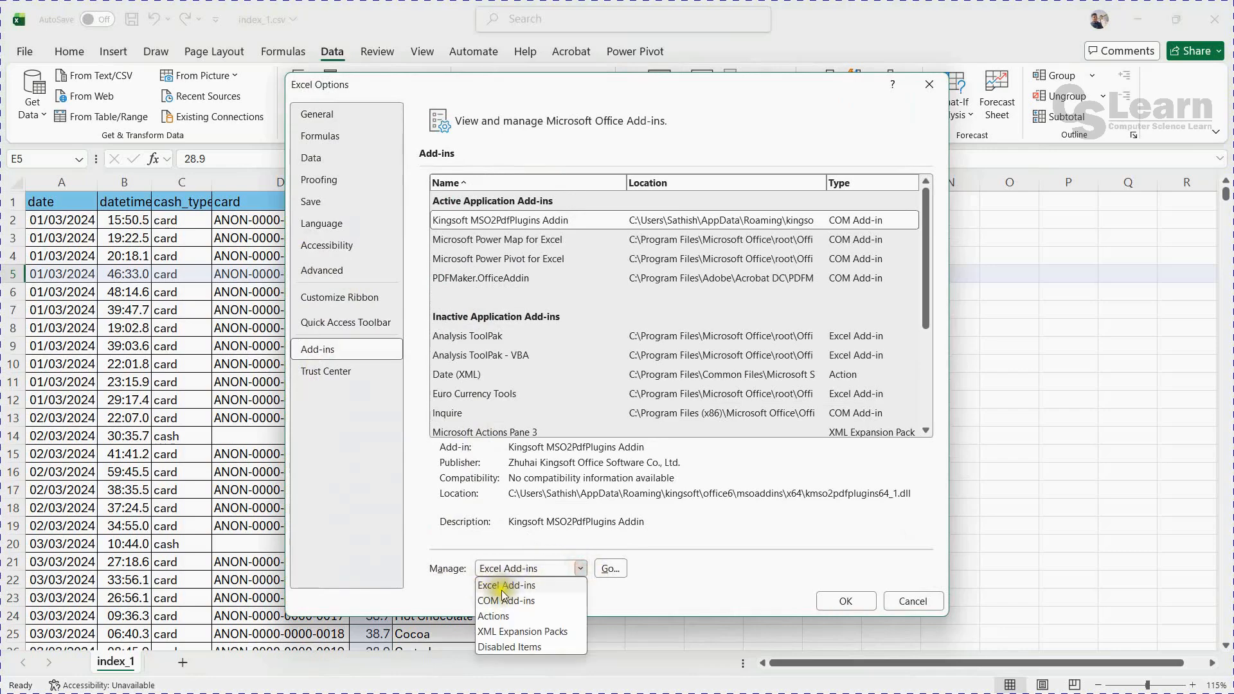
{"action": "left_click", "coordinate": [511, 587]}
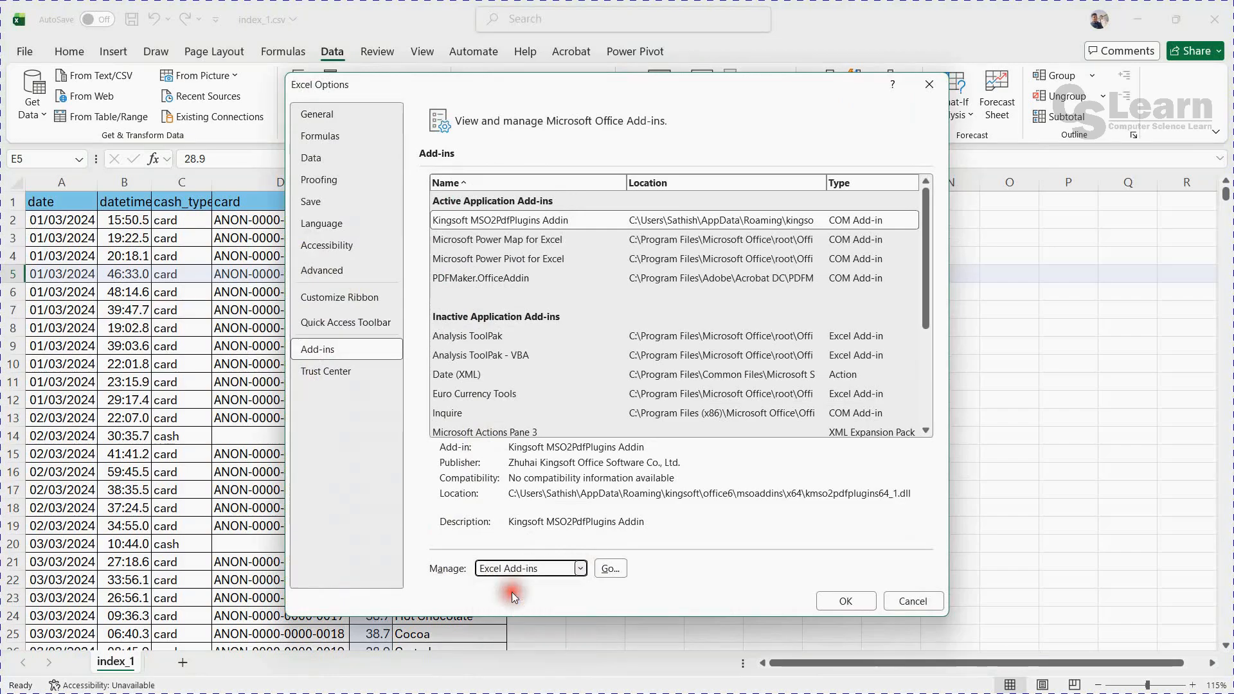
{"action": "left_click", "coordinate": [610, 568]}
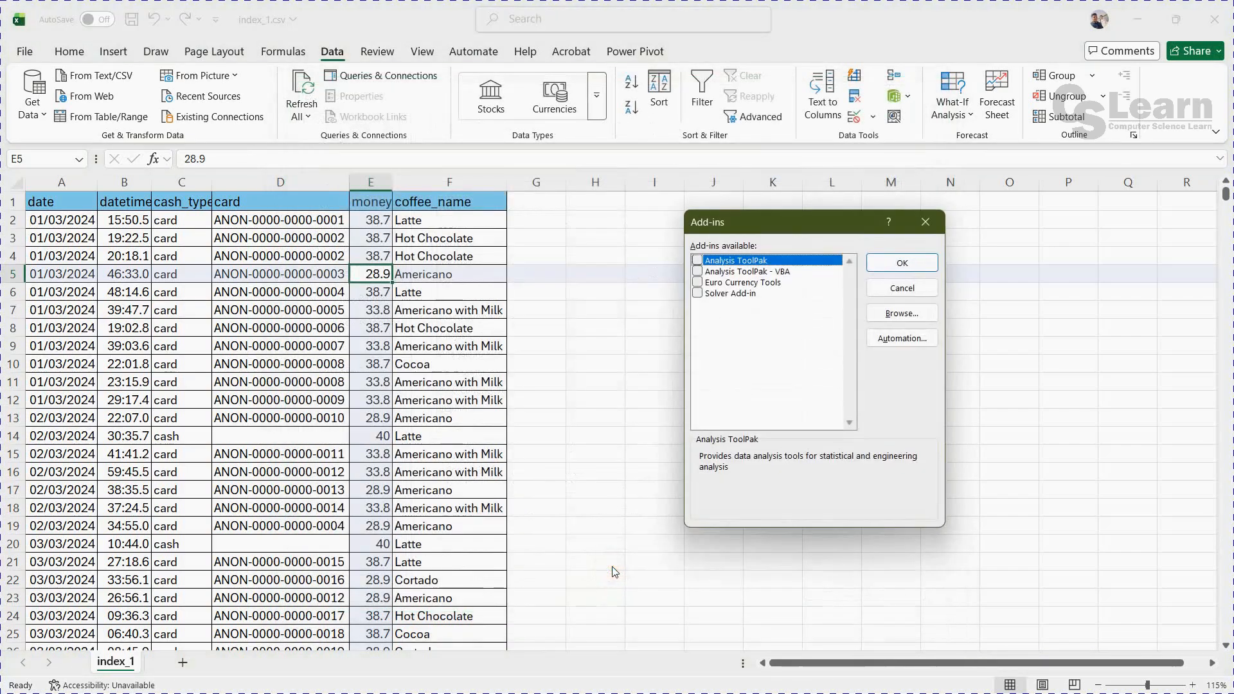
{"action": "left_click", "coordinate": [698, 261]}
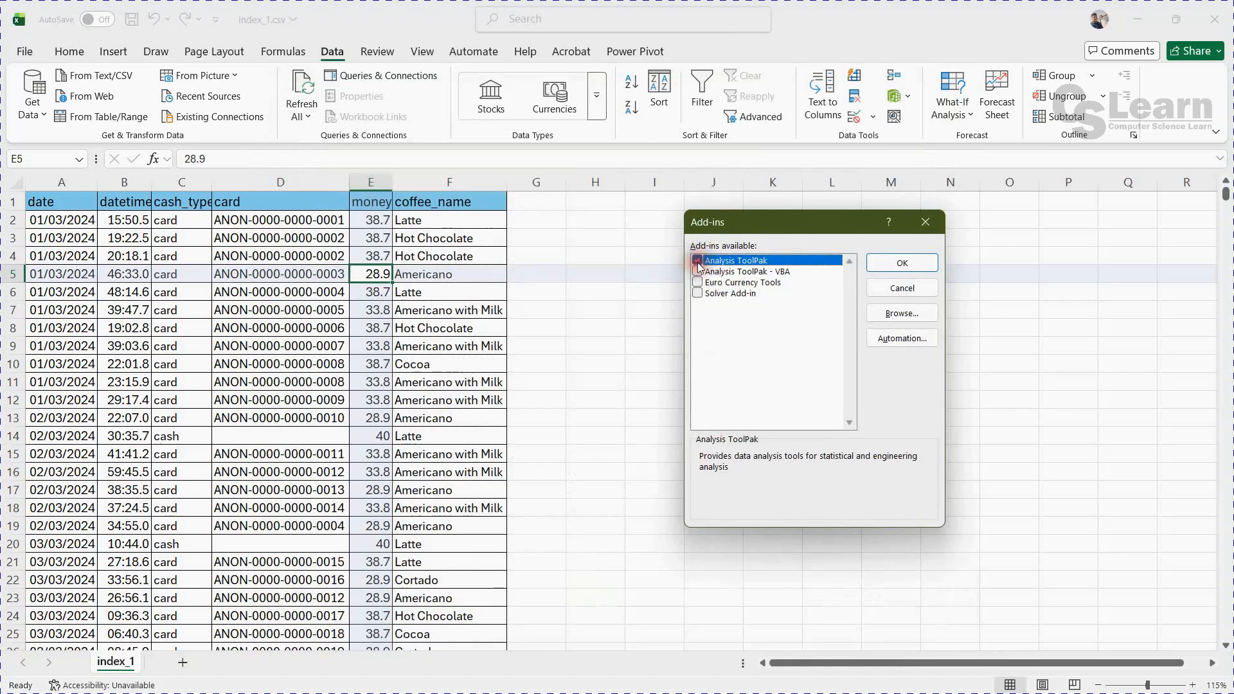
{"action": "left_click", "coordinate": [898, 265]}
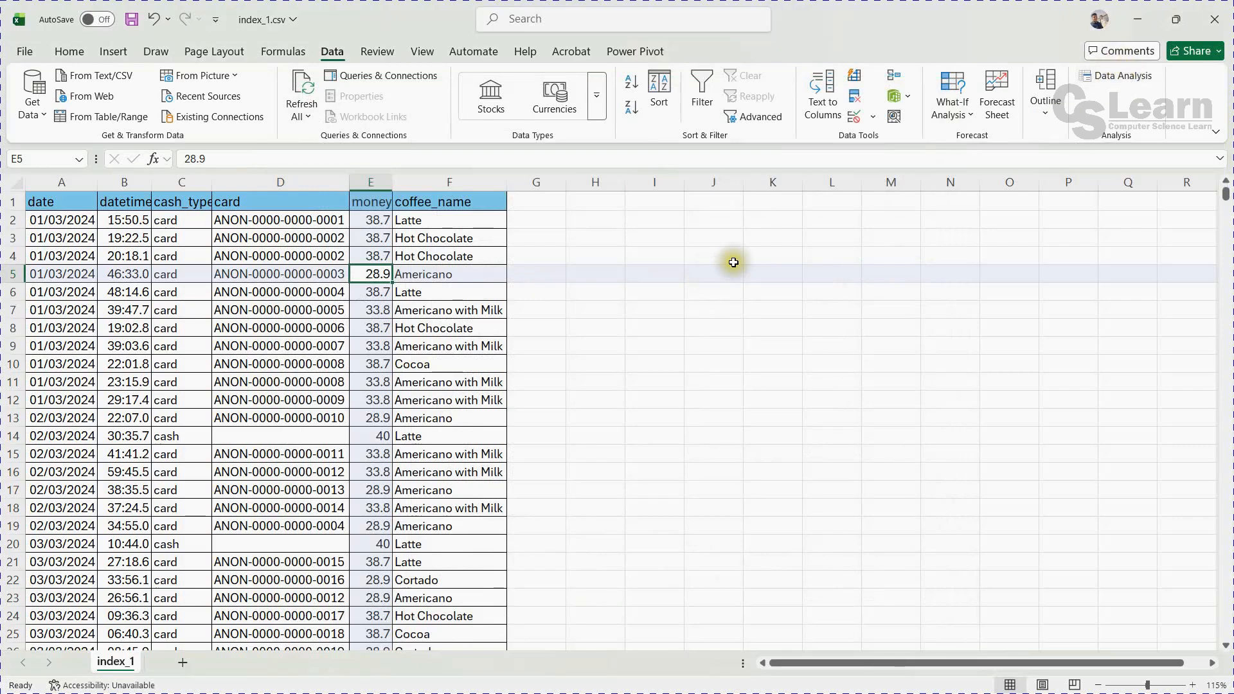
Step: Look through the available tools in Data Analysis and close the dialog without choosing one
{"action": "left_click", "coordinate": [1138, 76]}
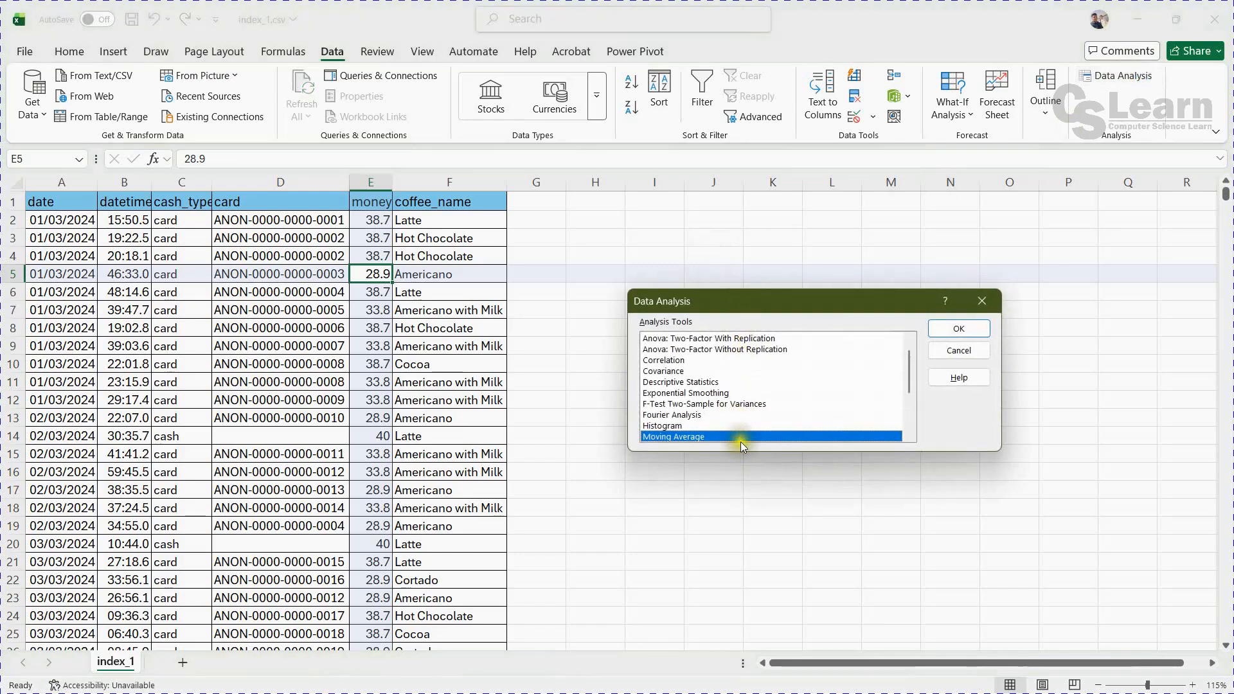
{"action": "scroll", "coordinate": [741, 443], "scroll_direction": "down", "scroll_amount": 3}
{"action": "scroll", "coordinate": [720, 421], "scroll_direction": "up", "scroll_amount": 3}
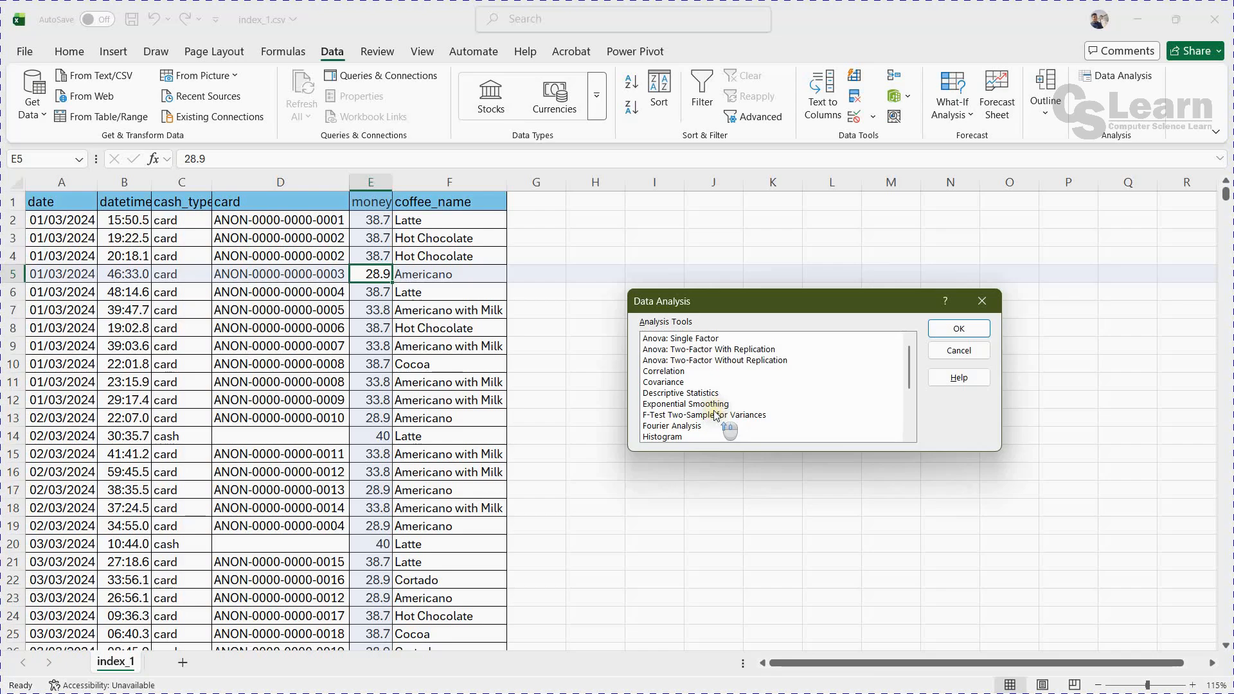
{"action": "scroll", "coordinate": [701, 386], "scroll_direction": "down", "scroll_amount": 3}
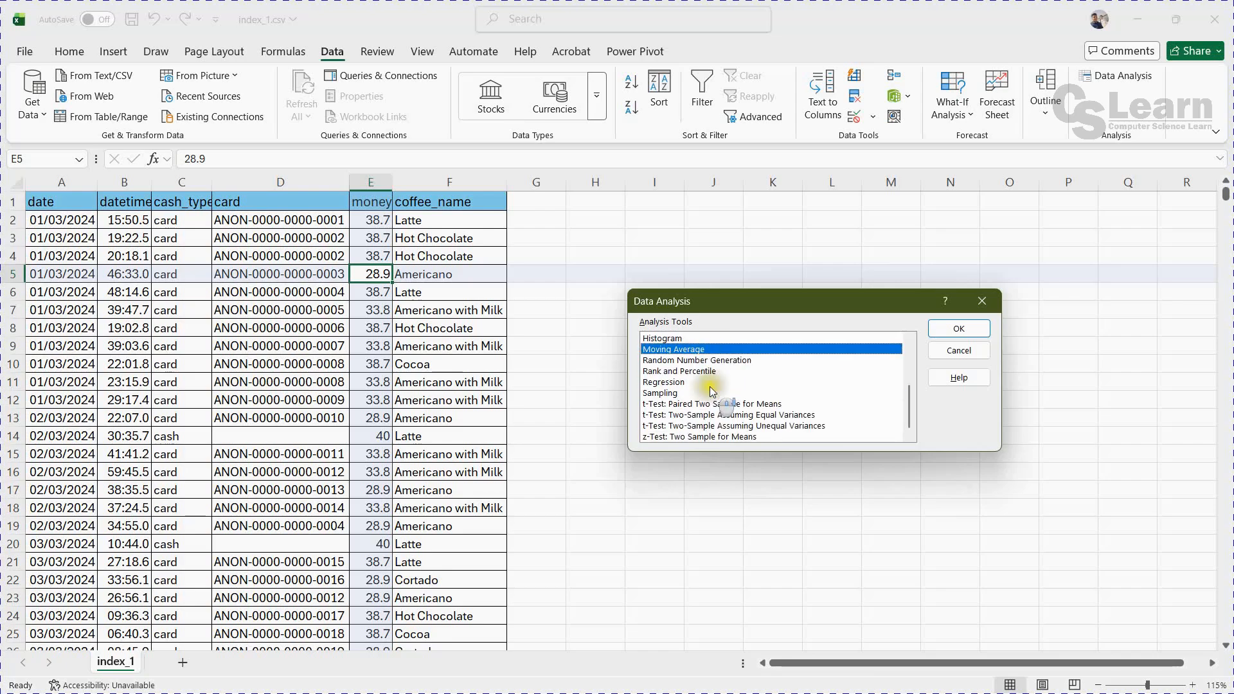
{"action": "left_click", "coordinate": [966, 351]}
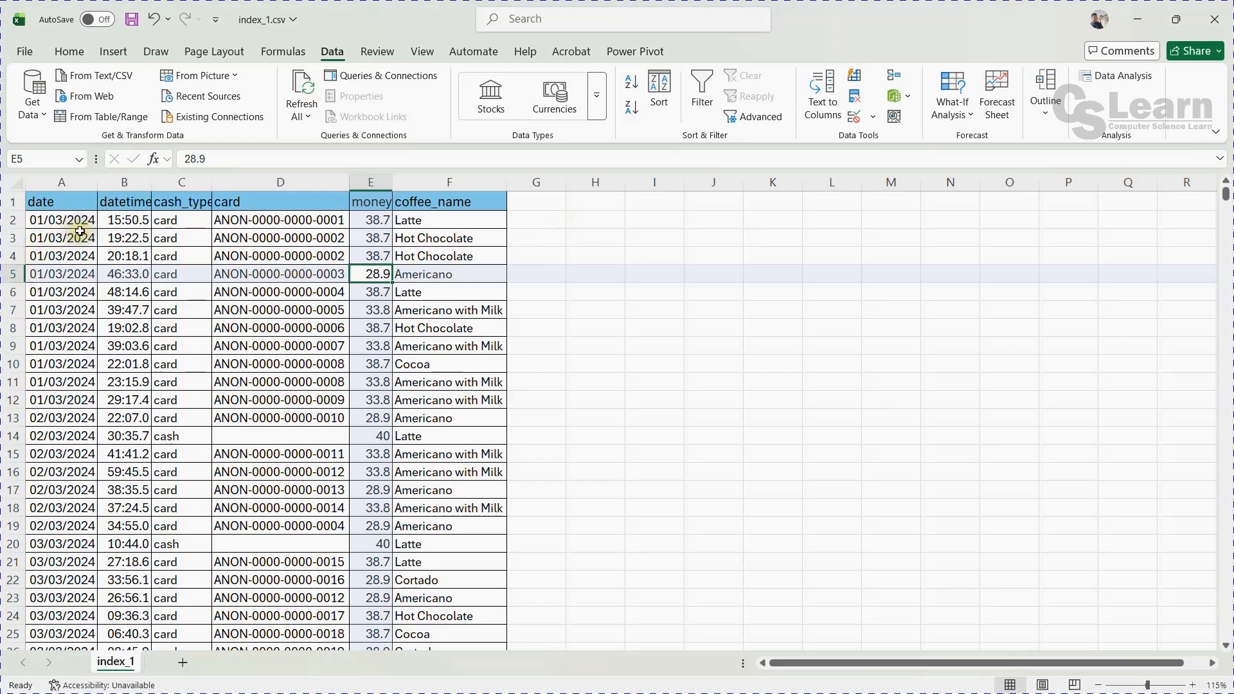
Step: Fit columns A through F to their contents so that every header text shows in full
{"action": "double_click", "coordinate": [153, 182]}
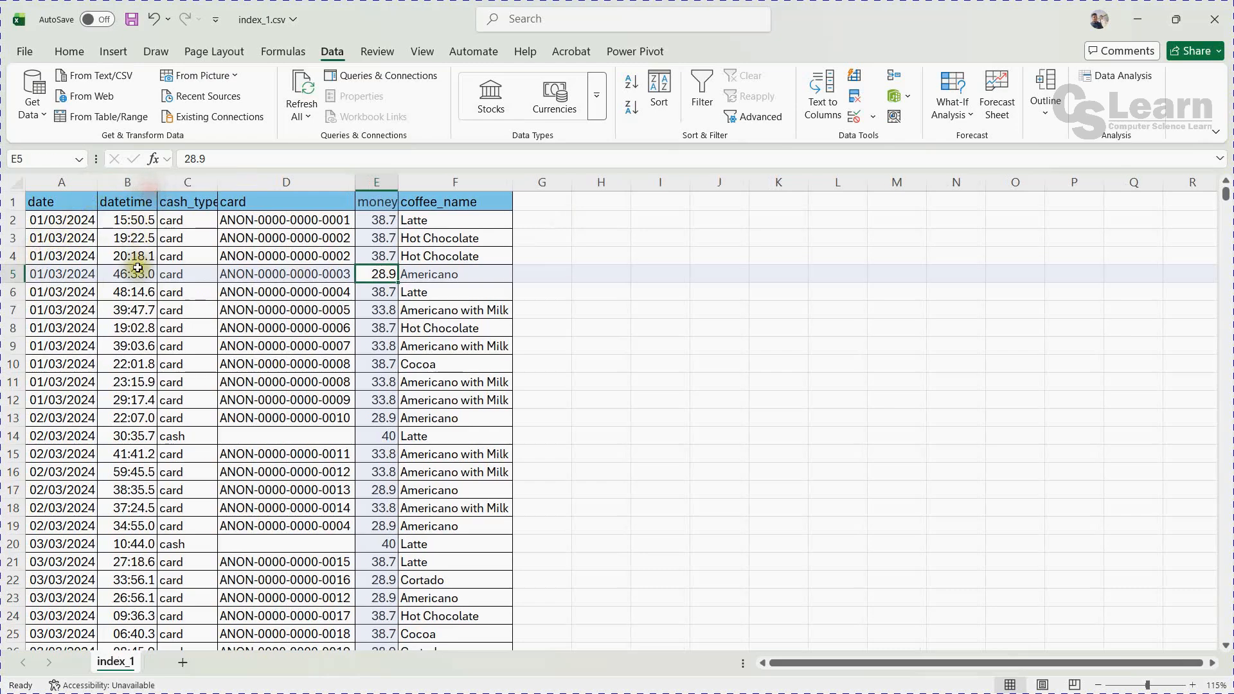
{"action": "left_click_drag", "start_coordinate": [49, 201], "coordinate": [429, 202]}
{"action": "left_click_drag", "start_coordinate": [49, 182], "coordinate": [467, 179]}
{"action": "left_click_drag", "start_coordinate": [97, 181], "coordinate": [98, 181]}
{"action": "double_click", "coordinate": [98, 181]}
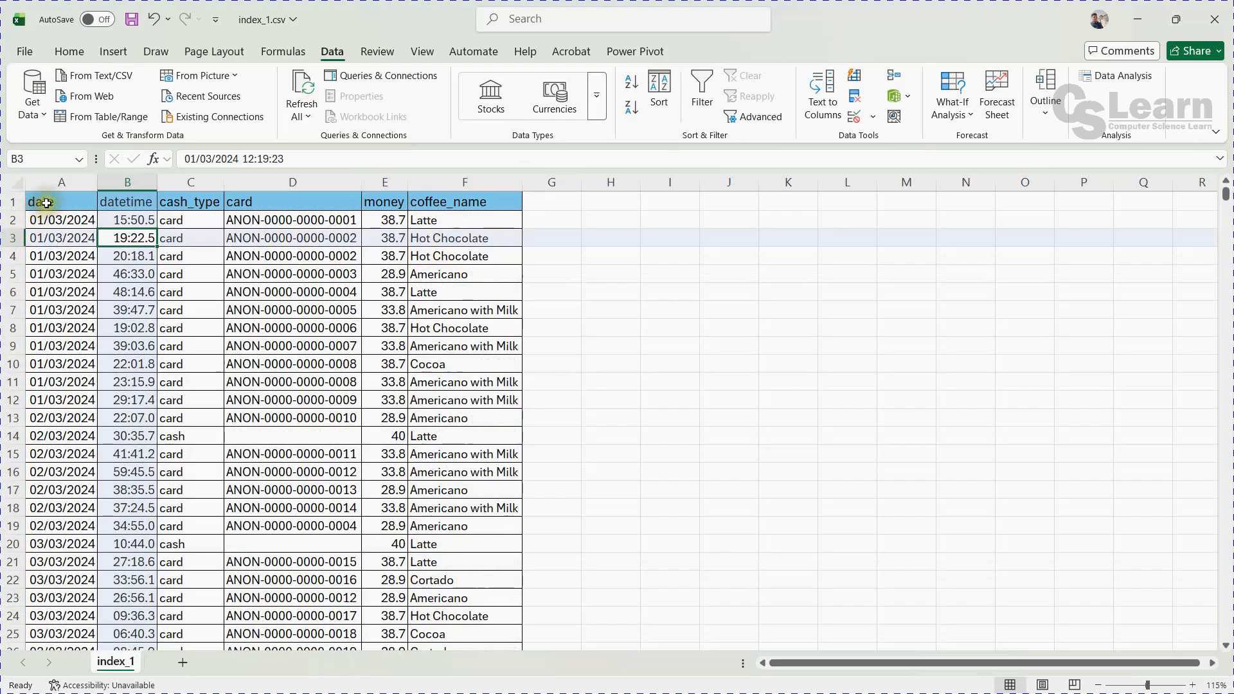
Step: Add filters to the header row cells A1 through F1
{"action": "left_click", "coordinate": [36, 201]}
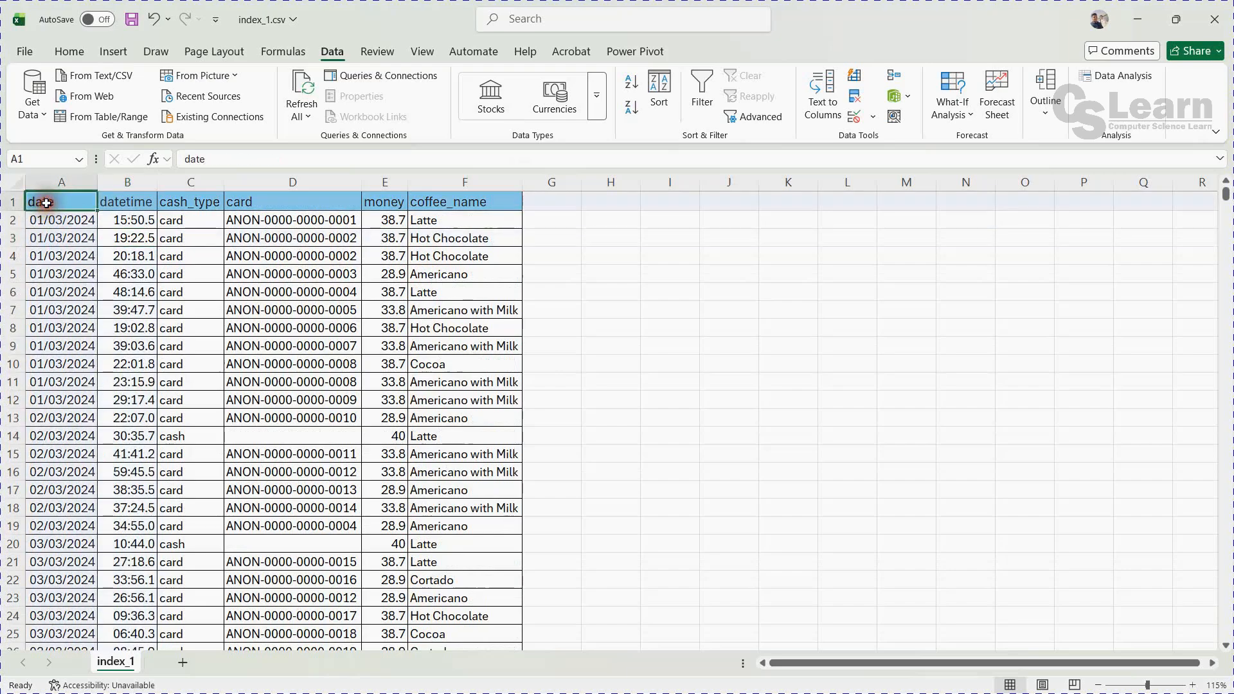
{"action": "left_click", "coordinate": [462, 203], "text": "shift"}
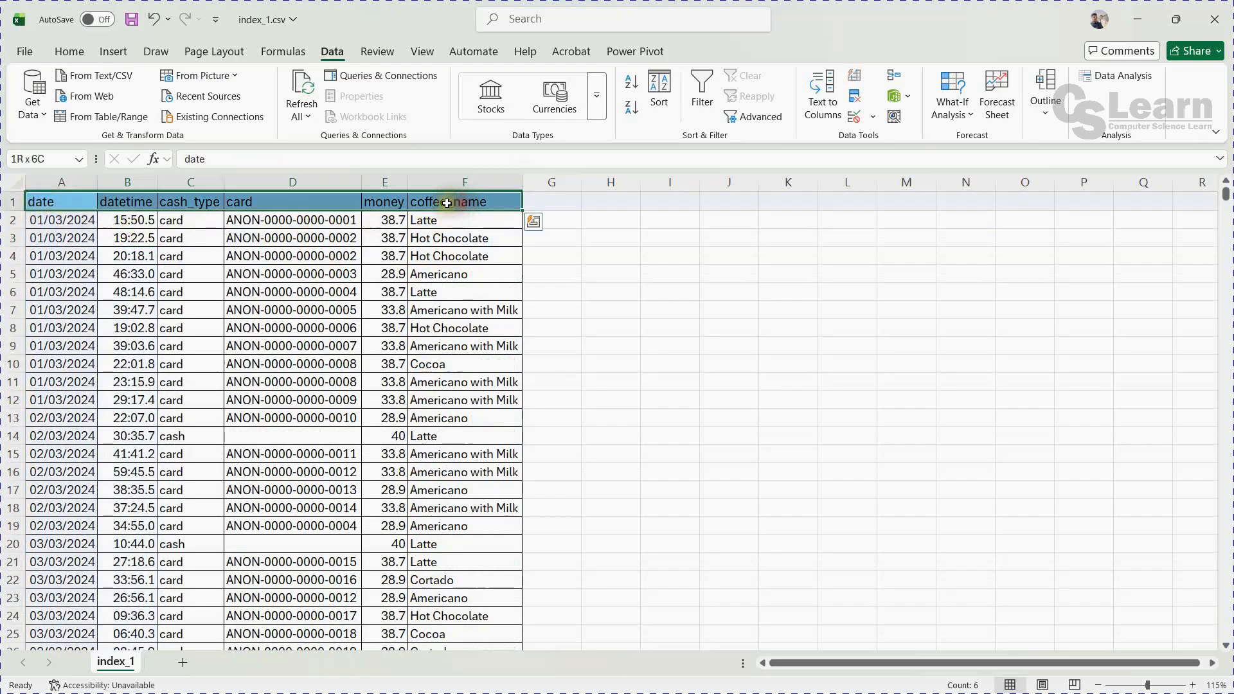
{"action": "left_click", "coordinate": [67, 52]}
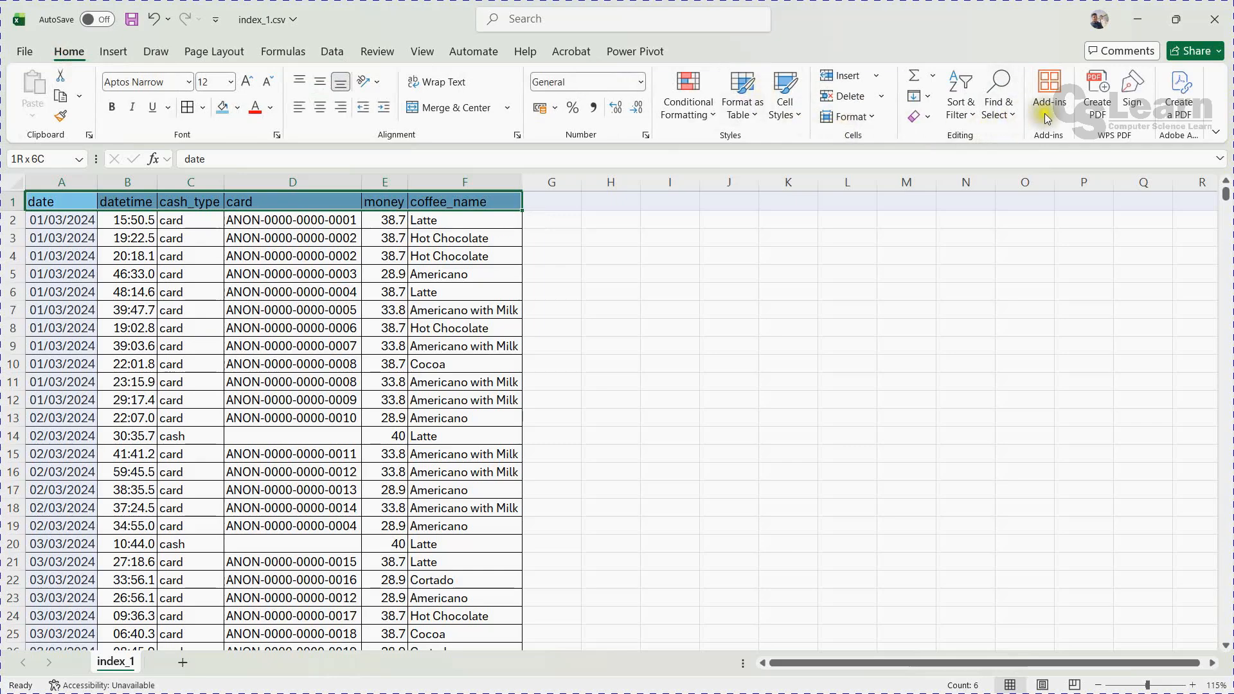
{"action": "left_click", "coordinate": [960, 106]}
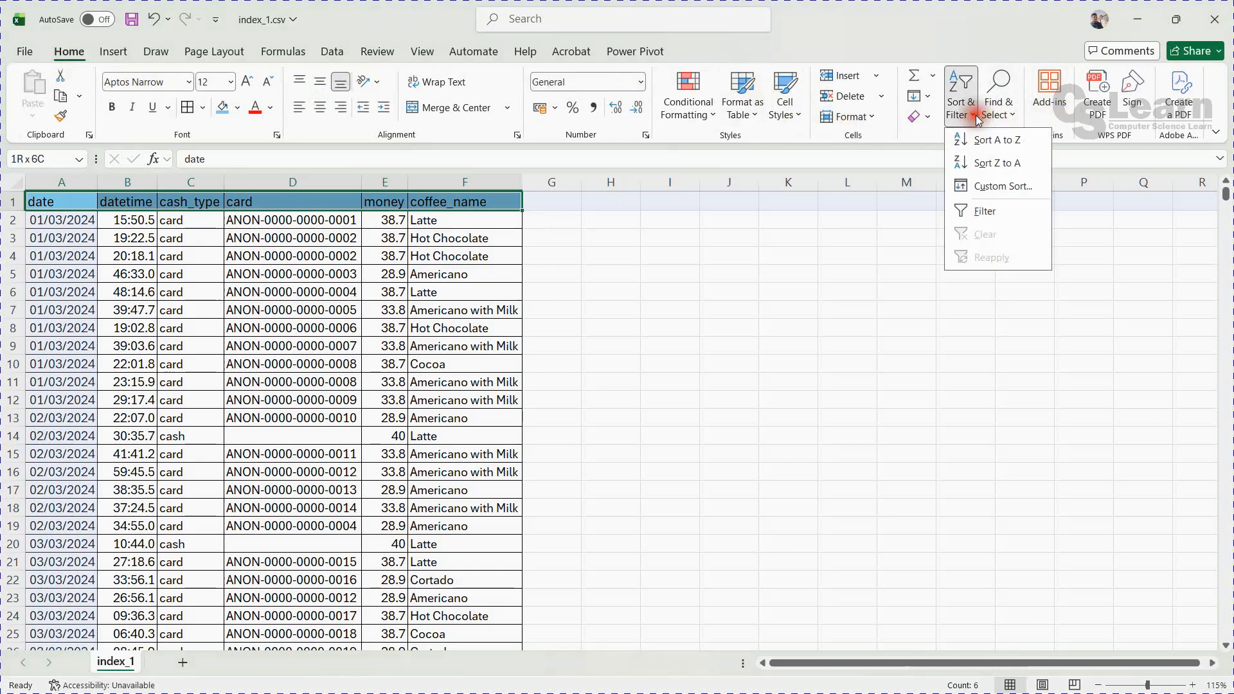
{"action": "left_click", "coordinate": [967, 209]}
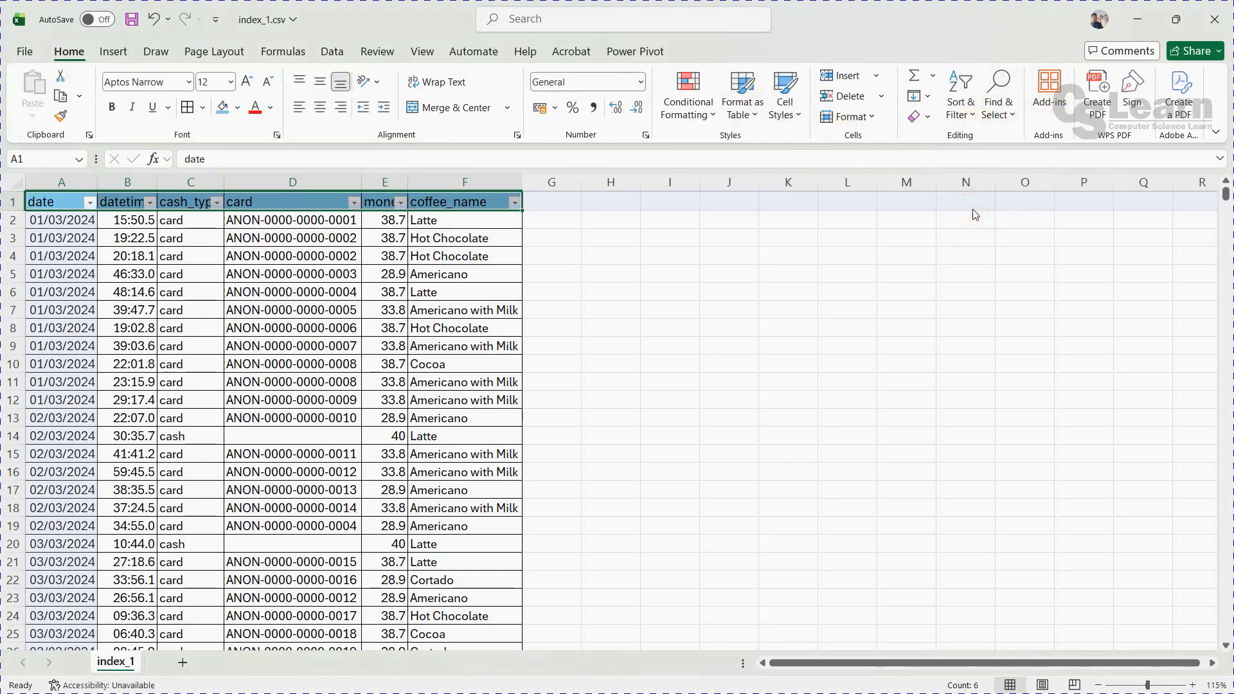
{"action": "left_click", "coordinate": [693, 308]}
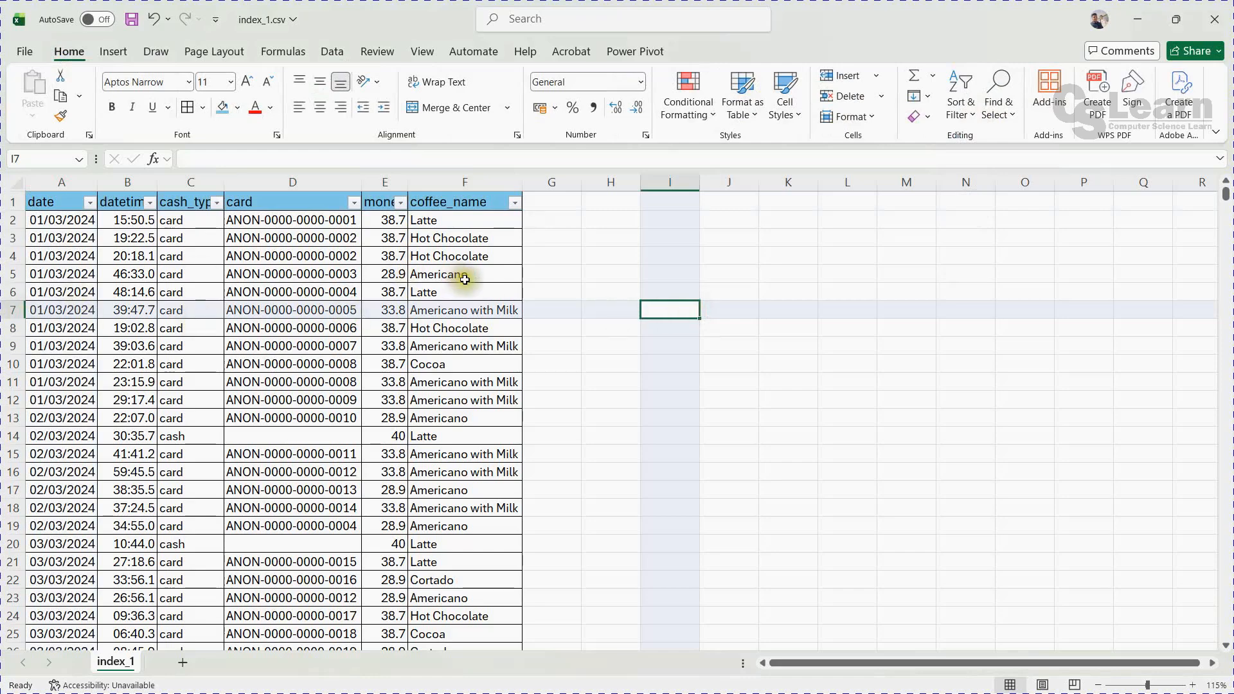
Step: Look through the distinct coffee names in the coffee_name filter and close it without filtering
{"action": "left_click", "coordinate": [515, 203]}
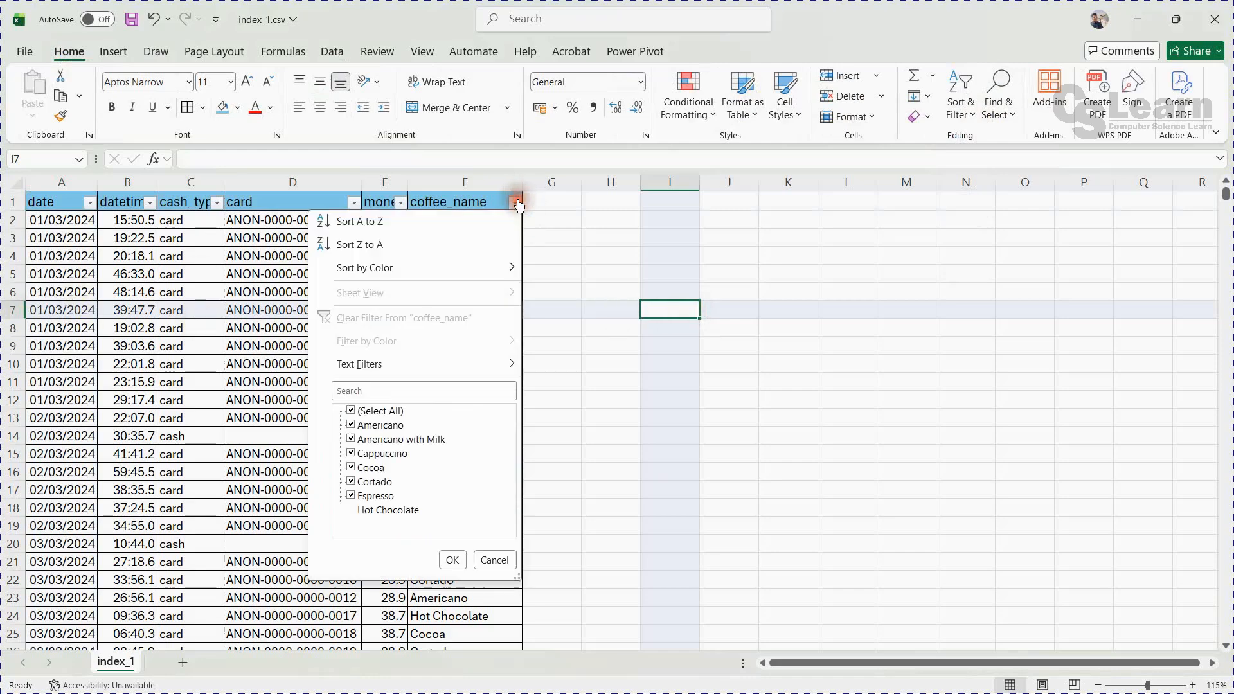
{"action": "scroll", "coordinate": [407, 480], "scroll_direction": "down", "scroll_amount": 1}
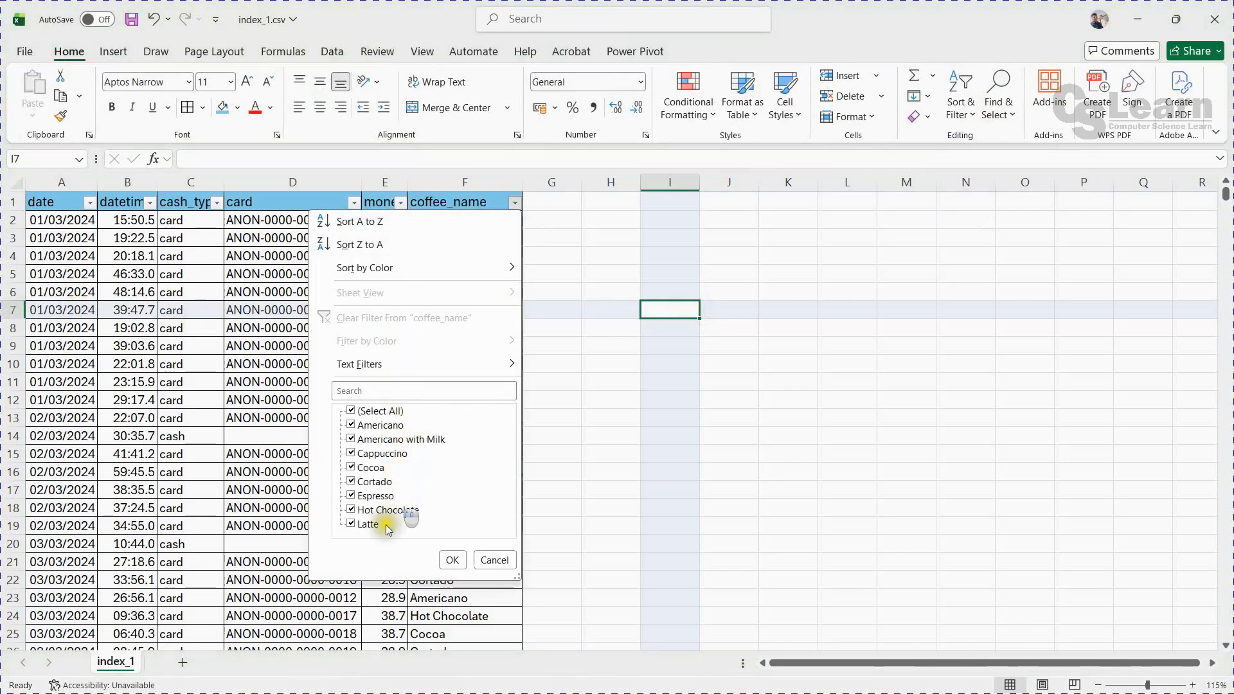
{"action": "left_click", "coordinate": [546, 388]}
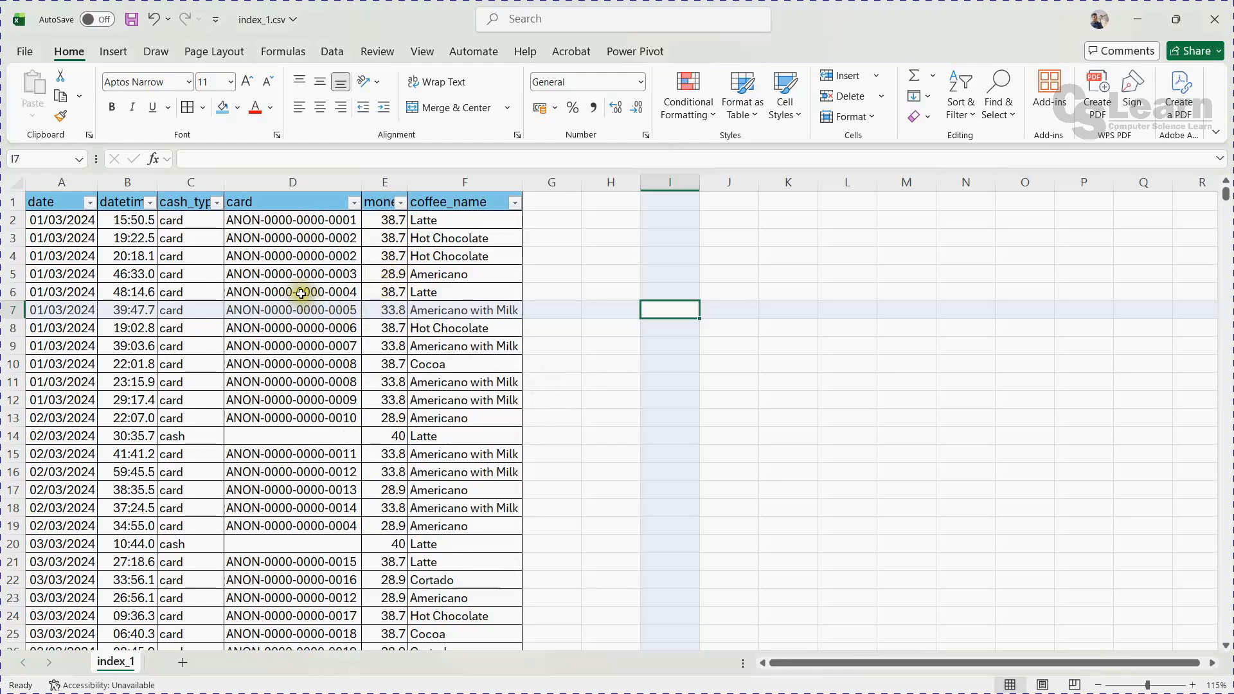
Step: Examine the card, cash_type, date and datetime columns, comparing card payments with the cash payment in row 14
{"action": "left_click", "coordinate": [288, 221]}
{"action": "left_click", "coordinate": [295, 415]}
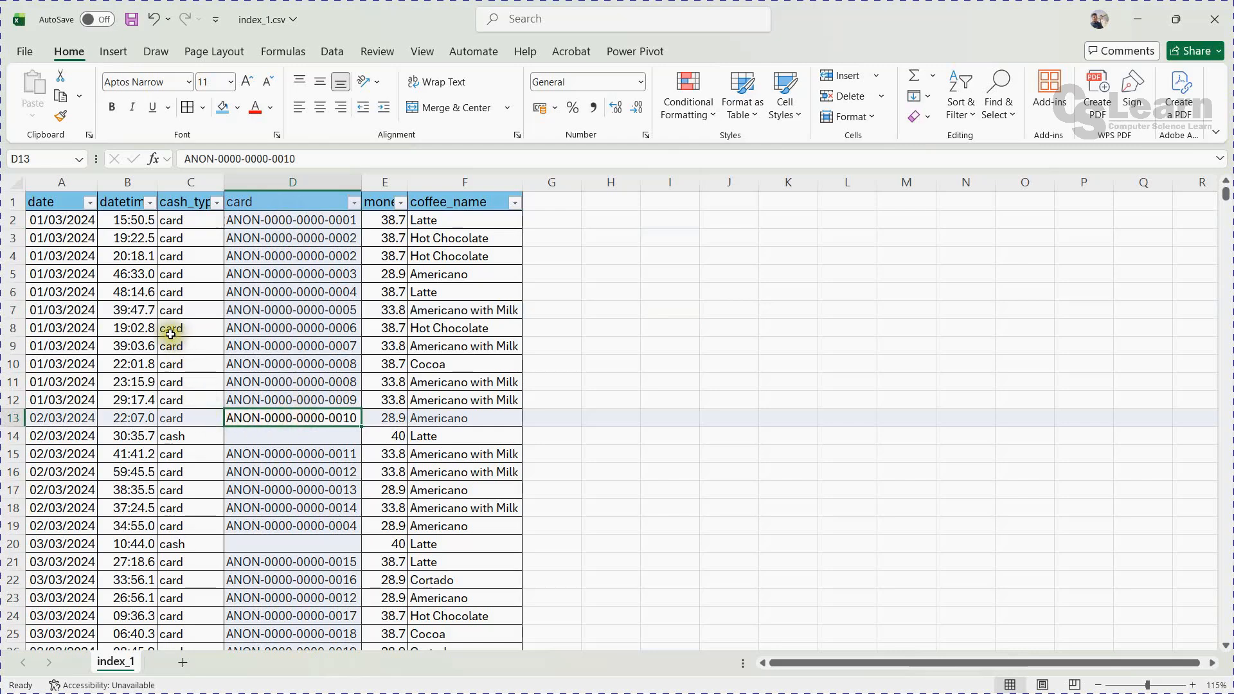
{"action": "left_click", "coordinate": [173, 222]}
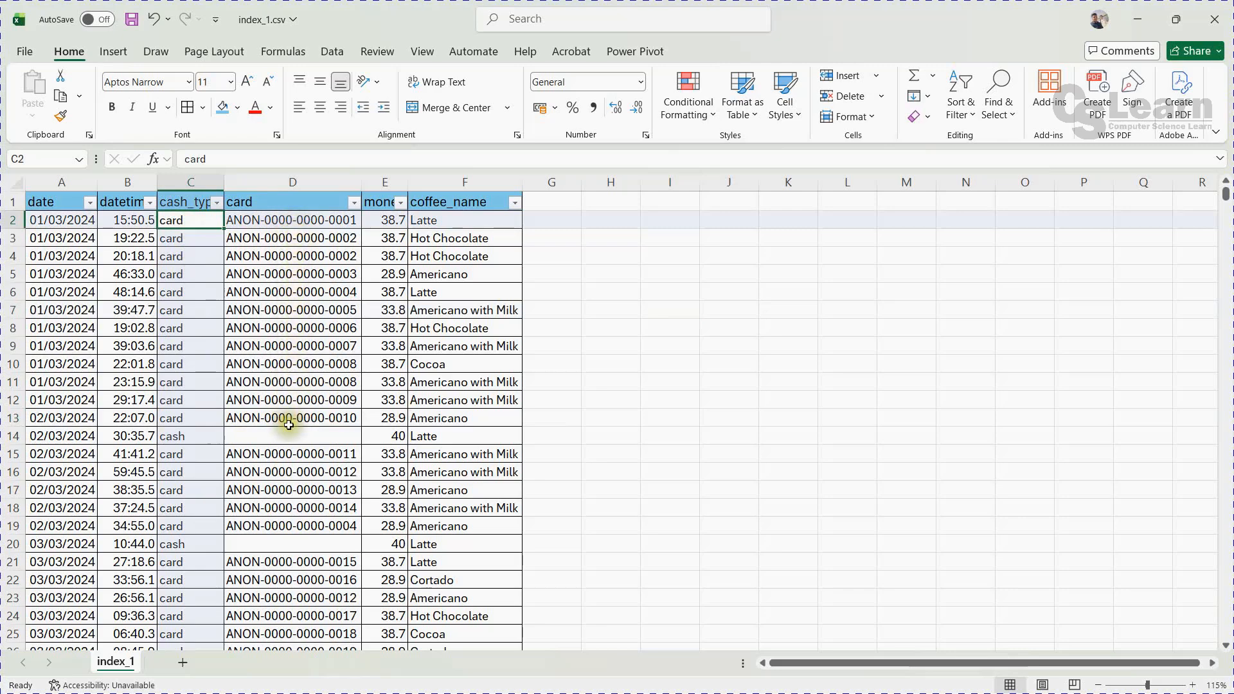
{"action": "left_click", "coordinate": [183, 437]}
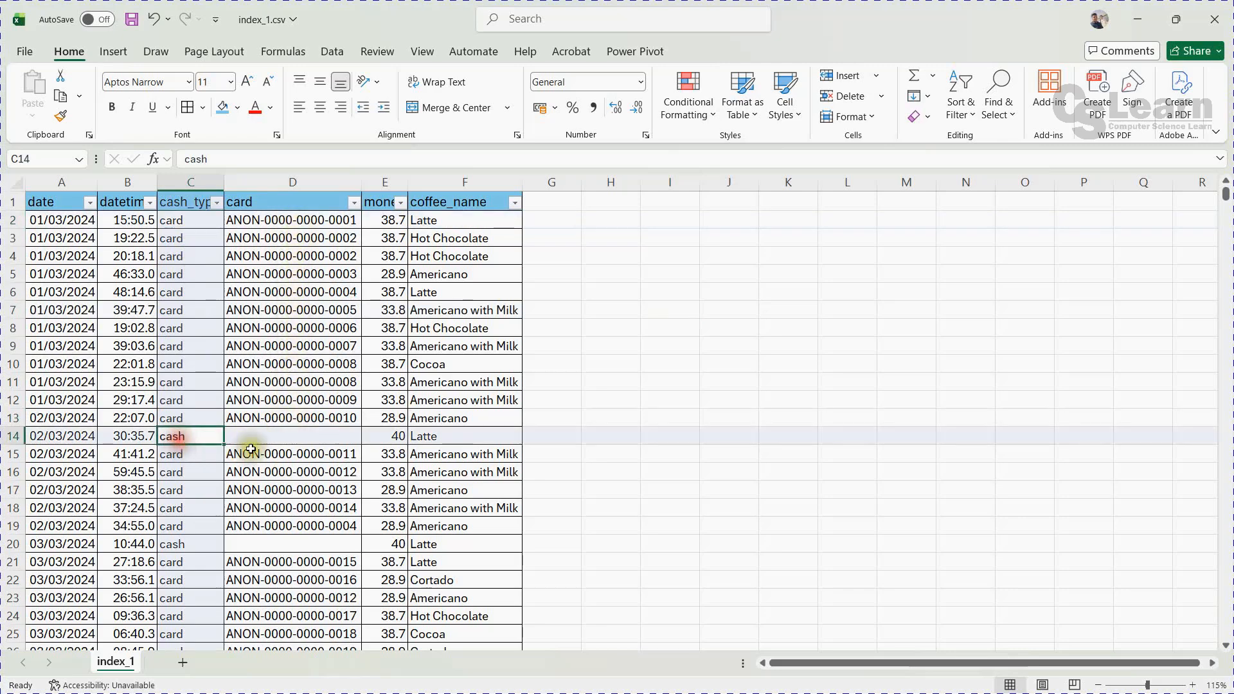
{"action": "left_click", "coordinate": [303, 443]}
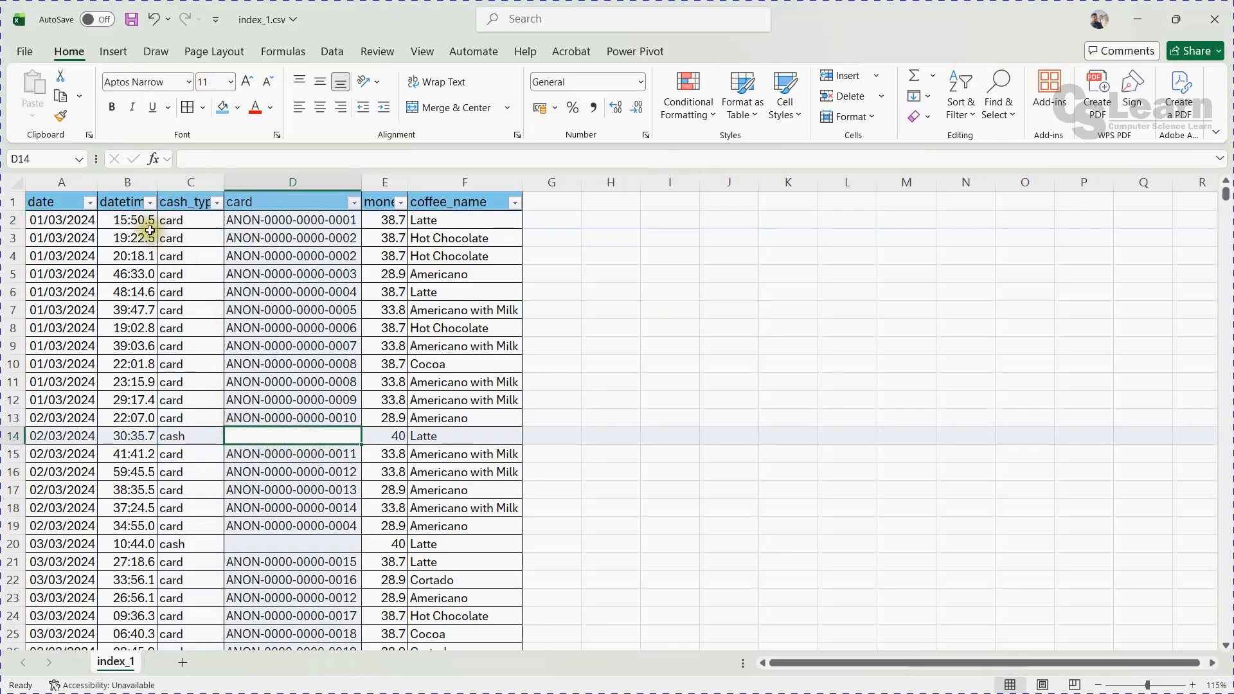
{"action": "left_click", "coordinate": [55, 204]}
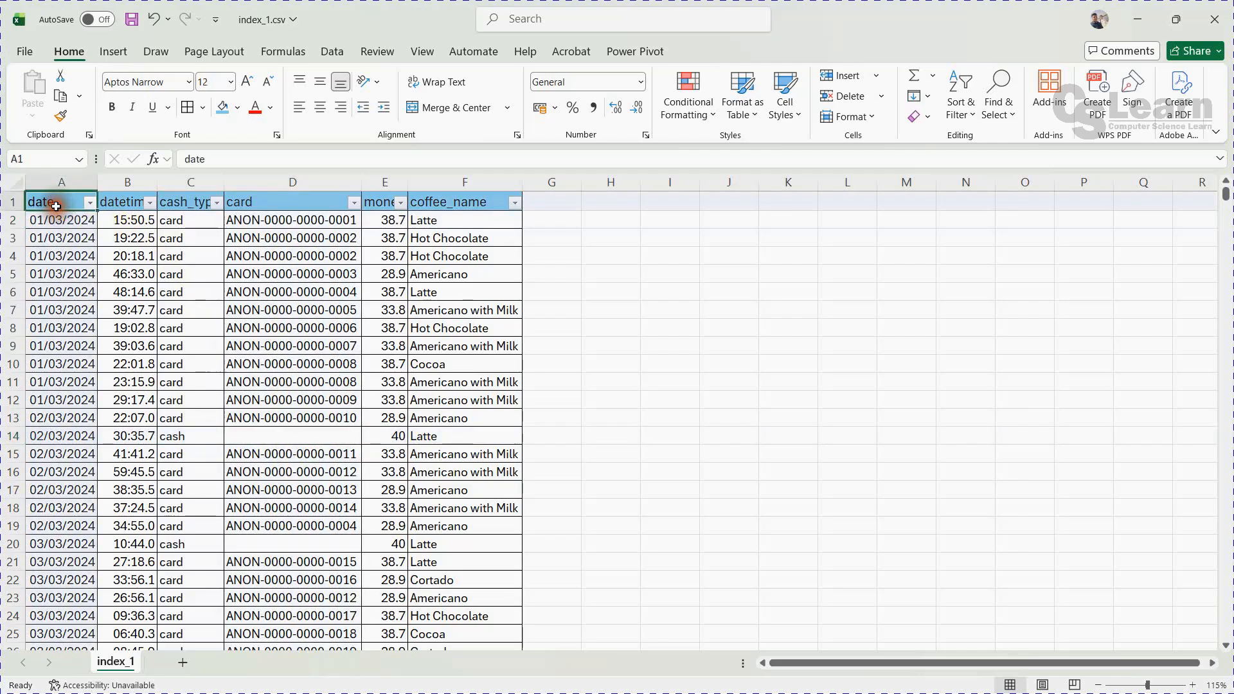
{"action": "left_click", "coordinate": [131, 207]}
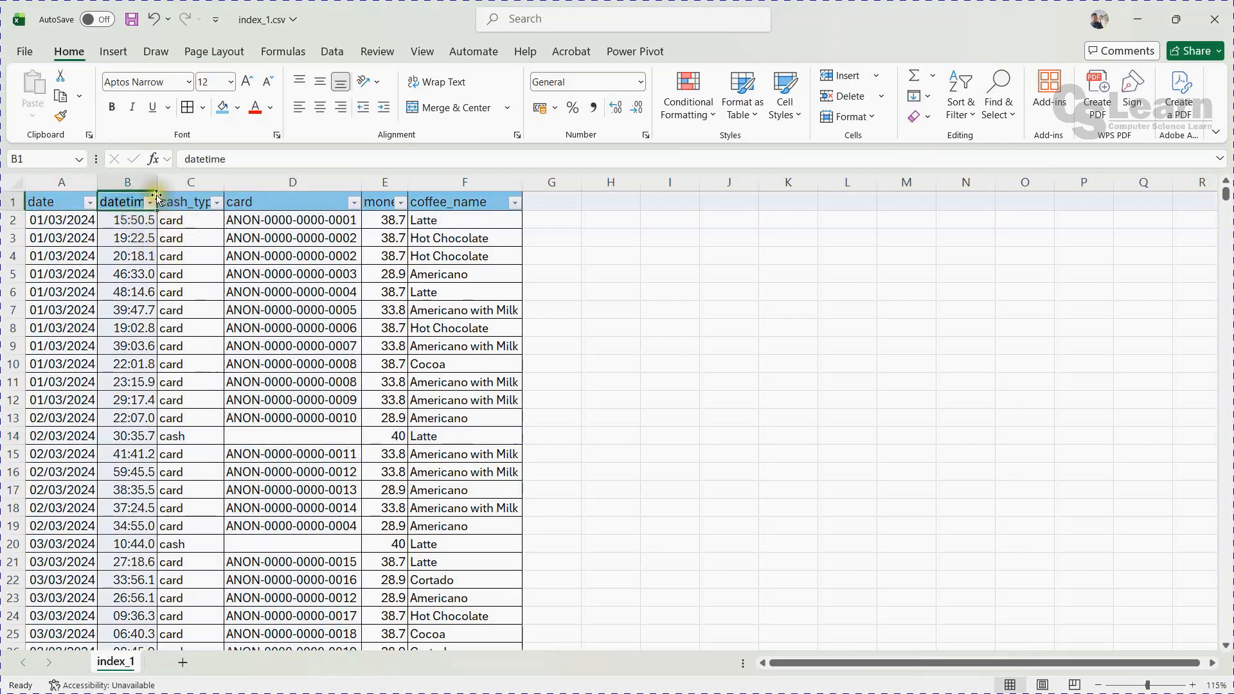
{"action": "key", "text": "ctrl+Right"}
{"action": "left_click", "coordinate": [138, 256]}
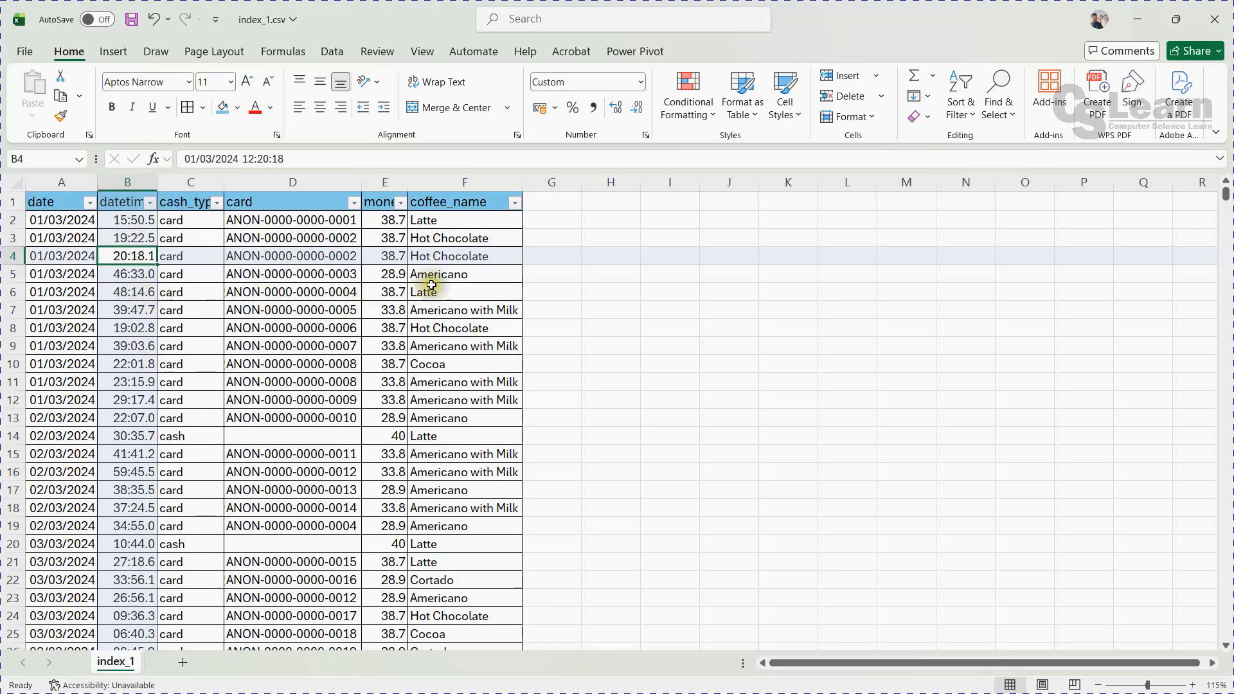
{"action": "left_click", "coordinate": [603, 233]}
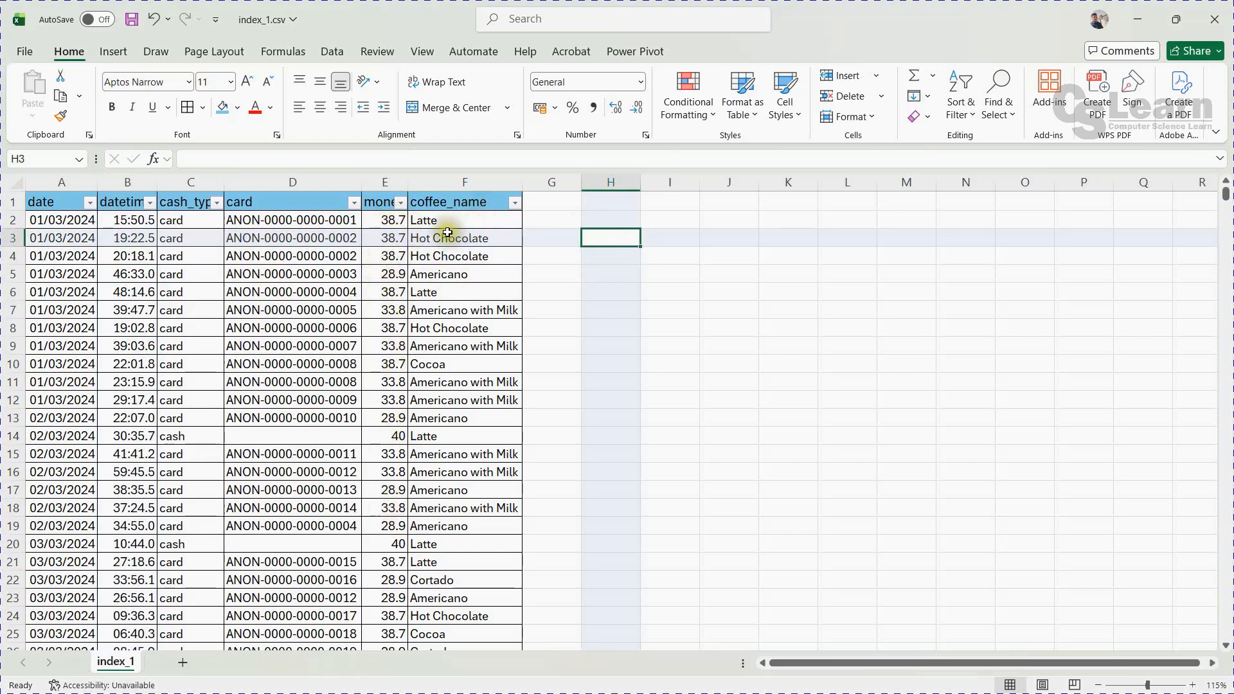
Step: Select all money values from E2 down to the last record and check their sum
{"action": "left_click", "coordinate": [382, 220]}
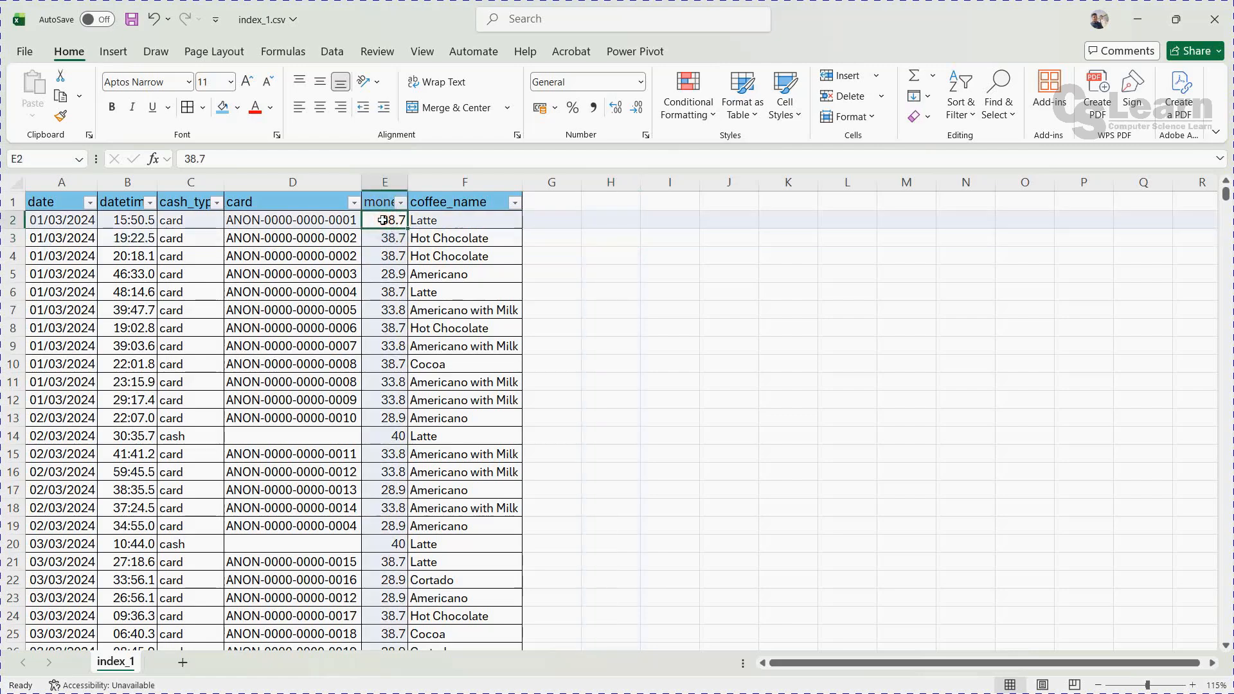
{"action": "key", "text": "ctrl+shift+Down"}
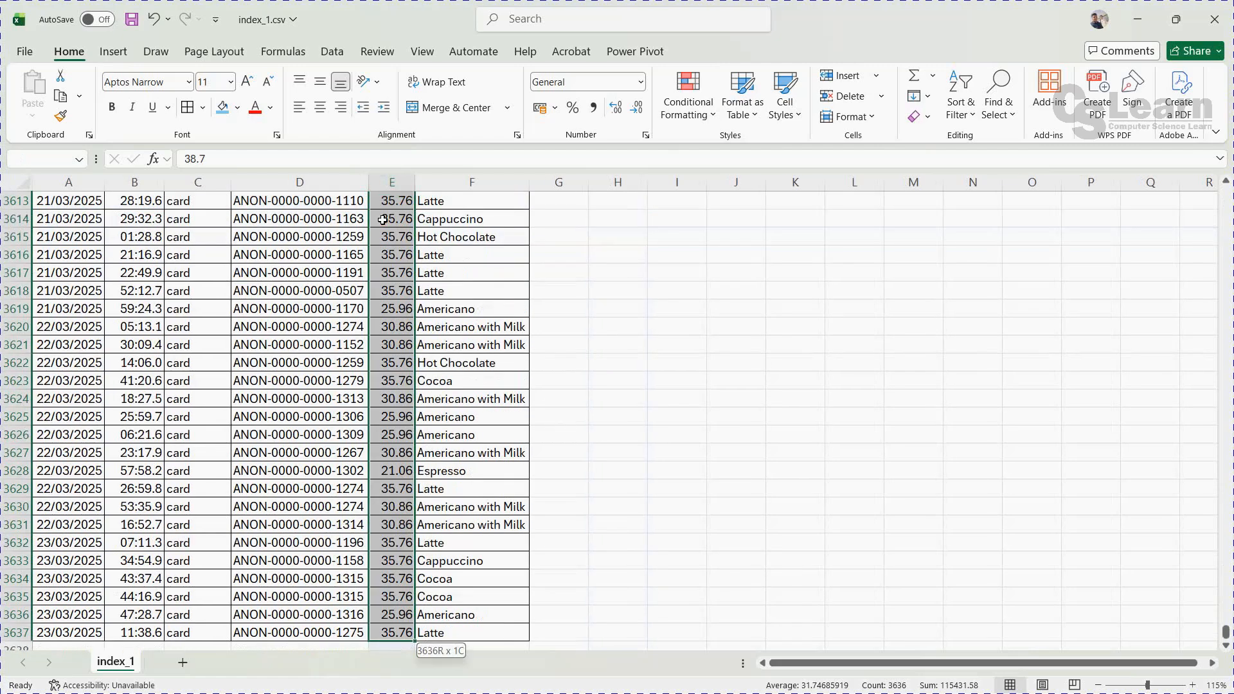
{"action": "scroll", "coordinate": [386, 476], "scroll_direction": "down", "scroll_amount": 2}
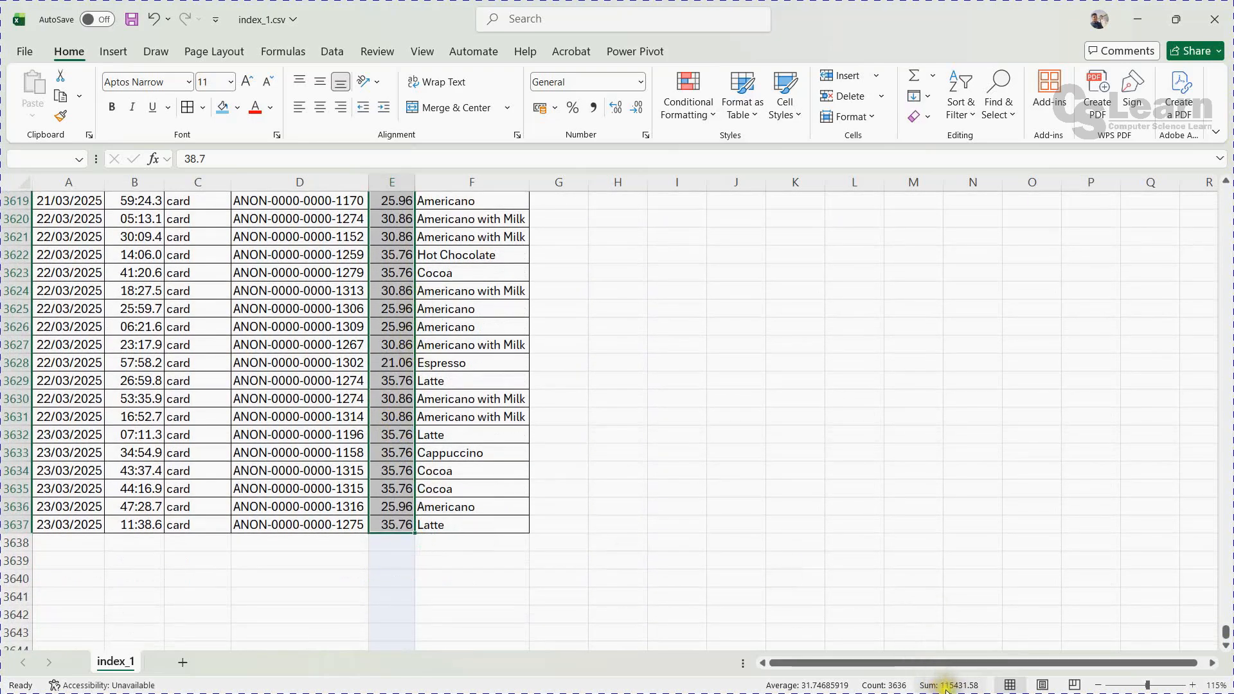
{"action": "left_click", "coordinate": [907, 685]}
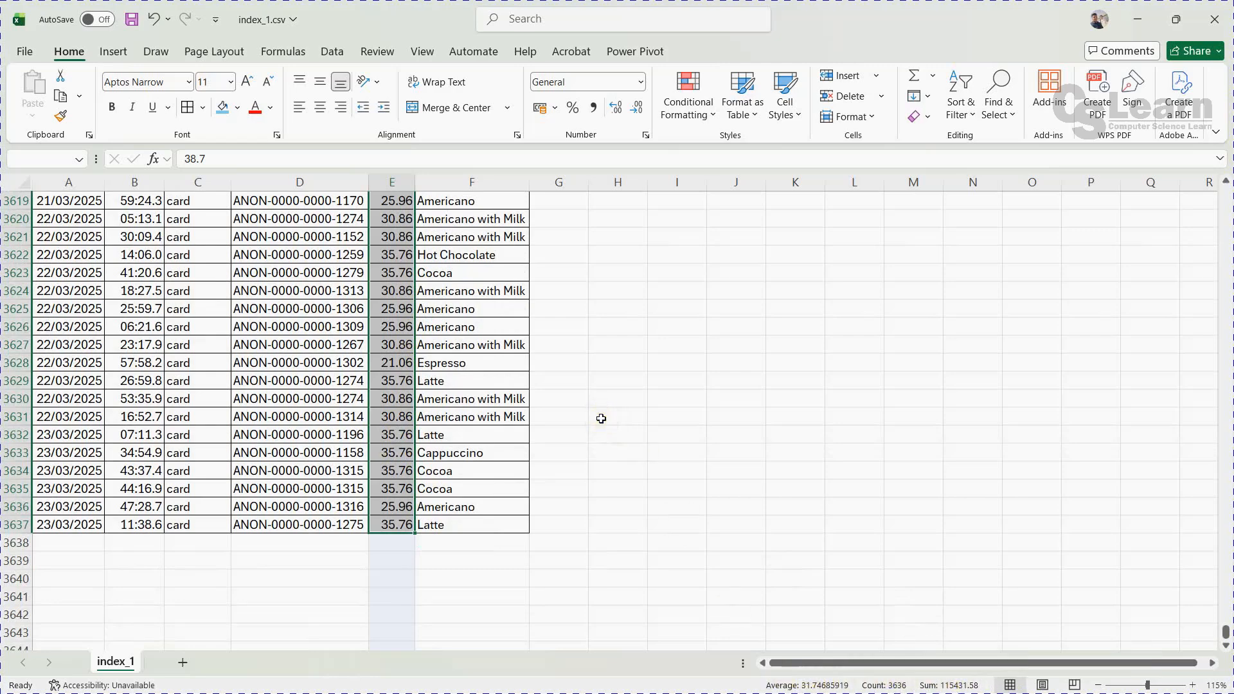
Step: Calculate the total of the whole money column E in cell H2 with the SUM function
{"action": "key", "text": "ctrl+Up"}
{"action": "key", "text": "Down"}
{"action": "key", "text": "Right"}
{"action": "key", "text": "Right"}
{"action": "key", "text": "Right"}
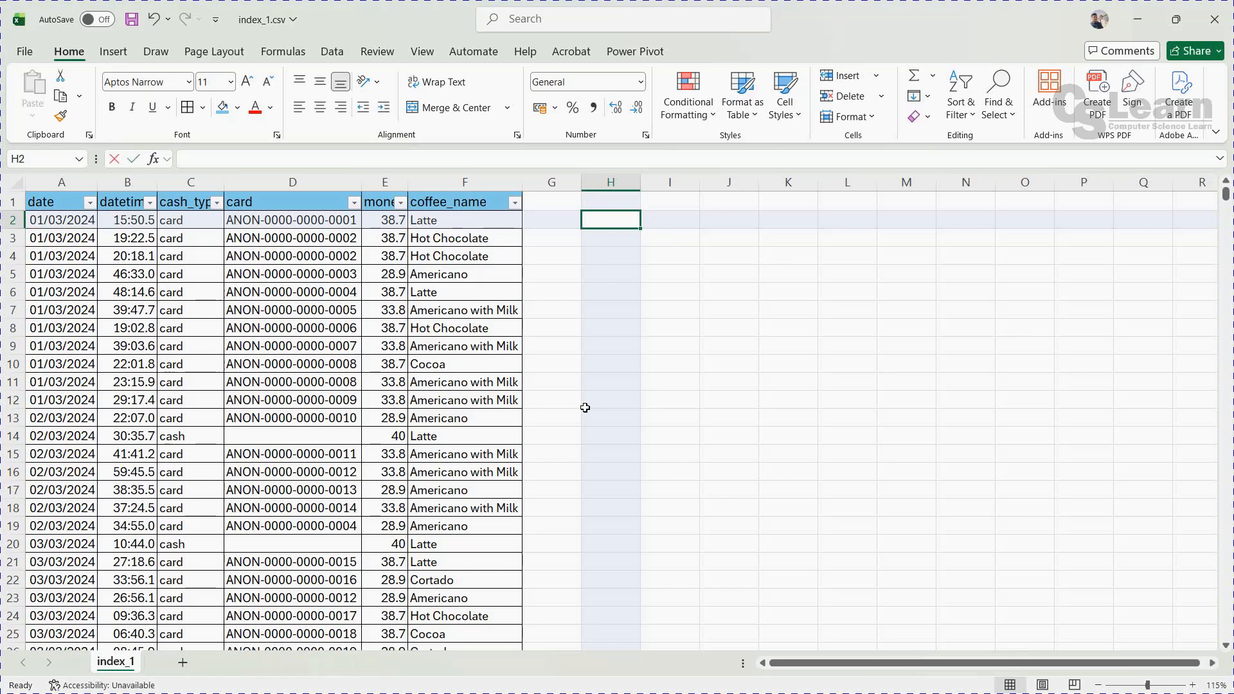
{"action": "type", "text": "=sum("}
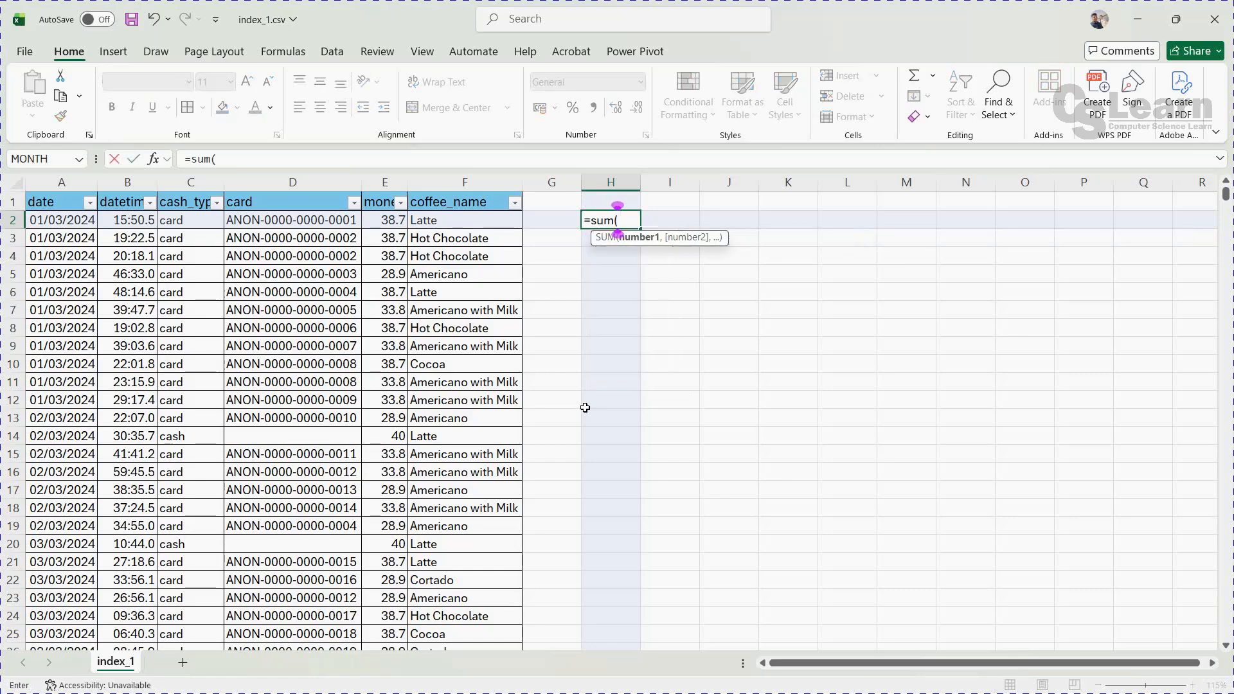
{"action": "left_click", "coordinate": [399, 174]}
{"action": "type", "text": ")"}
{"action": "key", "text": "Return"}
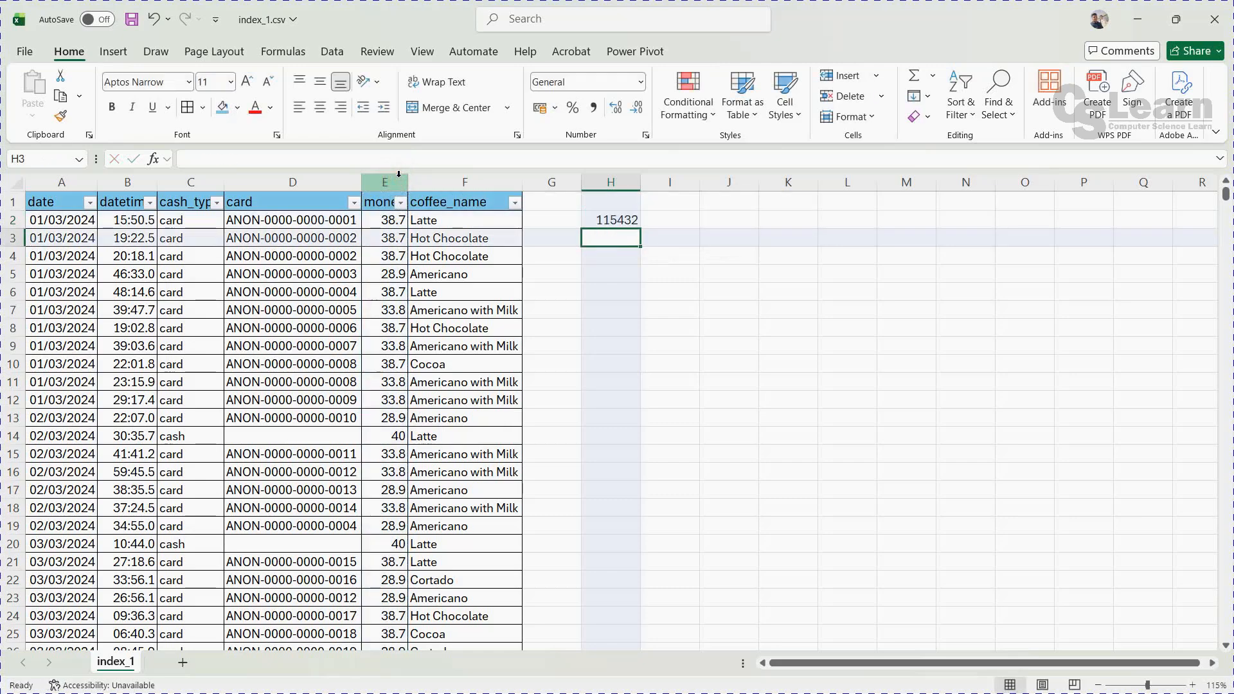
Step: Insert a blank column before column H so that the total moves one column over
{"action": "left_click", "coordinate": [610, 183]}
{"action": "right_click", "coordinate": [612, 184]}
{"action": "left_click", "coordinate": [655, 342]}
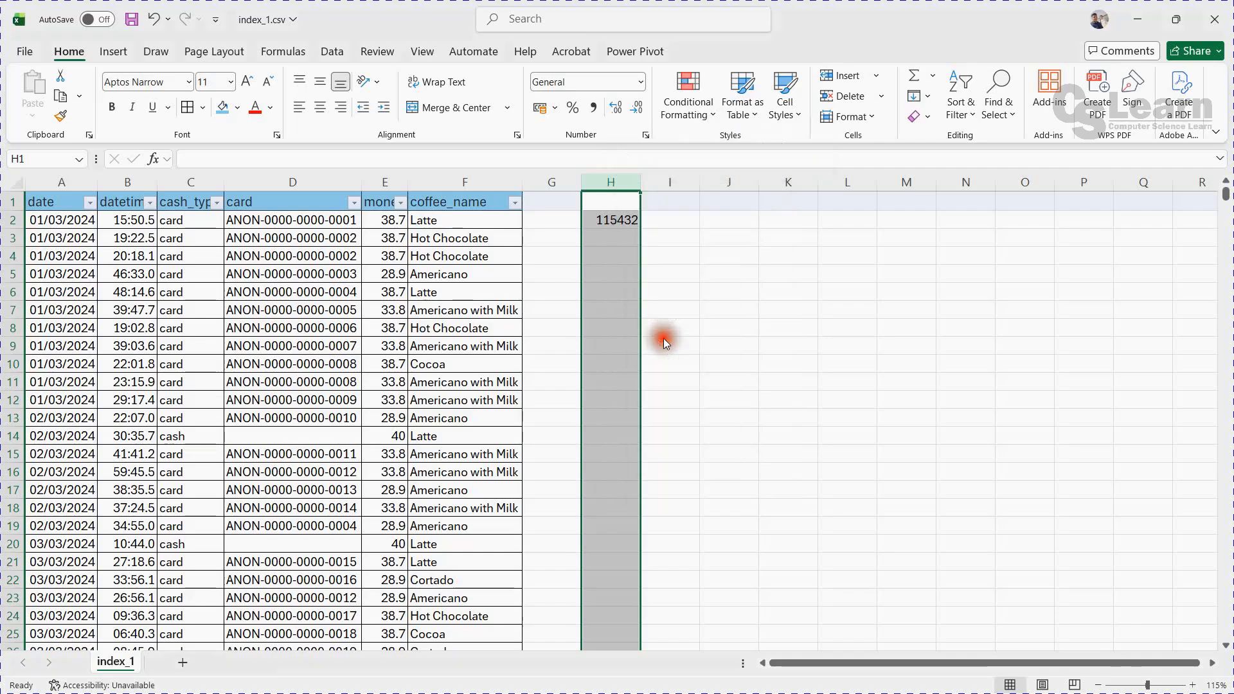
Step: Label the sum with "Total Sales" in H2 and widen column H to fit the text
{"action": "left_click", "coordinate": [634, 225]}
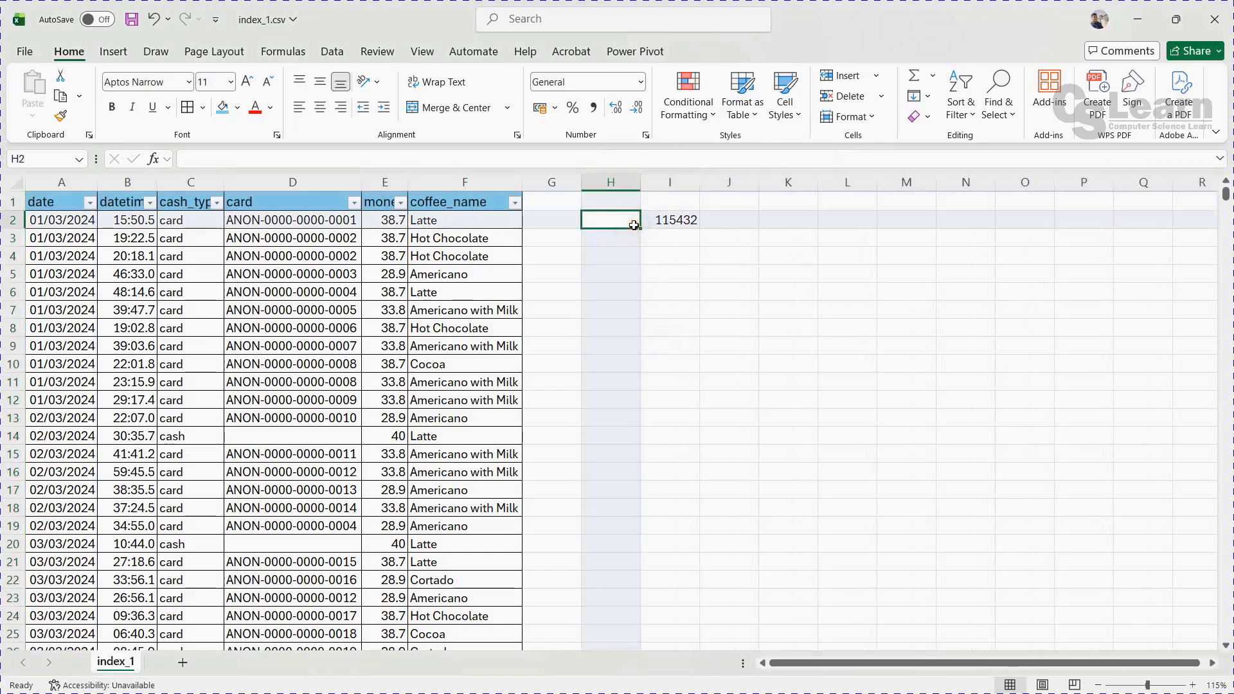
{"action": "type", "text": "Total Sales"}
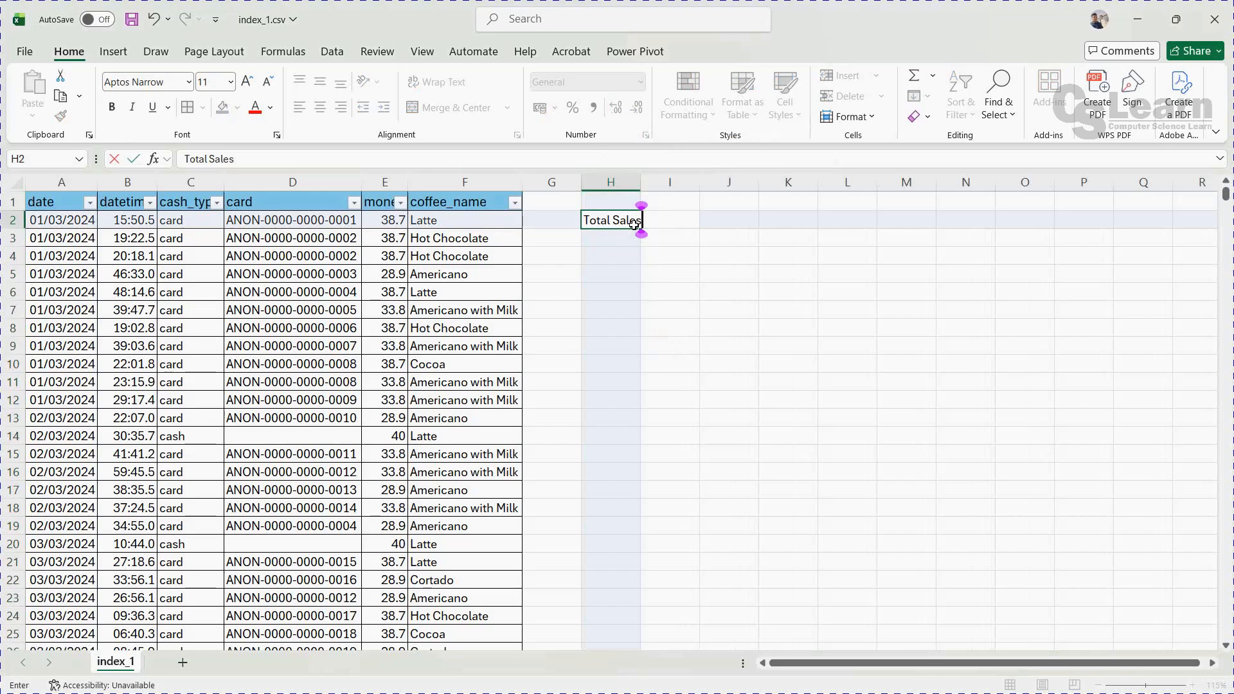
{"action": "key", "text": "Return"}
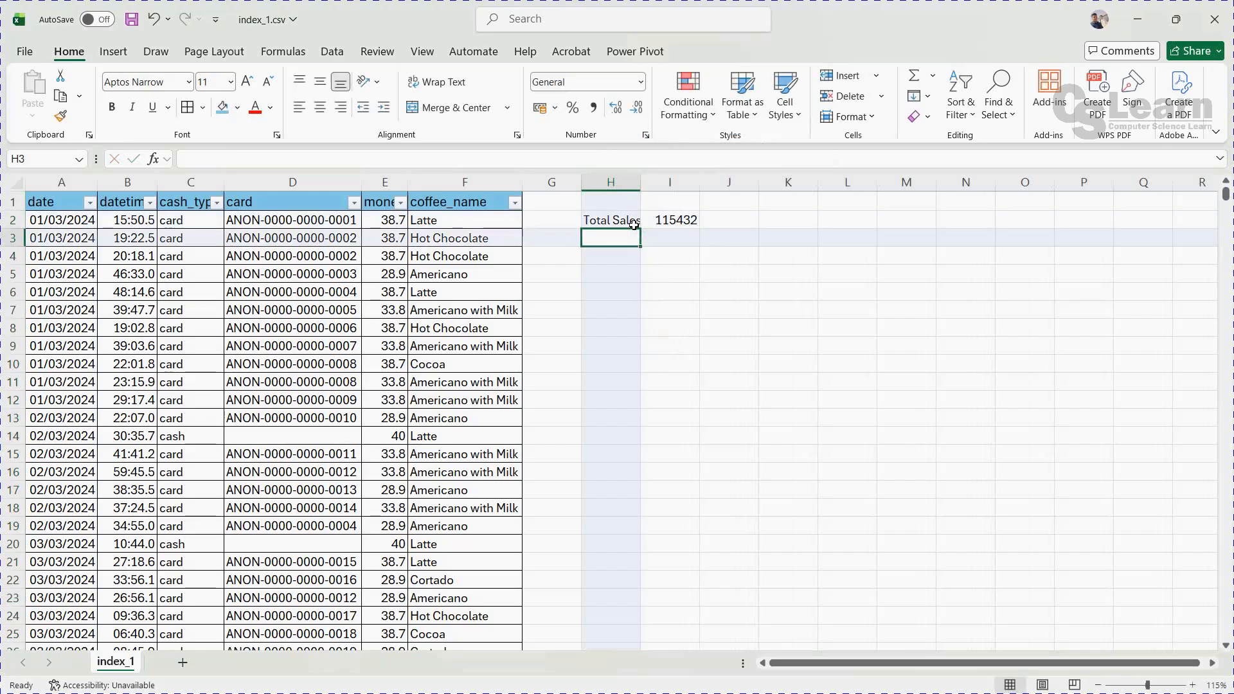
{"action": "left_click_drag", "start_coordinate": [638, 196], "coordinate": [642, 193]}
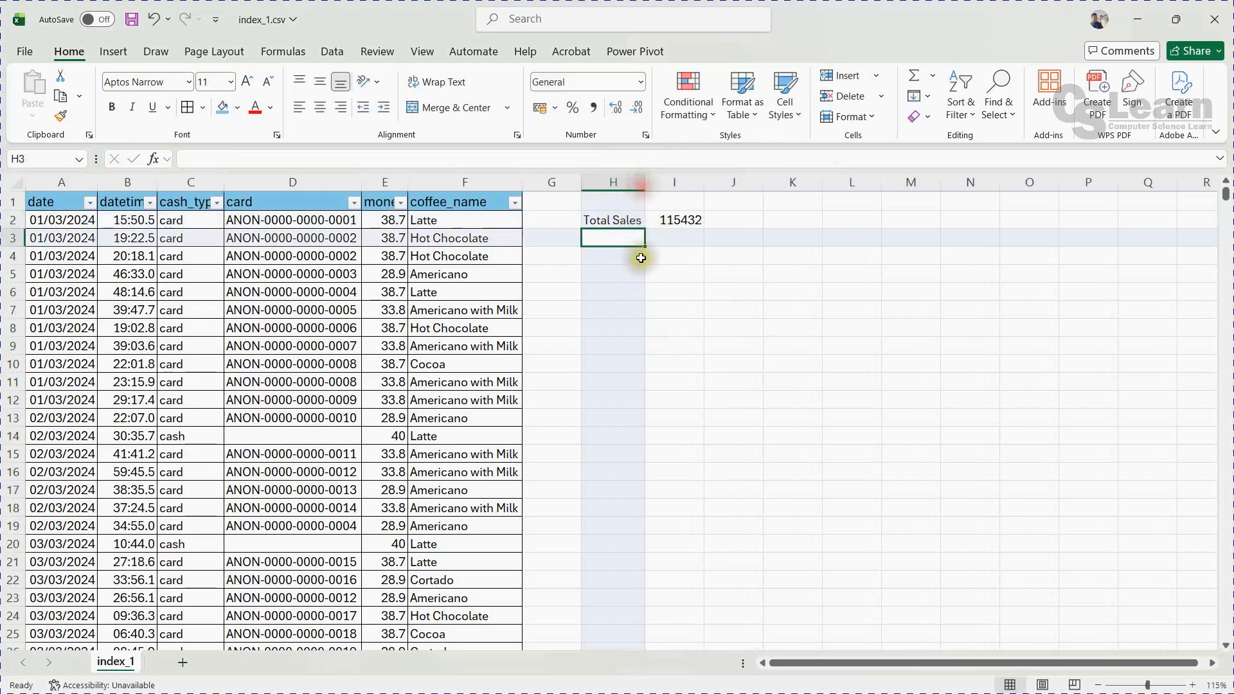
Step: Enter the label "Average Sales" in H4 and widen column H until the whole label fits
{"action": "left_click", "coordinate": [629, 251]}
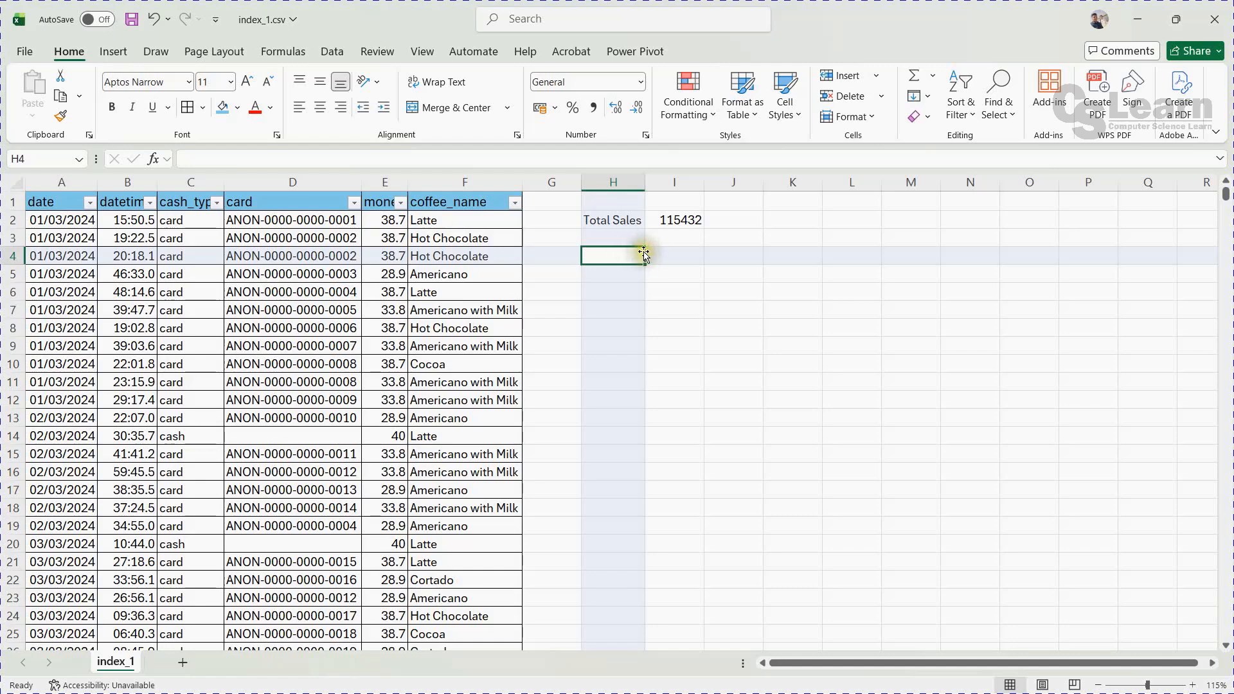
{"action": "type", "text": "Av"}
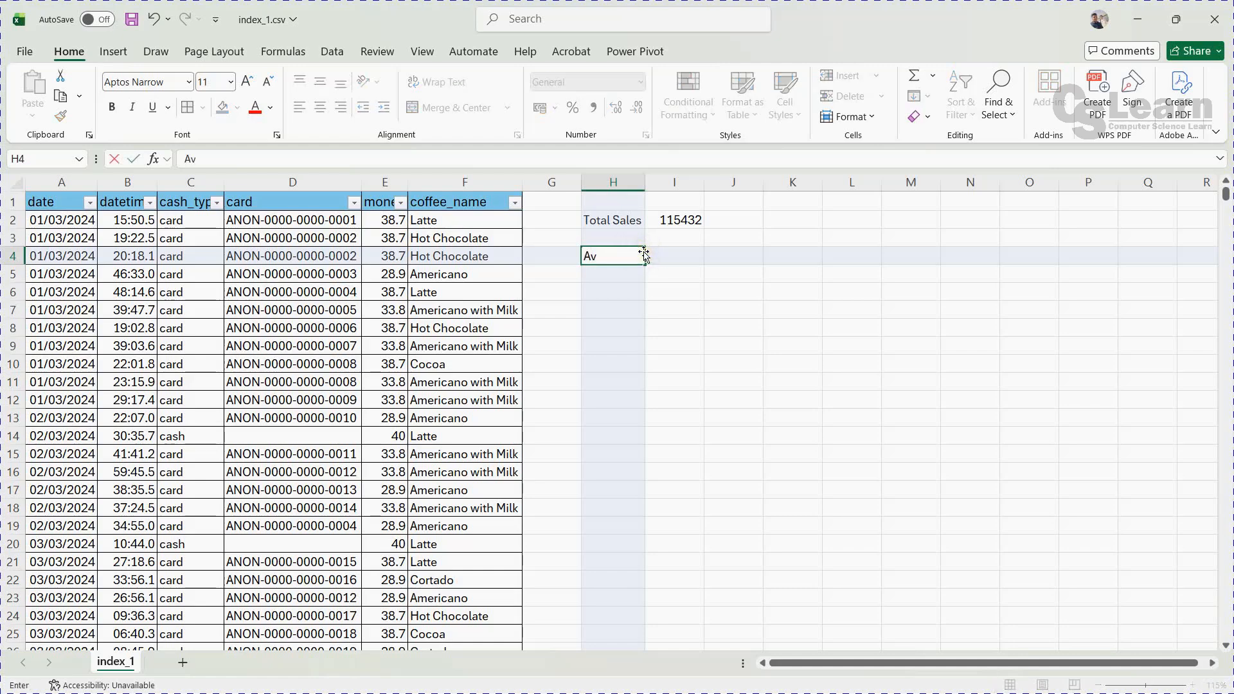
{"action": "type", "text": "erage Sales"}
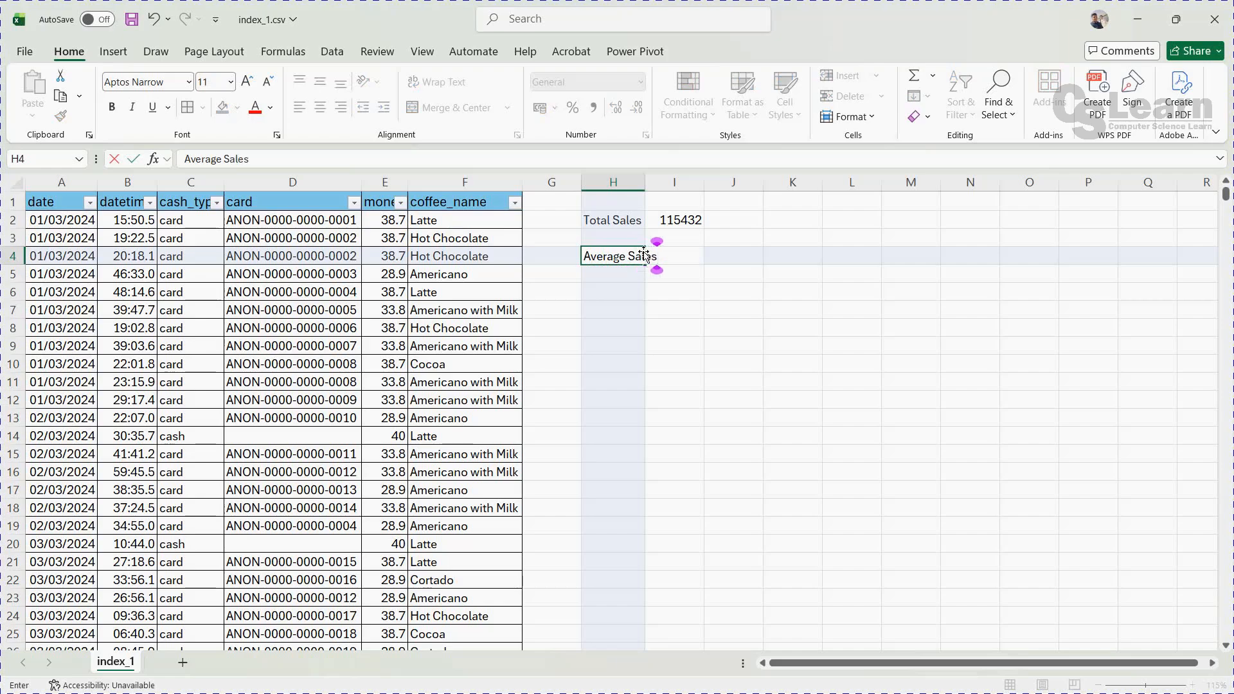
{"action": "key", "text": "Return"}
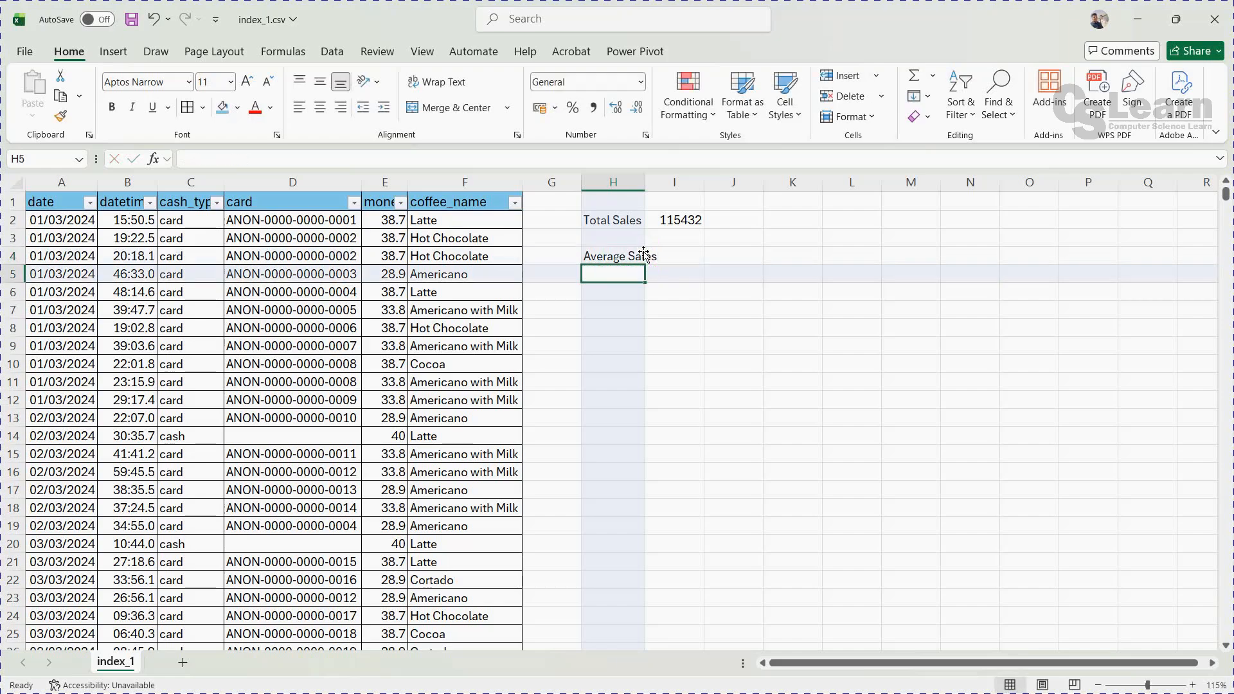
{"action": "left_click_drag", "start_coordinate": [650, 177], "coordinate": [662, 178]}
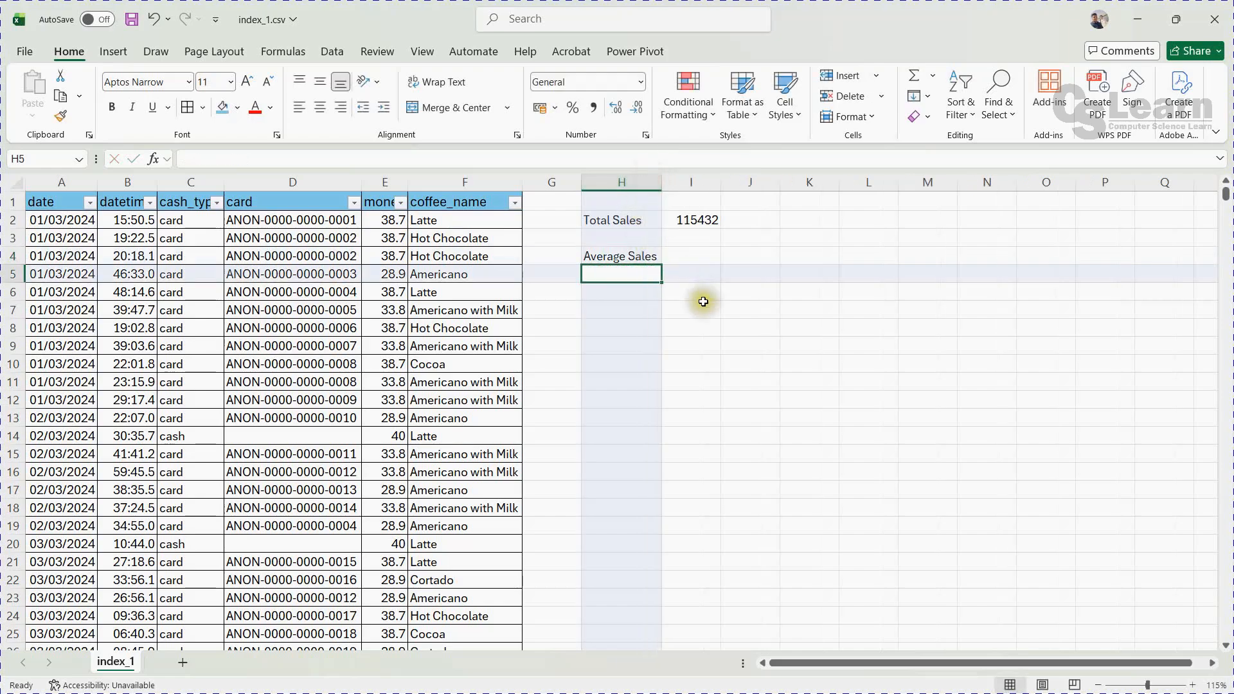
{"action": "left_click", "coordinate": [692, 257]}
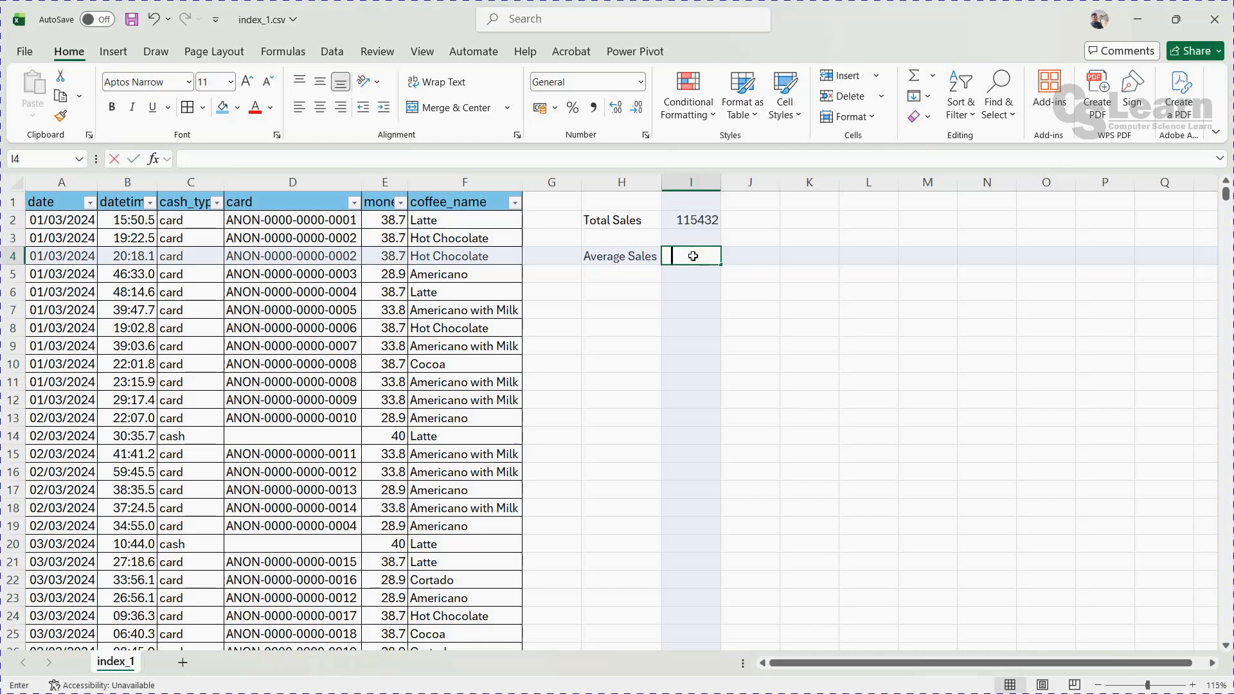
{"action": "type", "text": "=aver"}
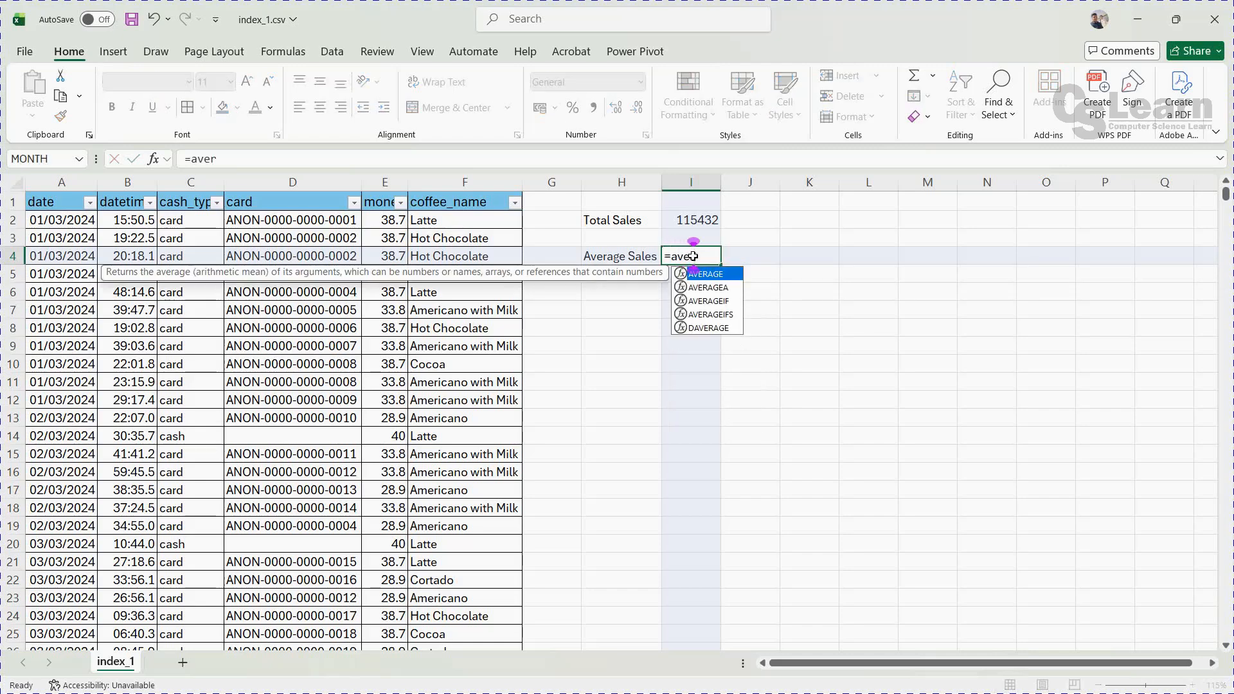
{"action": "key", "text": "Return"}
{"action": "double_click", "coordinate": [692, 256]}
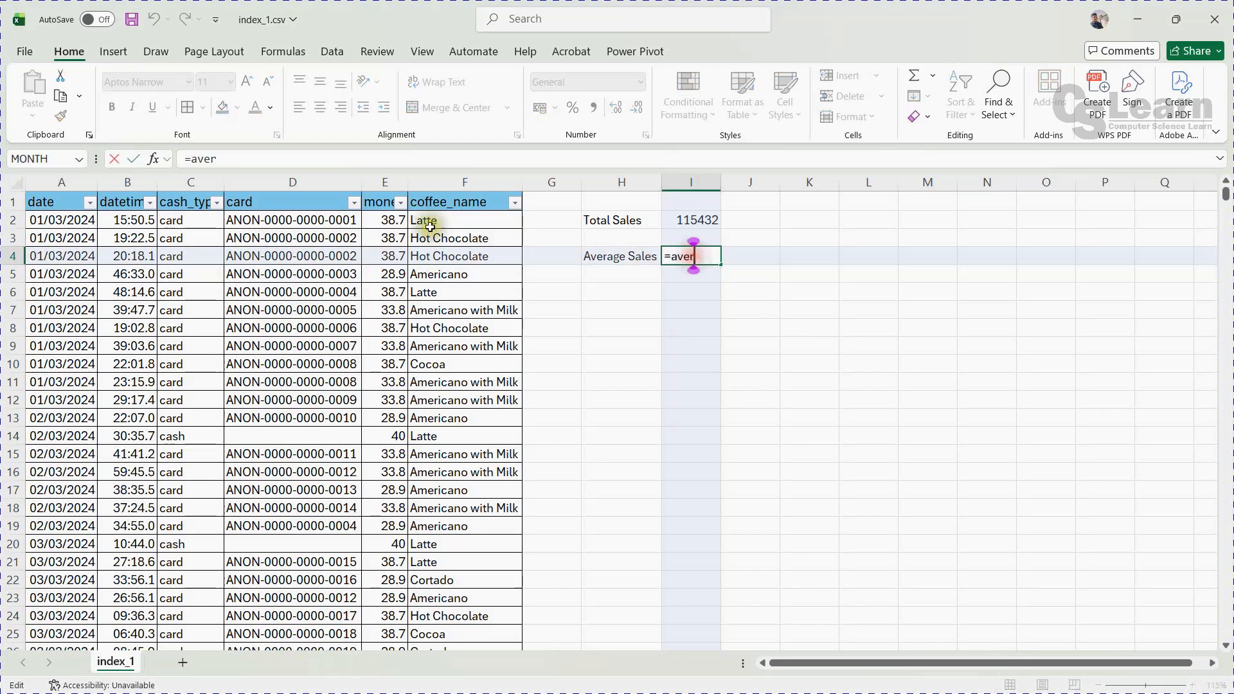
{"action": "left_click", "coordinate": [347, 164]}
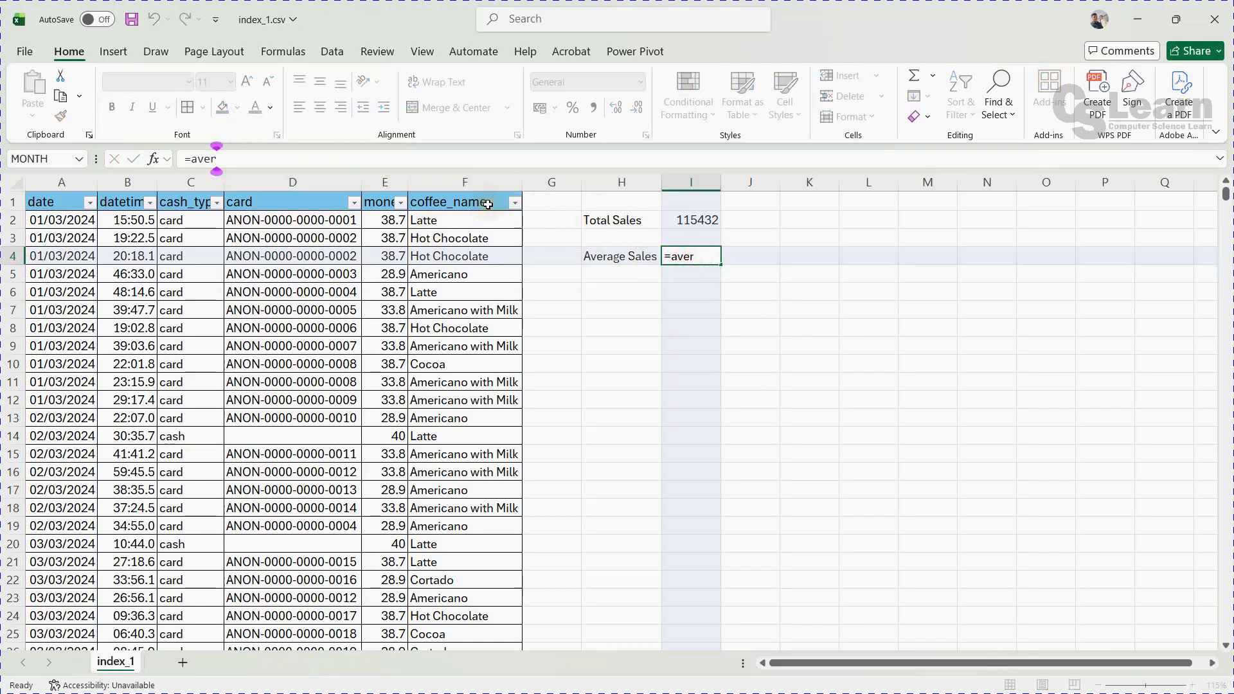
{"action": "key", "text": "Tab"}
Step: Replace the incomplete formula in I4 with the AVERAGE of the whole money column E
{"action": "left_click", "coordinate": [708, 259]}
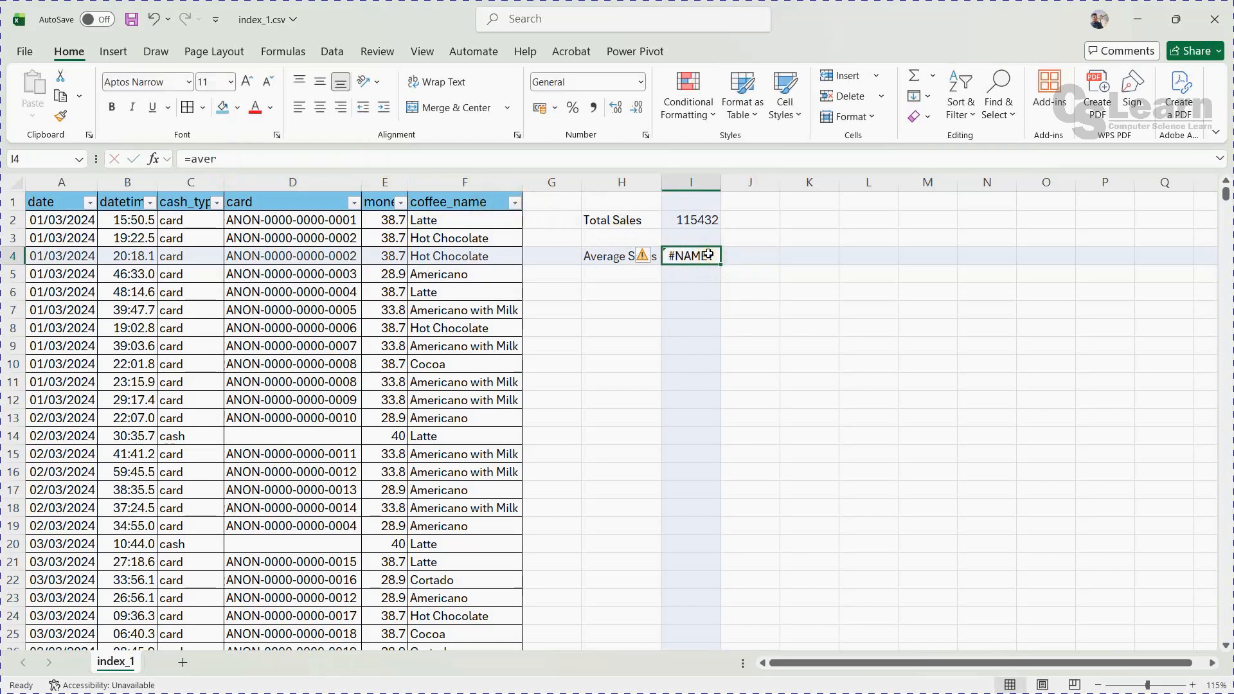
{"action": "key", "text": "Delete"}
{"action": "type", "text": "=aver"}
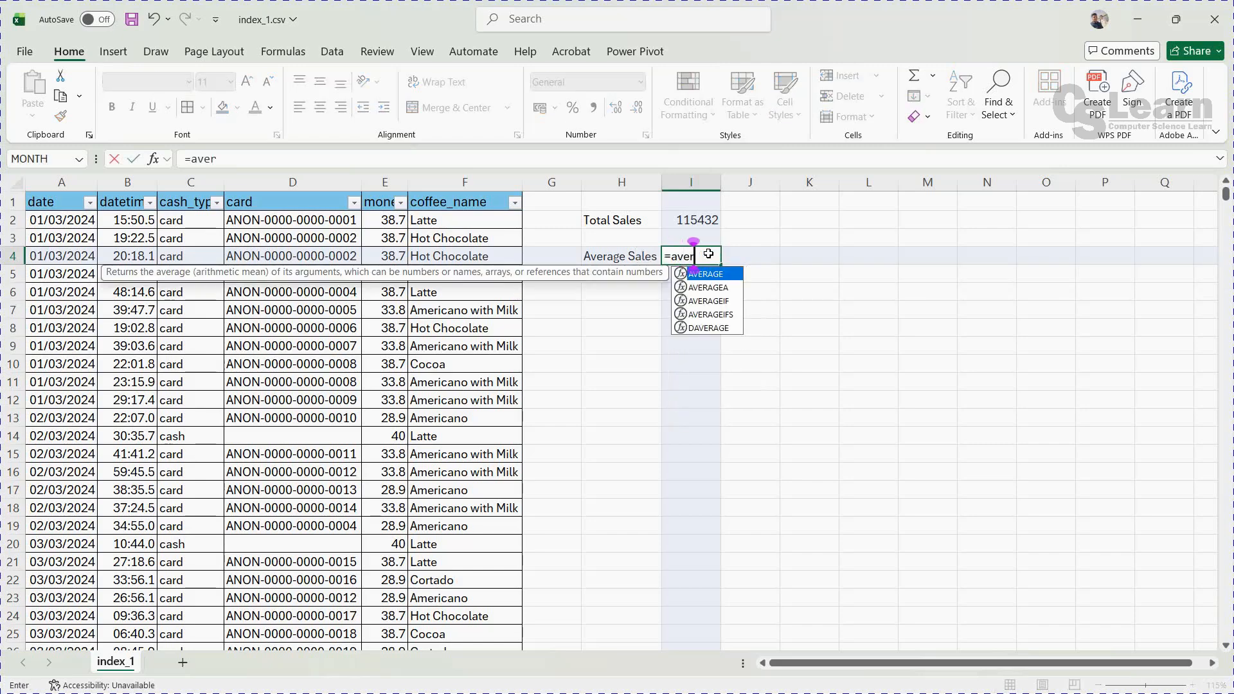
{"action": "key", "text": "Tab"}
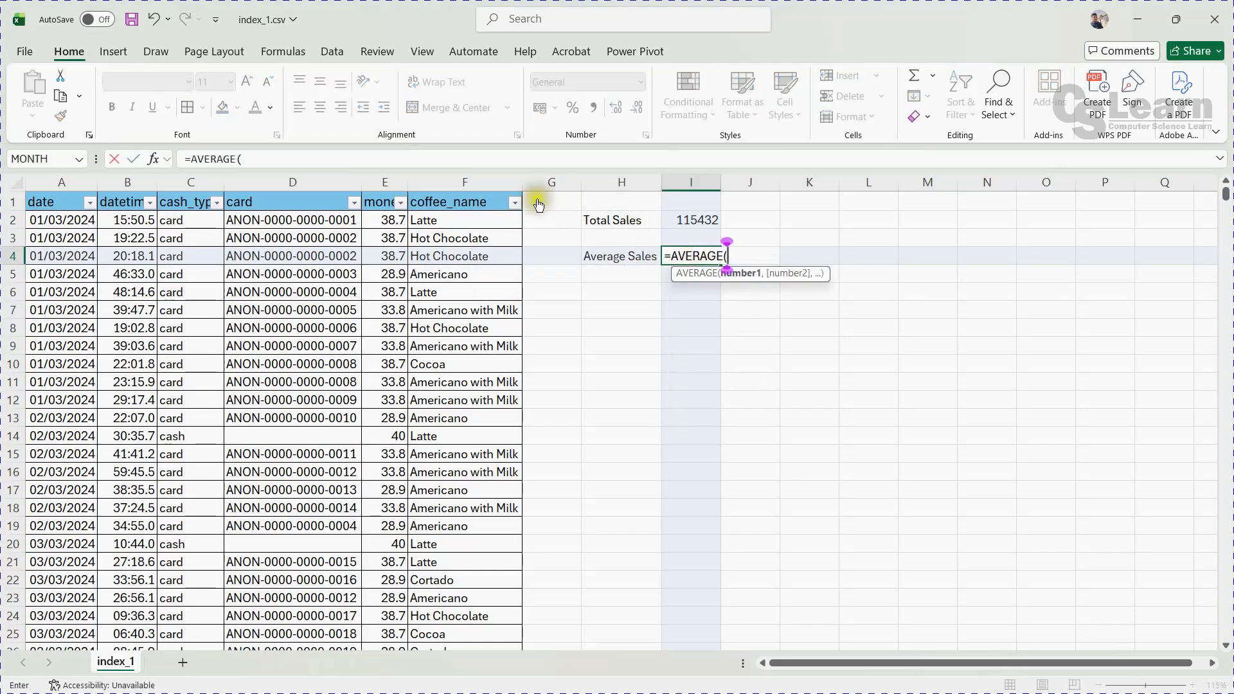
{"action": "left_click", "coordinate": [382, 182]}
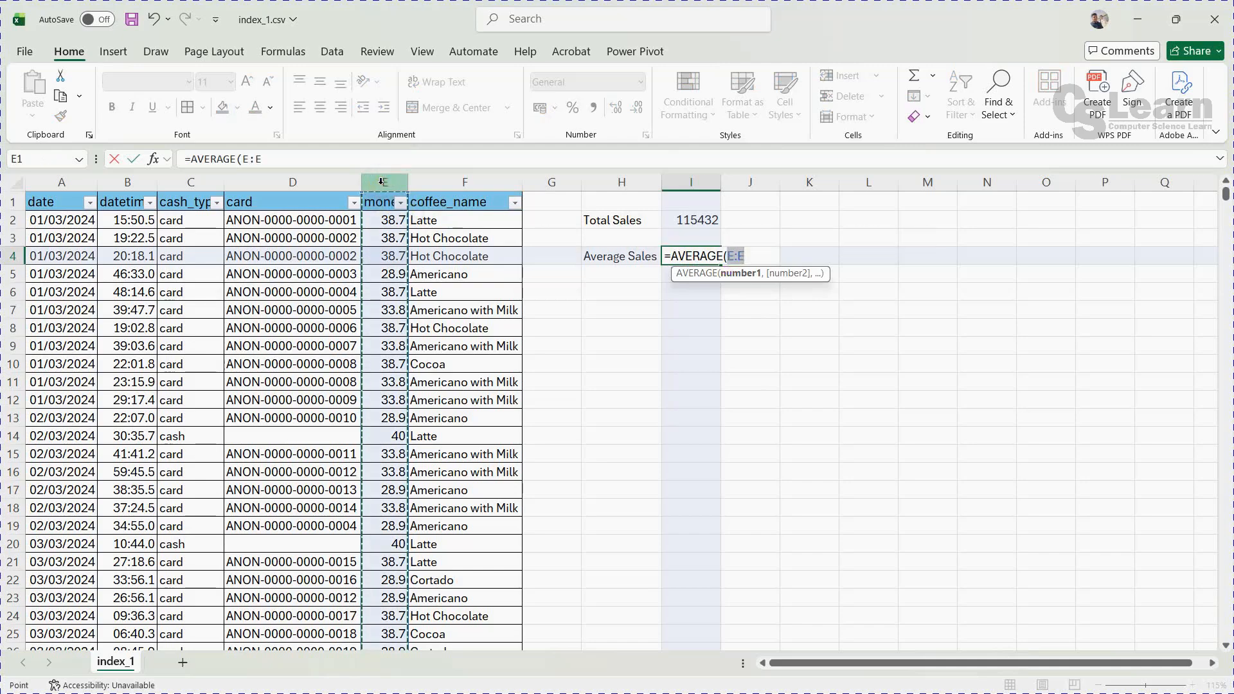
{"action": "key", "text": "Return"}
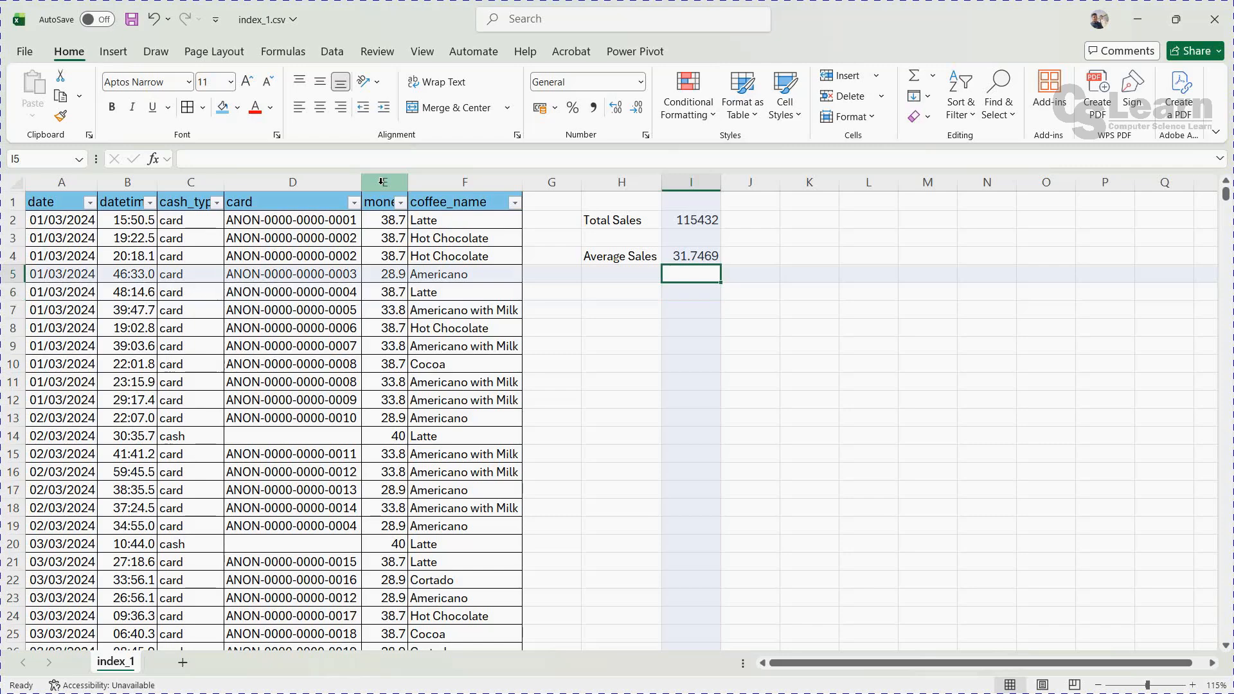
Step: Enter the label "Maximum" in cell K4, on the same row as the average
{"action": "left_click", "coordinate": [799, 256]}
{"action": "left_click", "coordinate": [763, 258]}
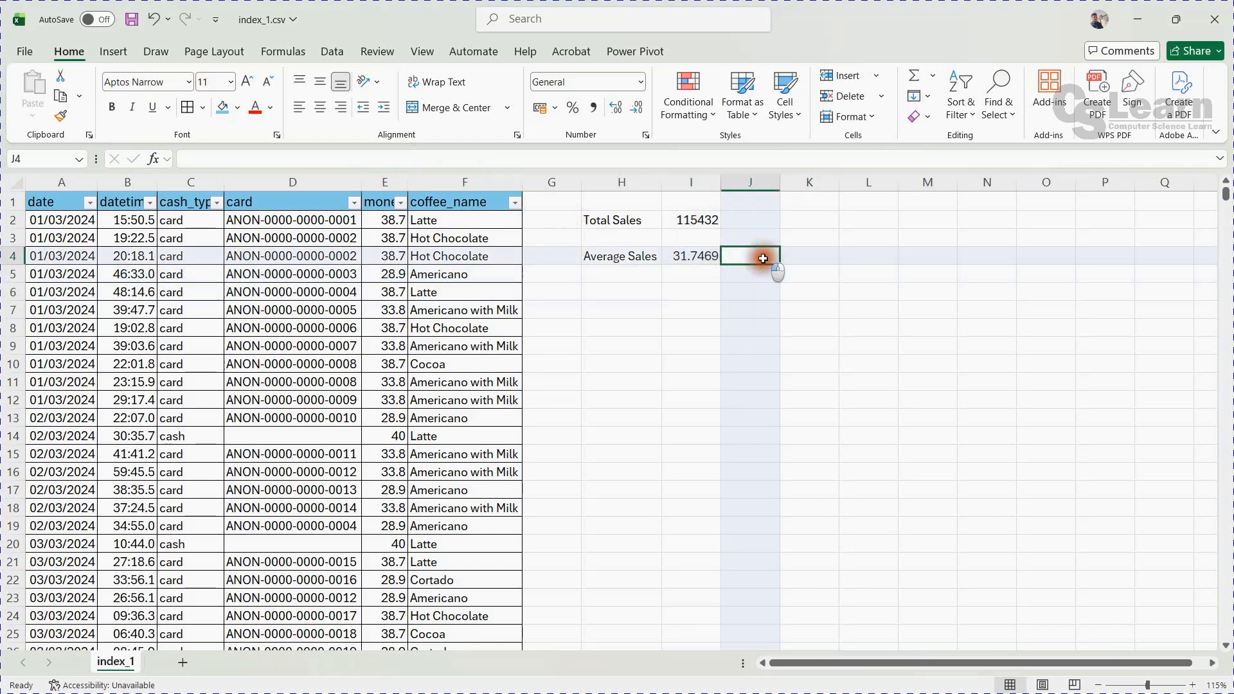
{"action": "left_click", "coordinate": [800, 257]}
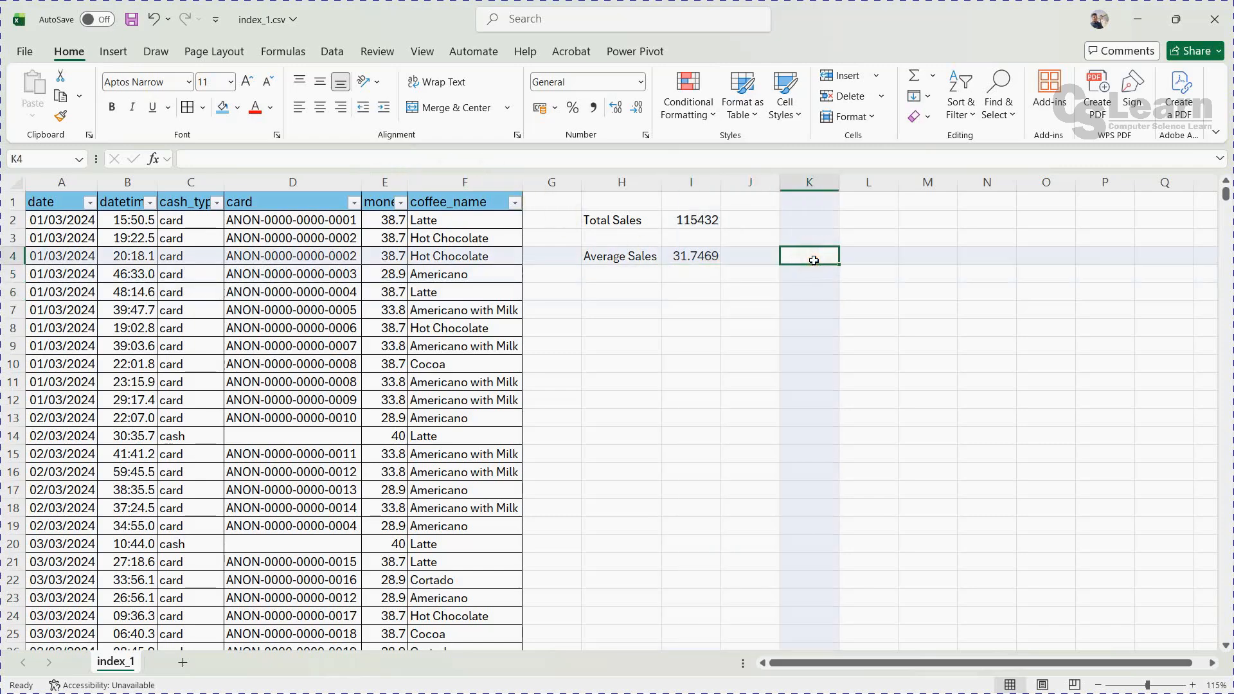
{"action": "type", "text": "M"}
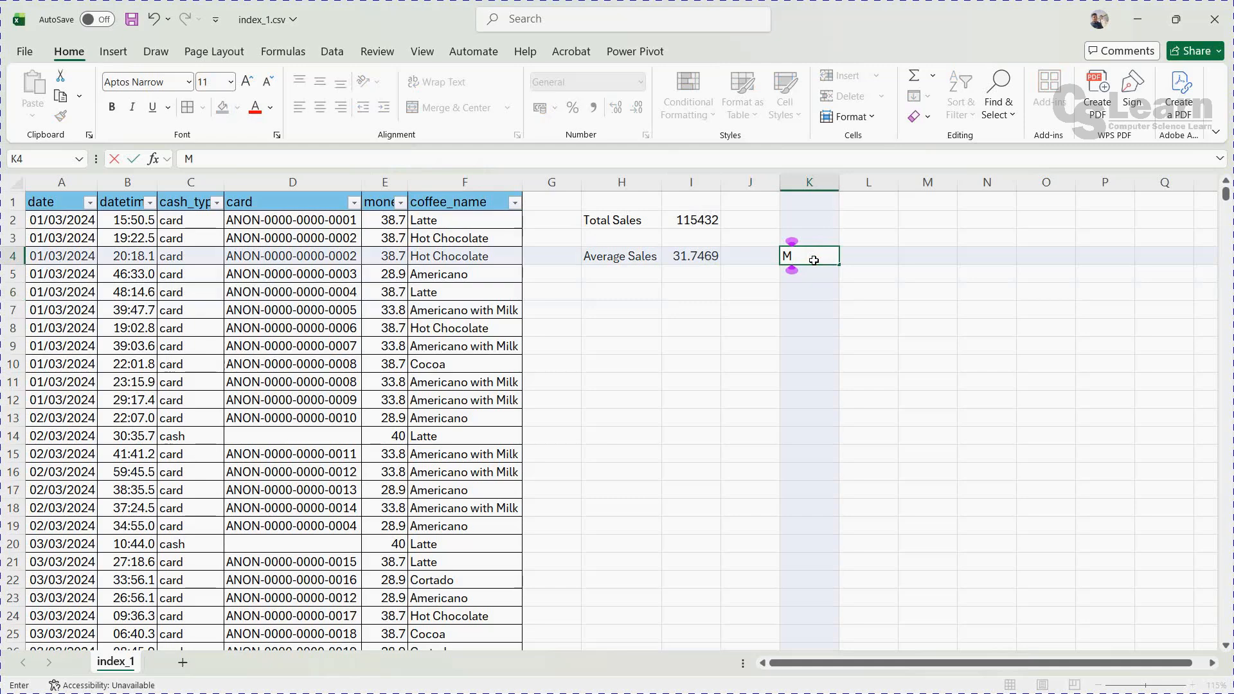
{"action": "type", "text": "aximum"}
{"action": "key", "text": "Tab"}
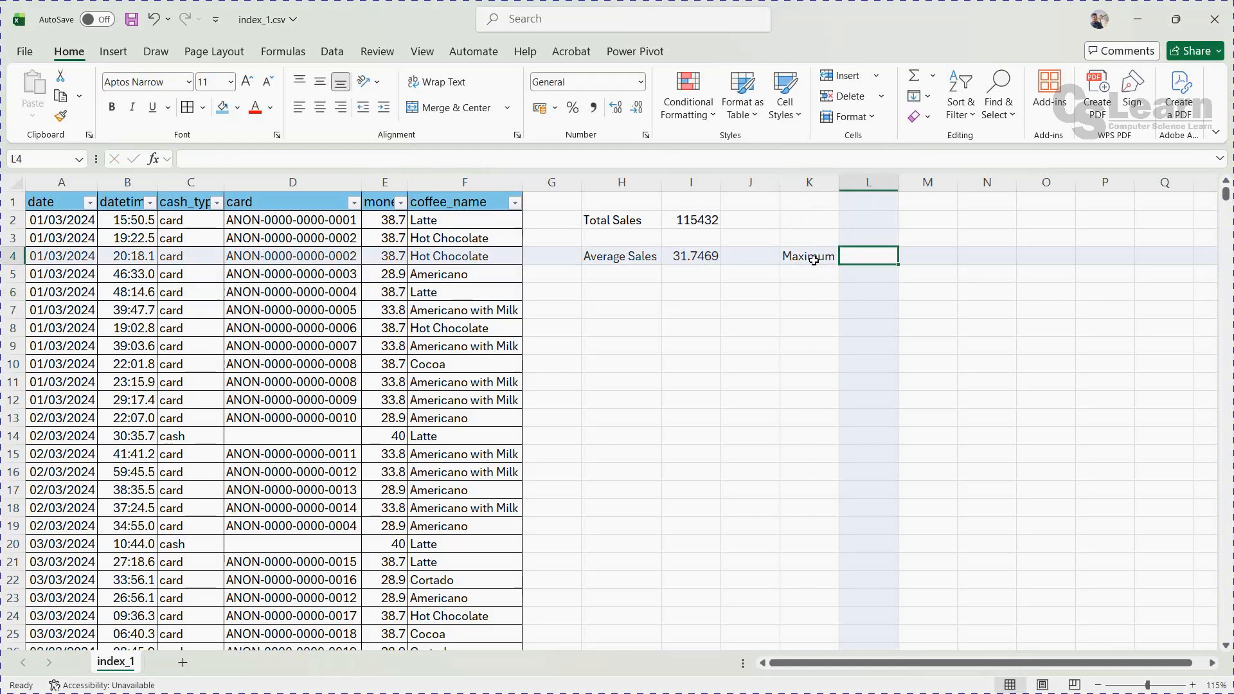
Step: Calculate the highest value of the whole money column E in L4 with the MAX function
{"action": "type", "text": "=maxi"}
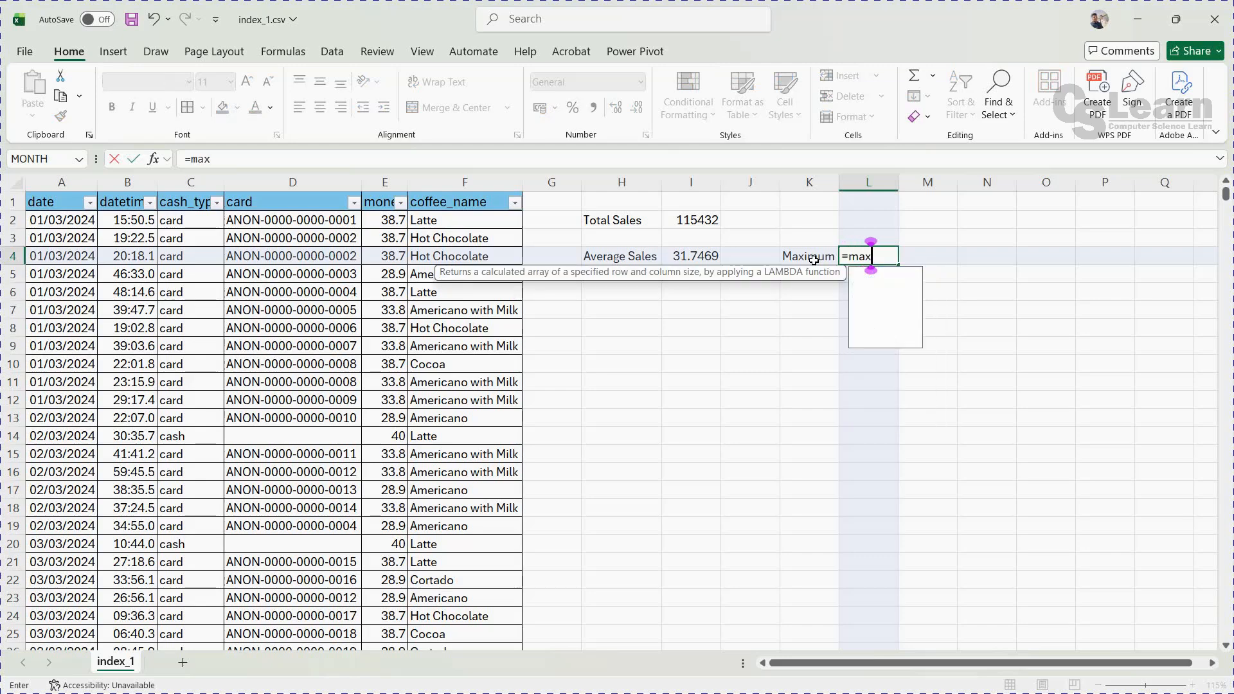
{"action": "key", "text": "BackSpace"}
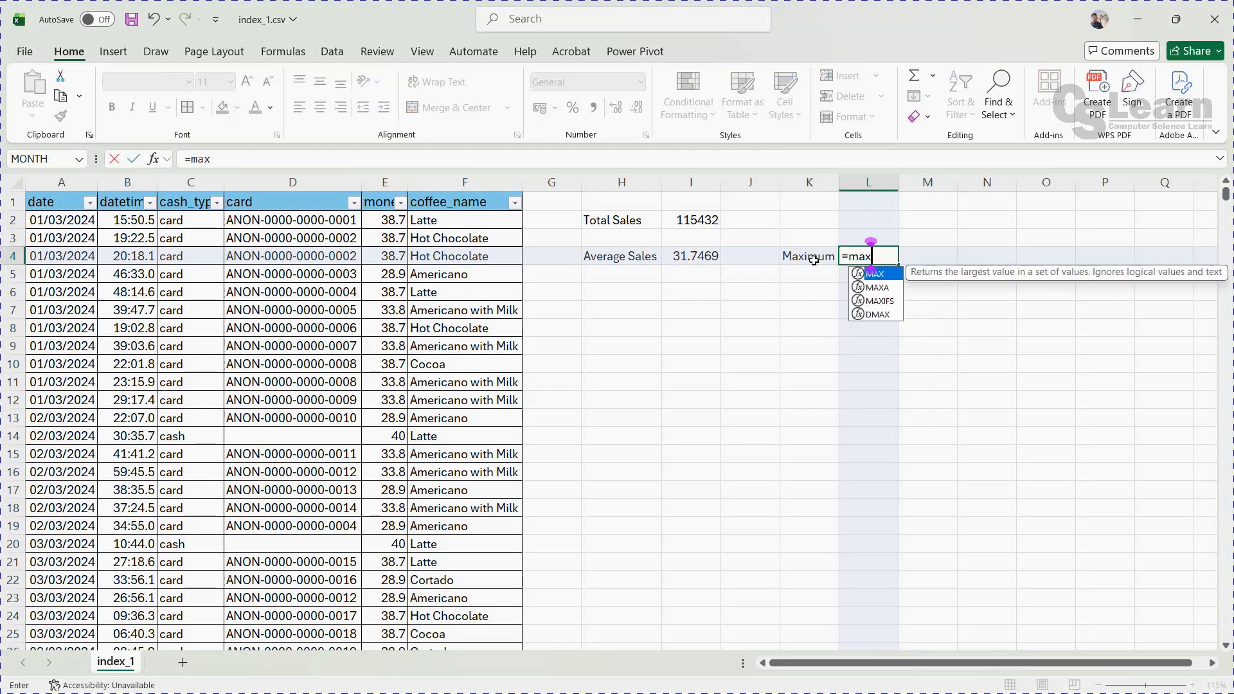
{"action": "key", "text": "Tab"}
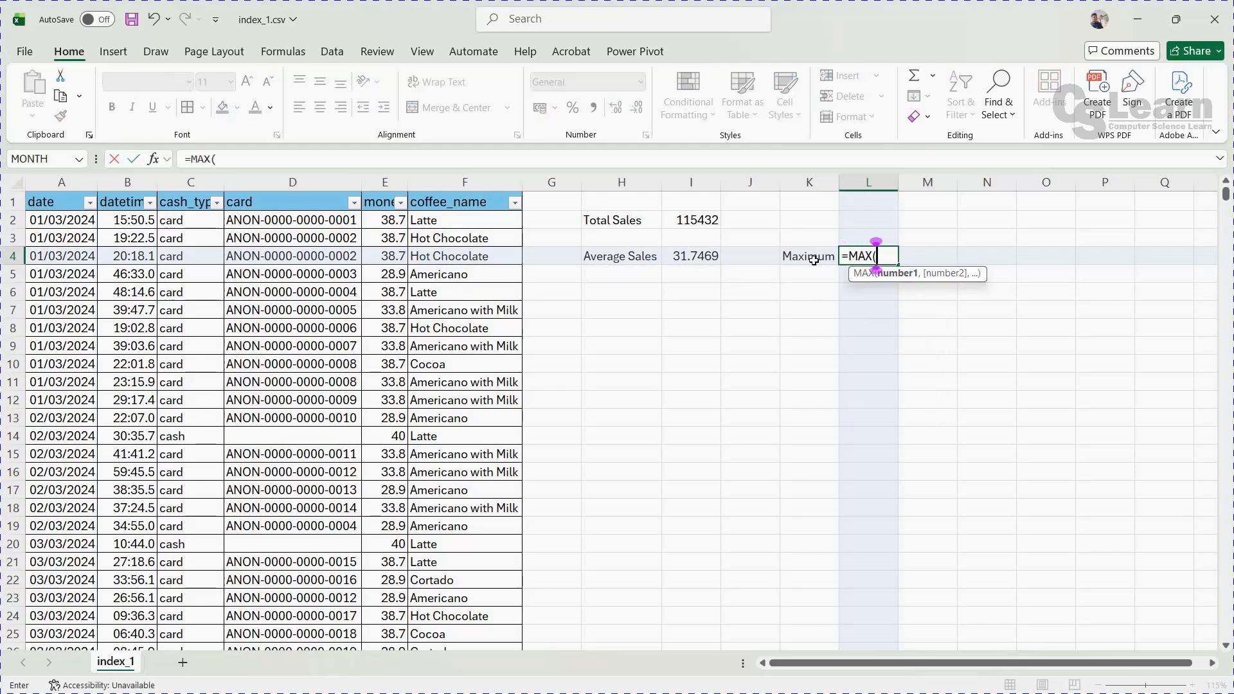
{"action": "left_click", "coordinate": [379, 185]}
{"action": "key", "text": "Return"}
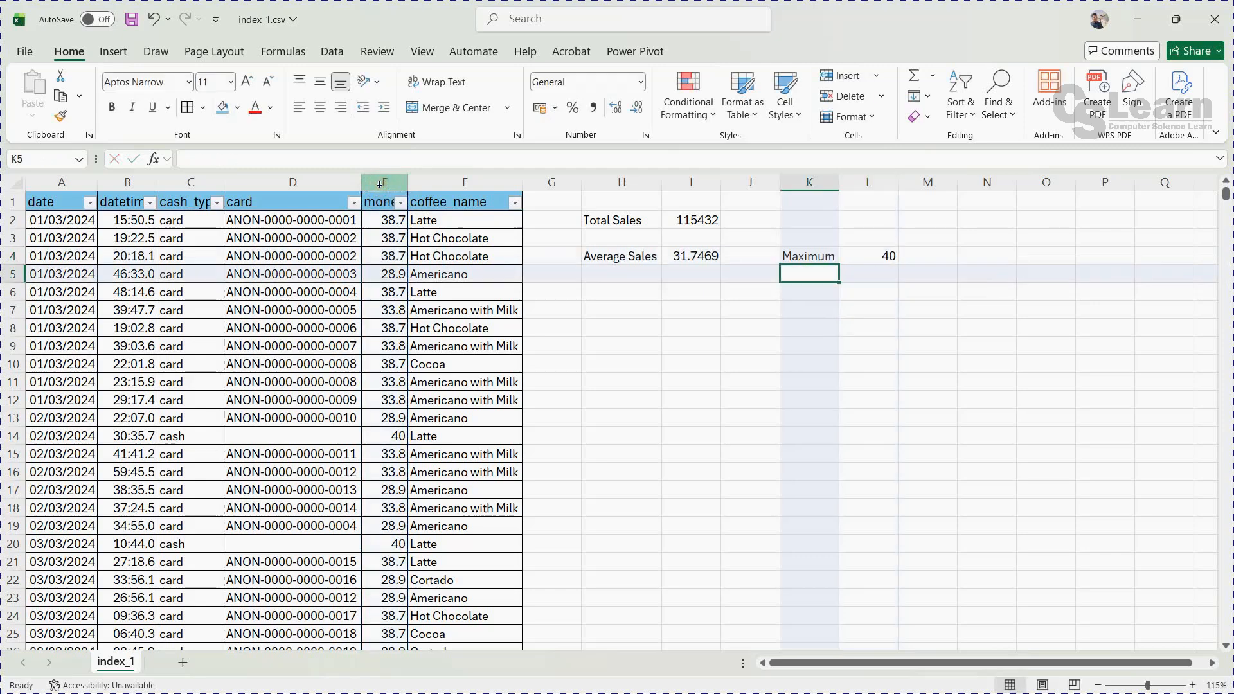
{"action": "key", "text": "Up"}
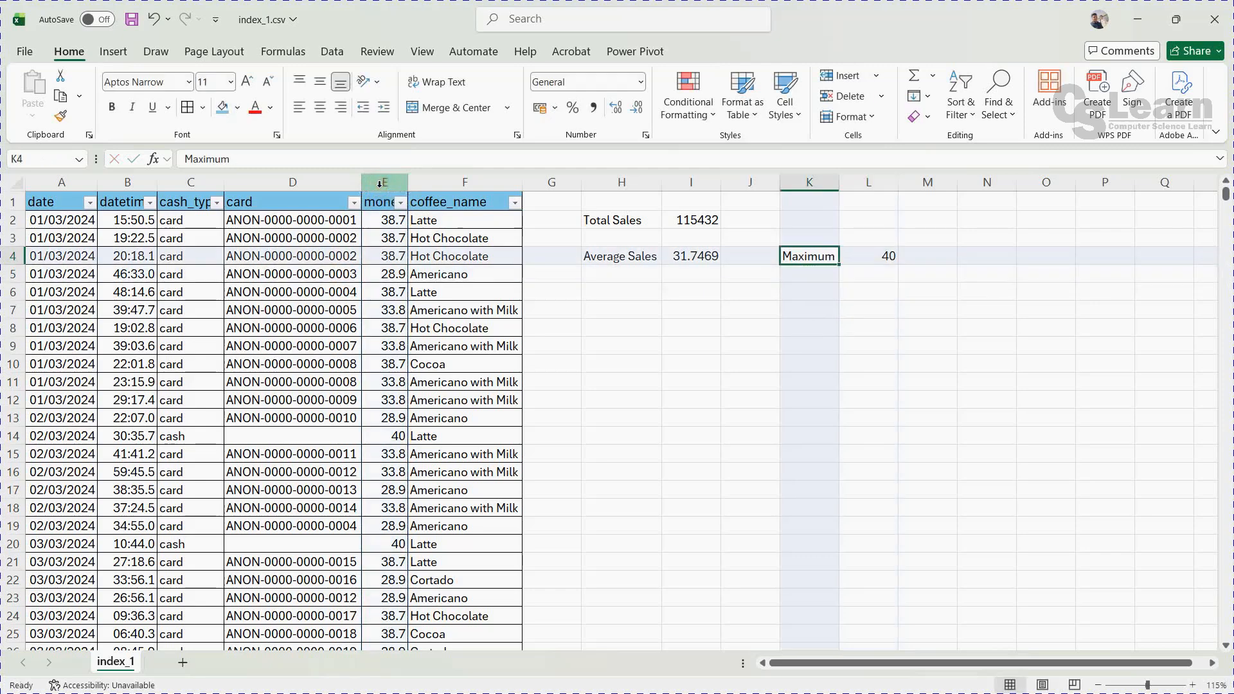
Step: Enter the label "Minimum" in cell N4, on the same row as the average and maximum
{"action": "key", "text": "Right"}
{"action": "key", "text": "Right"}
{"action": "key", "text": "Right"}
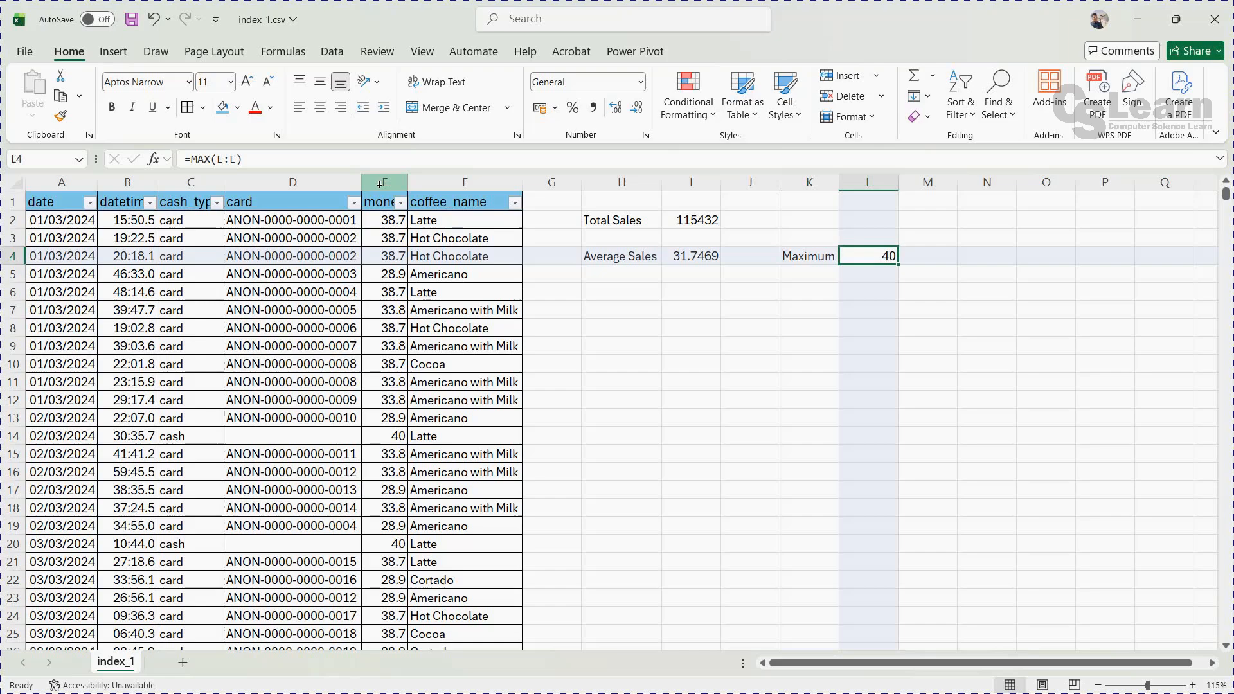
{"action": "type", "text": "Mi"}
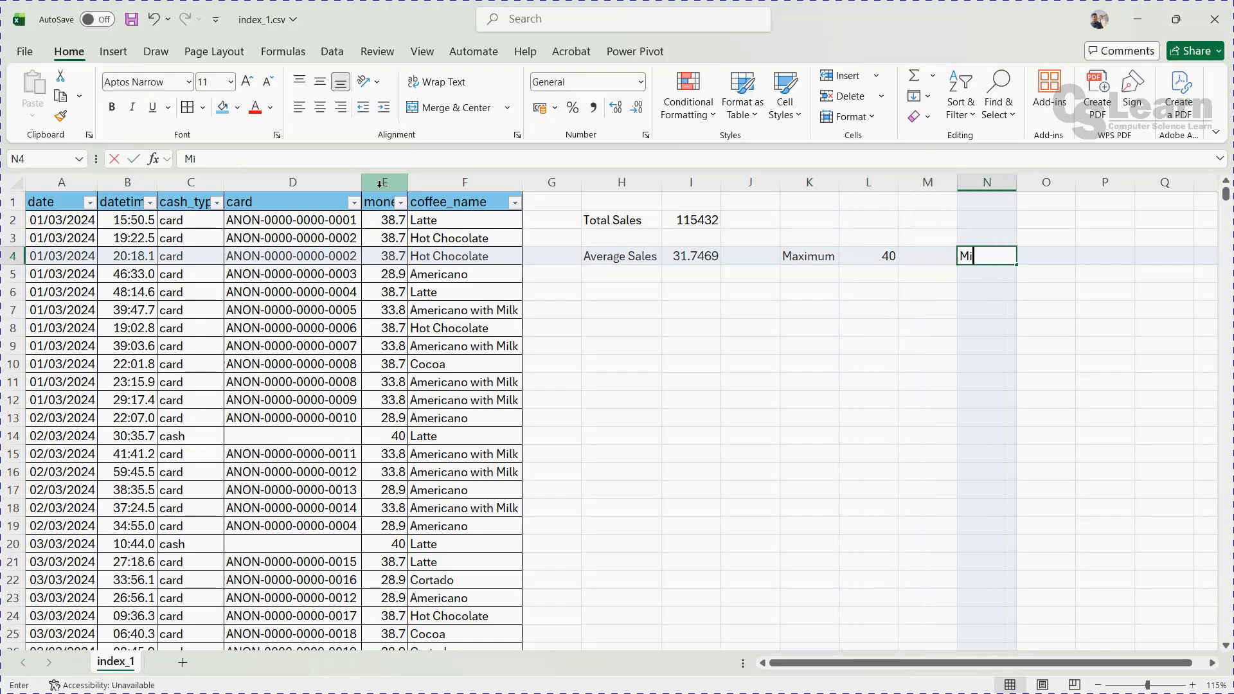
{"action": "type", "text": "nimum"}
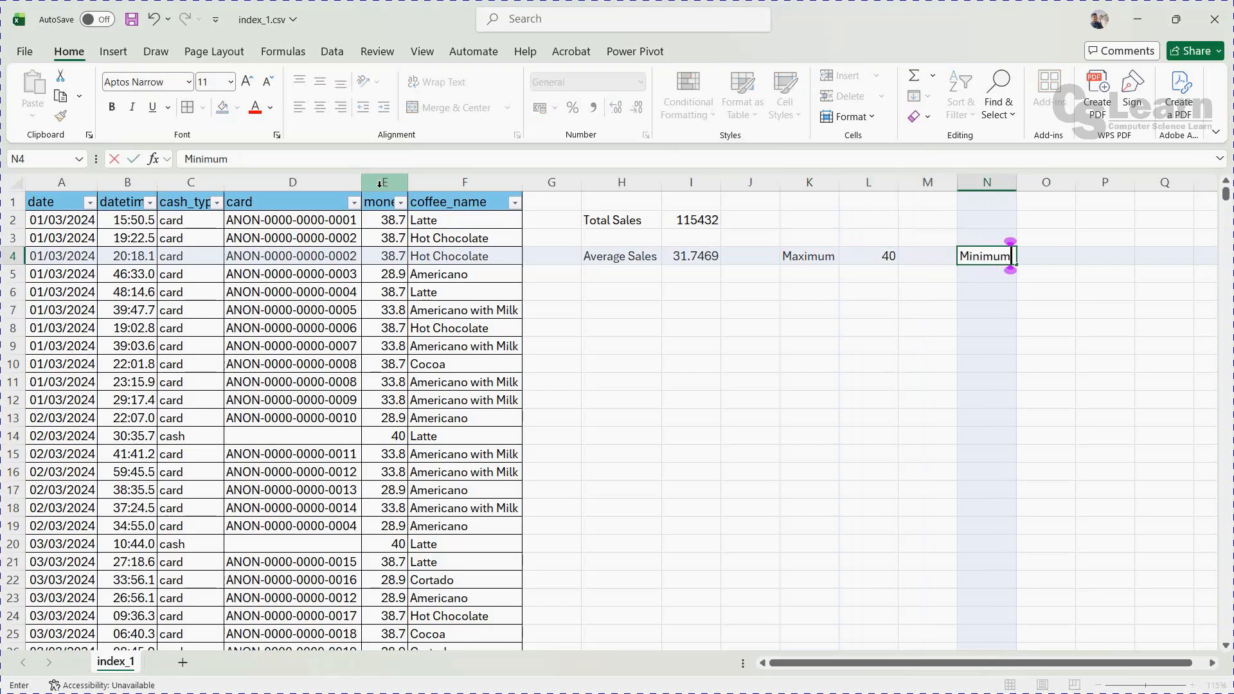
Step: Calculate the lowest value of the whole money column E in O4 with the MIN function
{"action": "key", "text": "Right"}
{"action": "type", "text": "="}
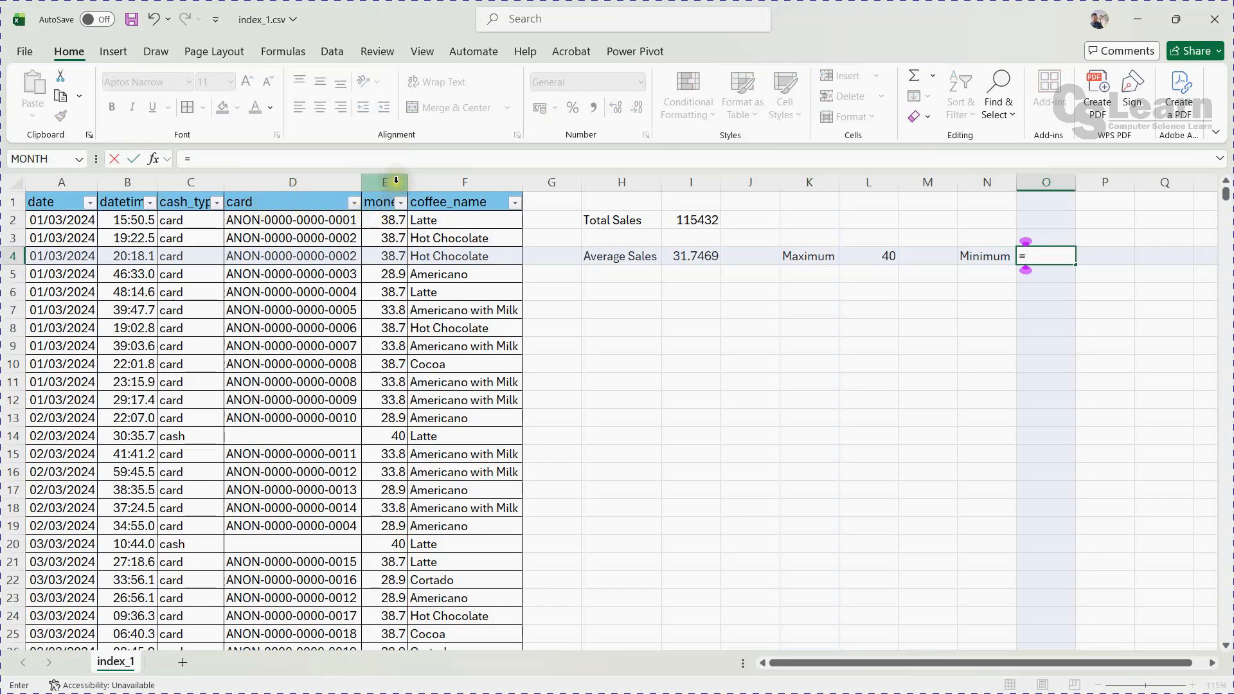
{"action": "type", "text": "min"}
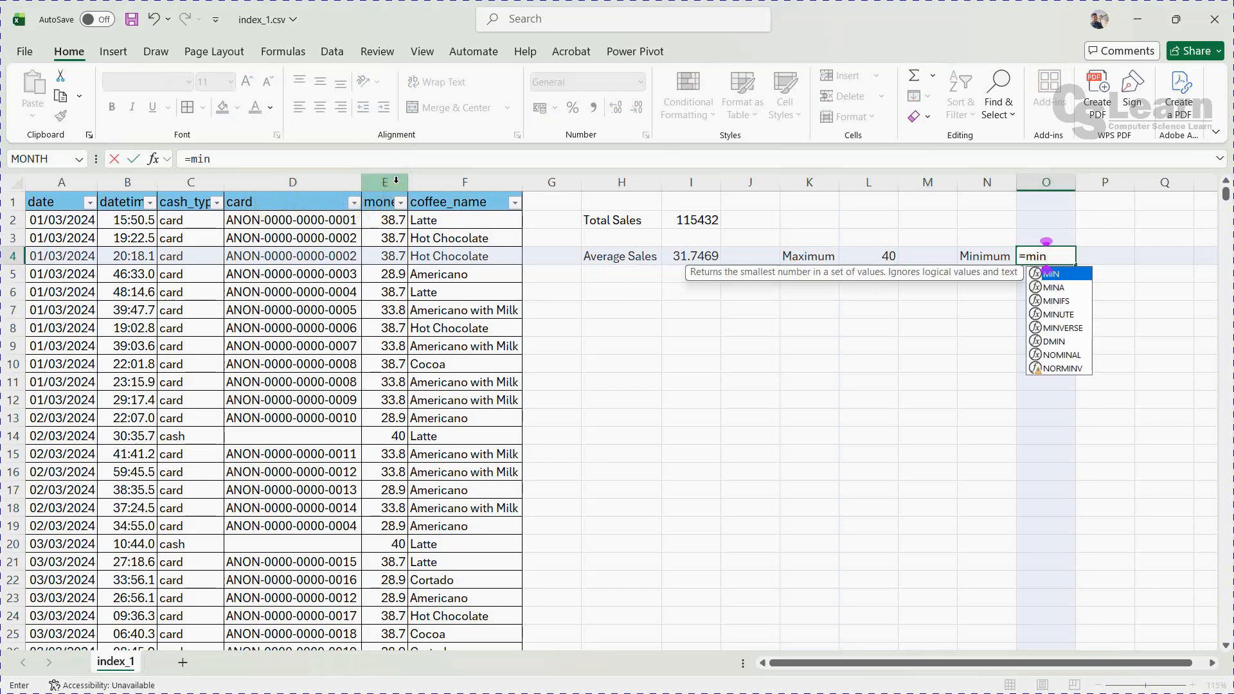
{"action": "key", "text": "Tab"}
{"action": "left_click", "coordinate": [396, 180]}
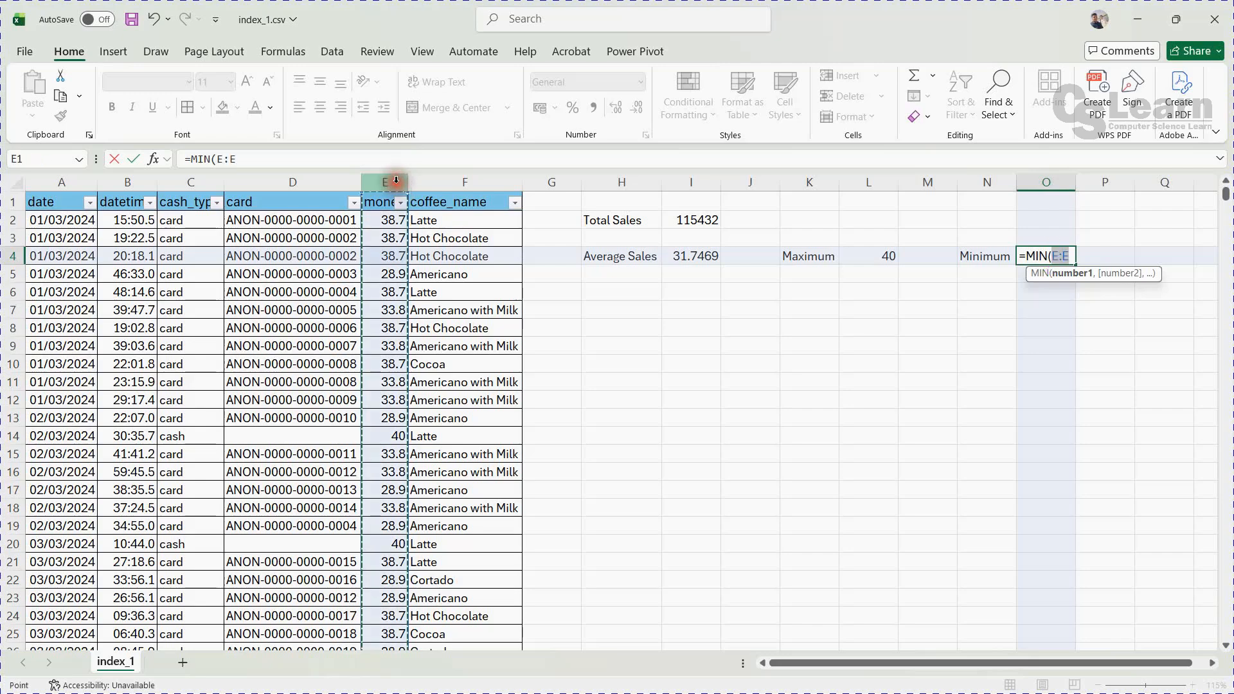
{"action": "key", "text": "Return"}
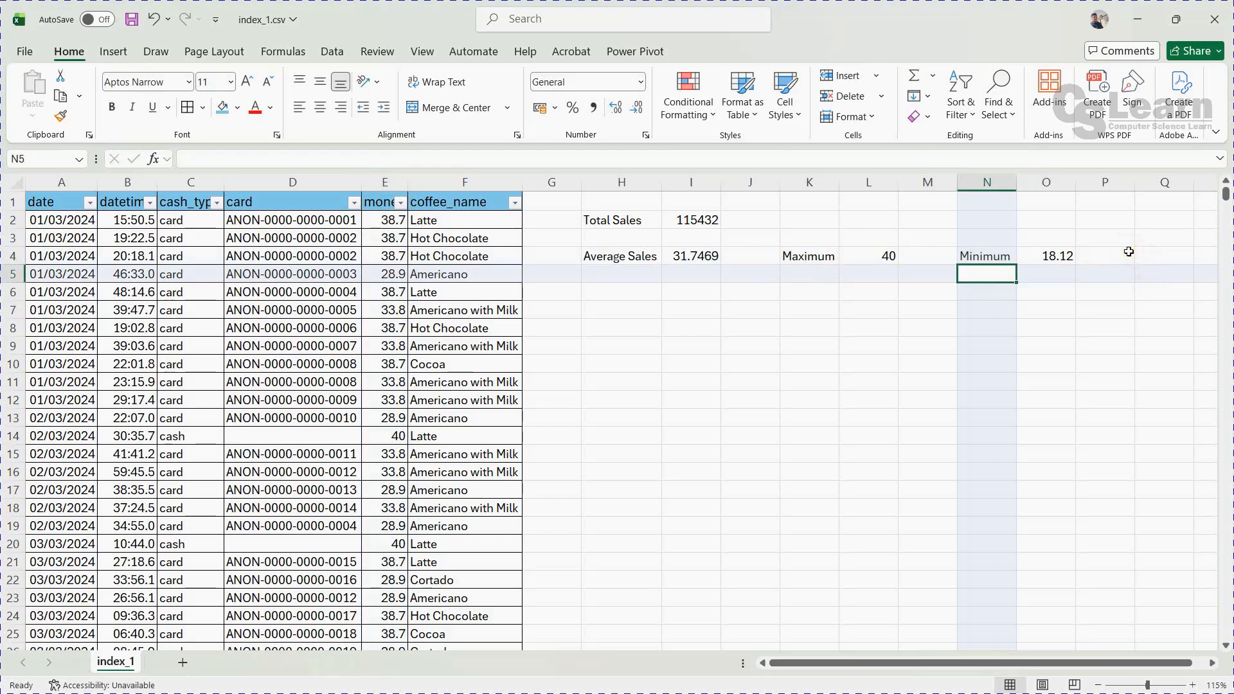
Step: Enter the label "Medien" in cell P4, beside the minimum value
{"action": "left_click", "coordinate": [1129, 251]}
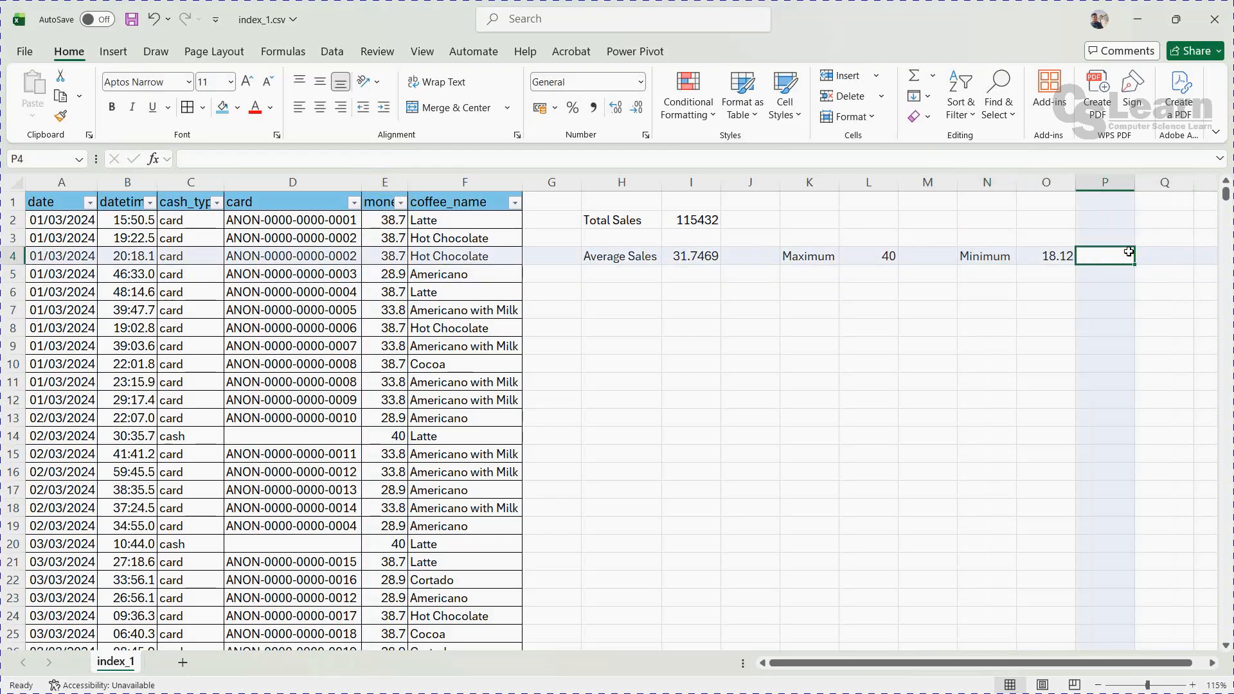
{"action": "type", "text": "Medien"}
{"action": "key", "text": "Tab"}
Step: Calculate the median of the whole money column E in Q4 with the MEDIAN function and select the result cell
{"action": "type", "text": "="}
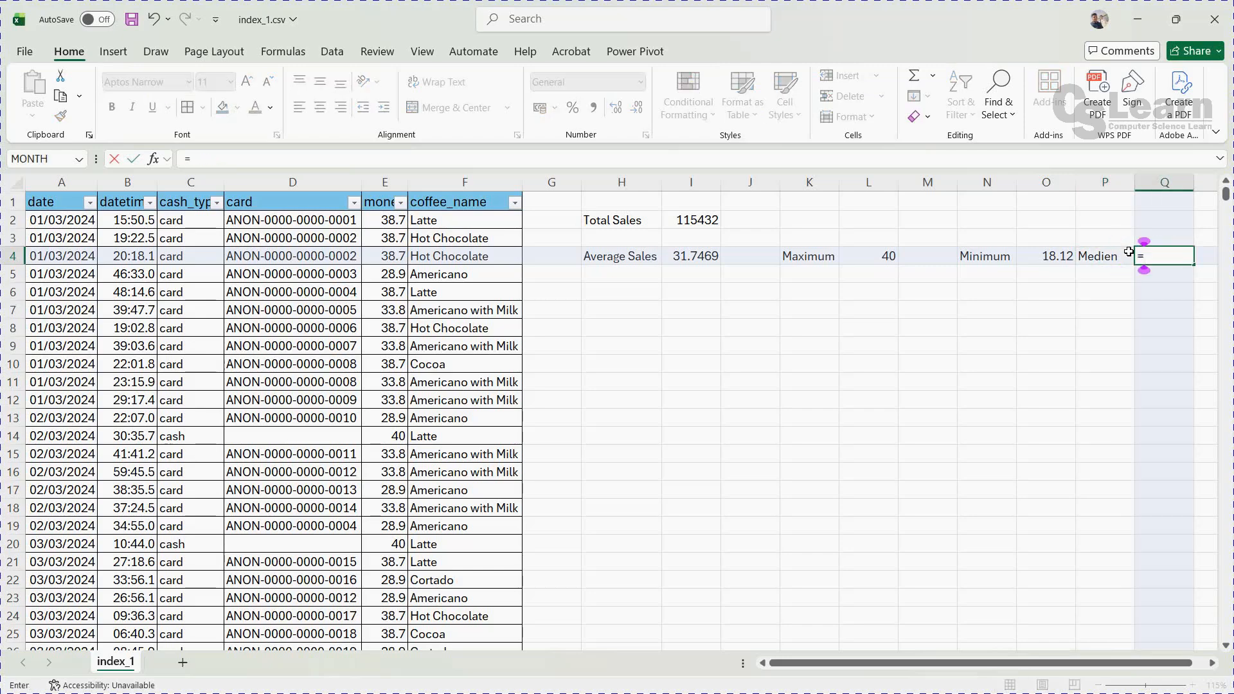
{"action": "type", "text": "medi"}
{"action": "key", "text": "Tab"}
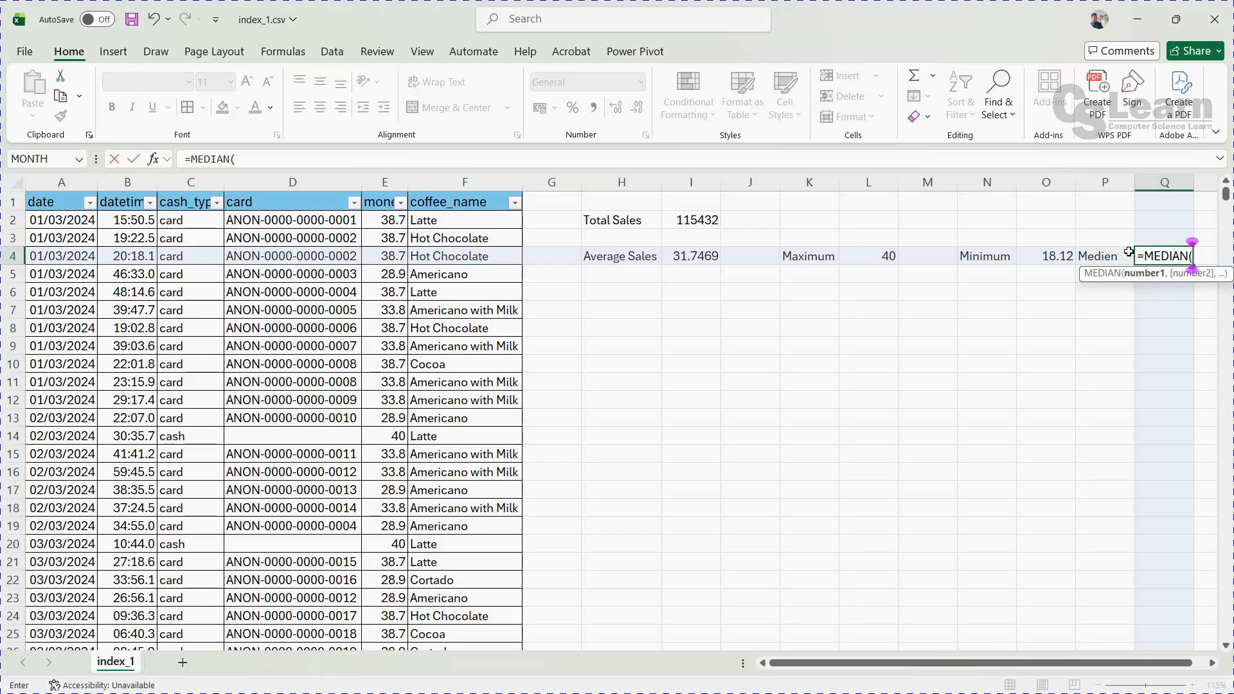
{"action": "left_click", "coordinate": [390, 180]}
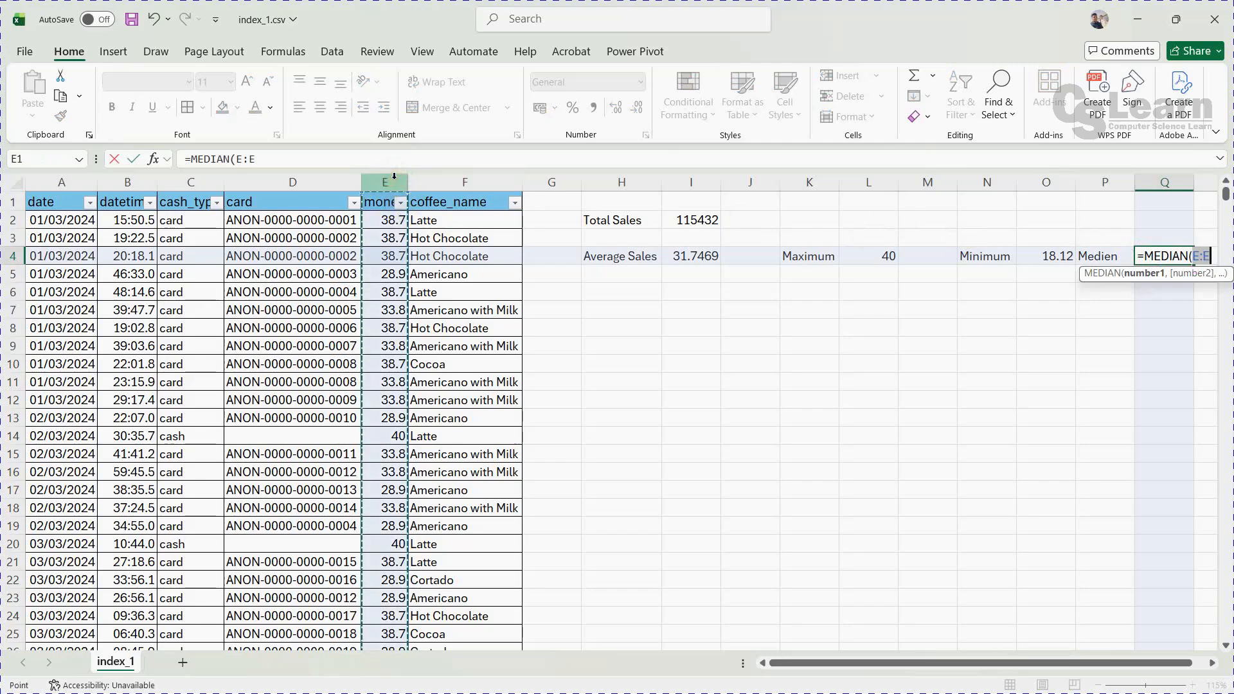
{"action": "key", "text": "Return"}
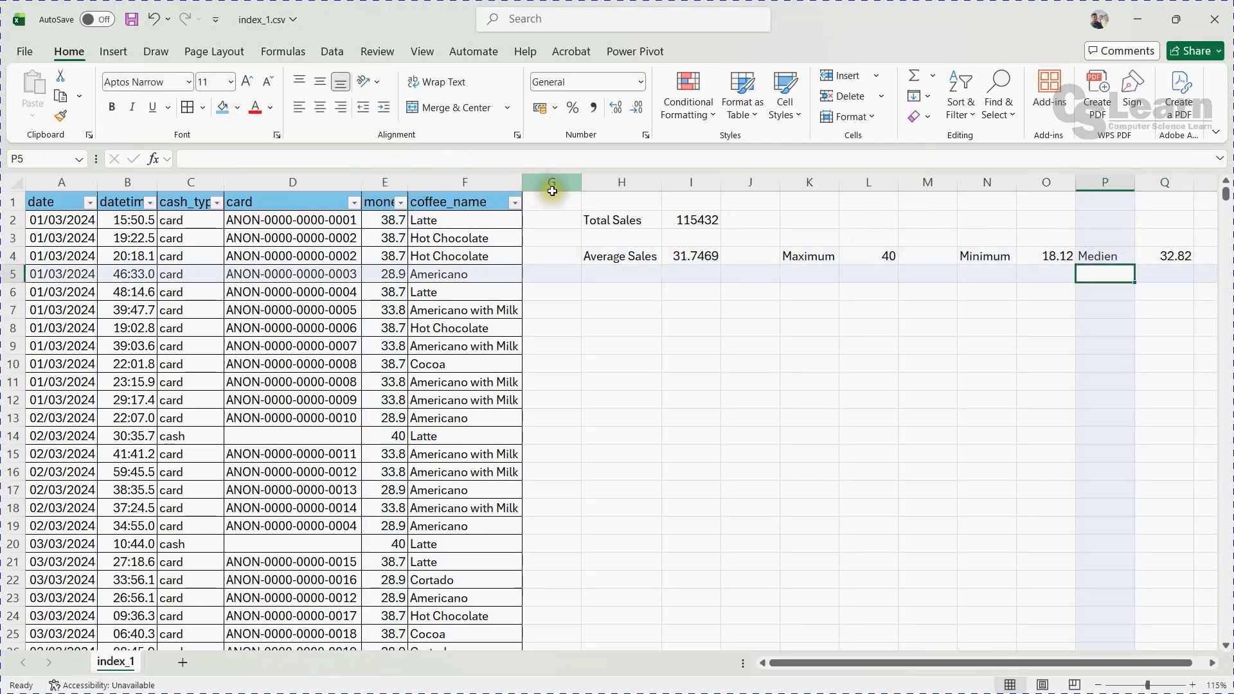
{"action": "left_click", "coordinate": [1169, 256]}
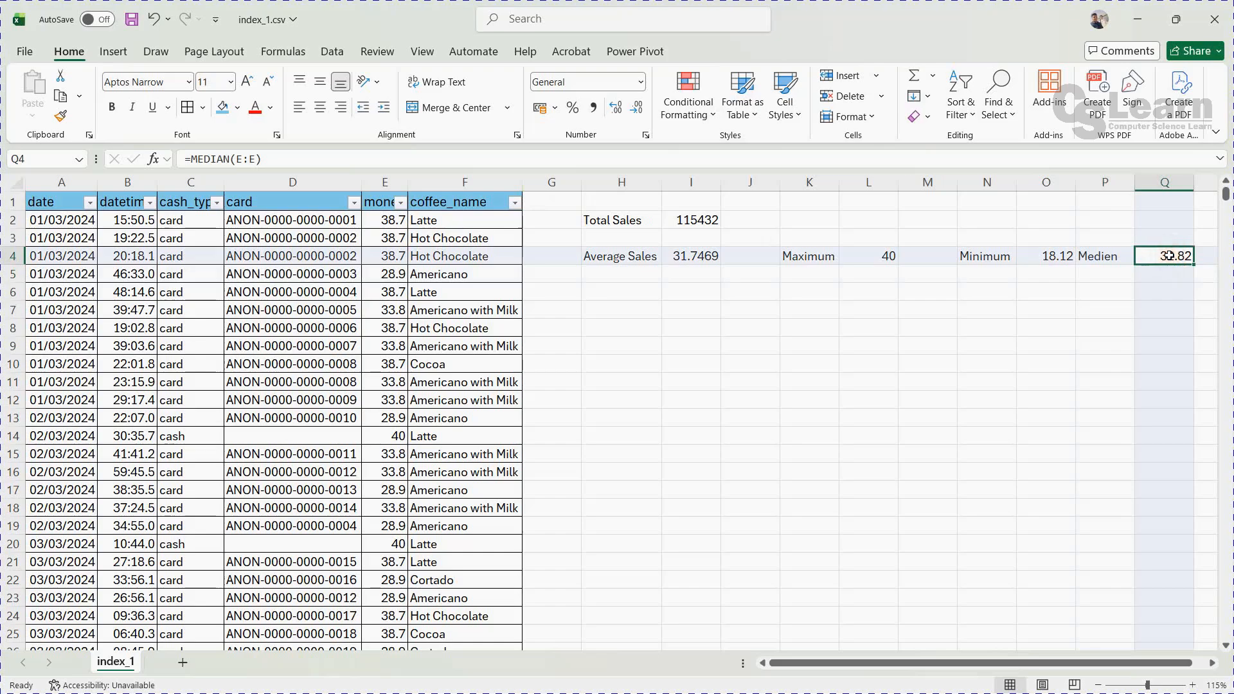
{"action": "left_click", "coordinate": [1157, 251]}
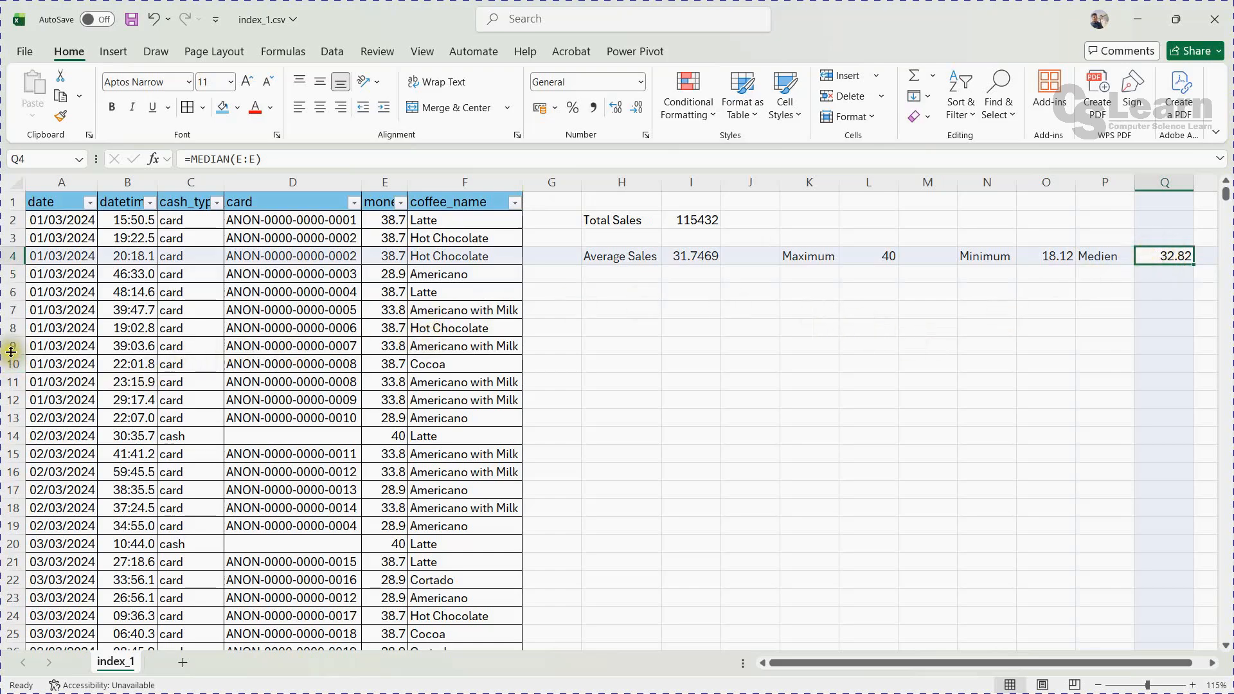
Step: Insert a blank row above row 8 and enter 42 in its money cell E8 to test the statistics formulas
{"action": "right_click", "coordinate": [12, 328]}
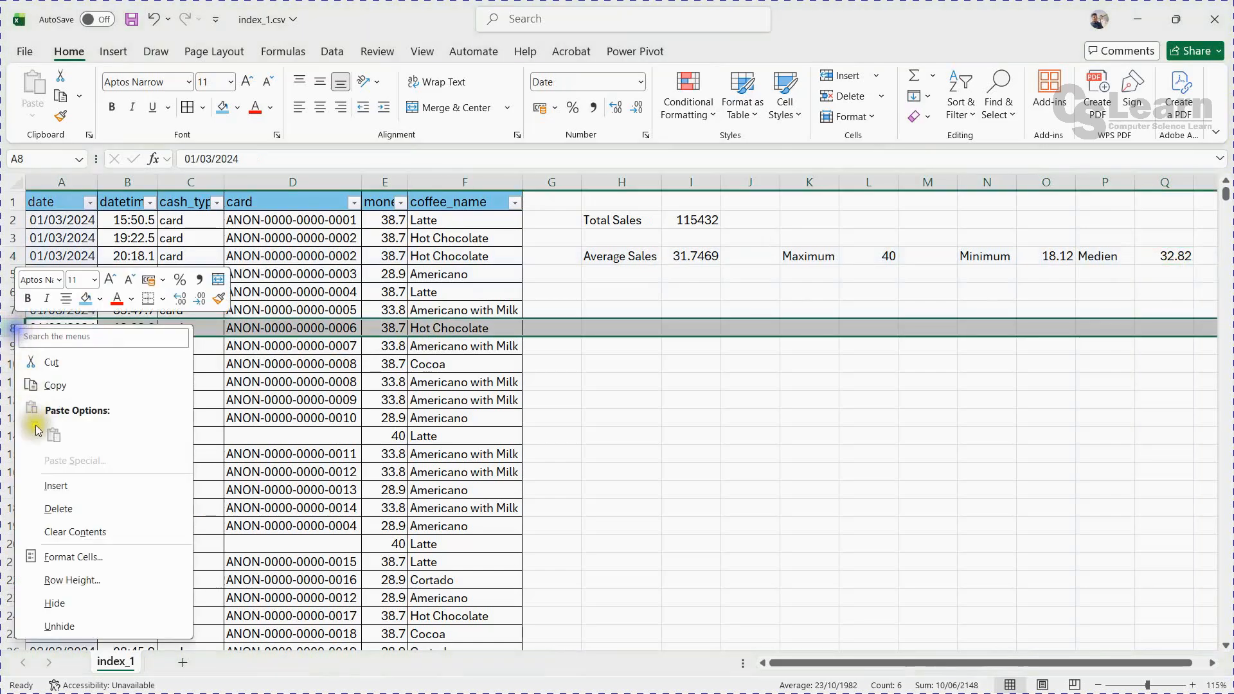
{"action": "left_click", "coordinate": [56, 486]}
{"action": "left_click", "coordinate": [392, 328]}
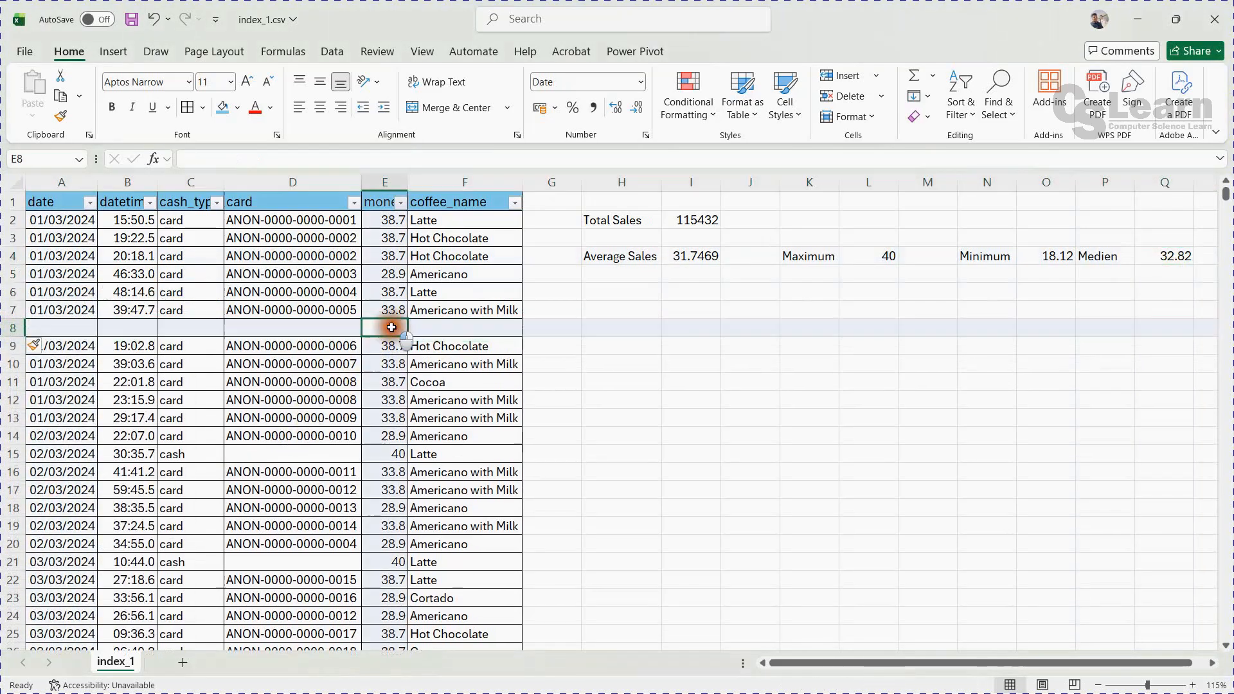
{"action": "type", "text": "42"}
{"action": "key", "text": "Return"}
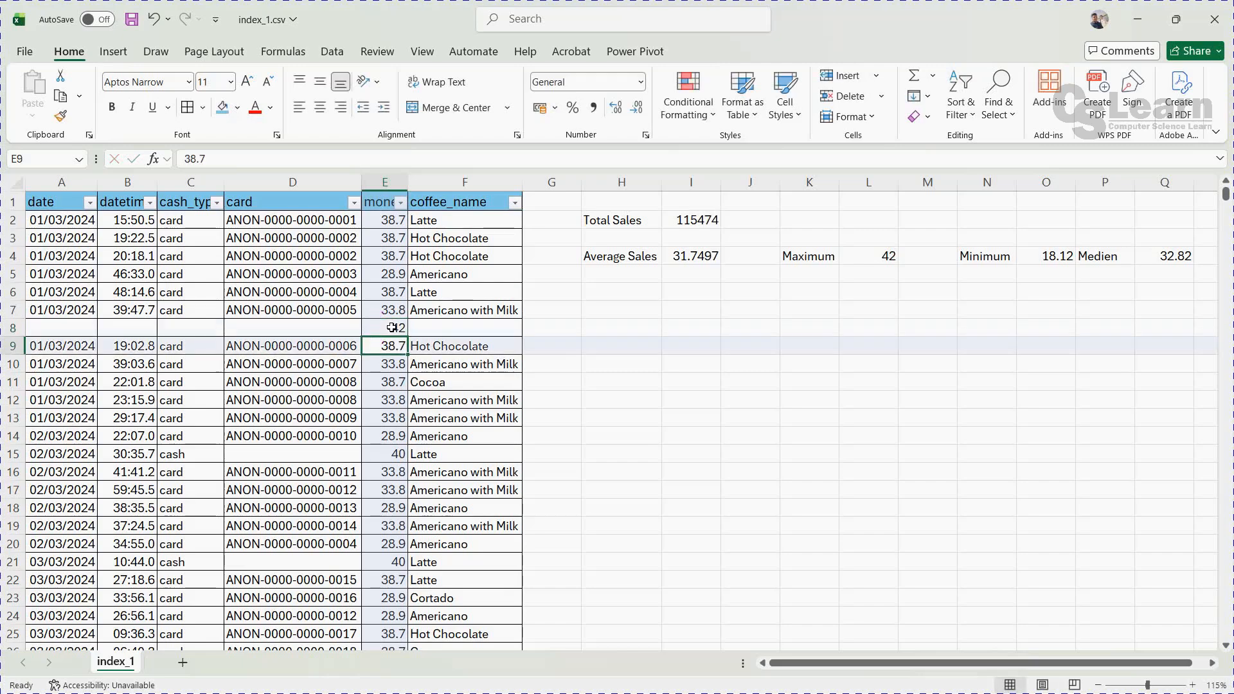
Step: Delete the inserted test row 8 from the sheet
{"action": "left_click", "coordinate": [392, 328]}
{"action": "key", "text": "shift+space"}
{"action": "key", "text": "ctrl+minus"}
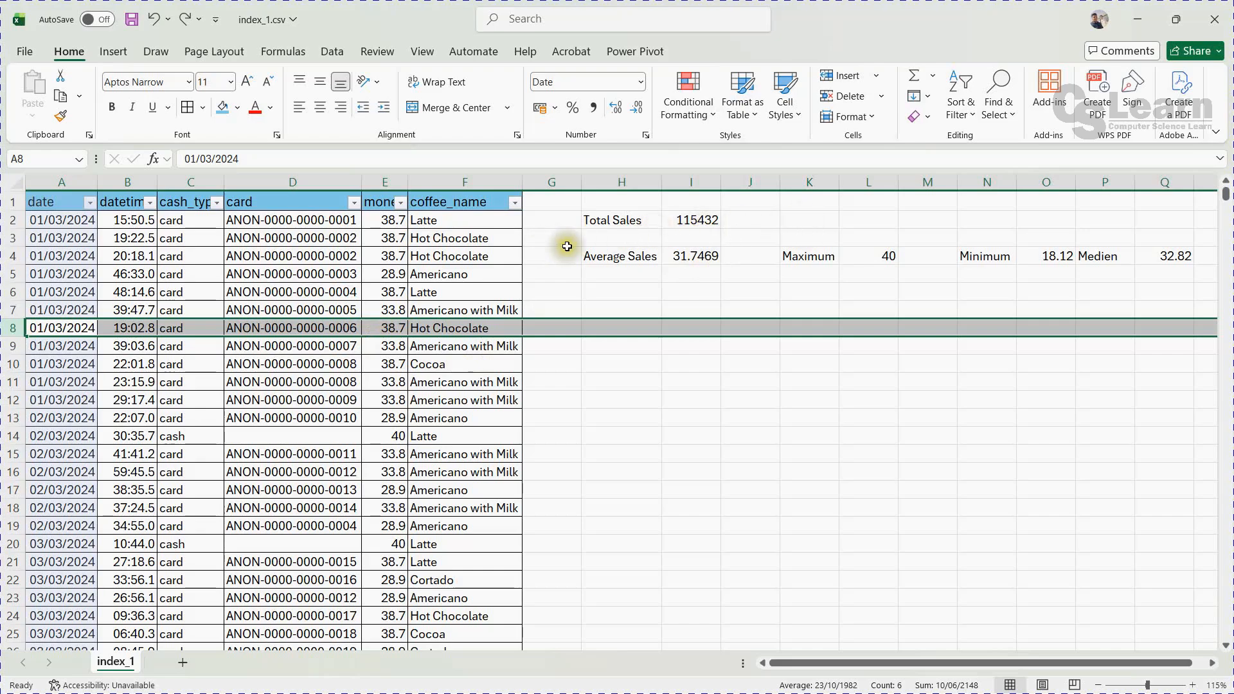
Step: Count the numeric entries of the whole money column E in K2 with the COUNT function
{"action": "left_click", "coordinate": [388, 220]}
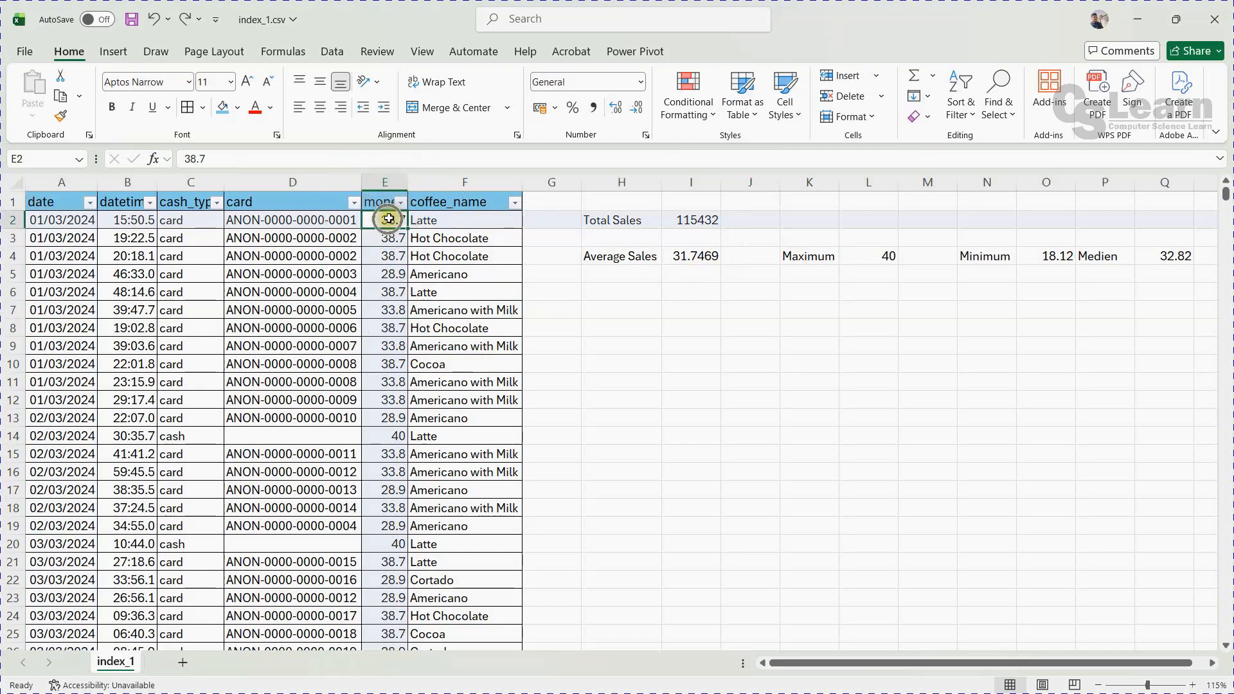
{"action": "left_click", "coordinate": [833, 217]}
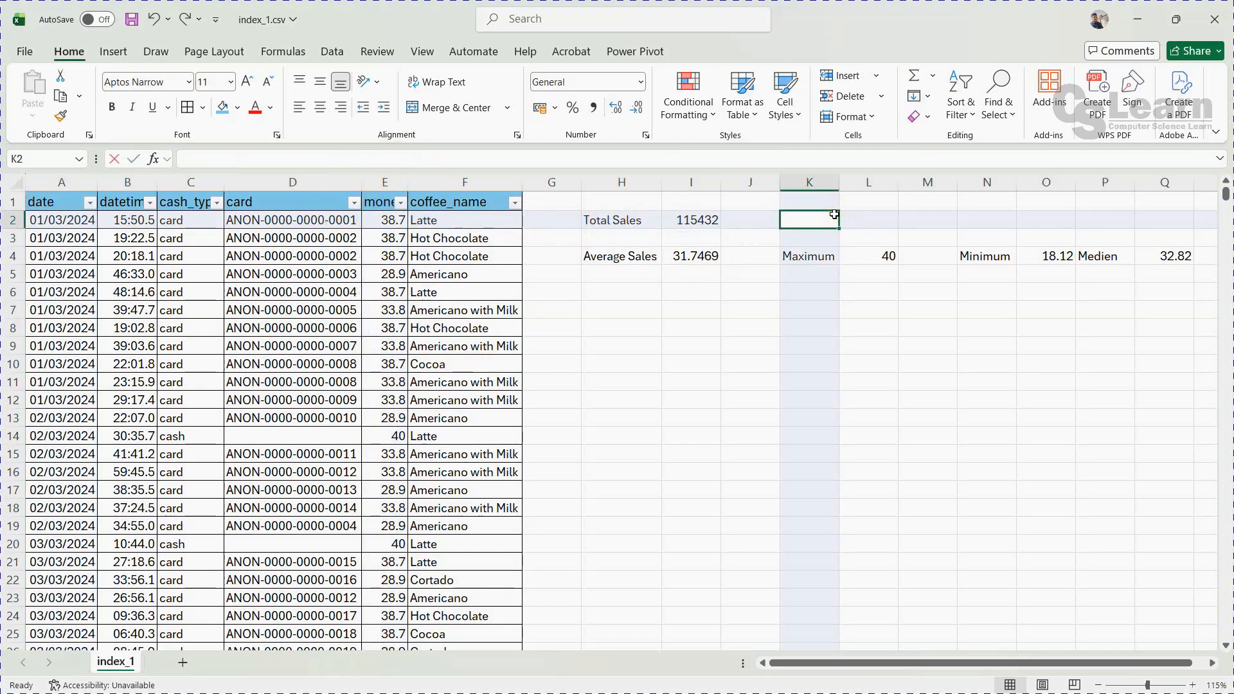
{"action": "type", "text": "=count"}
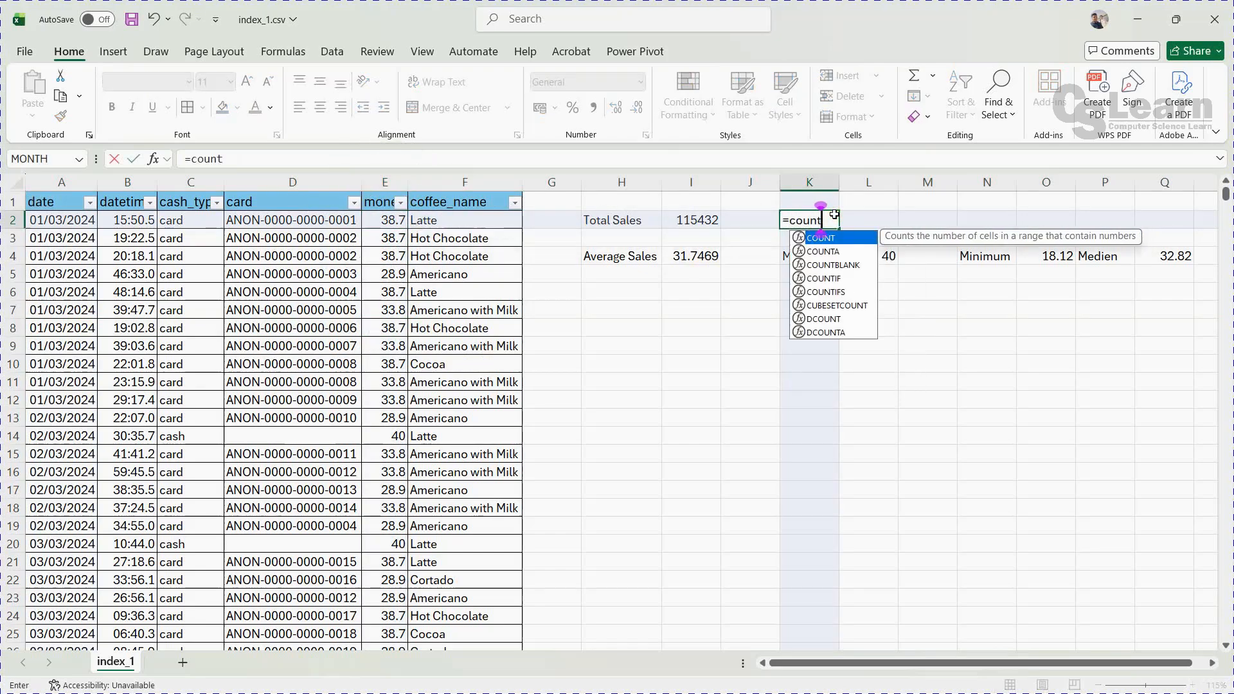
{"action": "key", "text": "Tab"}
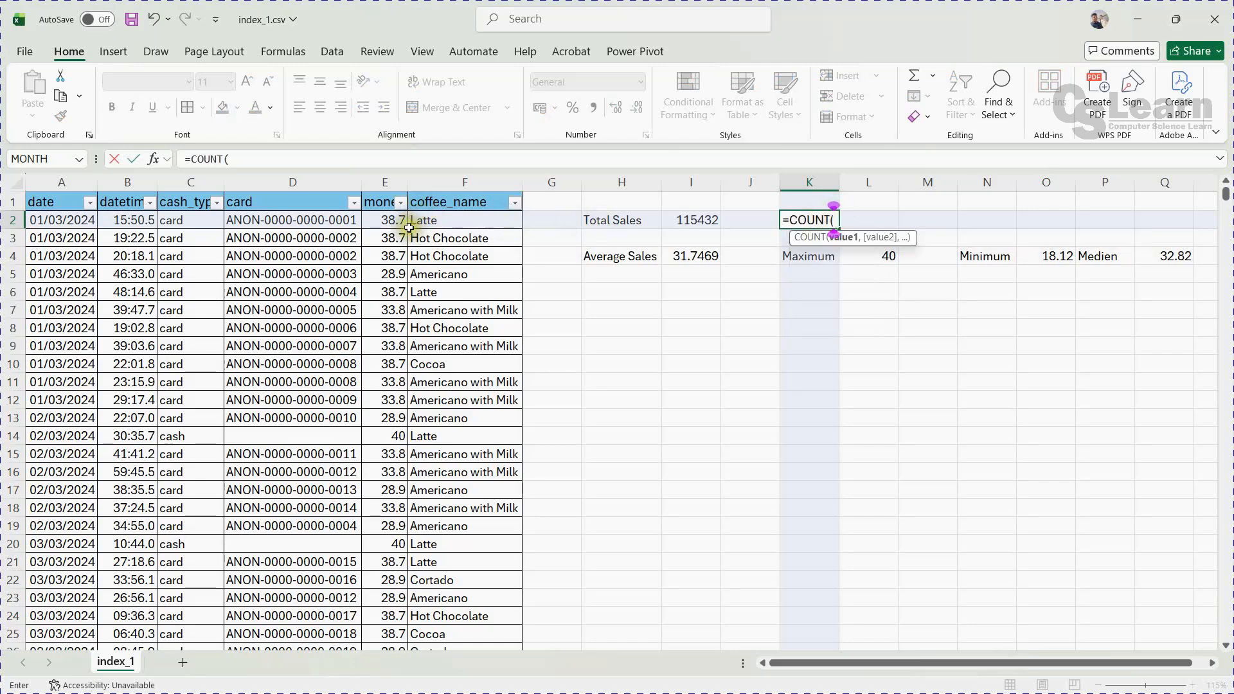
{"action": "left_click", "coordinate": [398, 180]}
{"action": "type", "text": ")"}
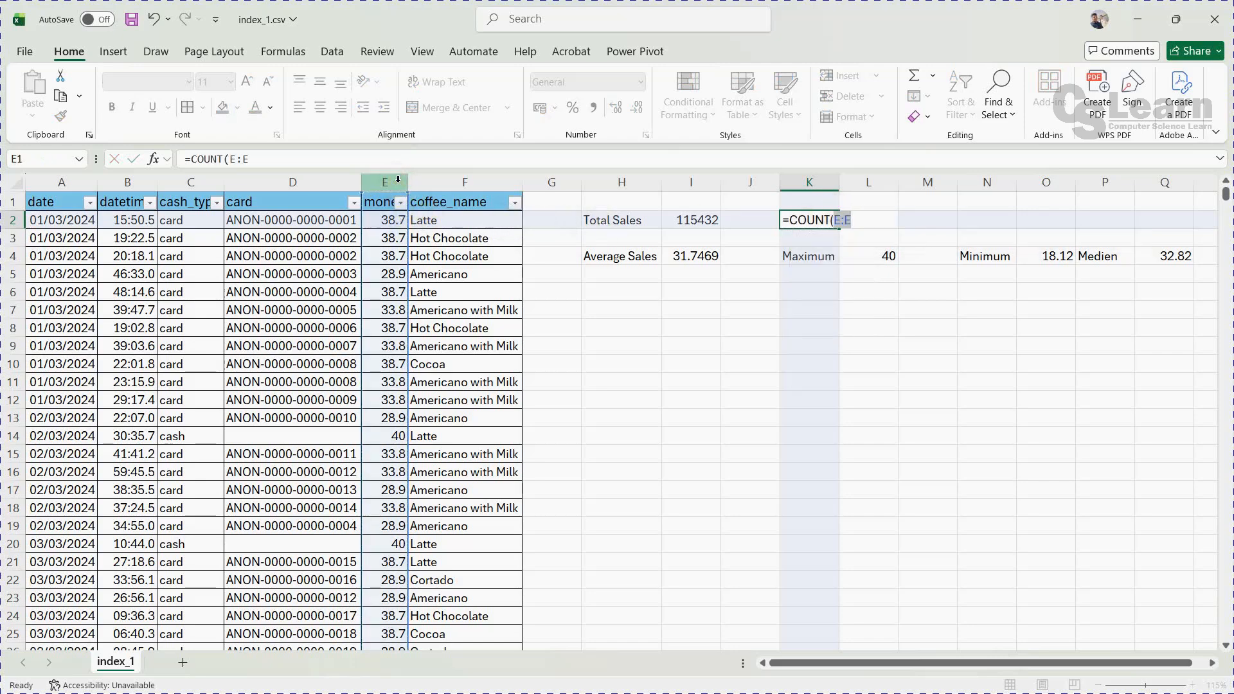
{"action": "key", "text": "Return"}
{"action": "key", "text": "Up"}
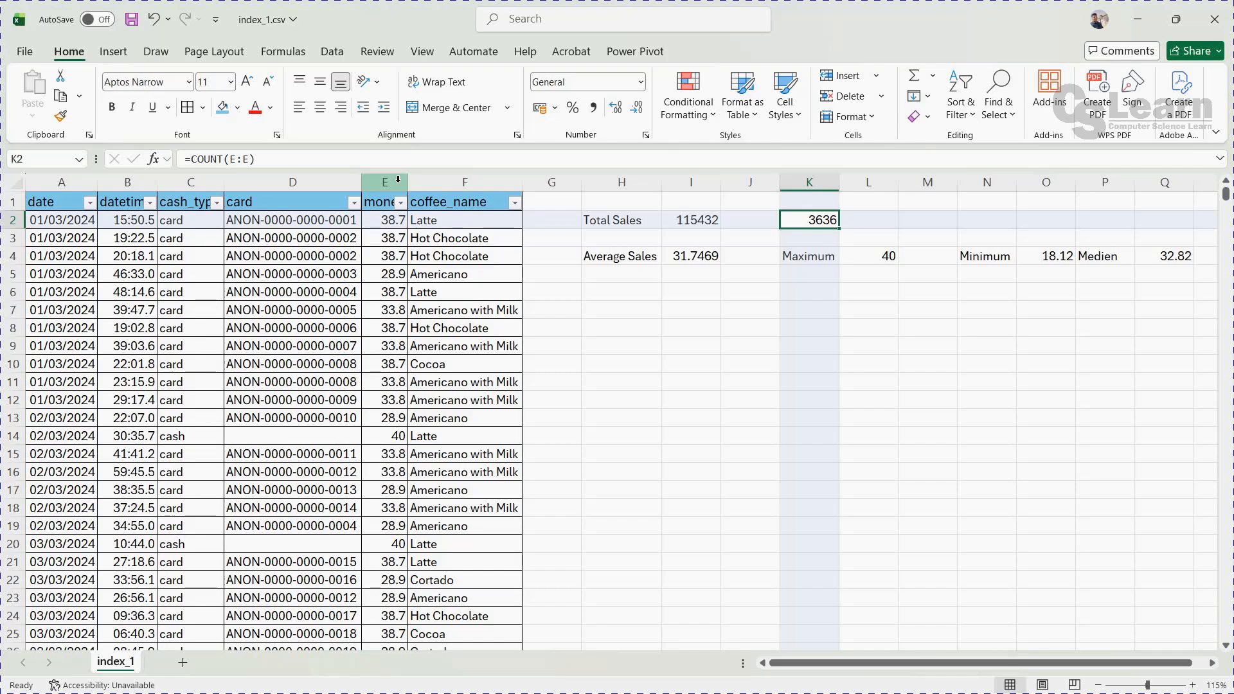
{"action": "key", "text": "Down"}
{"action": "key", "text": "Down"}
{"action": "key", "text": "Down"}
{"action": "key", "text": "Down"}
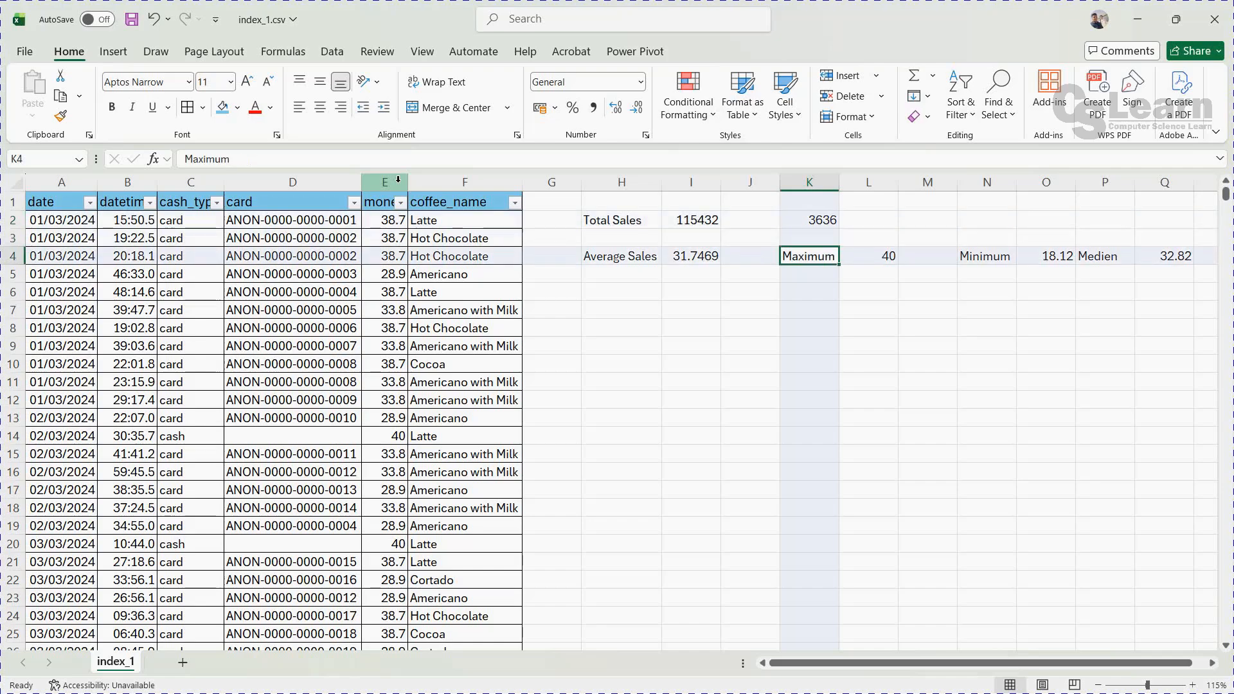
{"action": "key", "text": "Left"}
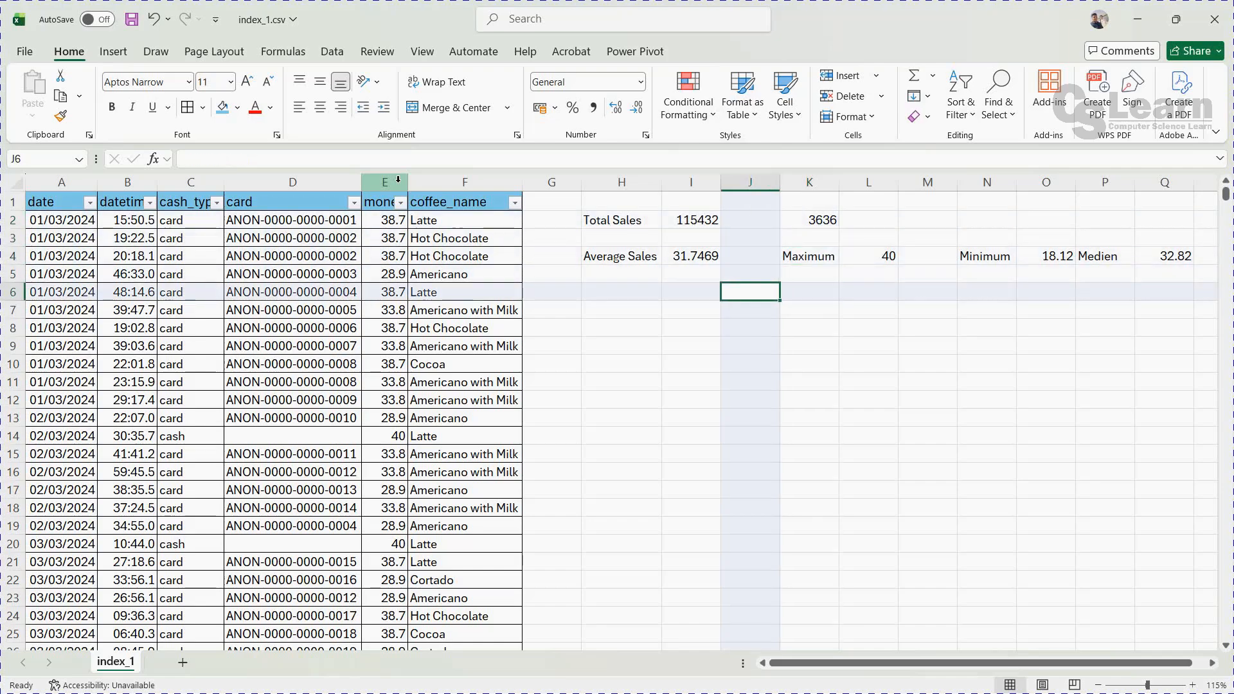
{"action": "key", "text": "Left"}
{"action": "key", "text": "Left"}
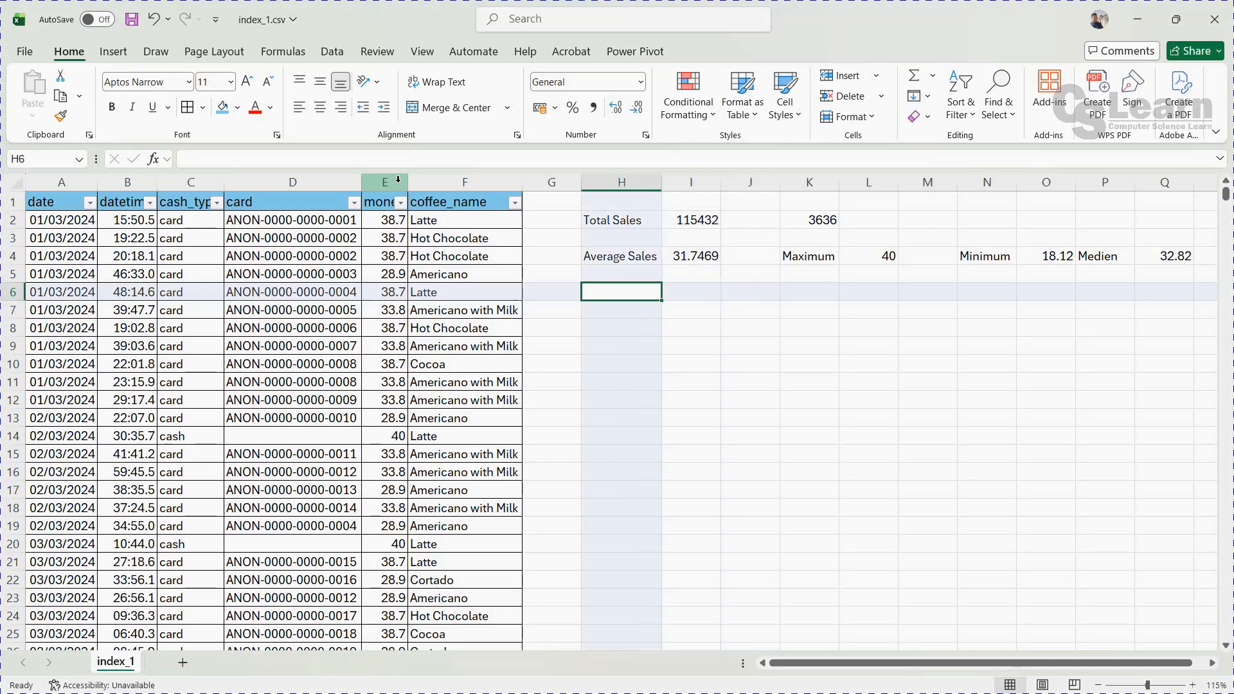
{"action": "left_click", "coordinate": [1103, 256]}
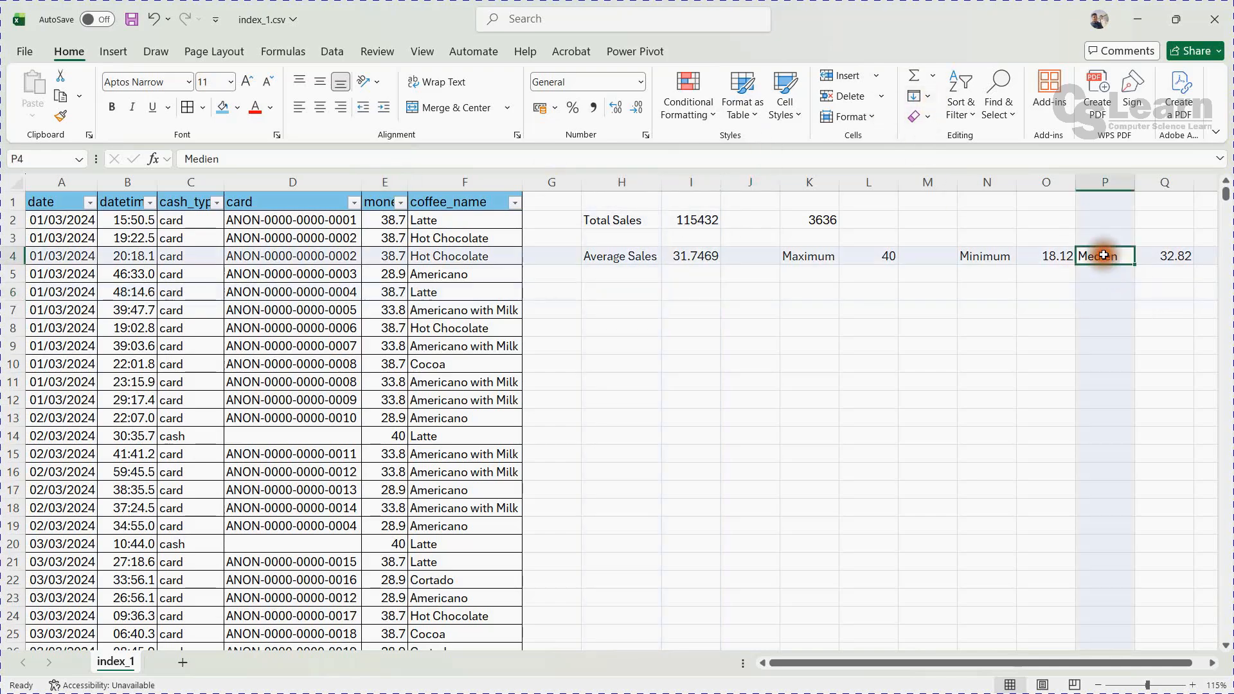
{"action": "left_click", "coordinate": [1167, 257]}
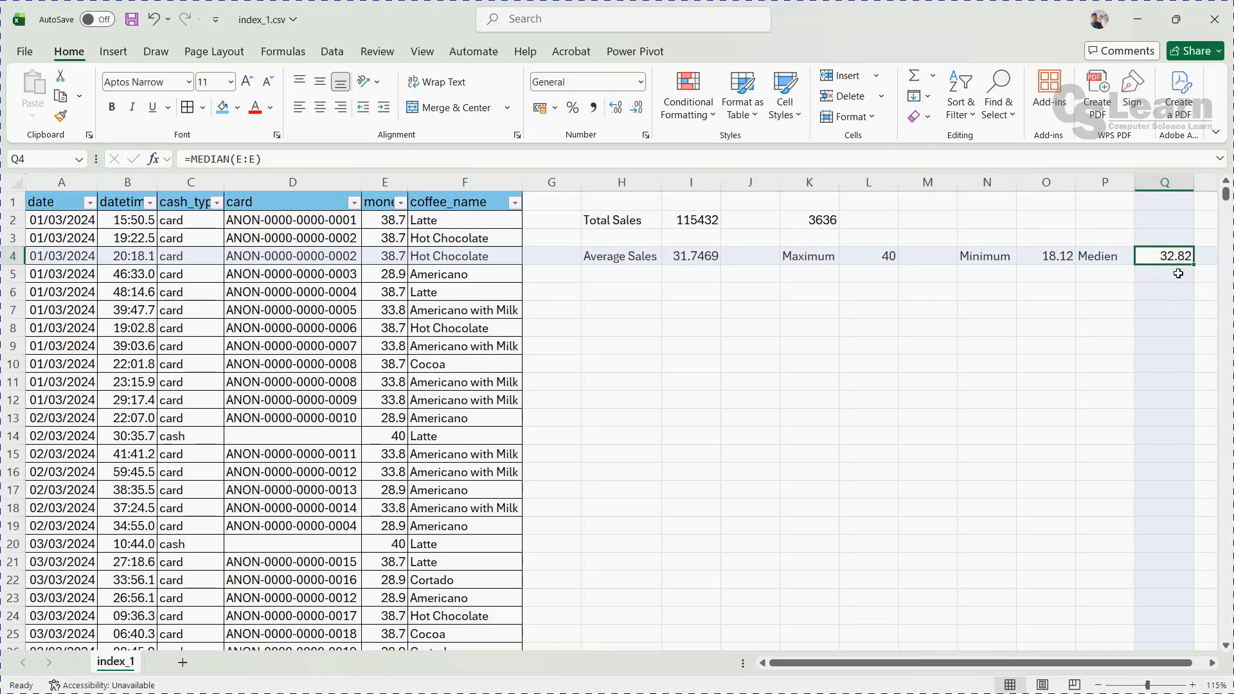
Step: Enter the label "Count number of orders" in cell H6, below the average sales label
{"action": "key", "text": "Down"}
{"action": "key", "text": "Down"}
{"action": "key", "text": "Left"}
{"action": "key", "text": "Left"}
{"action": "key", "text": "Left"}
{"action": "key", "text": "Left"}
{"action": "key", "text": "Left"}
{"action": "key", "text": "Left"}
{"action": "key", "text": "Left"}
{"action": "key", "text": "Left"}
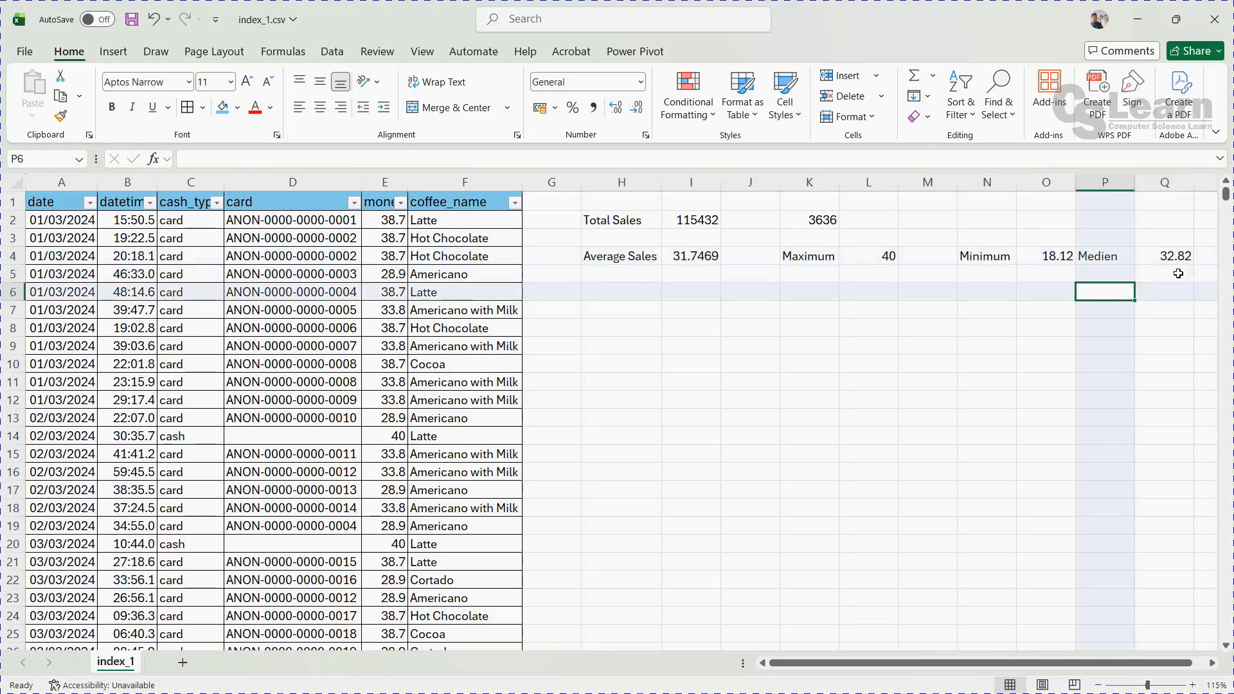
{"action": "key", "text": "Left"}
{"action": "key", "text": "Left"}
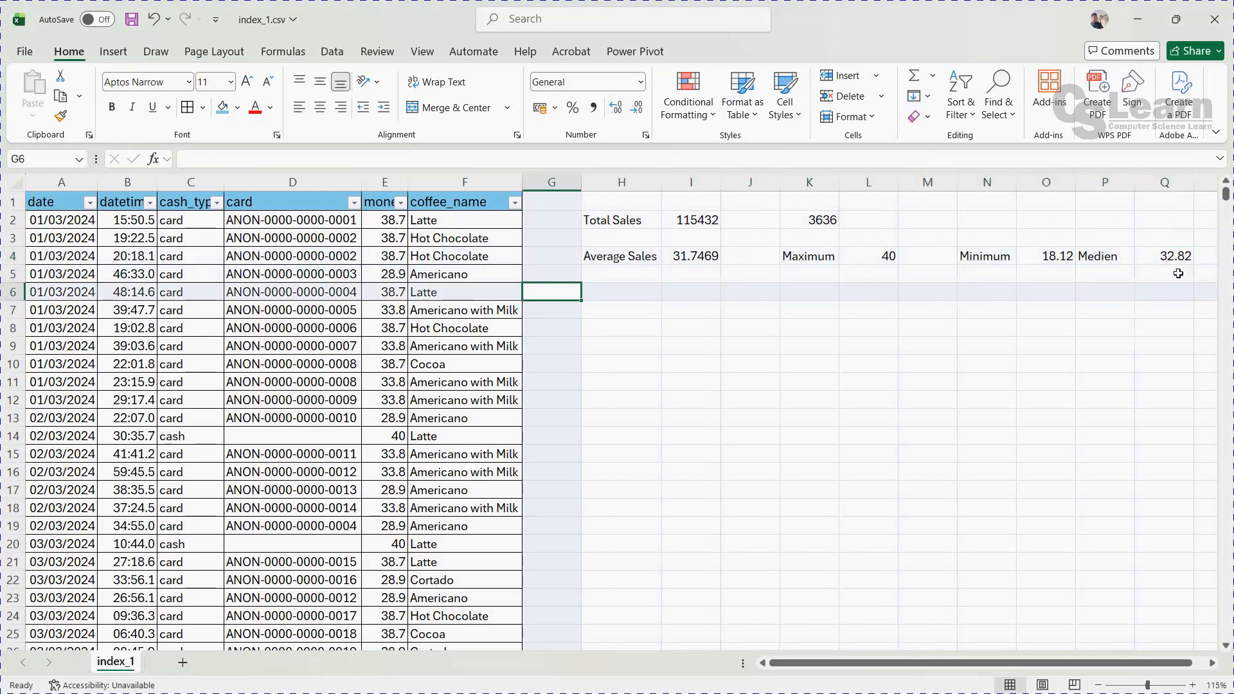
{"action": "key", "text": "Right"}
{"action": "type", "text": "Con"}
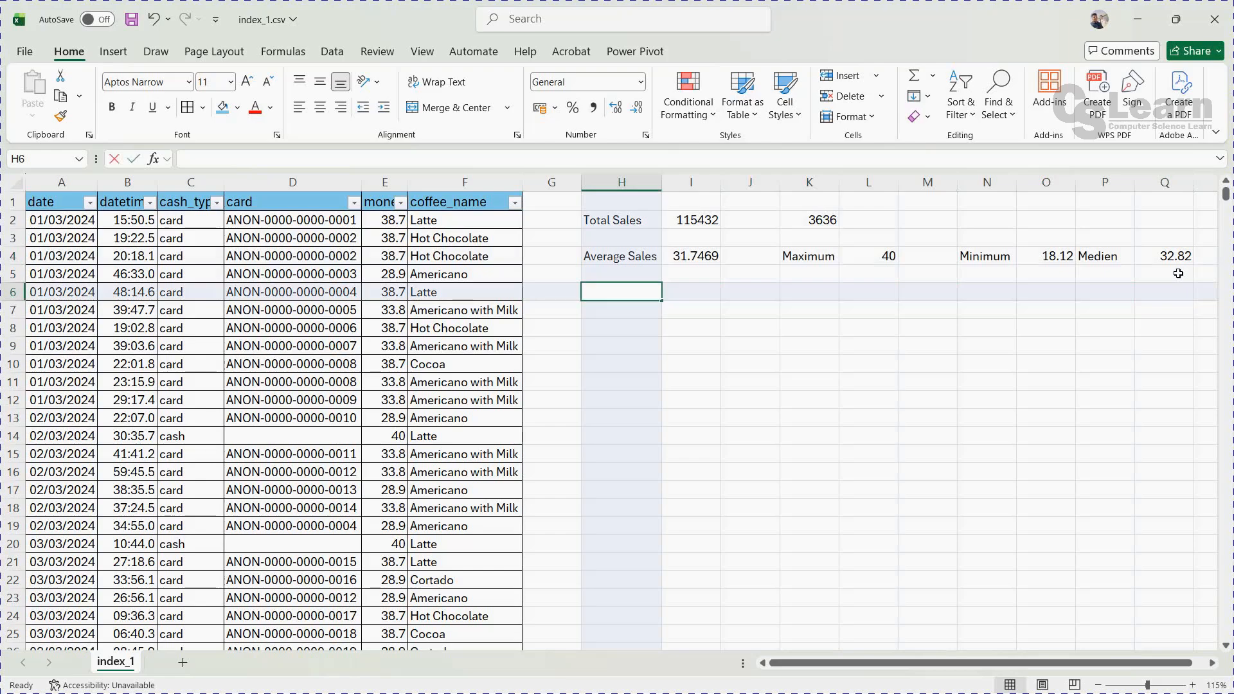
{"action": "type", "text": "unt number"}
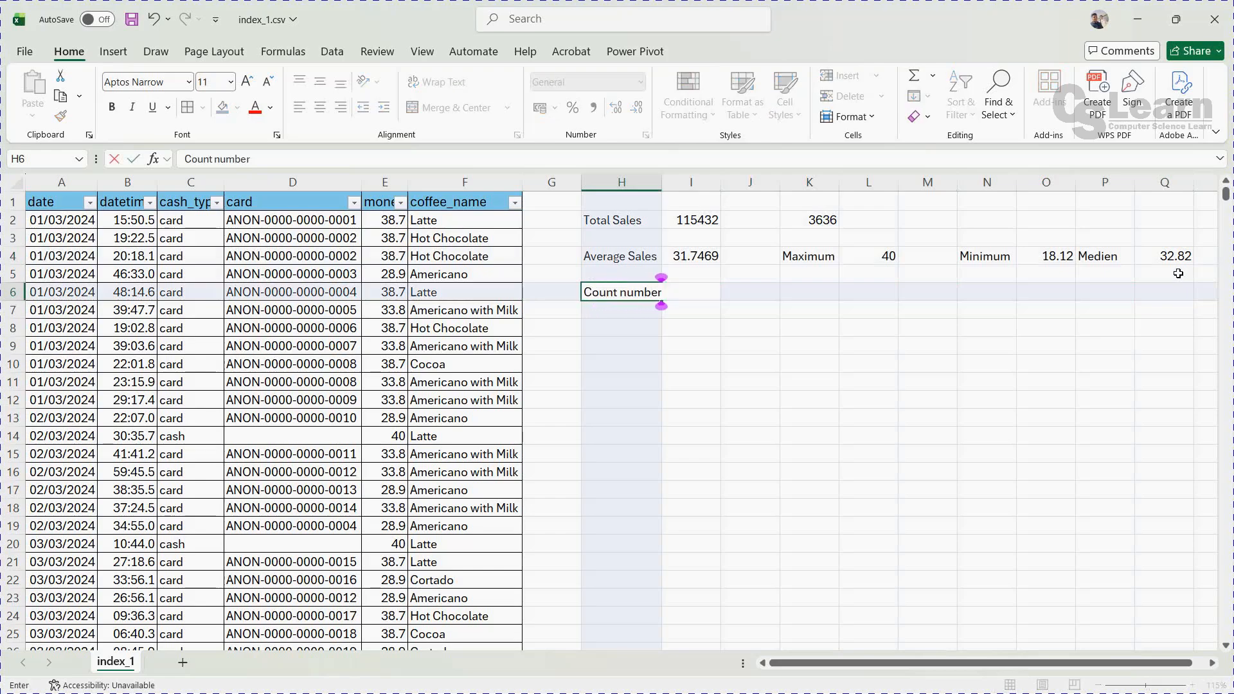
{"action": "type", "text": " of orders"}
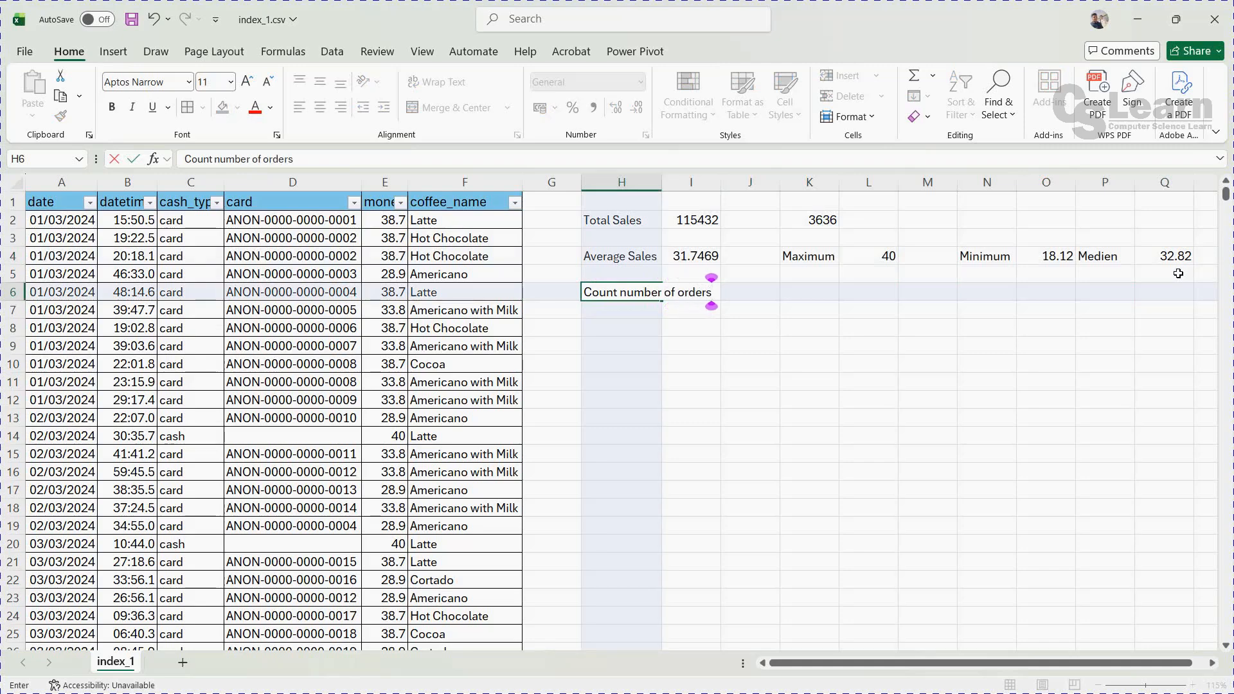
{"action": "key", "text": "Return"}
{"action": "key", "text": "Up"}
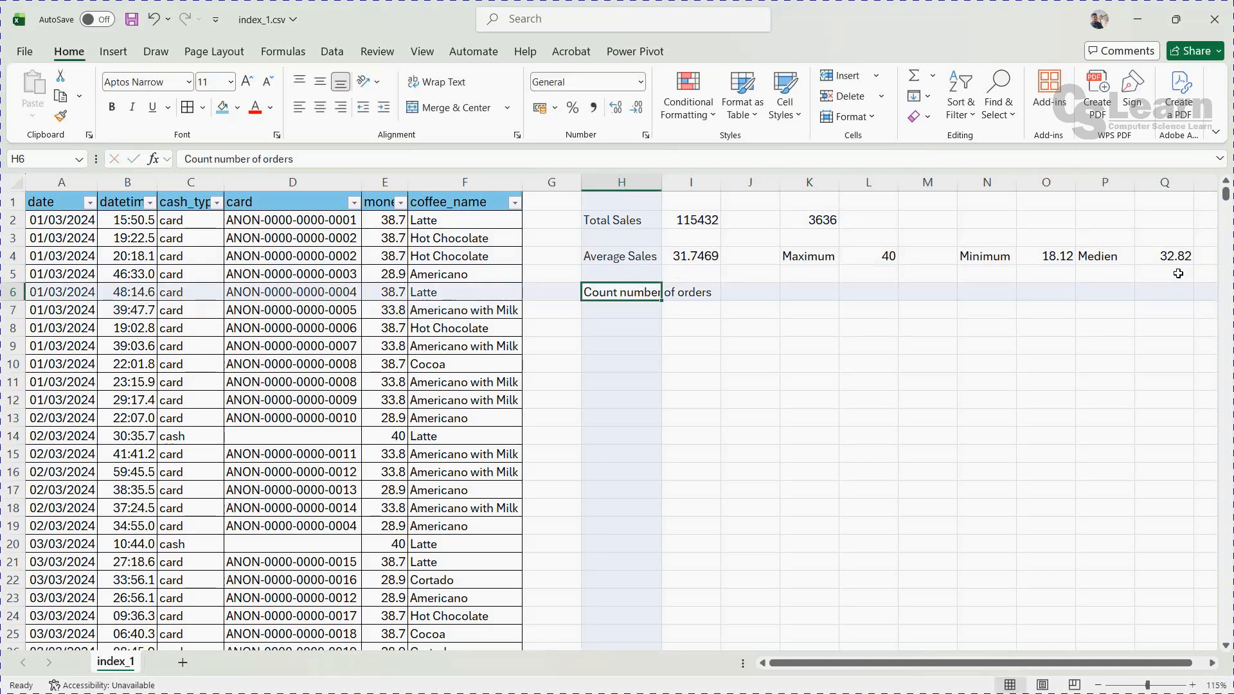
Step: Enter a COUNTIF formula in K6 over the whole money column E with the criterion ">Q4"
{"action": "key", "text": "Right"}
{"action": "key", "text": "Right"}
{"action": "key", "text": "Right"}
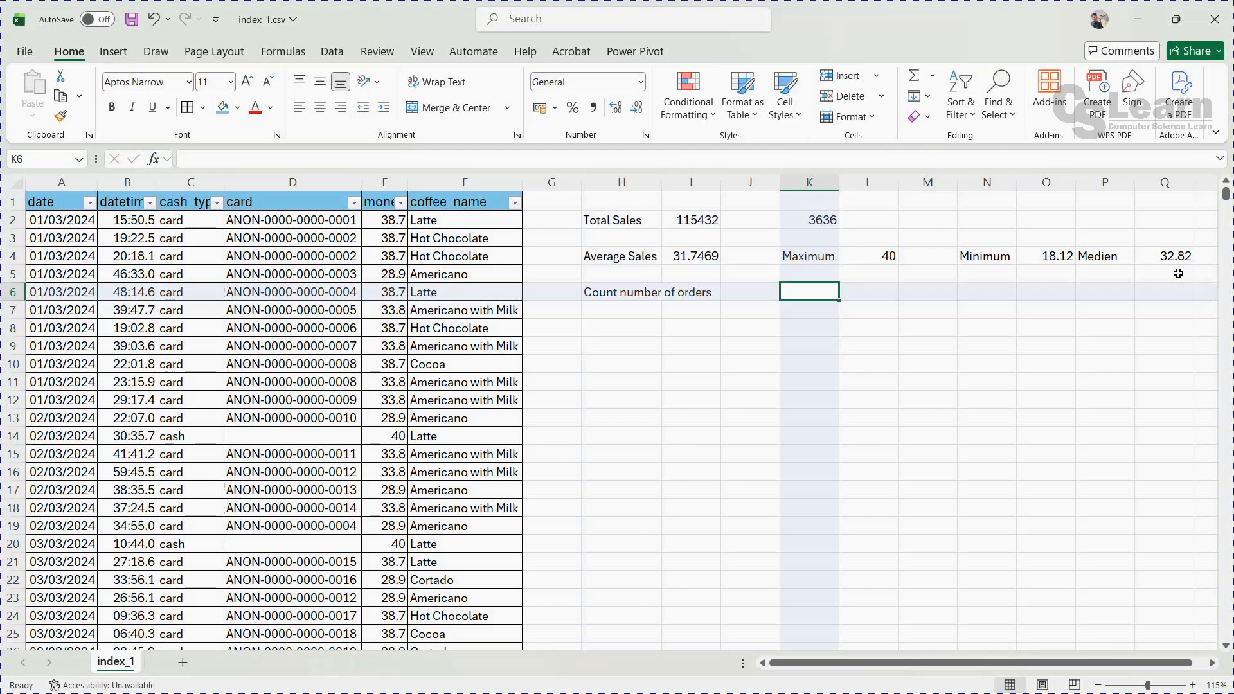
{"action": "type", "text": "=c"}
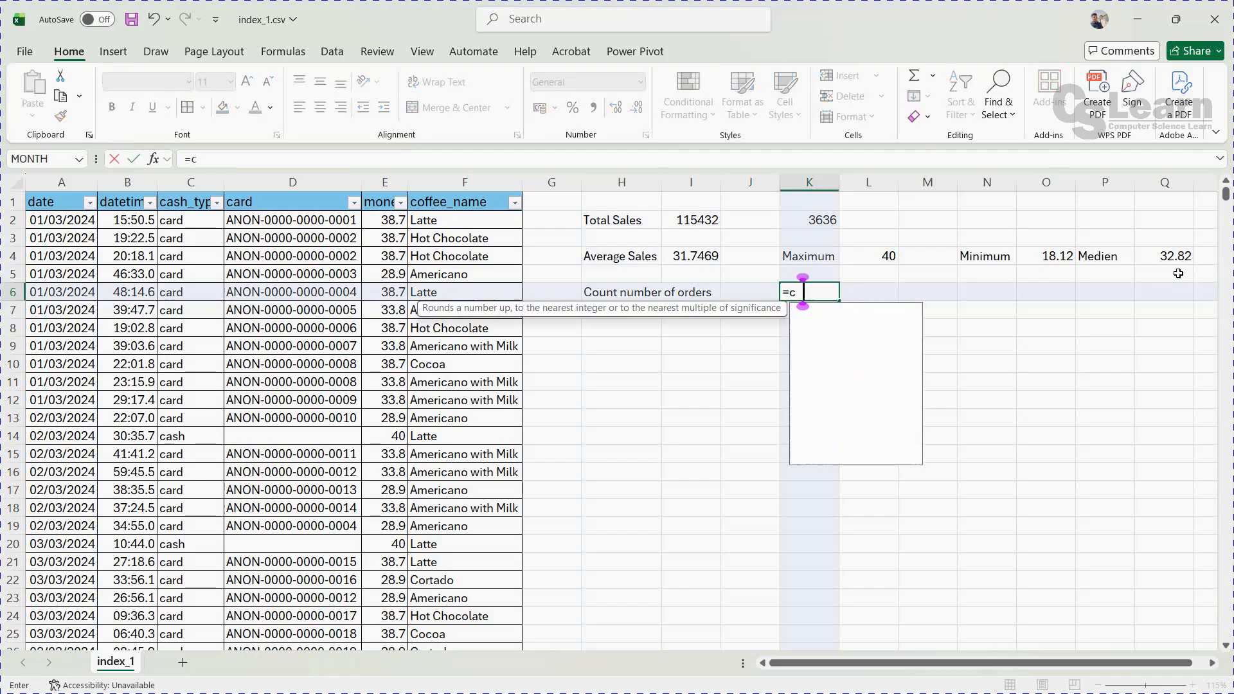
{"action": "type", "text": "ountif"}
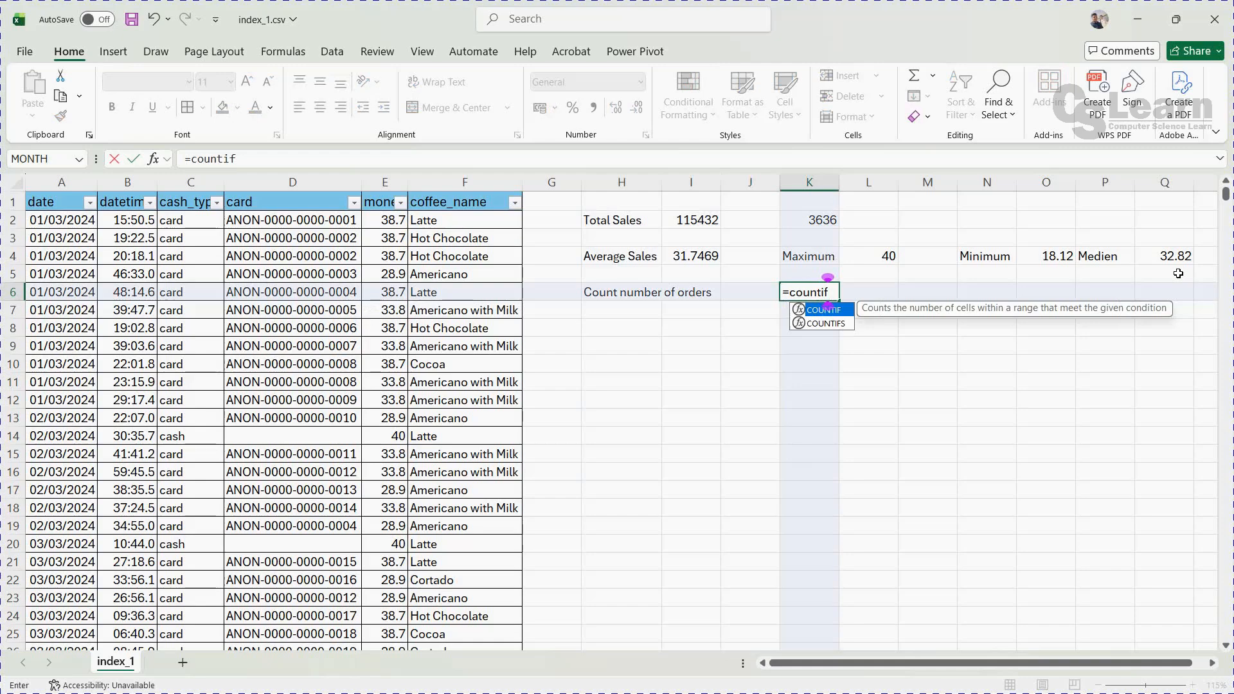
{"action": "key", "text": "Tab"}
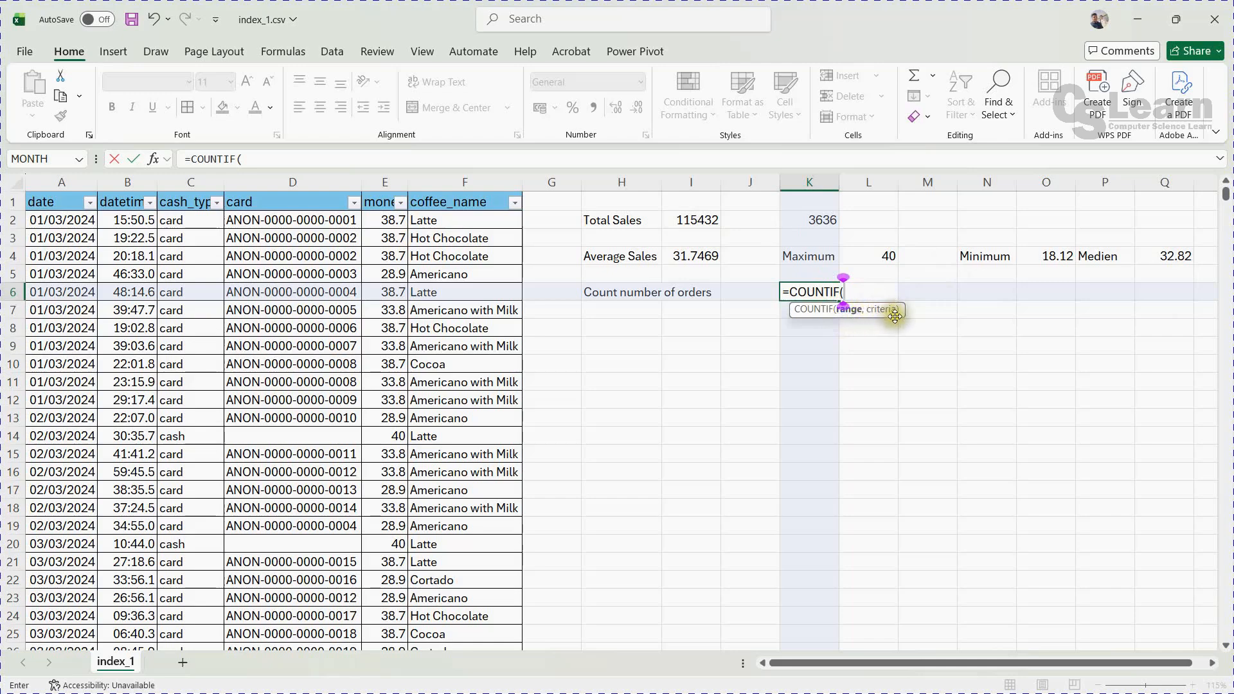
{"action": "left_click", "coordinate": [851, 312]}
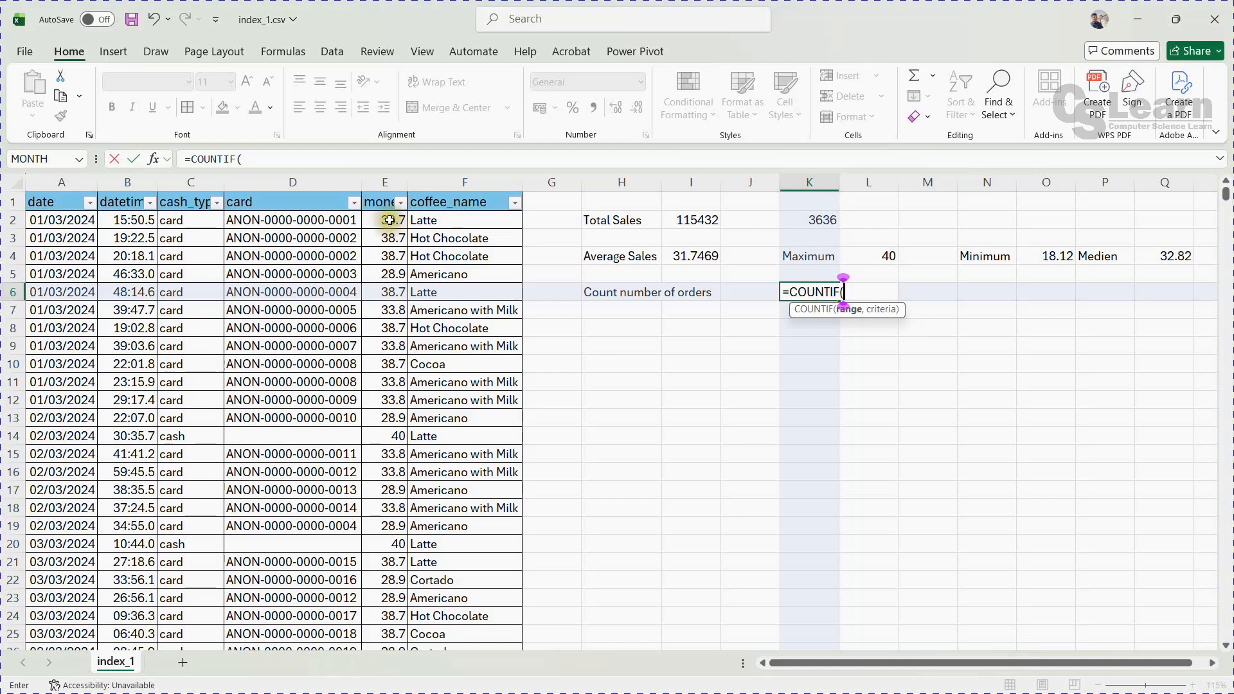
{"action": "left_click", "coordinate": [395, 181]}
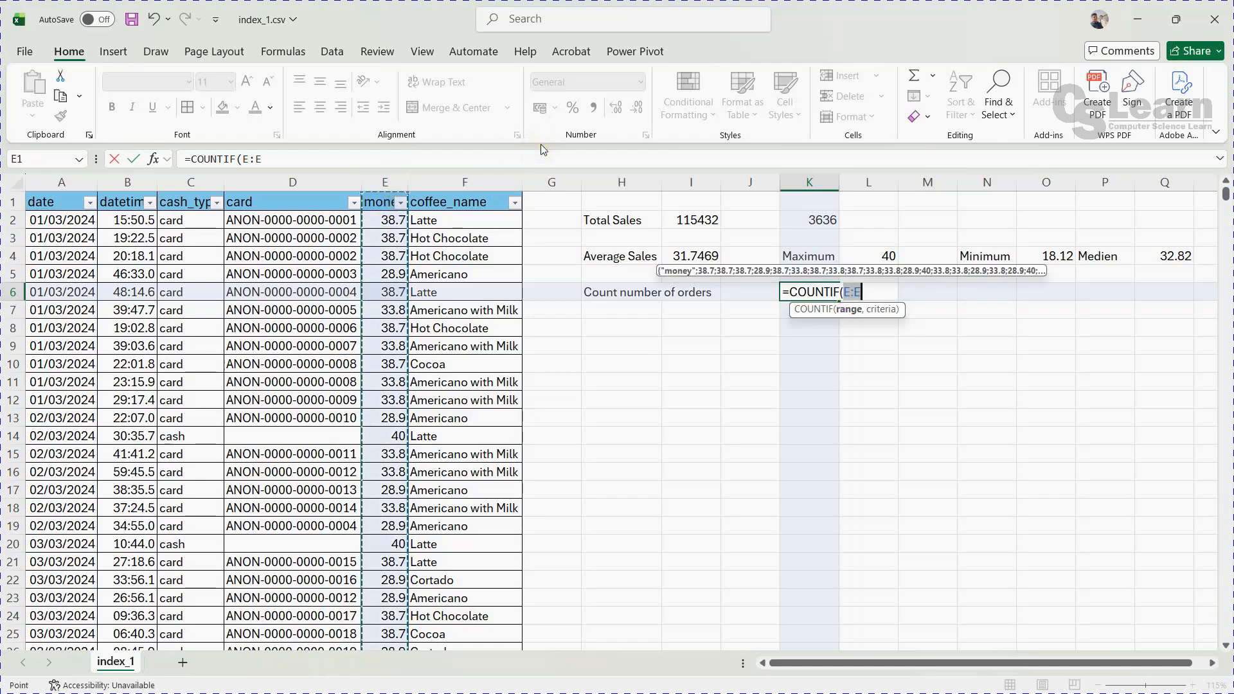
{"action": "type", "text": ","}
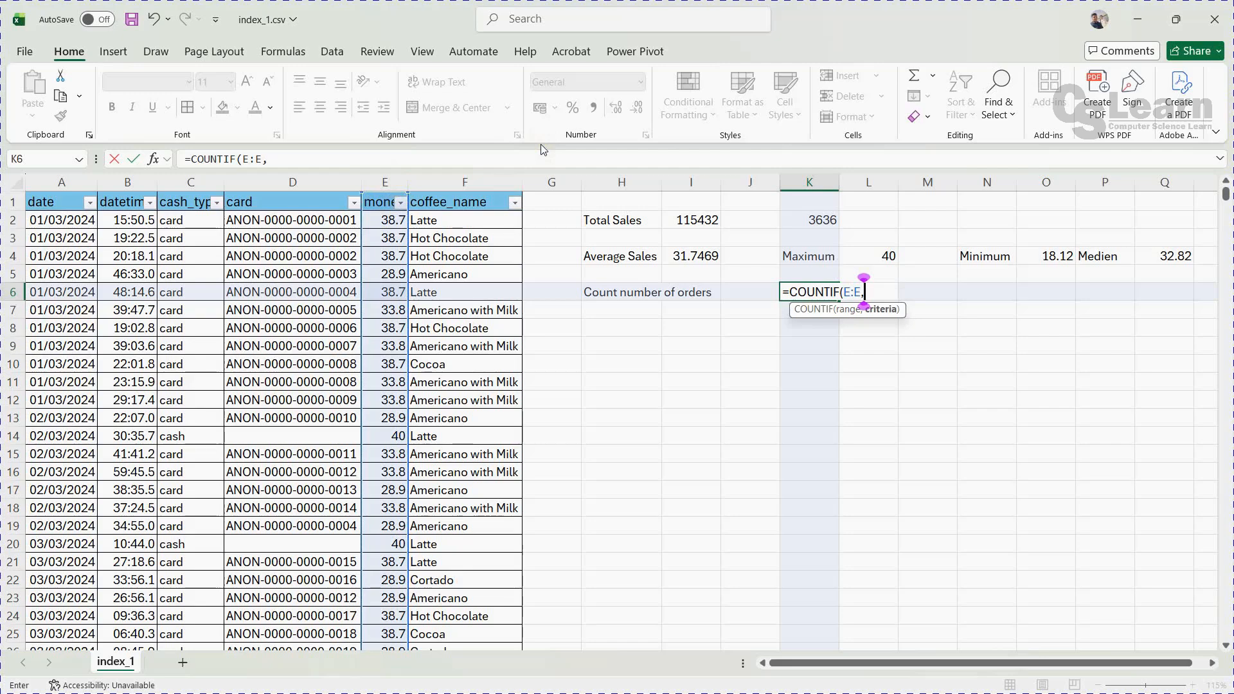
{"action": "type", "text": "\">"}
{"action": "left_click", "coordinate": [1165, 256]}
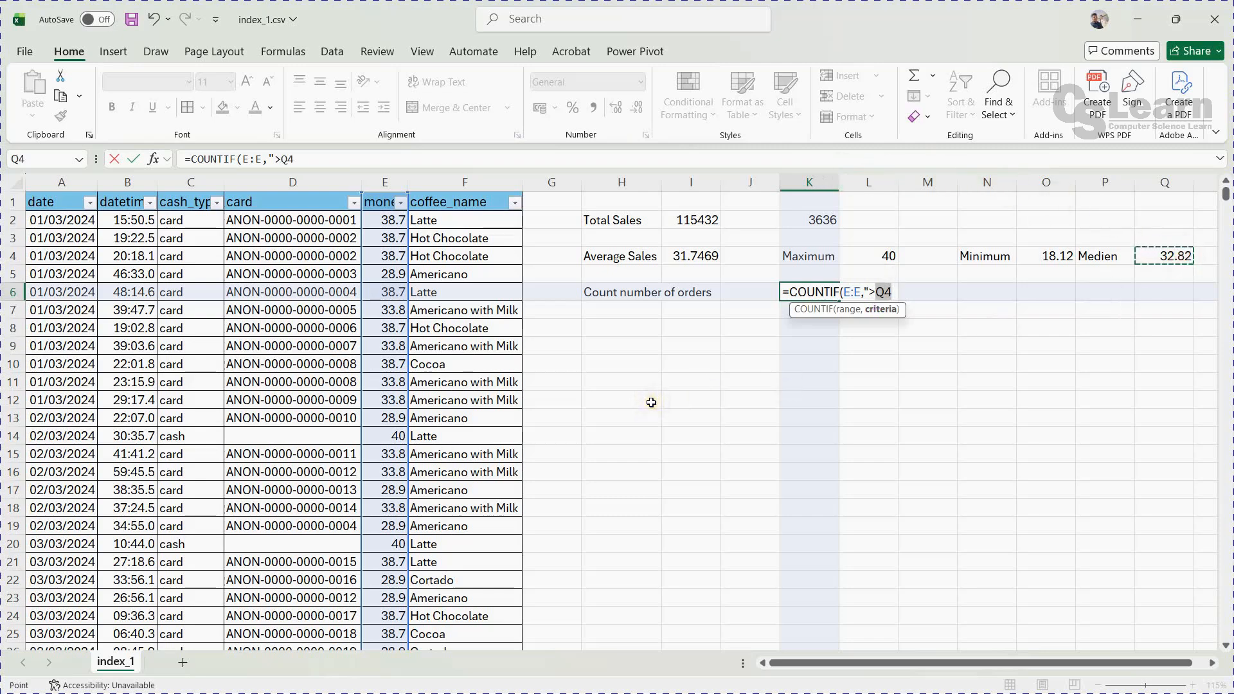
{"action": "type", "text": "\""}
{"action": "key", "text": "Return"}
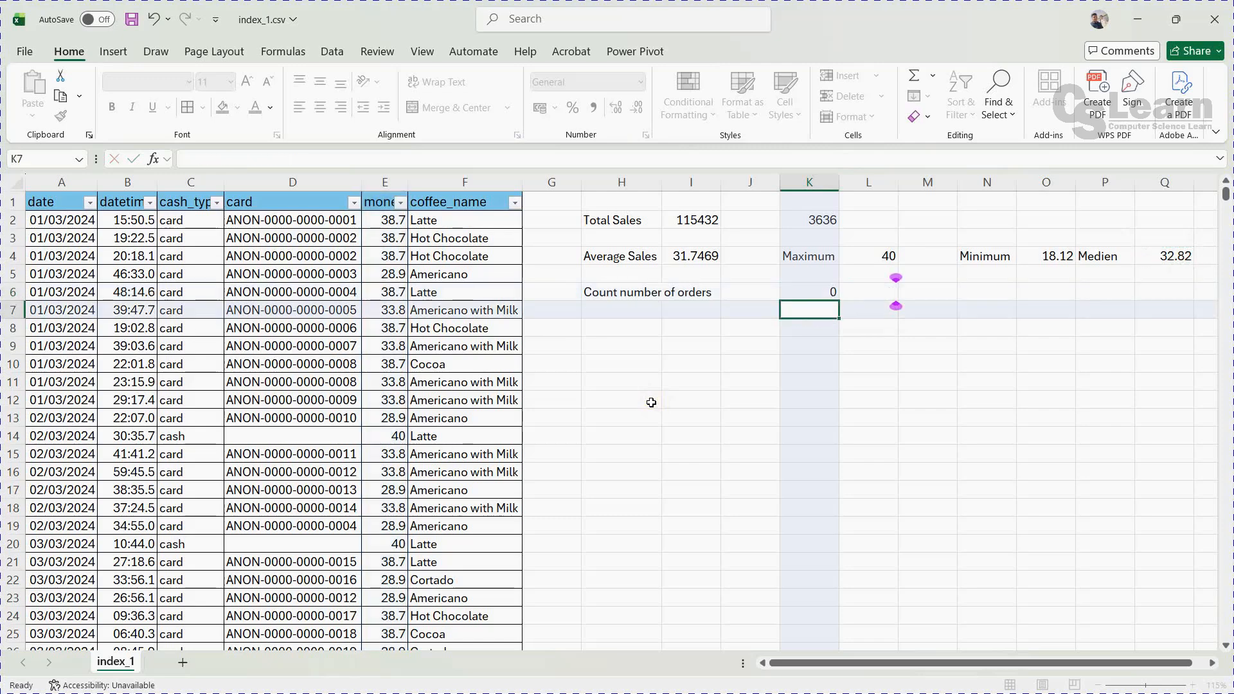
Step: Change the criterion of the COUNTIF formula in K6 to ">=32"
{"action": "key", "text": "Up"}
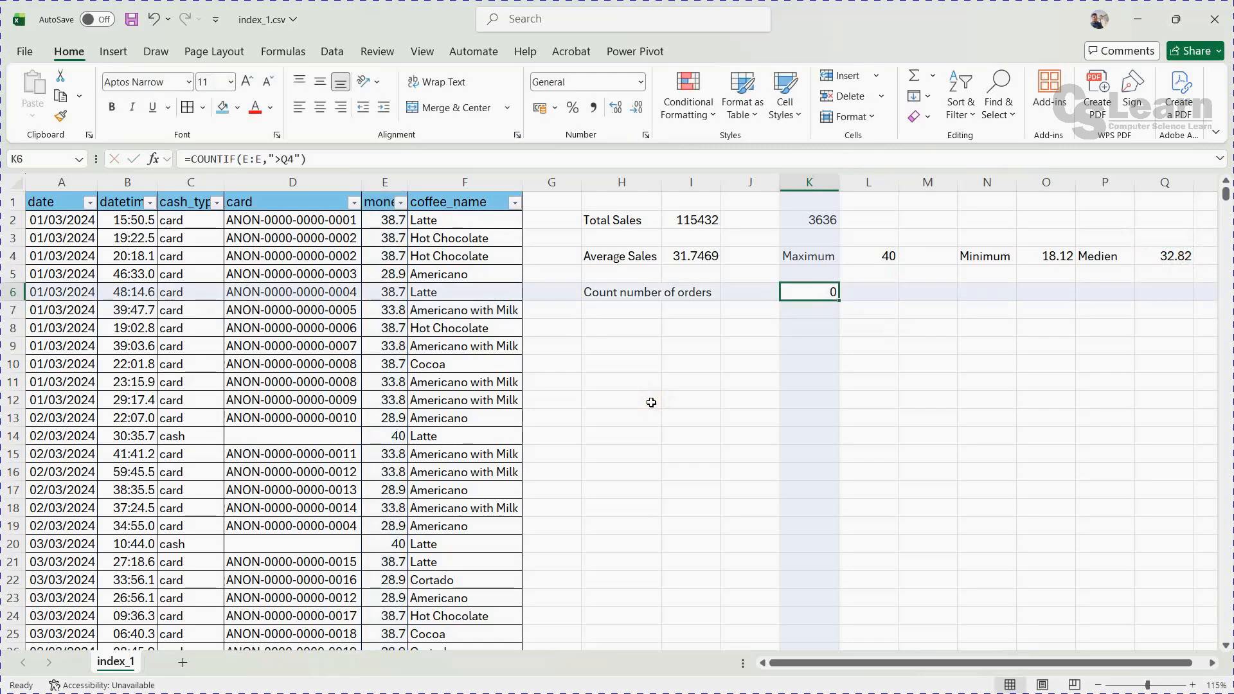
{"action": "left_click", "coordinate": [1167, 257]}
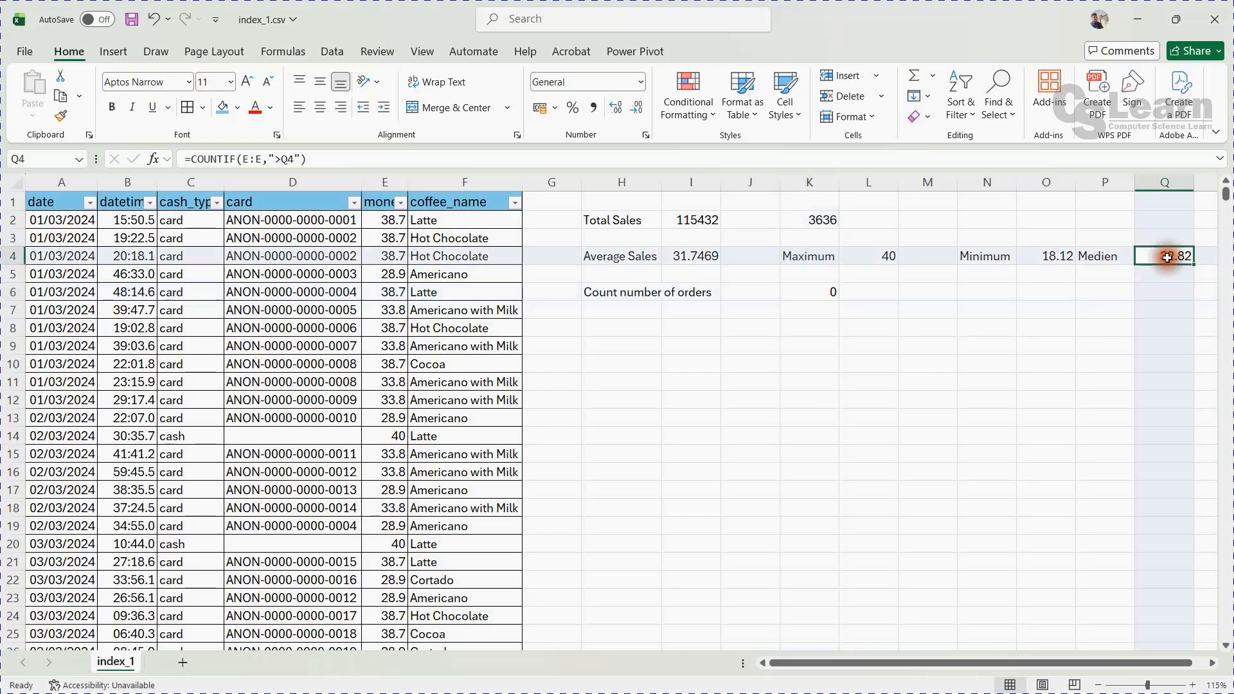
{"action": "left_click", "coordinate": [828, 295]}
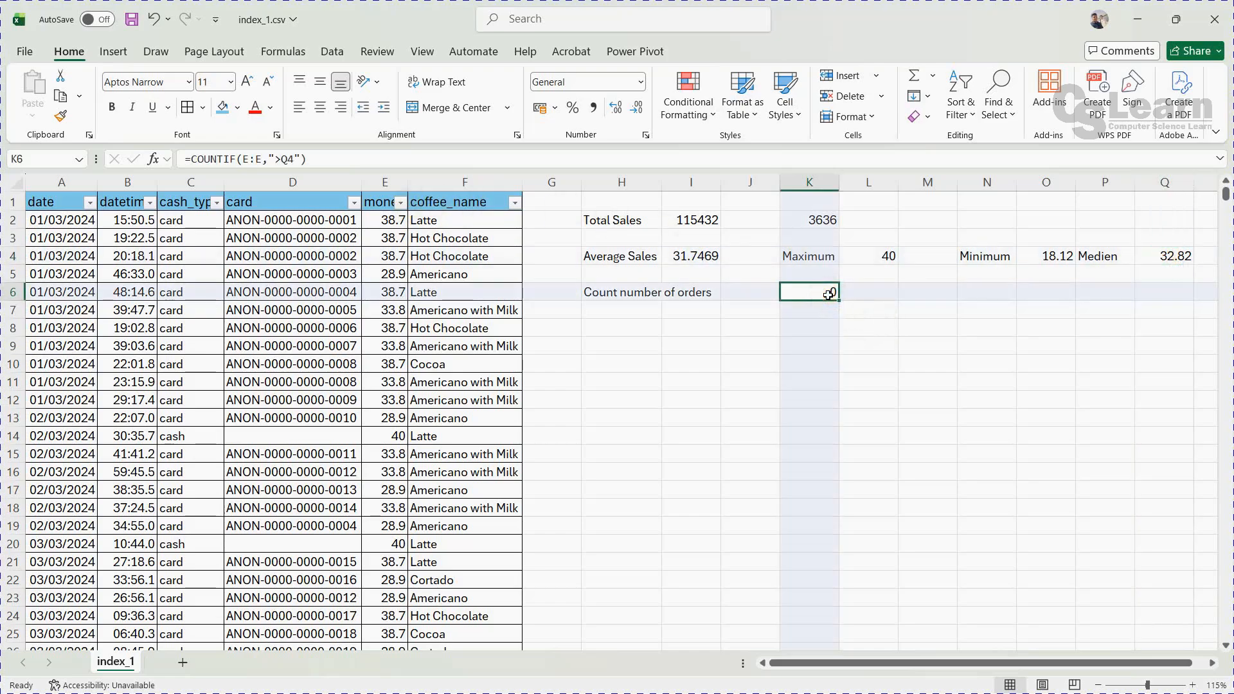
{"action": "left_click", "coordinate": [1167, 256]}
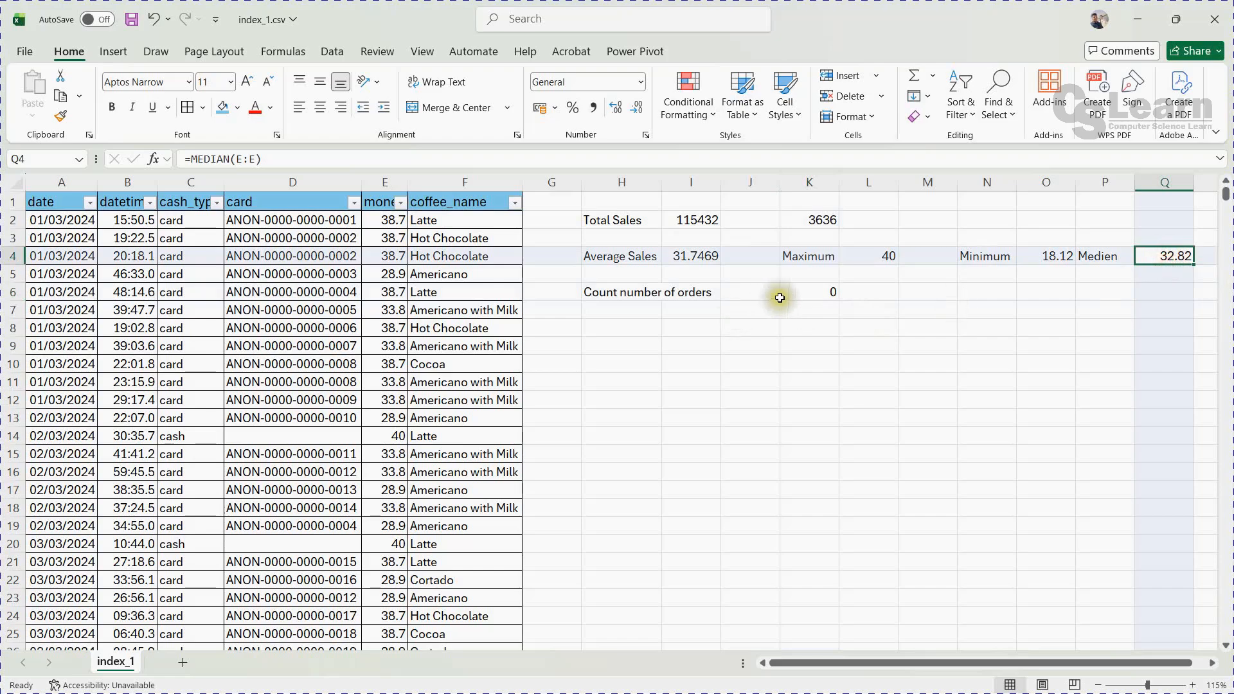
{"action": "left_click", "coordinate": [822, 292]}
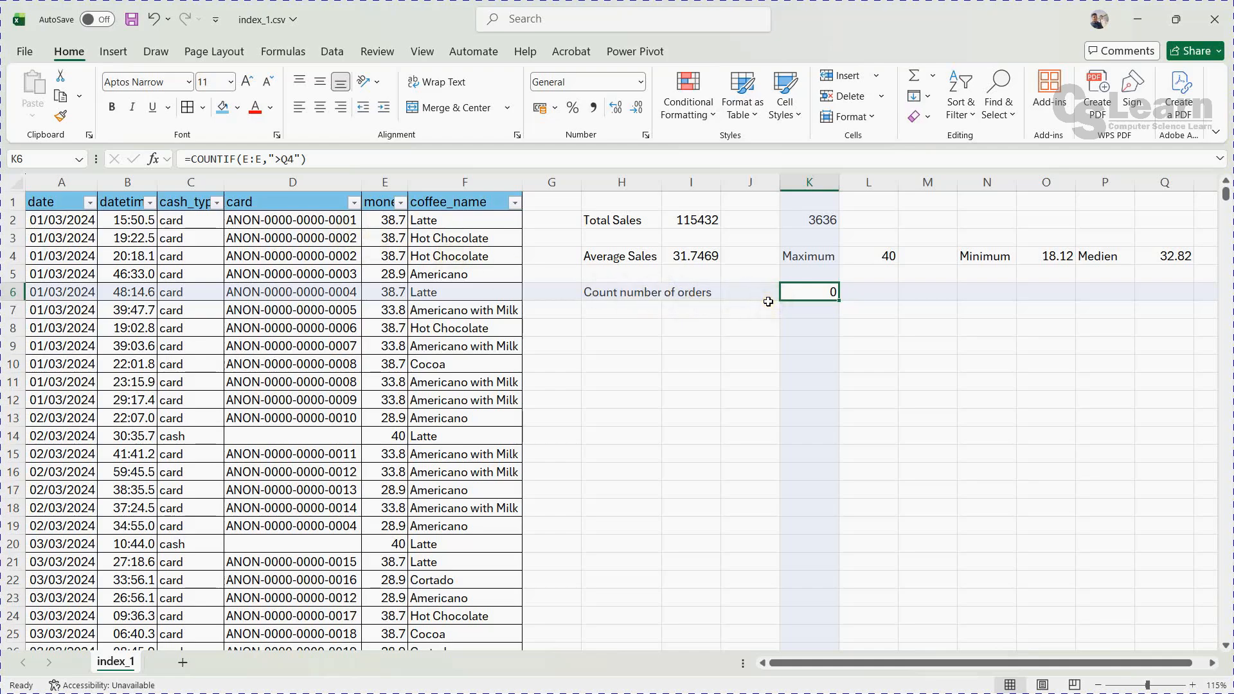
{"action": "left_click", "coordinate": [293, 158]}
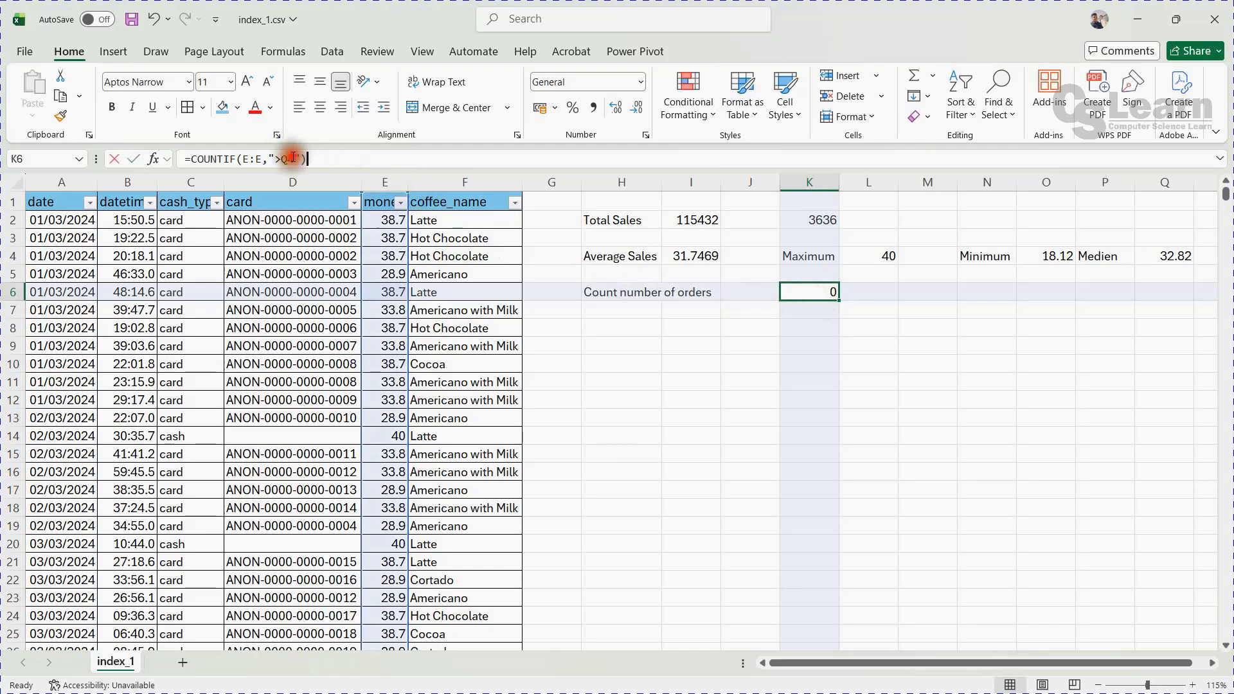
{"action": "type", "text": "4"}
{"action": "key", "text": "BackSpace"}
{"action": "key", "text": "BackSpace"}
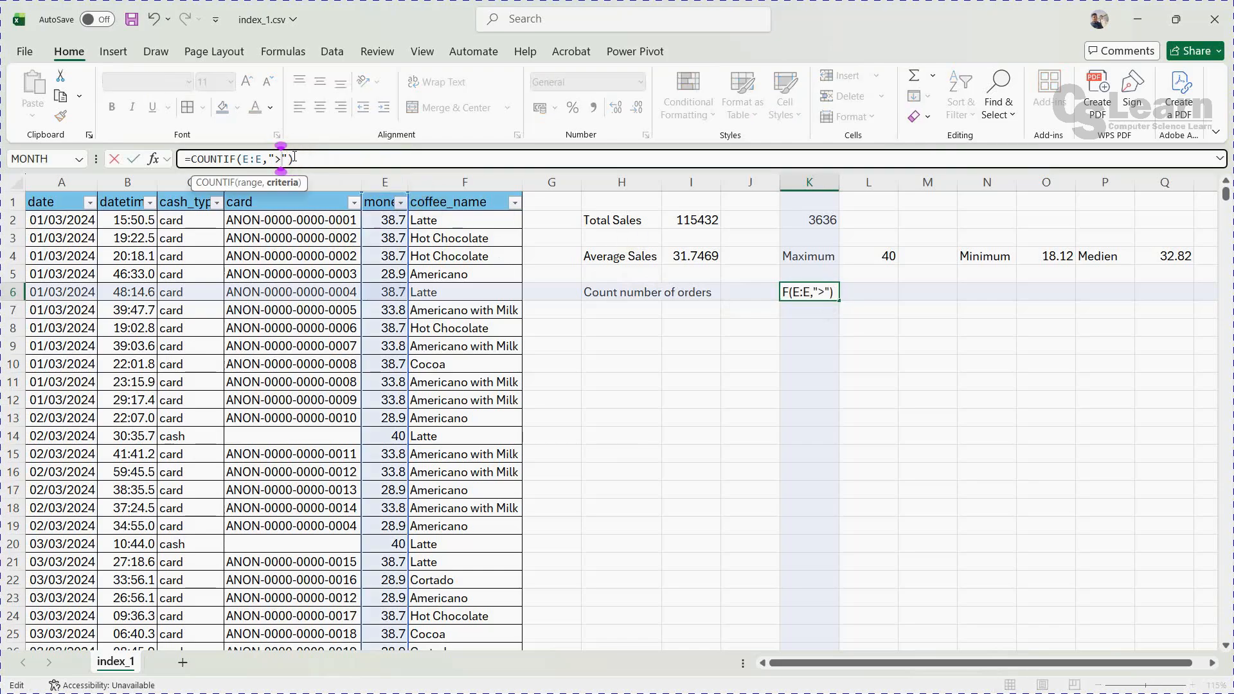
{"action": "type", "text": "="}
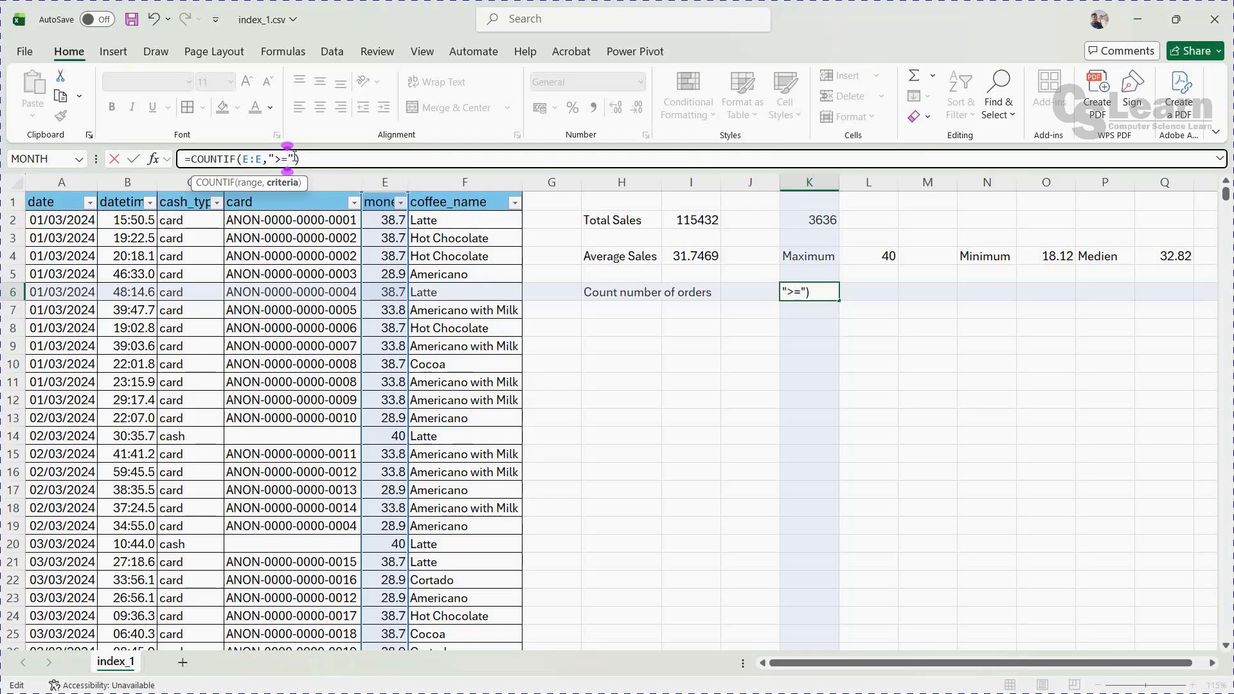
{"action": "type", "text": "32"}
{"action": "key", "text": "Return"}
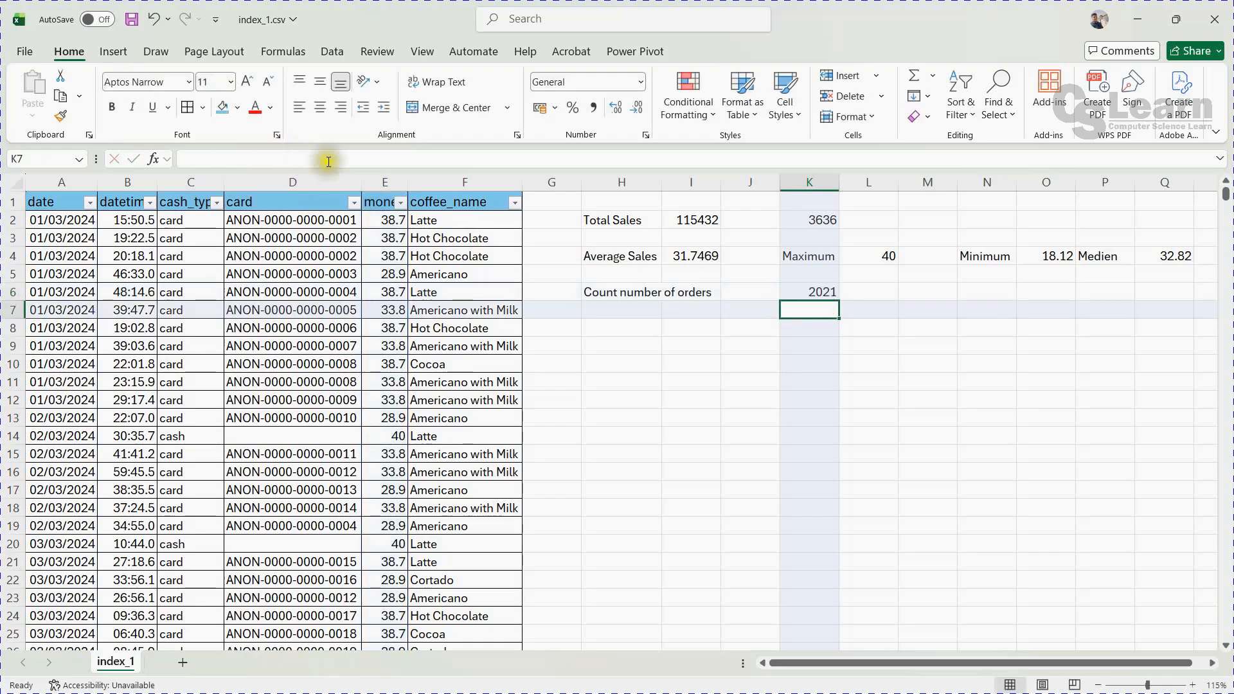
Step: Compare the order count formula in K6 with the median formula in Q4
{"action": "left_click", "coordinate": [810, 298]}
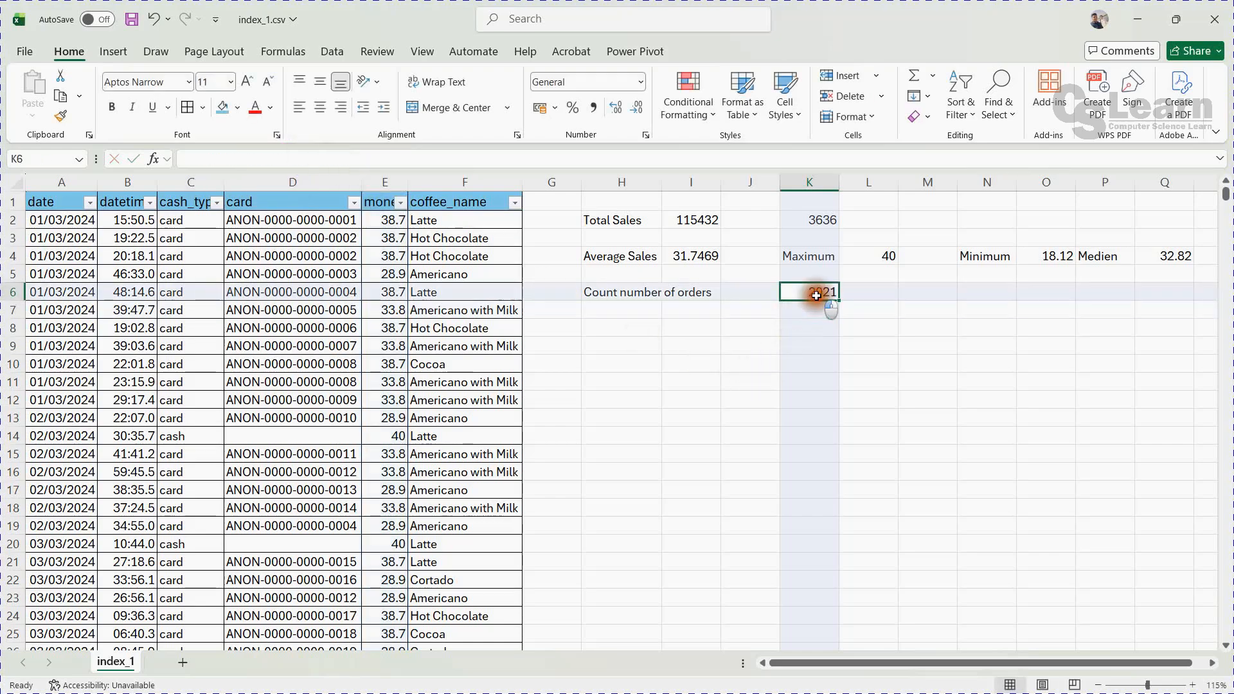
{"action": "left_click", "coordinate": [1169, 257]}
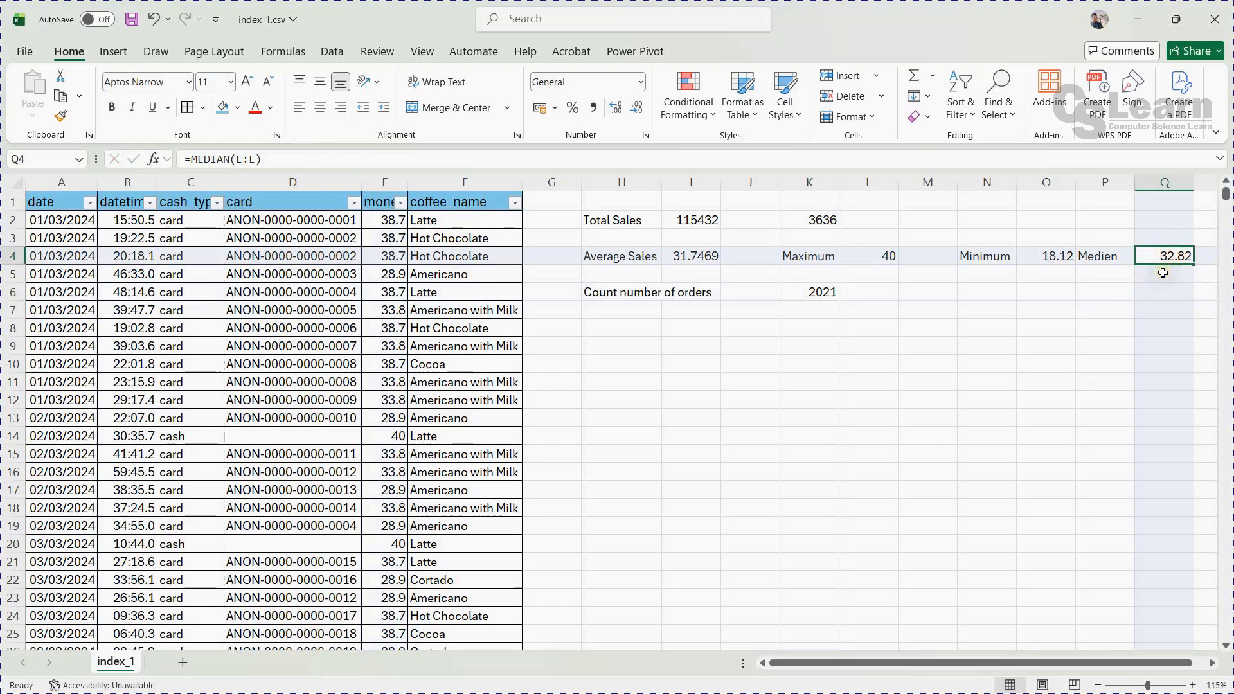
{"action": "left_click", "coordinate": [820, 294]}
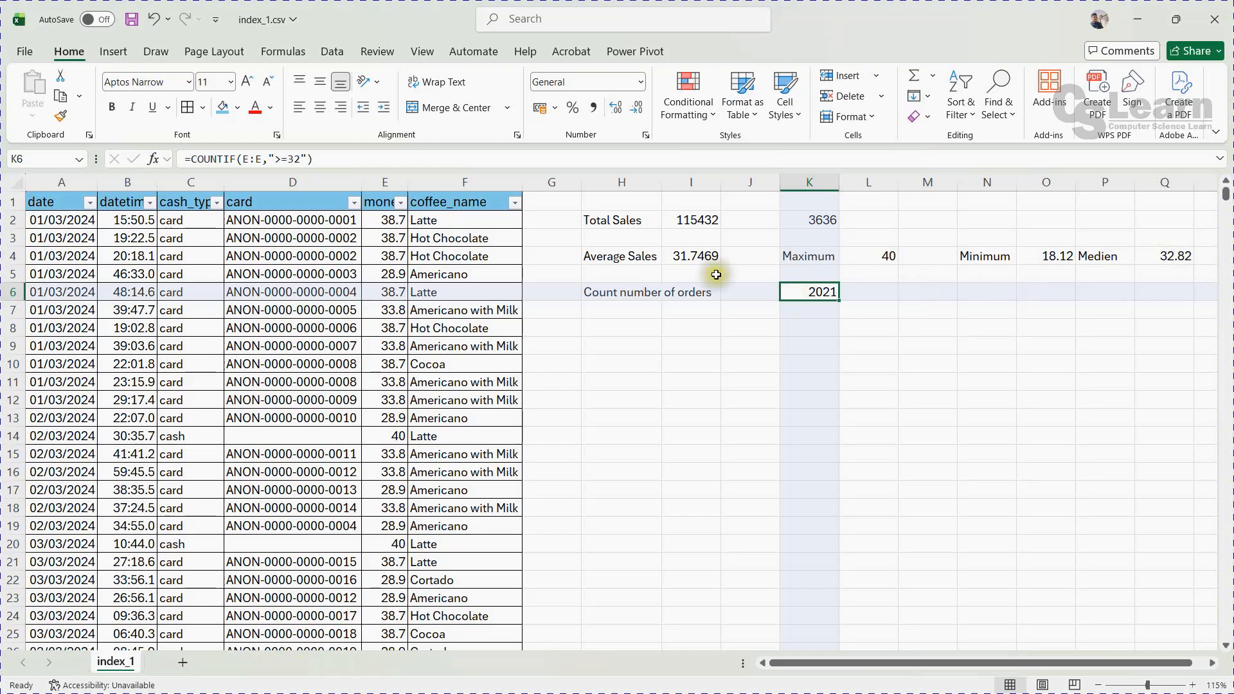
Step: Check which coffee categories the filter list of the coffee_name column offers
{"action": "left_click", "coordinate": [446, 202]}
{"action": "left_click", "coordinate": [515, 203]}
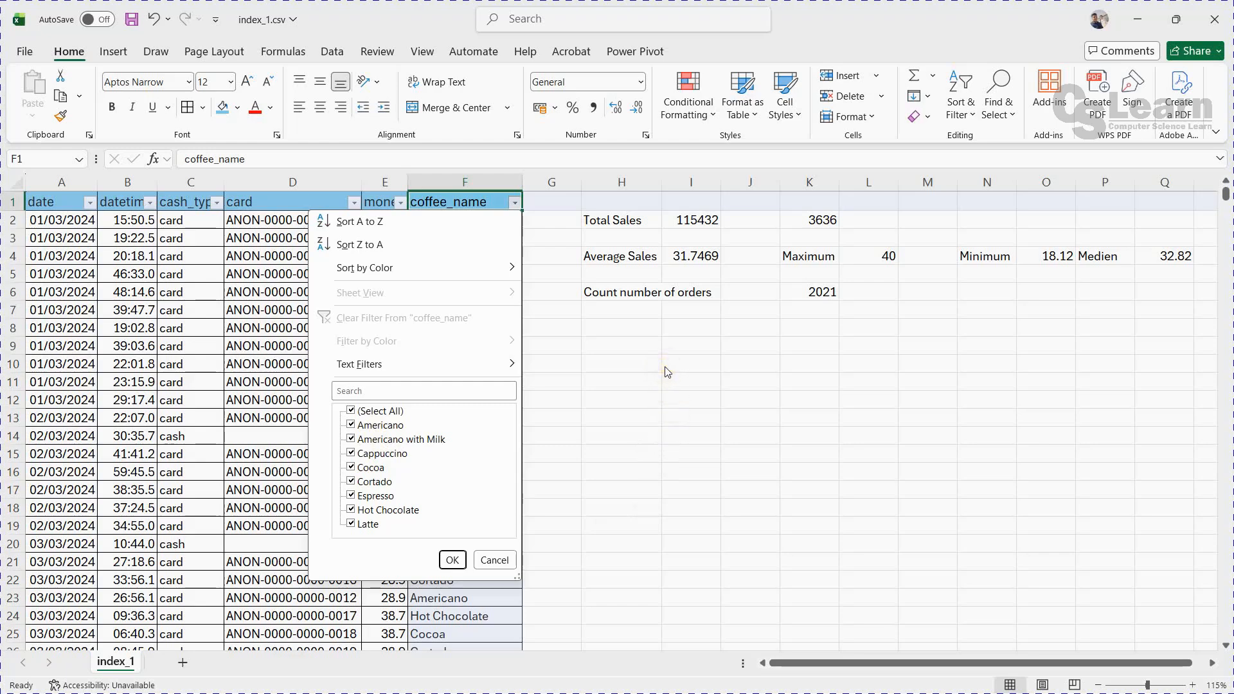
{"action": "left_click", "coordinate": [631, 332]}
Step: Enter the label "Total sales fot the catogary" in cell H8, below the order count label
{"action": "left_click", "coordinate": [628, 325]}
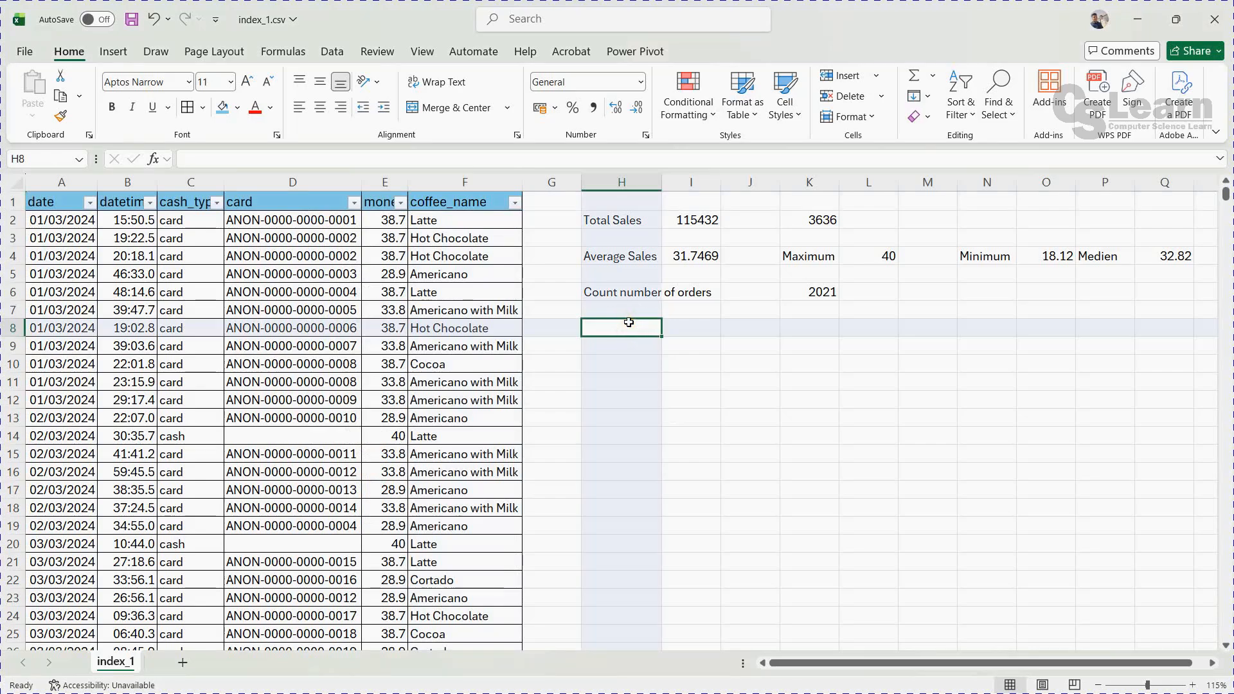
{"action": "type", "text": "Total sal"}
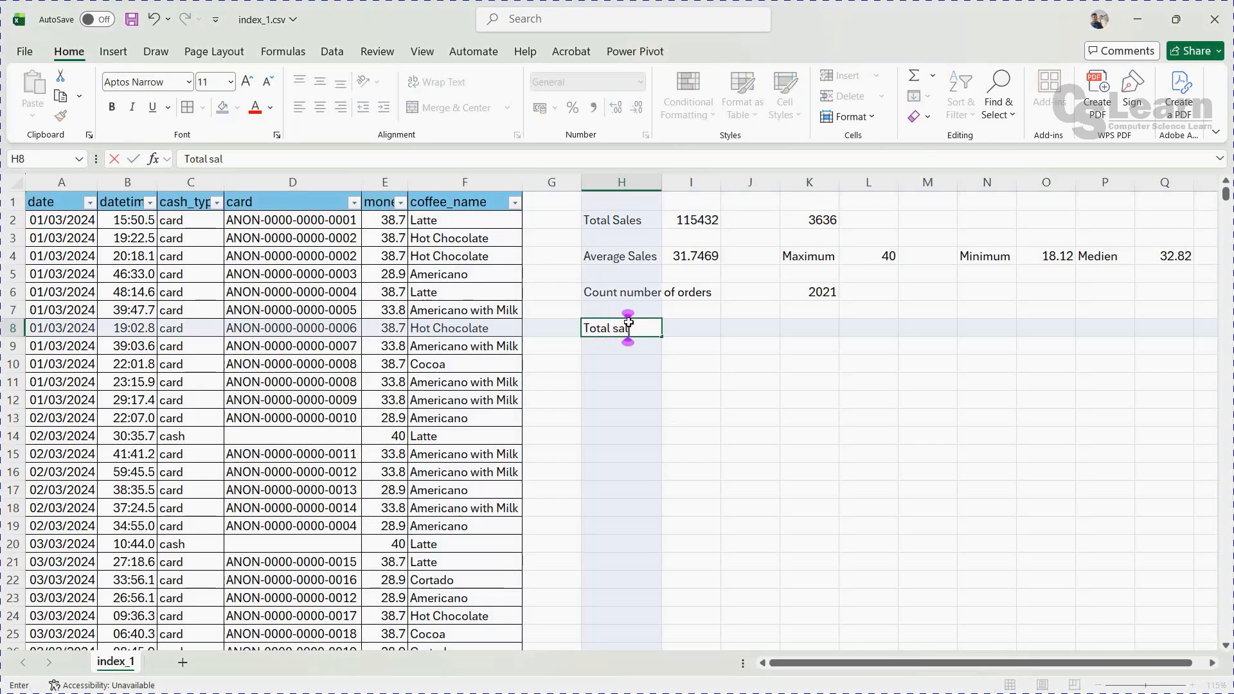
{"action": "type", "text": "es fot the catogary"}
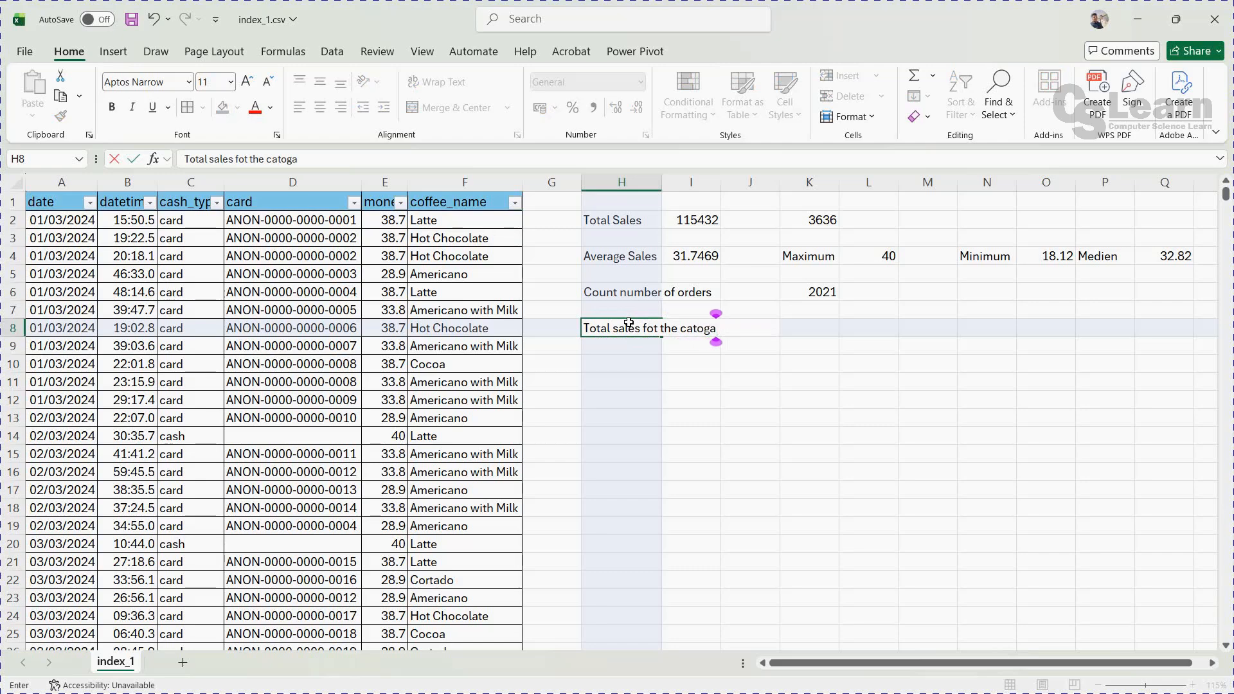
{"action": "key", "text": "Return"}
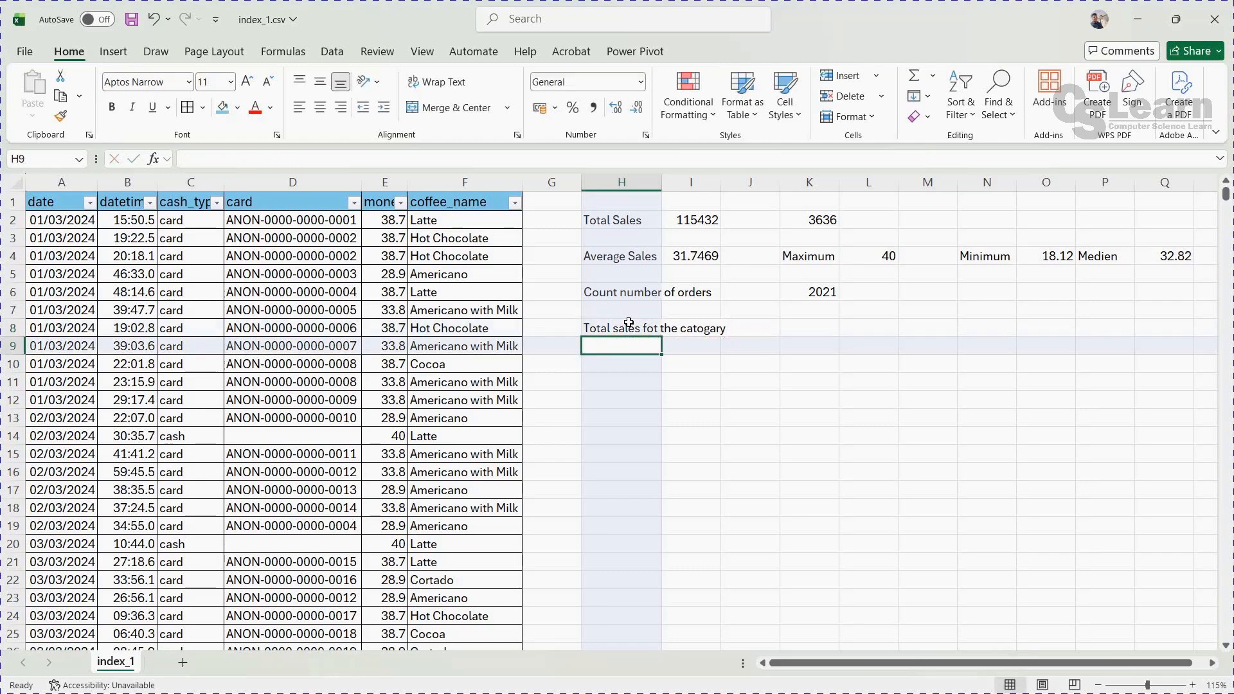
Step: Calculate the total cocoa sales in K8 with SUMIF, using column F as range, "cocoa" as criterion and column E as sum range
{"action": "key", "text": "Up"}
{"action": "key", "text": "Right"}
{"action": "key", "text": "Right"}
{"action": "key", "text": "Right"}
{"action": "type", "text": "="}
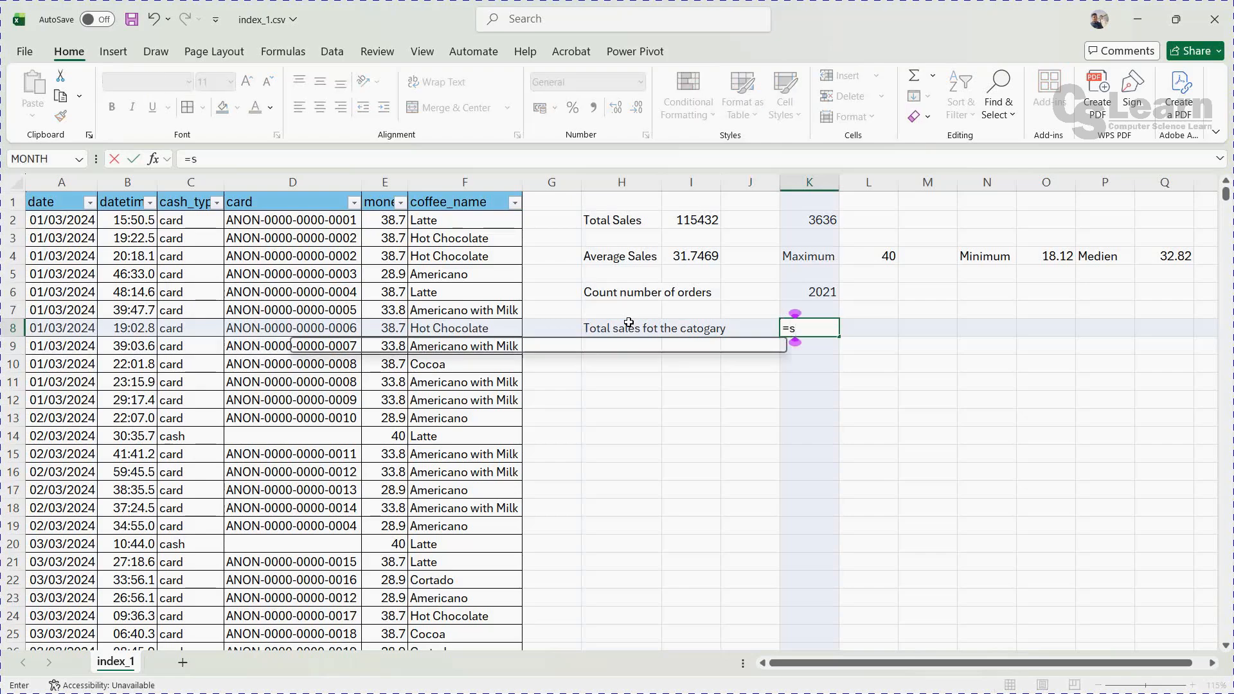
{"action": "type", "text": "sumo"}
{"action": "key", "text": "BackSpace"}
{"action": "type", "text": "if"}
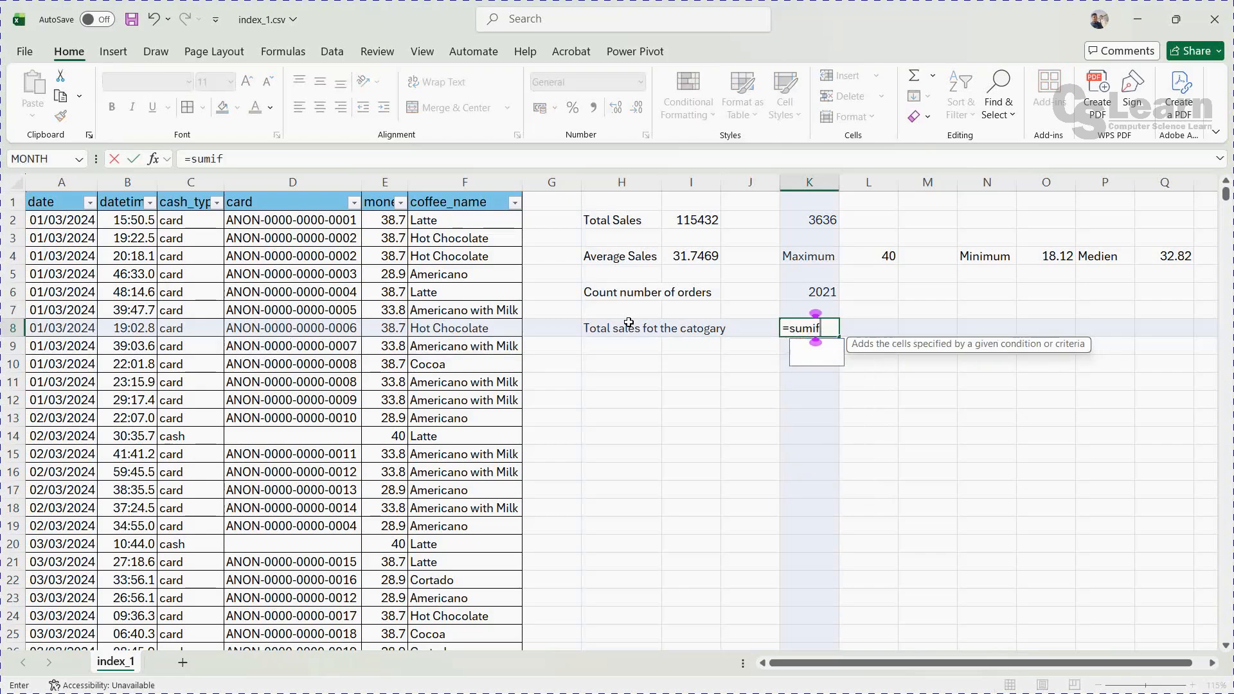
{"action": "key", "text": "Tab"}
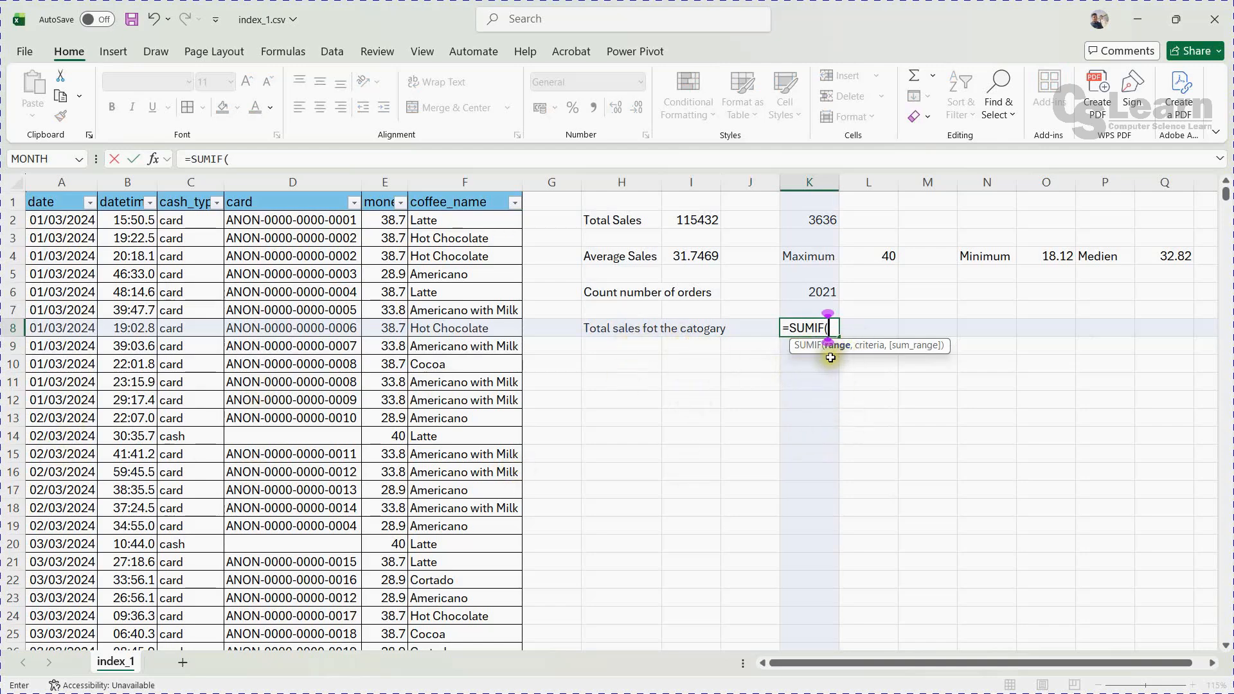
{"action": "left_click", "coordinate": [450, 180]}
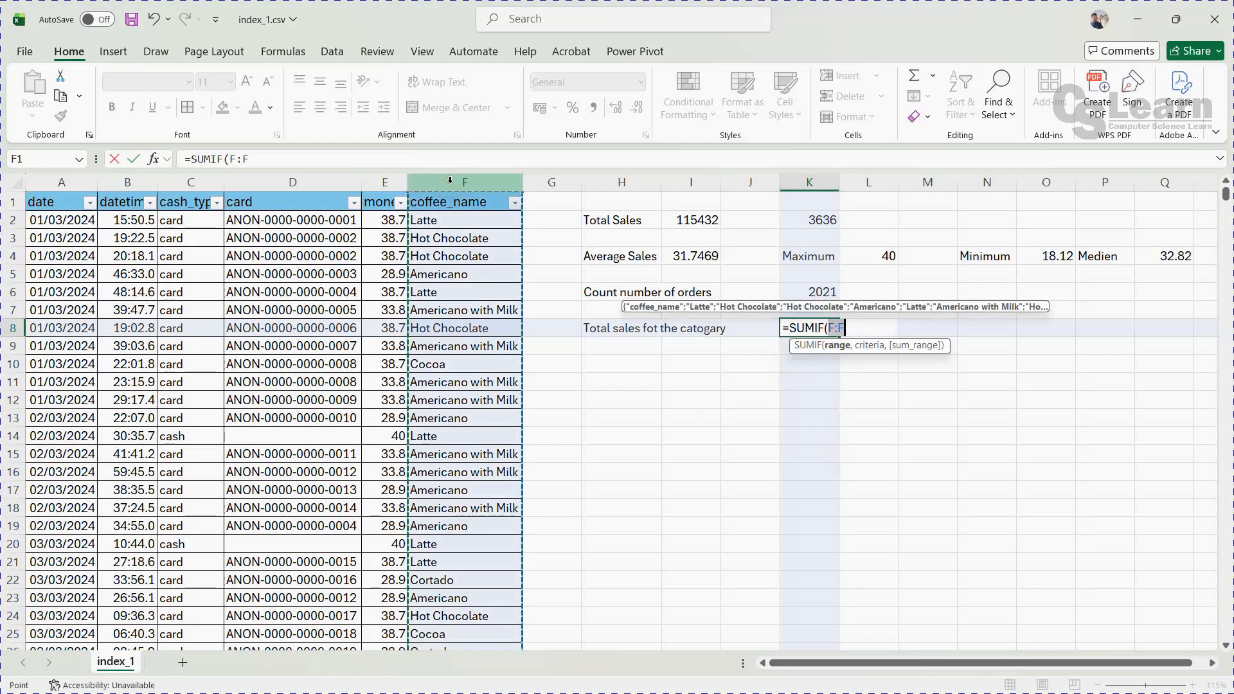
{"action": "type", "text": ","}
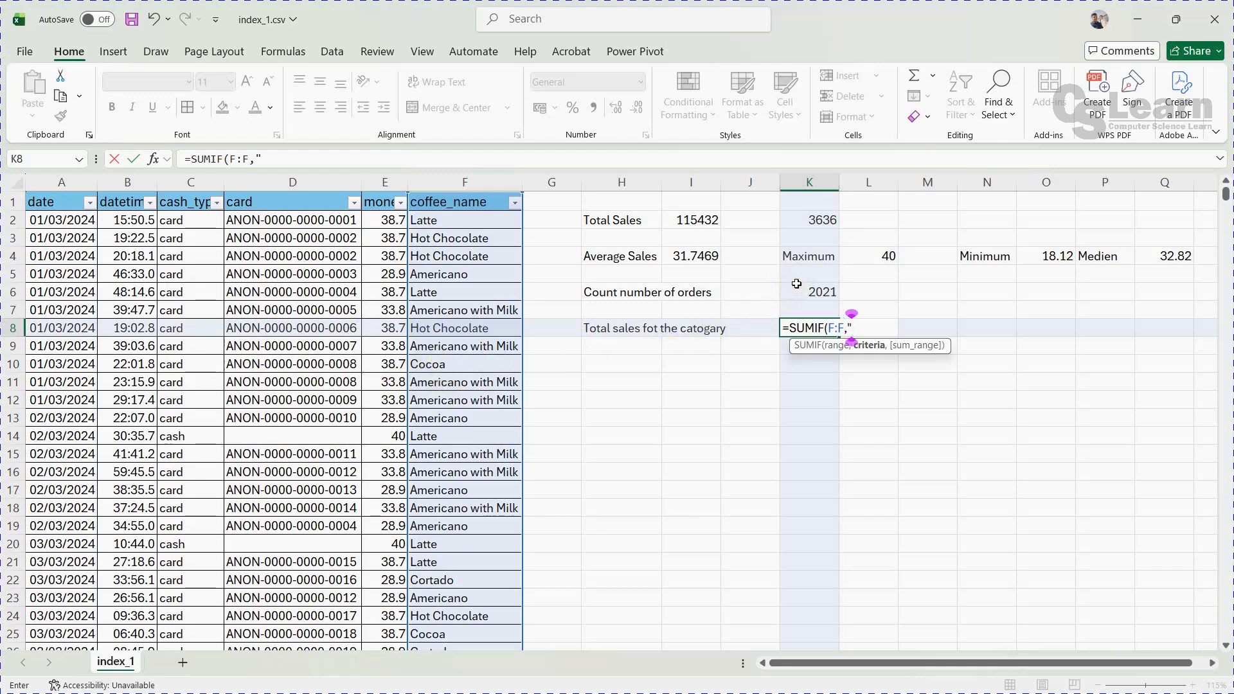
{"action": "type", "text": "cocoa"}
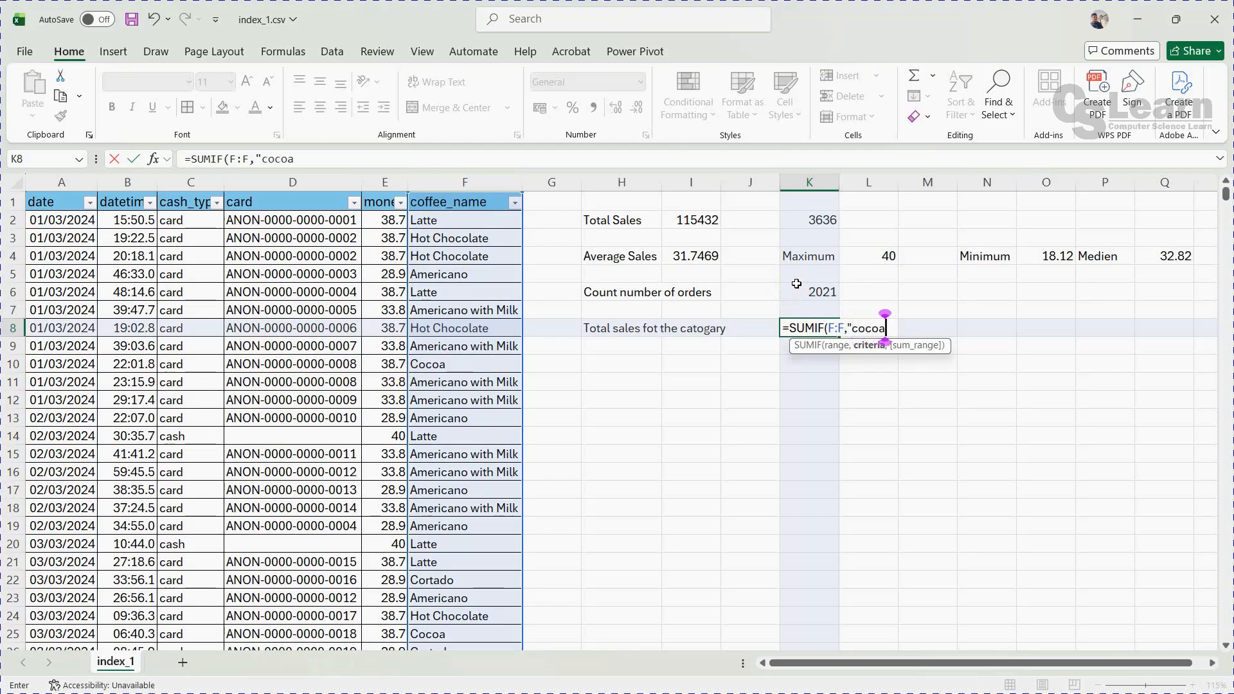
{"action": "type", "text": "\","}
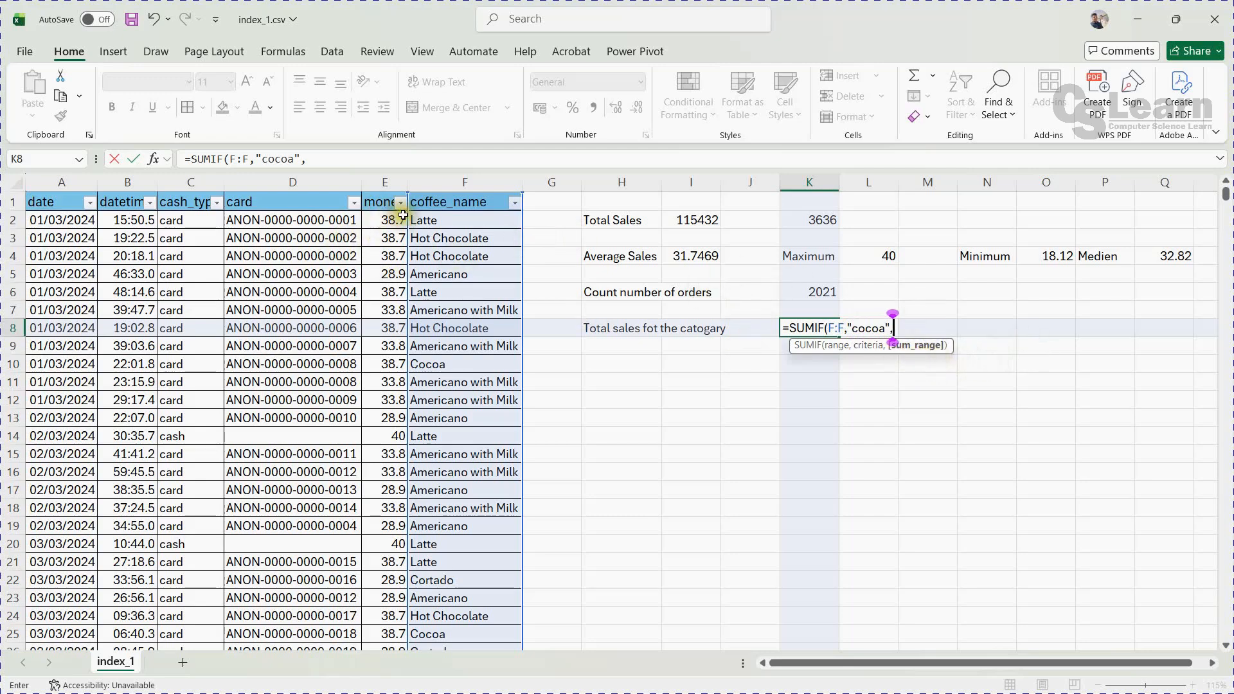
{"action": "left_click", "coordinate": [392, 181]}
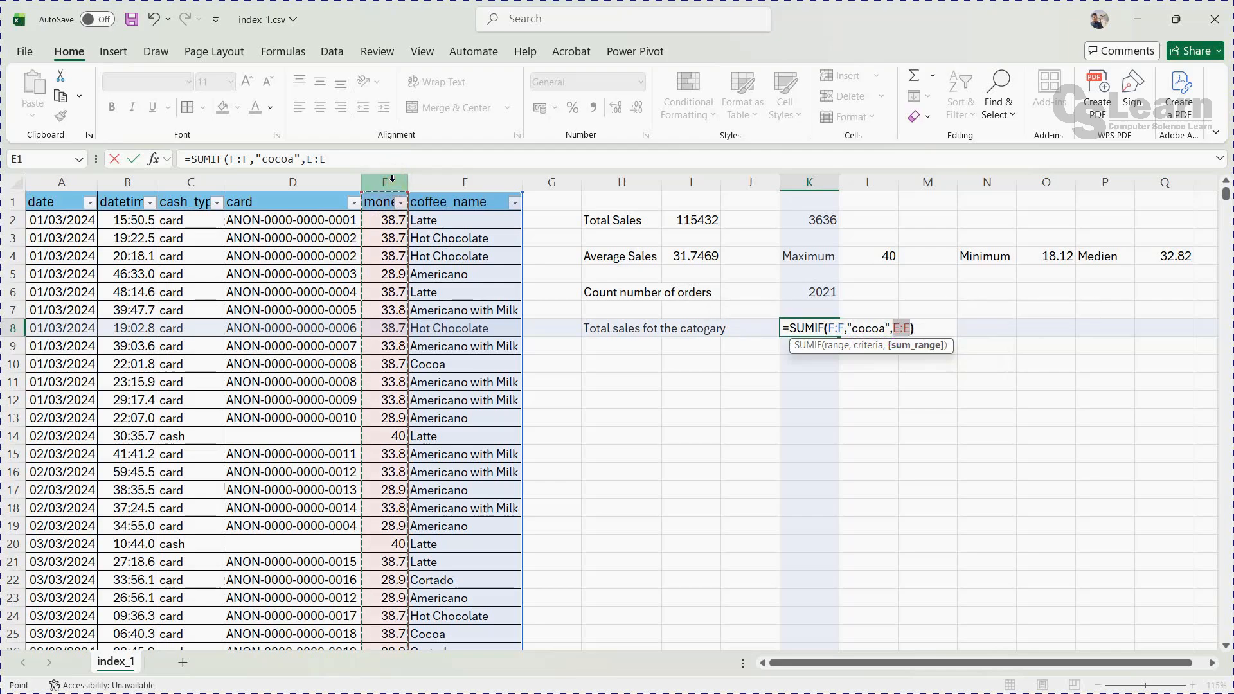
{"action": "key", "text": "Return"}
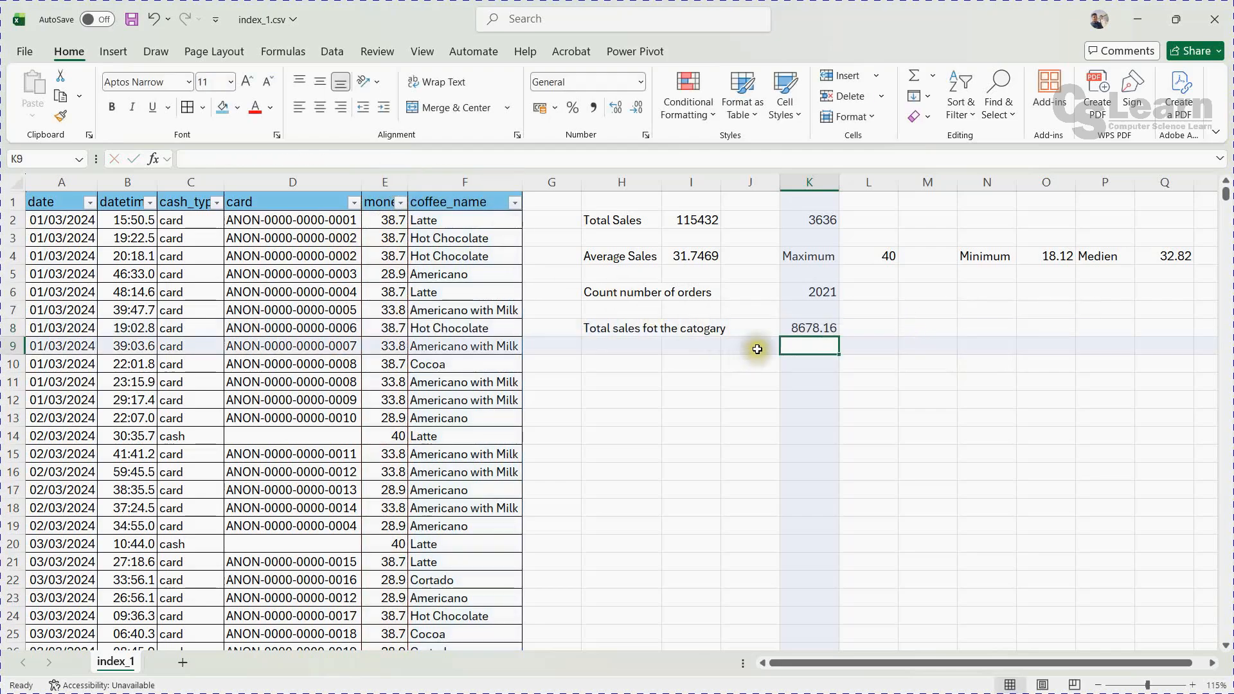
Step: Enter "Cocoa" in cell J8 beside the category total and auto-fit the width of column I
{"action": "left_click", "coordinate": [803, 329]}
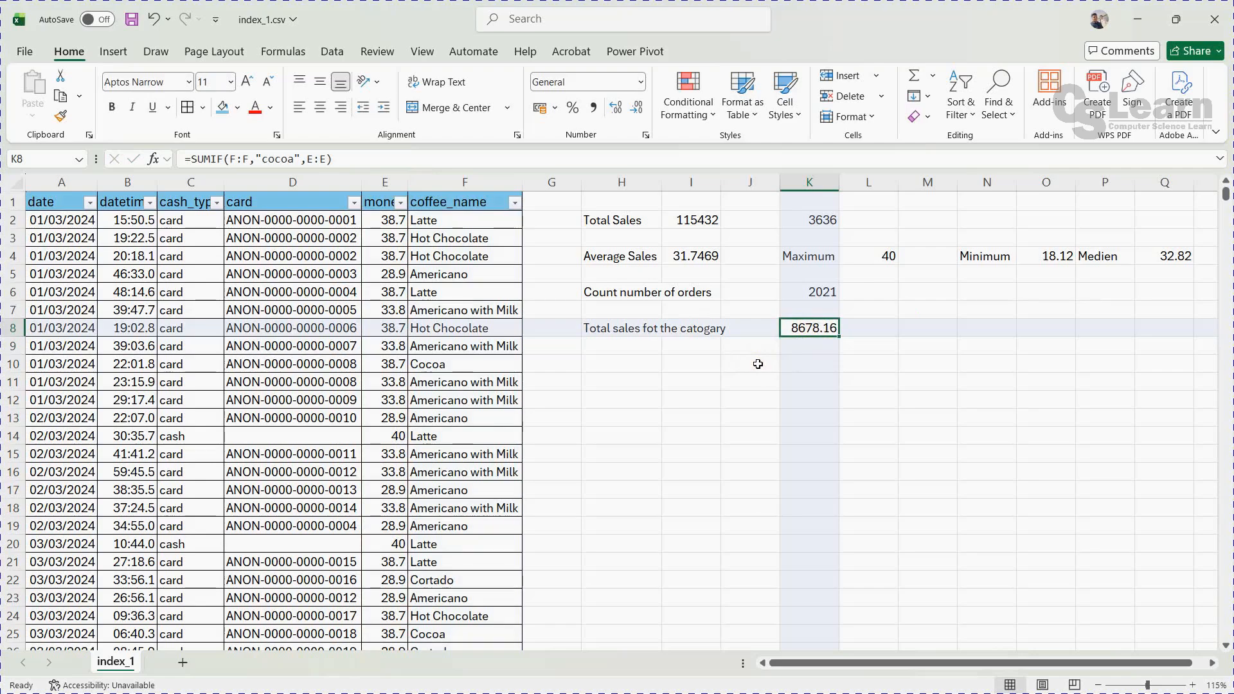
{"action": "key", "text": "Left"}
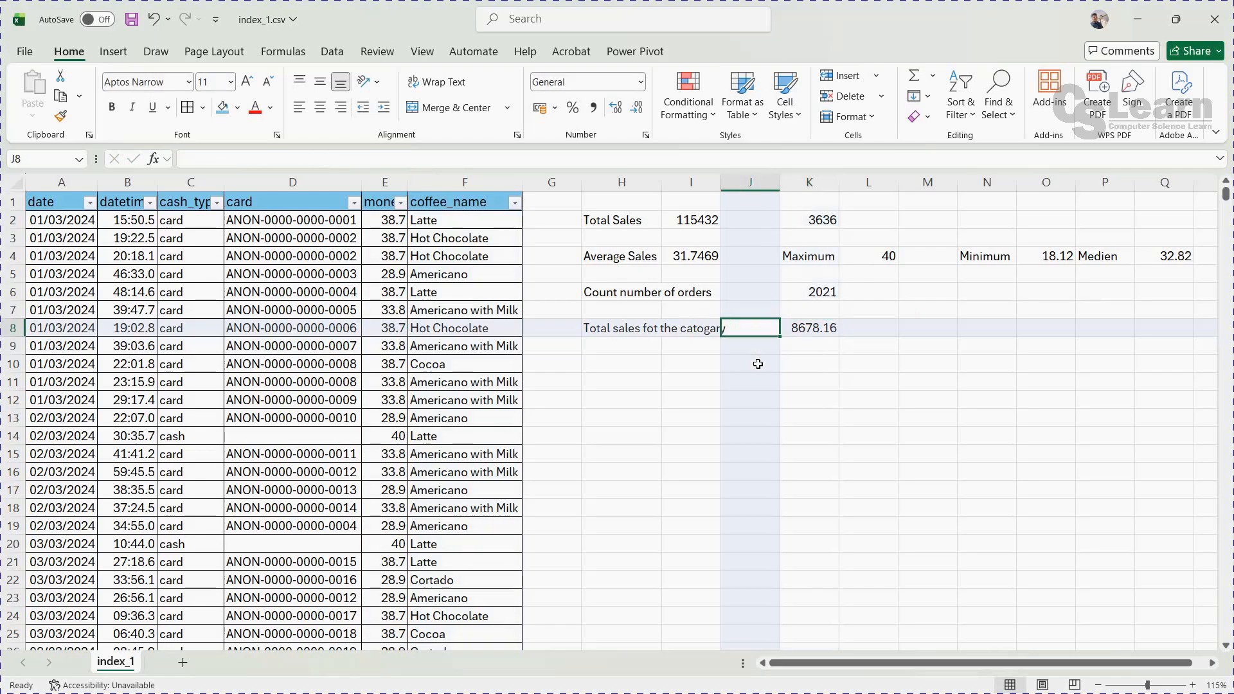
{"action": "type", "text": "Cocoa"}
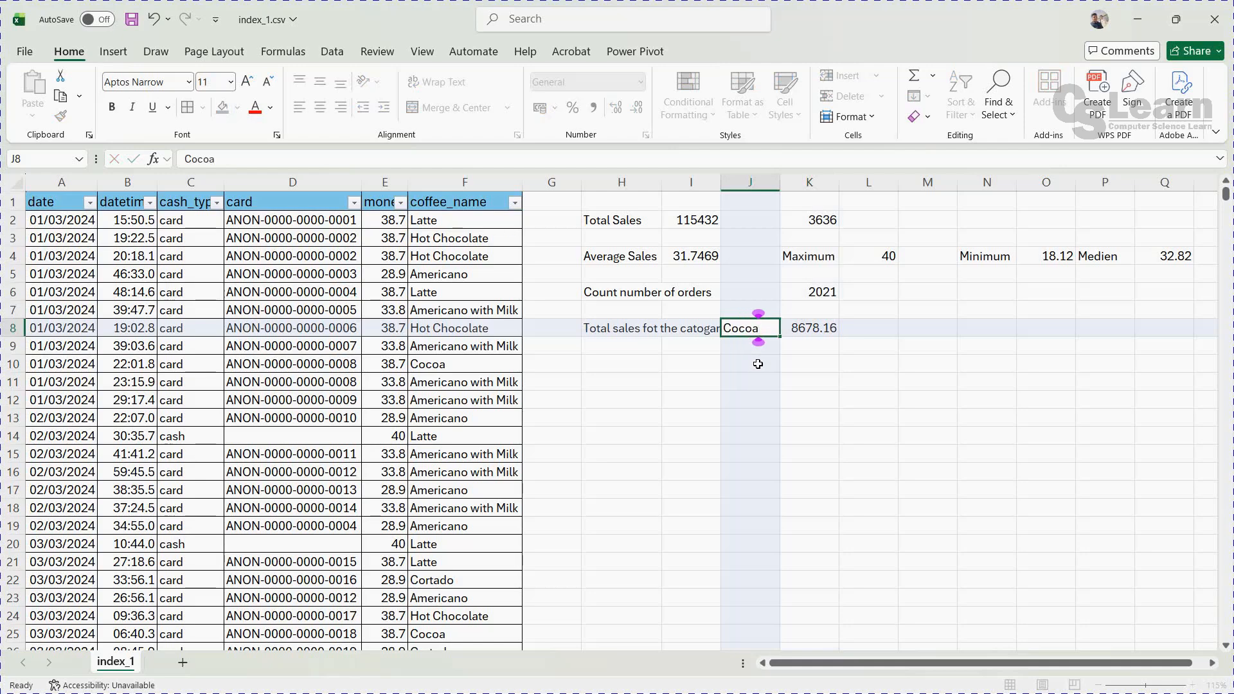
{"action": "key", "text": "Return"}
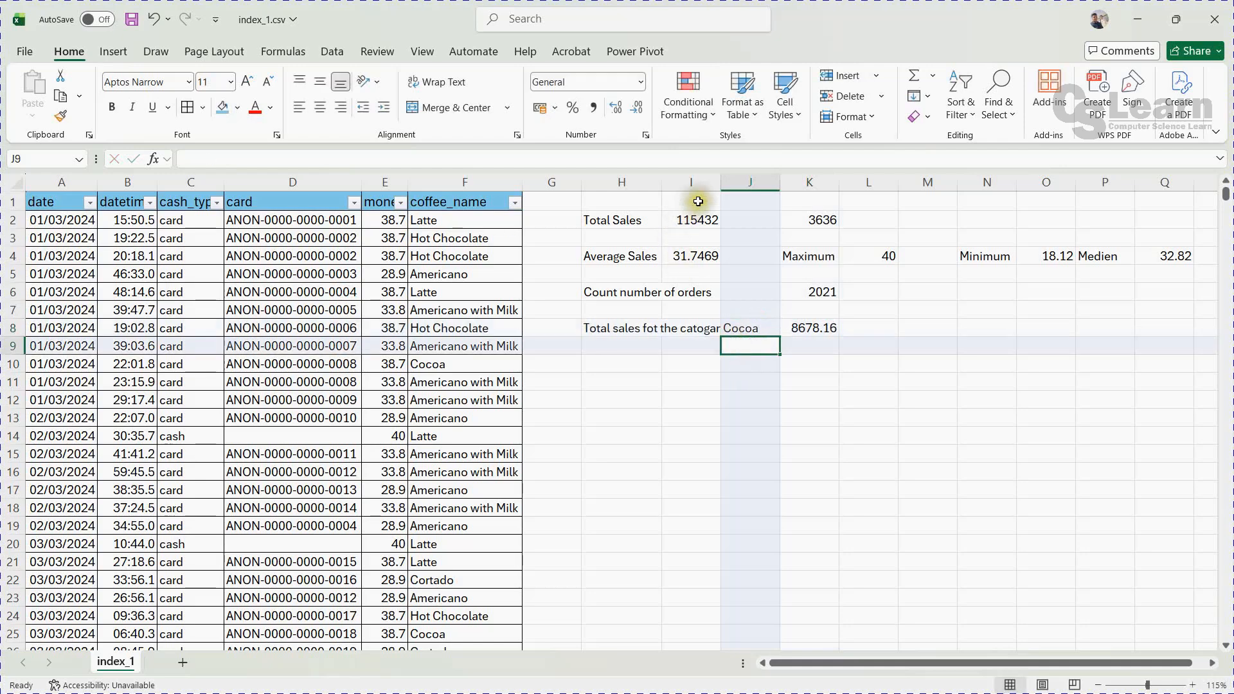
{"action": "double_click", "coordinate": [722, 182]}
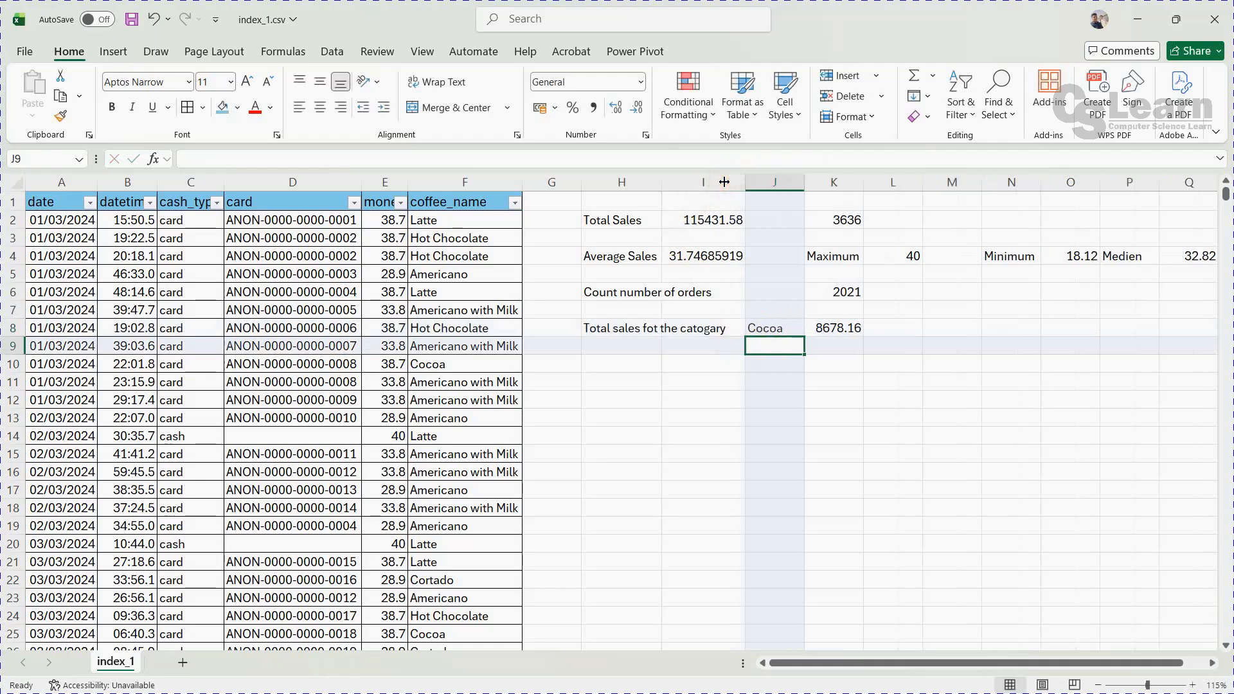
Step: Reword the label in H8 to "Total sales fot the Cocoa" and clear the separate category label in J8
{"action": "double_click", "coordinate": [703, 328]}
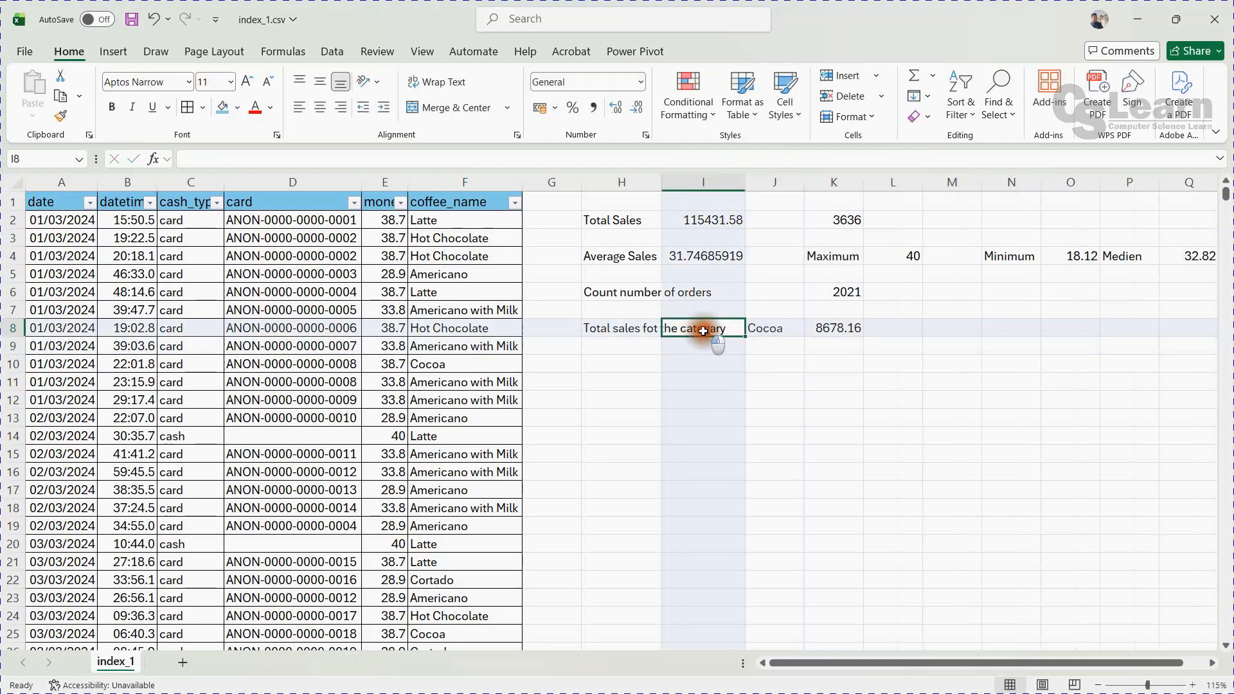
{"action": "left_click", "coordinate": [633, 329]}
{"action": "double_click", "coordinate": [646, 327]}
{"action": "key", "text": "Right"}
{"action": "key", "text": "Right"}
{"action": "key", "text": "Right"}
{"action": "key", "text": "Right"}
{"action": "key", "text": "Right"}
{"action": "key", "text": "Right"}
{"action": "key", "text": "Right"}
{"action": "key", "text": "shift+Right"}
{"action": "key", "text": "shift+Right"}
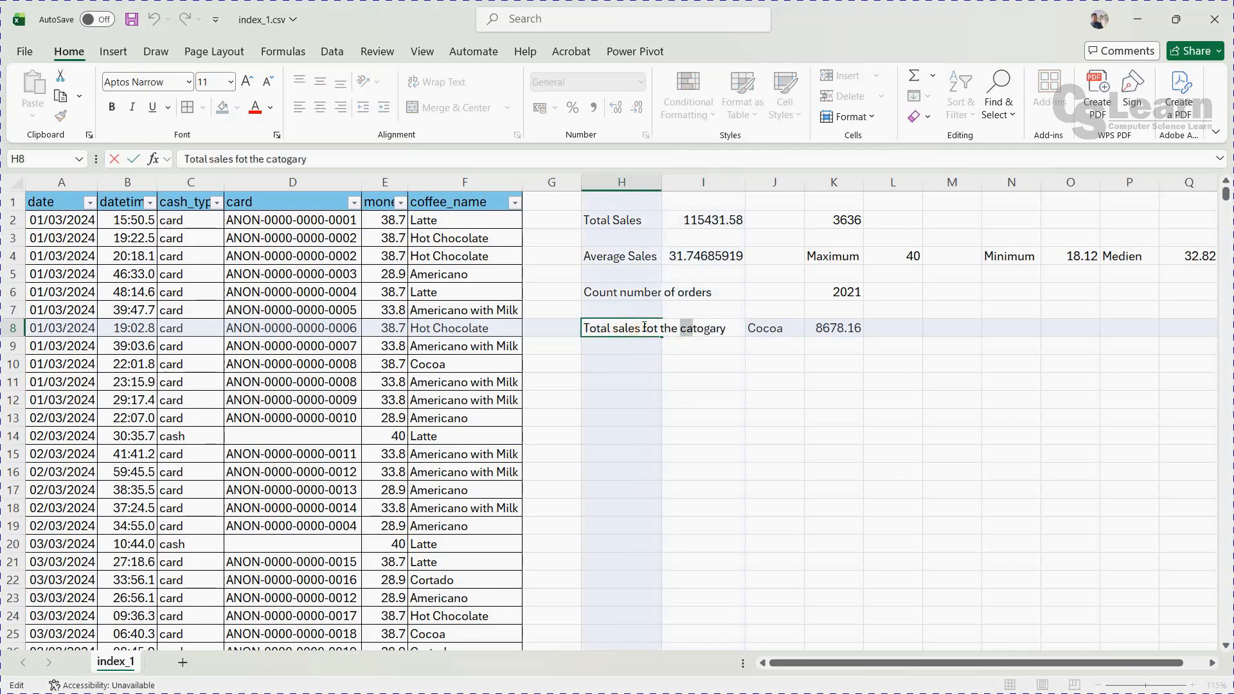
{"action": "key", "text": "shift+Right"}
{"action": "key", "text": "shift+Right"}
{"action": "key", "text": "shift+Right"}
{"action": "key", "text": "shift+Right"}
{"action": "key", "text": "shift+Right"}
{"action": "key", "text": "shift+Right"}
{"action": "type", "text": "Cocoa"}
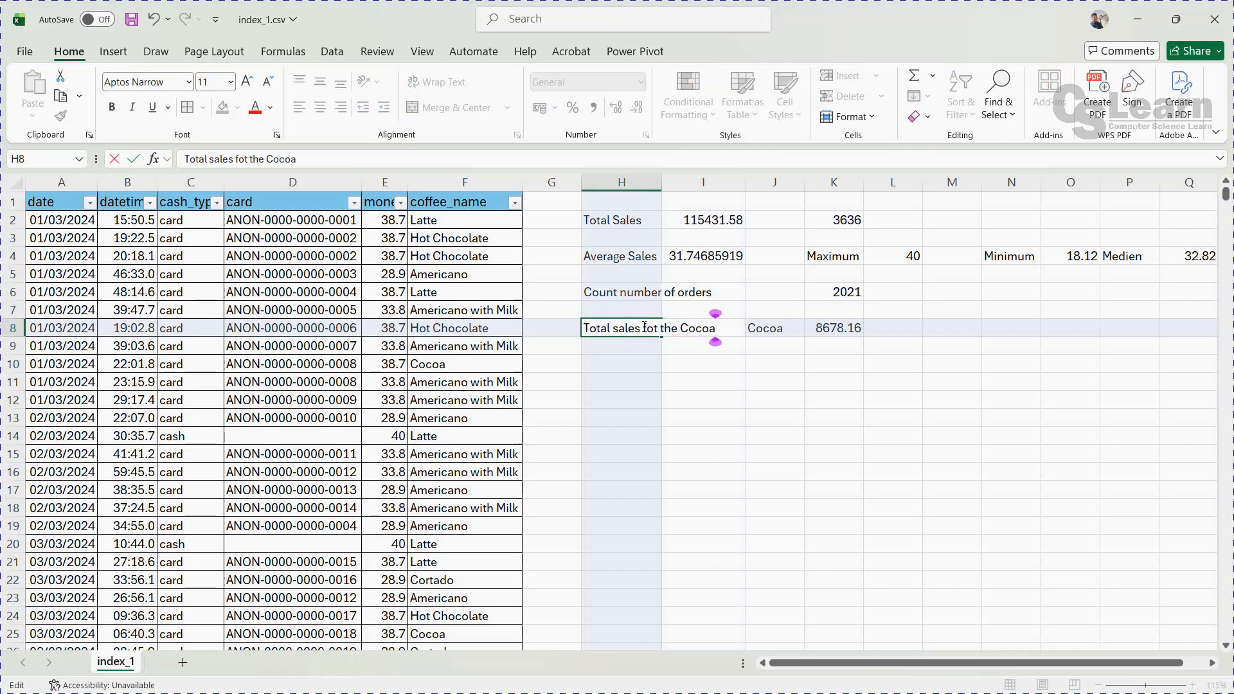
{"action": "key", "text": "Tab"}
{"action": "key", "text": "Tab"}
{"action": "key", "text": "Delete"}
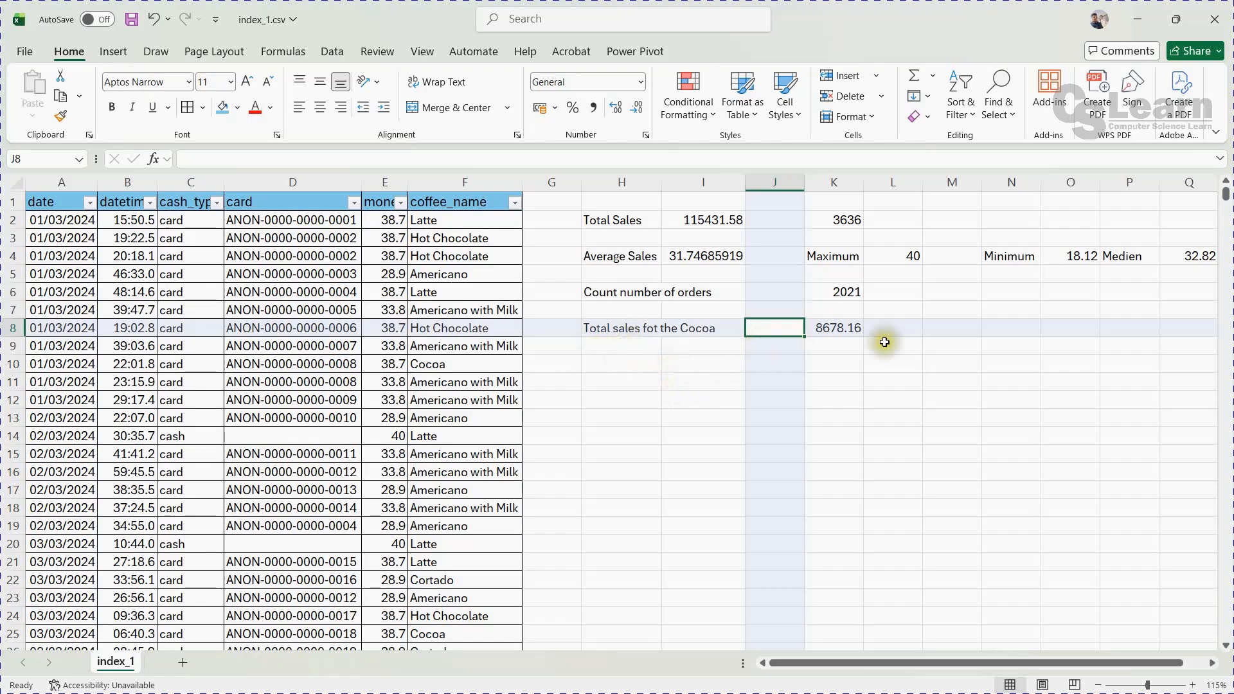
Step: Enter the label "count" in cell M8, in the same row as the cocoa sales total
{"action": "left_click", "coordinate": [839, 329]}
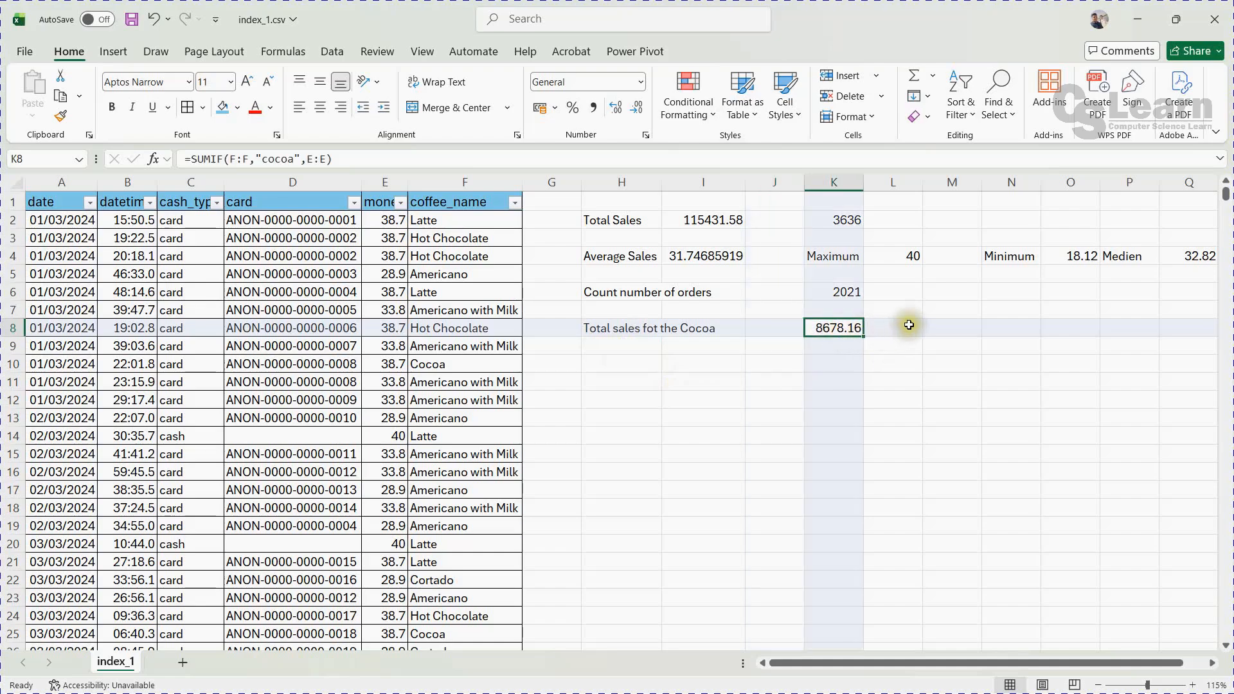
{"action": "left_click", "coordinate": [929, 329]}
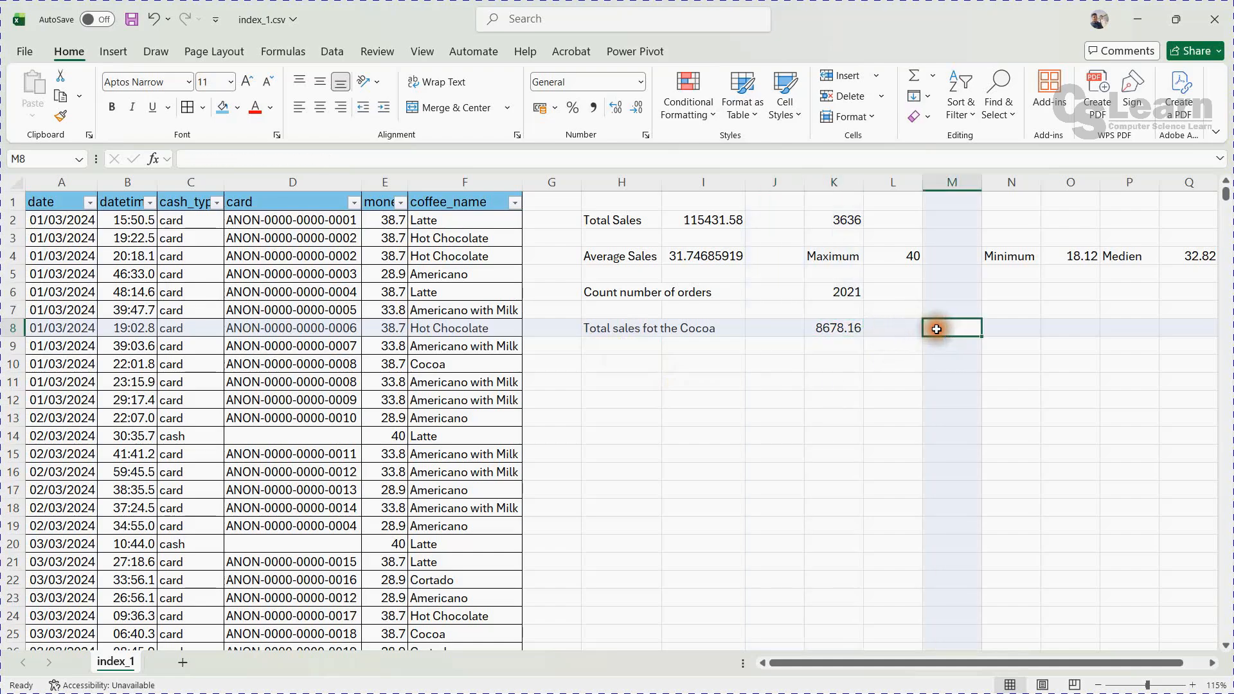
{"action": "type", "text": "count"}
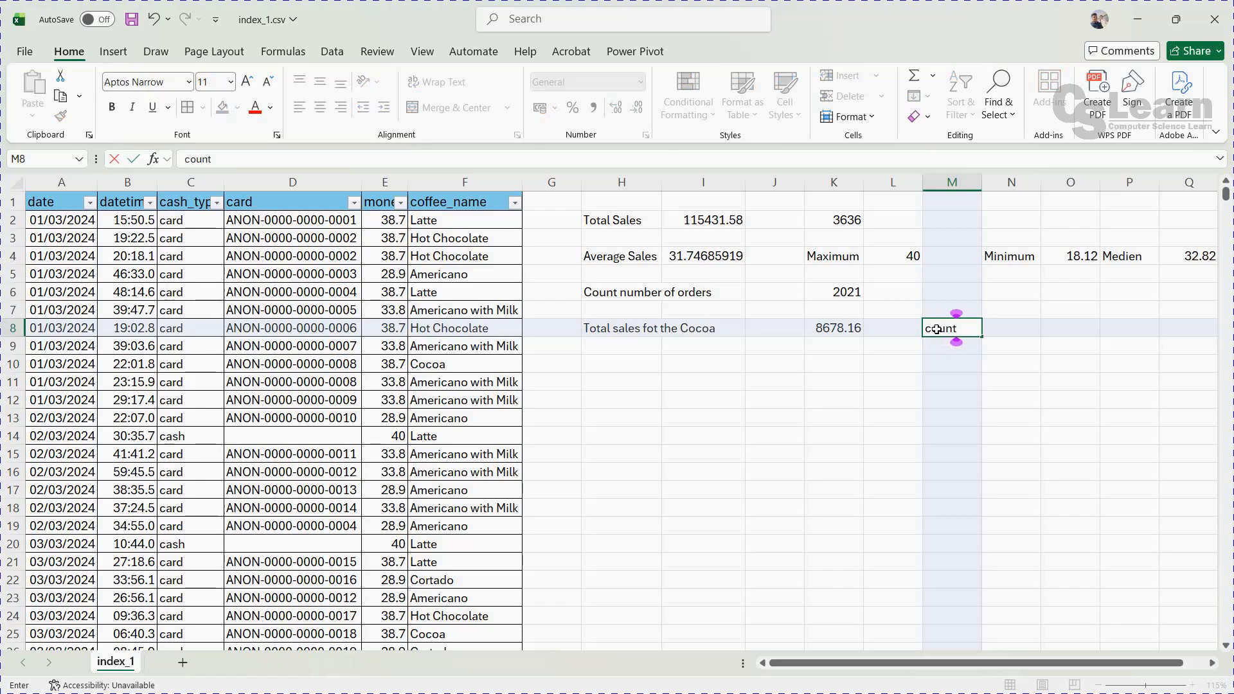
{"action": "key", "text": "Tab"}
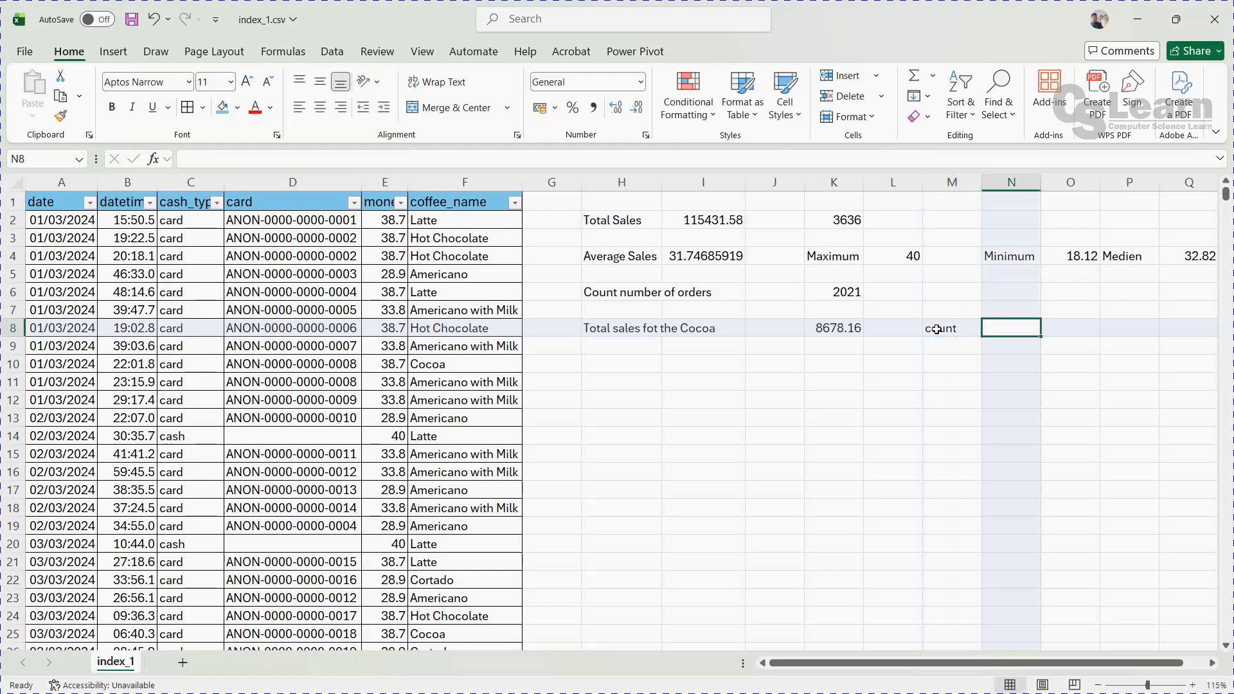
Step: Count the cocoa orders in N8 with COUNTIF, using column F as range and "cocoa" as criterion
{"action": "type", "text": "="}
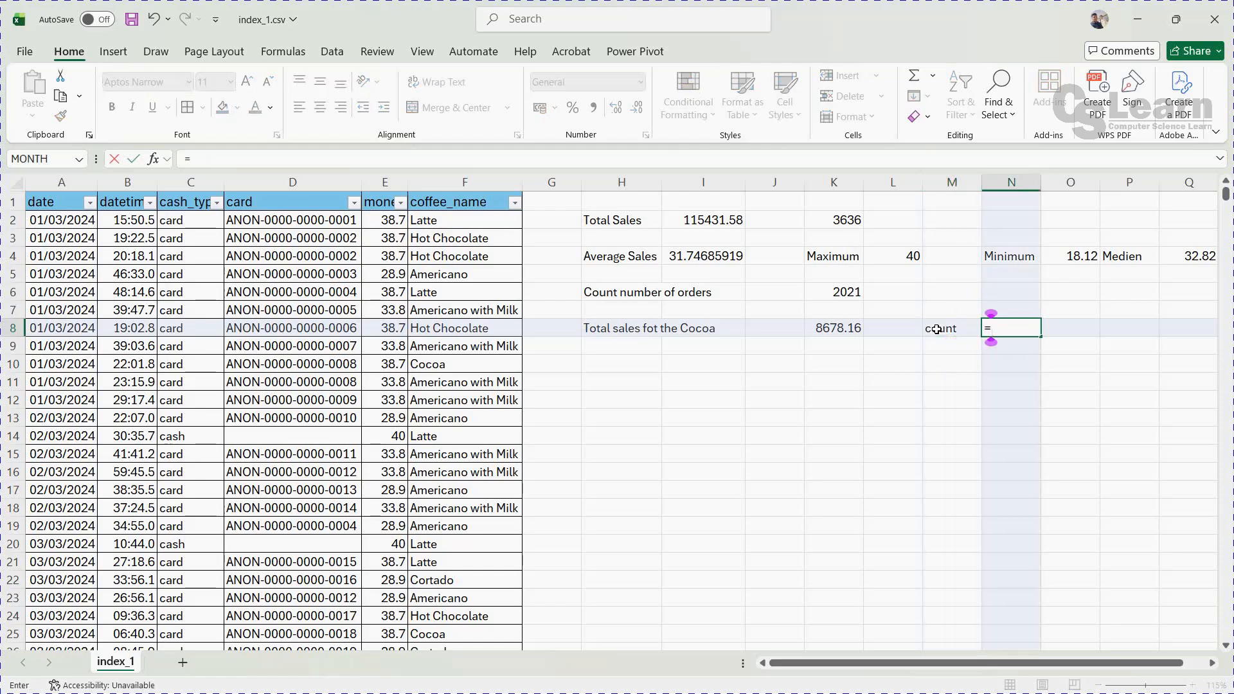
{"action": "type", "text": "cou"}
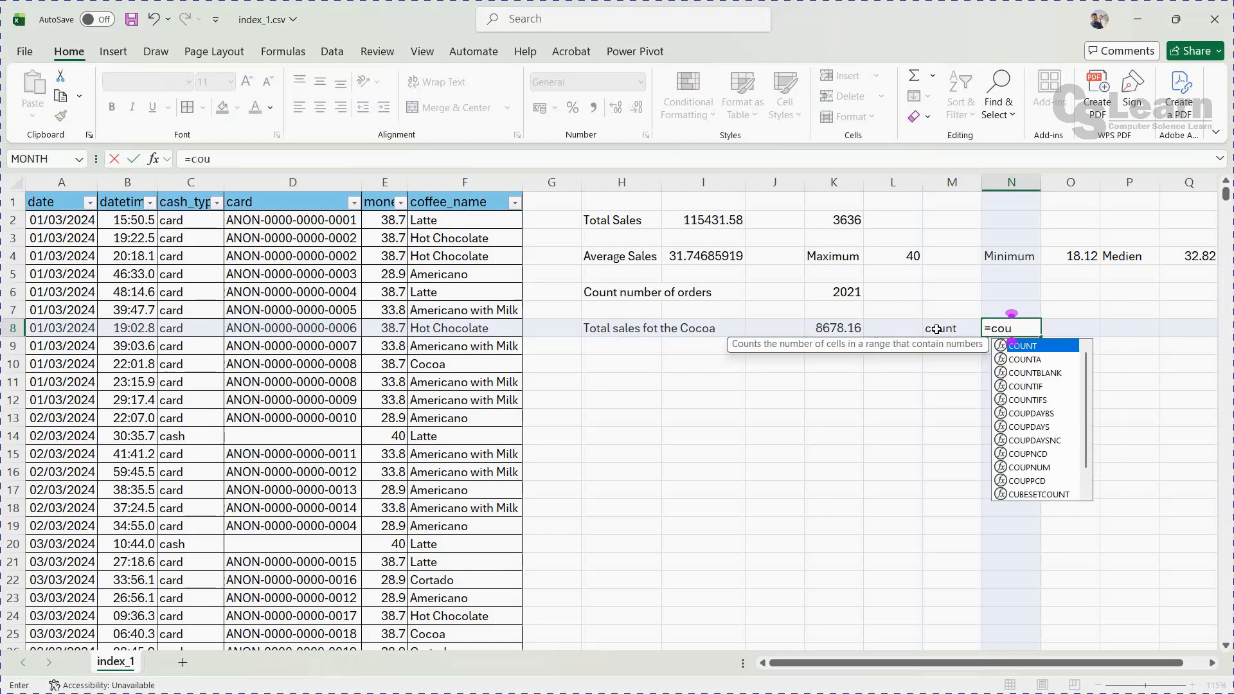
{"action": "type", "text": "ntif"}
{"action": "key", "text": "Tab"}
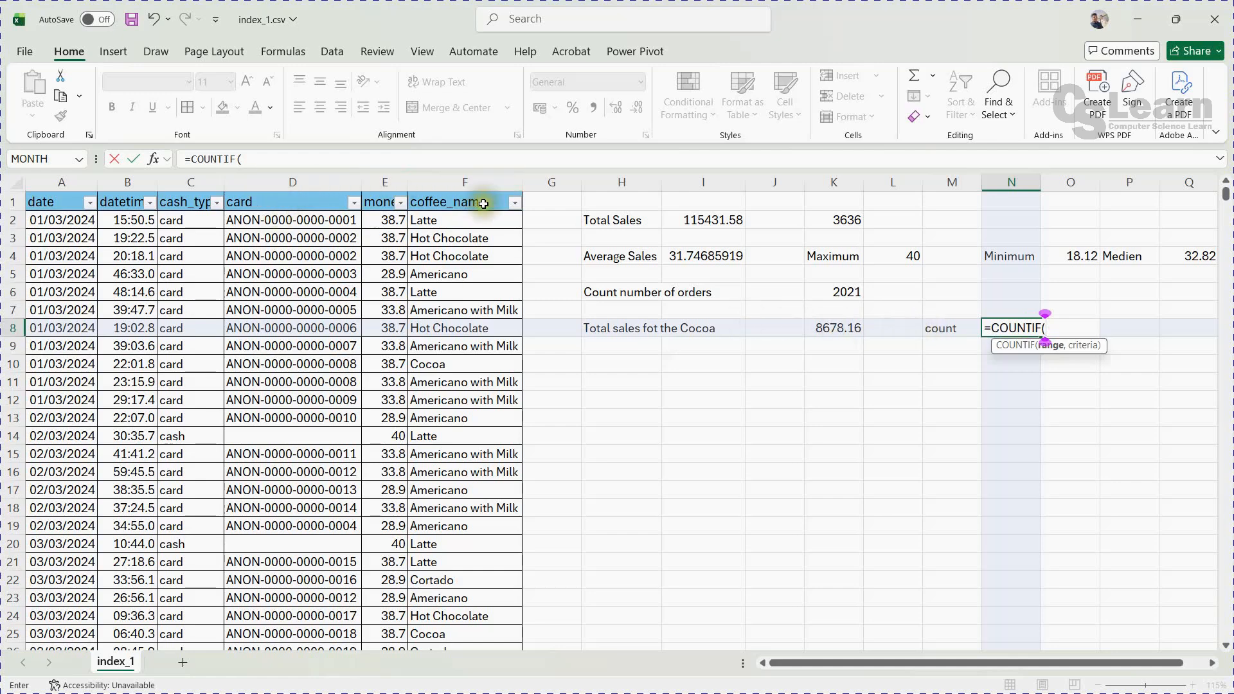
{"action": "left_click", "coordinate": [464, 185]}
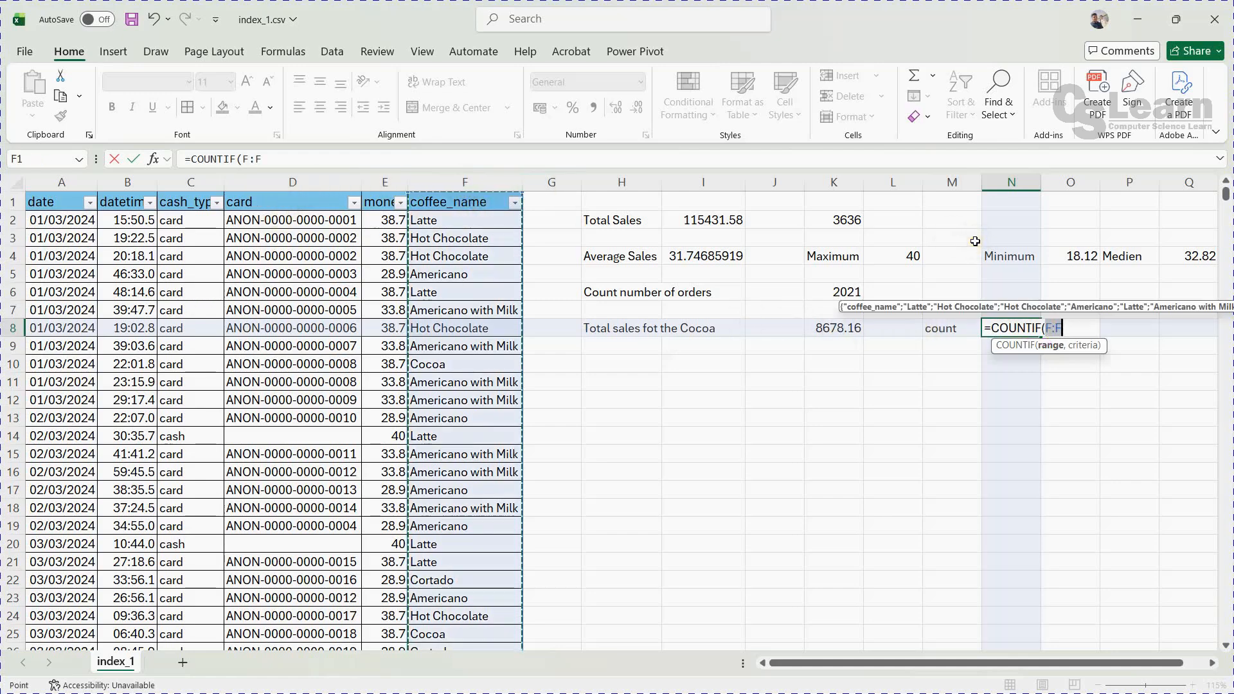
{"action": "type", "text": ",\"cocoa"}
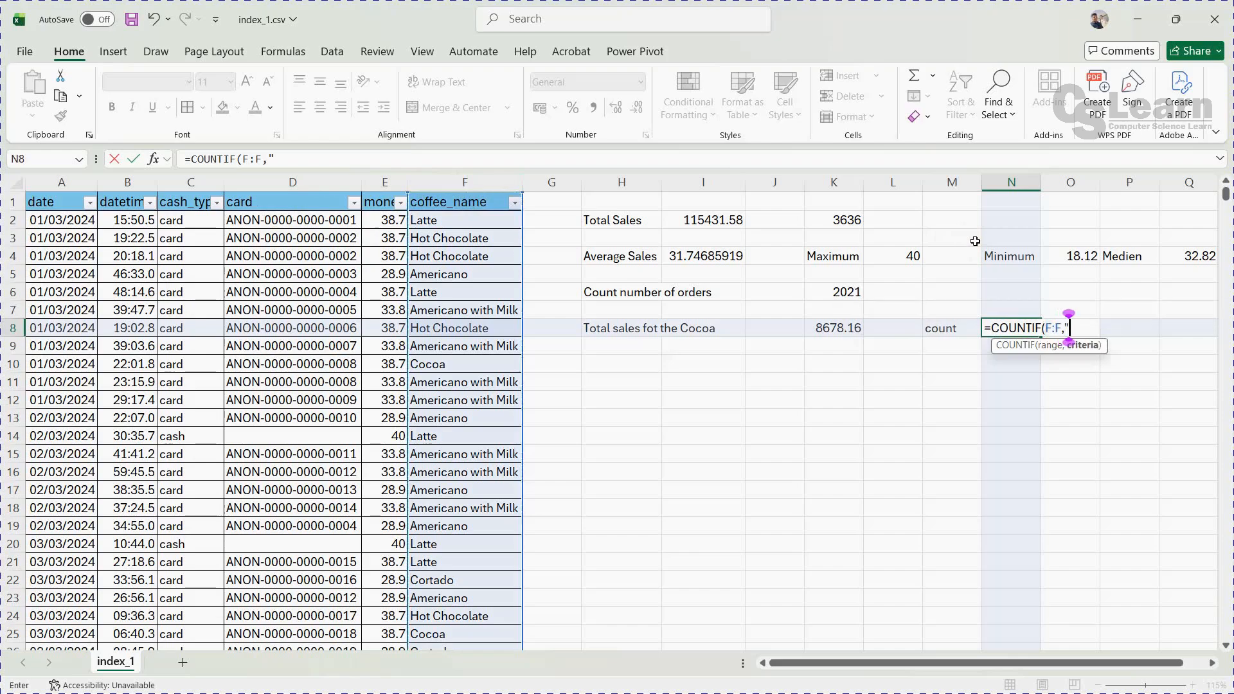
{"action": "type", "text": "\""}
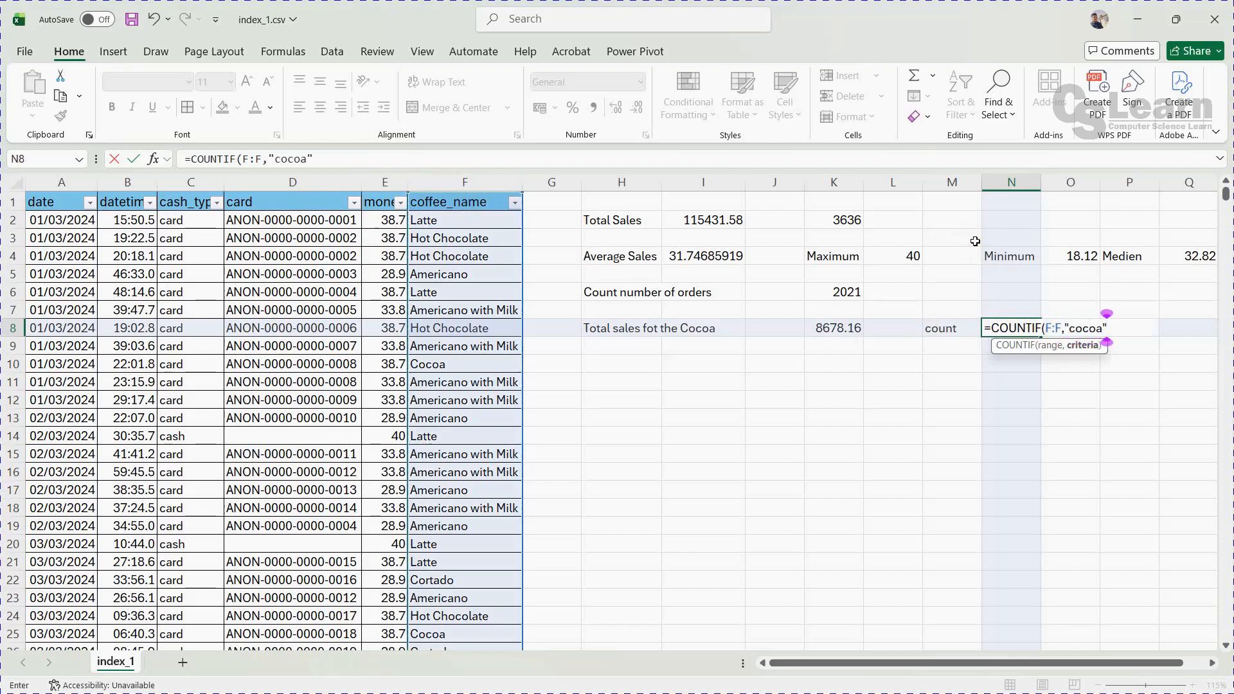
{"action": "key", "text": "Return"}
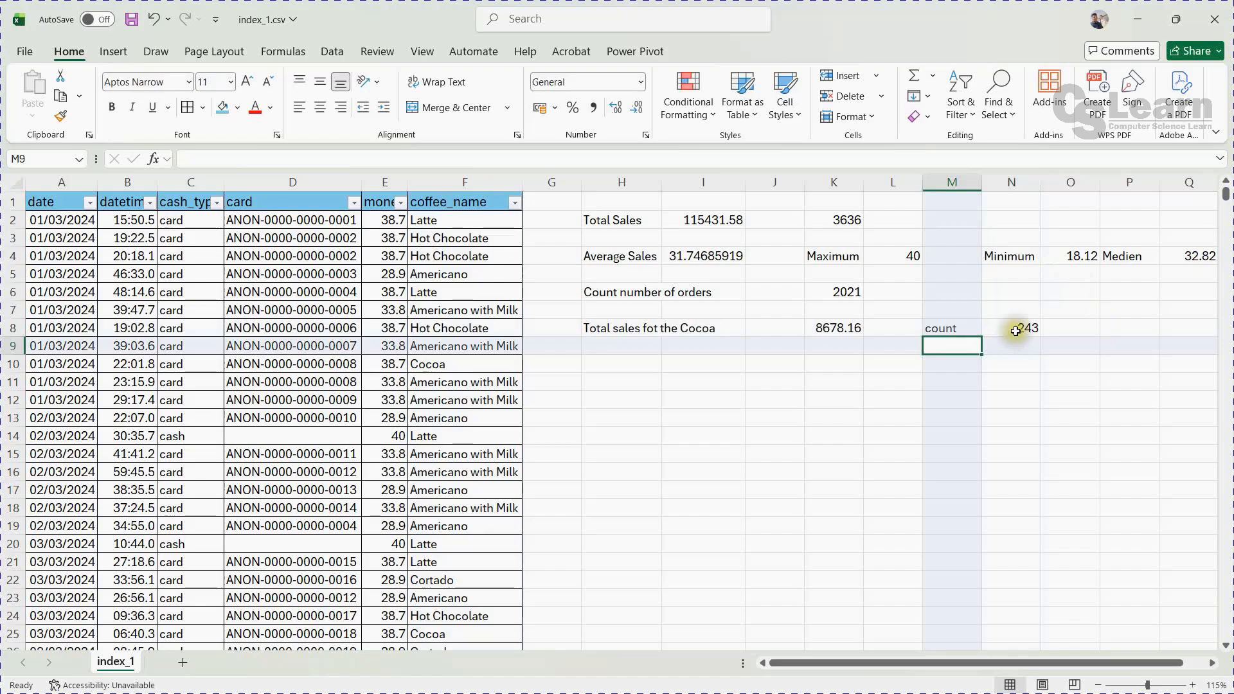
Step: Compare the COUNTIF formula in N8 with the SUMIF formula in K8
{"action": "left_click", "coordinate": [1020, 329]}
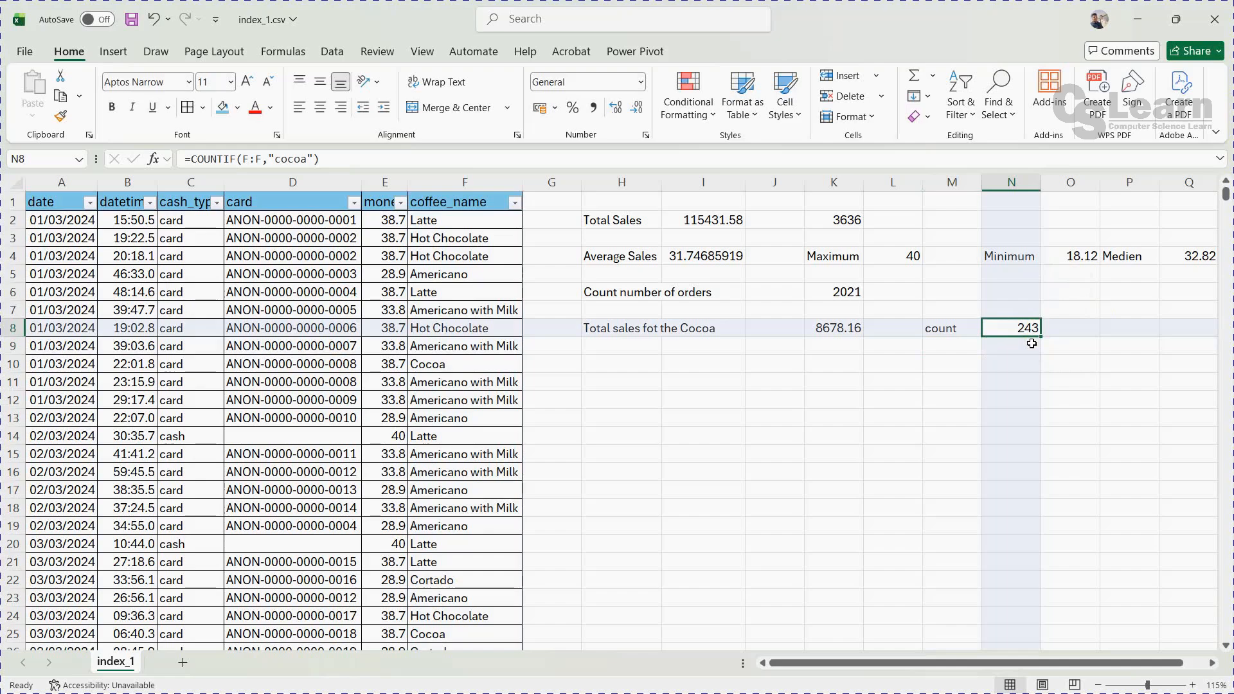
{"action": "key", "text": "Left"}
{"action": "key", "text": "Right"}
{"action": "key", "text": "Left"}
{"action": "key", "text": "Left"}
{"action": "key", "text": "Left"}
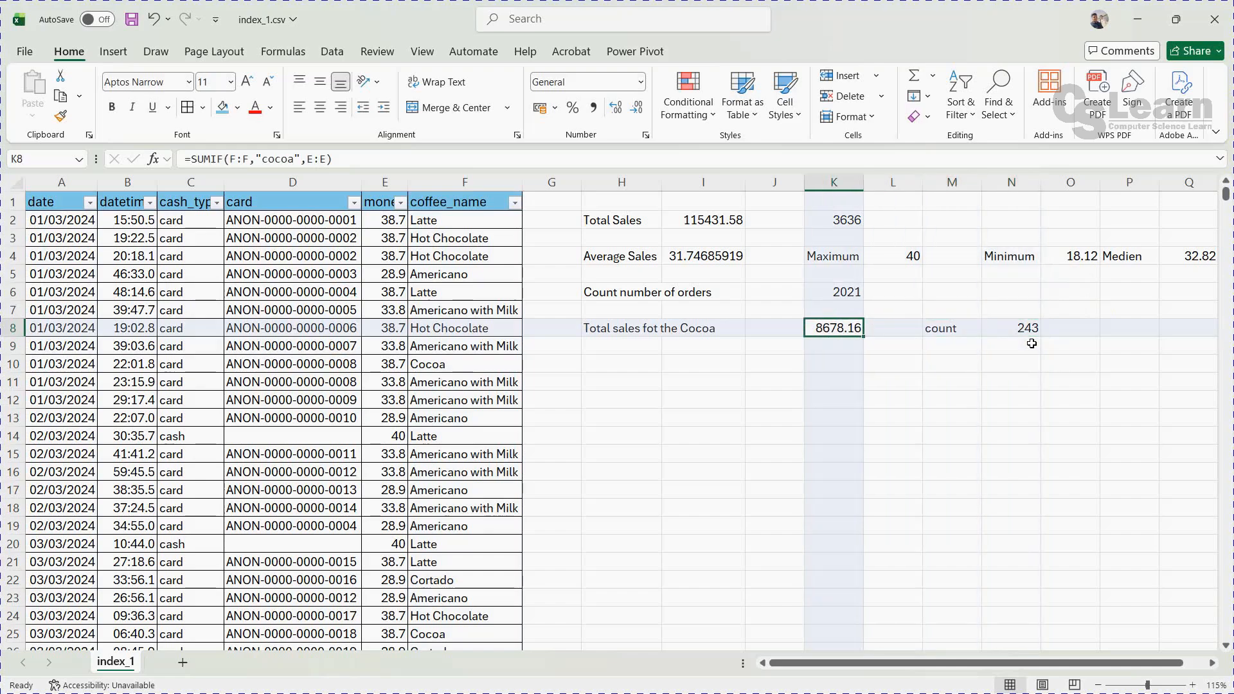
{"action": "key", "text": "Down"}
{"action": "key", "text": "Down"}
{"action": "key", "text": "Left"}
{"action": "key", "text": "Left"}
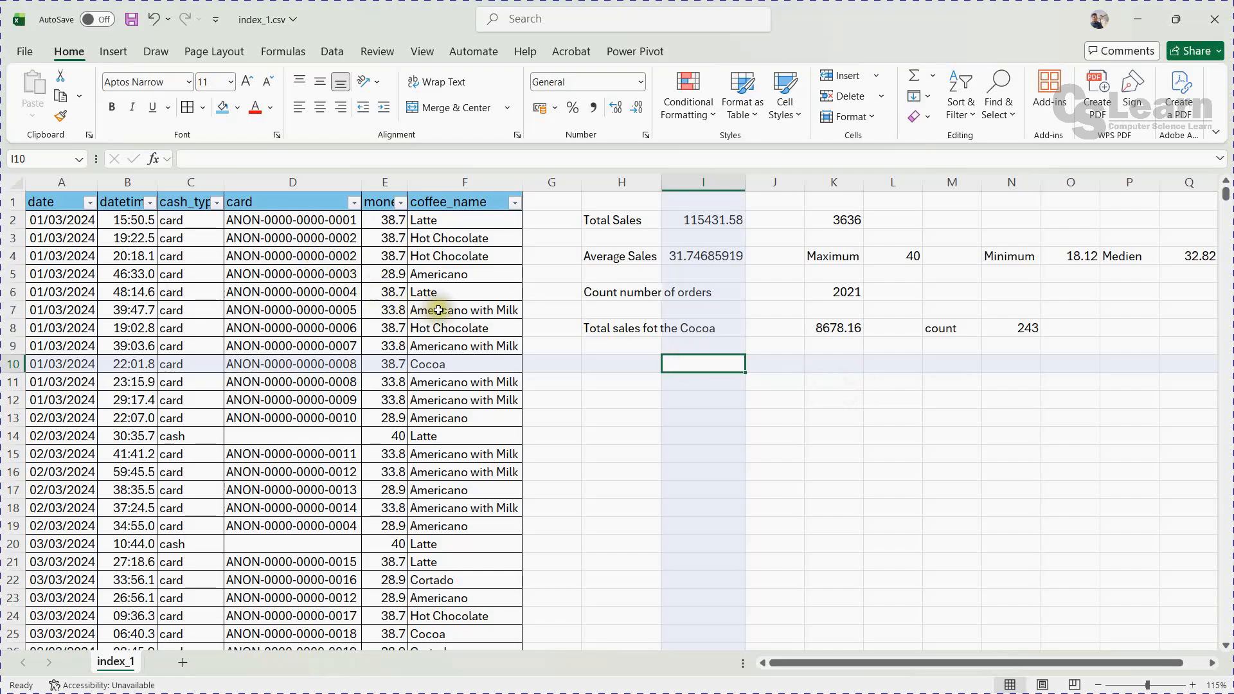
Step: Compare the Latte orders in F2 and F6 and check the sale amount in E2
{"action": "left_click", "coordinate": [425, 221]}
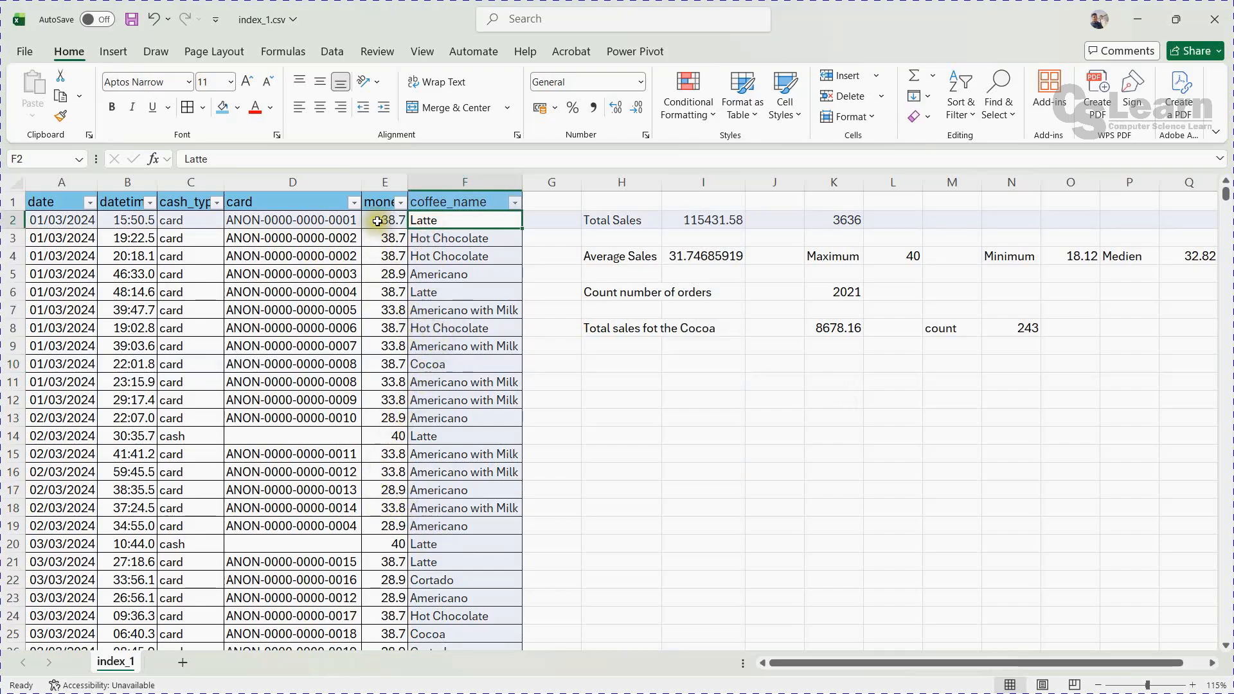
{"action": "left_click", "coordinate": [430, 294]}
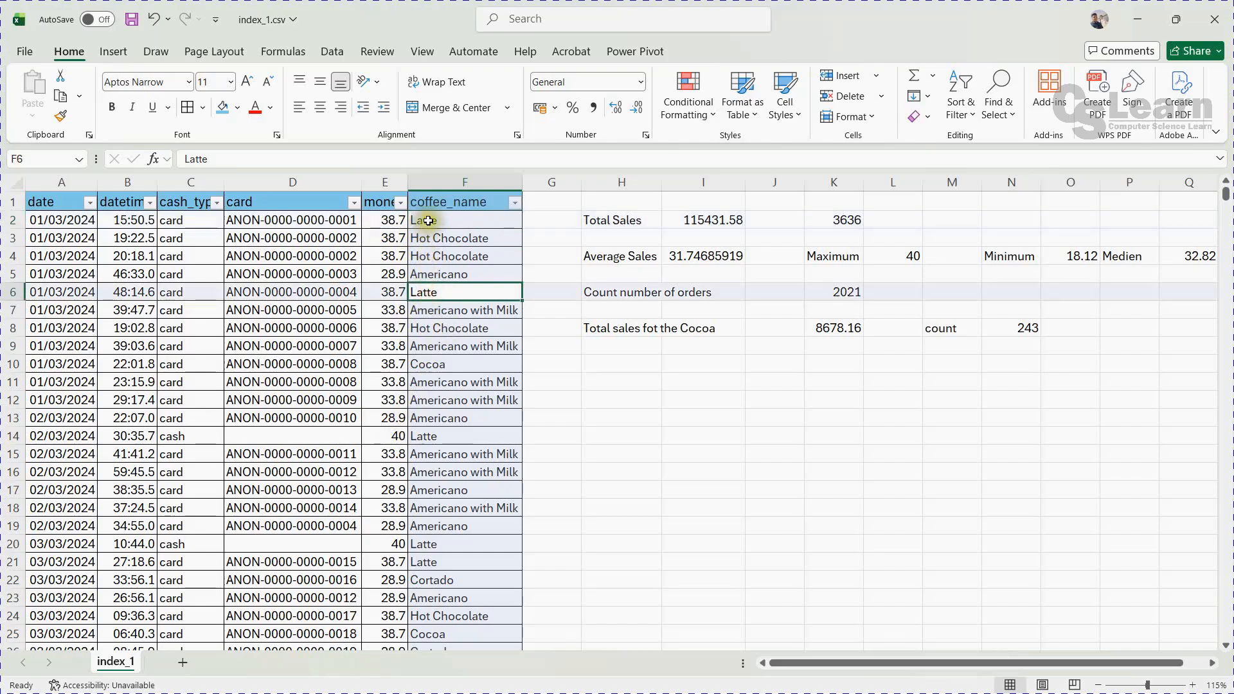
{"action": "left_click", "coordinate": [428, 222]}
{"action": "left_click", "coordinate": [425, 300]}
{"action": "left_click", "coordinate": [426, 220]}
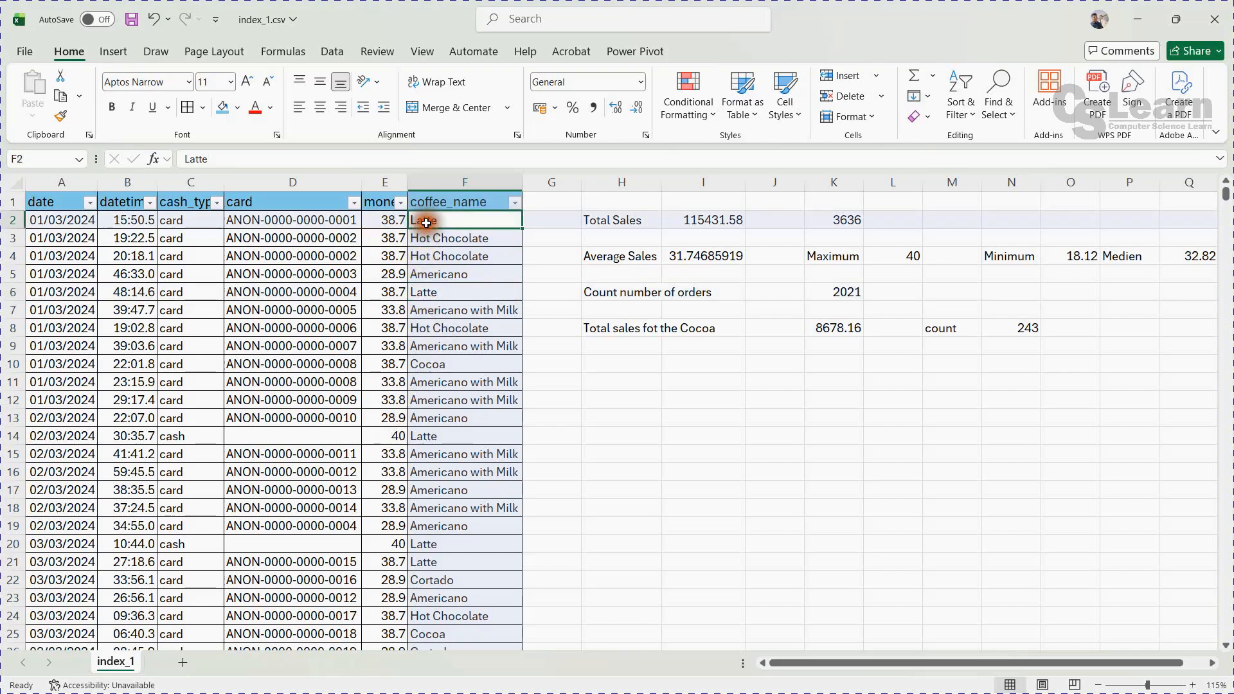
{"action": "left_click", "coordinate": [426, 295]}
{"action": "left_click", "coordinate": [399, 220]}
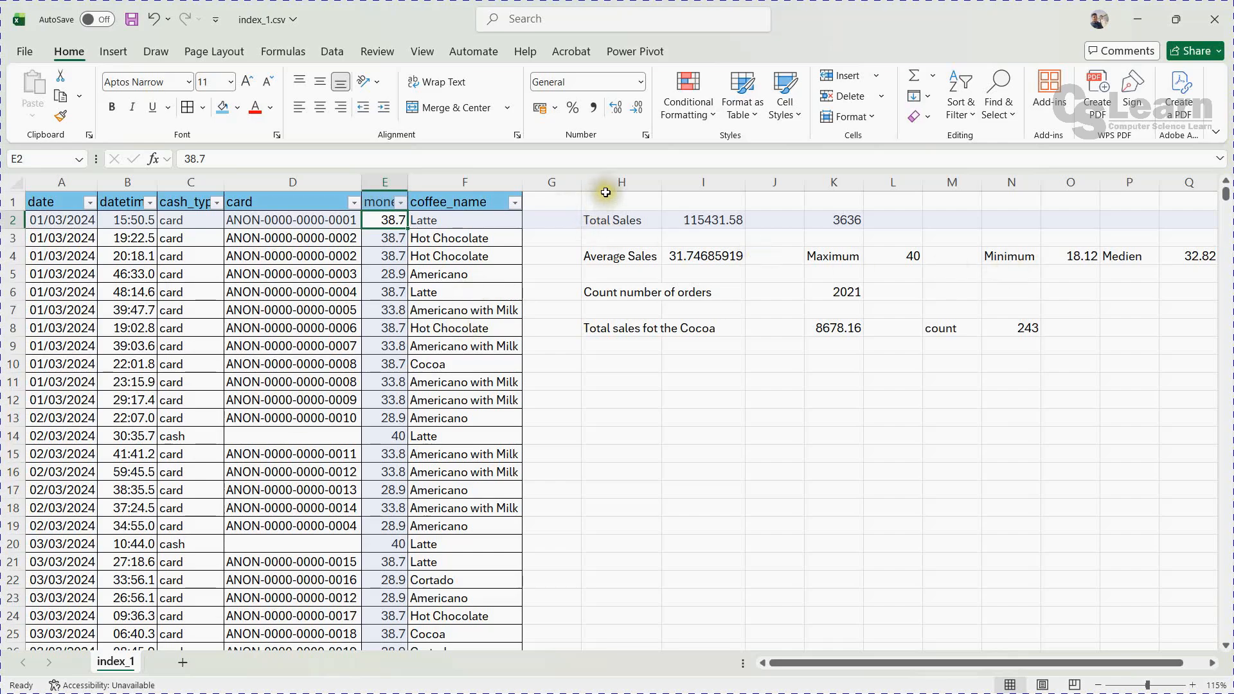
Step: Insert an empty column before column H, shifting the summary statistics one column over
{"action": "left_click", "coordinate": [606, 181]}
{"action": "right_click", "coordinate": [607, 181]}
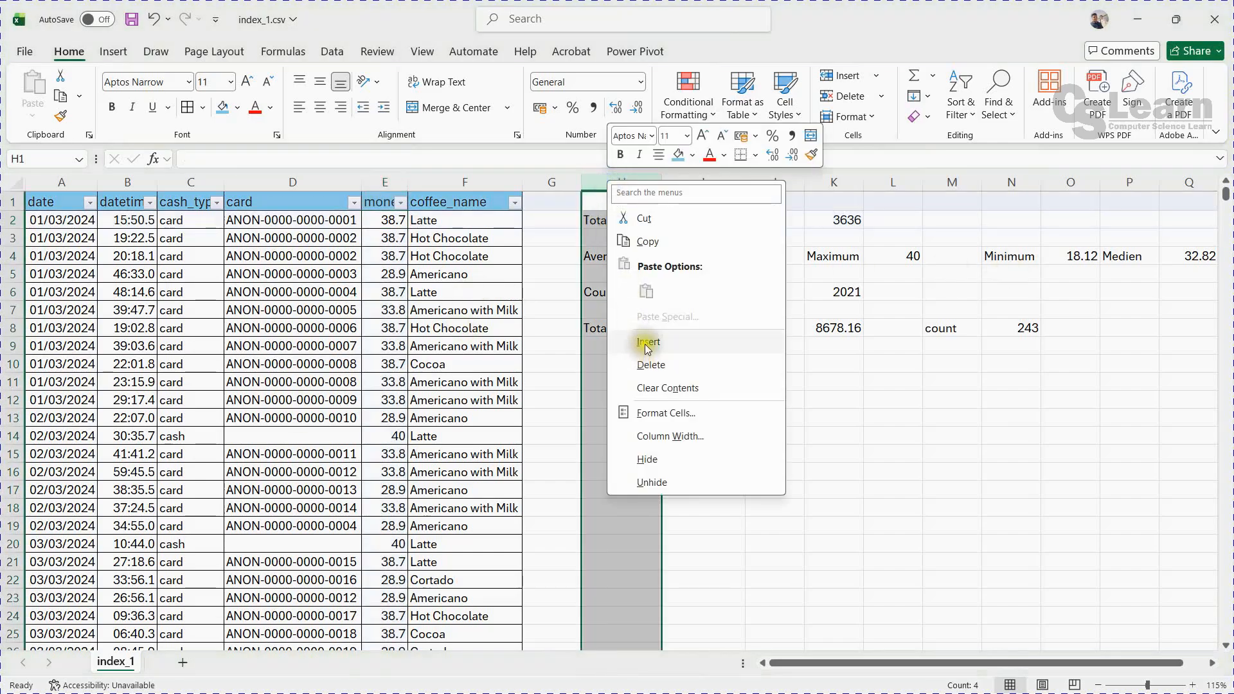
{"action": "left_click", "coordinate": [648, 343]}
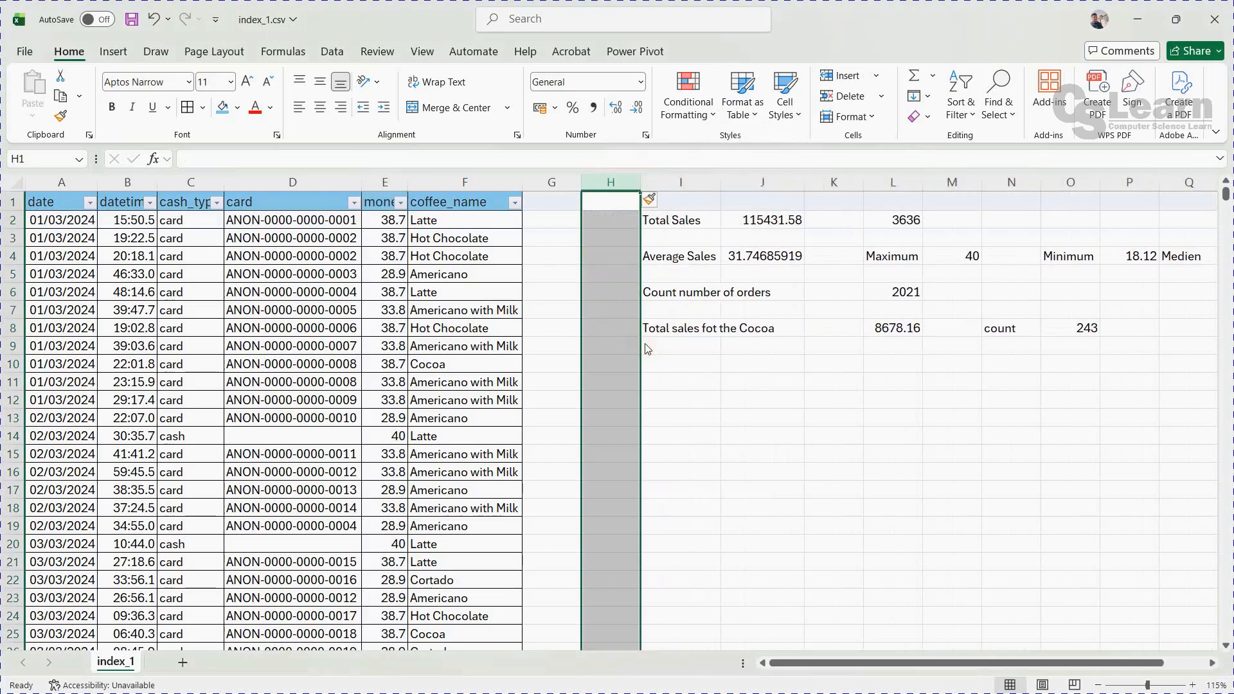
{"action": "left_click", "coordinate": [553, 219]}
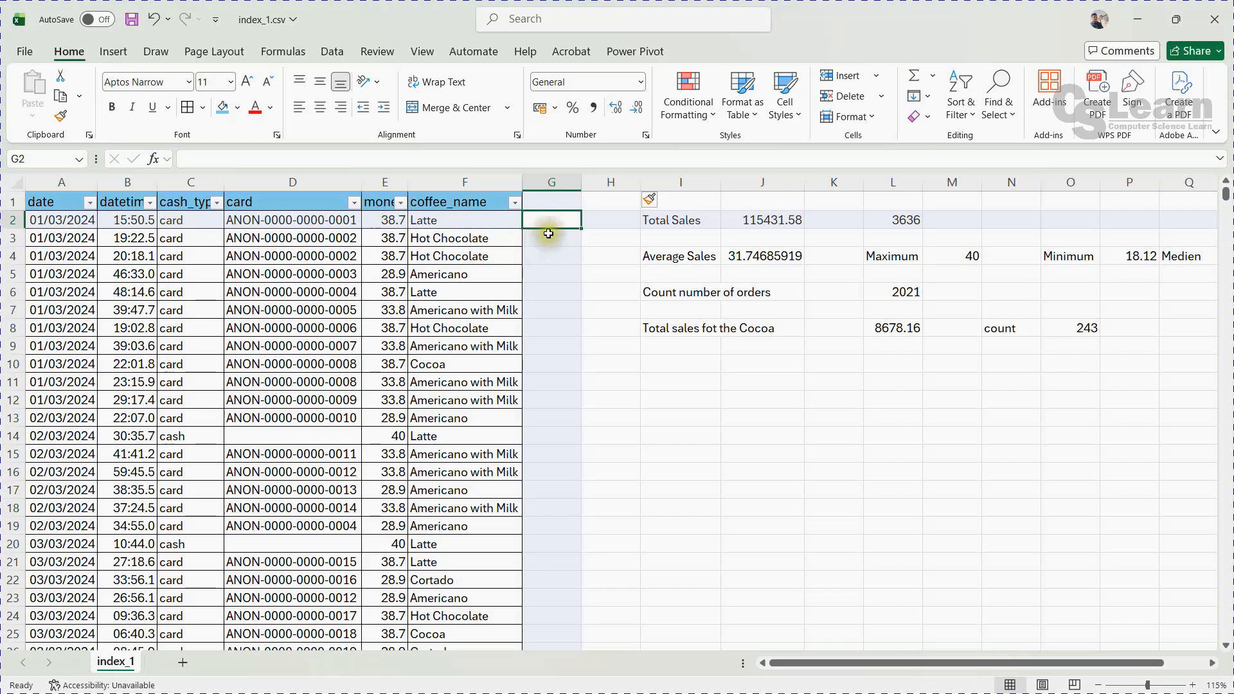
{"action": "left_click", "coordinate": [393, 224]}
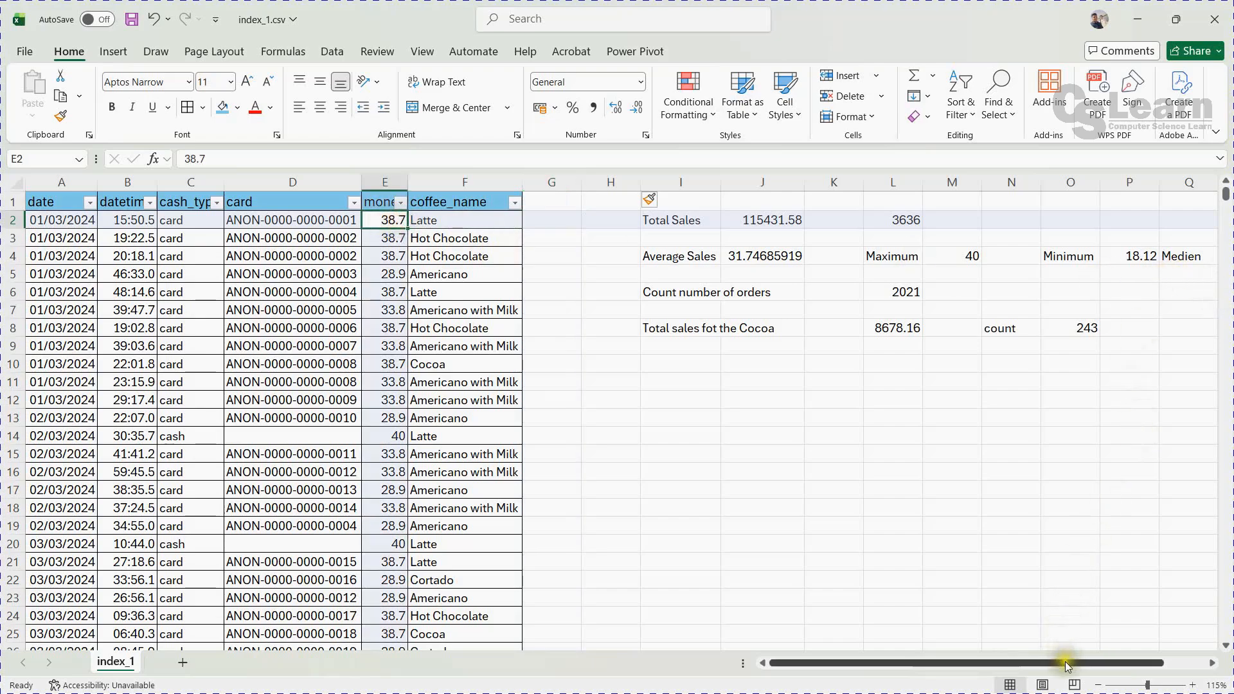
{"action": "left_click_drag", "start_coordinate": [1066, 661], "coordinate": [1108, 659]}
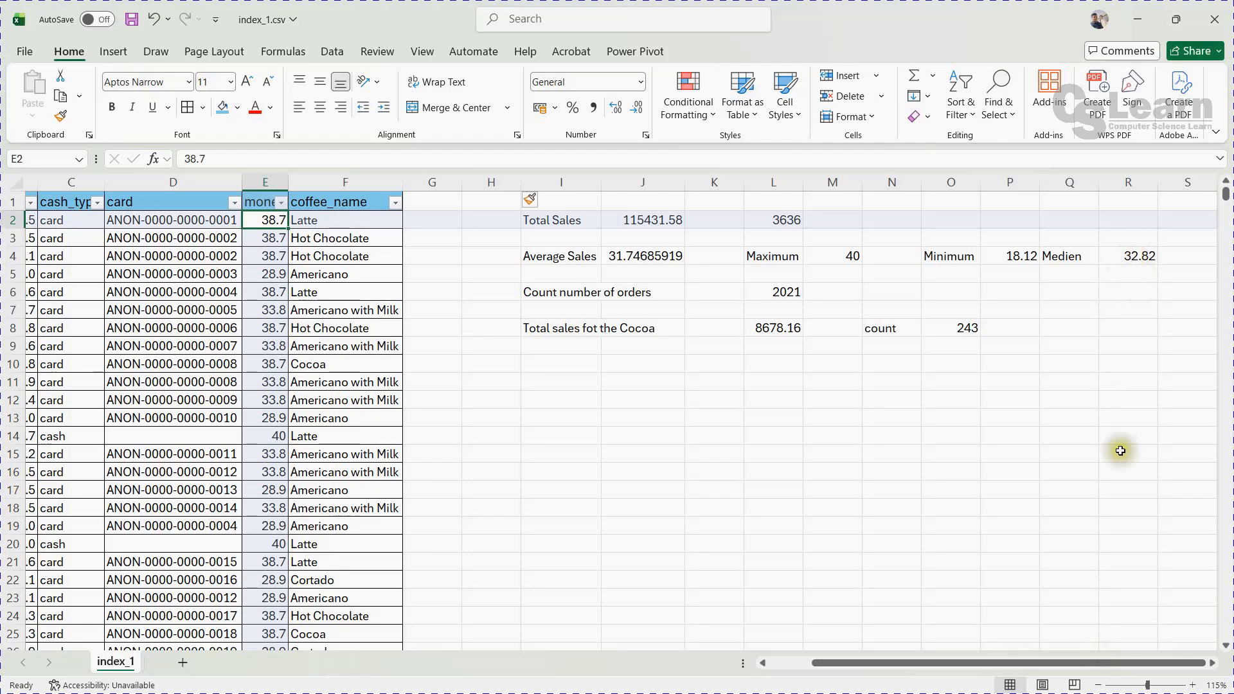
{"action": "left_click_drag", "start_coordinate": [1016, 664], "coordinate": [959, 662]}
Step: Add the header "High or Low" in G1 and fit column G to the header's width
{"action": "left_click", "coordinate": [555, 226]}
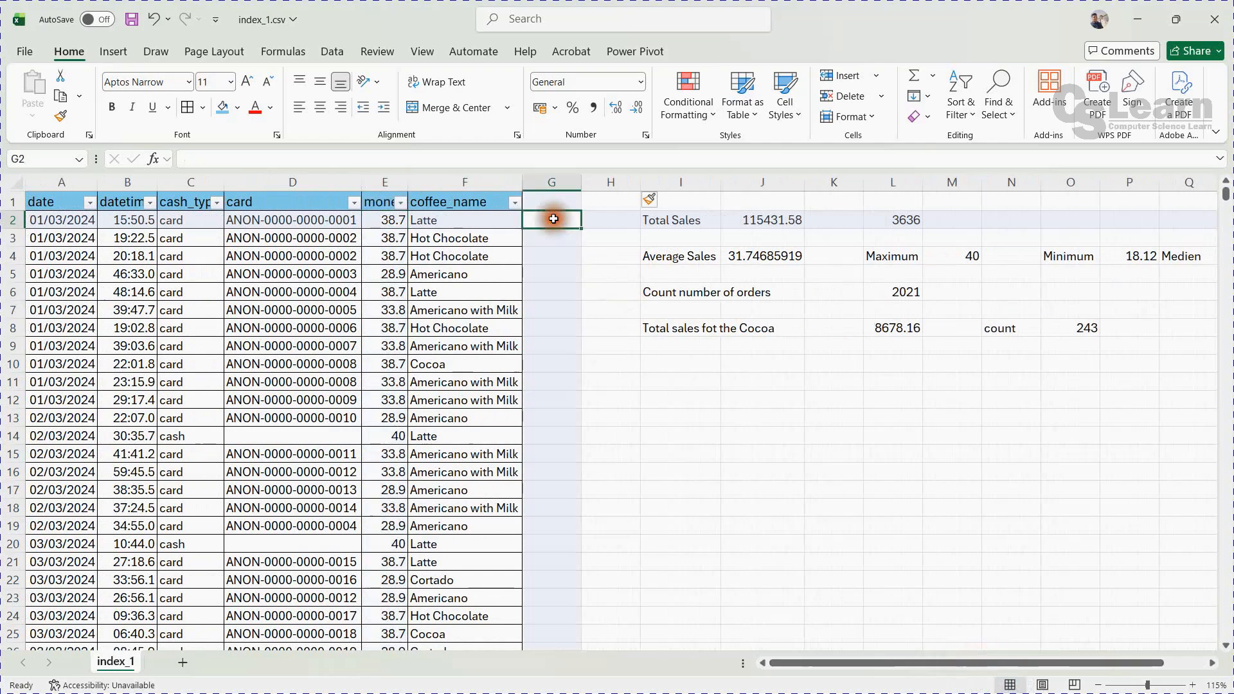
{"action": "left_click", "coordinate": [556, 199]}
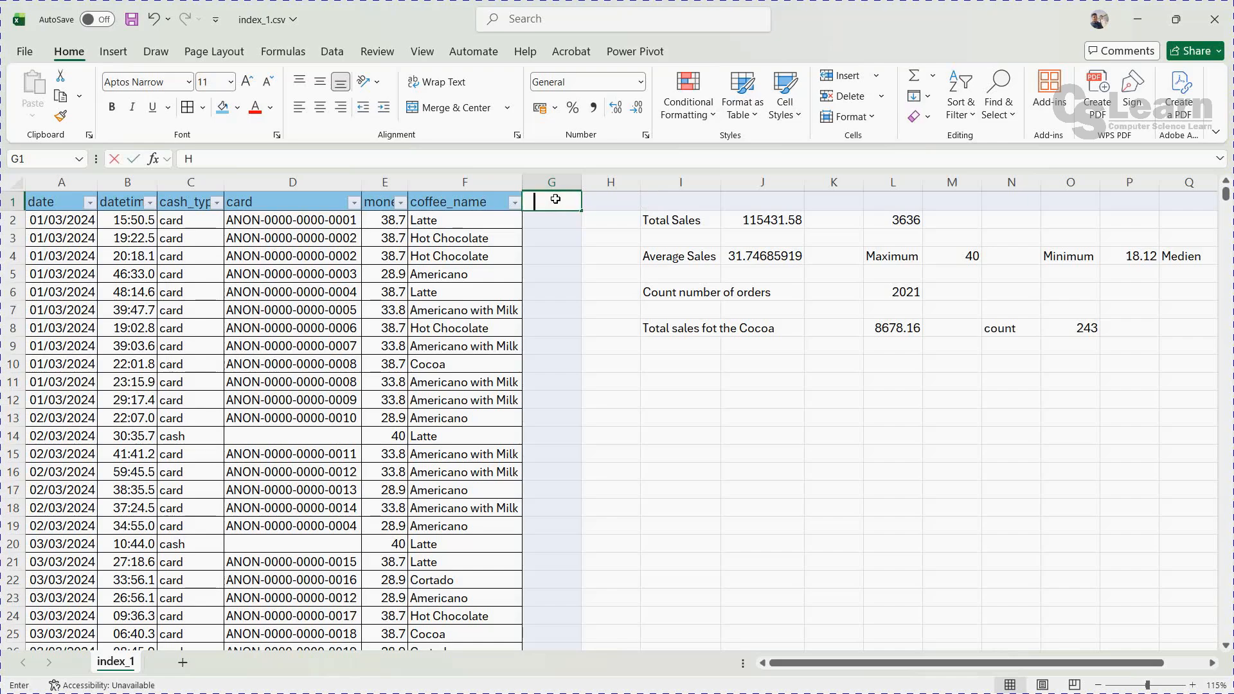
{"action": "type", "text": "High or L"}
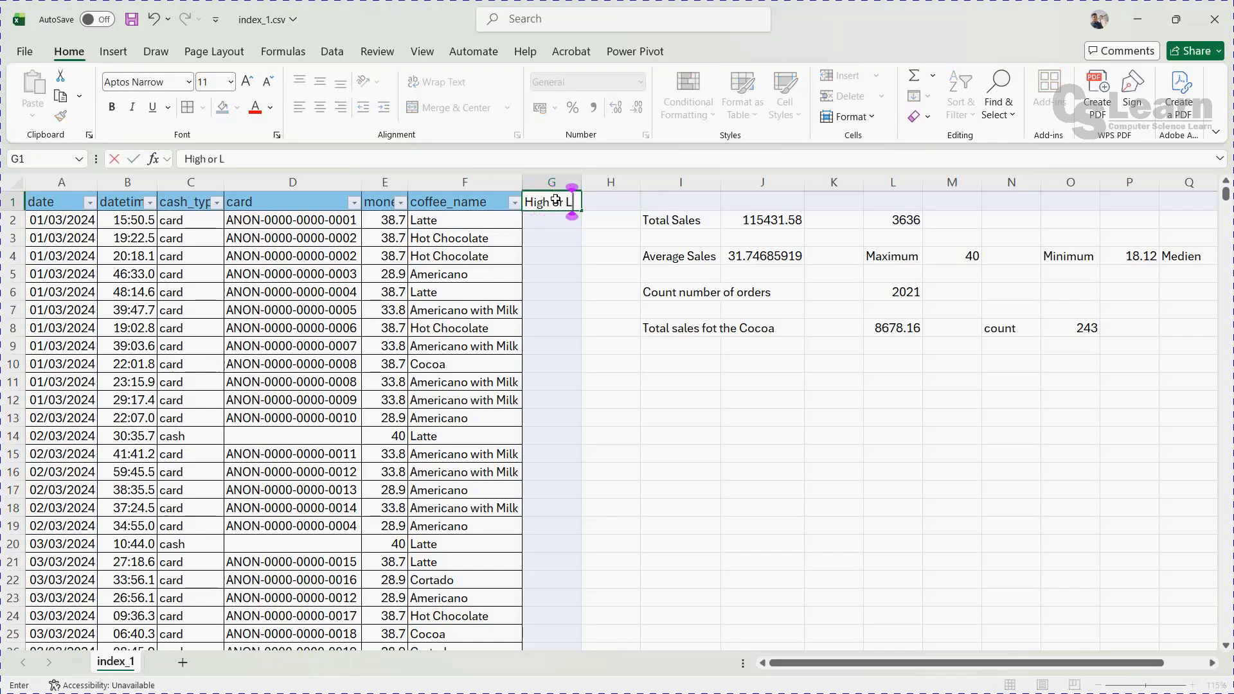
{"action": "type", "text": "ow"}
{"action": "key", "text": "Return"}
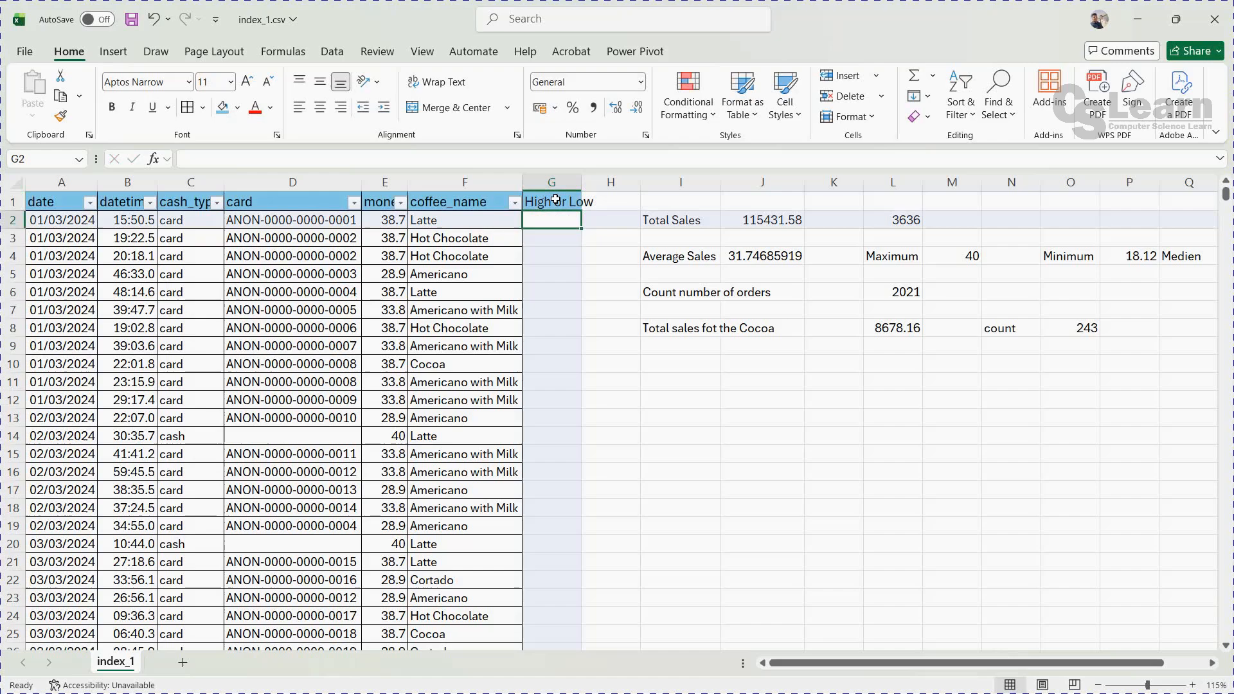
{"action": "double_click", "coordinate": [582, 181]}
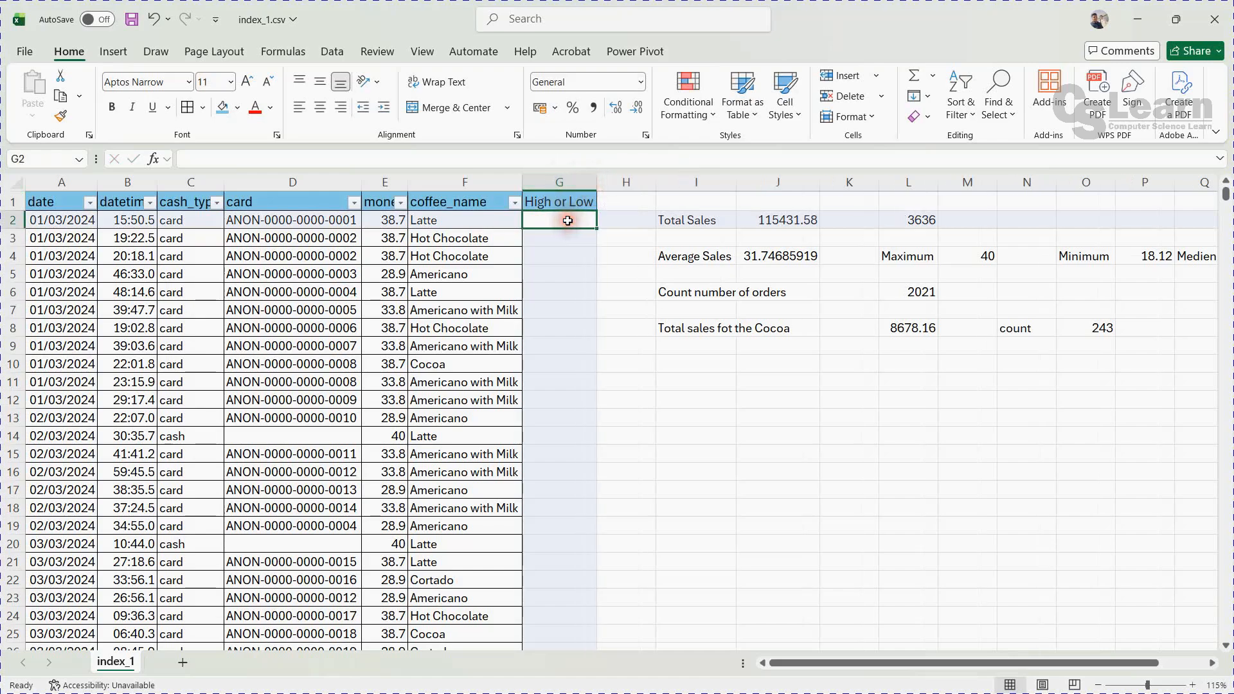
Step: Enter an IF formula in G2 that returns "High" when E2 is greater than Q4 and "Low" otherwise
{"action": "type", "text": "="}
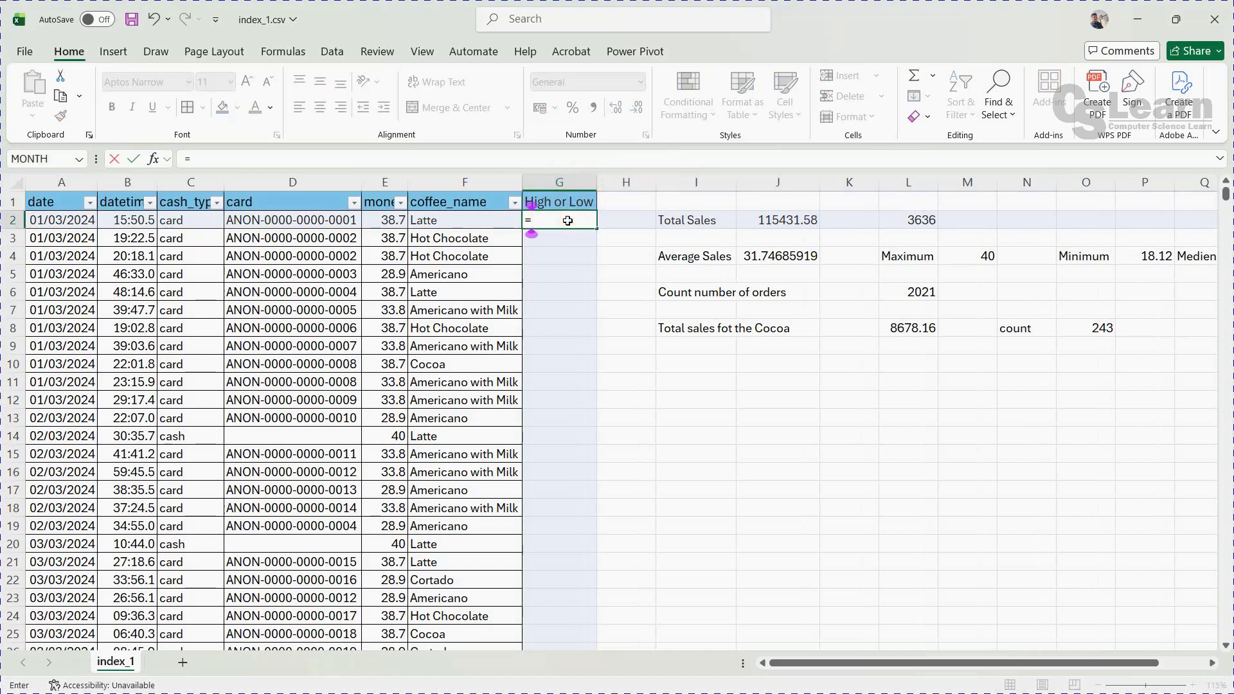
{"action": "type", "text": "if("}
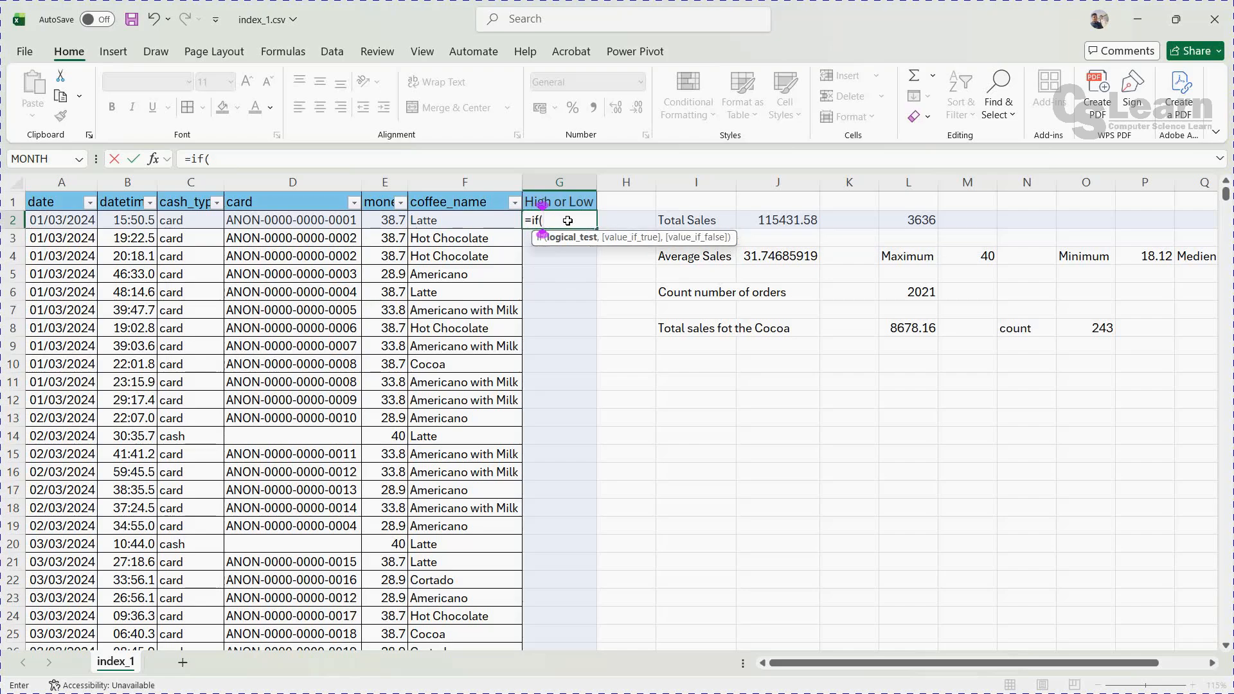
{"action": "left_click", "coordinate": [388, 220]}
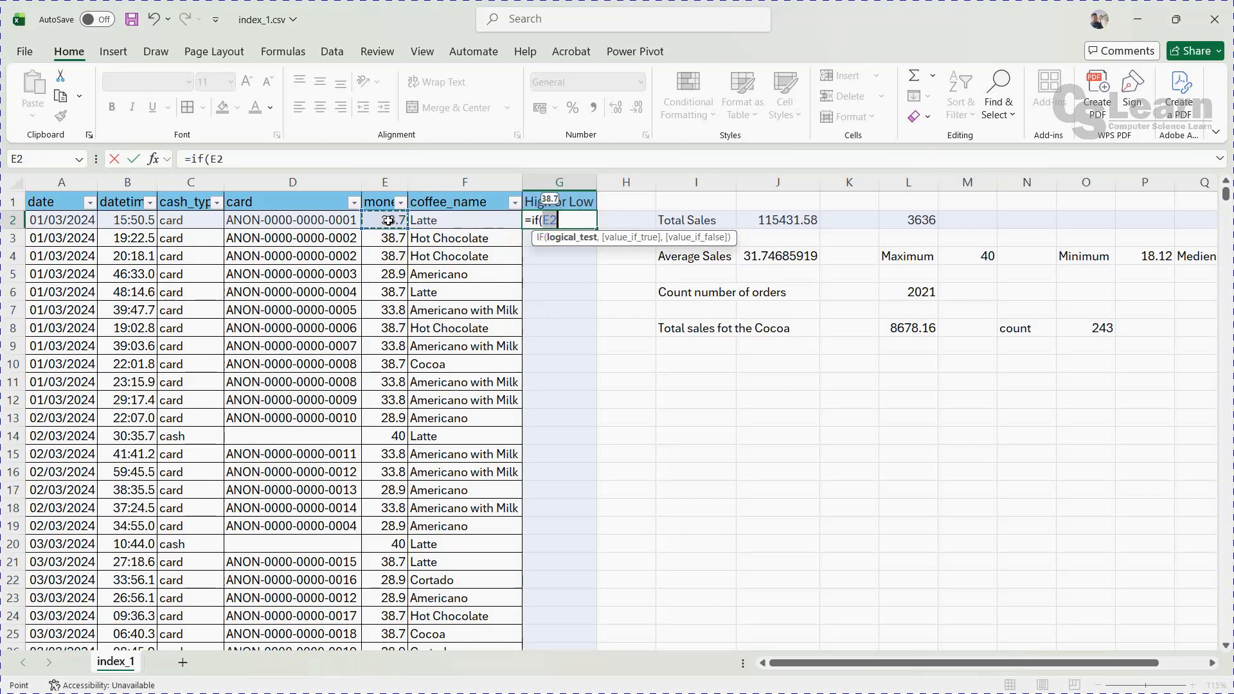
{"action": "type", "text": ">"}
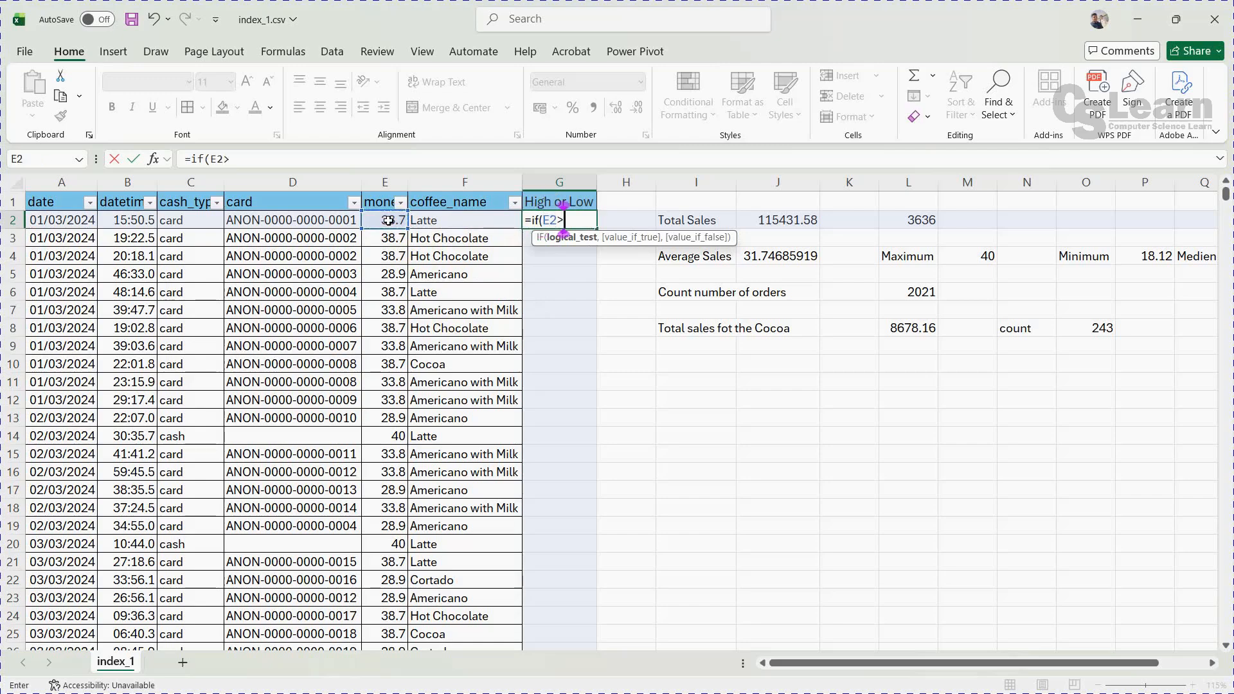
{"action": "left_click", "coordinate": [1197, 257]}
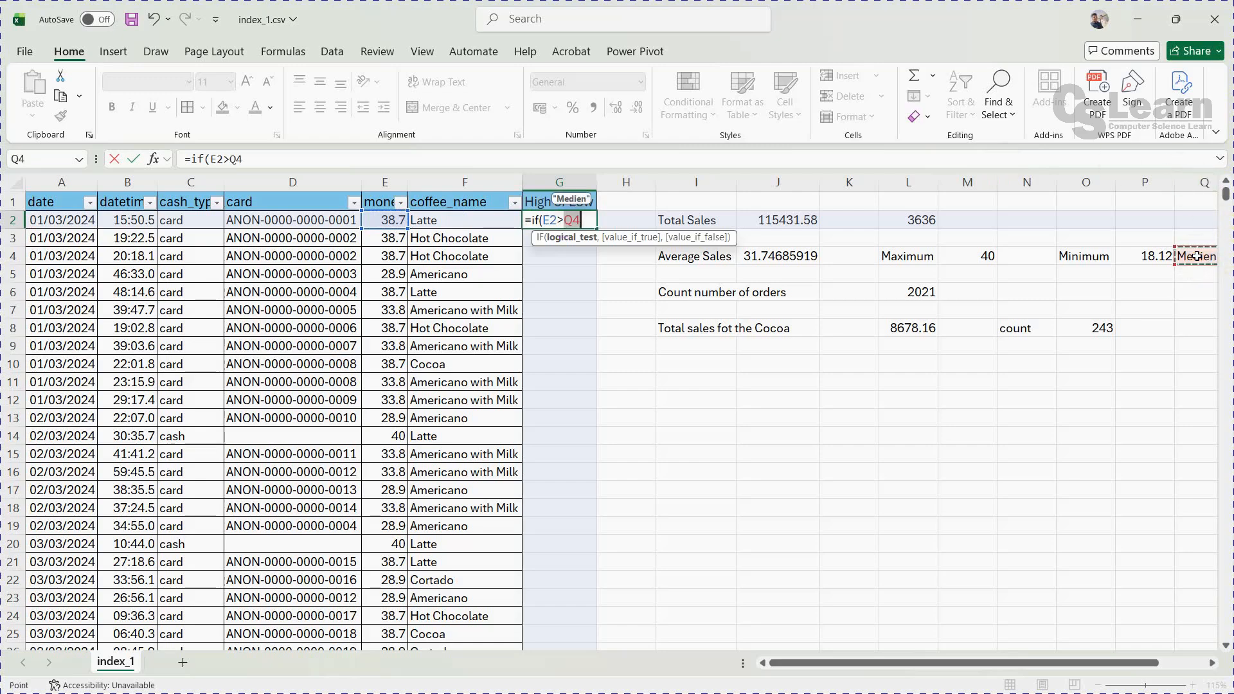
{"action": "type", "text": ",\""}
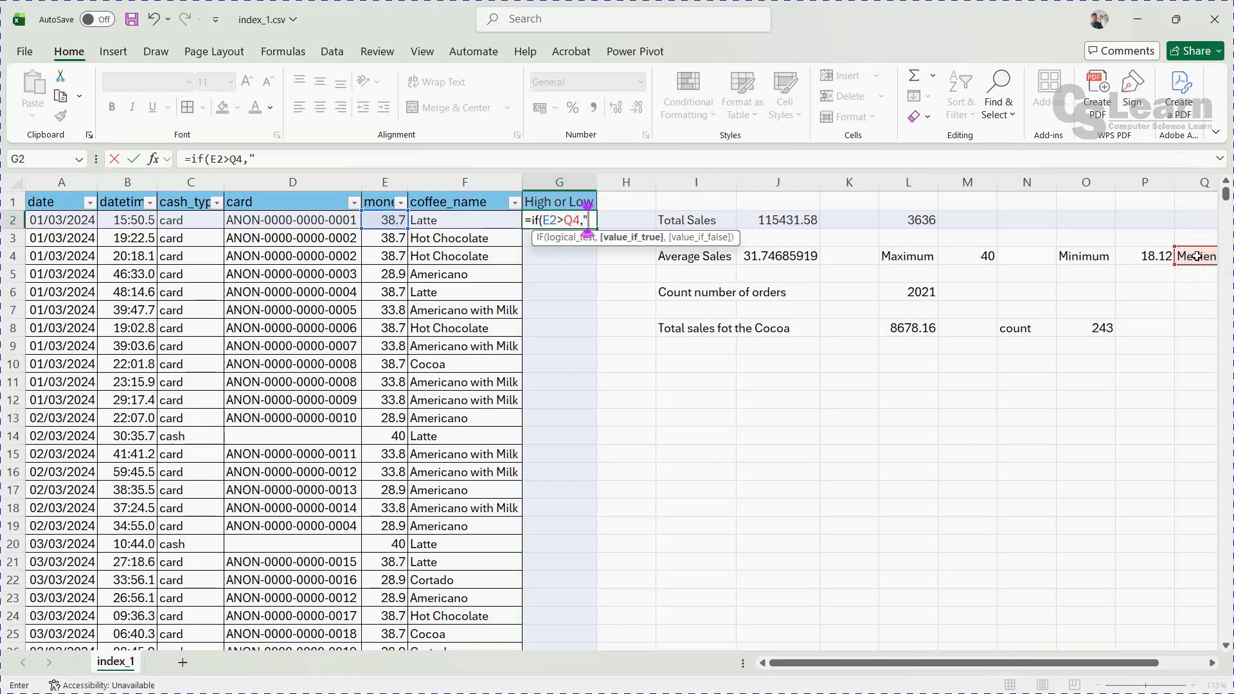
{"action": "type", "text": "Hi"}
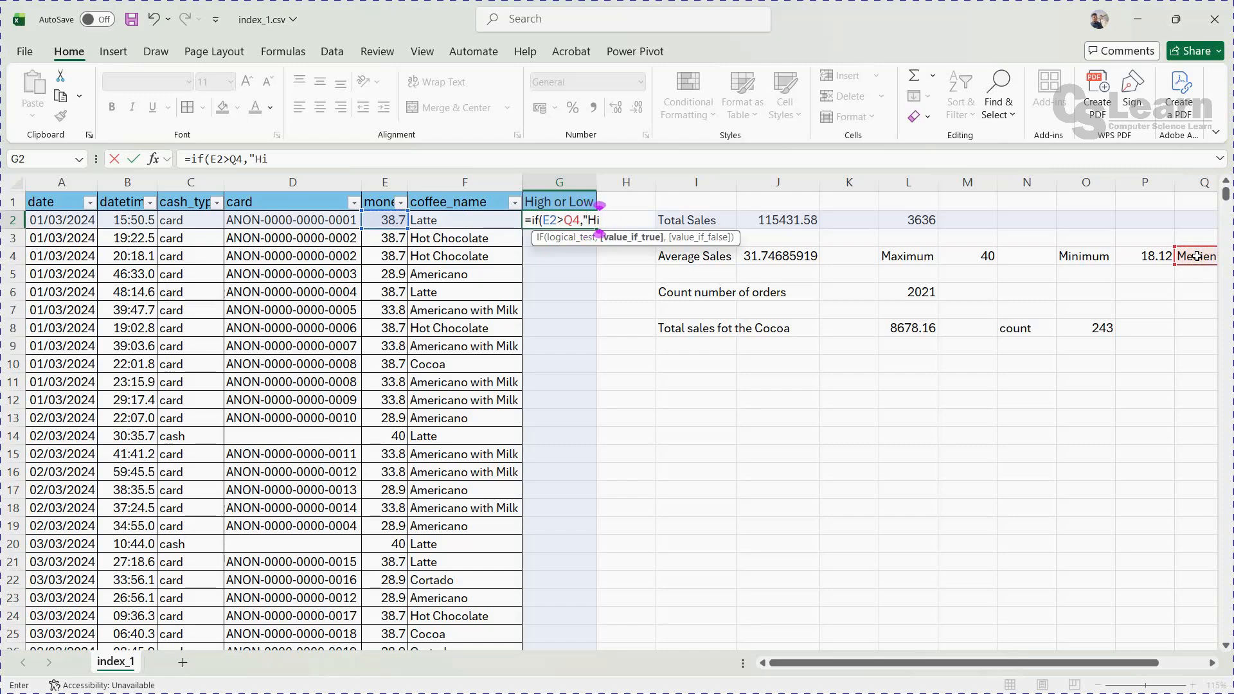
{"action": "type", "text": "gh\",\"Lo"}
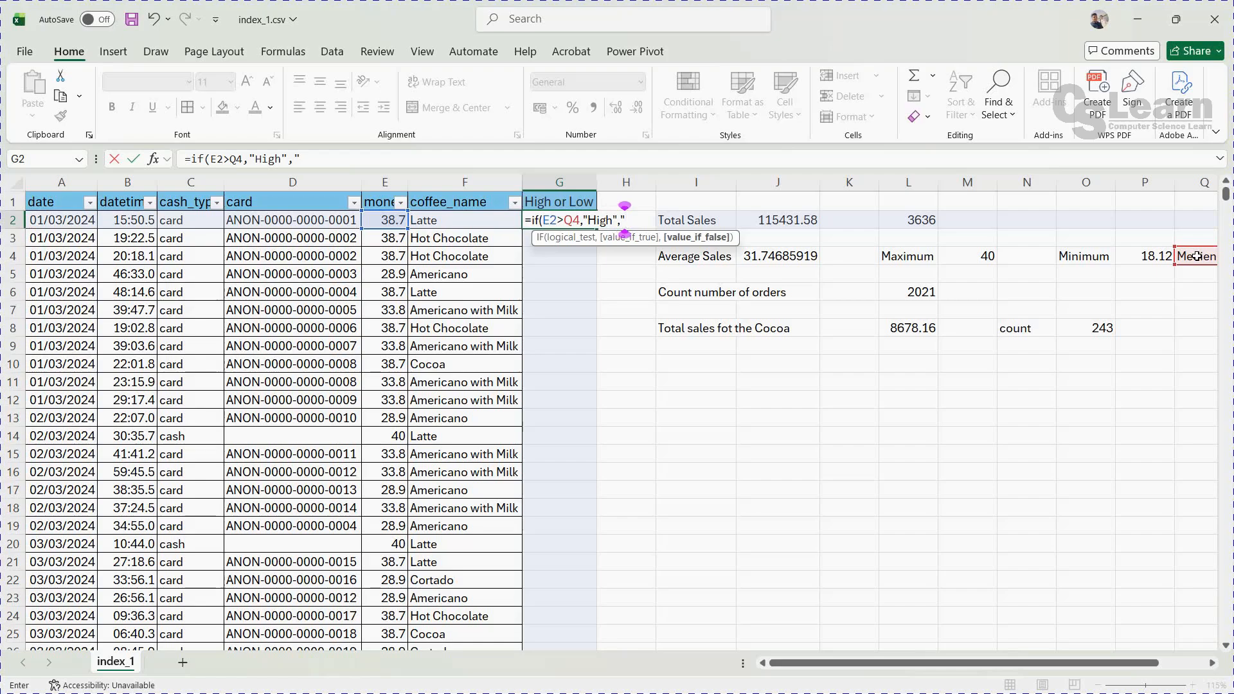
{"action": "type", "text": "w\""}
{"action": "key", "text": "Return"}
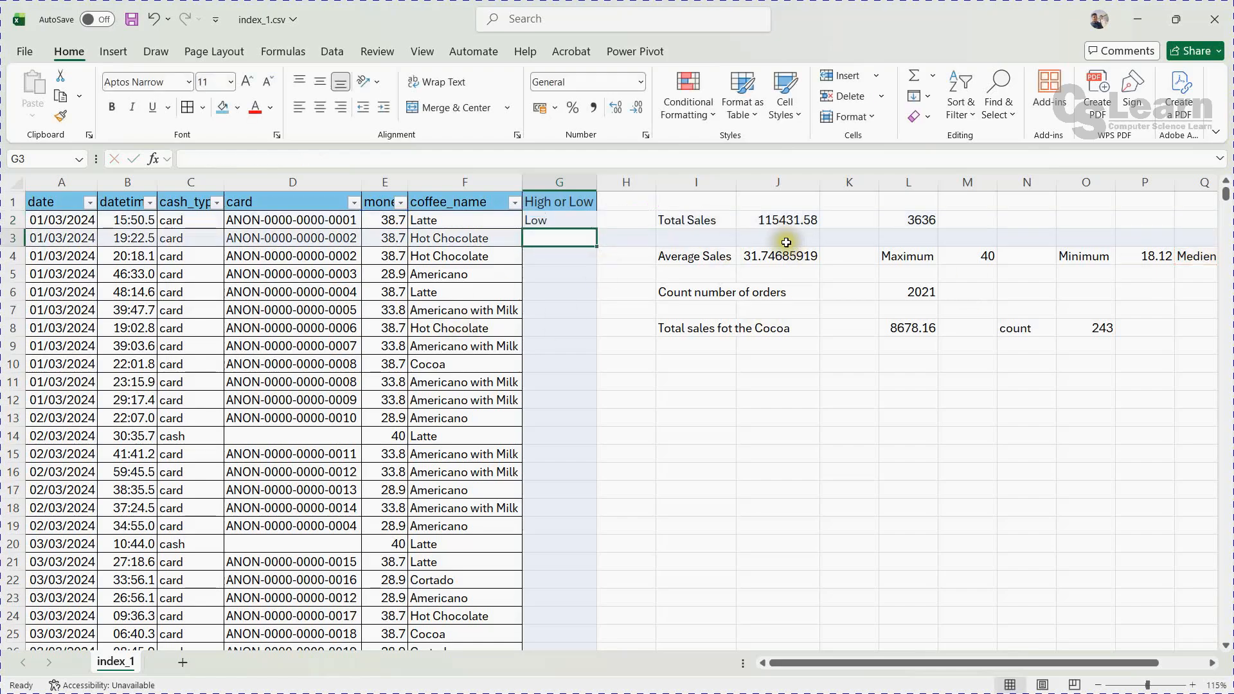
Step: Change the comparison cell in G2's IF formula to the median value in R4 and fill the formula down column G
{"action": "left_click", "coordinate": [542, 223]}
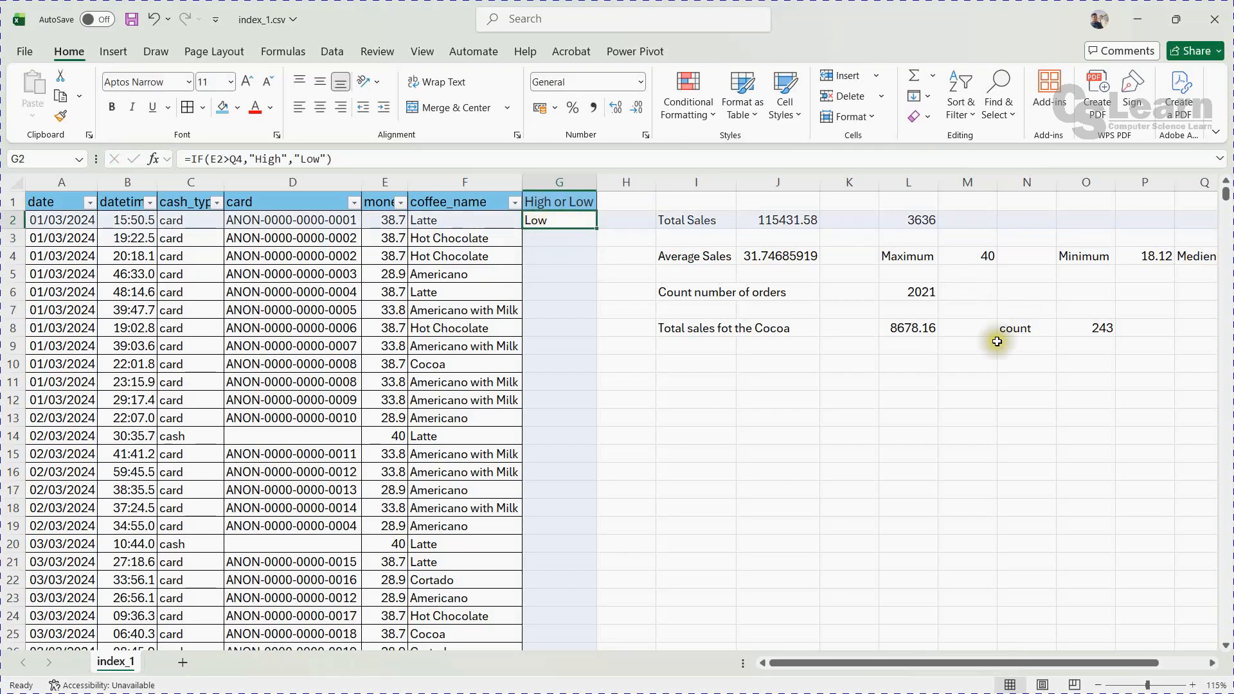
{"action": "left_click_drag", "start_coordinate": [950, 660], "coordinate": [971, 659]}
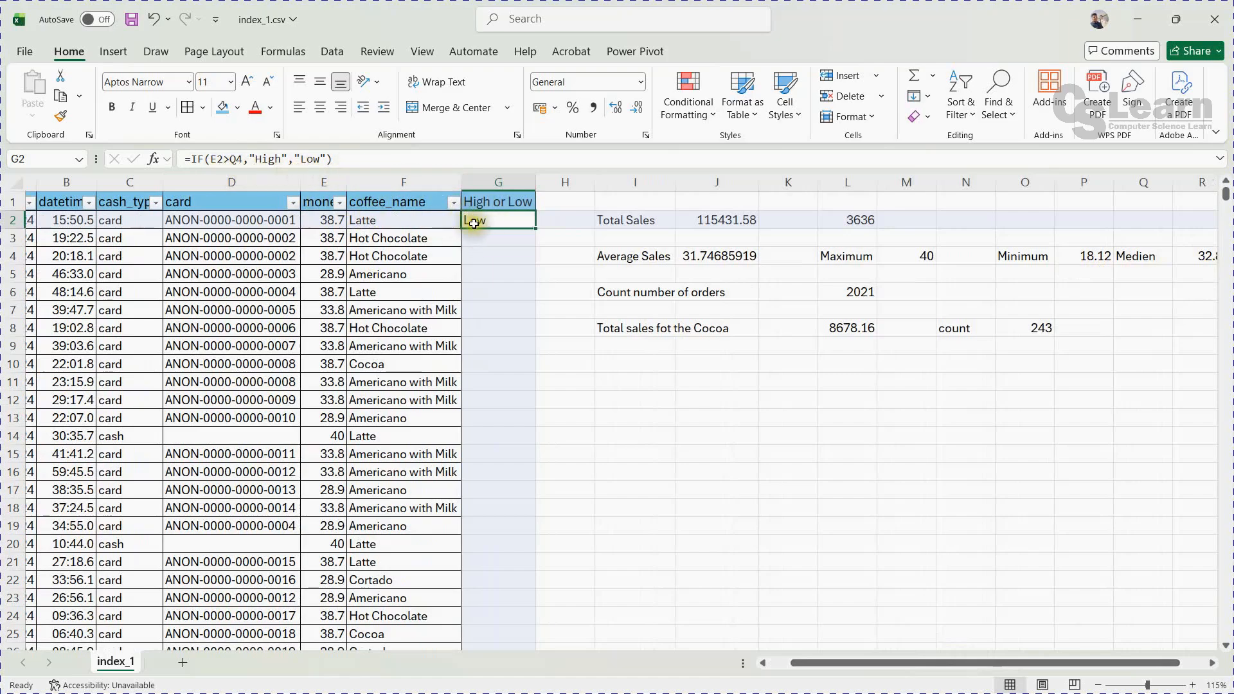
{"action": "left_click", "coordinate": [240, 158]}
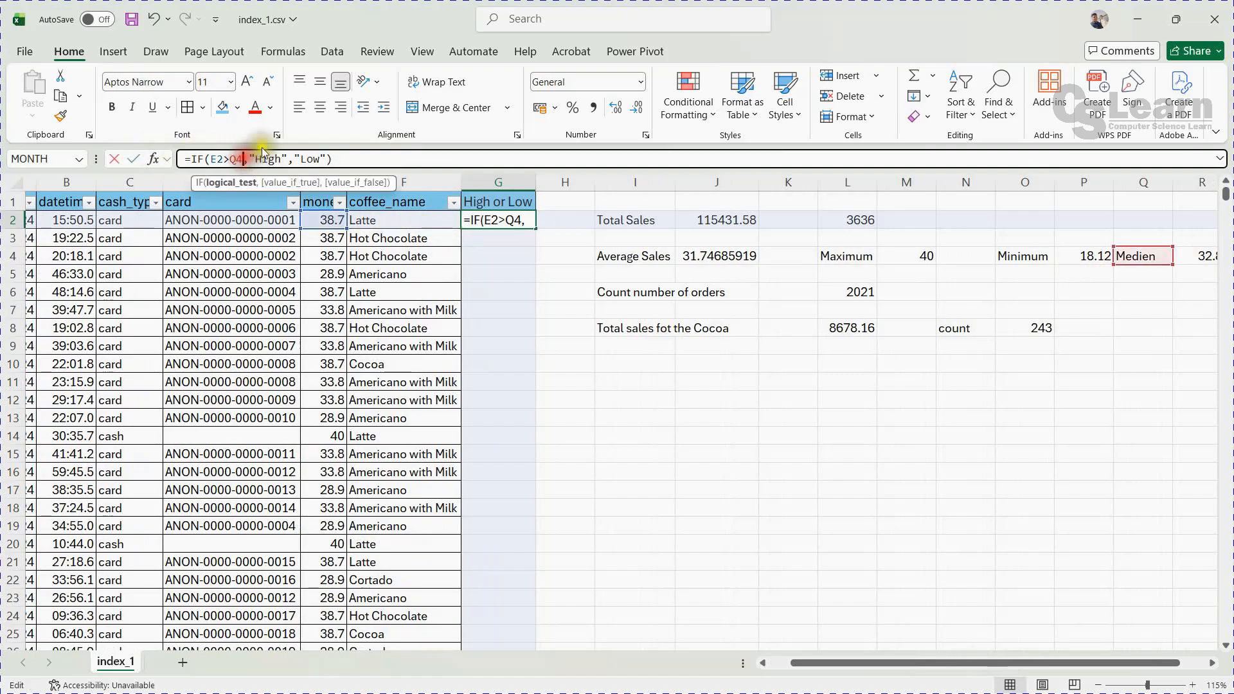
{"action": "key", "text": "BackSpace"}
{"action": "key", "text": "BackSpace"}
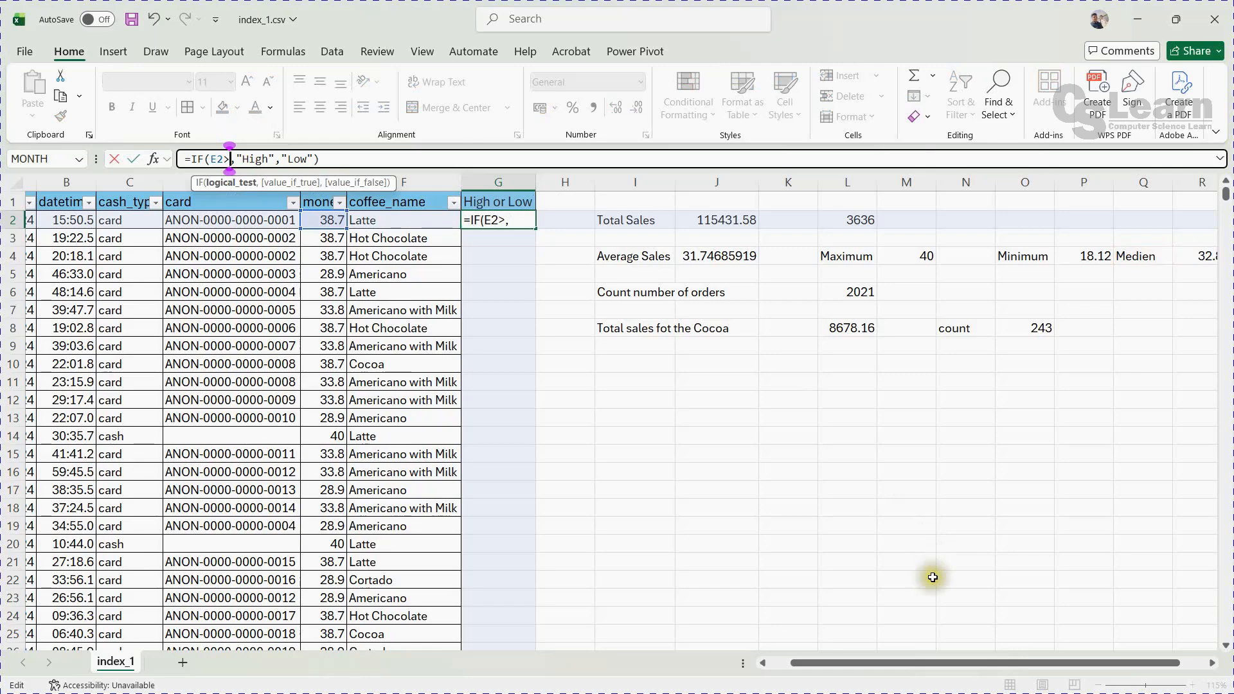
{"action": "left_click_drag", "start_coordinate": [951, 662], "coordinate": [1006, 663]}
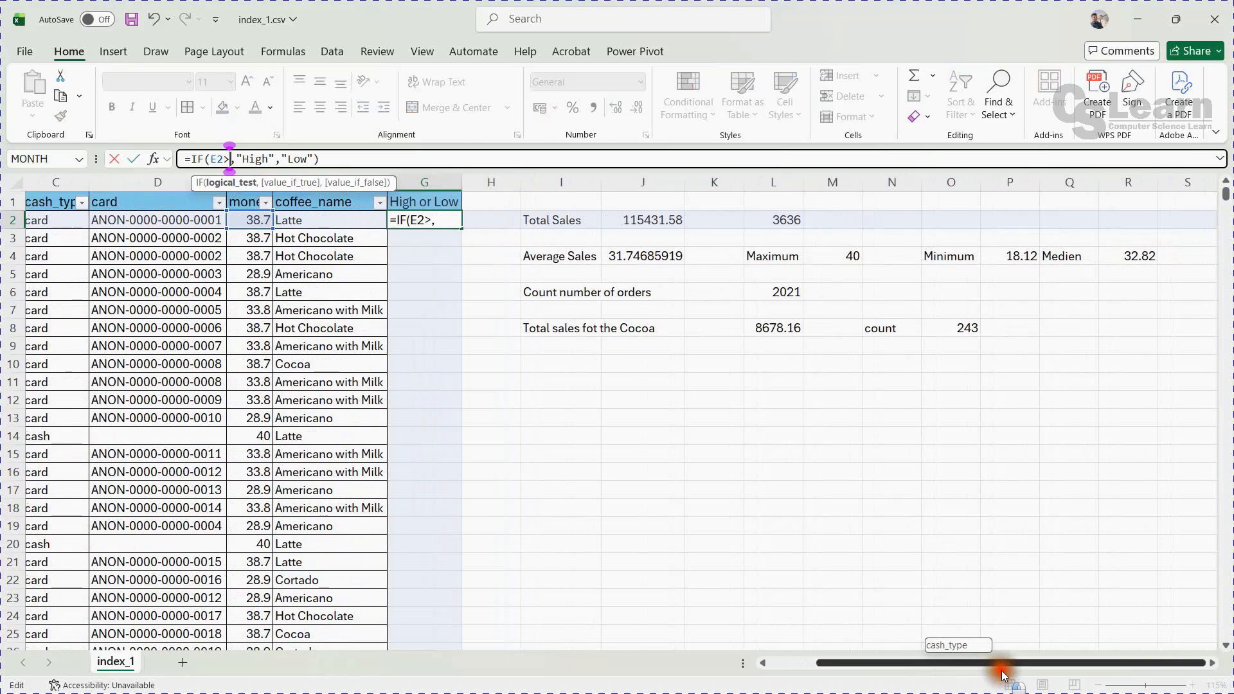
{"action": "left_click", "coordinate": [1135, 254]}
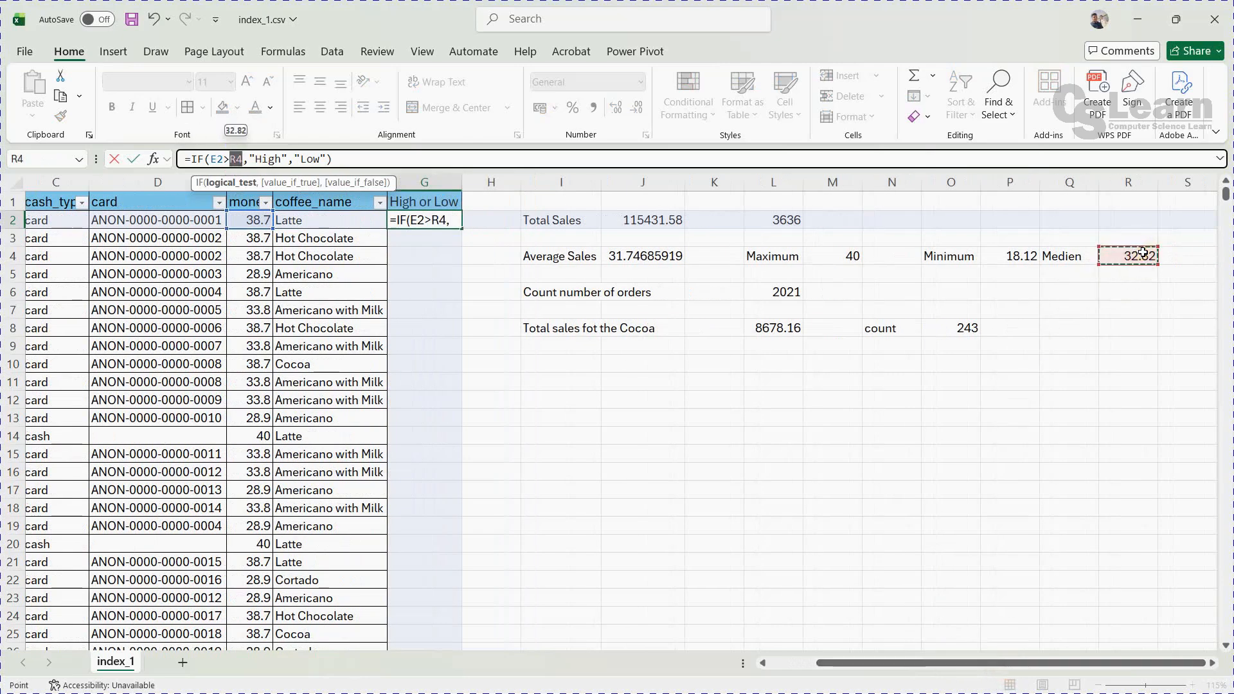
{"action": "key", "text": "Return"}
{"action": "left_click", "coordinate": [408, 219]}
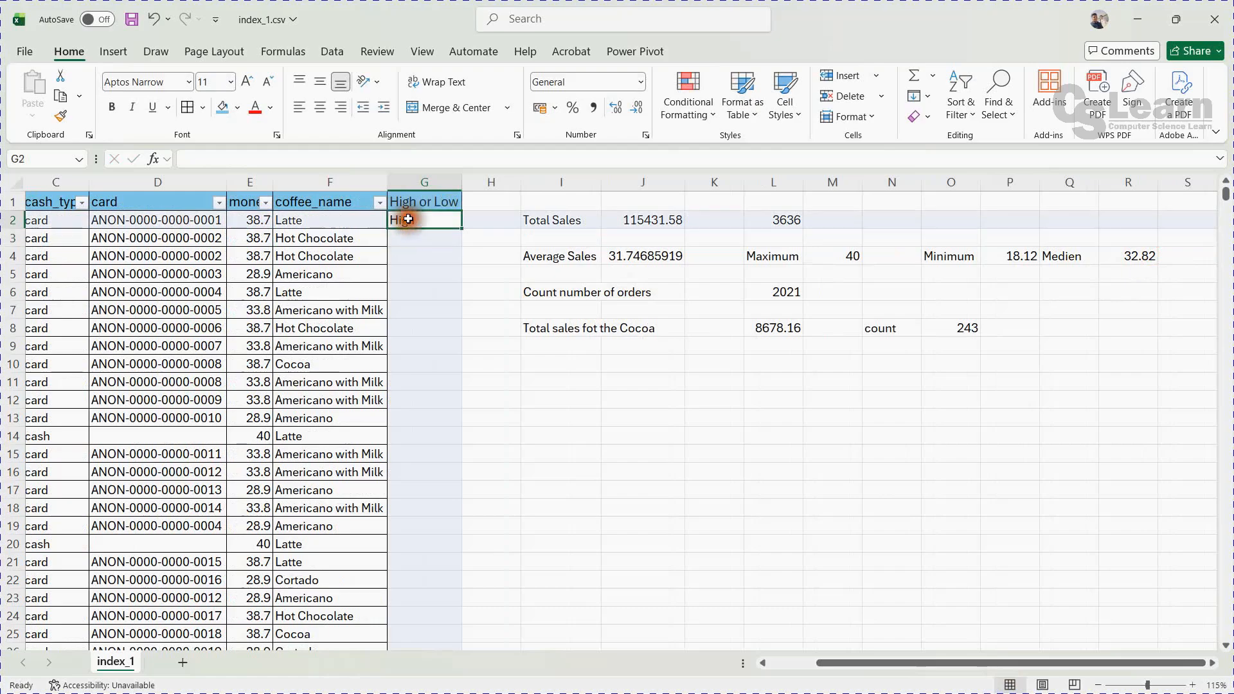
{"action": "double_click", "coordinate": [461, 230]}
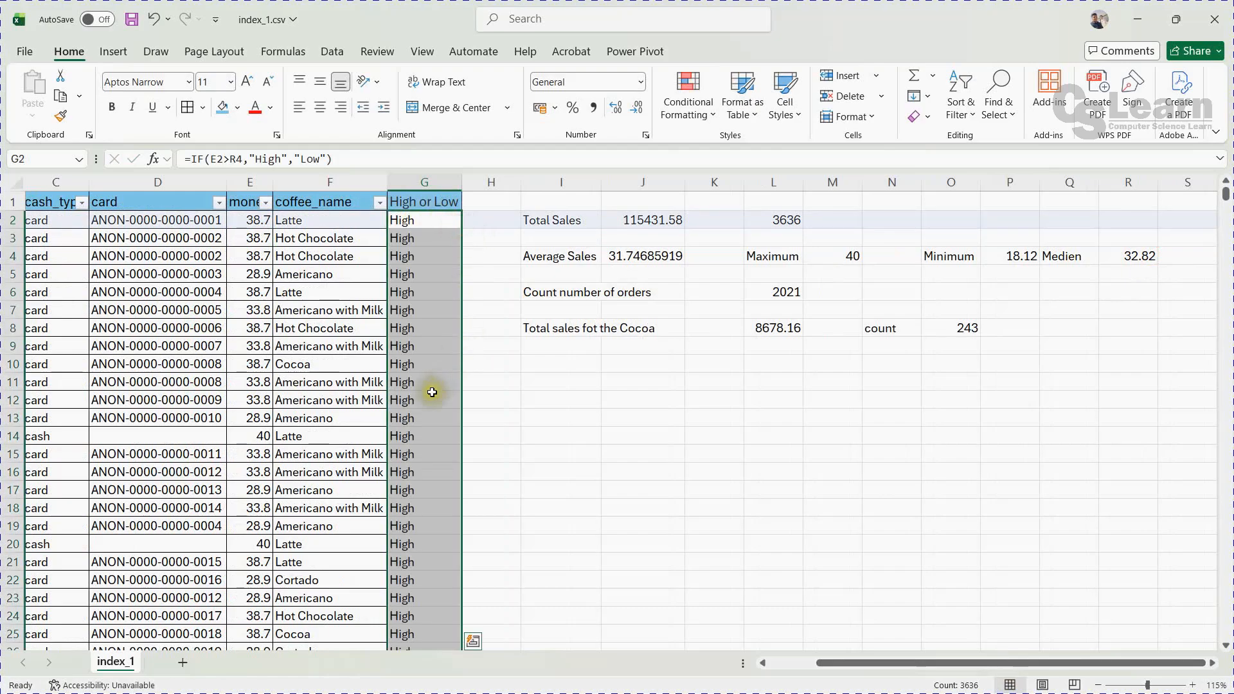
Step: Check the filled classifications in column G against the sale amounts in column E, including the espresso sale in E102
{"action": "scroll", "coordinate": [431, 392], "scroll_direction": "down", "scroll_amount": 11}
{"action": "scroll", "coordinate": [431, 396], "scroll_direction": "down", "scroll_amount": 20}
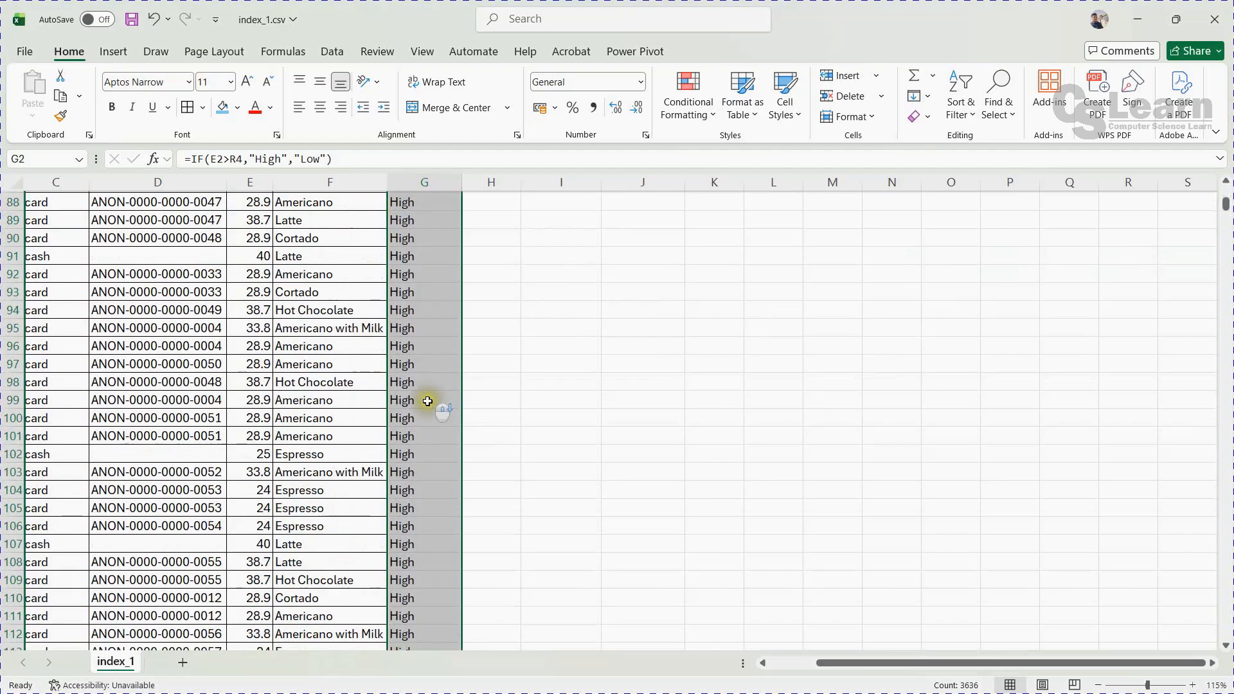
{"action": "scroll", "coordinate": [428, 408], "scroll_direction": "down", "scroll_amount": 20}
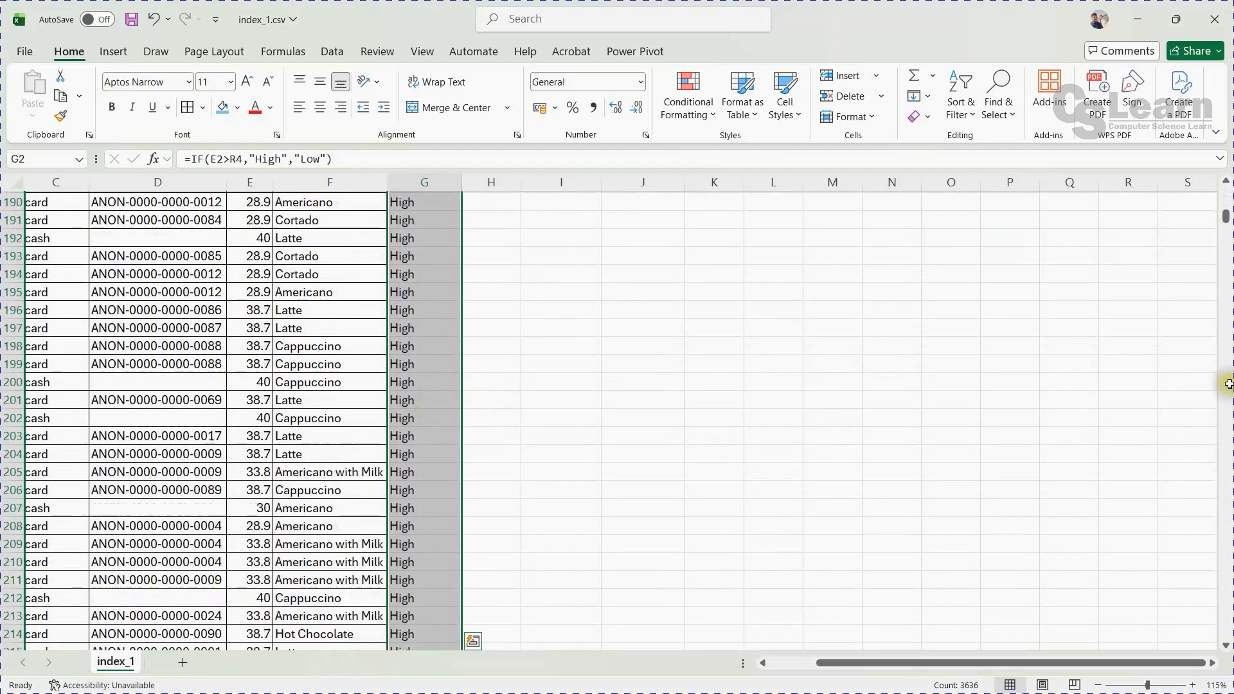
{"action": "left_click_drag", "start_coordinate": [1227, 222], "coordinate": [1227, 192]}
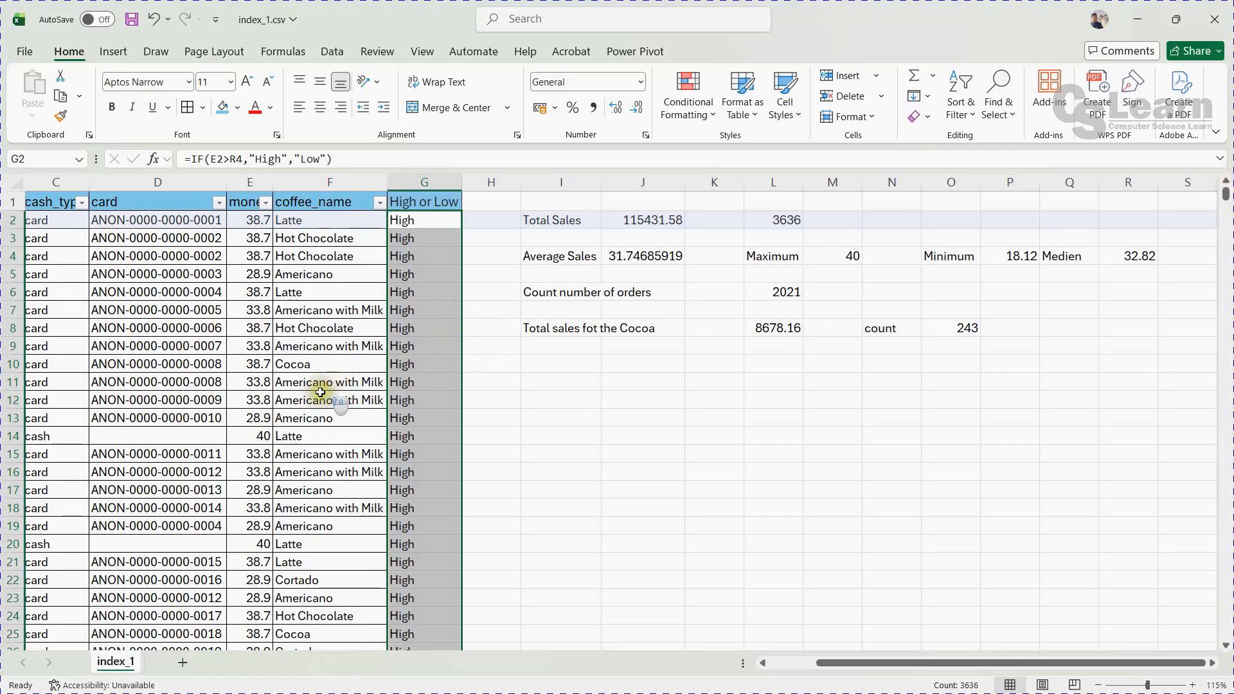
{"action": "scroll", "coordinate": [319, 418], "scroll_direction": "down", "scroll_amount": 19}
{"action": "scroll", "coordinate": [320, 439], "scroll_direction": "down", "scroll_amount": 14}
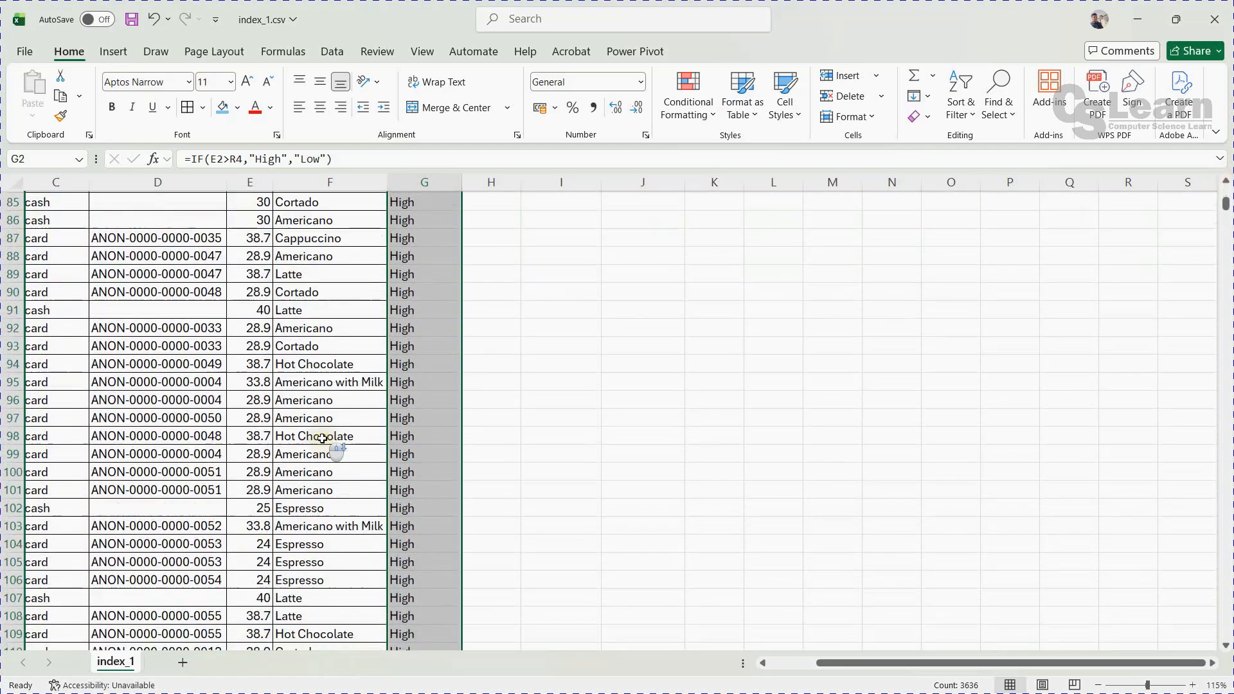
{"action": "scroll", "coordinate": [322, 438], "scroll_direction": "up", "scroll_amount": 3}
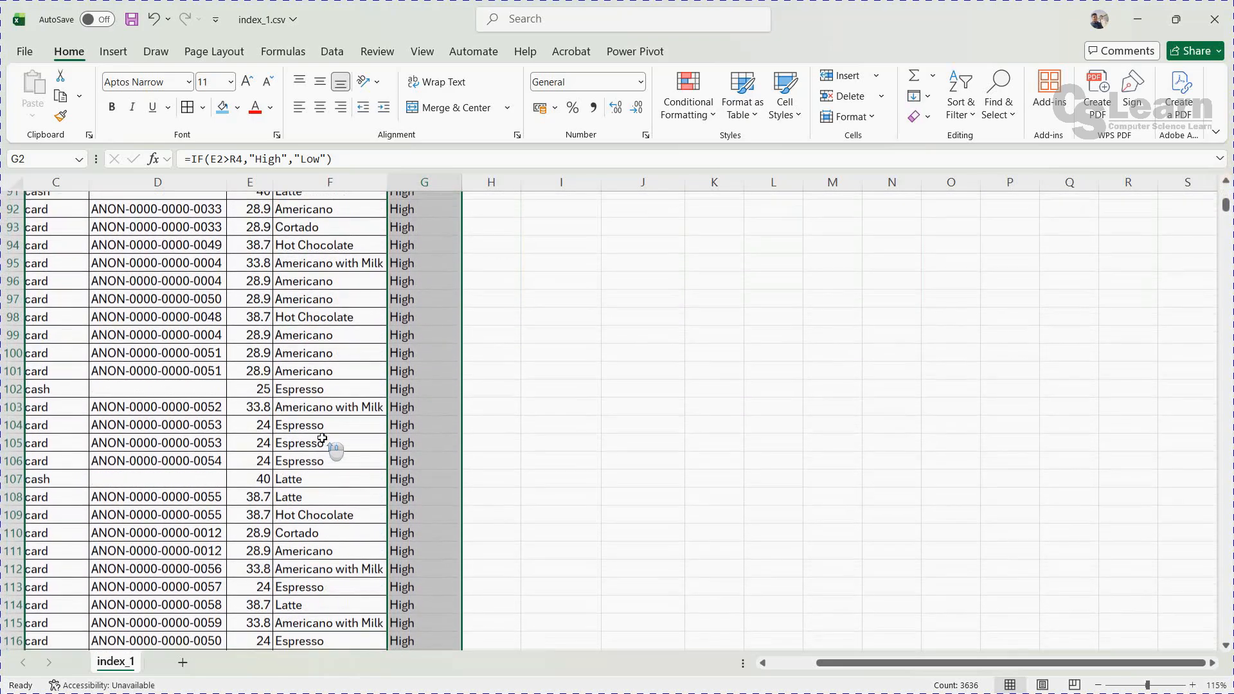
{"action": "left_click", "coordinate": [254, 403]}
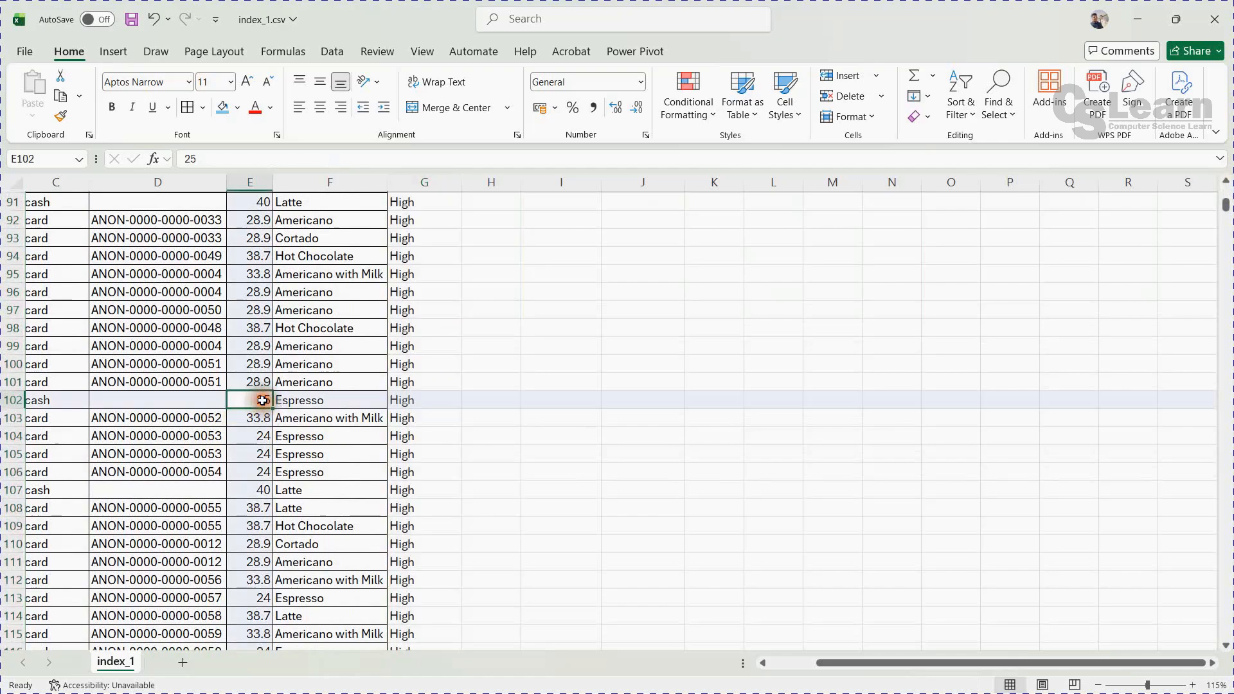
{"action": "left_click_drag", "start_coordinate": [1227, 215], "coordinate": [1226, 193]}
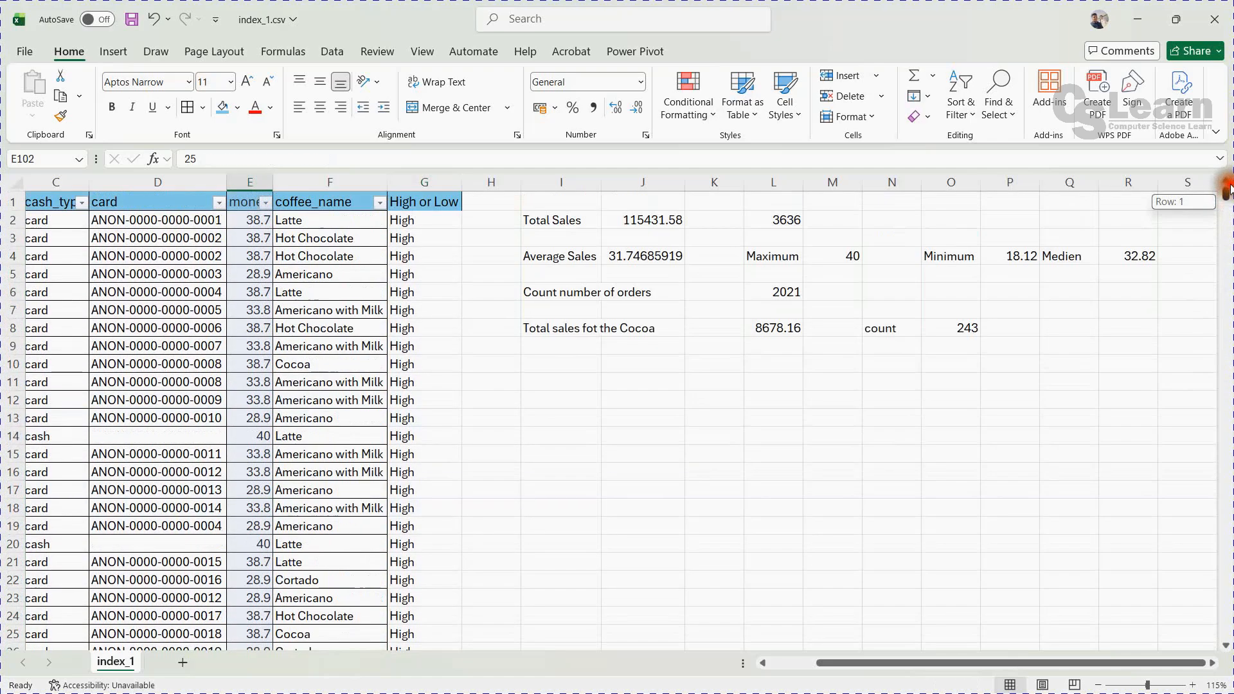
Step: Compare the cell references in the IF formulas of G2 and G13
{"action": "left_click", "coordinate": [403, 221]}
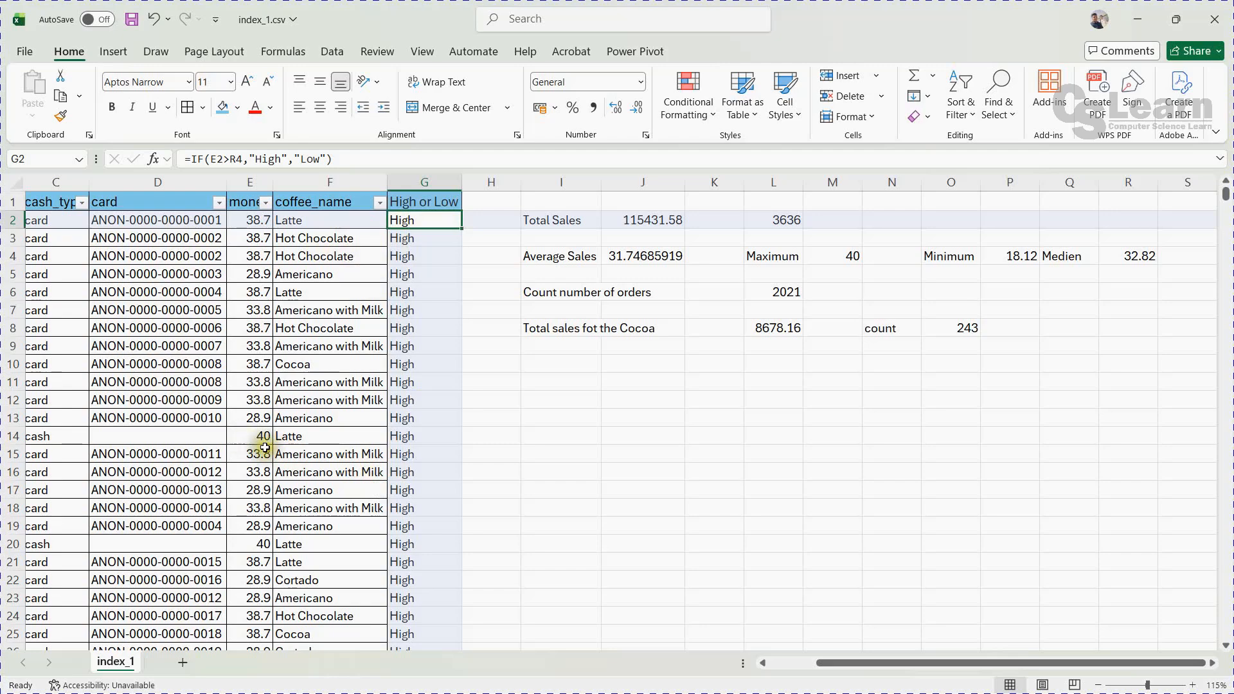
{"action": "left_click", "coordinate": [402, 419]}
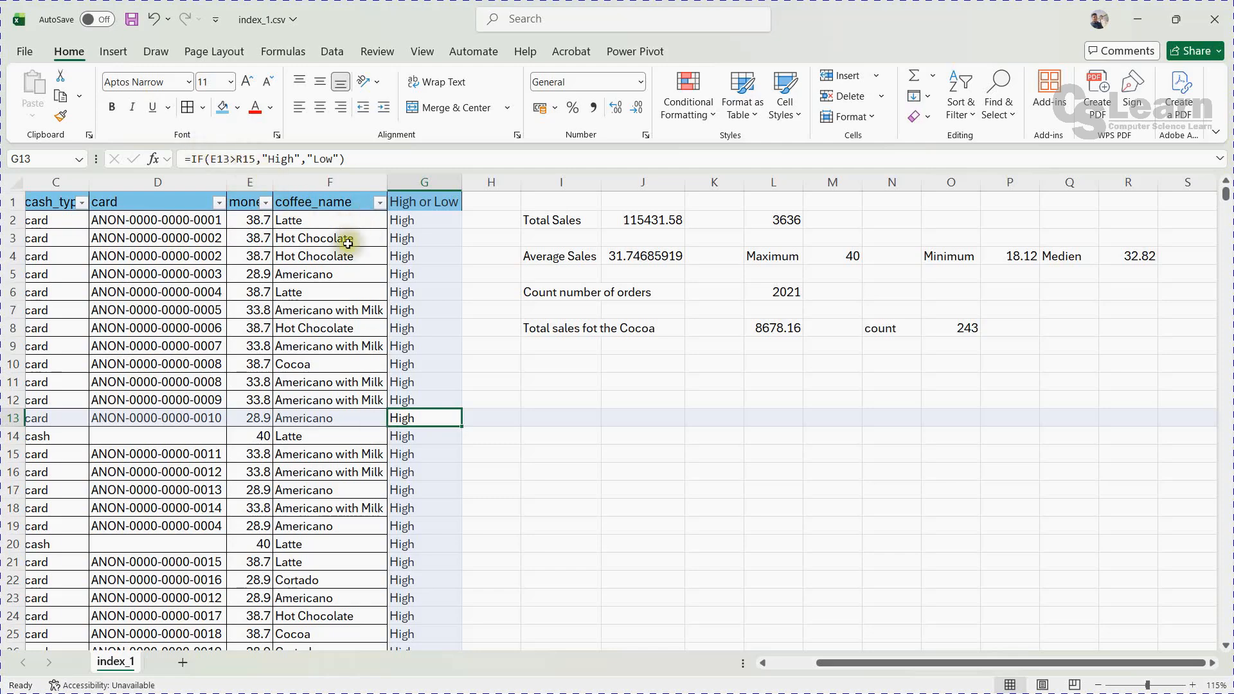
{"action": "left_click", "coordinate": [409, 222]}
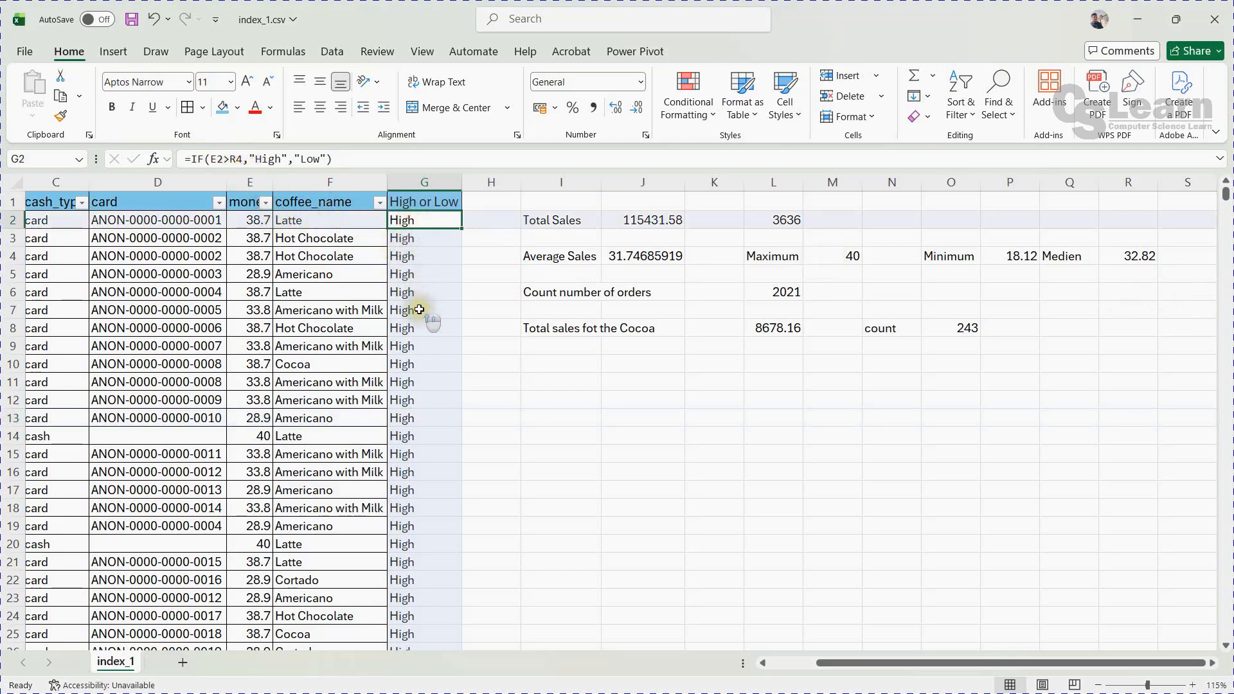
{"action": "scroll", "coordinate": [415, 315], "scroll_direction": "down", "scroll_amount": 3}
{"action": "scroll", "coordinate": [418, 321], "scroll_direction": "up", "scroll_amount": 3}
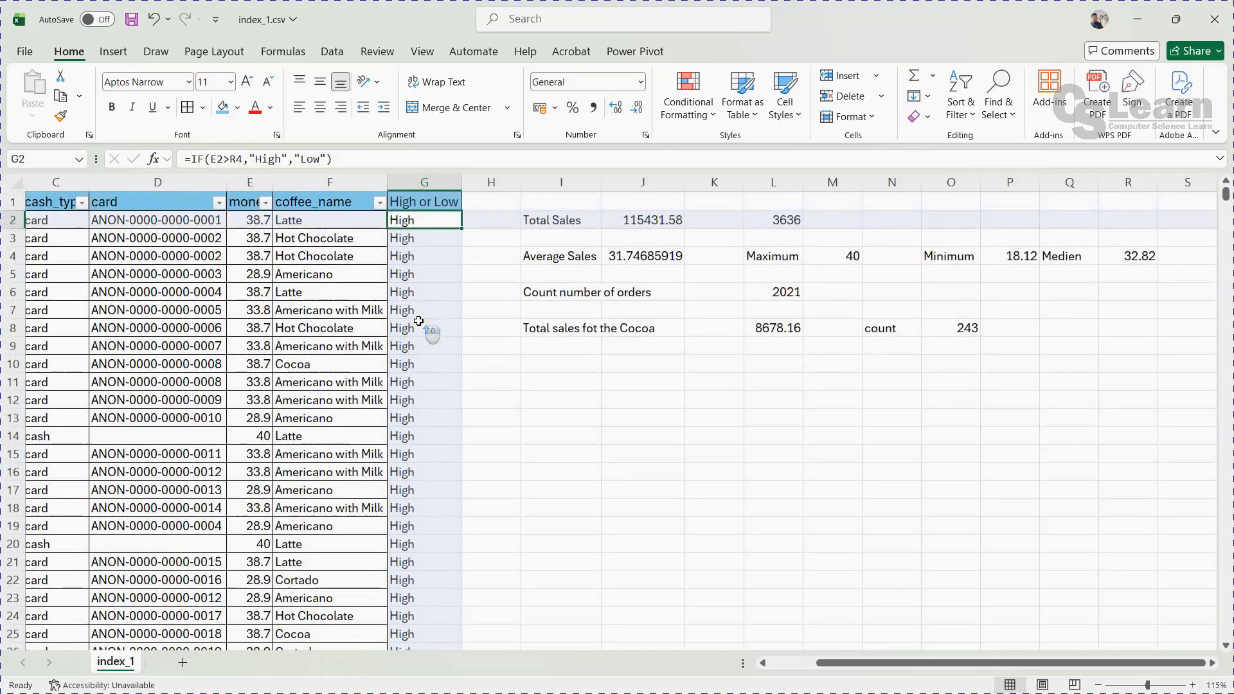
Step: Examine the IF formula in G9 and trace row 9 across to column Q beneath the median label
{"action": "left_click", "coordinate": [406, 348]}
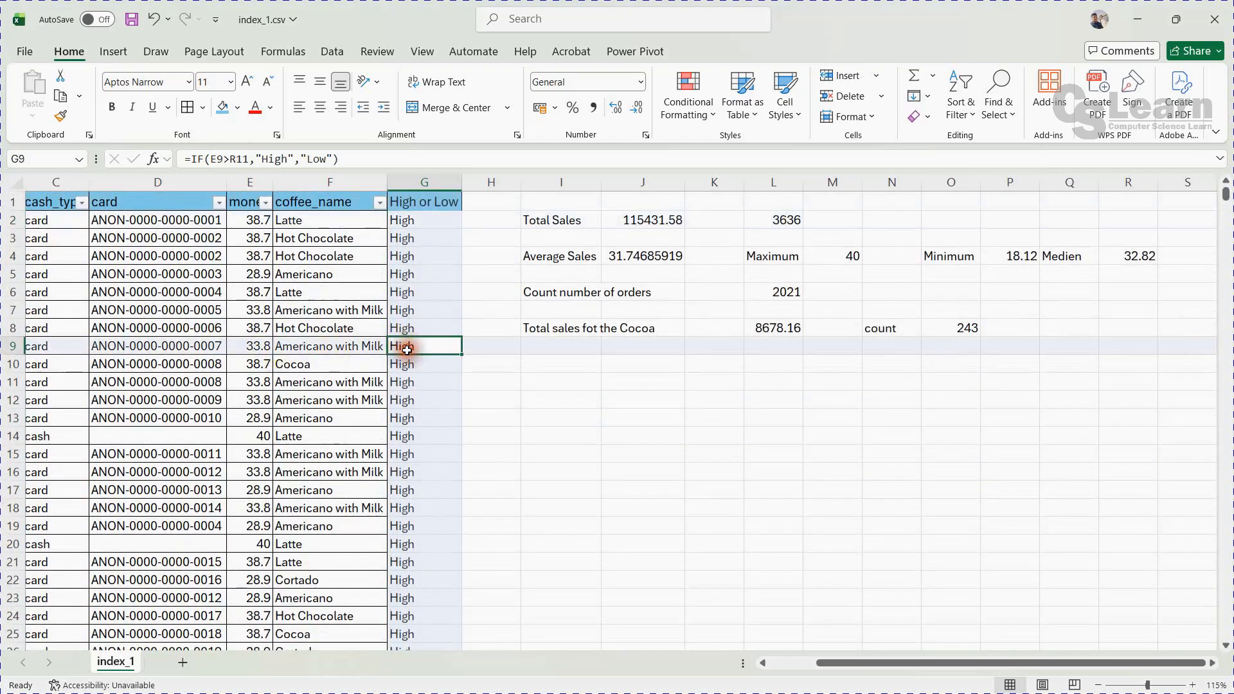
{"action": "key", "text": "Right"}
{"action": "key", "text": "Right"}
{"action": "key", "text": "Right"}
{"action": "key", "text": "Right"}
{"action": "key", "text": "Right"}
{"action": "key", "text": "Right"}
{"action": "key", "text": "Right"}
{"action": "key", "text": "Right"}
{"action": "key", "text": "Right"}
{"action": "key", "text": "Right"}
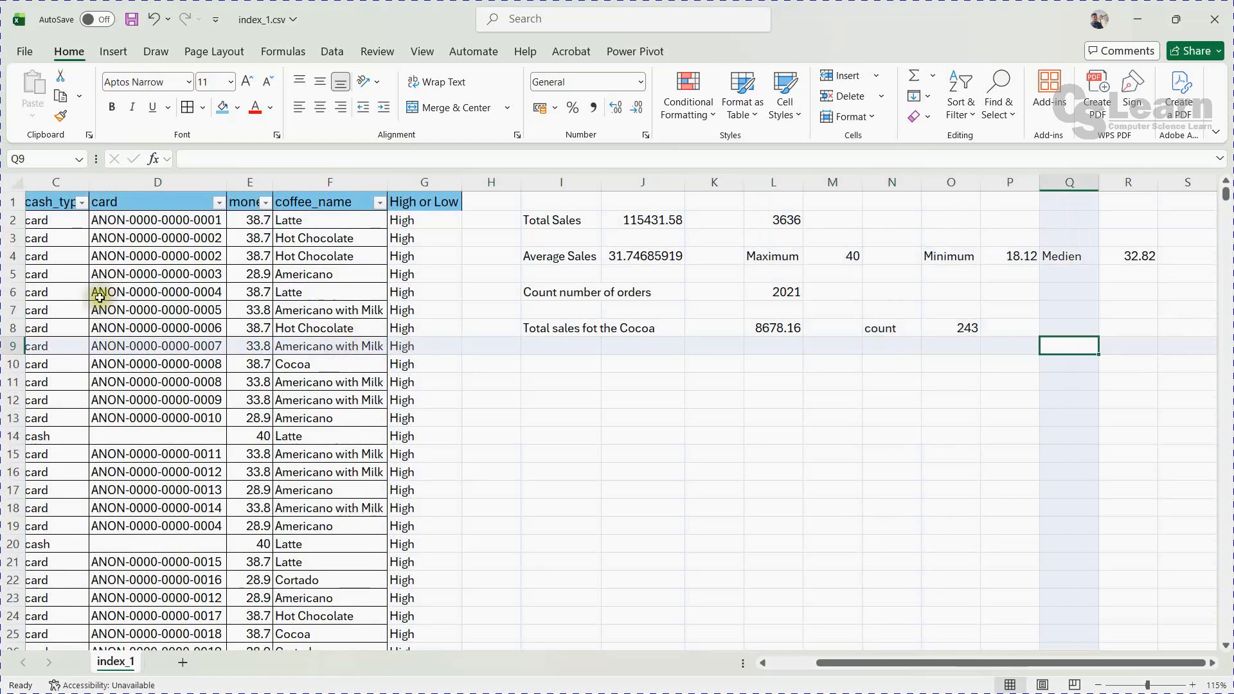
Step: Compare the median cell references in the IF formulas of G9 and G2
{"action": "left_click", "coordinate": [401, 348]}
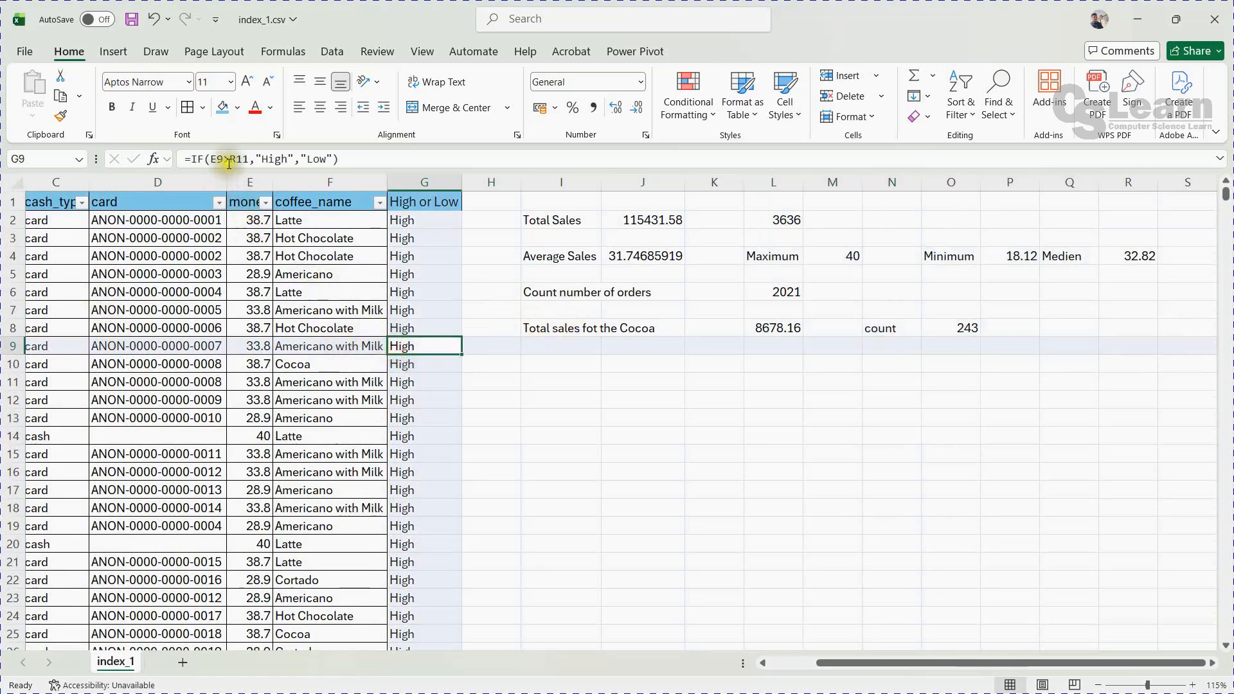
{"action": "left_click", "coordinate": [401, 220]}
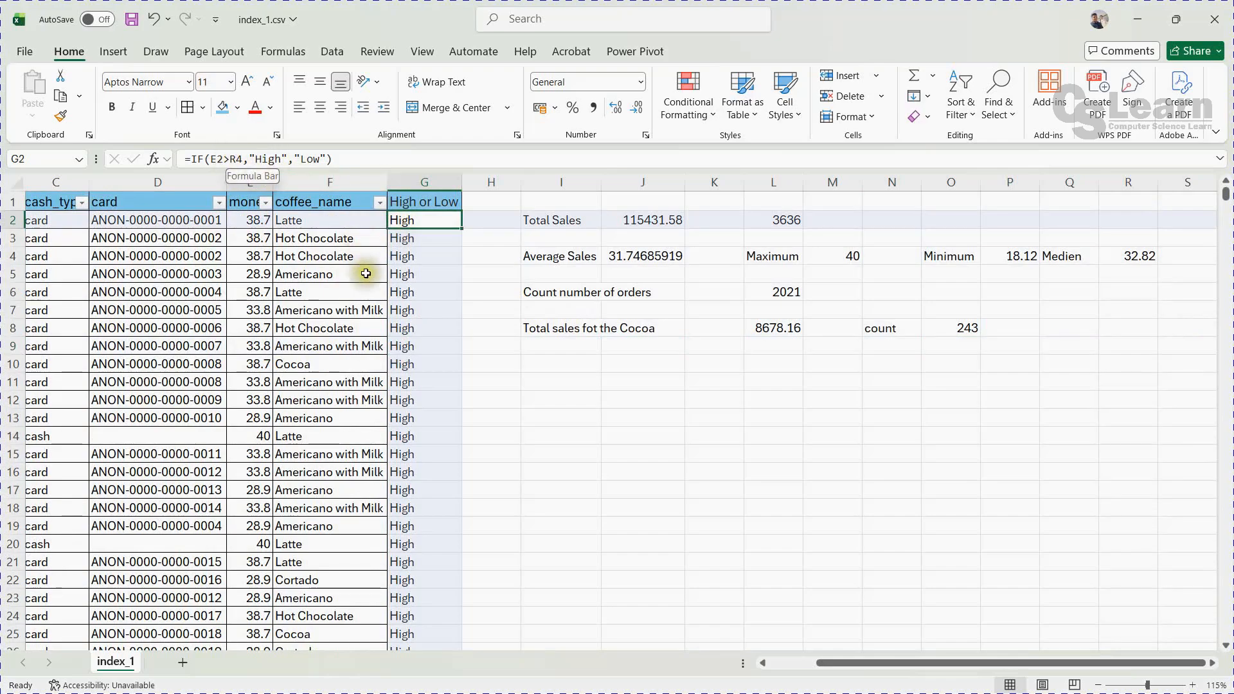
{"action": "left_click", "coordinate": [404, 352]}
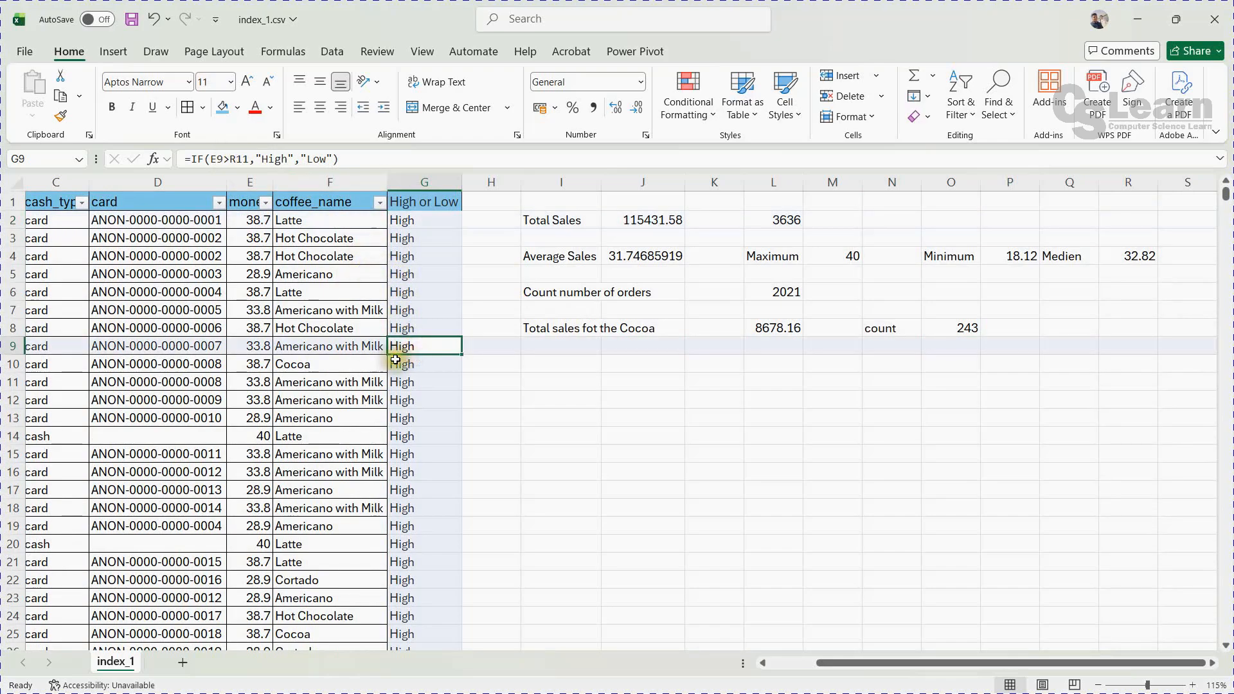
{"action": "scroll", "coordinate": [405, 413], "scroll_direction": "down", "scroll_amount": 5}
{"action": "scroll", "coordinate": [405, 413], "scroll_direction": "up", "scroll_amount": 5}
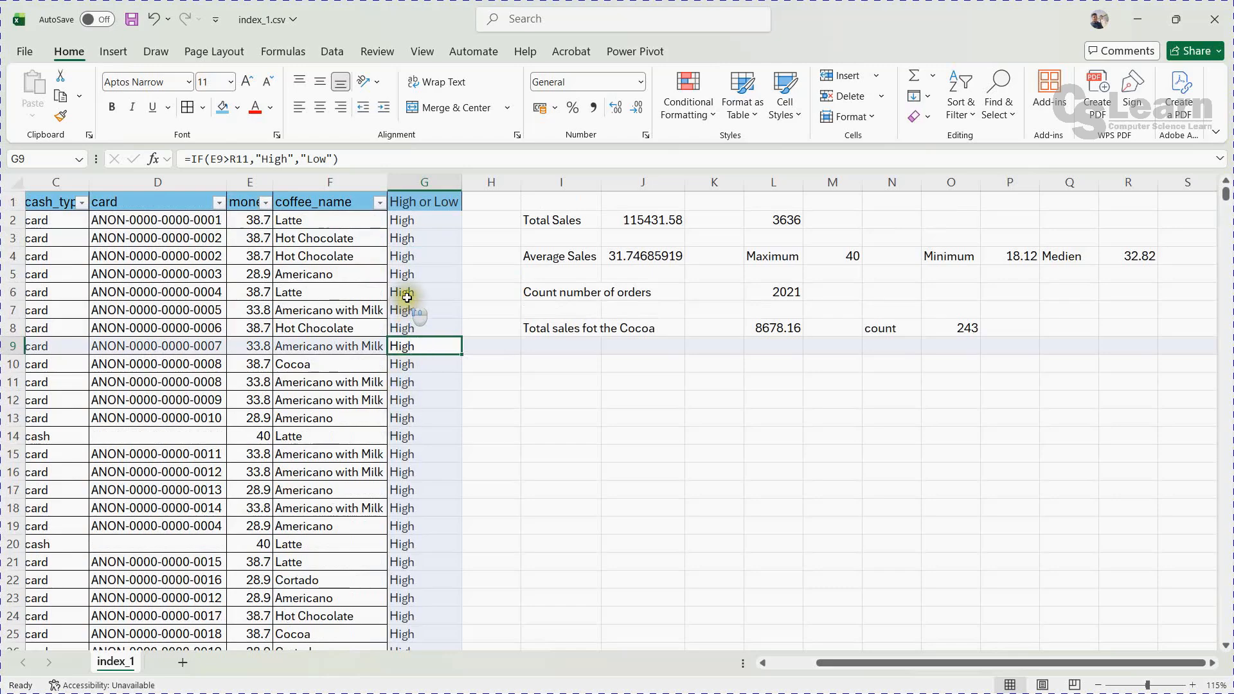
Step: Make the median reference in G2's IF formula absolute as $R$4 and refill the formula down column G
{"action": "left_click", "coordinate": [411, 221]}
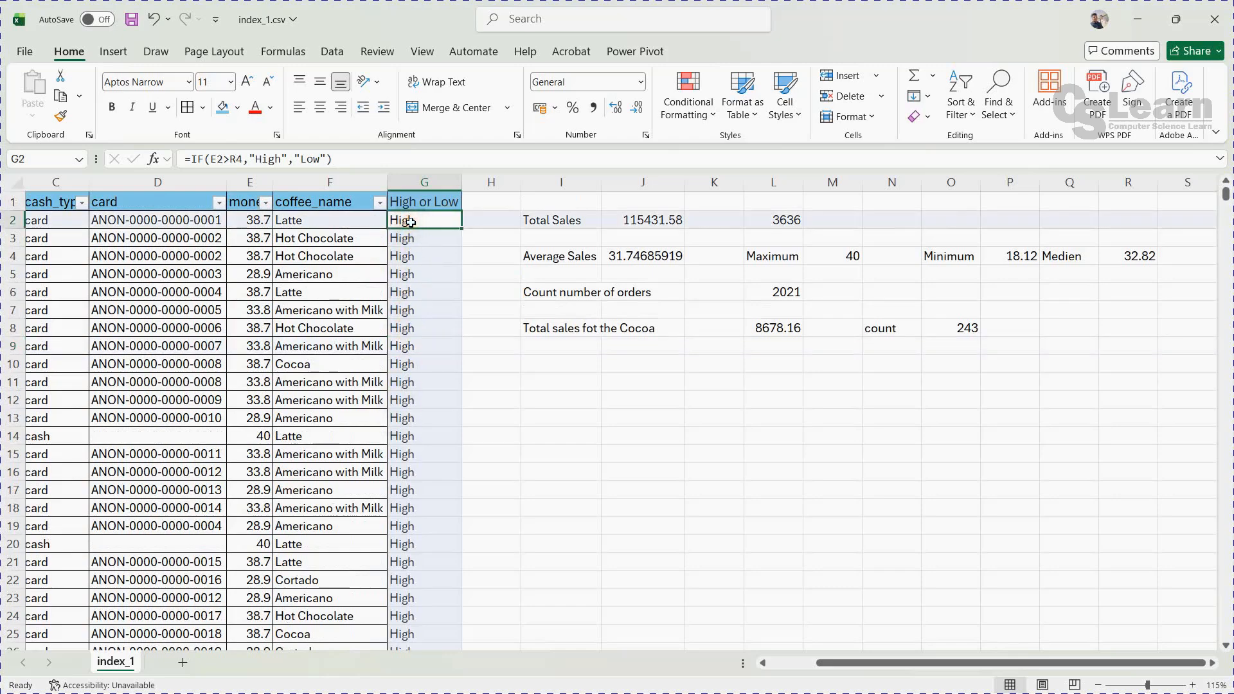
{"action": "left_click", "coordinate": [237, 159]}
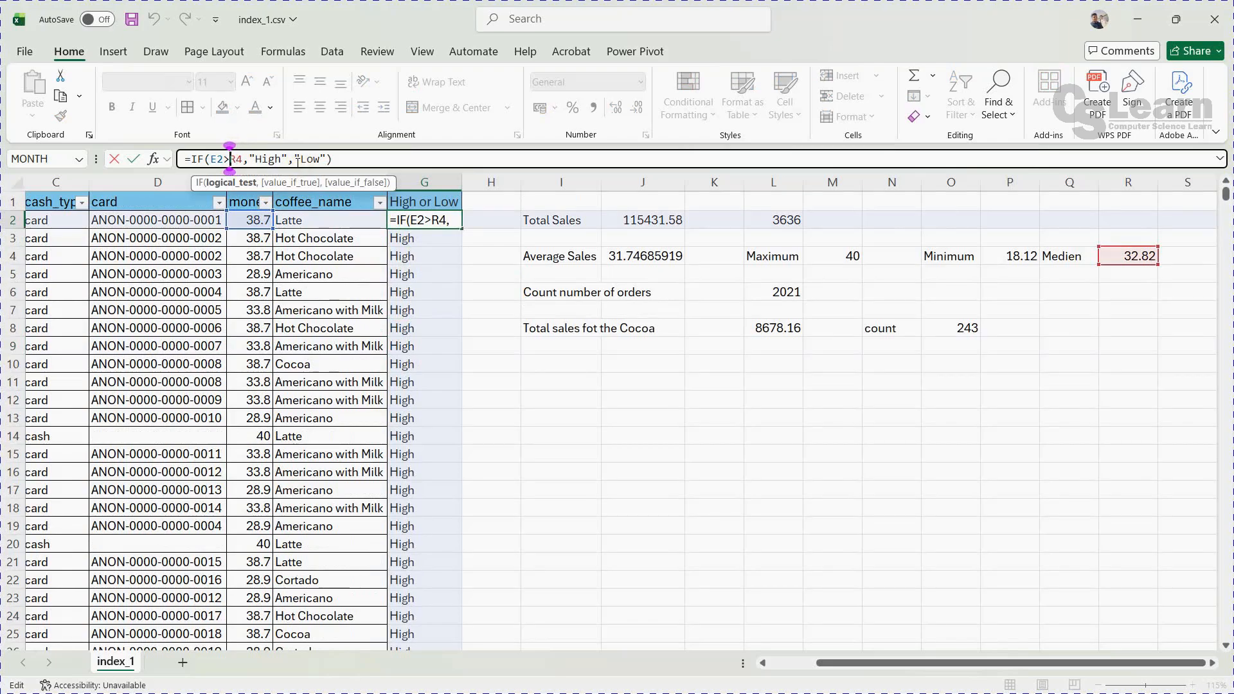
{"action": "type", "text": "$"}
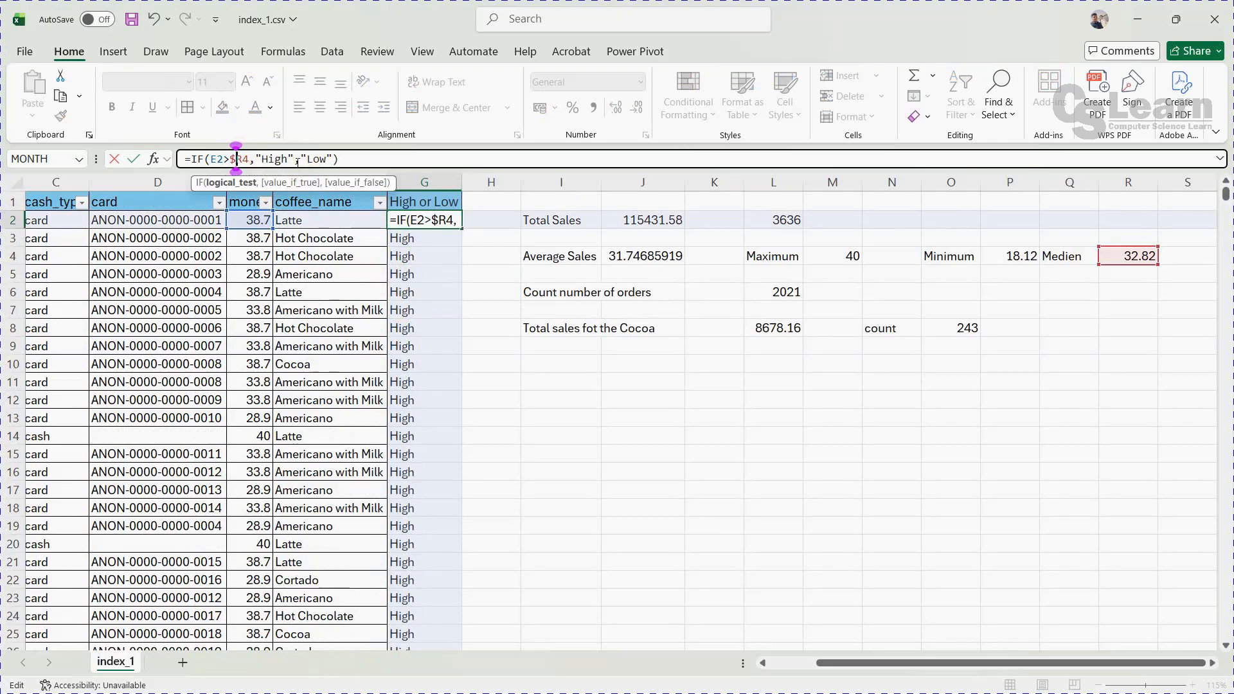
{"action": "key", "text": "Right"}
{"action": "type", "text": "$"}
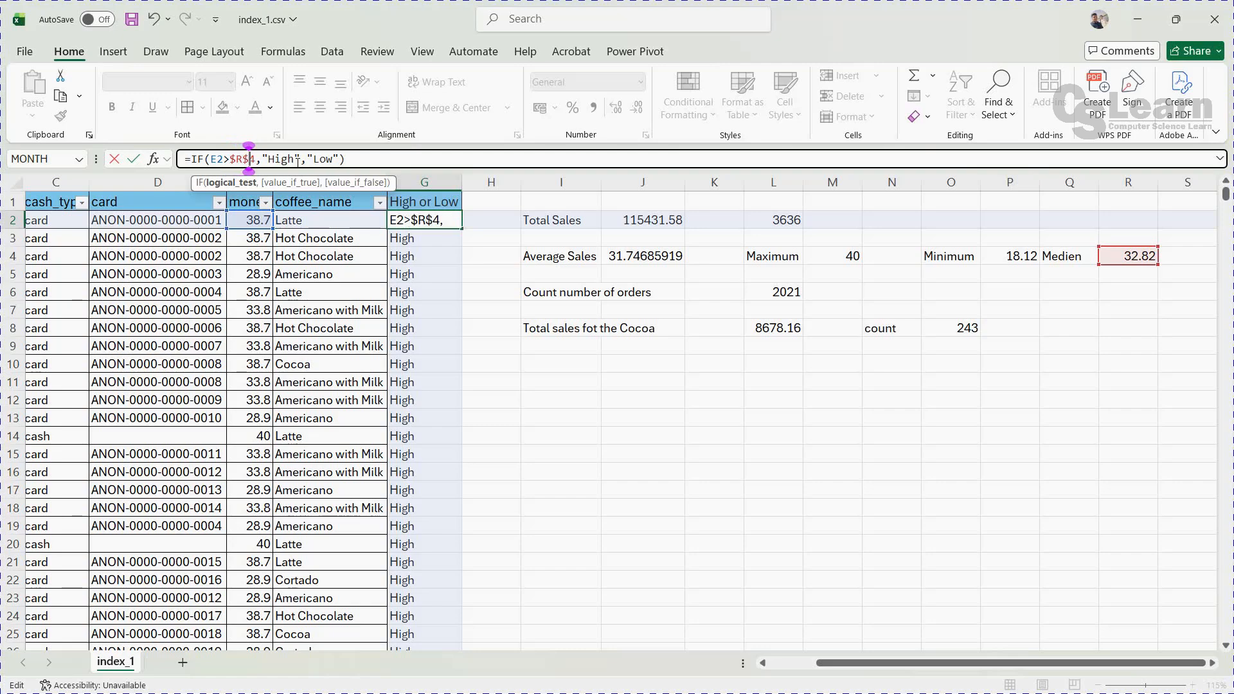
{"action": "key", "text": "Return"}
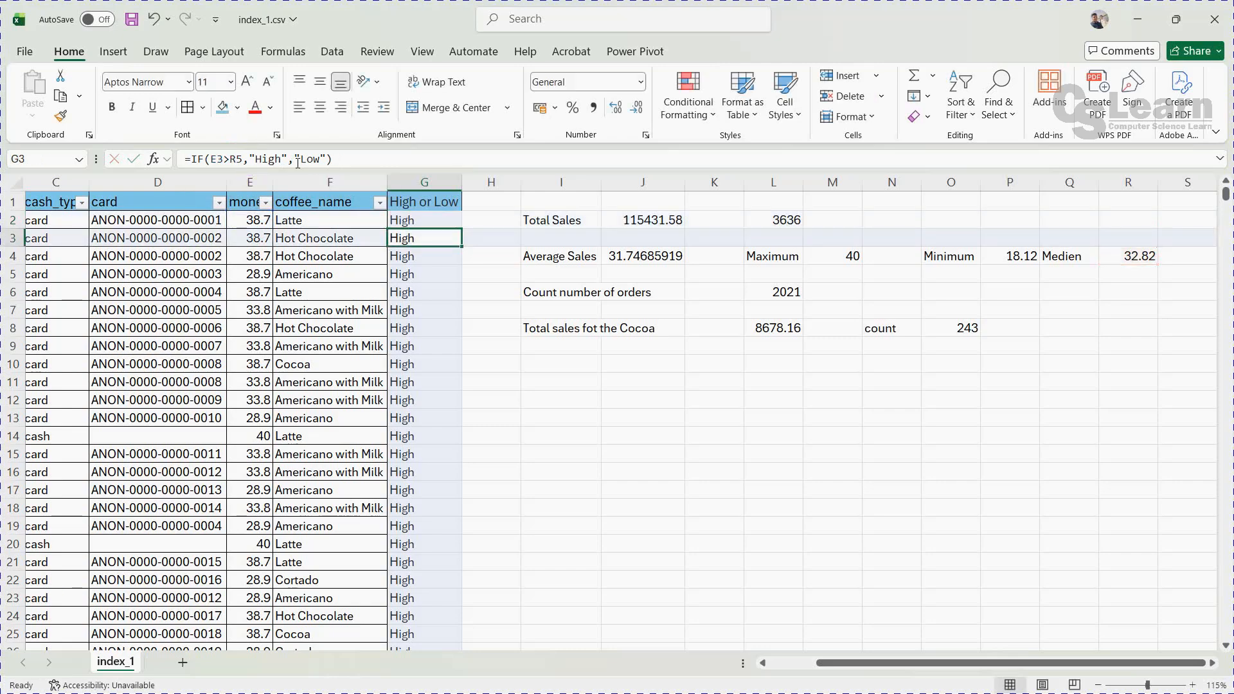
{"action": "left_click", "coordinate": [421, 220]}
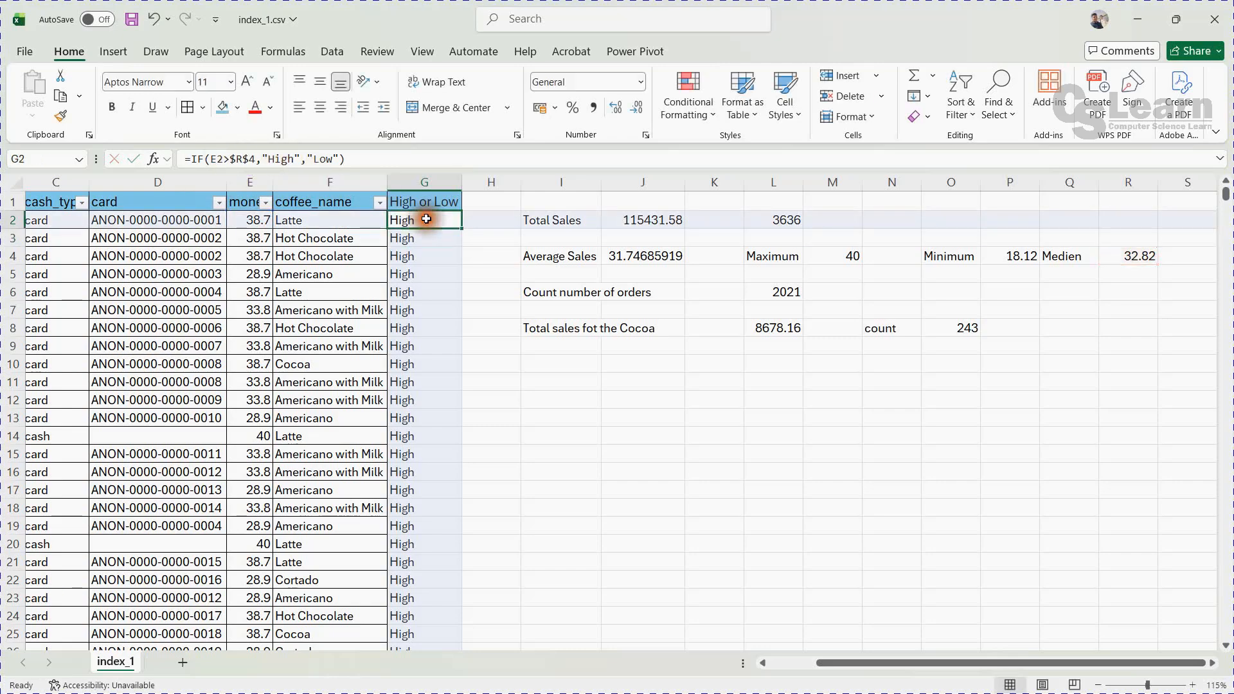
{"action": "double_click", "coordinate": [466, 232]}
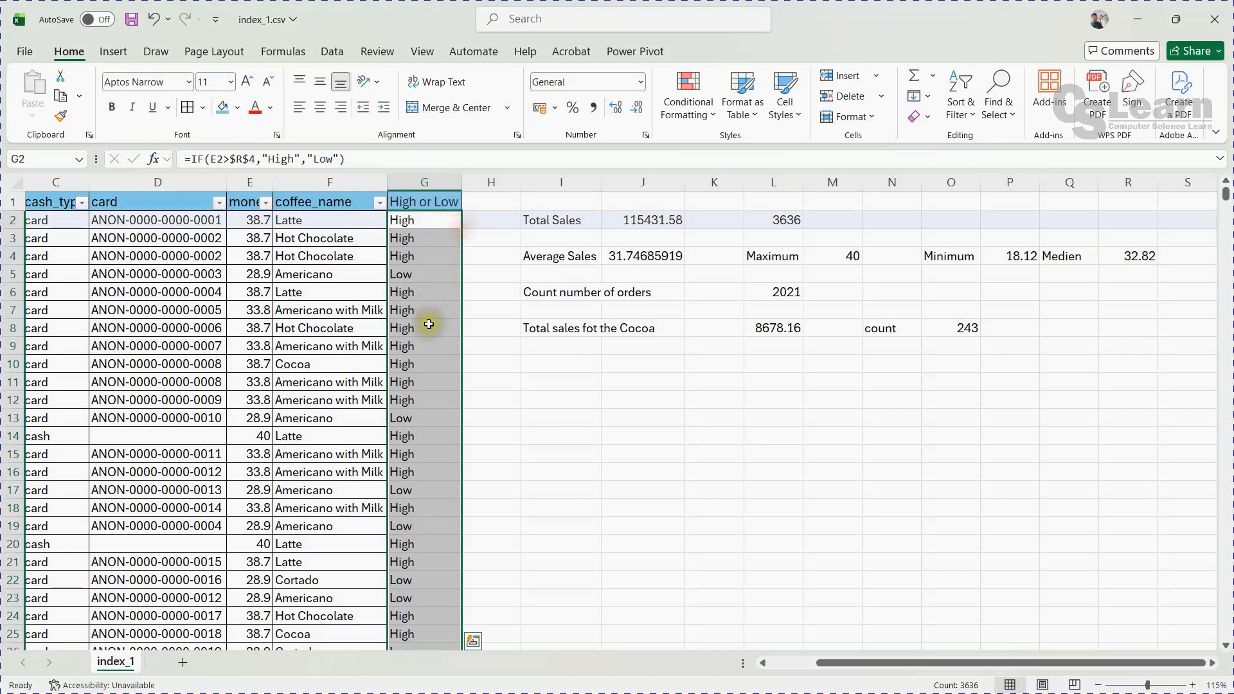
Step: Check the High or Low classifications in column G against the sale amounts, from row 13 down to row 19
{"action": "left_click", "coordinate": [262, 418]}
{"action": "key", "text": "Right"}
{"action": "key", "text": "Right"}
{"action": "key", "text": "Down"}
{"action": "key", "text": "Down"}
{"action": "key", "text": "Down"}
{"action": "key", "text": "Down"}
{"action": "key", "text": "Down"}
{"action": "key", "text": "Down"}
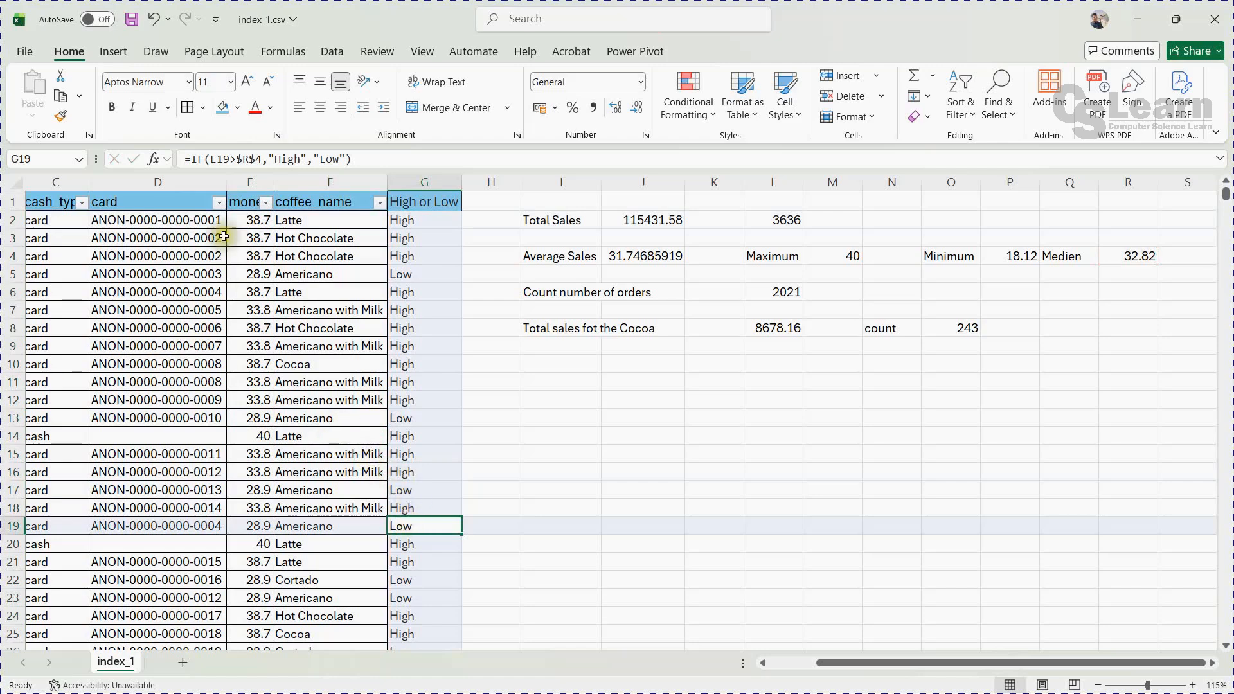
Step: Examine the $R$4 reference in the IF formulas of G19, G7 and G2, leaving the formulas as they are
{"action": "left_click_drag", "start_coordinate": [236, 159], "coordinate": [266, 159]}
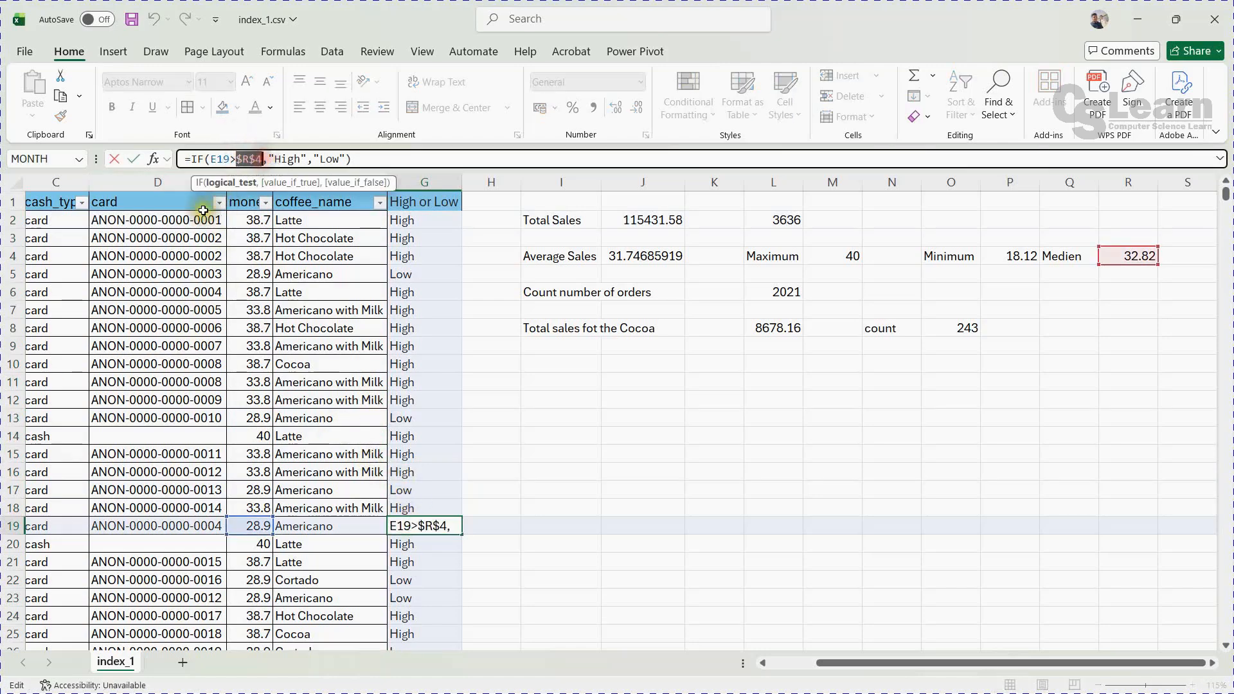
{"action": "left_click", "coordinate": [283, 296]}
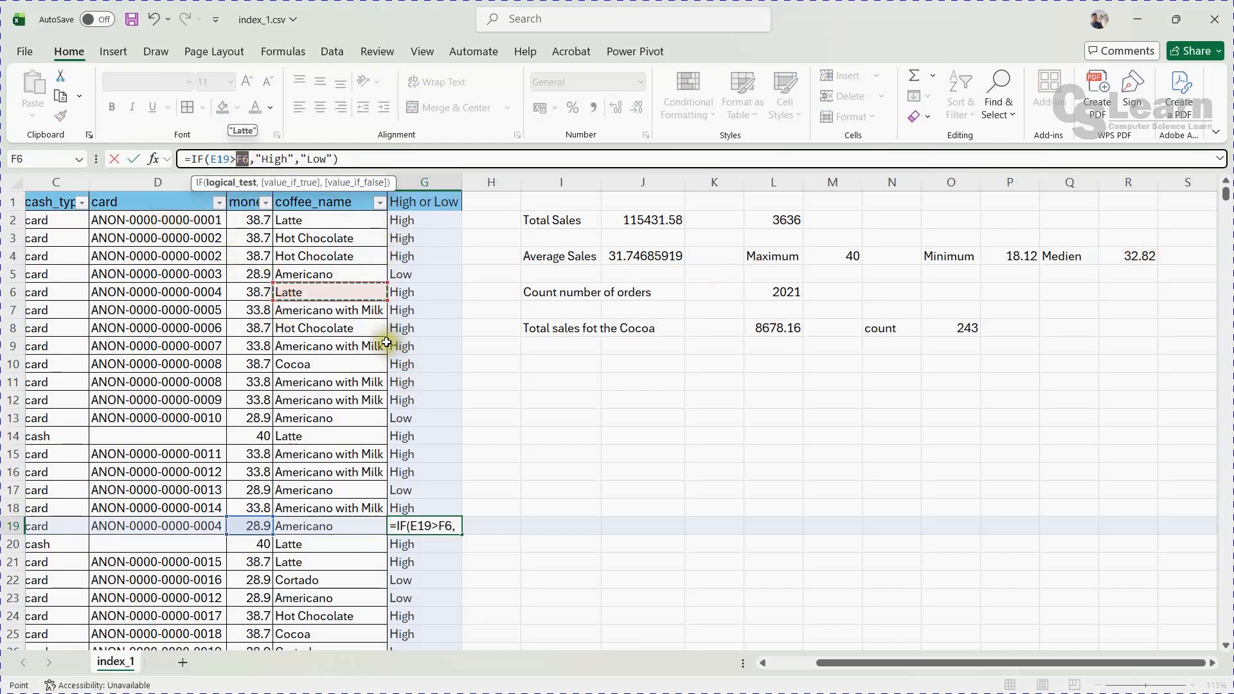
{"action": "key", "text": "Escape"}
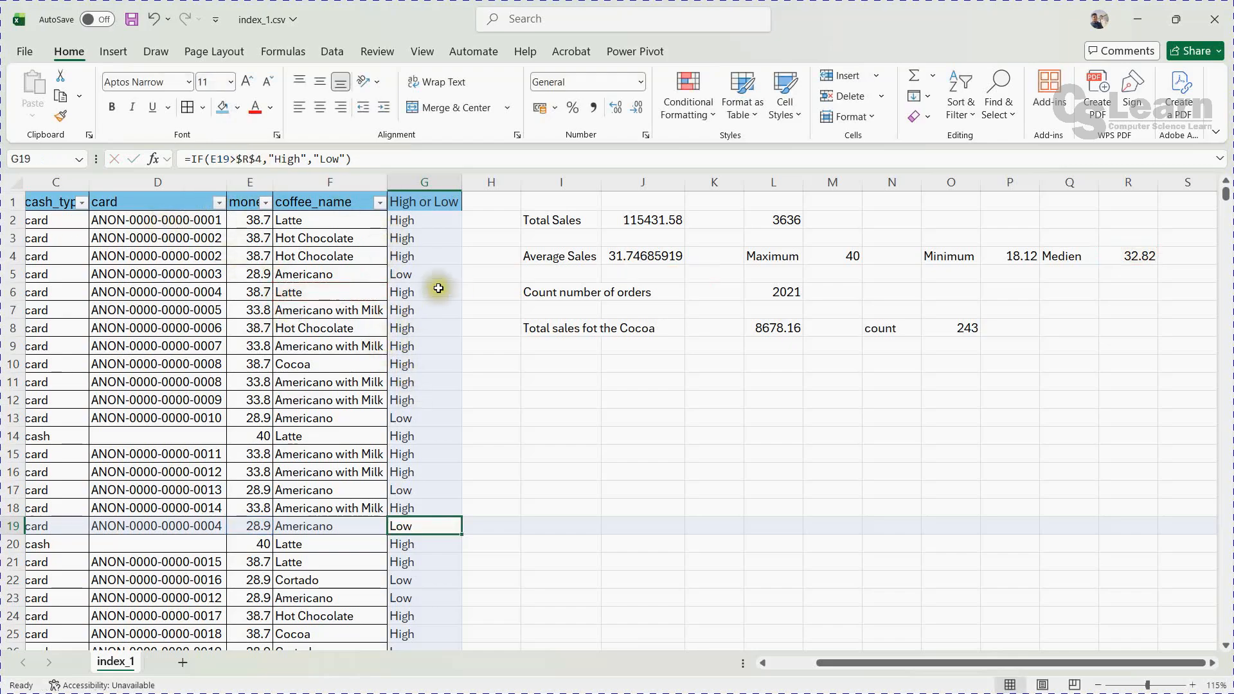
{"action": "left_click", "coordinate": [407, 307]}
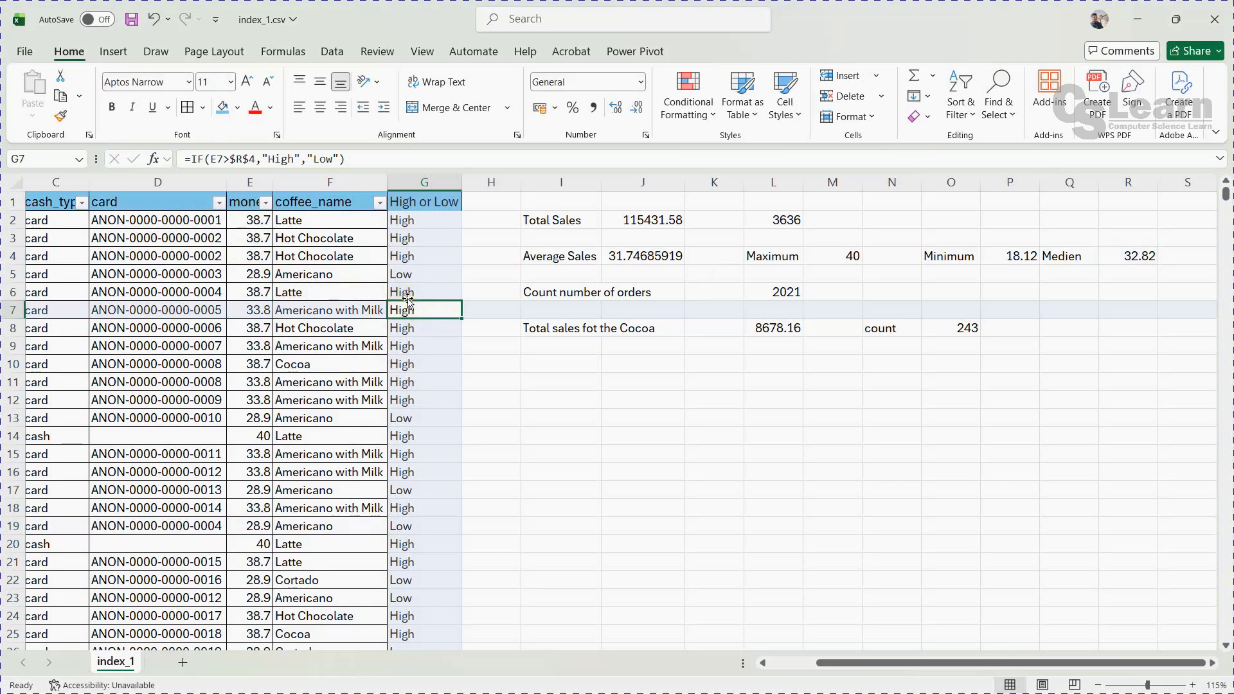
{"action": "left_click", "coordinate": [408, 219]}
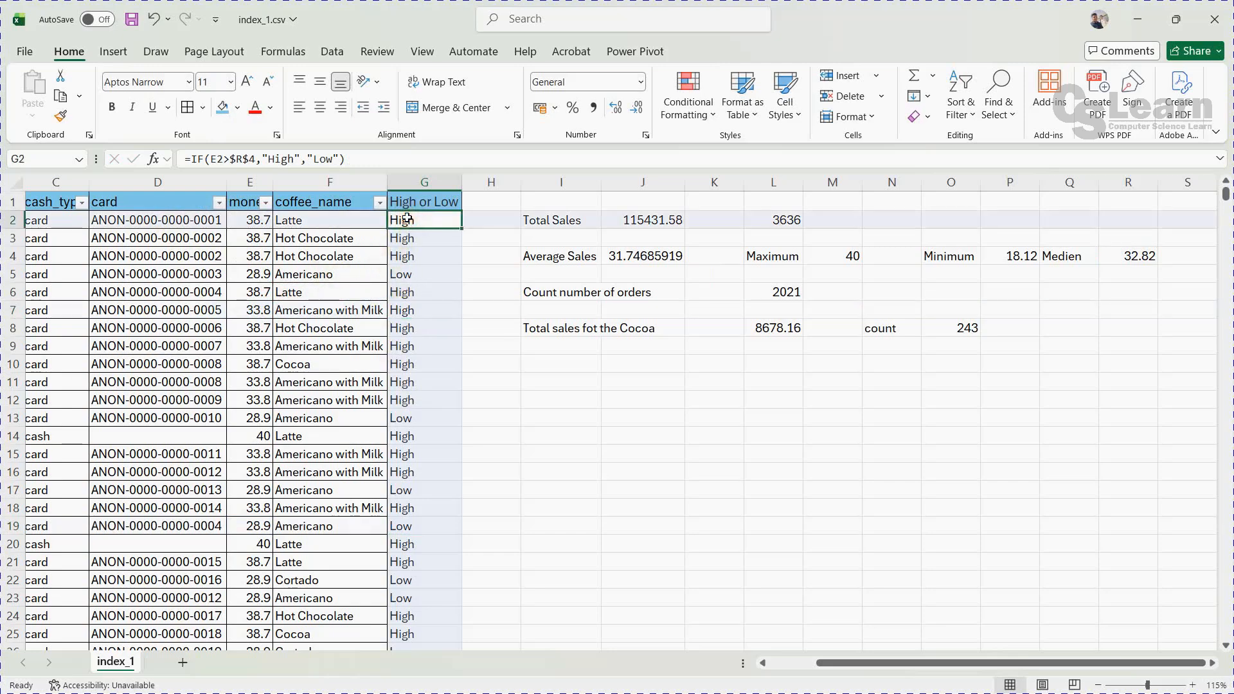
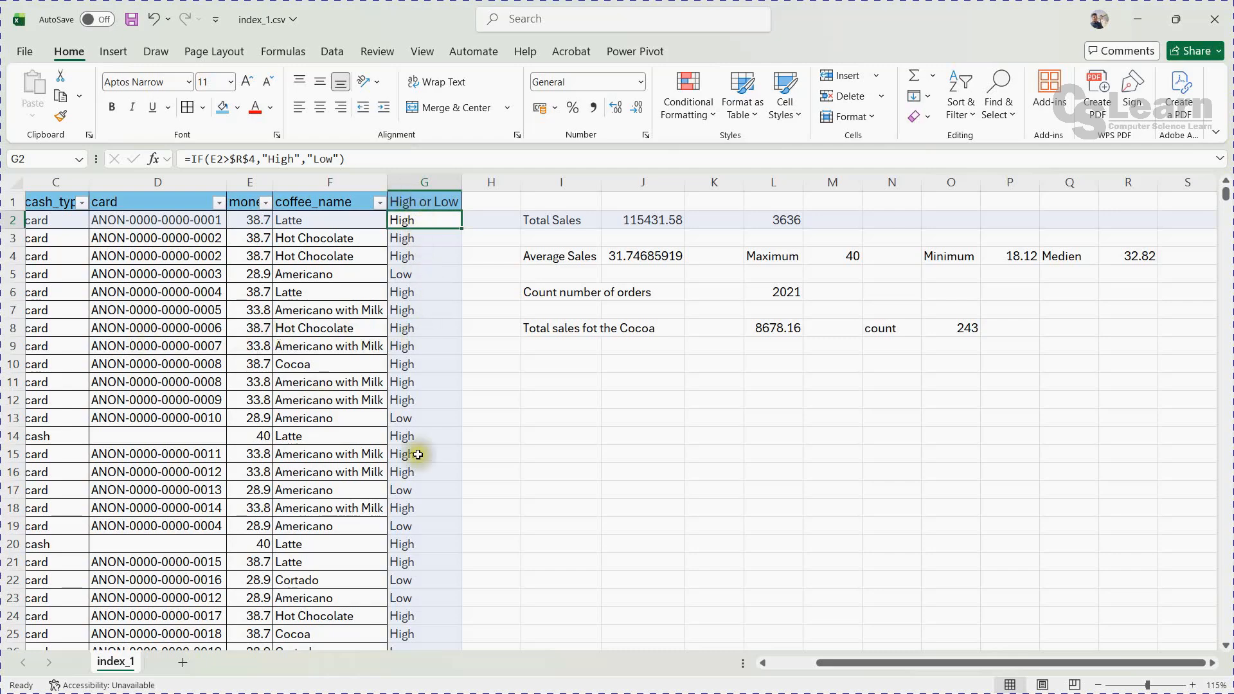
Step: Review the dates in column A from A2 down to A24
{"action": "left_click_drag", "start_coordinate": [913, 663], "coordinate": [839, 666]}
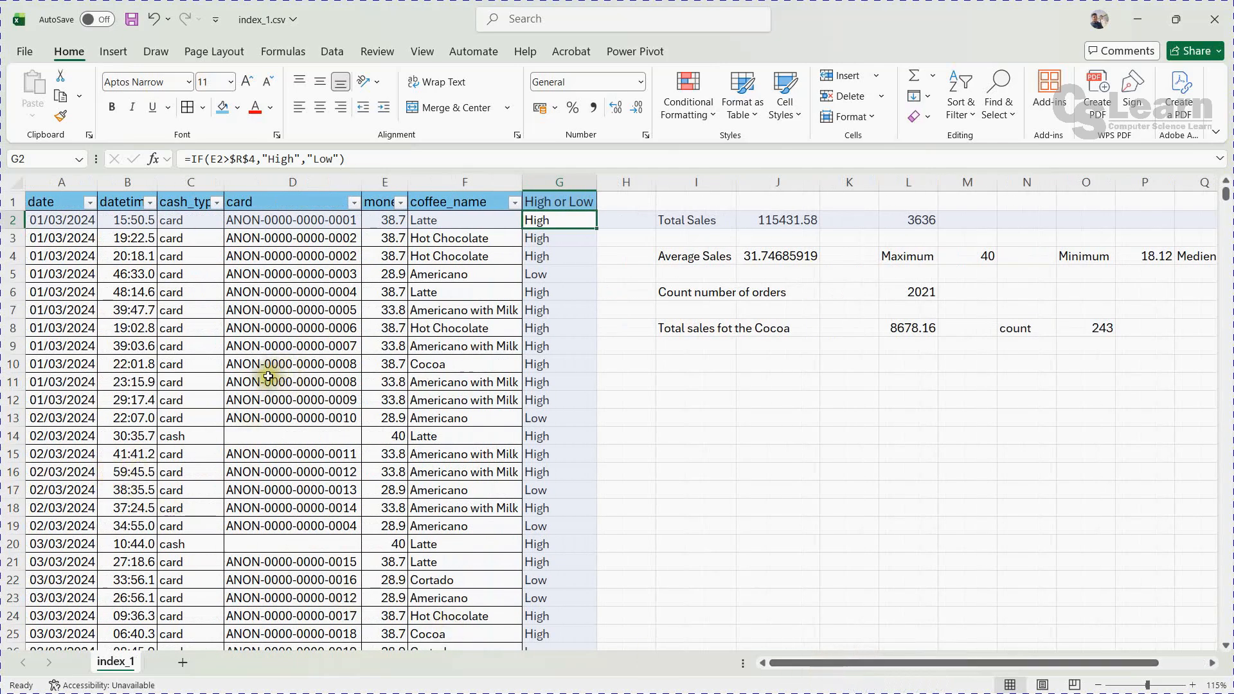
{"action": "left_click", "coordinate": [65, 223]}
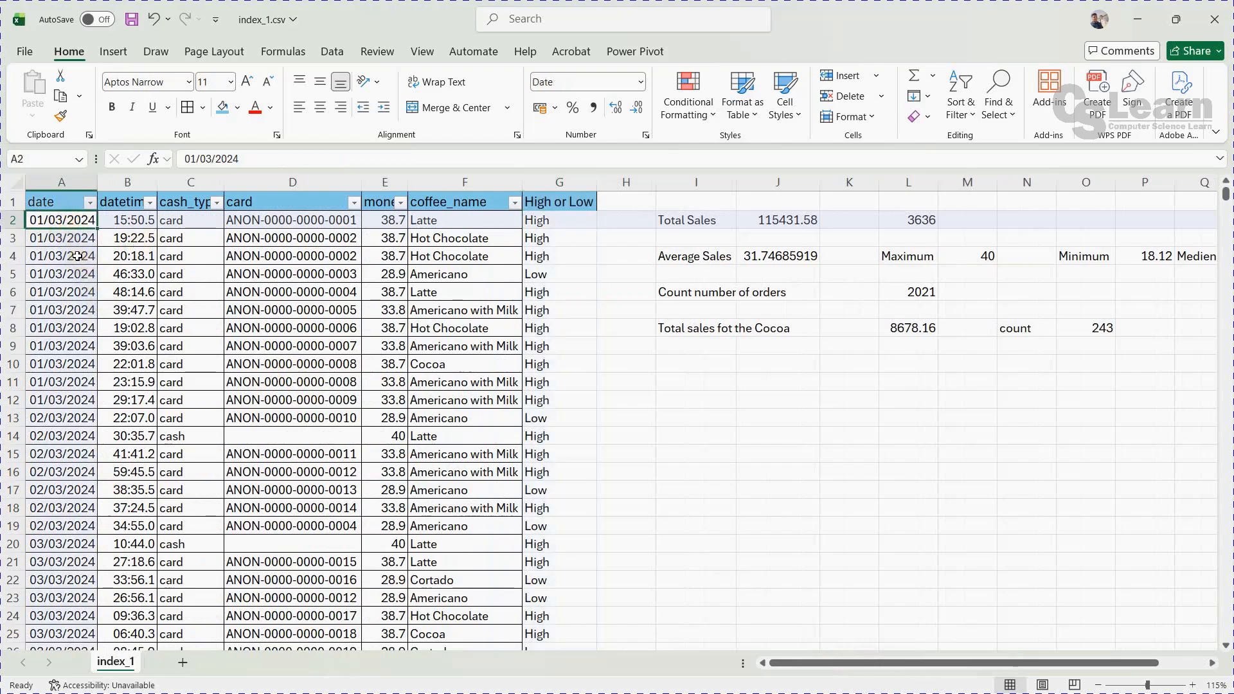
{"action": "key", "text": "Down"}
{"action": "key", "text": "Down"}
{"action": "key", "text": "Down"}
{"action": "key", "text": "Down"}
{"action": "key", "text": "Down"}
{"action": "key", "text": "Down"}
{"action": "key", "text": "Down"}
{"action": "key", "text": "Up"}
{"action": "key", "text": "Up"}
{"action": "key", "text": "Up"}
{"action": "key", "text": "Up"}
{"action": "key", "text": "Up"}
{"action": "key", "text": "Up"}
{"action": "key", "text": "Up"}
{"action": "key", "text": "Up"}
{"action": "key", "text": "Down"}
{"action": "key", "text": "Down"}
{"action": "key", "text": "Down"}
{"action": "key", "text": "Down"}
{"action": "key", "text": "Down"}
{"action": "key", "text": "Down"}
{"action": "key", "text": "Down"}
{"action": "key", "text": "Down"}
{"action": "key", "text": "Down"}
{"action": "key", "text": "Down"}
{"action": "key", "text": "Down"}
{"action": "key", "text": "Down"}
{"action": "key", "text": "Down"}
{"action": "key", "text": "Down"}
{"action": "key", "text": "Down"}
{"action": "key", "text": "Down"}
{"action": "key", "text": "Down"}
{"action": "key", "text": "Down"}
{"action": "key", "text": "Down"}
{"action": "key", "text": "Down"}
{"action": "key", "text": "Down"}
{"action": "key", "text": "Down"}
{"action": "key", "text": "Down"}
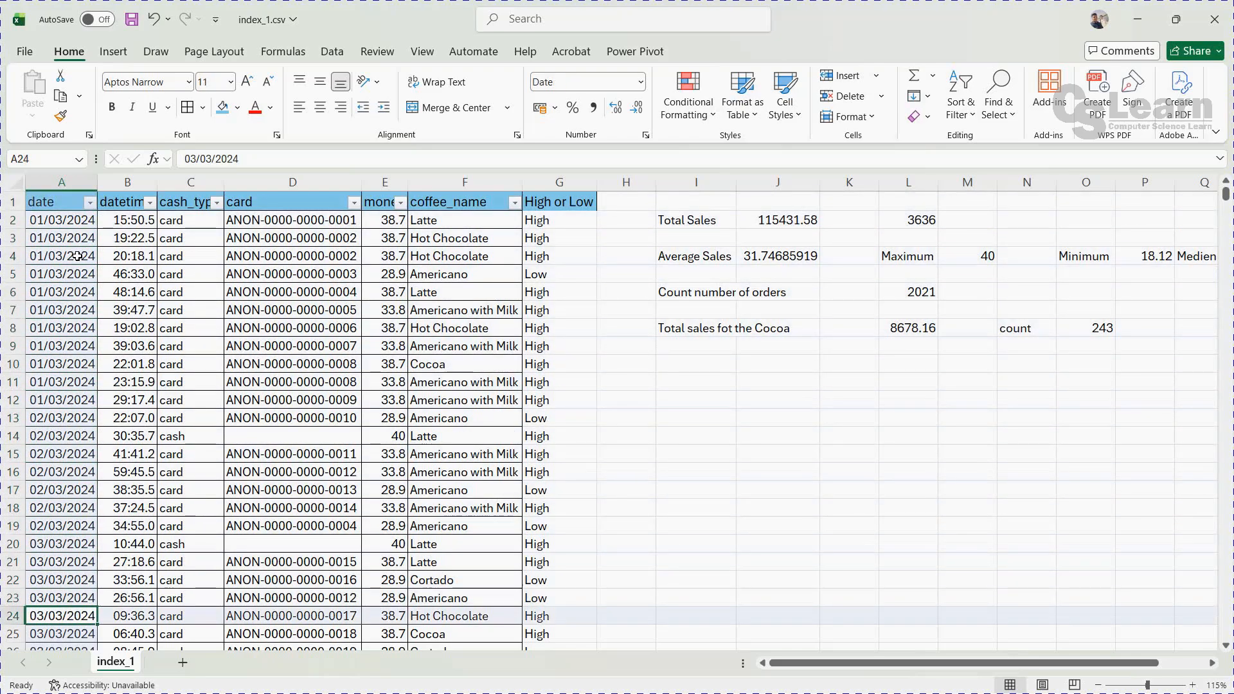
Step: Insert three blank columns between the date and datetime columns
{"action": "left_click", "coordinate": [124, 183]}
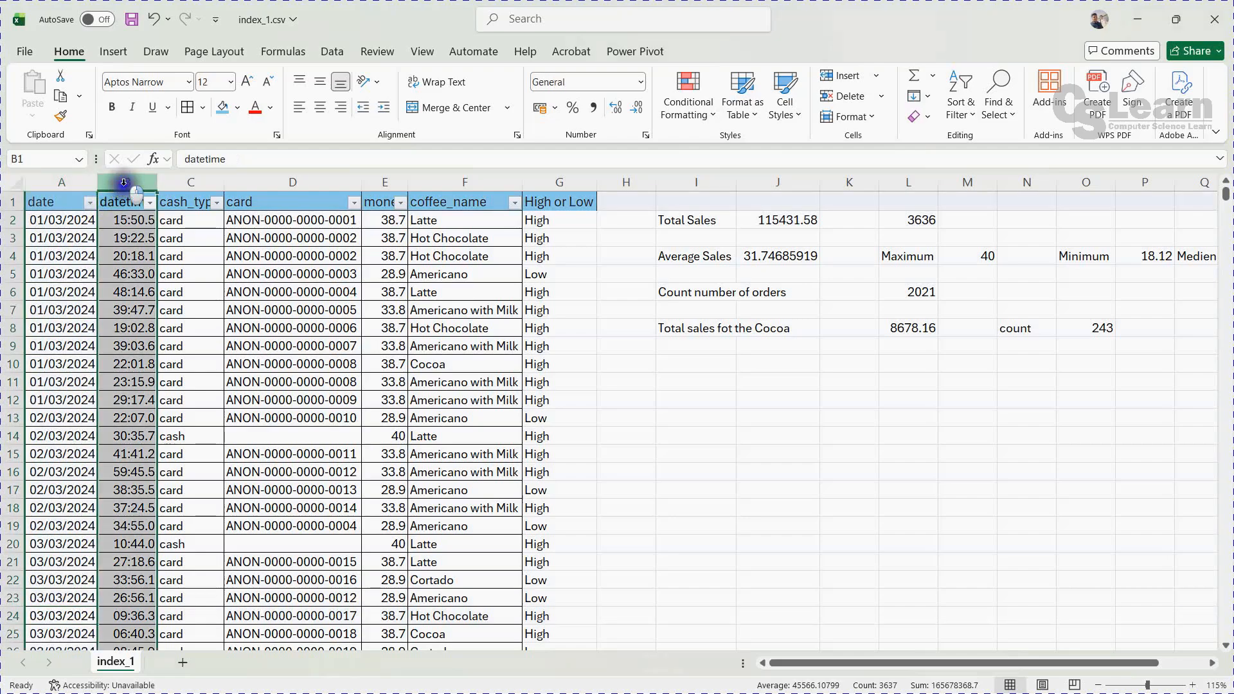
{"action": "right_click", "coordinate": [126, 183]}
{"action": "left_click", "coordinate": [168, 333]}
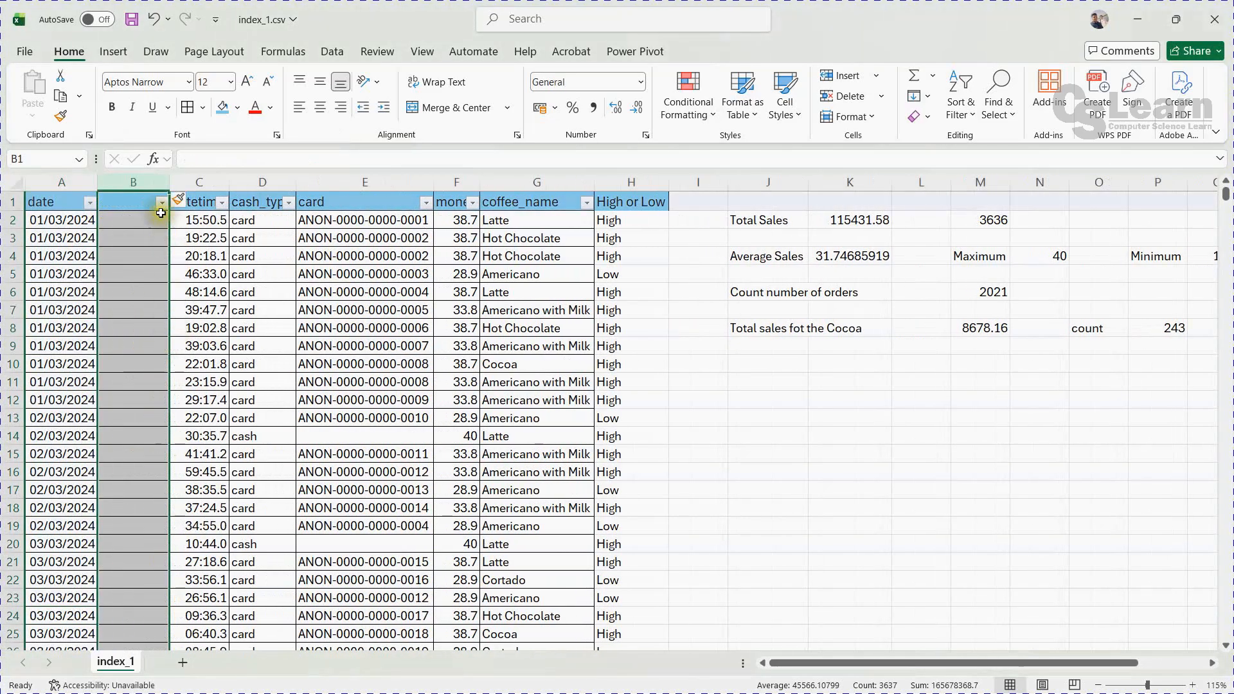
{"action": "right_click", "coordinate": [149, 184]}
{"action": "left_click", "coordinate": [191, 345]}
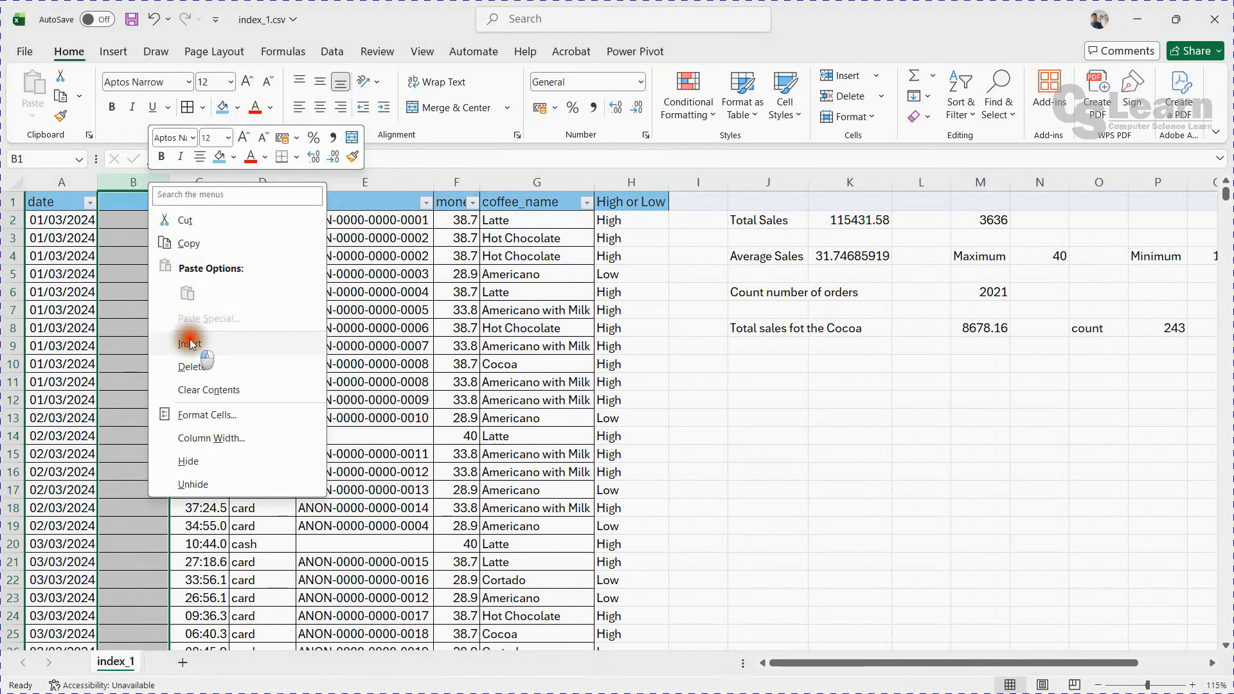
{"action": "right_click", "coordinate": [153, 182]}
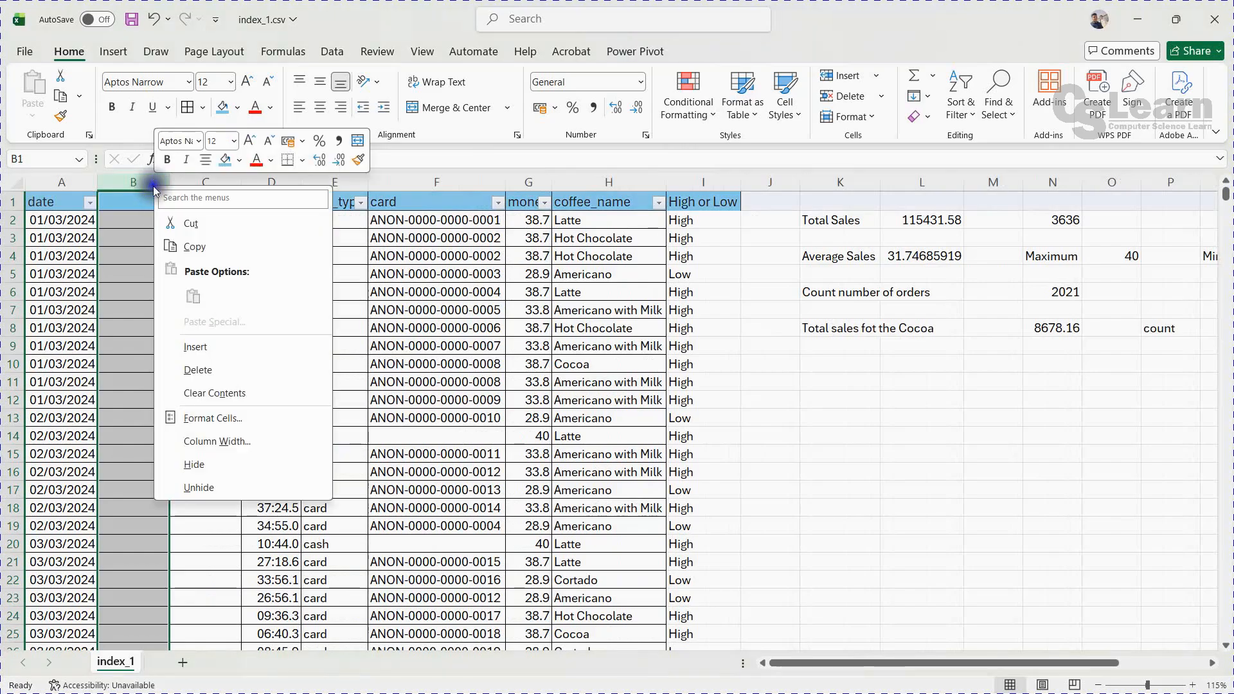
{"action": "left_click", "coordinate": [198, 346]}
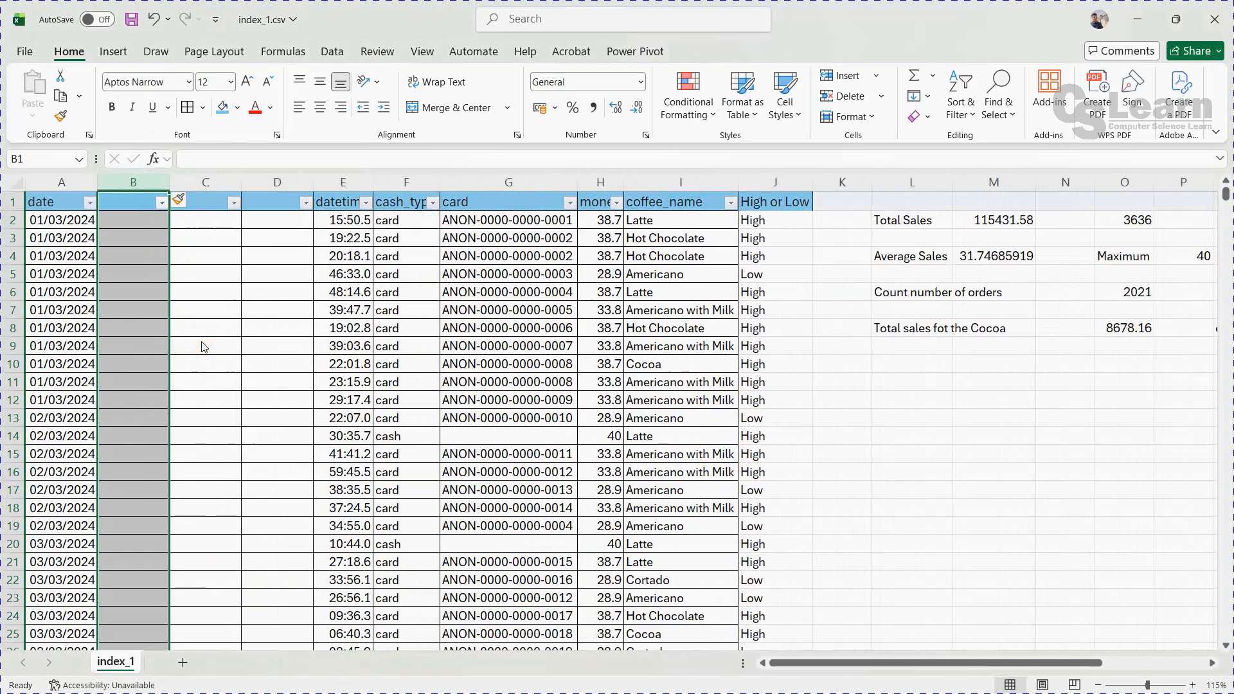
{"action": "left_click", "coordinate": [143, 220]}
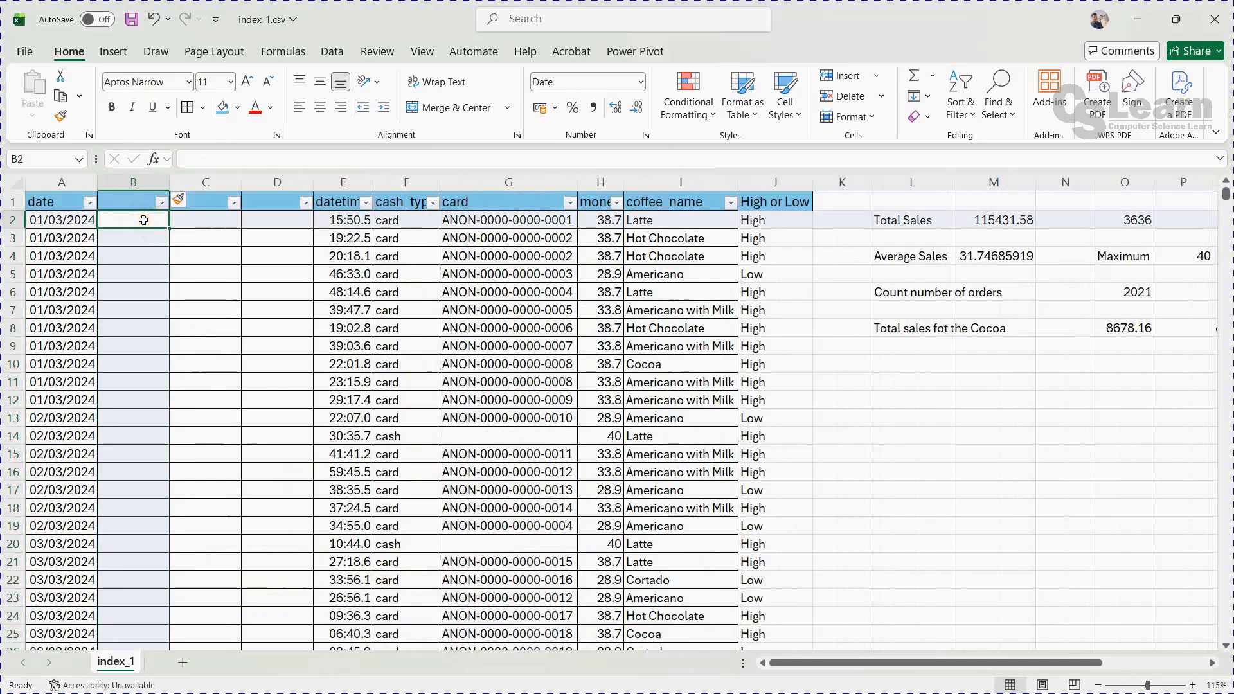
{"action": "type", "text": "=dates"}
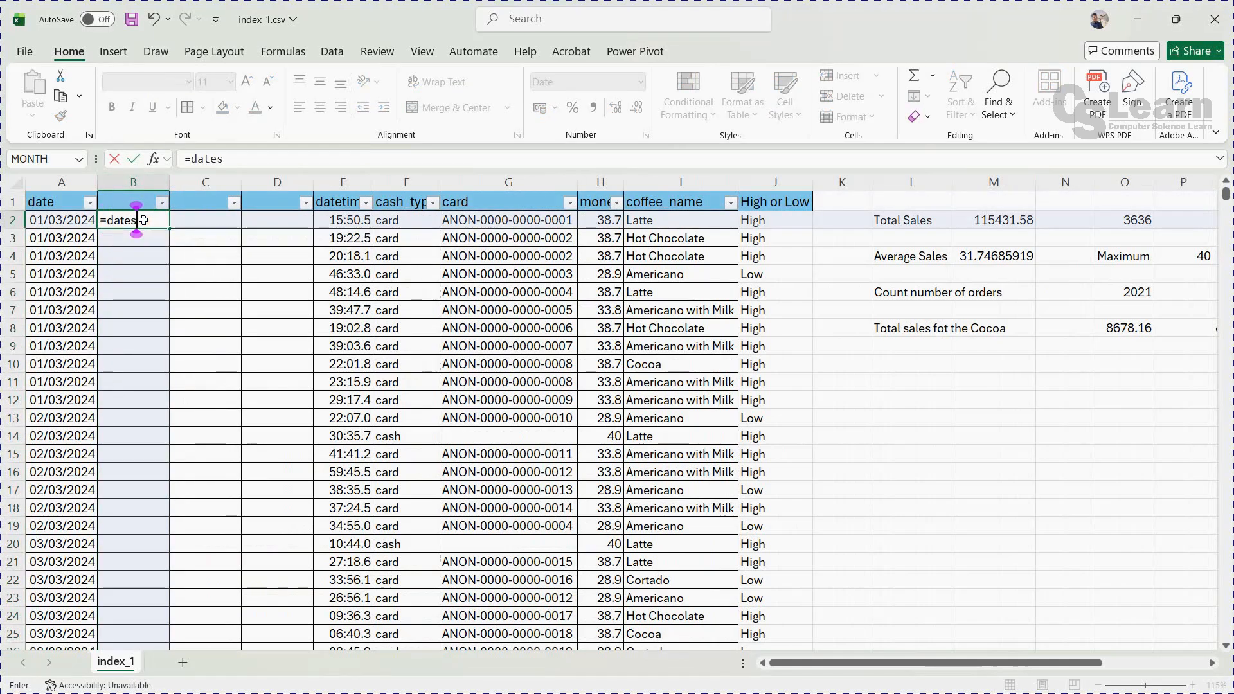
{"action": "key", "text": "BackSpace"}
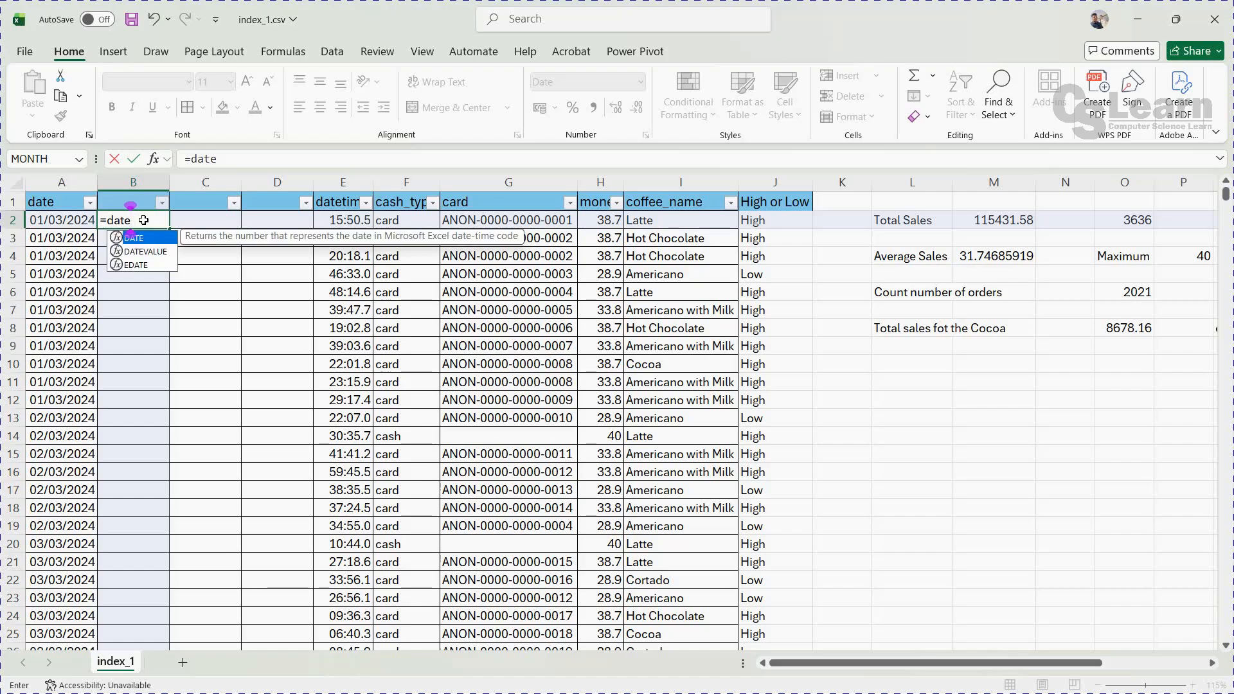
{"action": "key", "text": "BackSpace"}
{"action": "key", "text": "BackSpace"}
{"action": "key", "text": "BackSpace"}
{"action": "key", "text": "BackSpace"}
{"action": "key", "text": "BackSpace"}
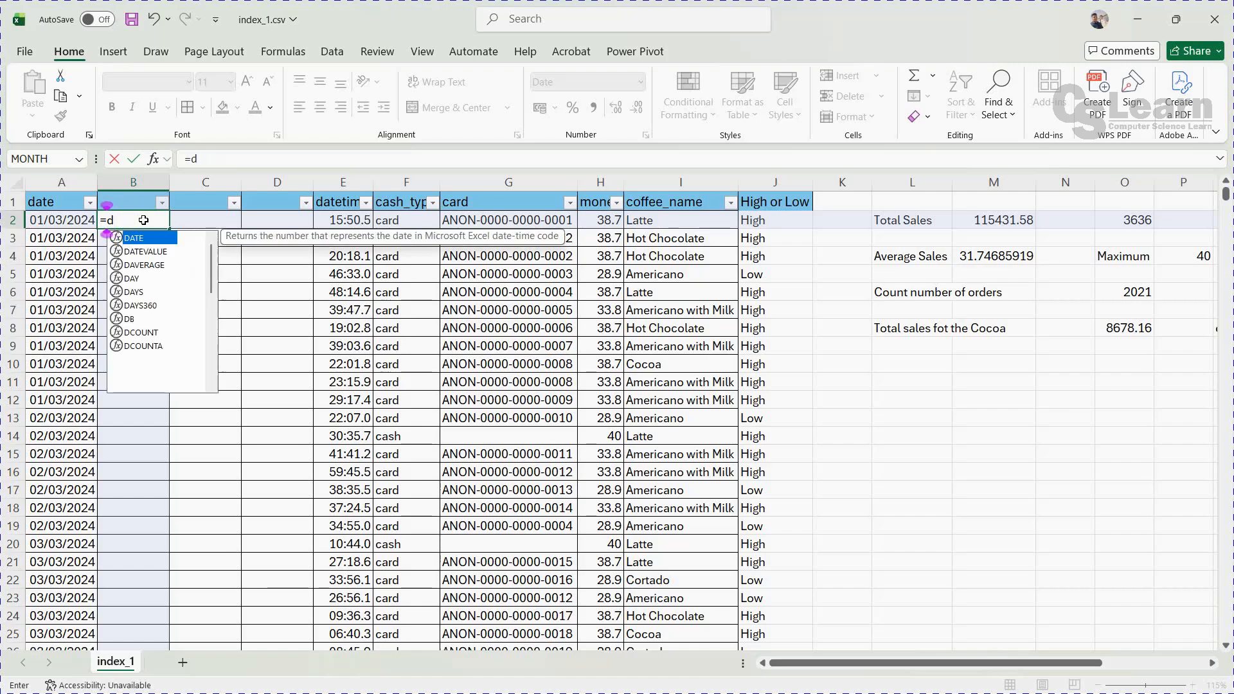
Step: Try to split the date in A2 at the slashes by entering =TEXTSPLIT(A2,"/") in B2
{"action": "type", "text": "te"}
{"action": "type", "text": "=texts"}
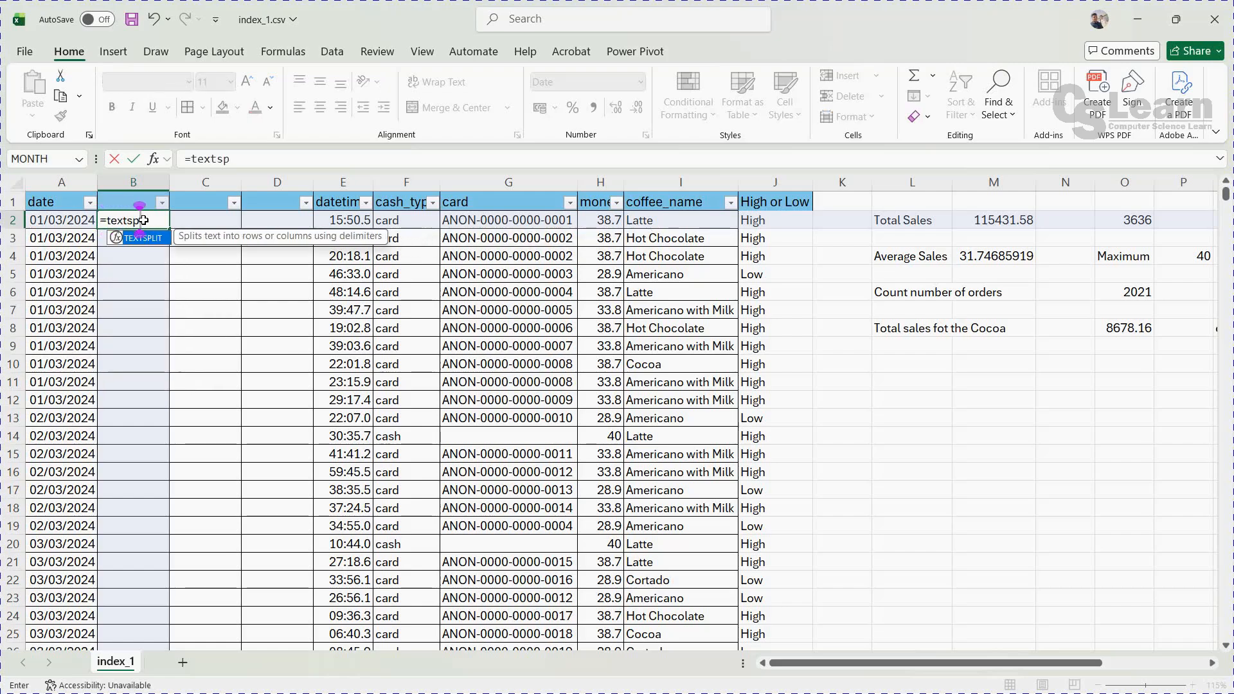
{"action": "type", "text": "p"}
{"action": "key", "text": "Tab"}
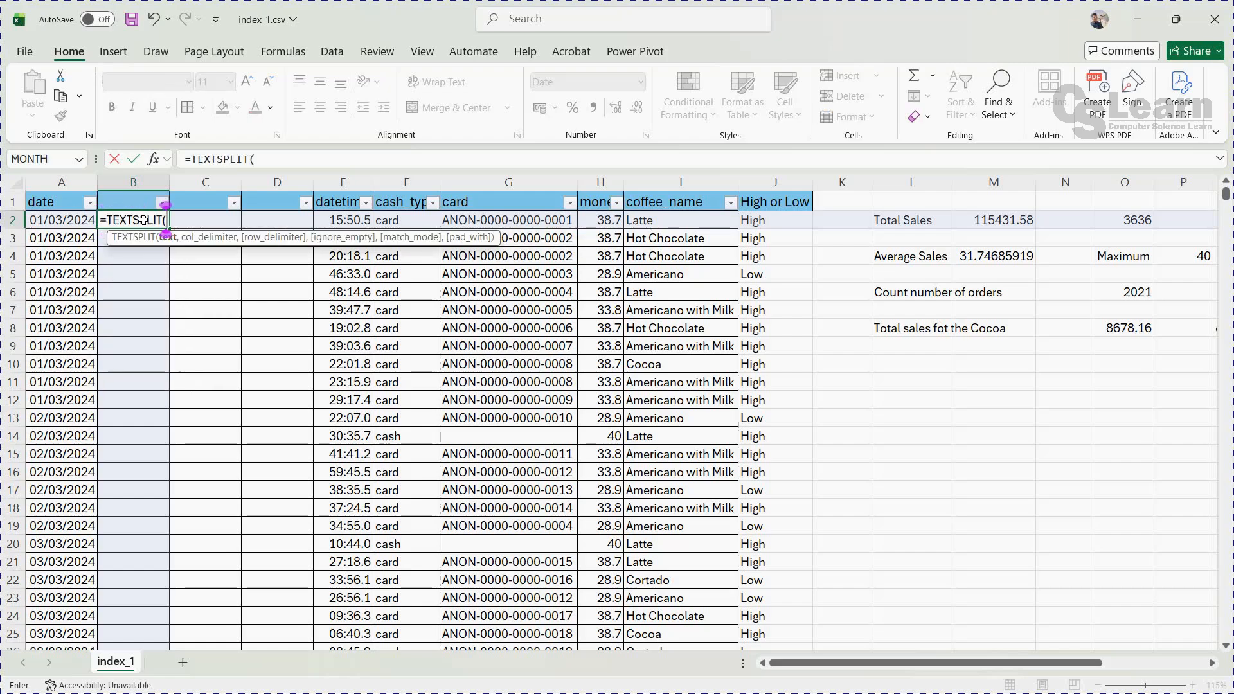
{"action": "left_click", "coordinate": [74, 219]}
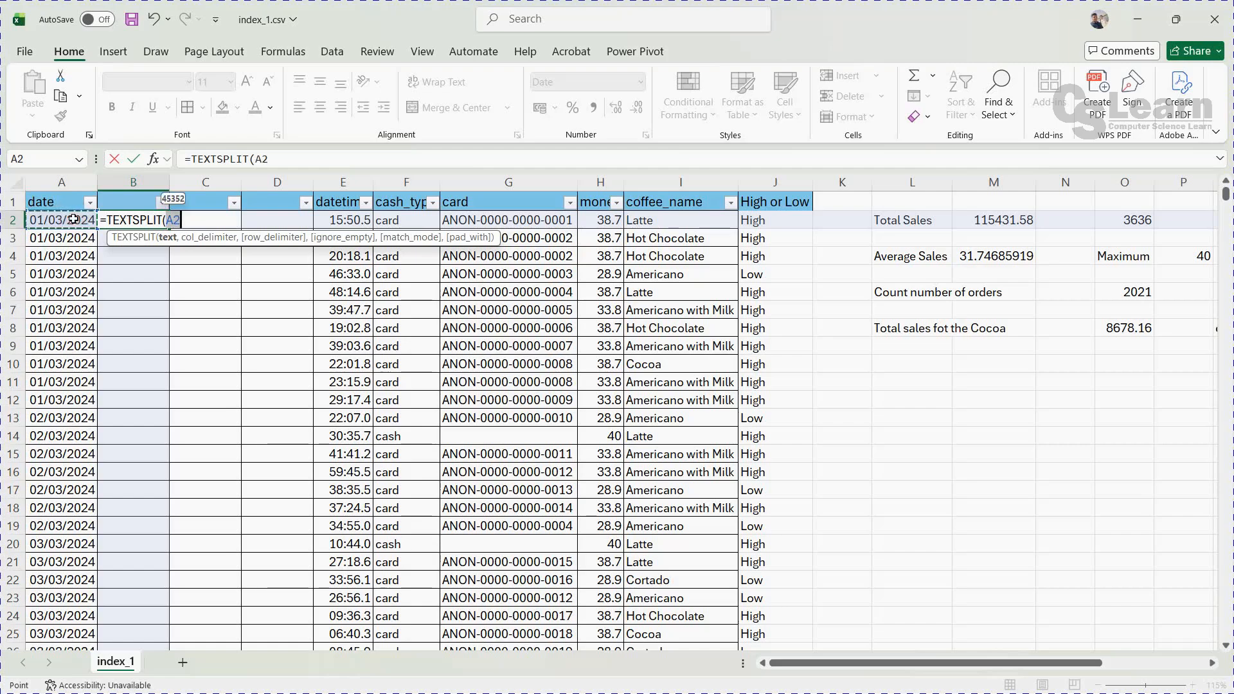
{"action": "type", "text": ","}
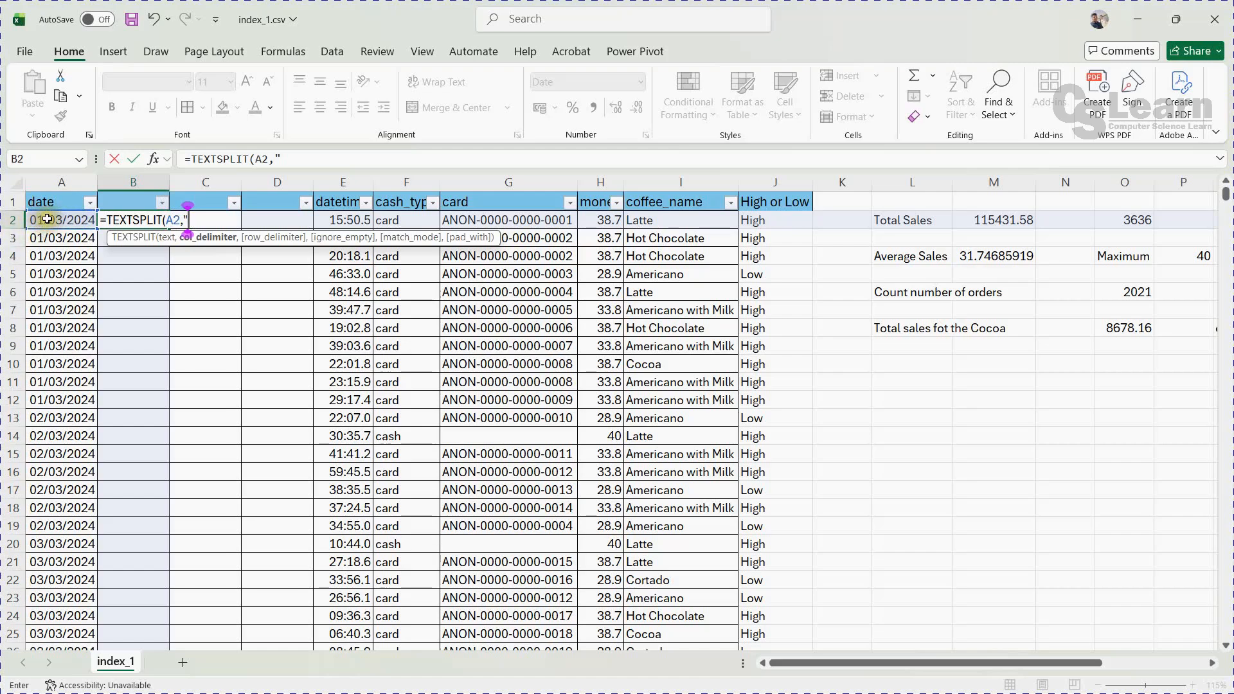
{"action": "type", "text": "/"}
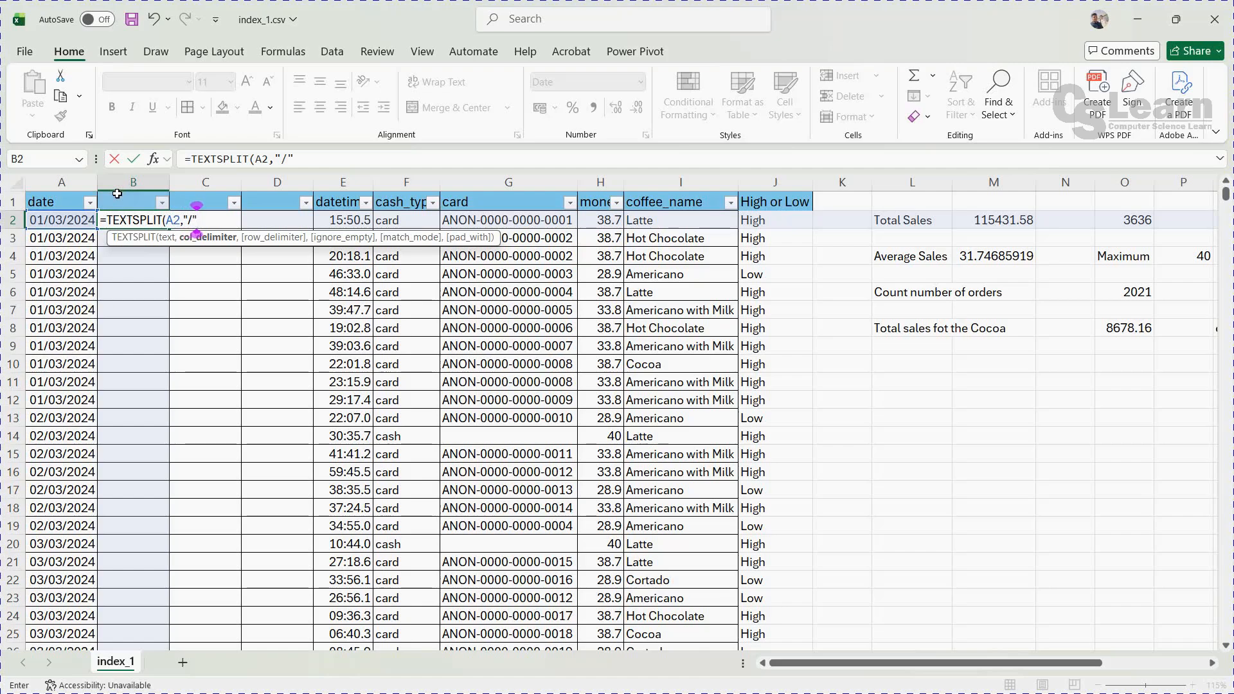
{"action": "type", "text": "\""}
{"action": "key", "text": "Return"}
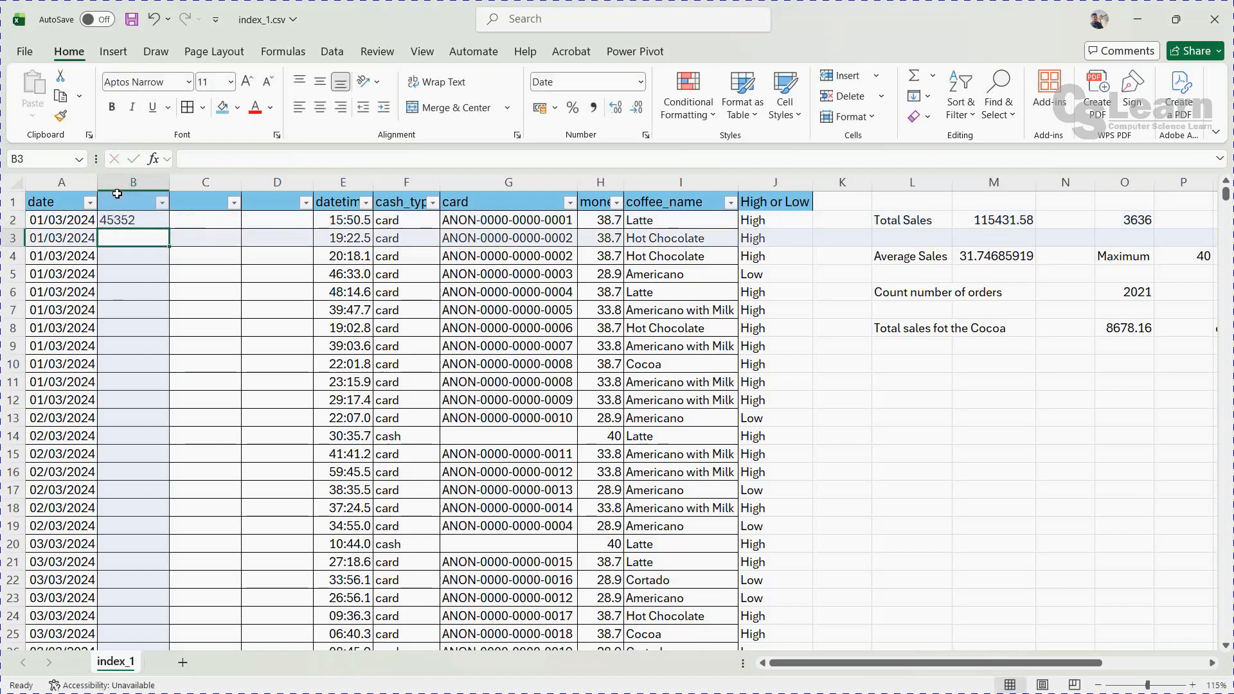
Step: Try the General and Number formats on the split result in cell B2
{"action": "left_click", "coordinate": [137, 220]}
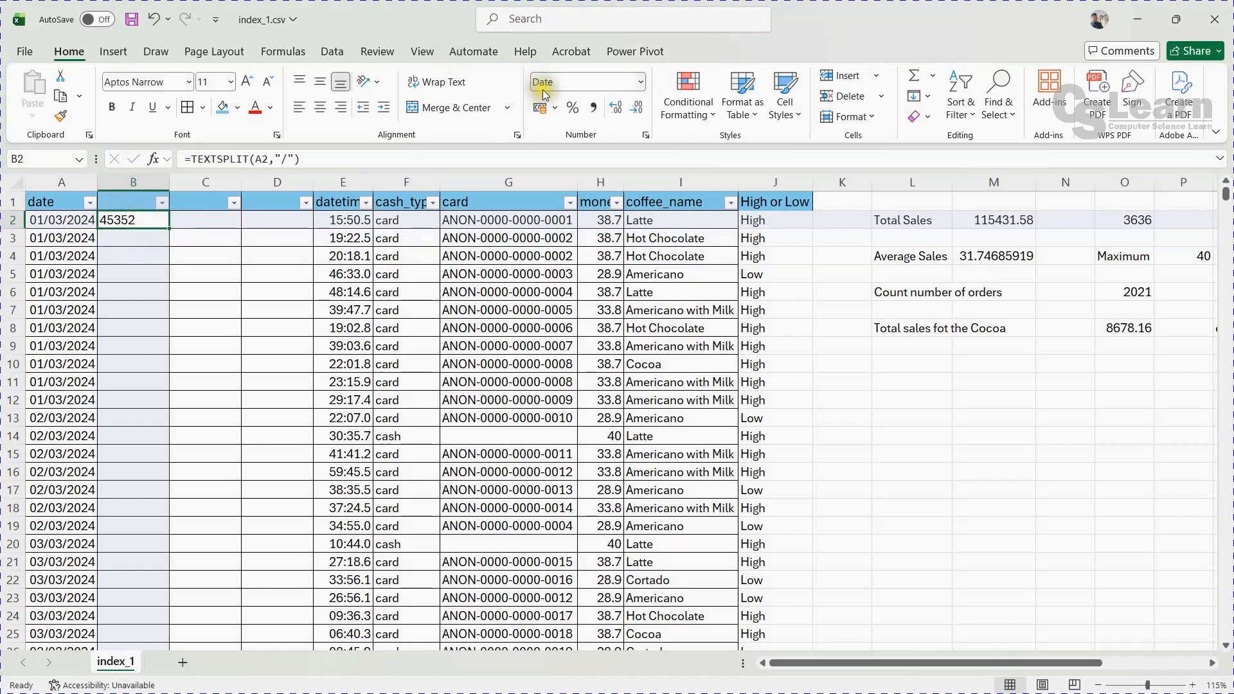
{"action": "left_click", "coordinate": [641, 82]}
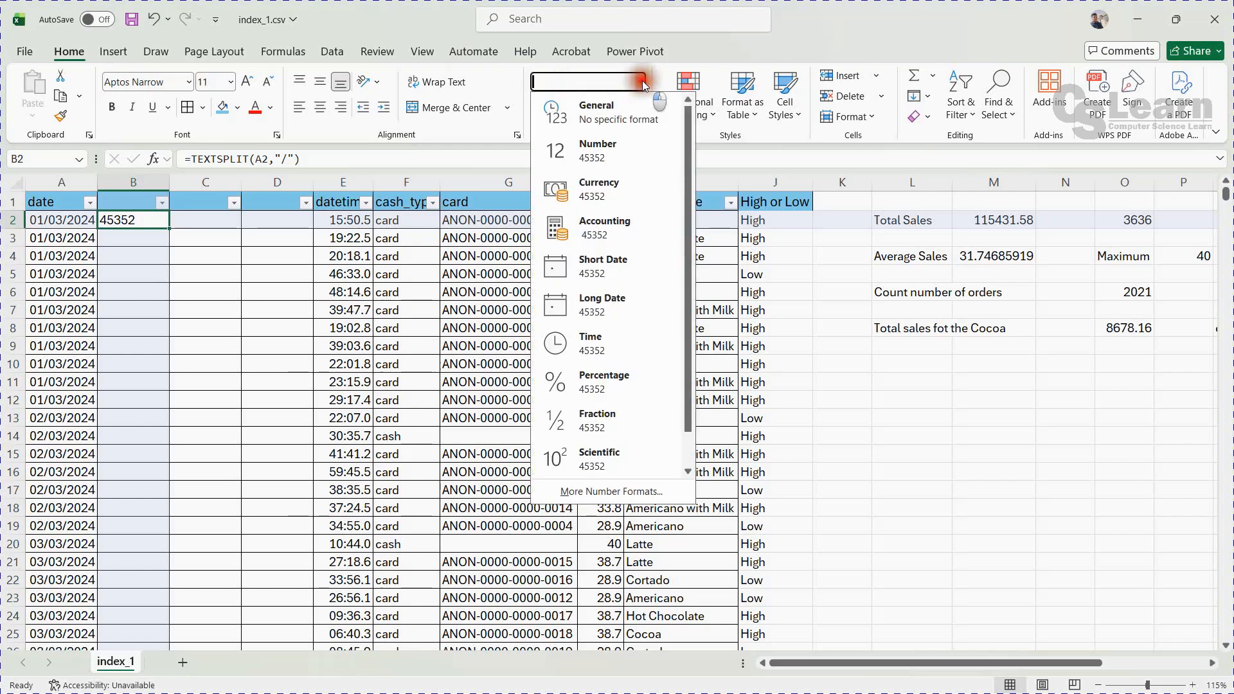
{"action": "left_click", "coordinate": [596, 118]}
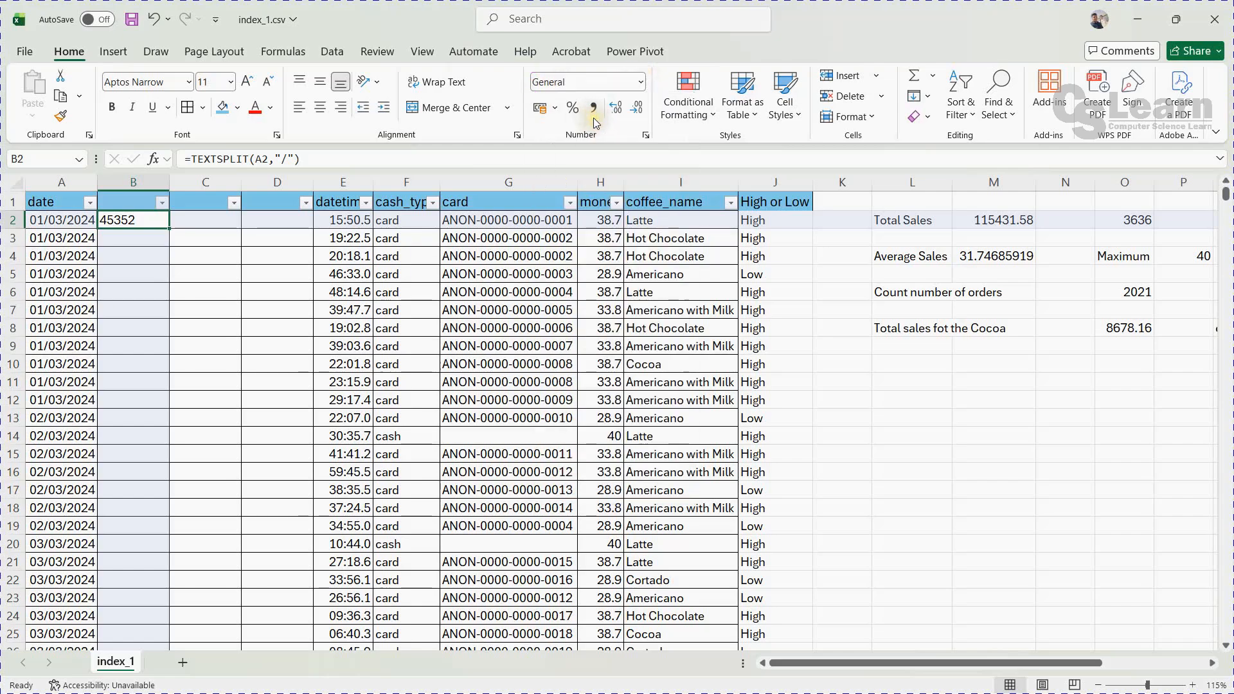
{"action": "left_click", "coordinate": [168, 297]}
{"action": "left_click", "coordinate": [135, 224]}
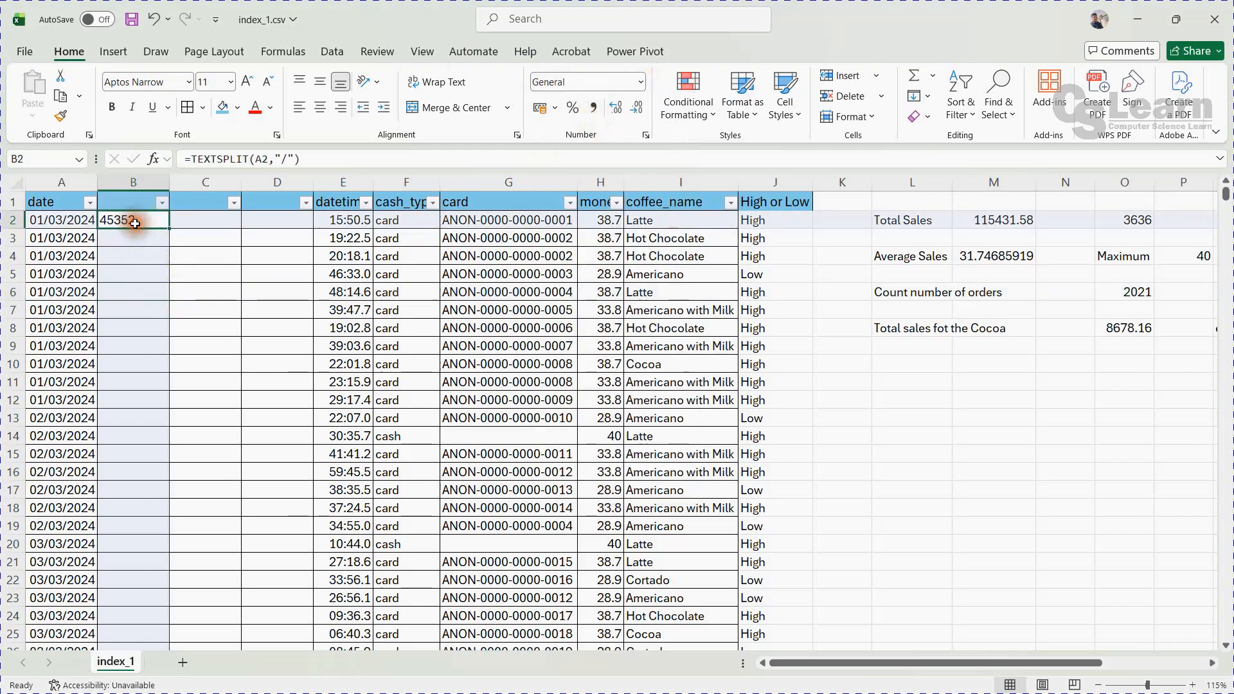
{"action": "left_click", "coordinate": [136, 299]}
{"action": "left_click", "coordinate": [132, 218]}
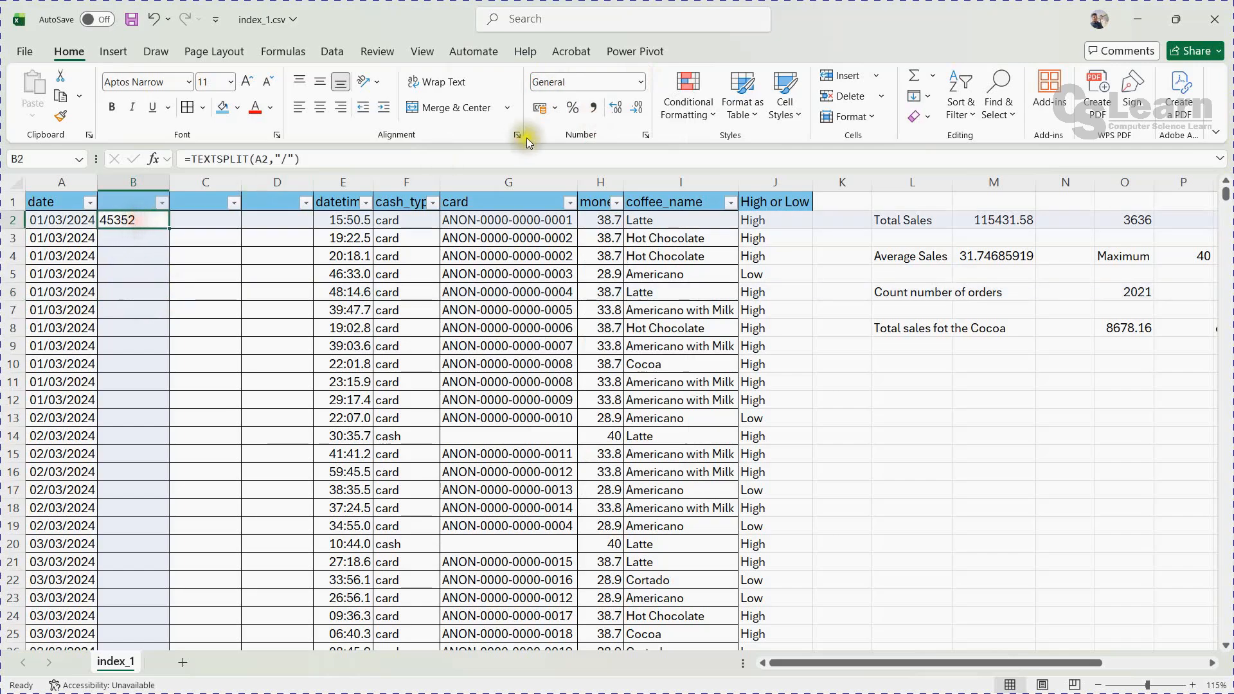
{"action": "left_click", "coordinate": [639, 82]}
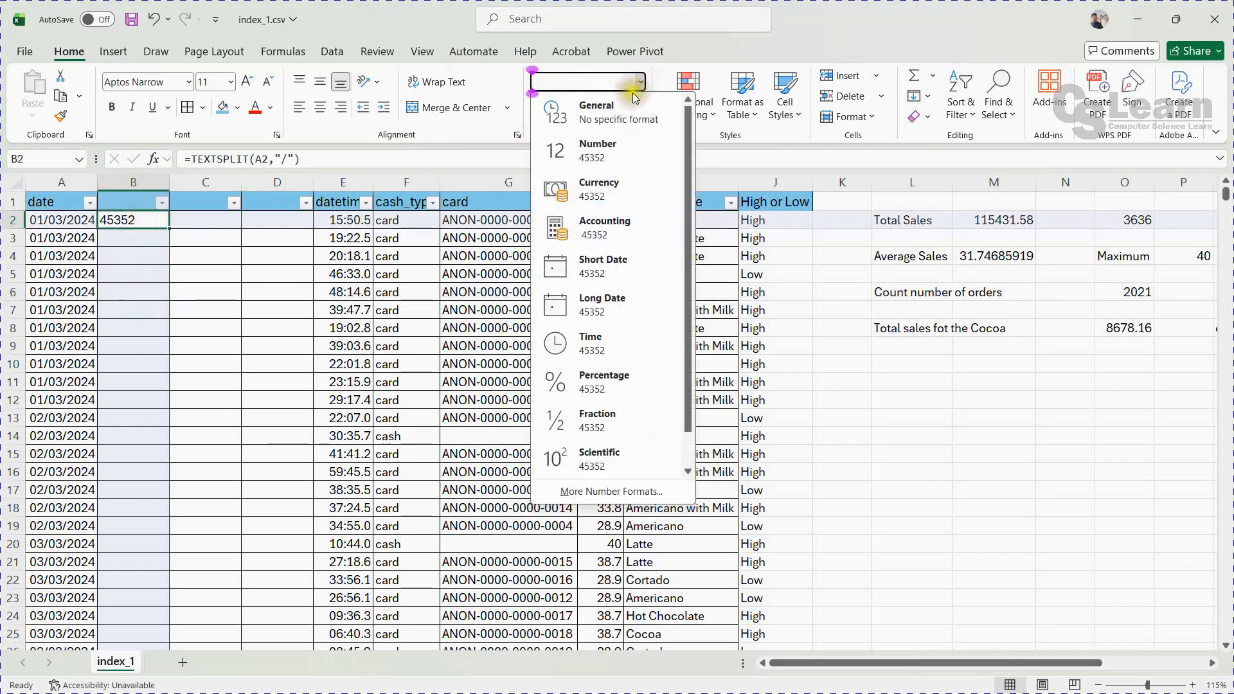
{"action": "left_click", "coordinate": [601, 152]}
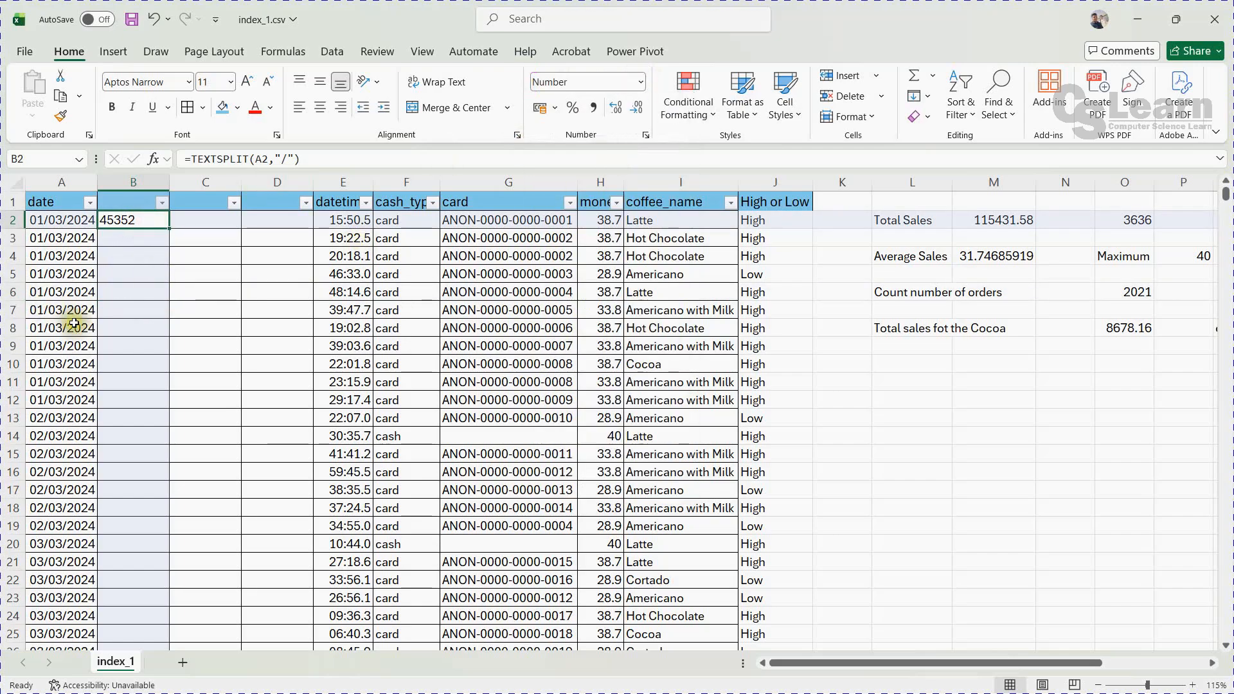
Step: Re-enter the formula =TEXTSPLIT(A2,"/") in the Number-formatted cell B2
{"action": "left_click", "coordinate": [136, 225]}
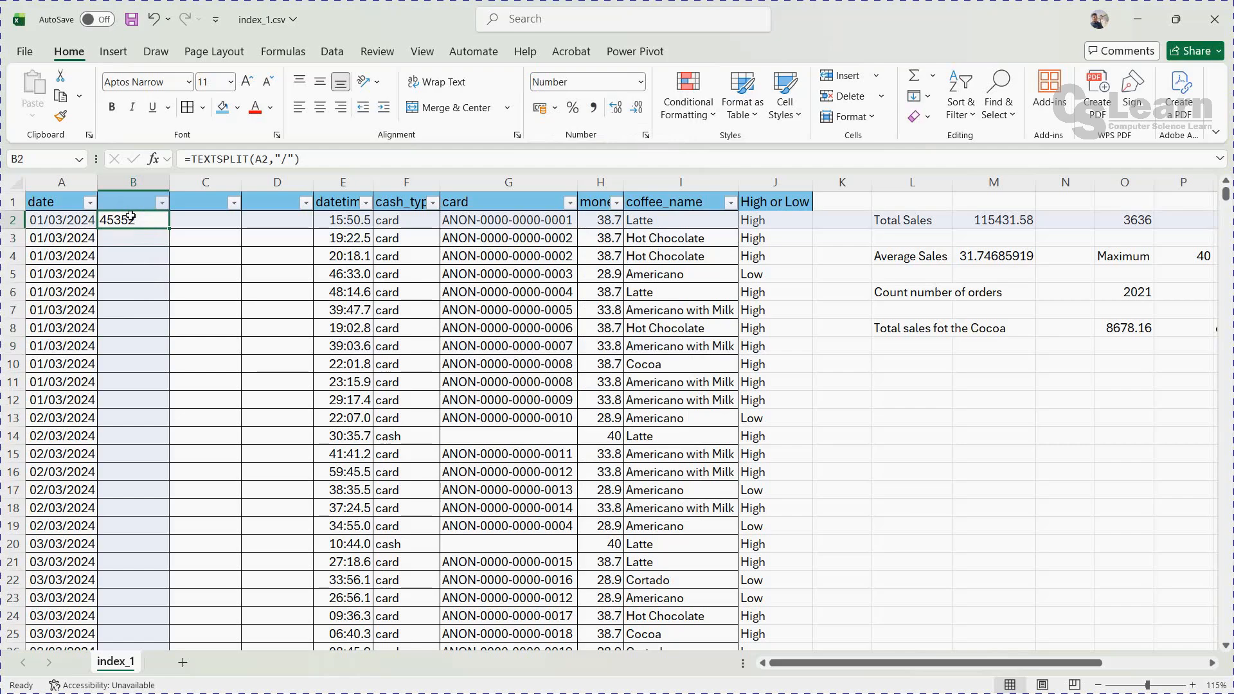
{"action": "type", "text": "="}
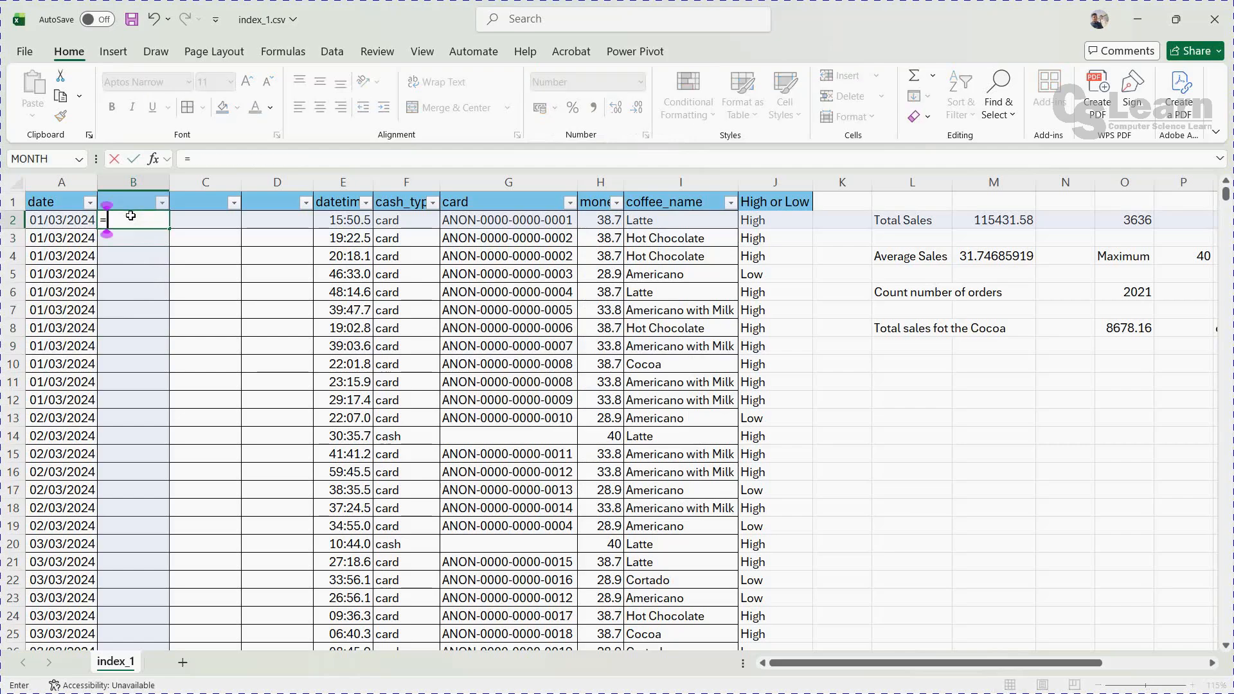
{"action": "type", "text": "textsp"}
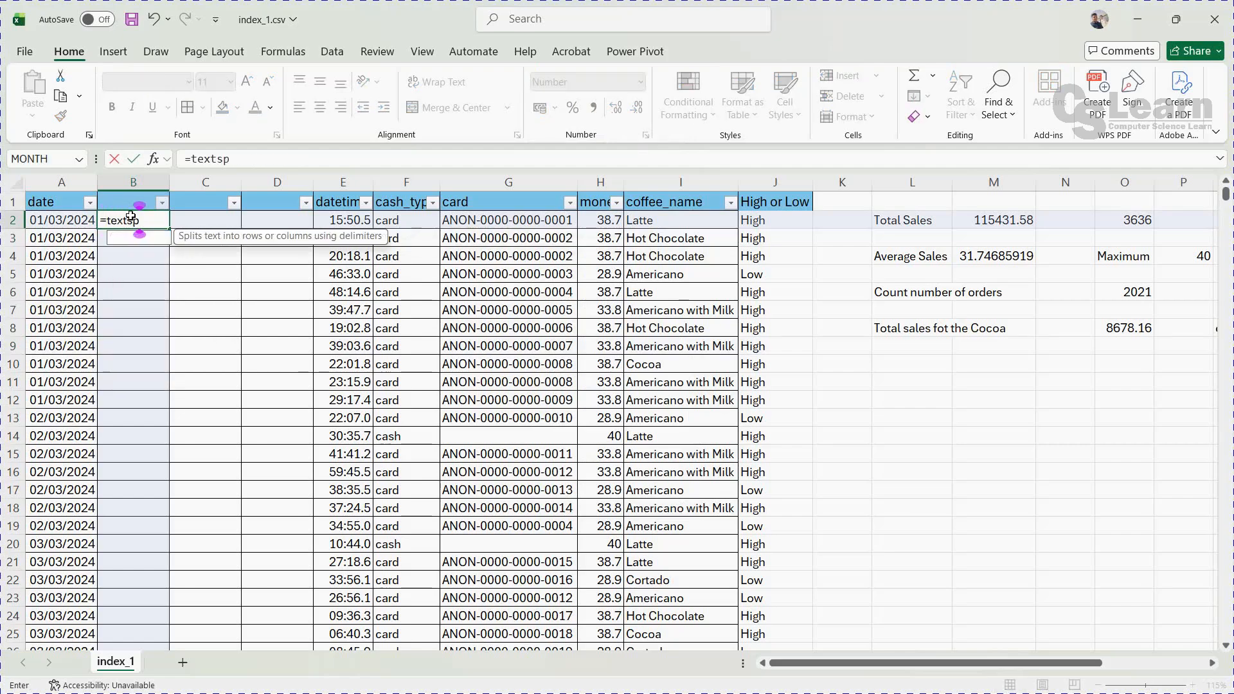
{"action": "key", "text": "Tab"}
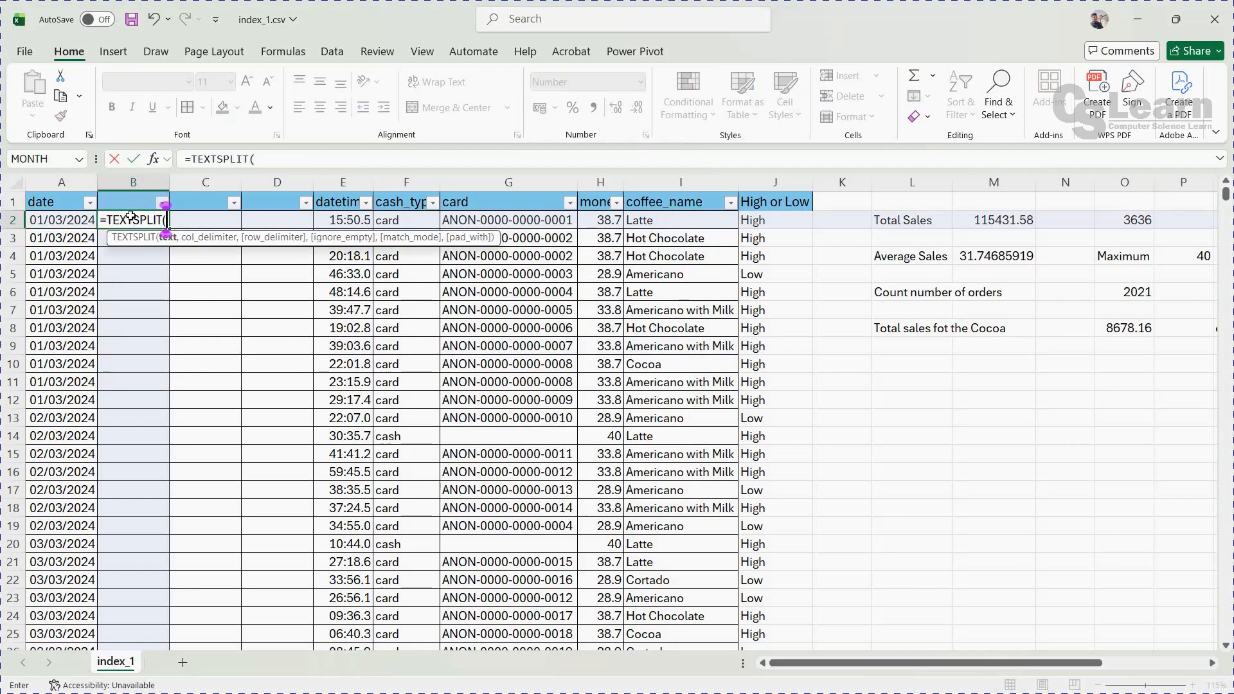
{"action": "left_click", "coordinate": [72, 218]}
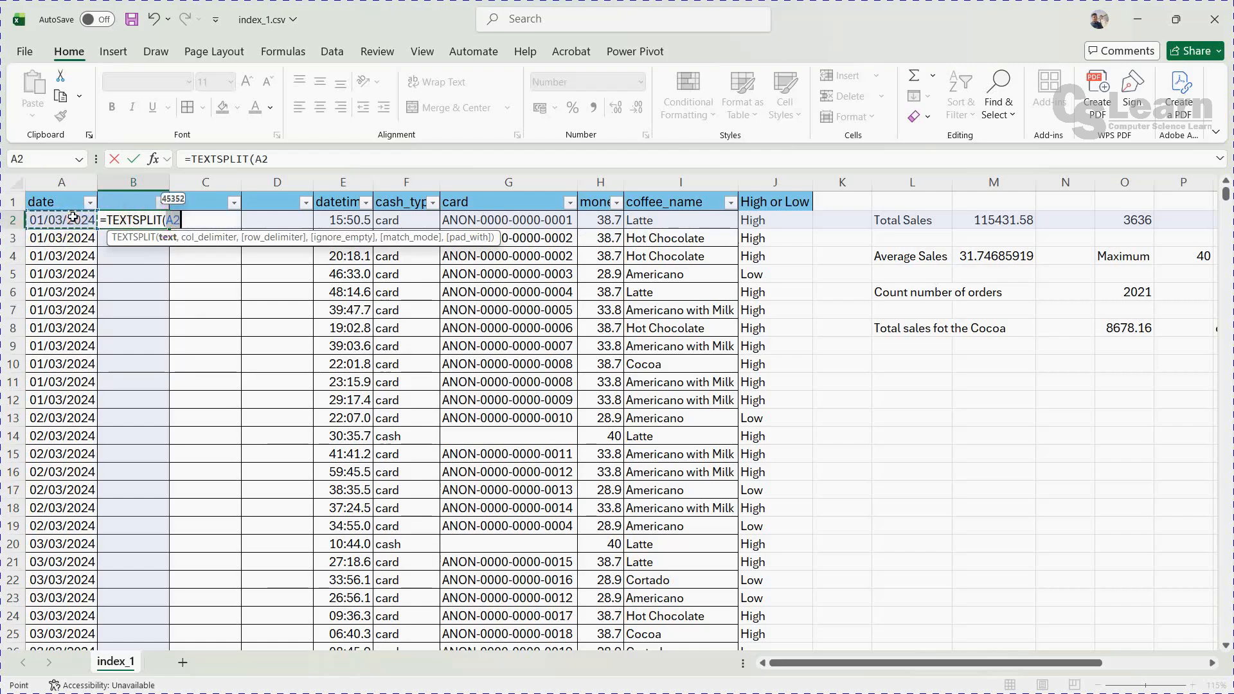
{"action": "type", "text": ","}
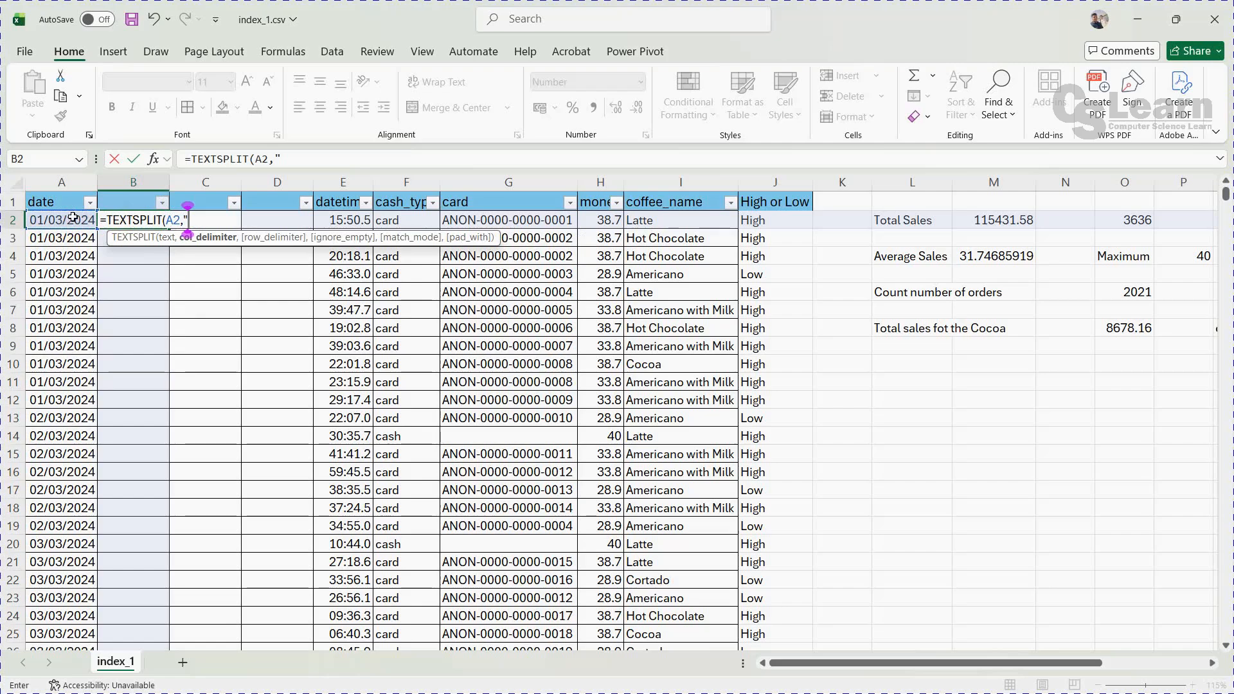
{"action": "type", "text": "\"/\")"}
{"action": "key", "text": "Return"}
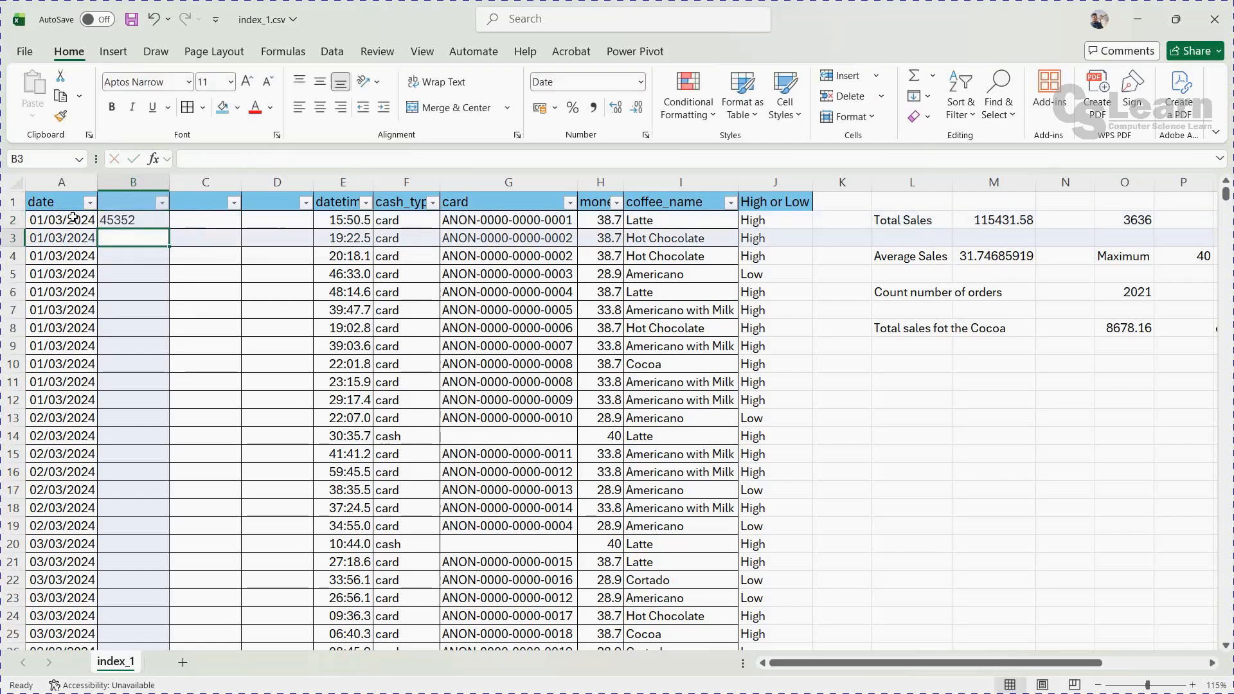
Step: Clear the formula in B2 and delete the empty columns B to D beside the date column
{"action": "left_click", "coordinate": [116, 219]}
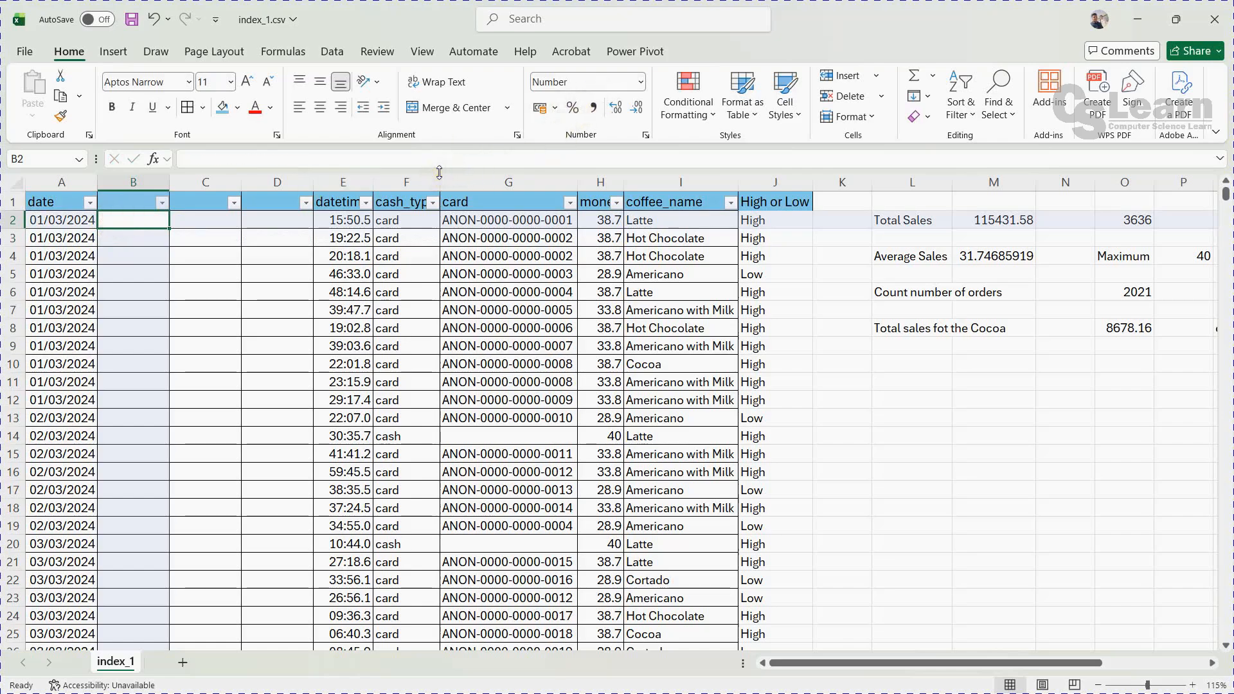
{"action": "left_click_drag", "start_coordinate": [133, 181], "coordinate": [267, 179]}
{"action": "right_click", "coordinate": [267, 178]}
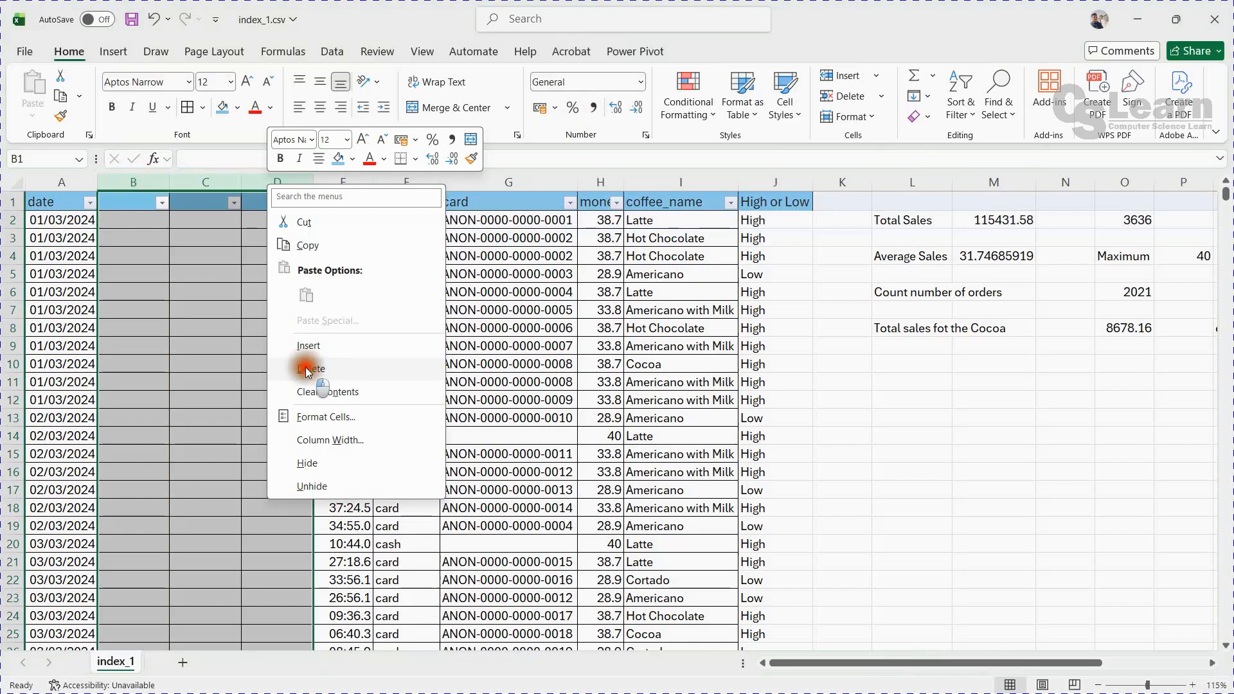
{"action": "left_click", "coordinate": [306, 368]}
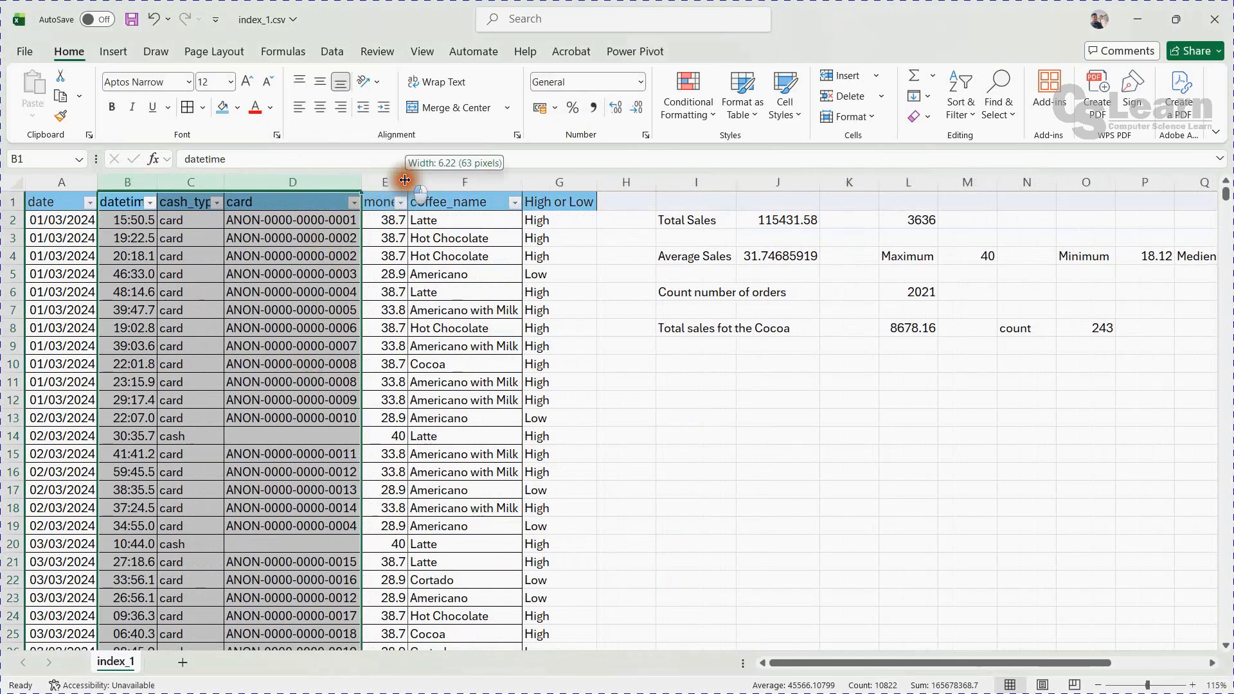
Step: Insert three blank columns between the card and money columns
{"action": "left_click", "coordinate": [405, 180]}
{"action": "right_click", "coordinate": [405, 180]}
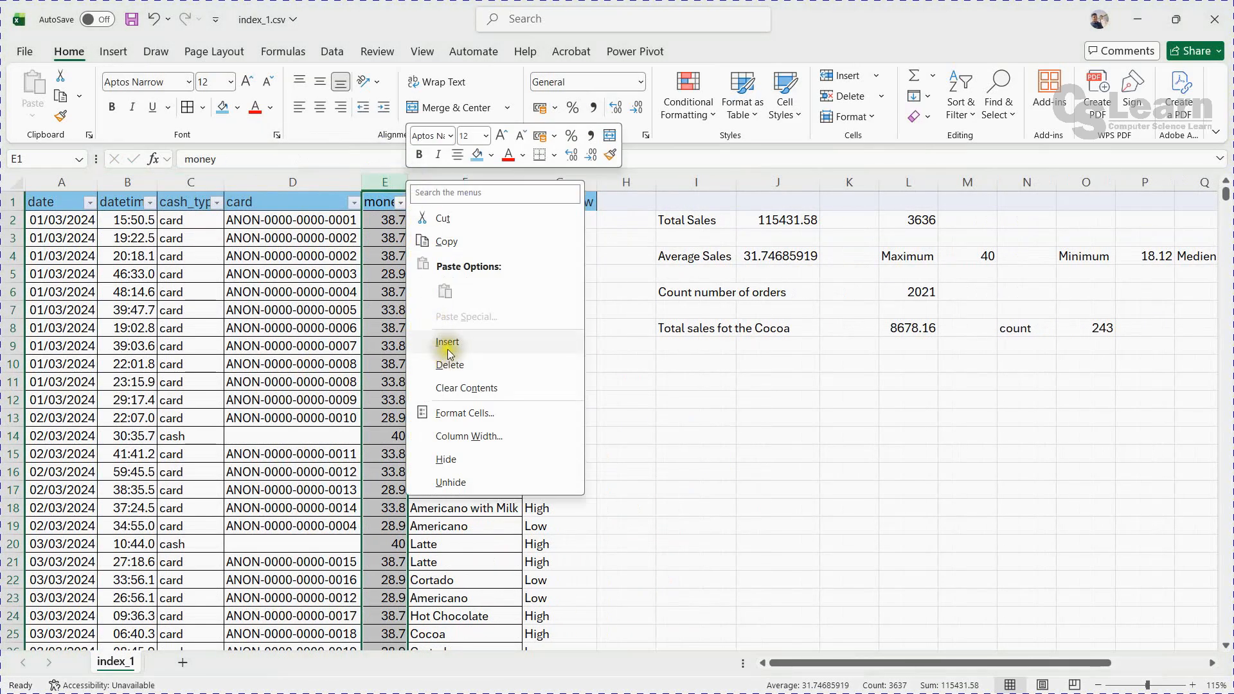
{"action": "left_click", "coordinate": [449, 345]}
{"action": "right_click", "coordinate": [424, 182]}
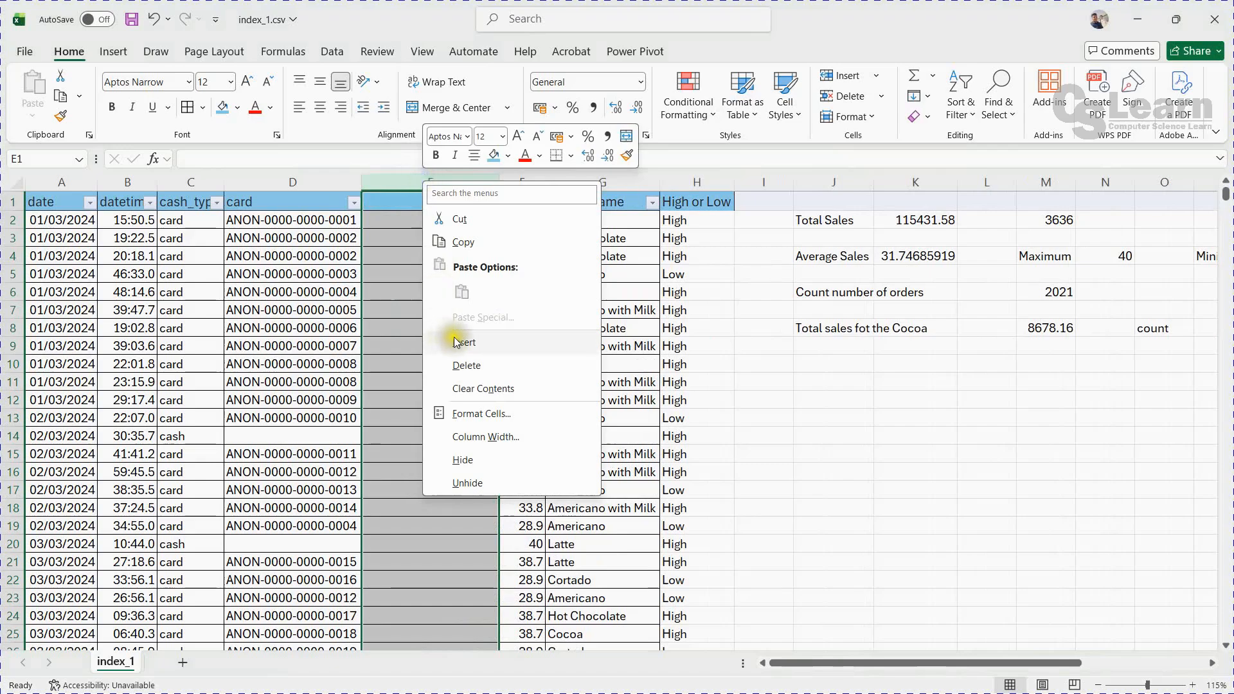
{"action": "left_click", "coordinate": [441, 337]}
{"action": "right_click", "coordinate": [436, 182]}
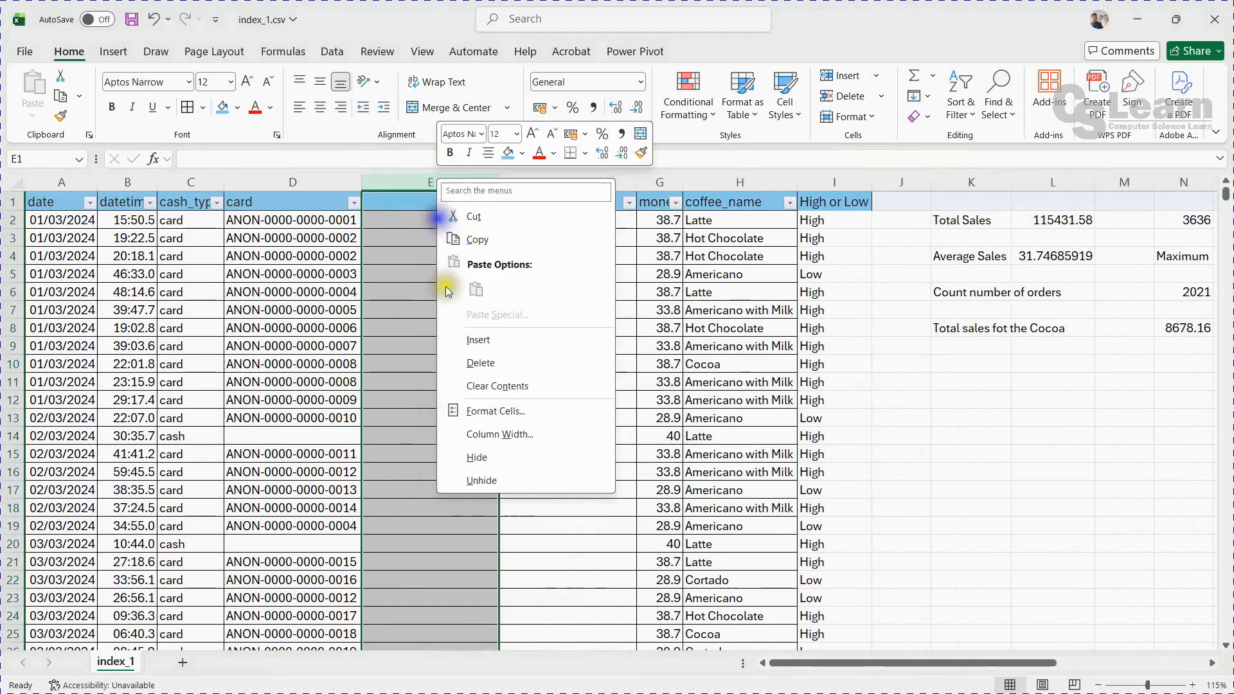
{"action": "left_click", "coordinate": [482, 336]}
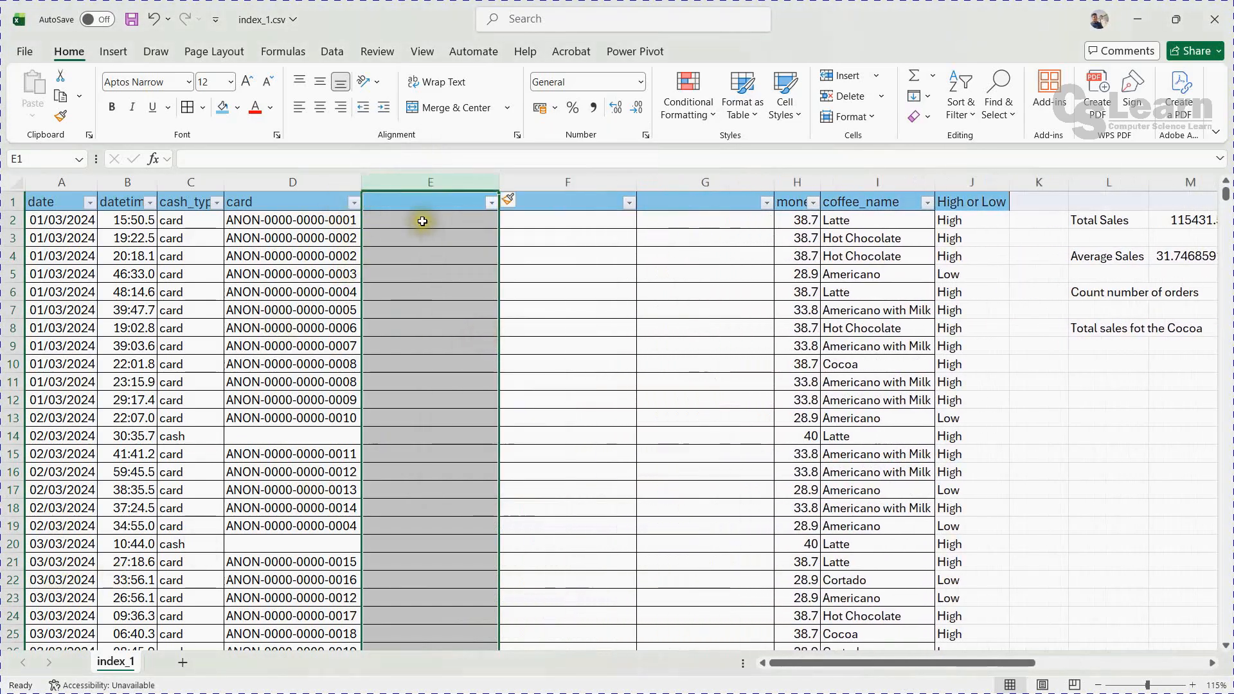
{"action": "left_click", "coordinate": [418, 220]}
{"action": "type", "text": "=textsp"}
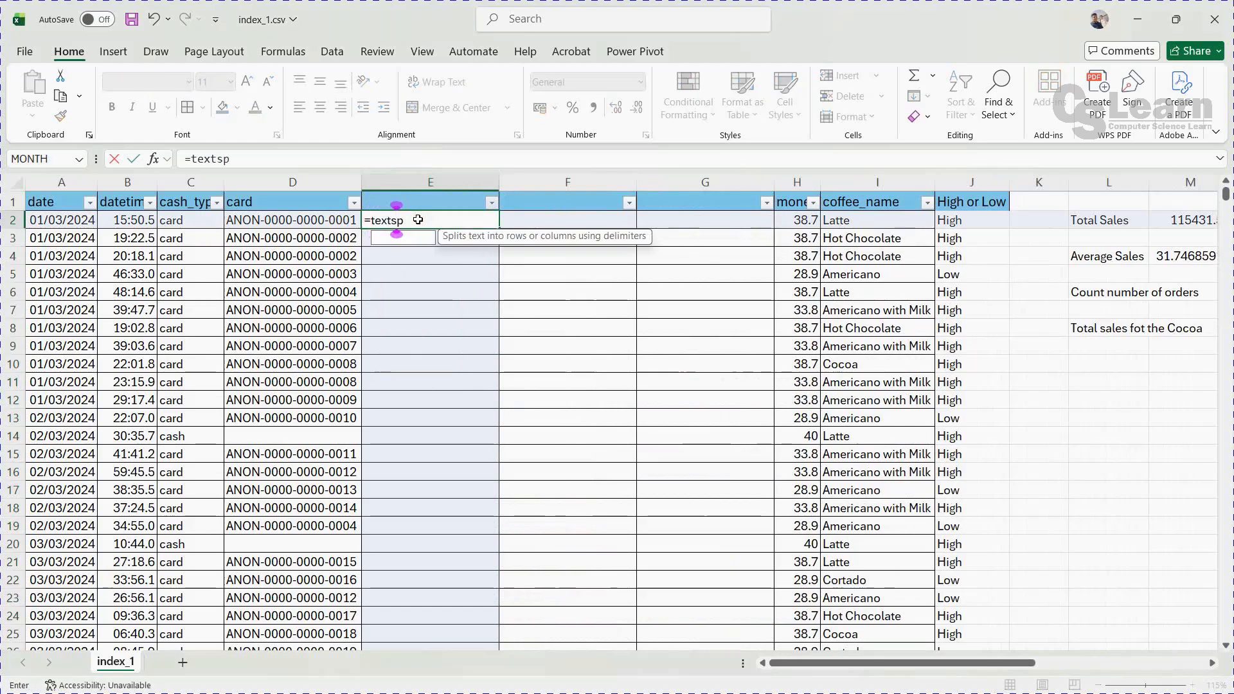
{"action": "key", "text": "Tab"}
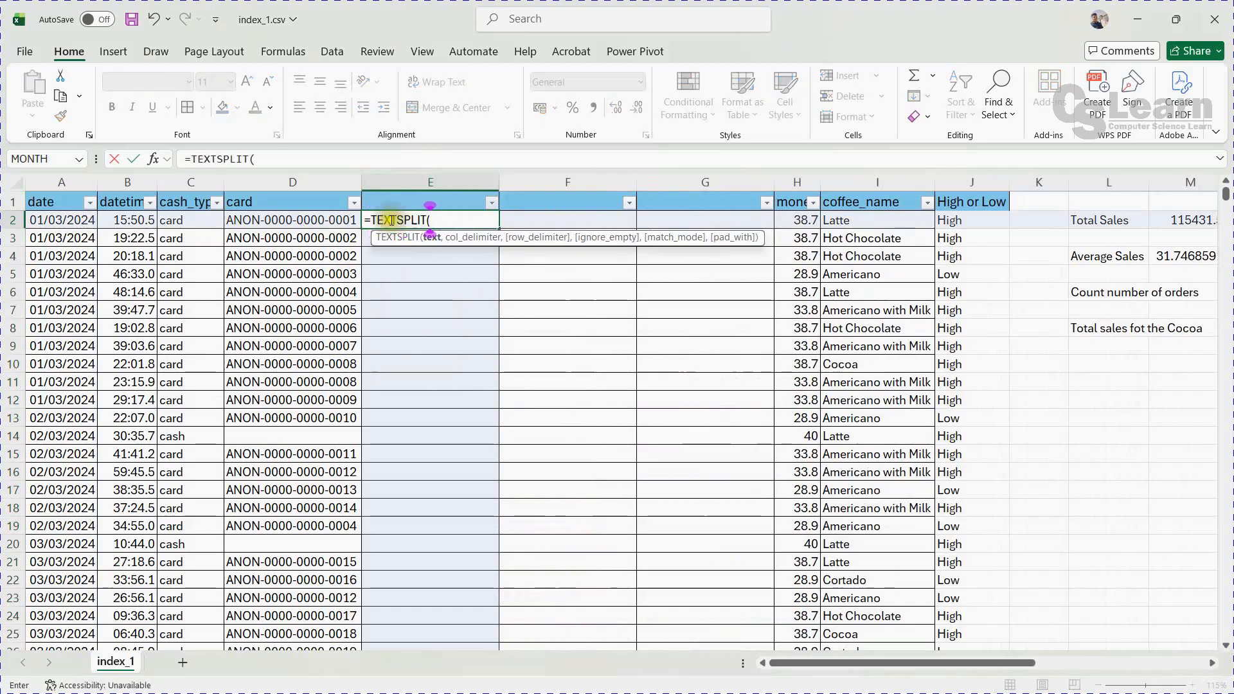
{"action": "left_click", "coordinate": [305, 220]}
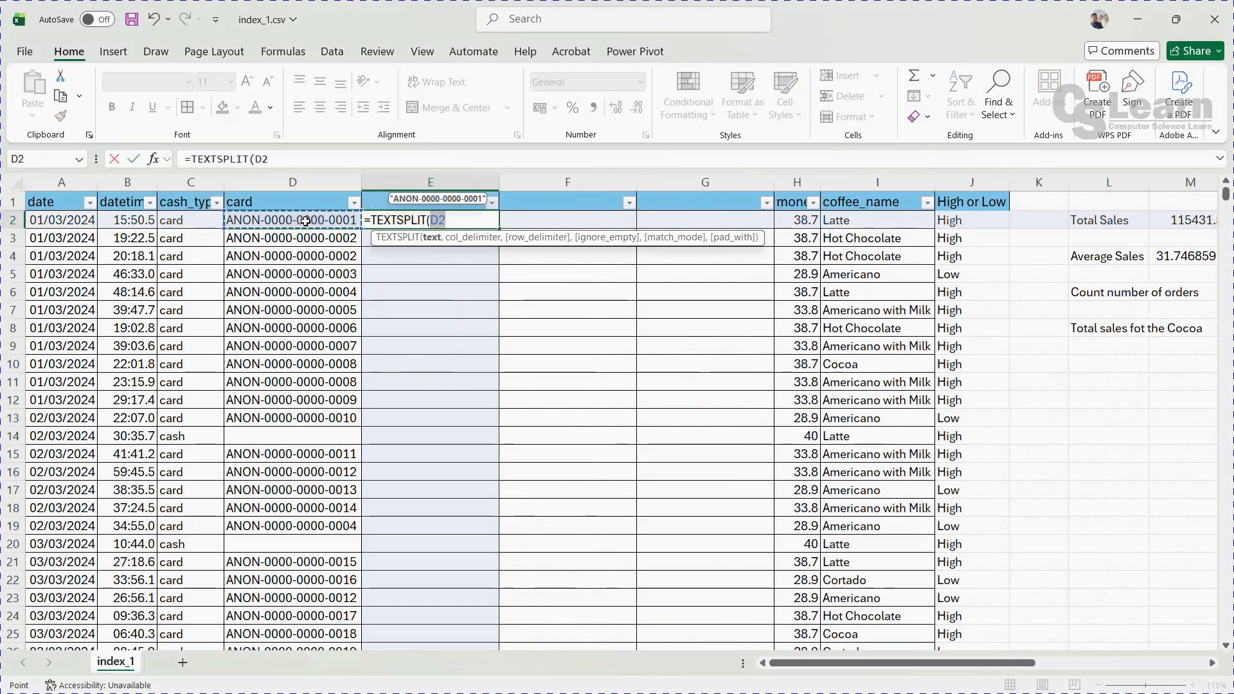
{"action": "type", "text": ","}
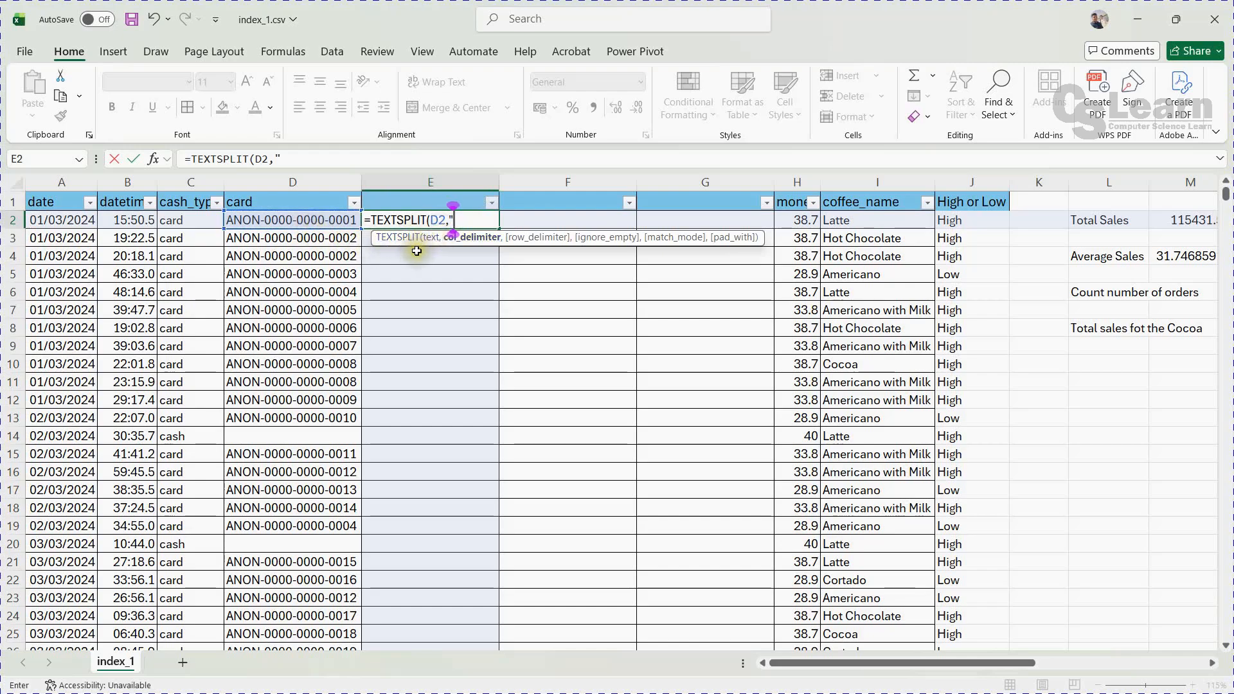
{"action": "key", "text": "Escape"}
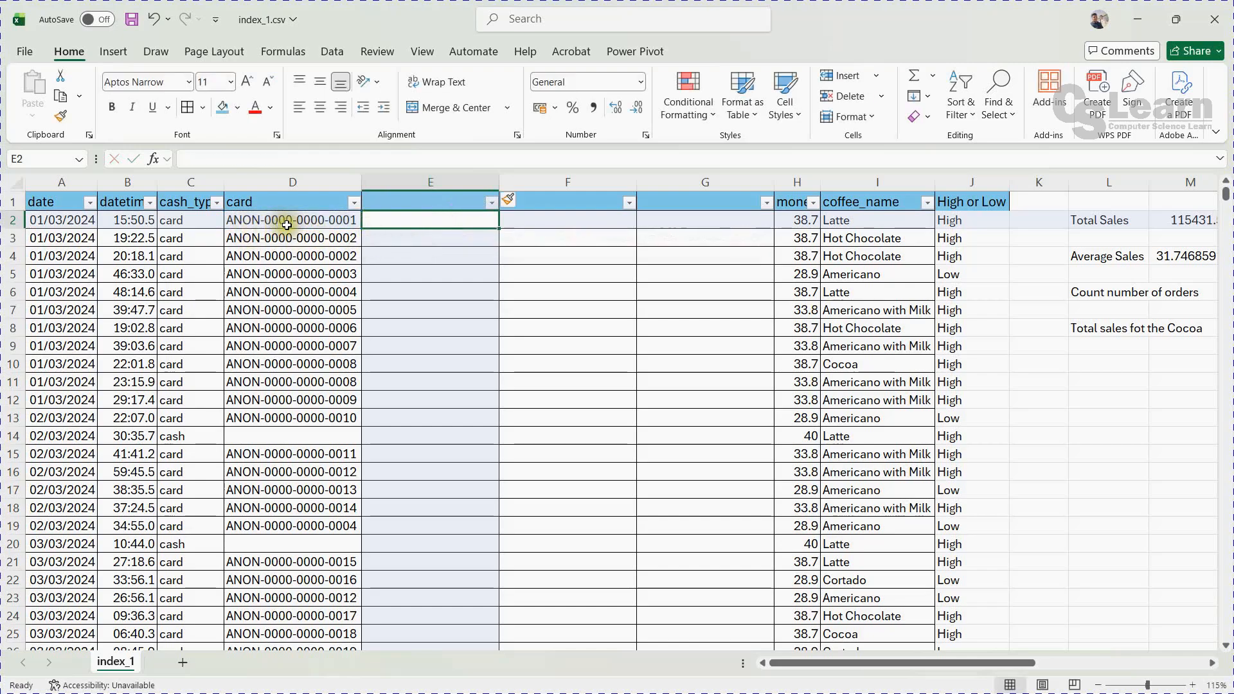
Step: Insert one more blank column at column G, between the card and money columns
{"action": "left_click", "coordinate": [708, 182]}
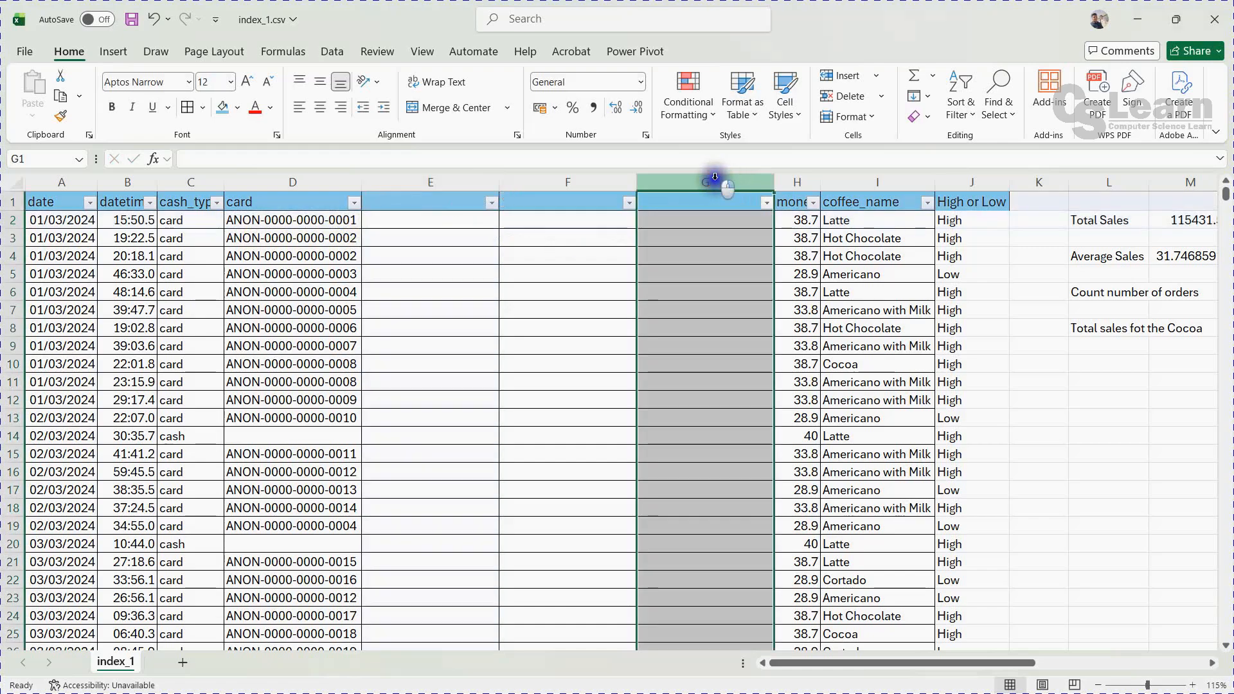
{"action": "right_click", "coordinate": [718, 182]}
{"action": "left_click", "coordinate": [752, 342]}
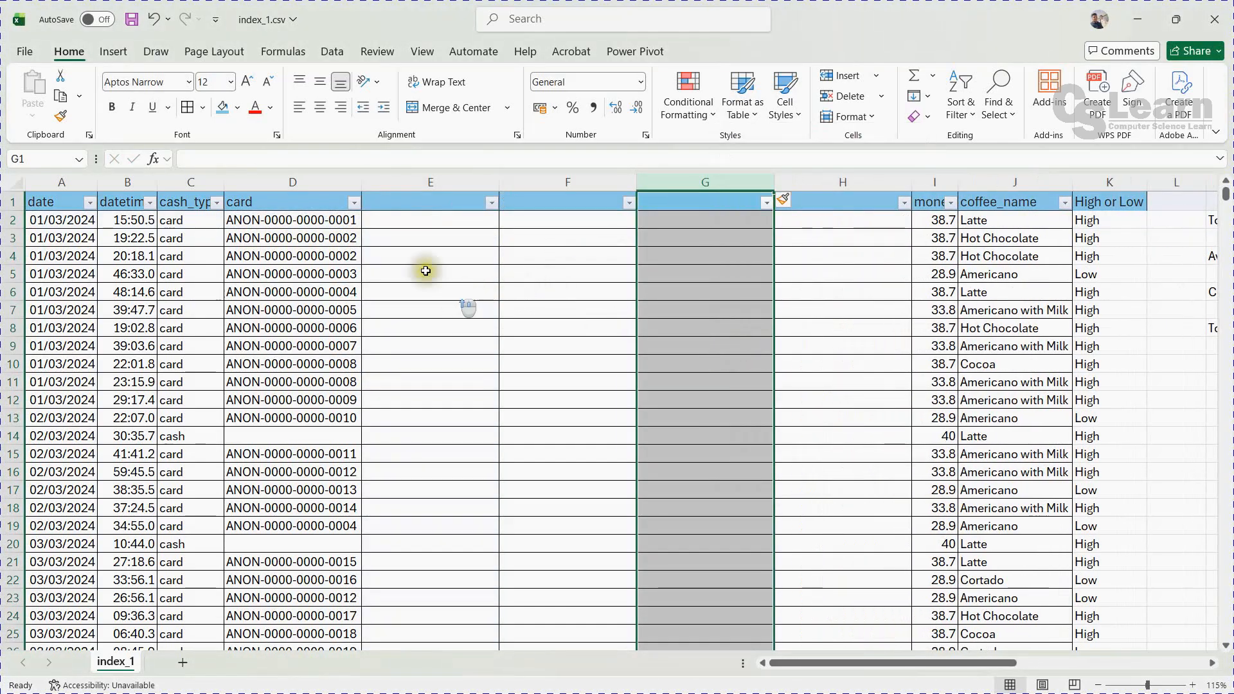
Step: Split the first card value by hyphens into separate columns by entering =TEXTSPLIT(D2,"-") in cell E2
{"action": "left_click", "coordinate": [421, 223]}
{"action": "type", "text": "=textsp"}
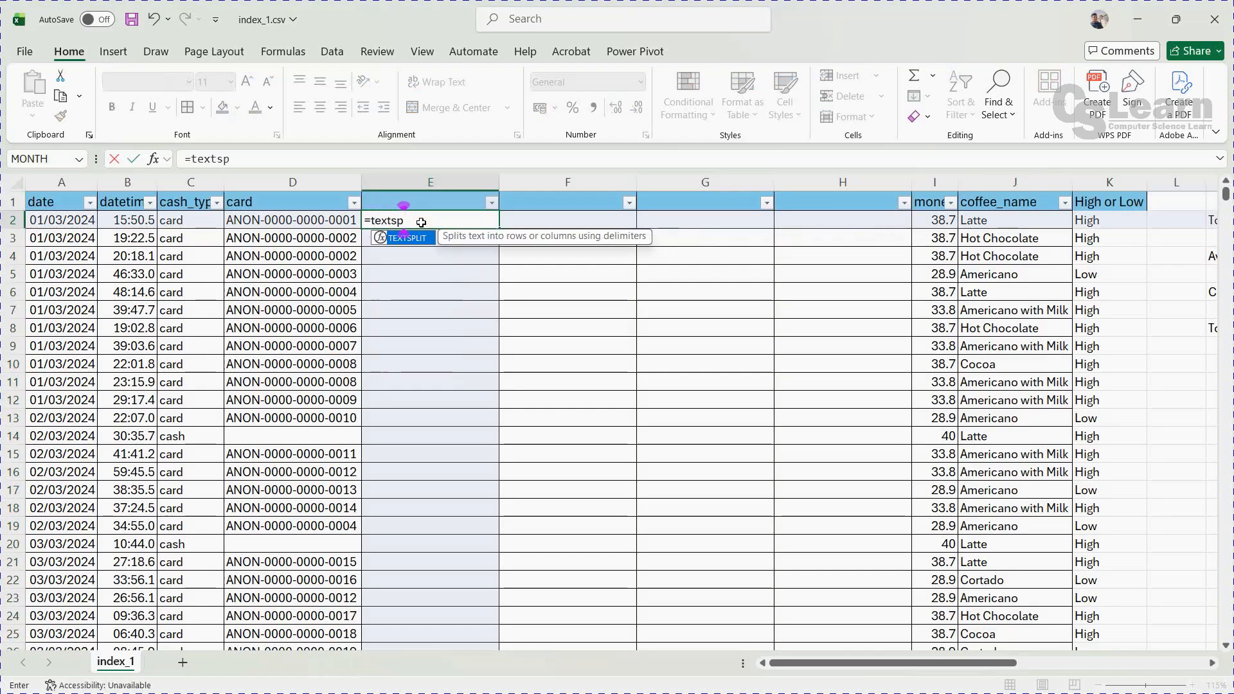
{"action": "key", "text": "Tab"}
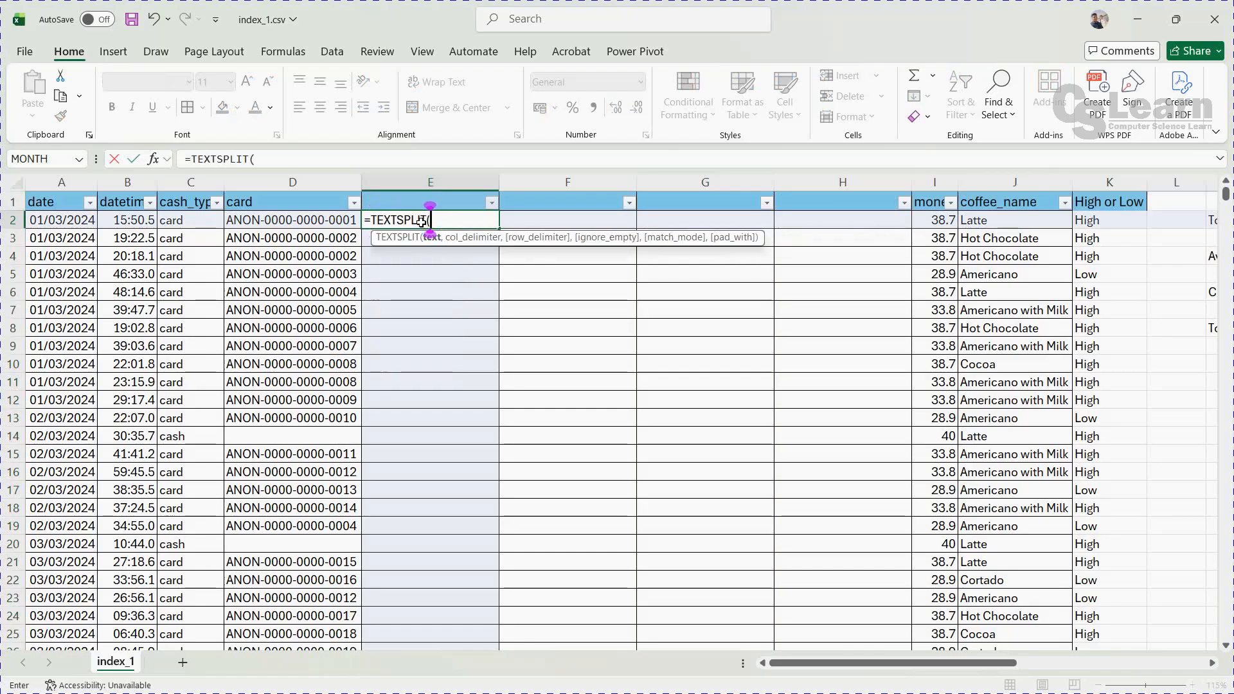
{"action": "left_click", "coordinate": [297, 220]}
{"action": "type", "text": ",\"-"}
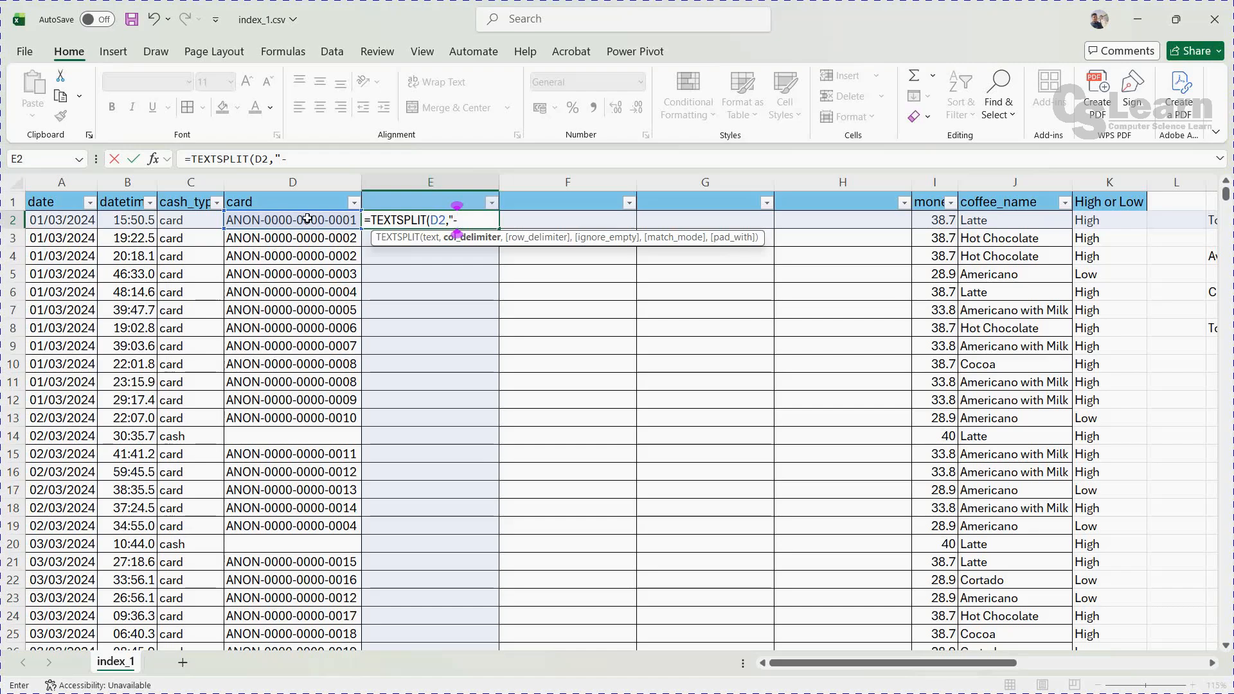
{"action": "type", "text": ")"}
{"action": "key", "text": "Return"}
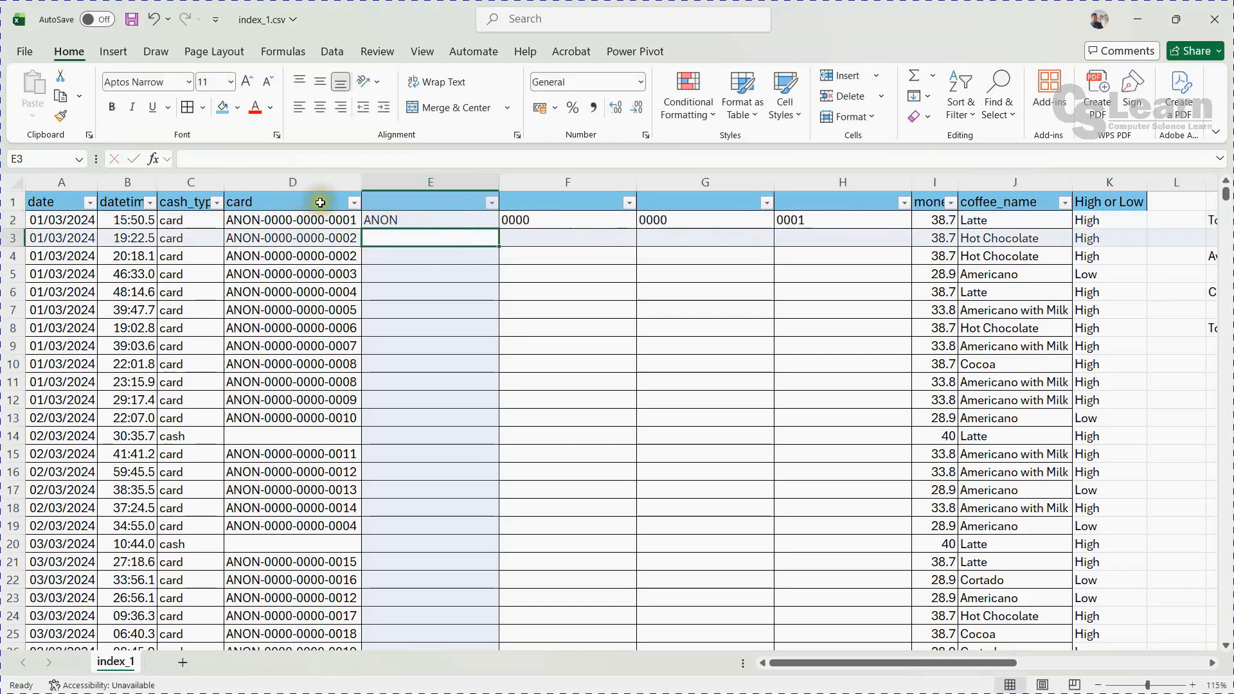
Step: Fill the TEXTSPLIT formula from E2 down column E to row 329
{"action": "left_click", "coordinate": [434, 219]}
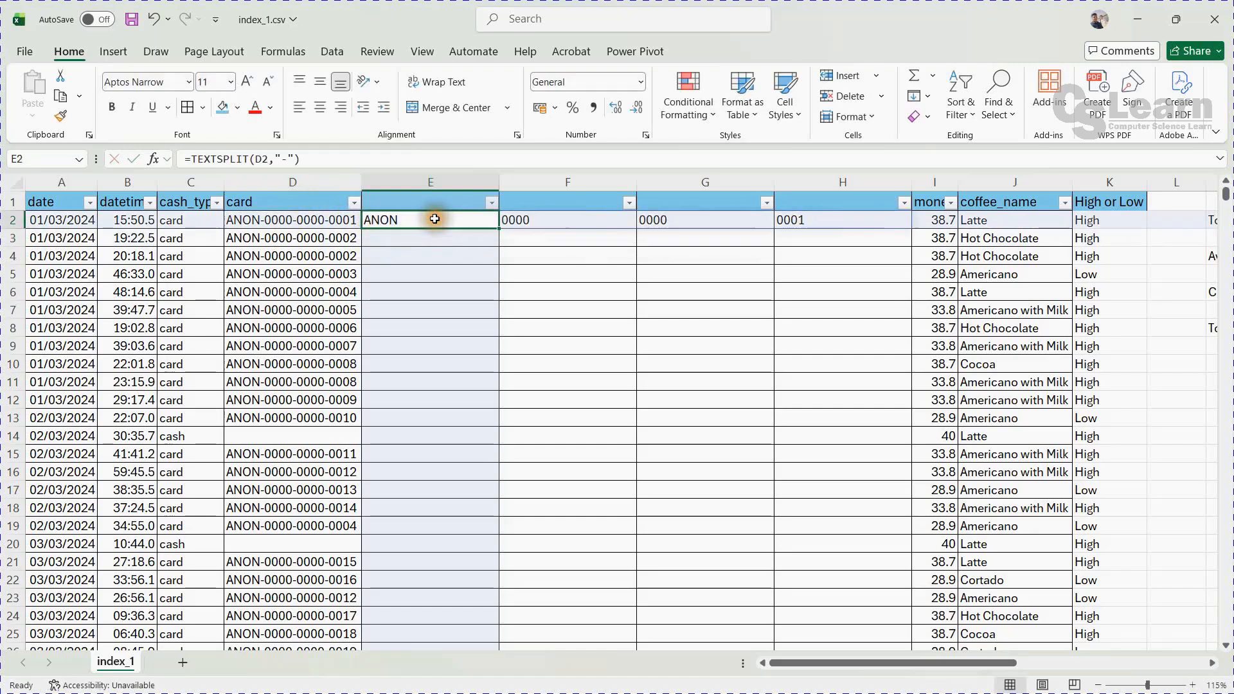
{"action": "left_click_drag", "start_coordinate": [498, 227], "coordinate": [506, 512]}
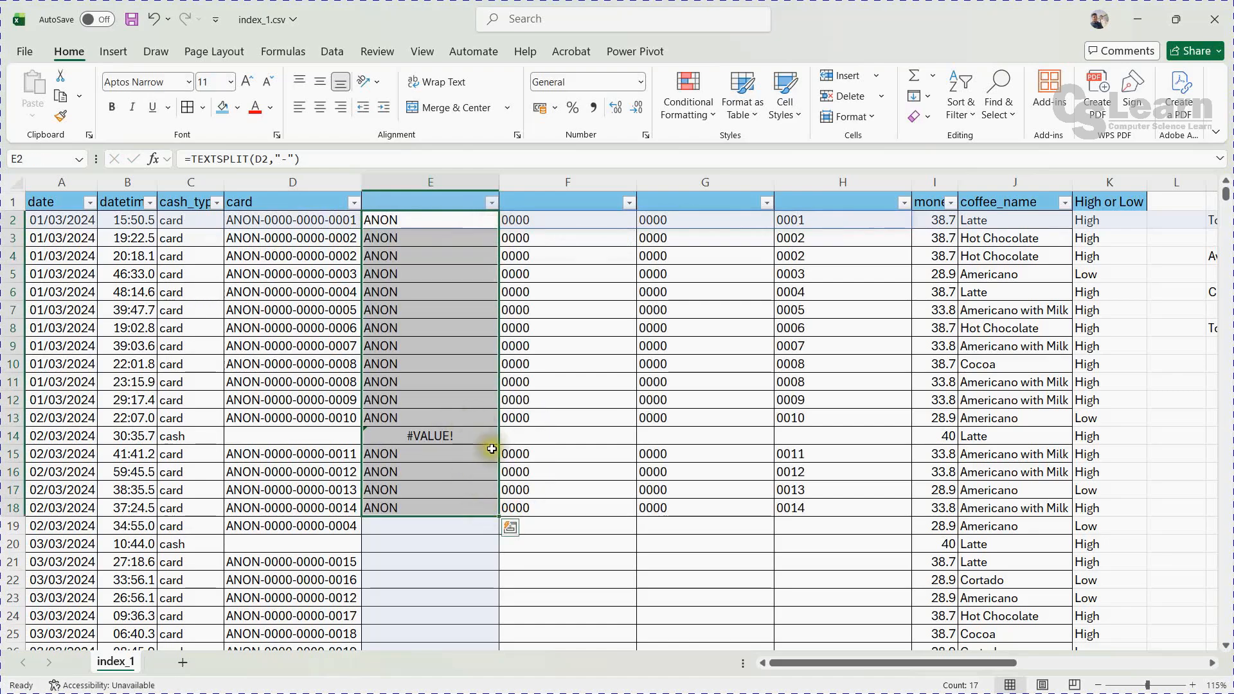
{"action": "scroll", "coordinate": [492, 468], "scroll_direction": "down", "scroll_amount": 1}
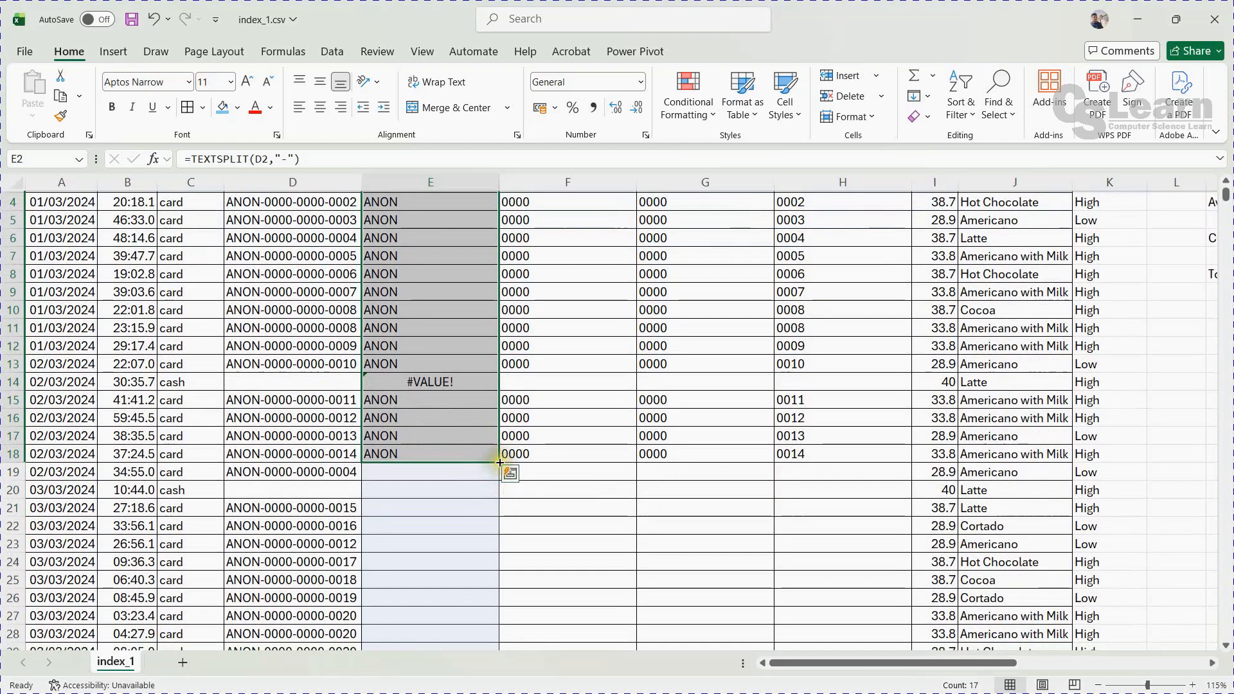
{"action": "scroll", "coordinate": [508, 489], "scroll_direction": "up", "scroll_amount": 2}
{"action": "scroll", "coordinate": [503, 515], "scroll_direction": "down", "scroll_amount": 1}
{"action": "scroll", "coordinate": [504, 516], "scroll_direction": "down", "scroll_amount": 1}
{"action": "left_click_drag", "start_coordinate": [503, 461], "coordinate": [534, 624]}
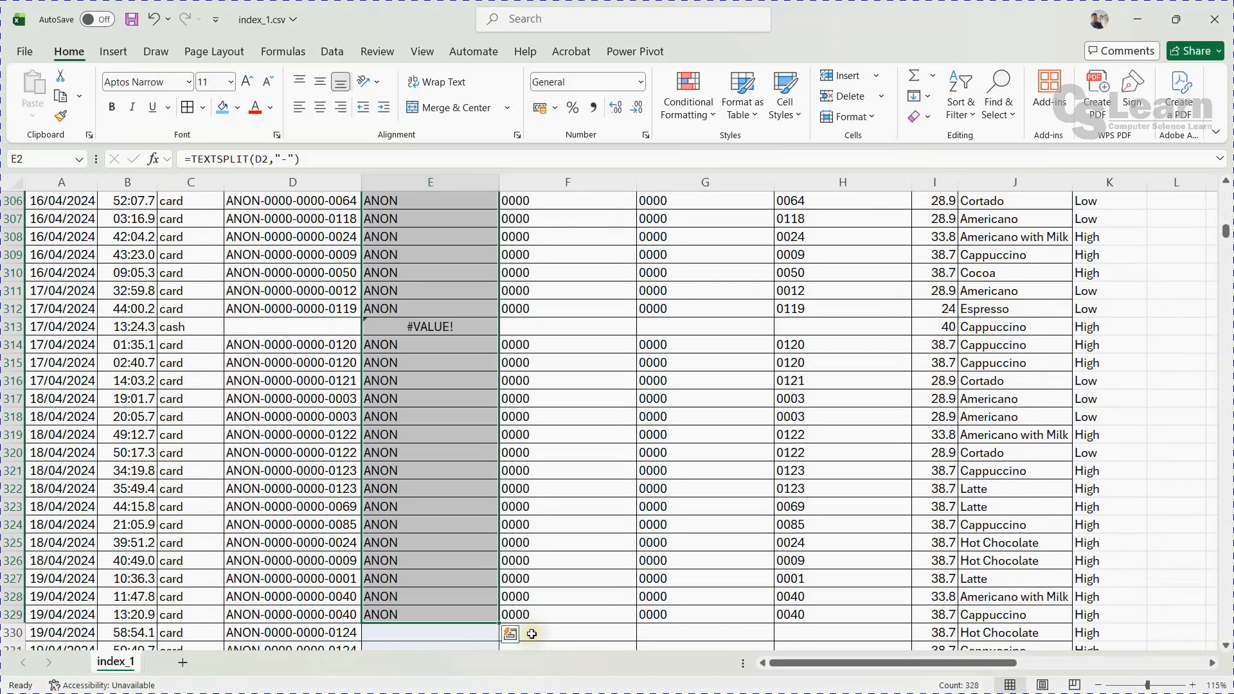
Step: Undo the formula fill down column E and clear the TEXTSPLIT formula from E2
{"action": "key", "text": "ctrl+z"}
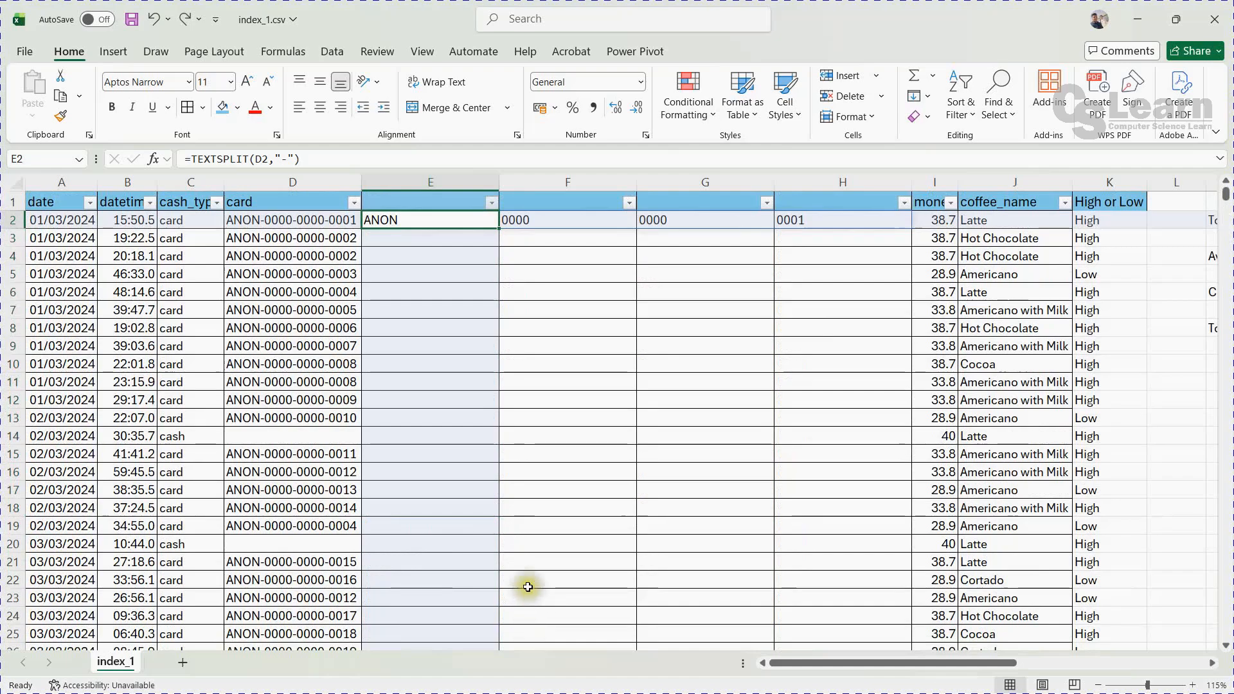
{"action": "key", "text": "Delete"}
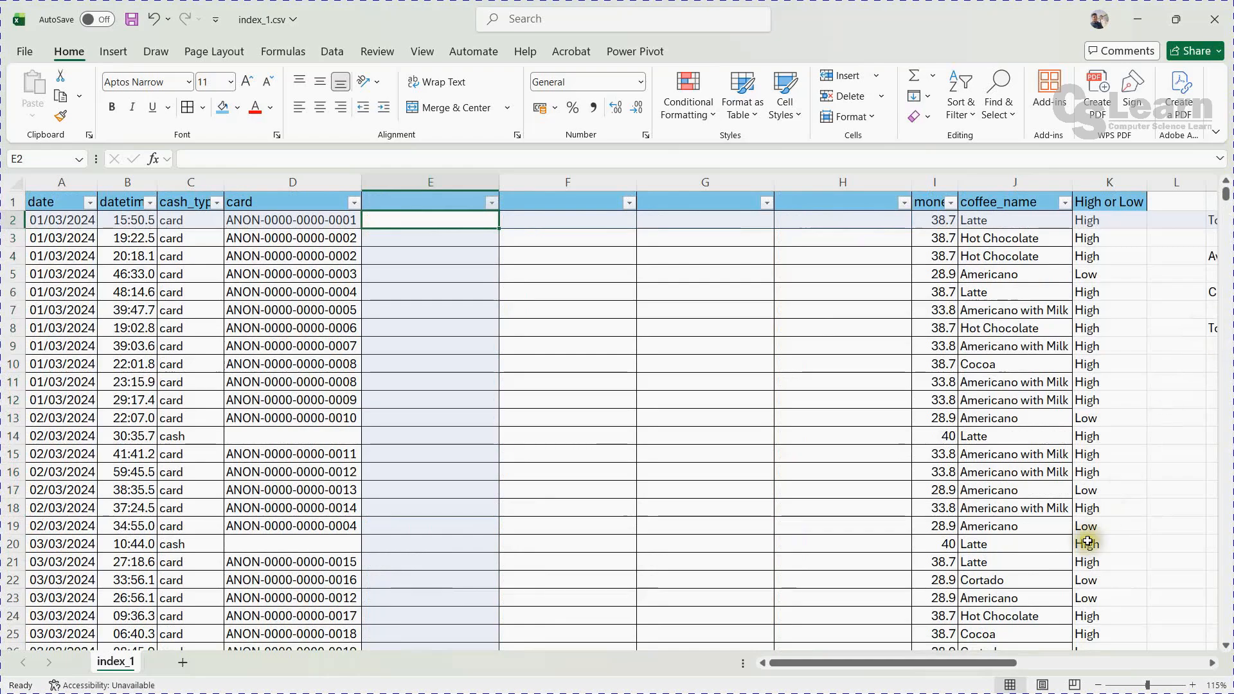
{"action": "left_click_drag", "start_coordinate": [967, 662], "coordinate": [1062, 659]}
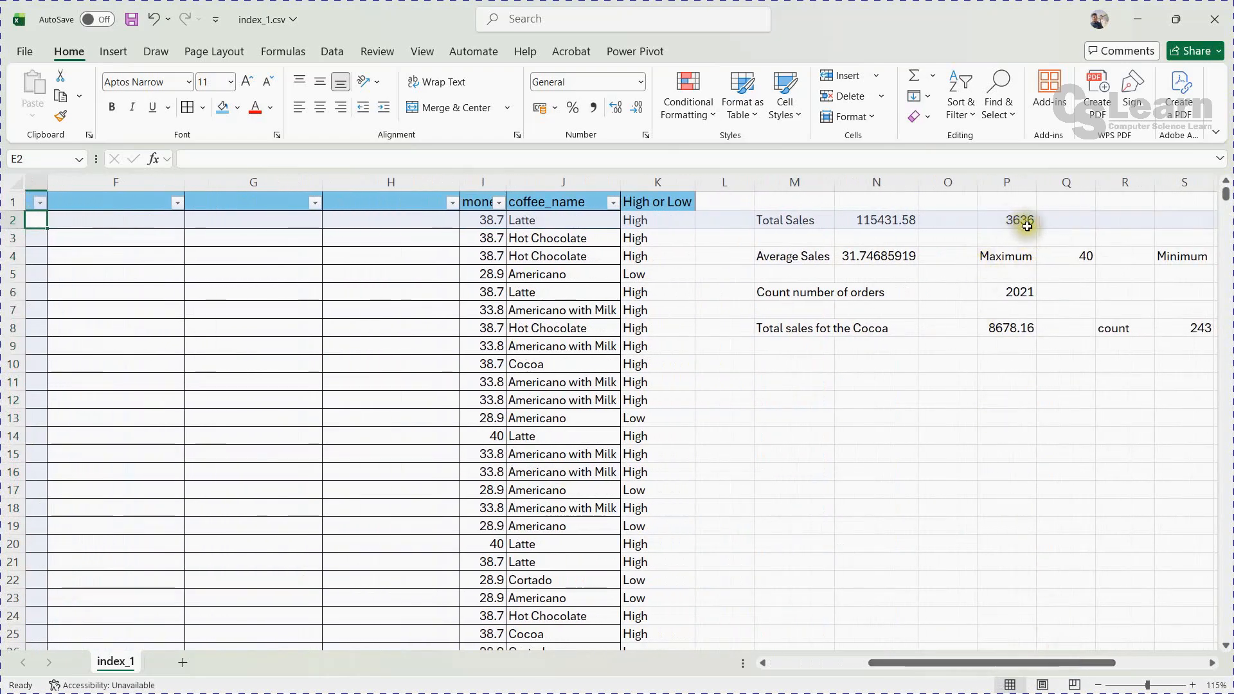
{"action": "left_click_drag", "start_coordinate": [951, 662], "coordinate": [786, 642]}
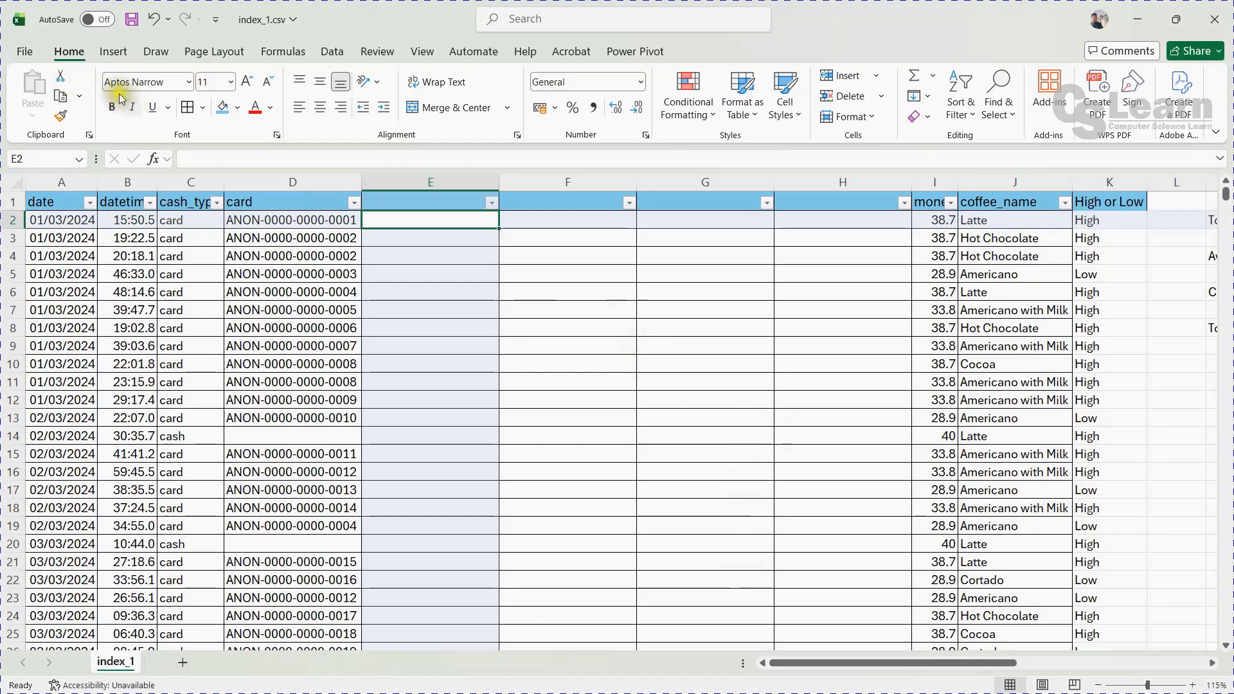
{"action": "left_click", "coordinate": [329, 52]}
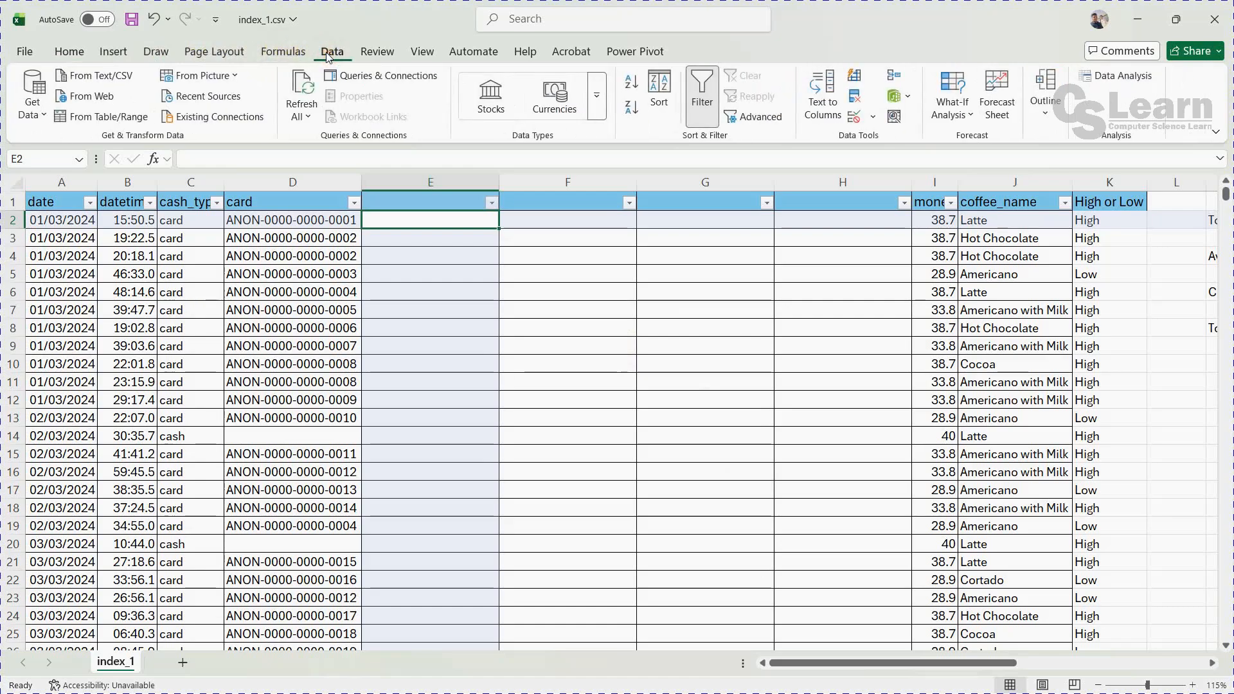
{"action": "left_click", "coordinate": [828, 99]}
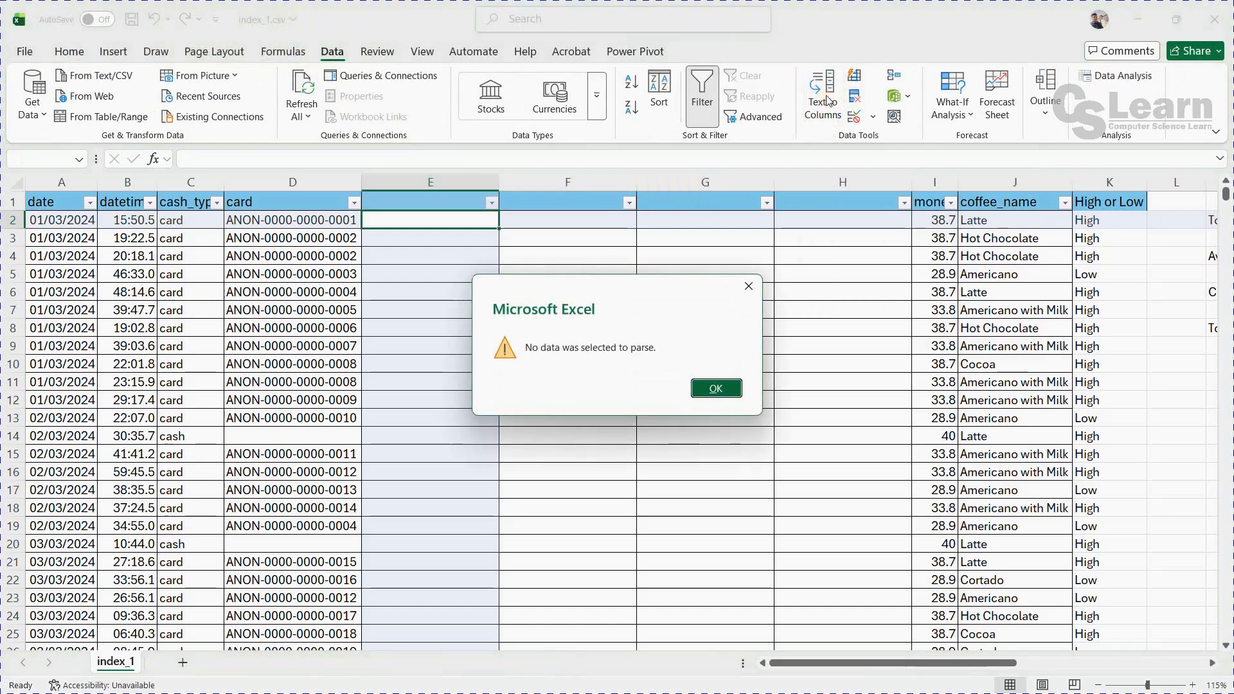
{"action": "left_click", "coordinate": [725, 388]}
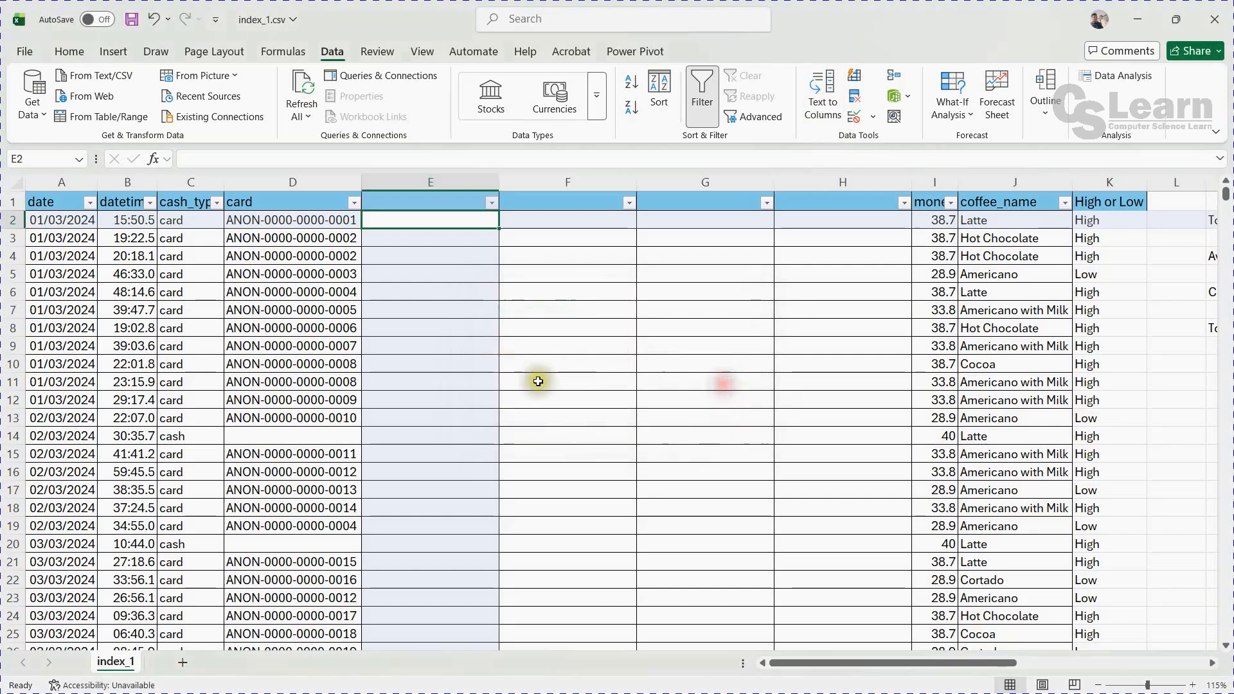
{"action": "left_click", "coordinate": [537, 381]}
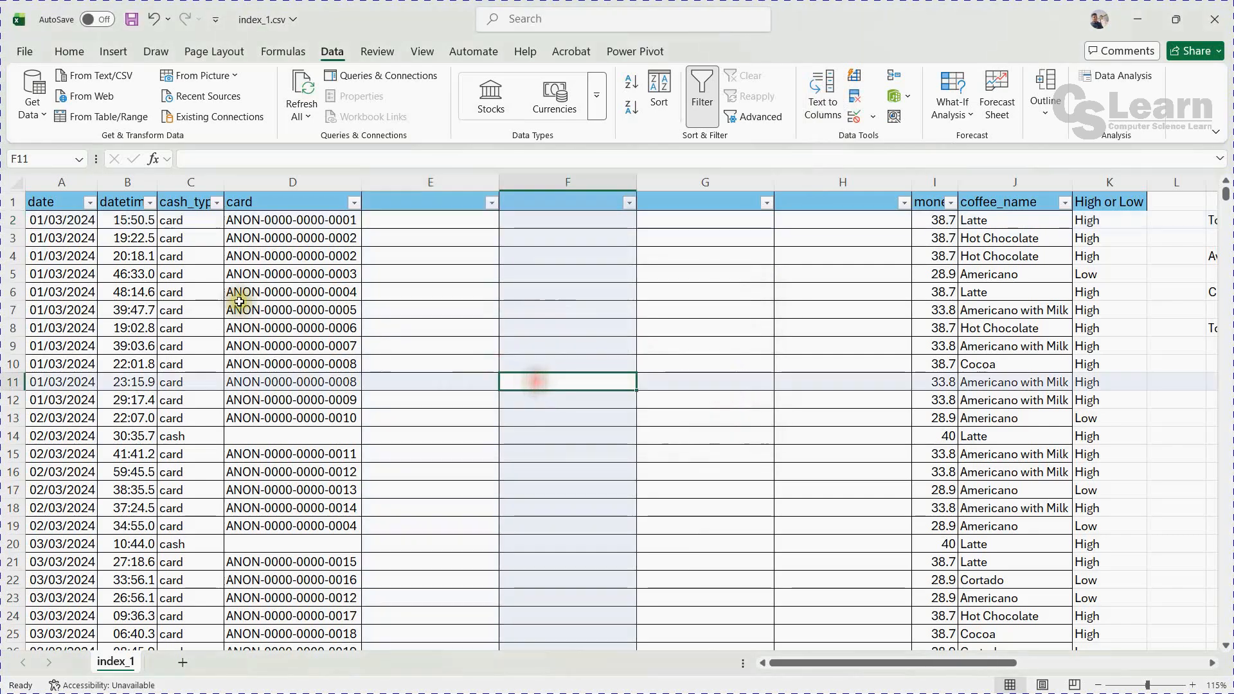
Step: Split the card column D with Text to Columns as delimited data, adding "-" as the other delimiter and replacing the existing data
{"action": "left_click", "coordinate": [285, 183]}
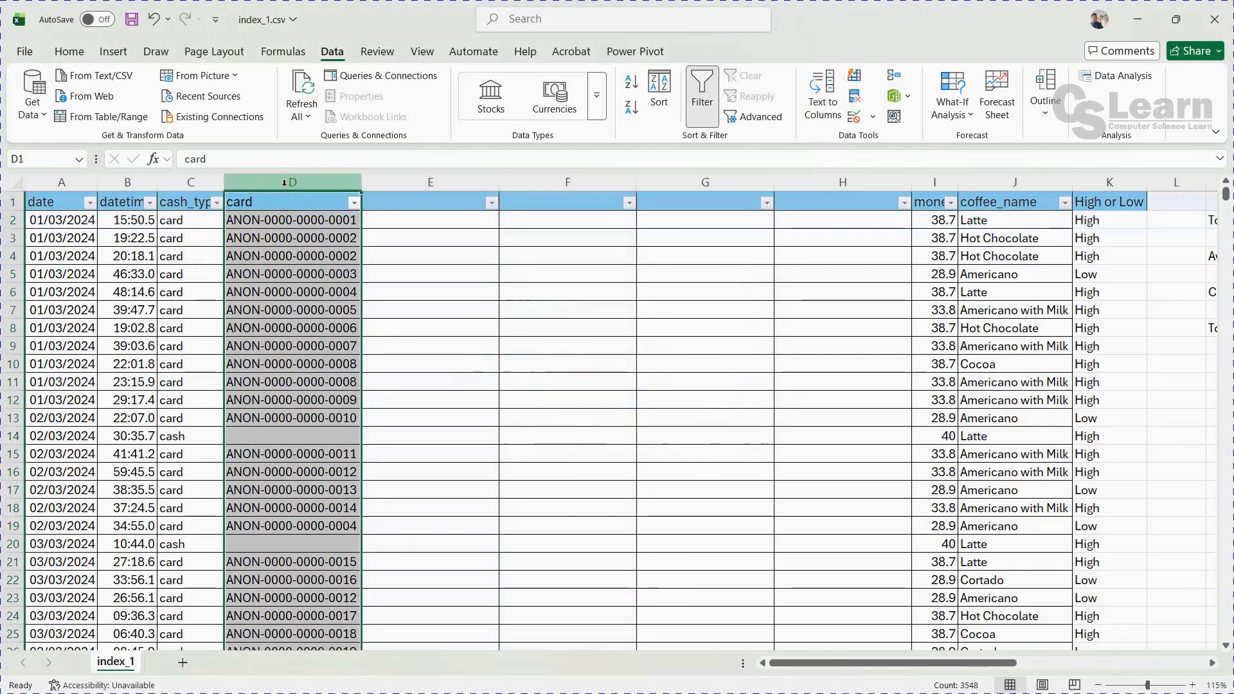
{"action": "left_click", "coordinate": [823, 99]}
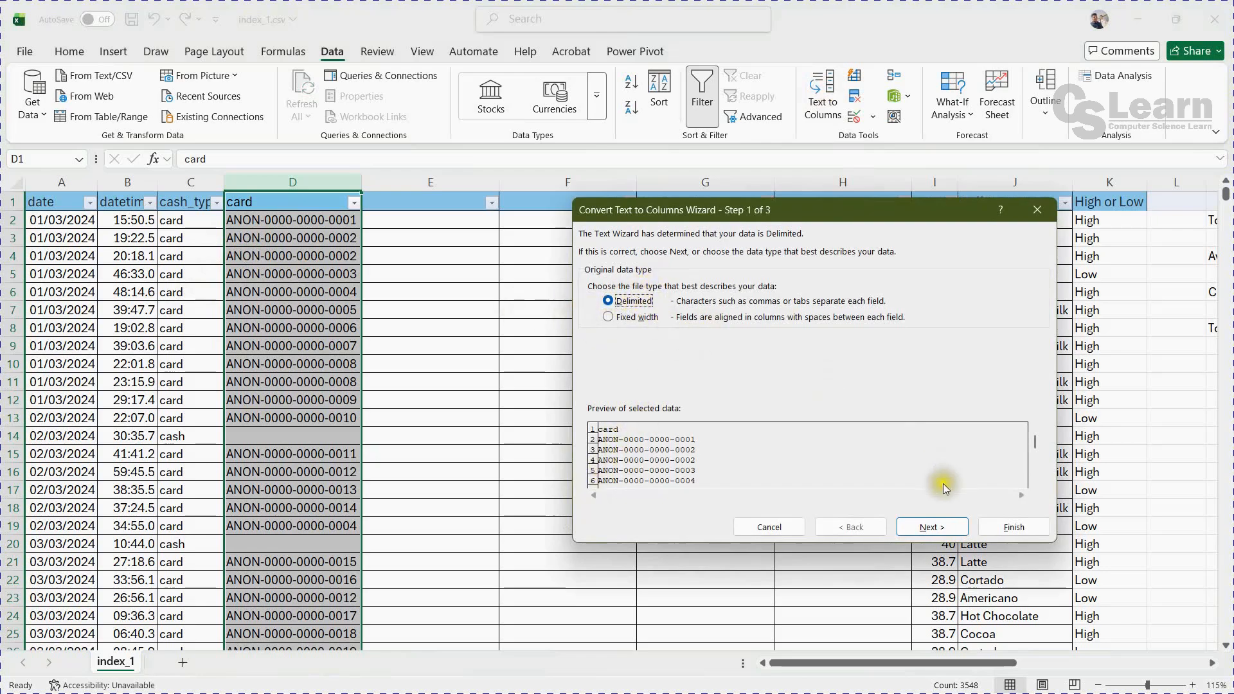
{"action": "left_click", "coordinate": [928, 529]}
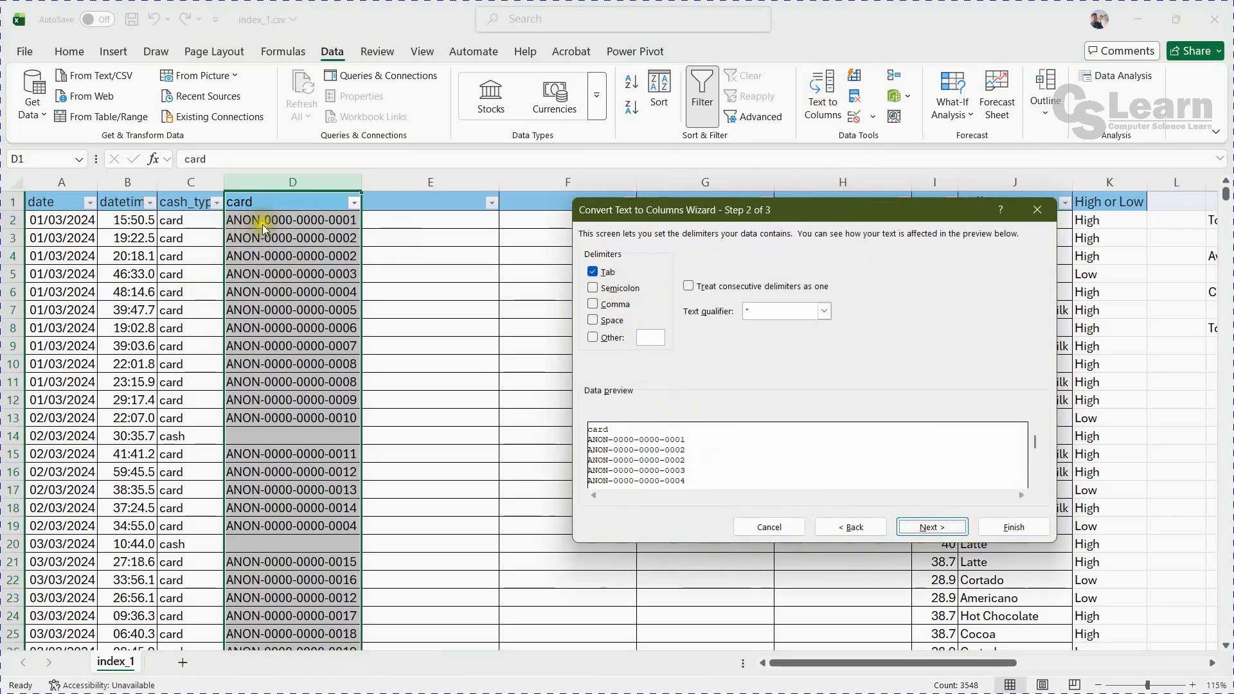
{"action": "left_click", "coordinate": [592, 337]}
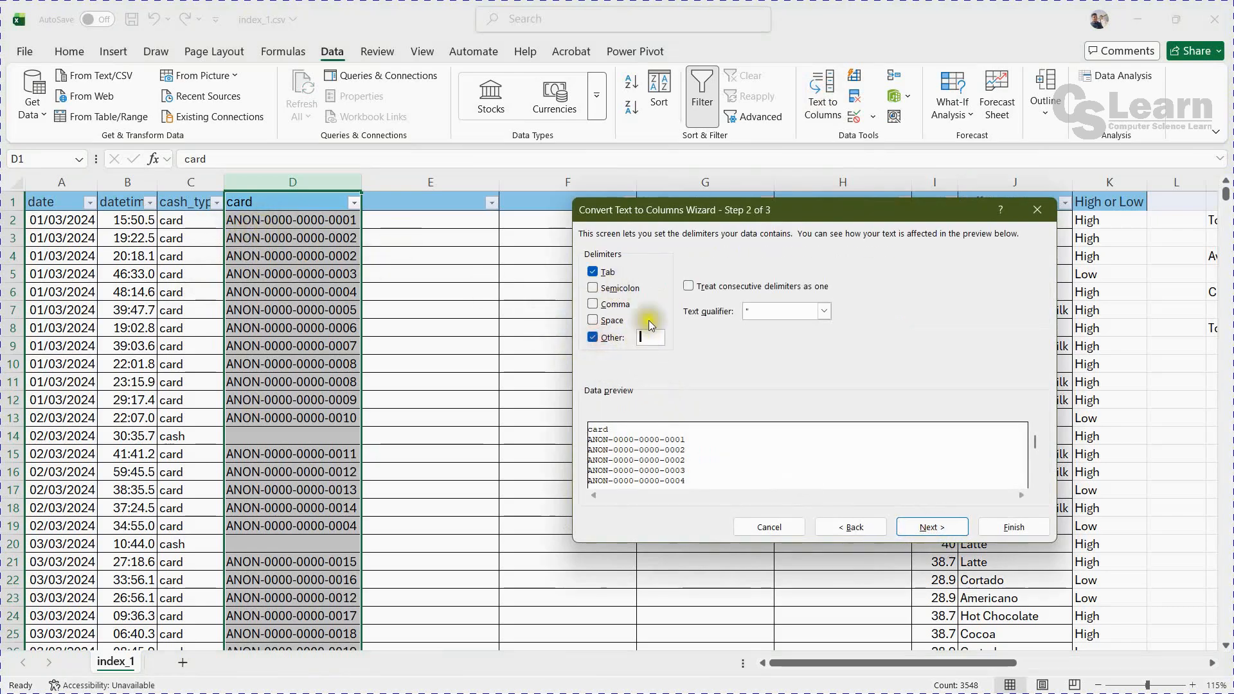
{"action": "type", "text": "-"}
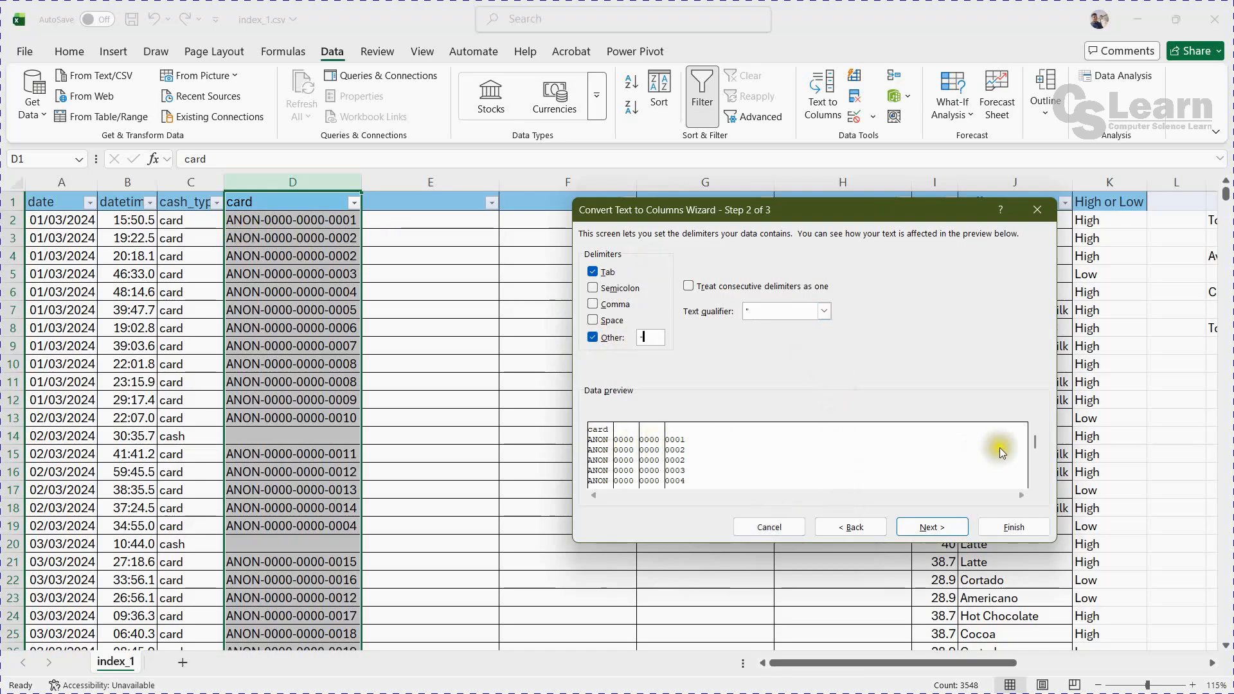
{"action": "left_click", "coordinate": [933, 528]}
{"action": "left_click", "coordinate": [1001, 531]}
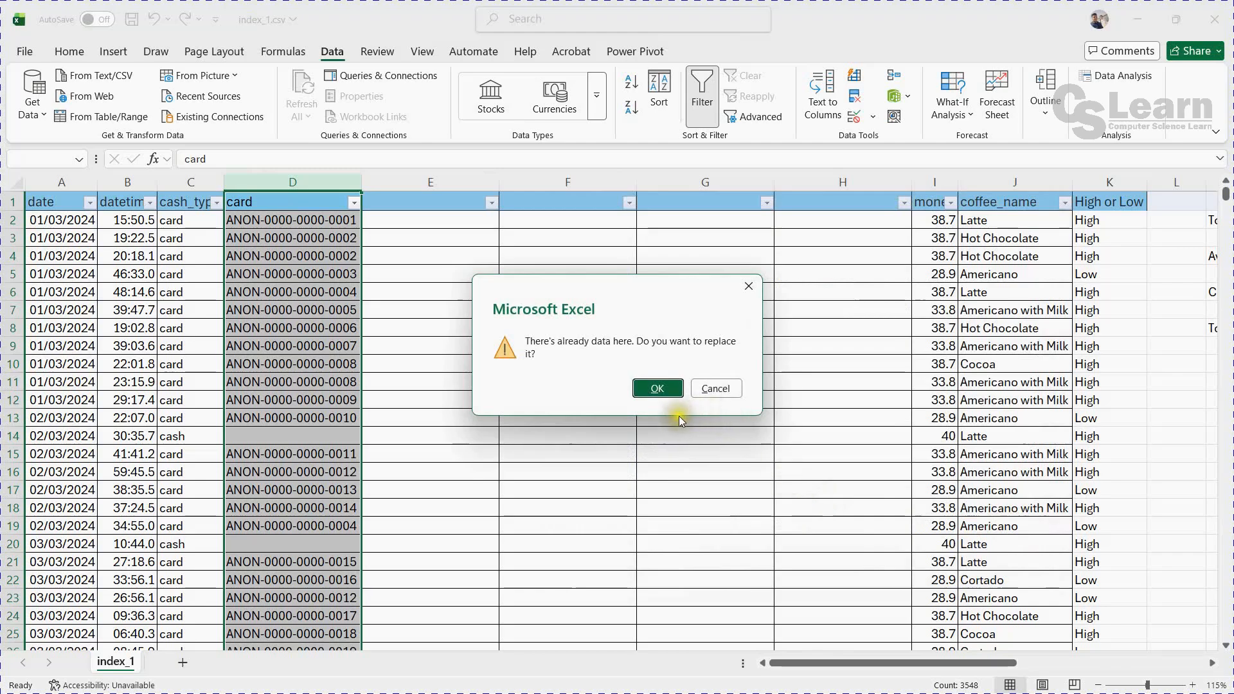
{"action": "left_click", "coordinate": [657, 388]}
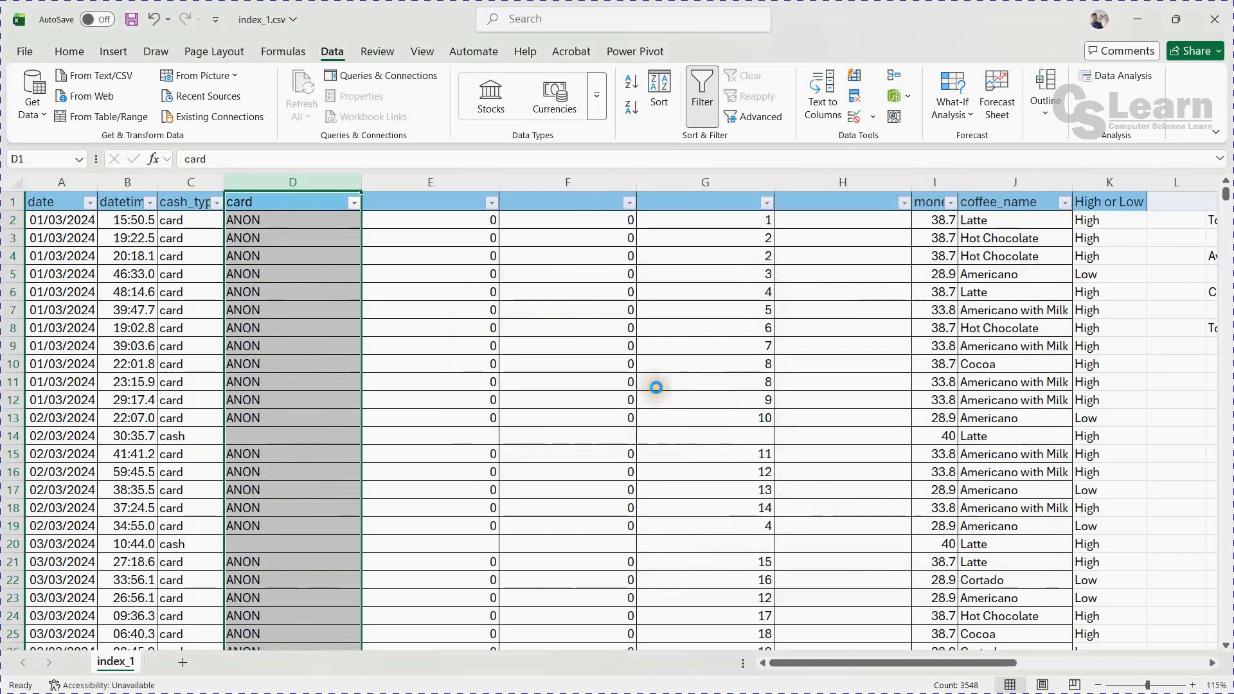
Step: Check the split card values down the sheet and undo the Text to Columns conversion
{"action": "scroll", "coordinate": [689, 432], "scroll_direction": "down", "scroll_amount": 2}
{"action": "scroll", "coordinate": [689, 431], "scroll_direction": "down", "scroll_amount": 2}
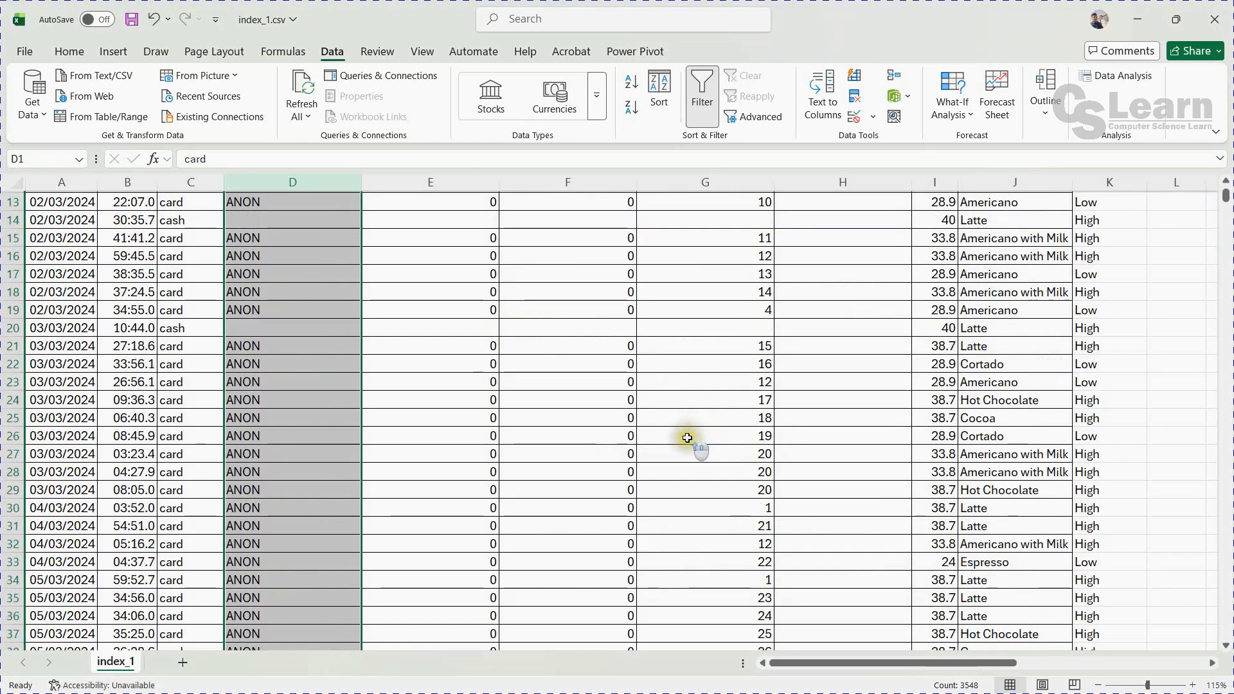
{"action": "scroll", "coordinate": [682, 434], "scroll_direction": "up", "scroll_amount": 4}
{"action": "key", "text": "ctrl+z"}
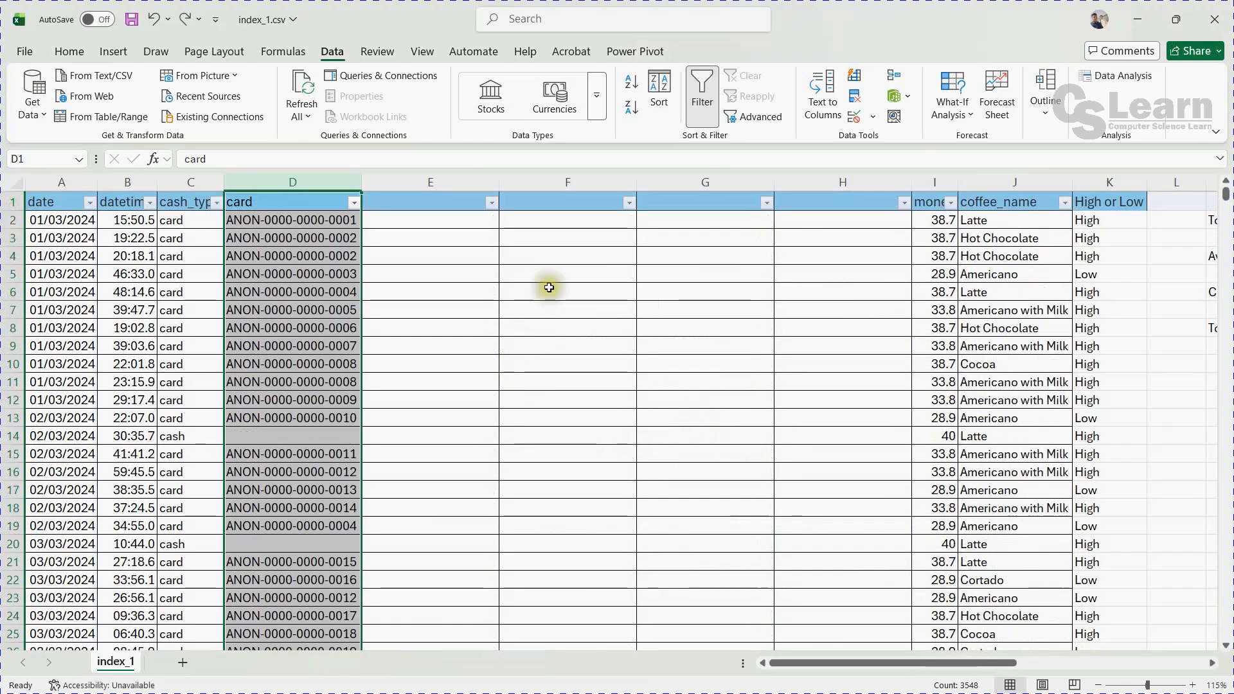
Step: Try to split card column D with Text to Columns, using =$E:$H as the destination
{"action": "left_click", "coordinate": [817, 93]}
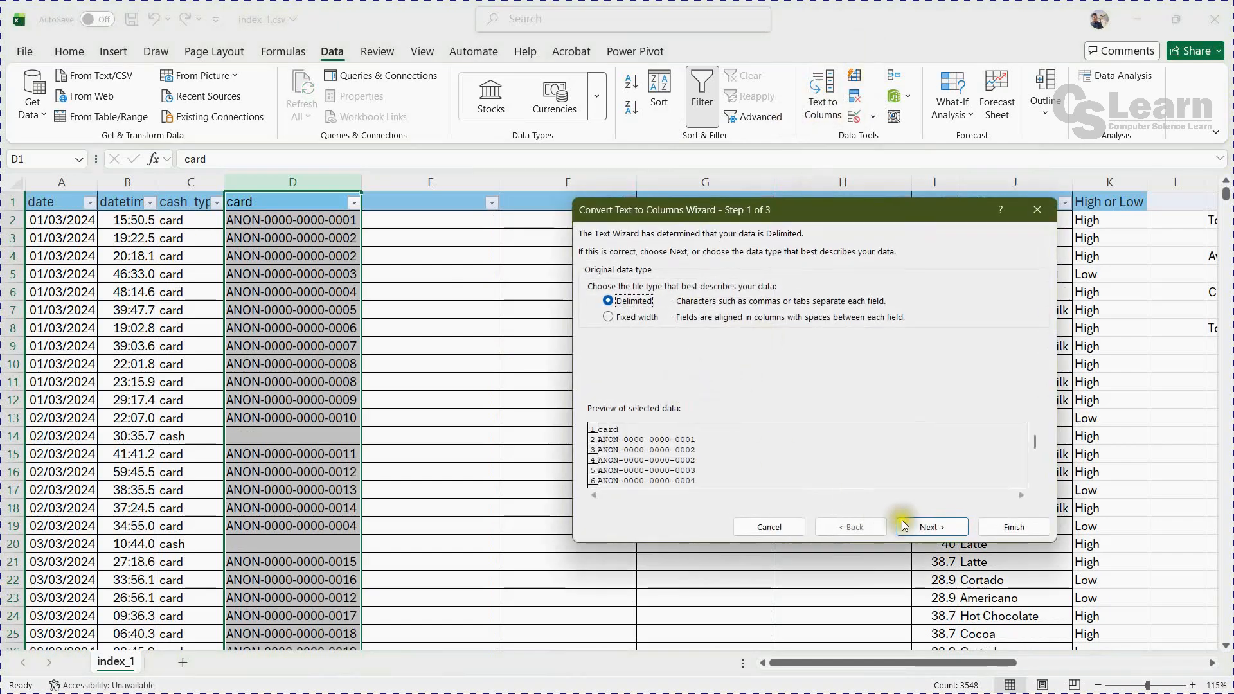
{"action": "left_click", "coordinate": [931, 527]}
{"action": "left_click", "coordinate": [933, 529]}
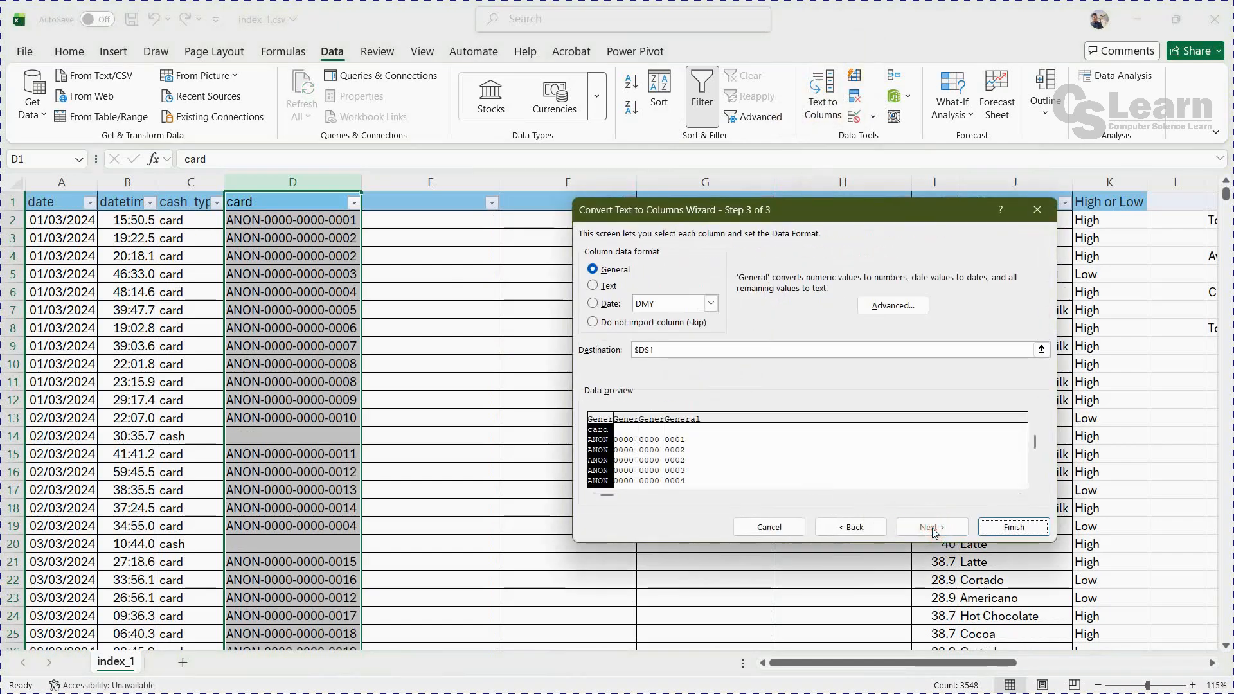
{"action": "left_click", "coordinate": [1042, 350]}
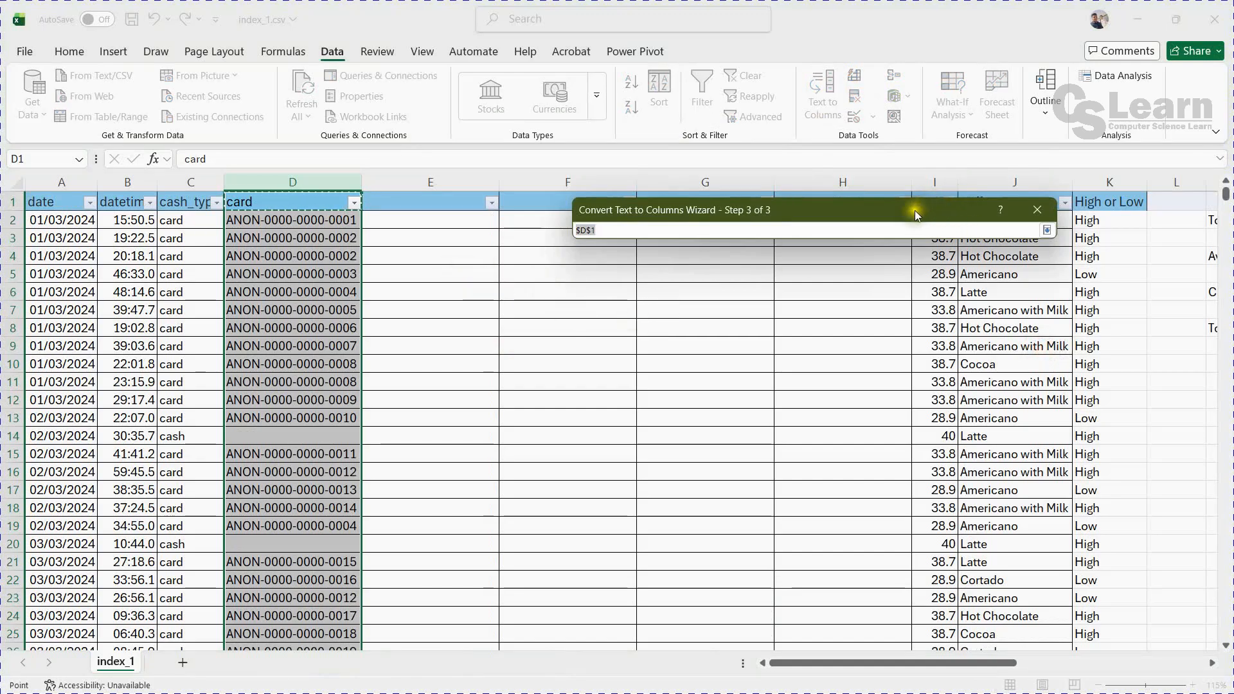
{"action": "left_click_drag", "start_coordinate": [913, 205], "coordinate": [950, 131]}
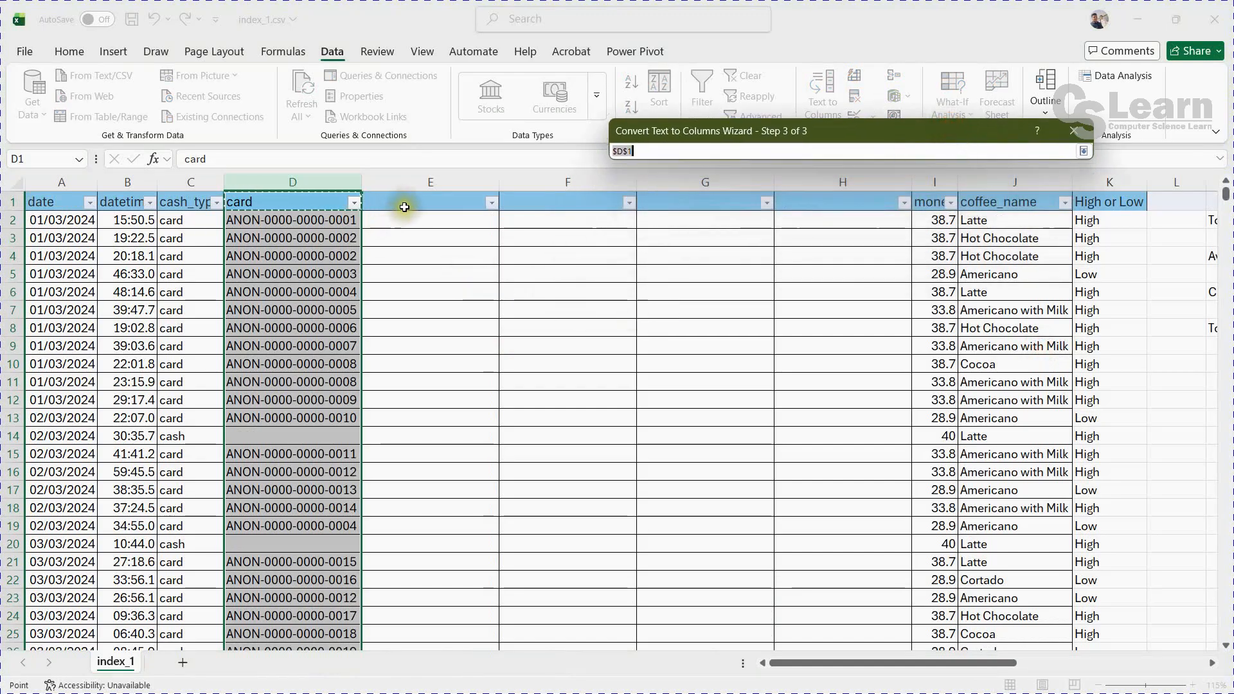
{"action": "left_click_drag", "start_coordinate": [414, 203], "coordinate": [876, 206]}
{"action": "key", "text": "ctrl+space"}
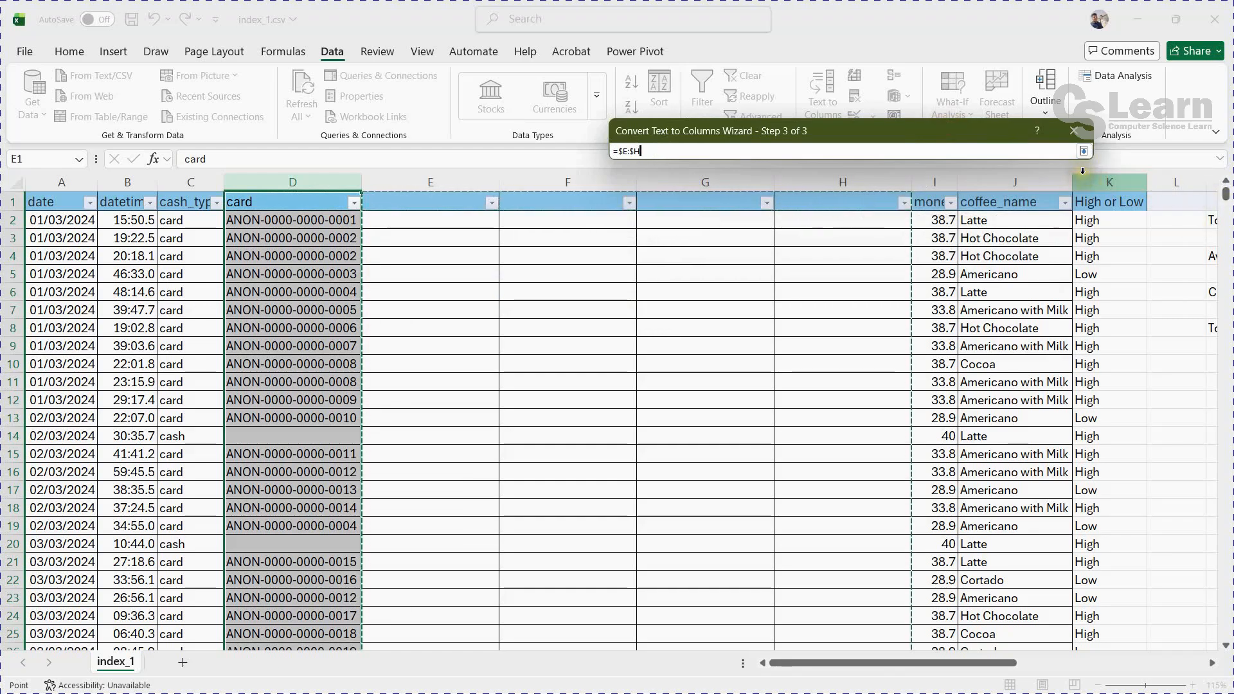
{"action": "left_click", "coordinate": [1084, 151]}
{"action": "left_click", "coordinate": [970, 450]}
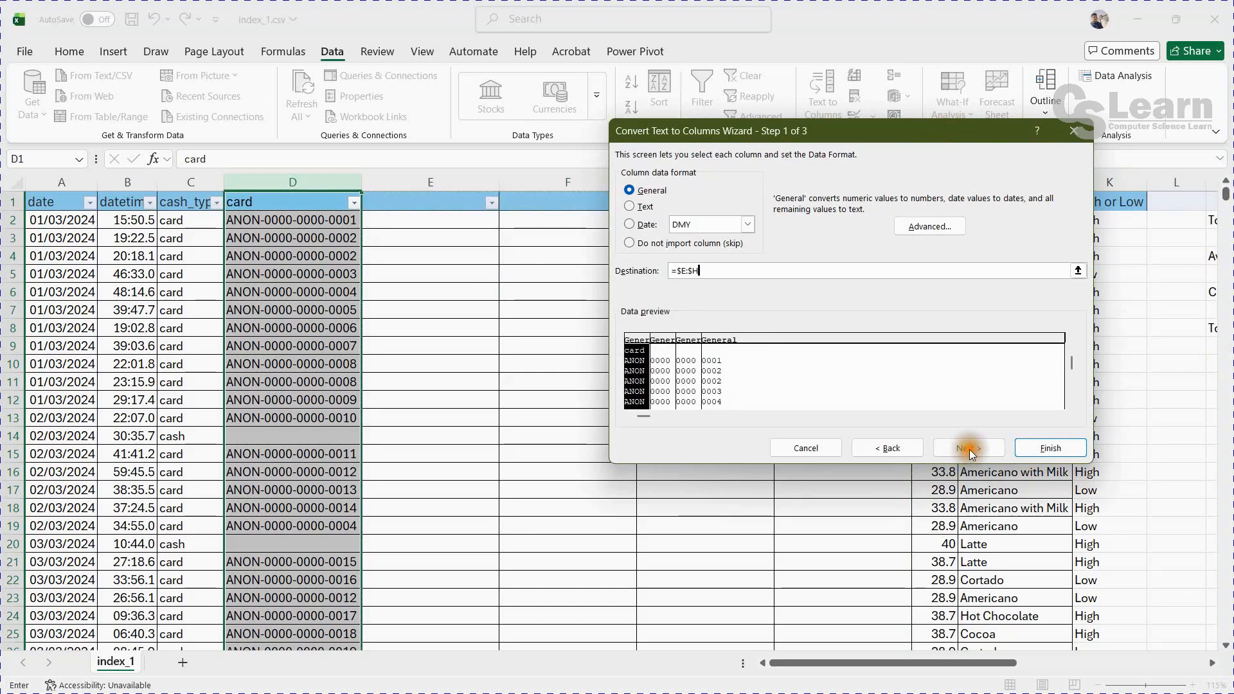
{"action": "left_click", "coordinate": [1052, 448]}
{"action": "left_click", "coordinate": [704, 385]}
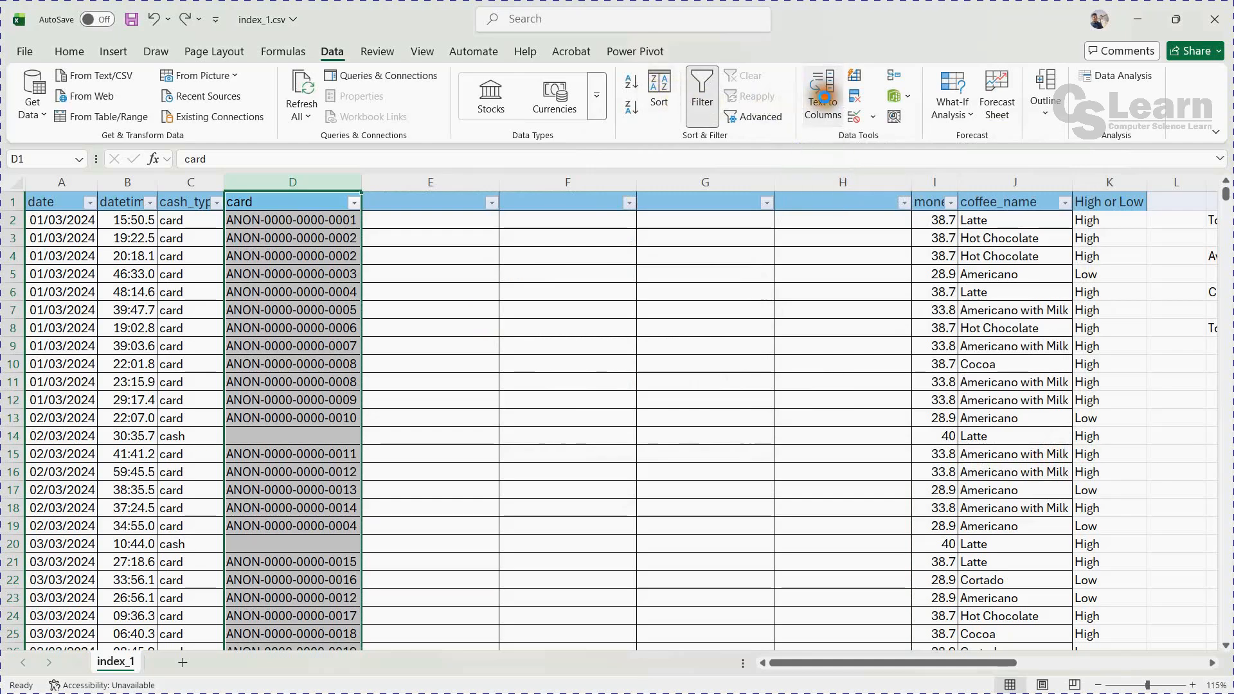
Step: Restart Text to Columns on card column D as delimited data, keeping Tab and "-" as the delimiters
{"action": "left_click", "coordinate": [822, 105]}
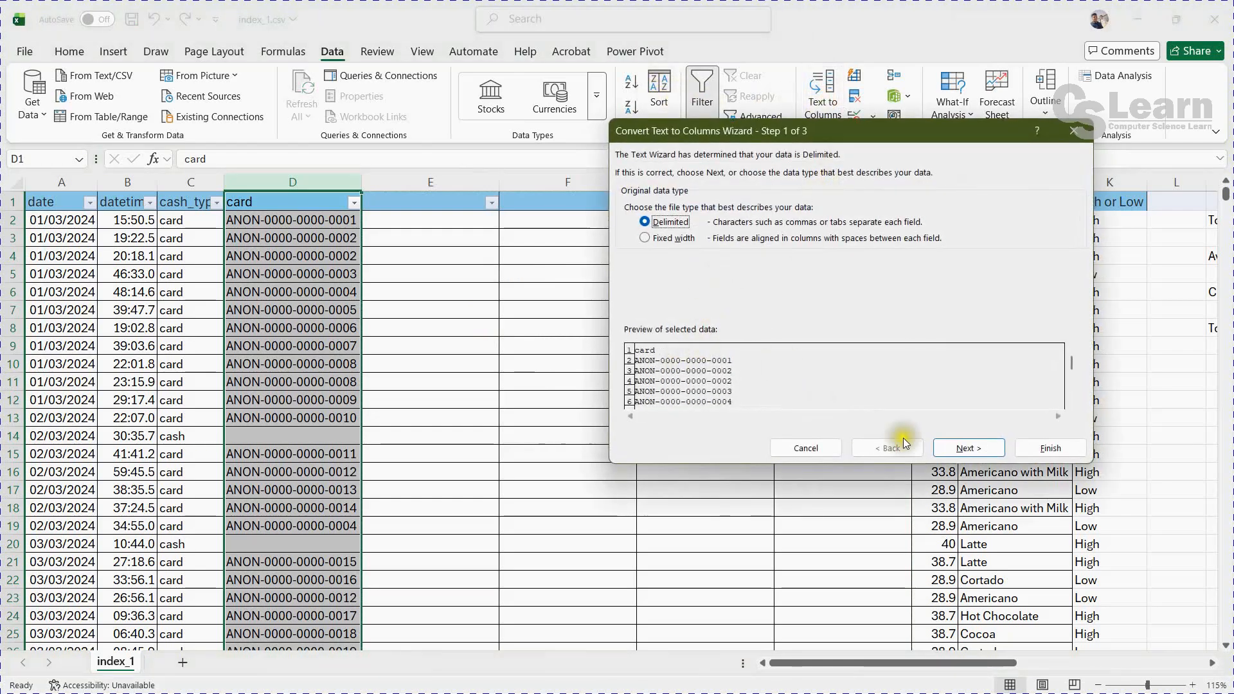
{"action": "left_click", "coordinate": [965, 440]}
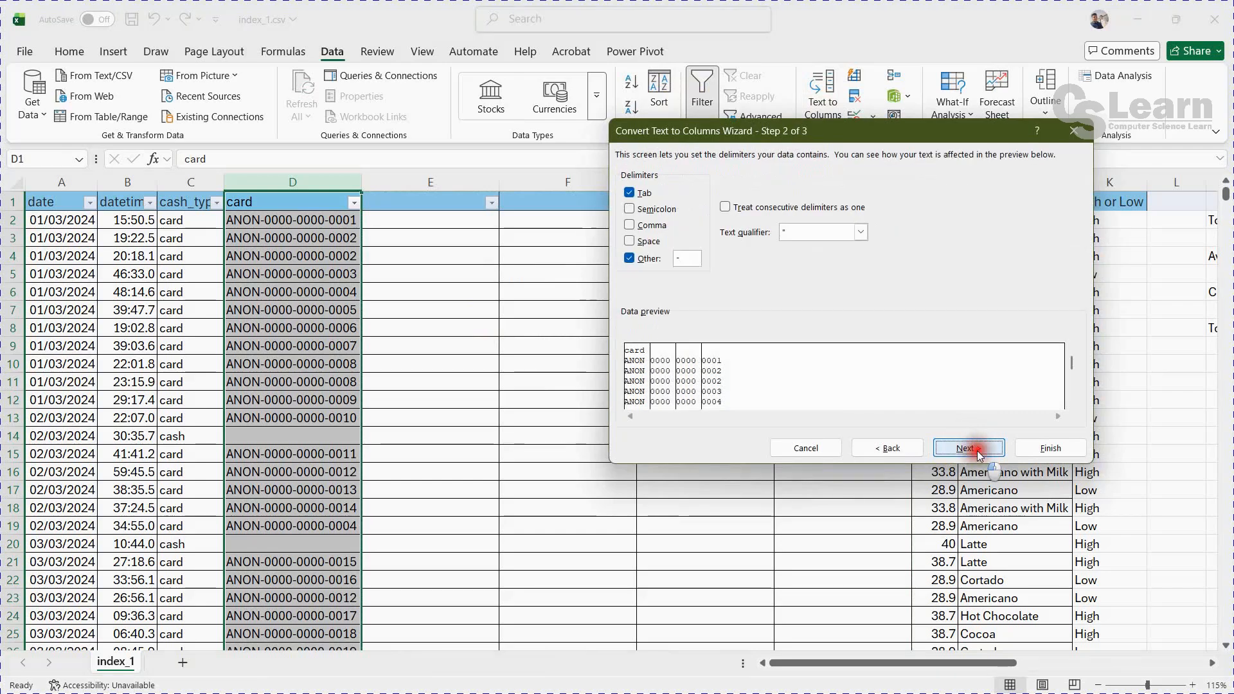
{"action": "left_click", "coordinate": [968, 449]}
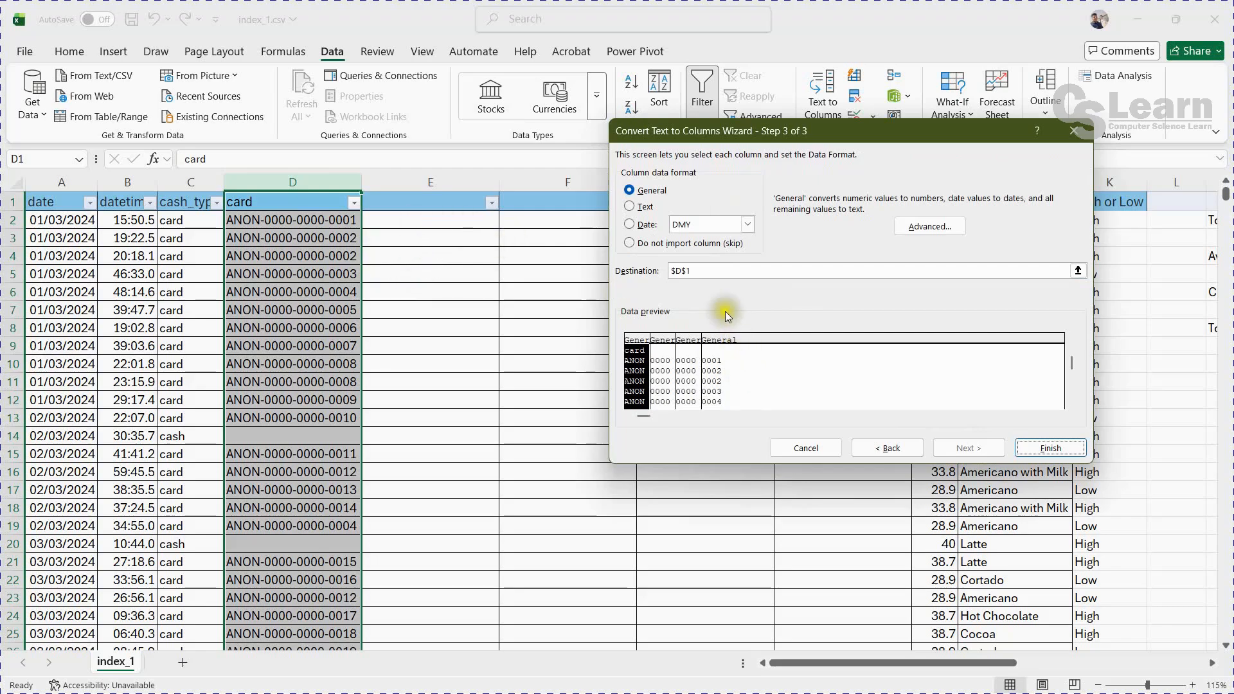
Step: Try to finish the conversion with $D$1+$E$2 as the destination
{"action": "left_click", "coordinate": [1078, 271]}
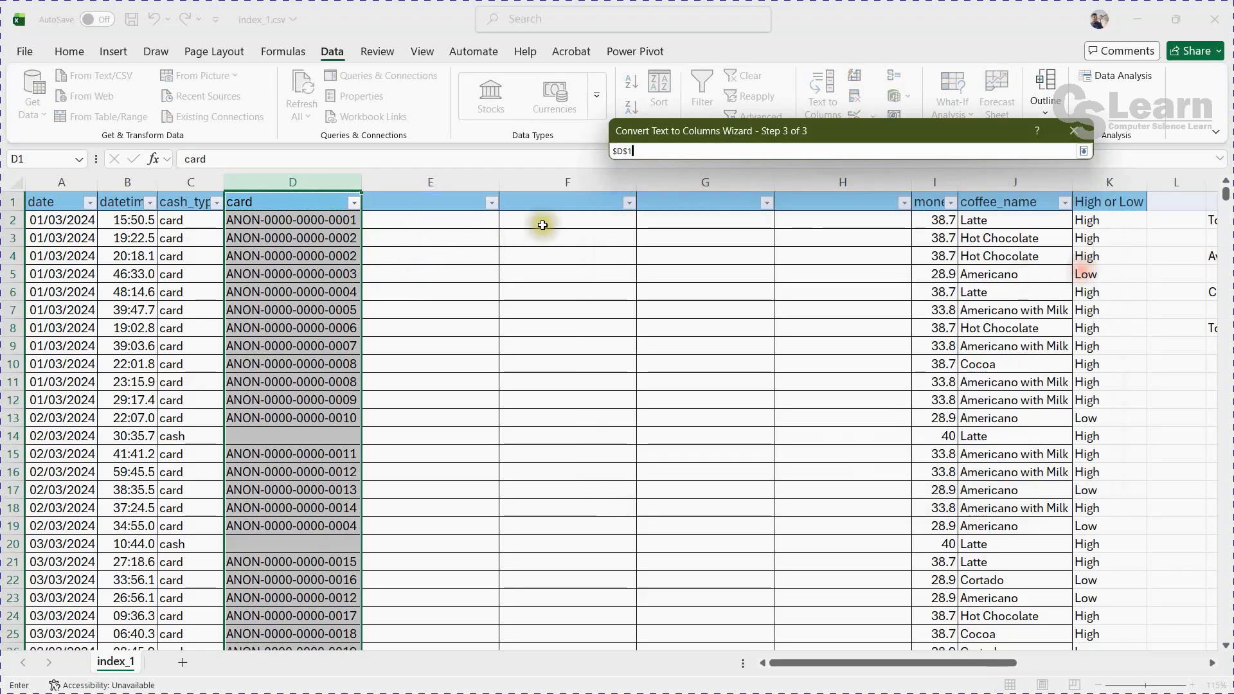
{"action": "left_click", "coordinate": [383, 228]}
{"action": "key", "text": "Return"}
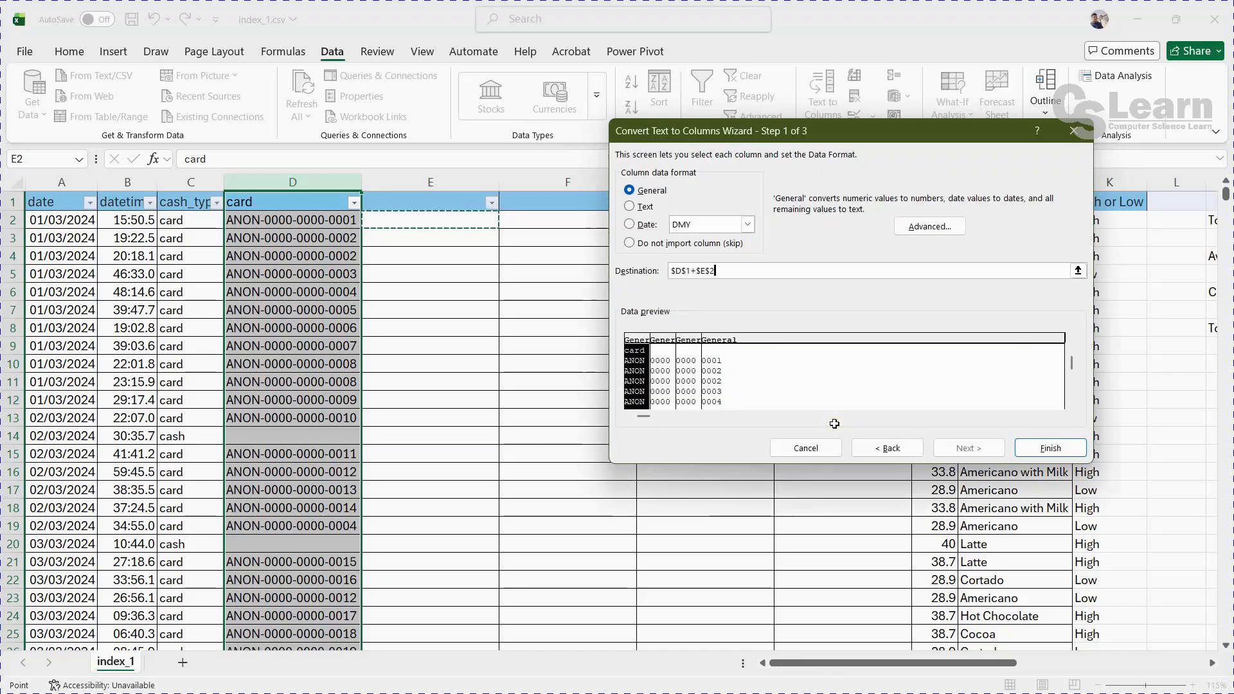
{"action": "left_click", "coordinate": [1036, 448]}
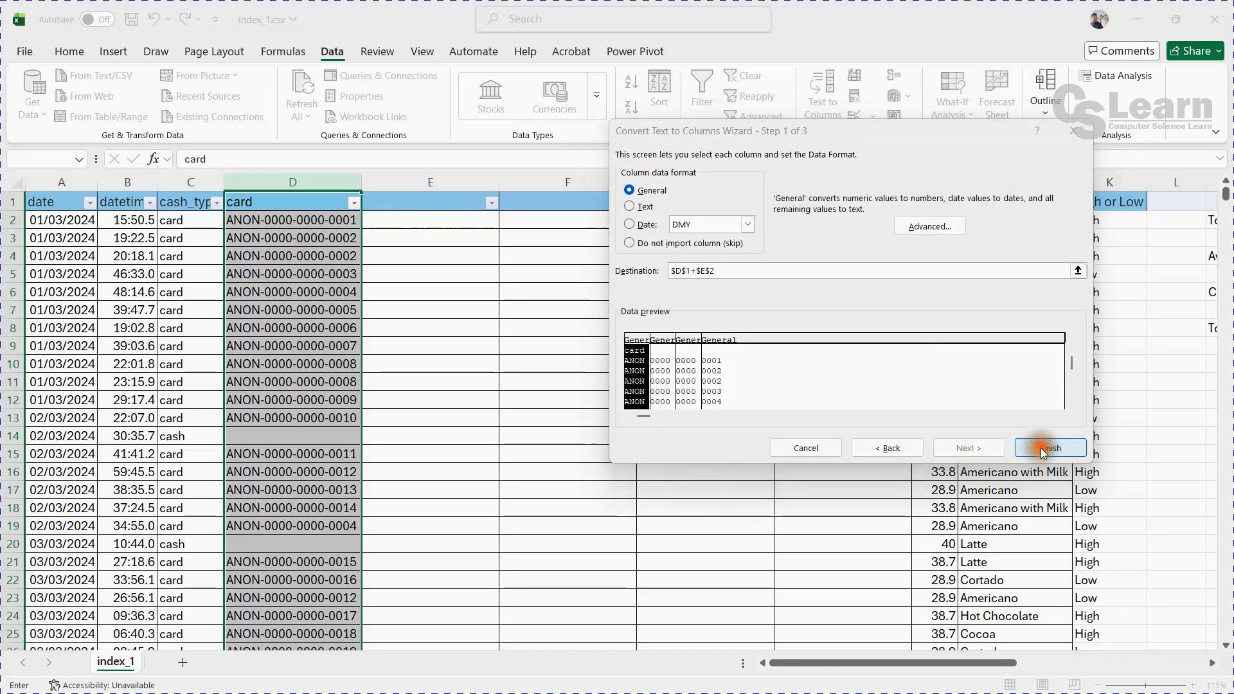
{"action": "left_click", "coordinate": [950, 336]}
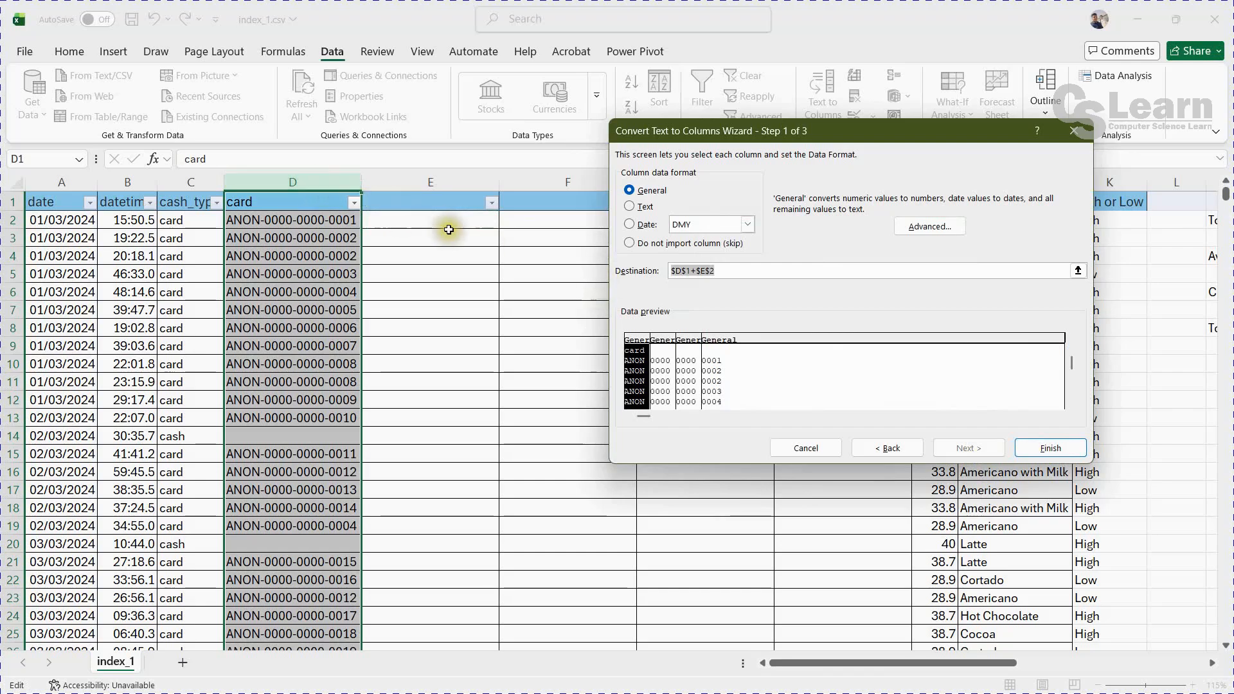
Step: Set the destination to the whole of column E (=$E:$E) and finish the conversion, replacing the existing data
{"action": "left_click", "coordinate": [412, 223]}
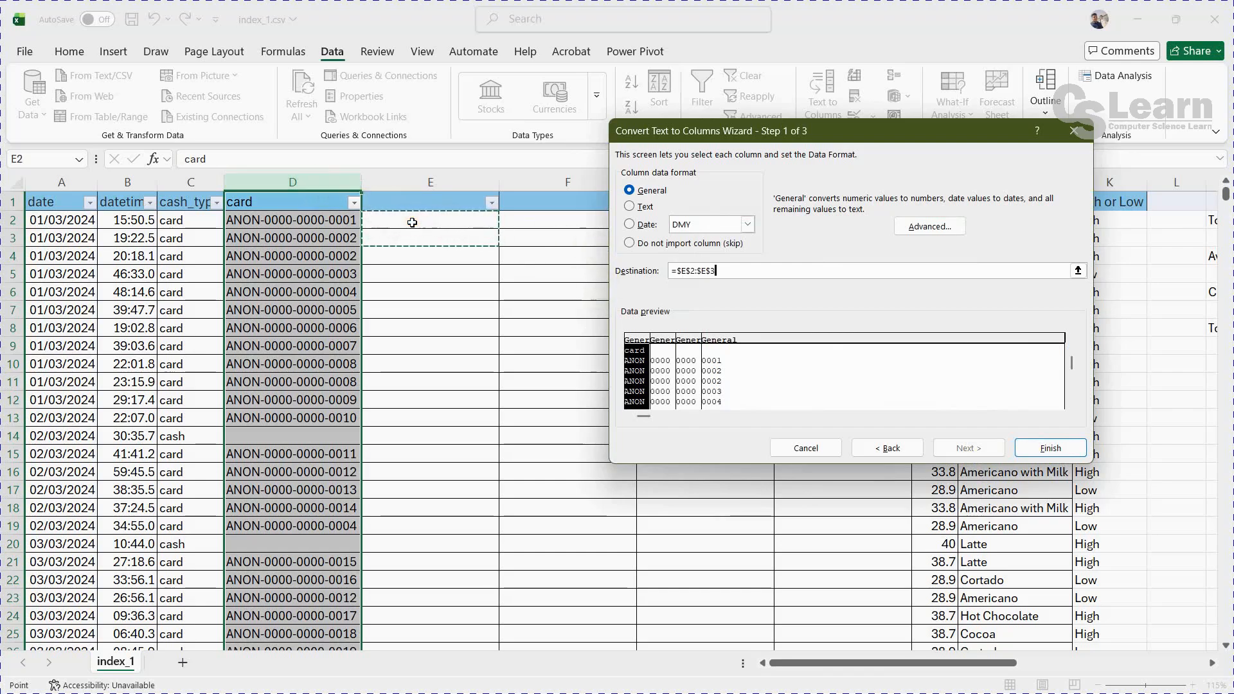
{"action": "key", "text": "ctrl+shift+Down"}
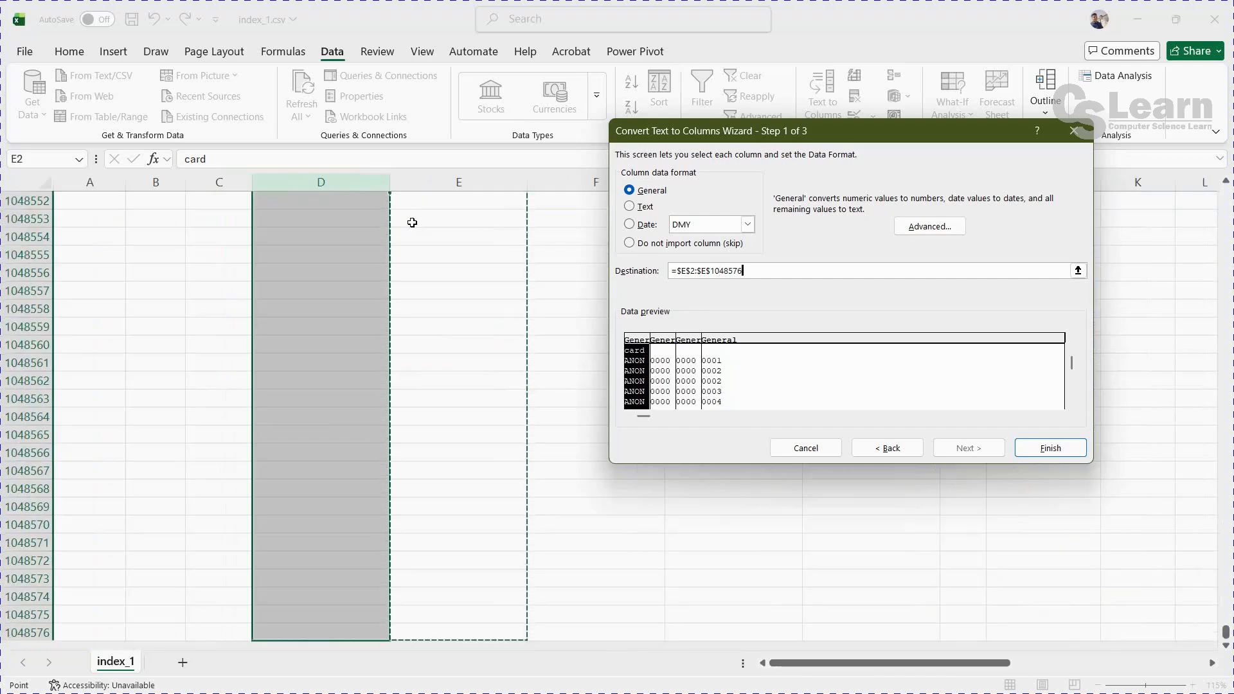
{"action": "key", "text": "ctrl+shift+Up"}
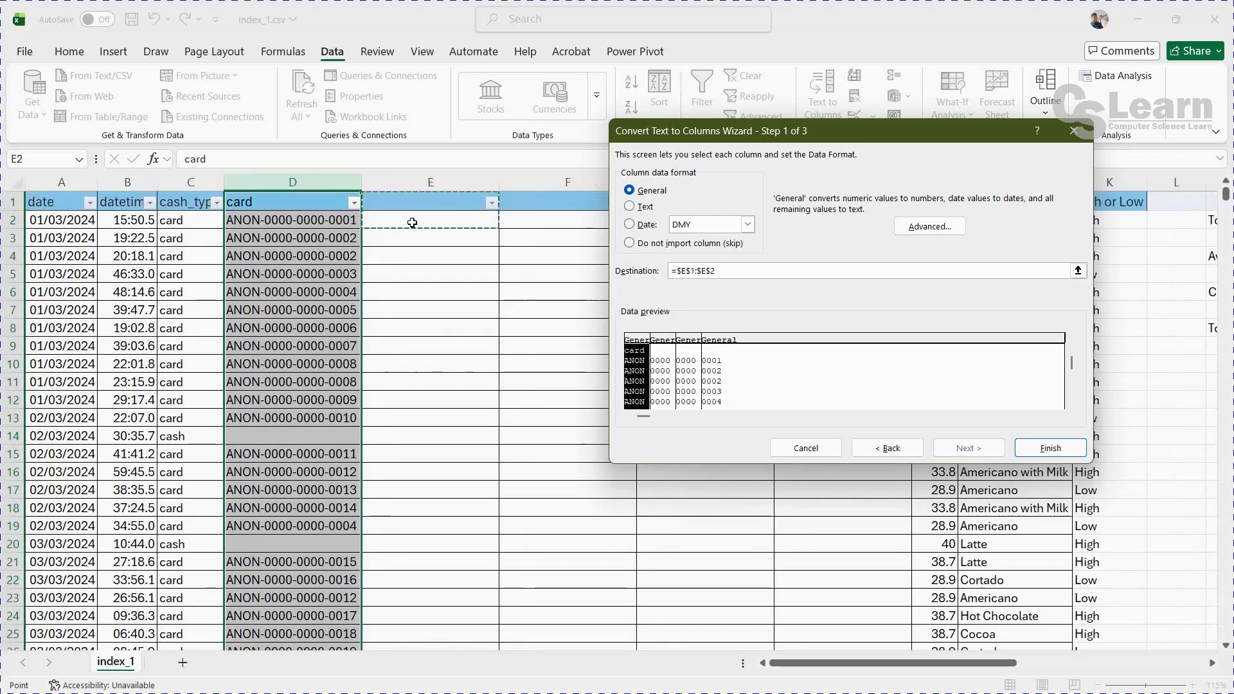
{"action": "left_click", "coordinate": [423, 218]}
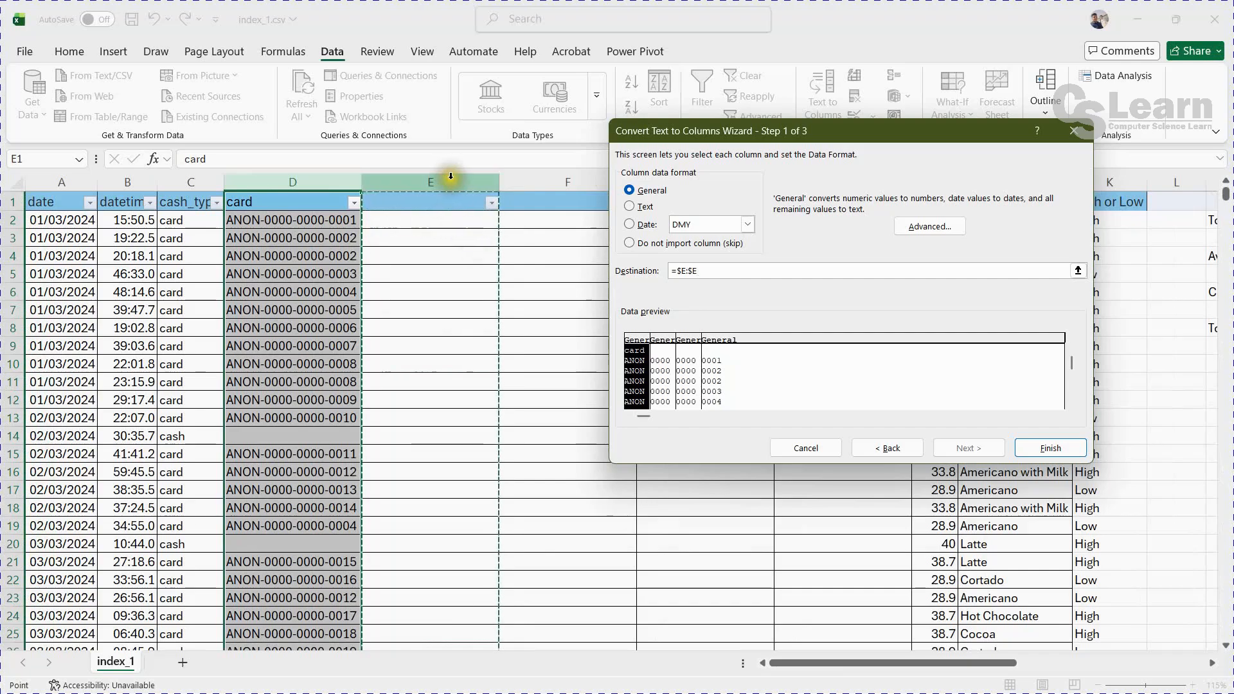
{"action": "key", "text": "Return"}
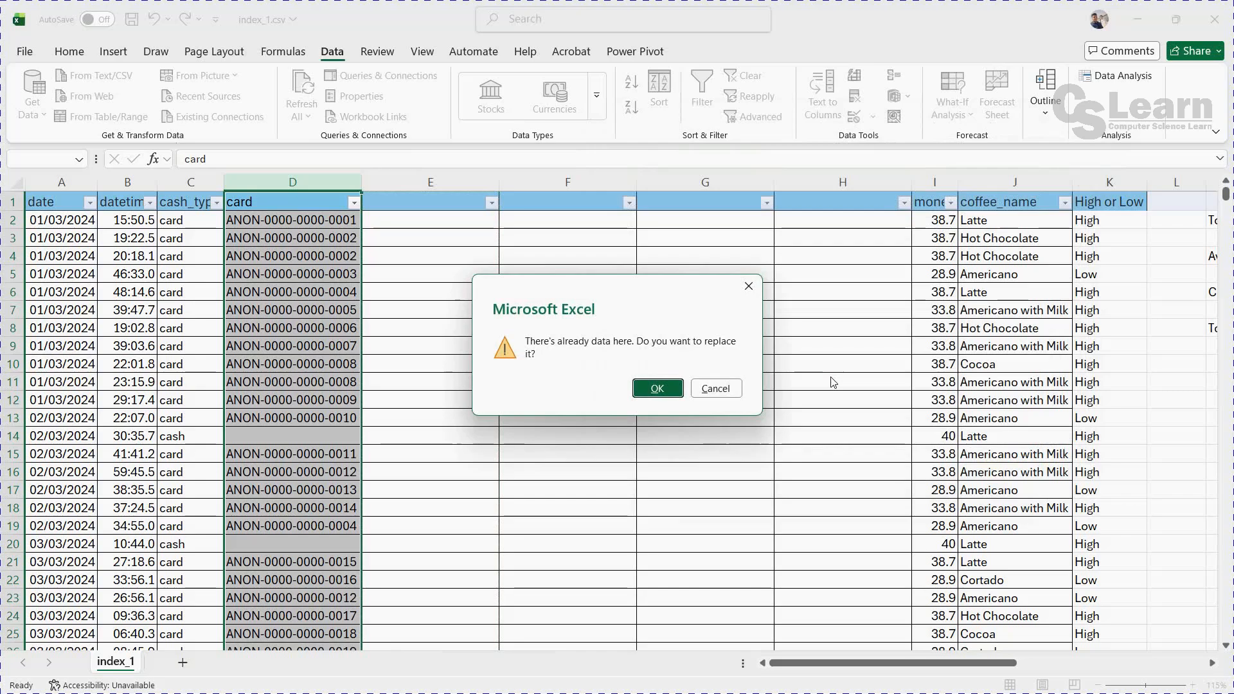
{"action": "left_click", "coordinate": [666, 387]}
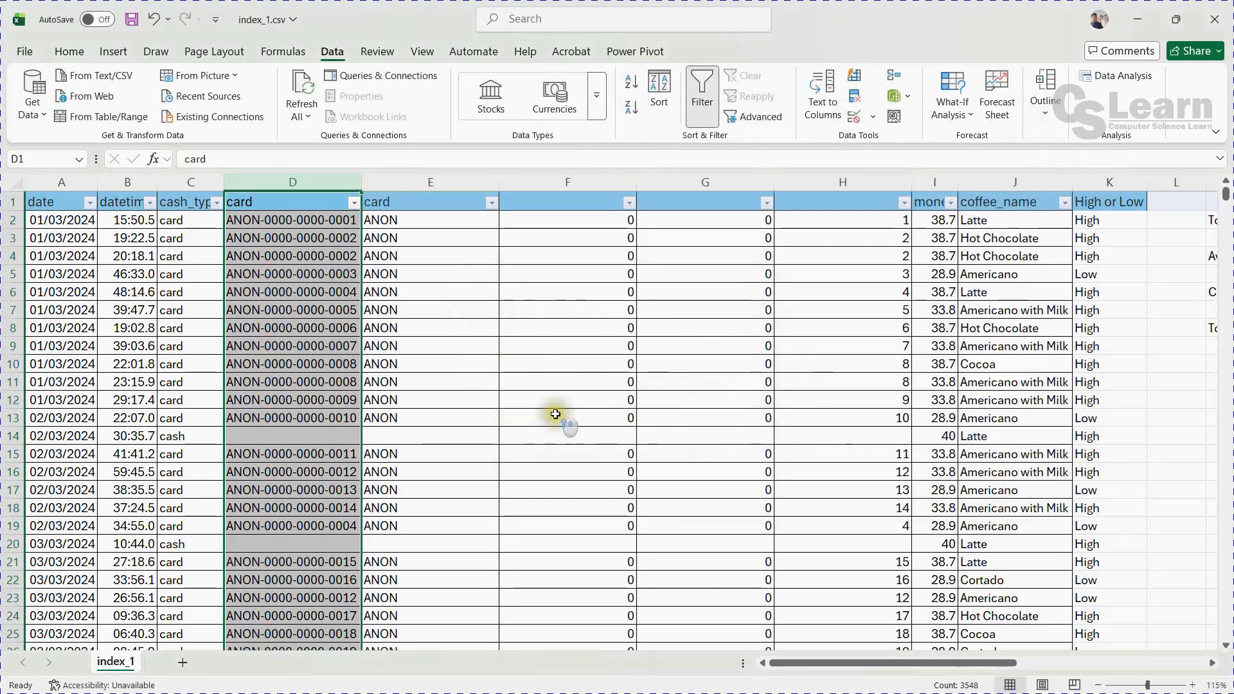
Step: Check the split card values in columns E to H down the sheet and return to the first rows
{"action": "scroll", "coordinate": [599, 453], "scroll_direction": "down", "scroll_amount": 5}
{"action": "scroll", "coordinate": [600, 453], "scroll_direction": "down", "scroll_amount": 20}
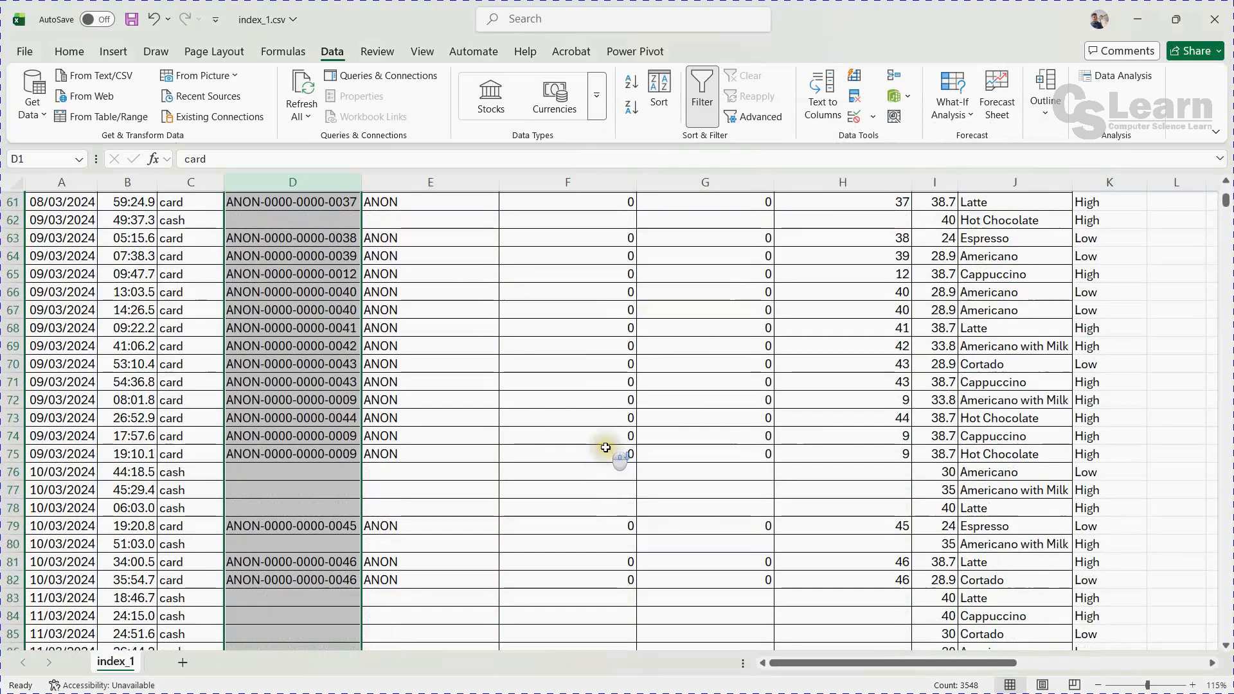
{"action": "scroll", "coordinate": [602, 459], "scroll_direction": "down", "scroll_amount": 17}
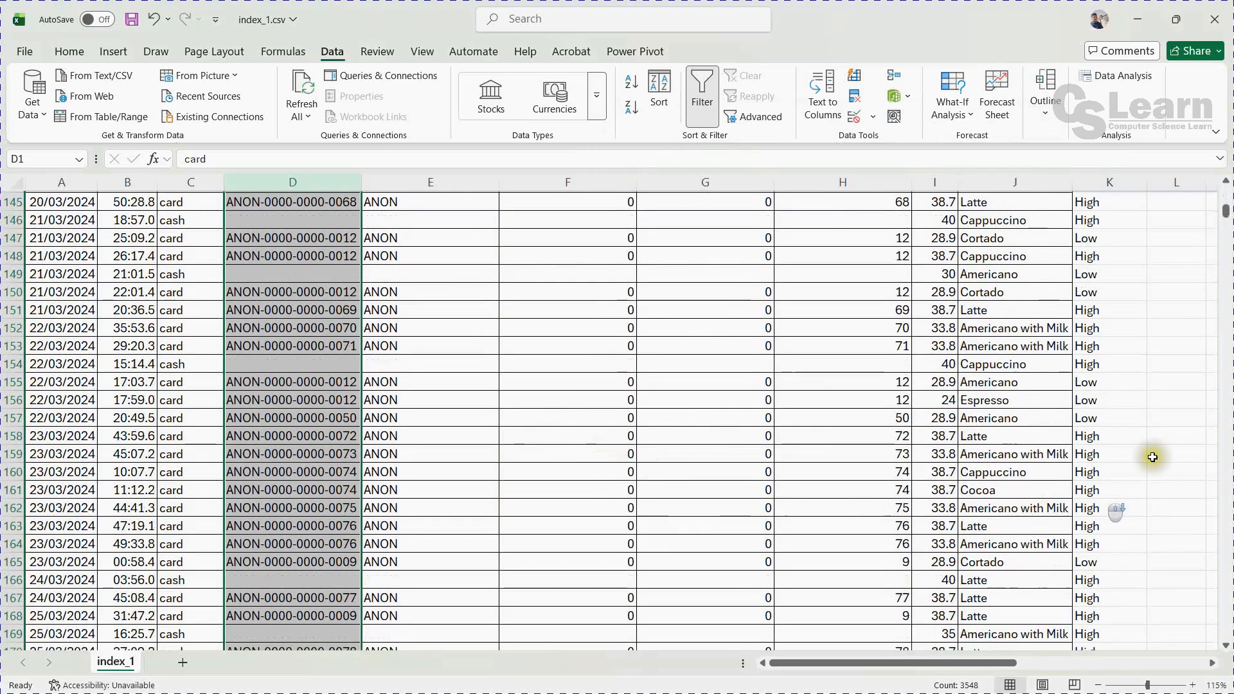
{"action": "left_click_drag", "start_coordinate": [1226, 221], "coordinate": [1219, 184]}
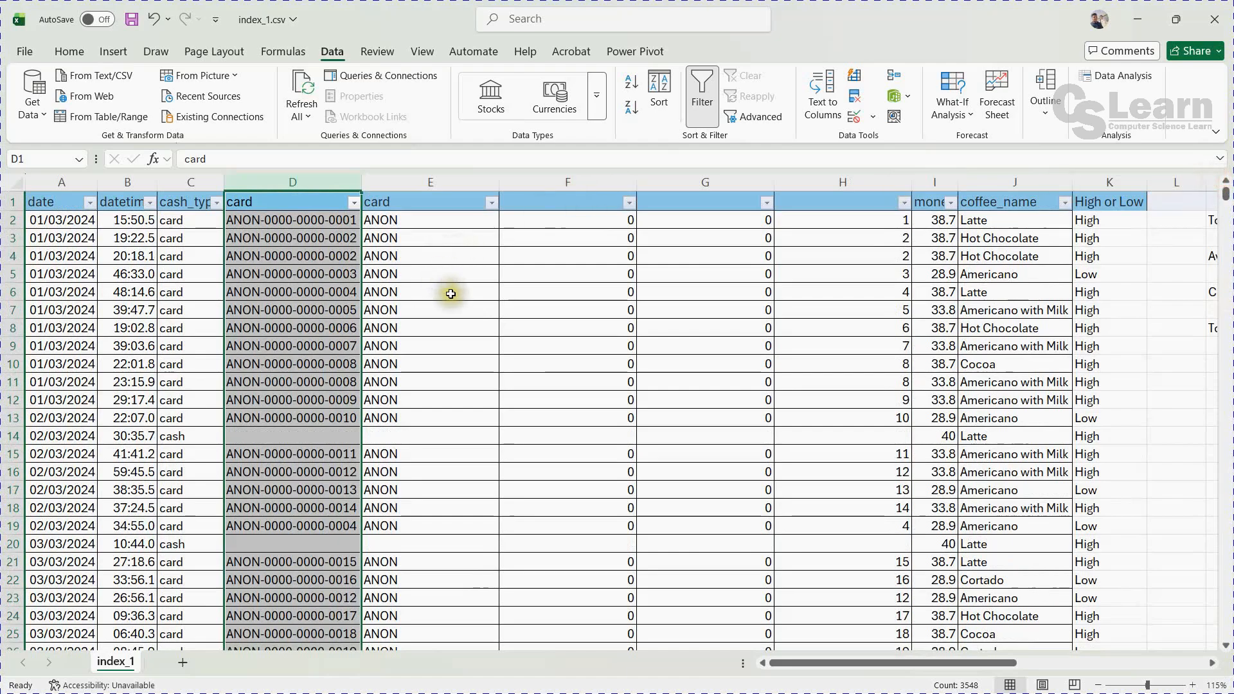
{"action": "left_click", "coordinate": [640, 329]}
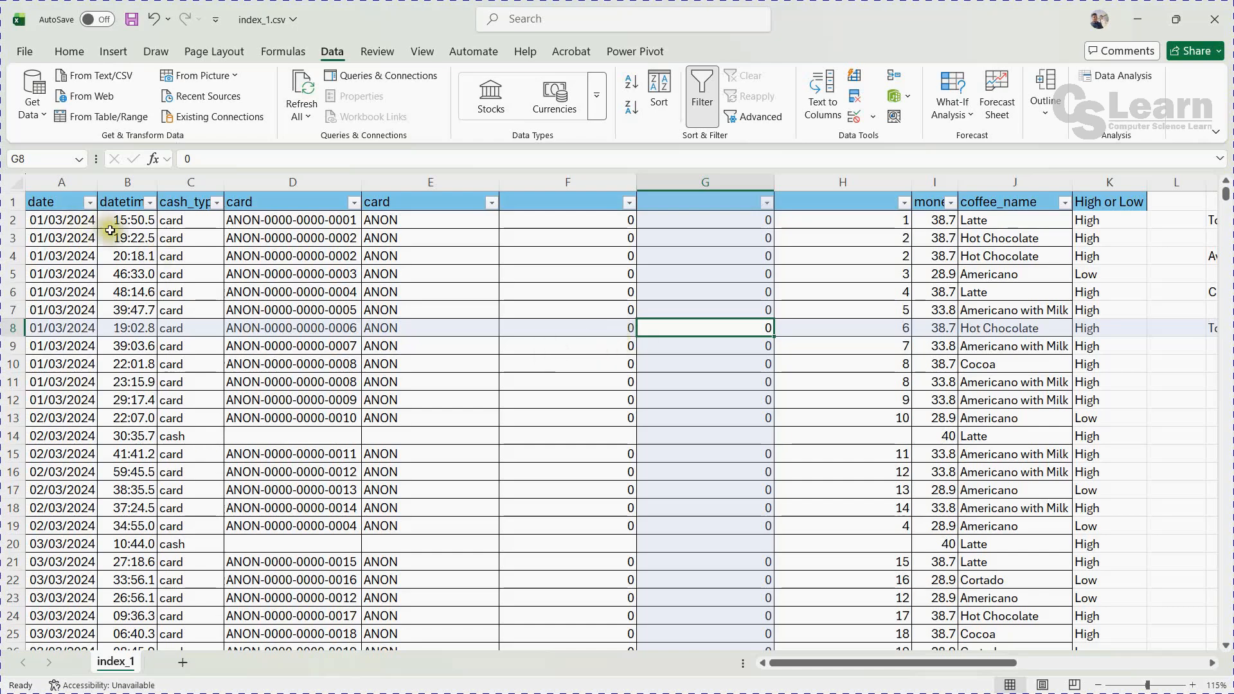
Step: Delete columns E to H with the split card parts, and undo the deletion
{"action": "left_click", "coordinate": [405, 182]}
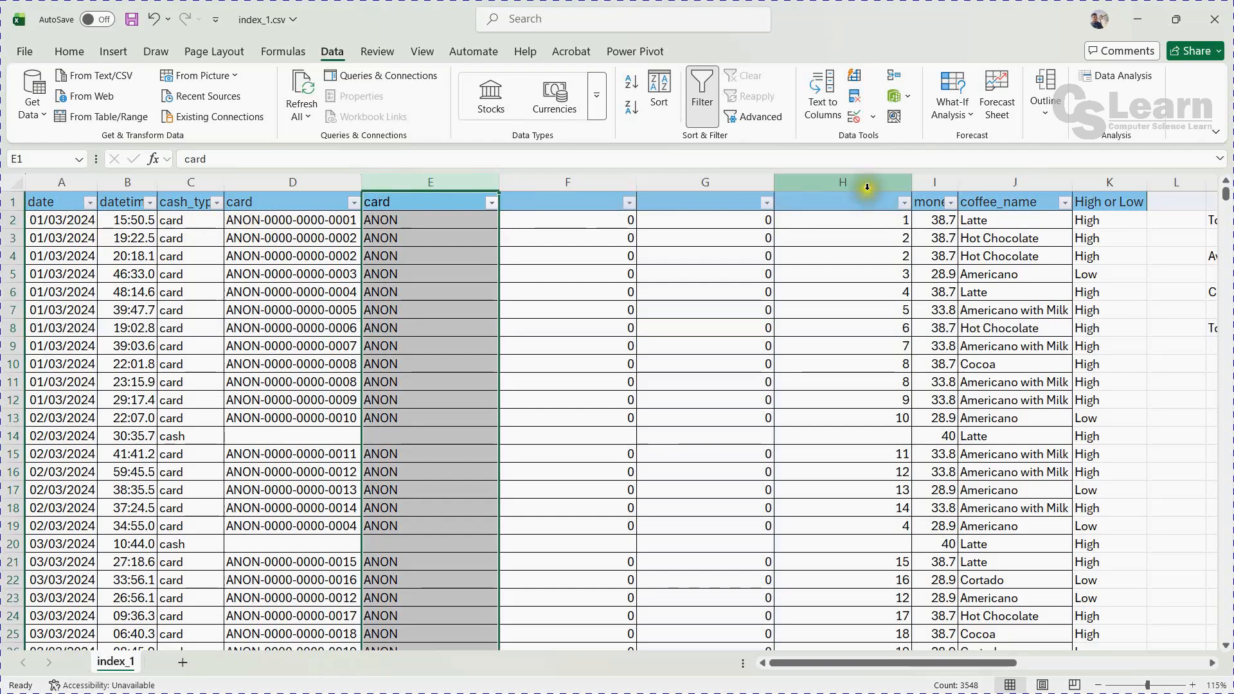
{"action": "left_click", "coordinate": [852, 183], "text": "shift"}
{"action": "right_click", "coordinate": [521, 182]}
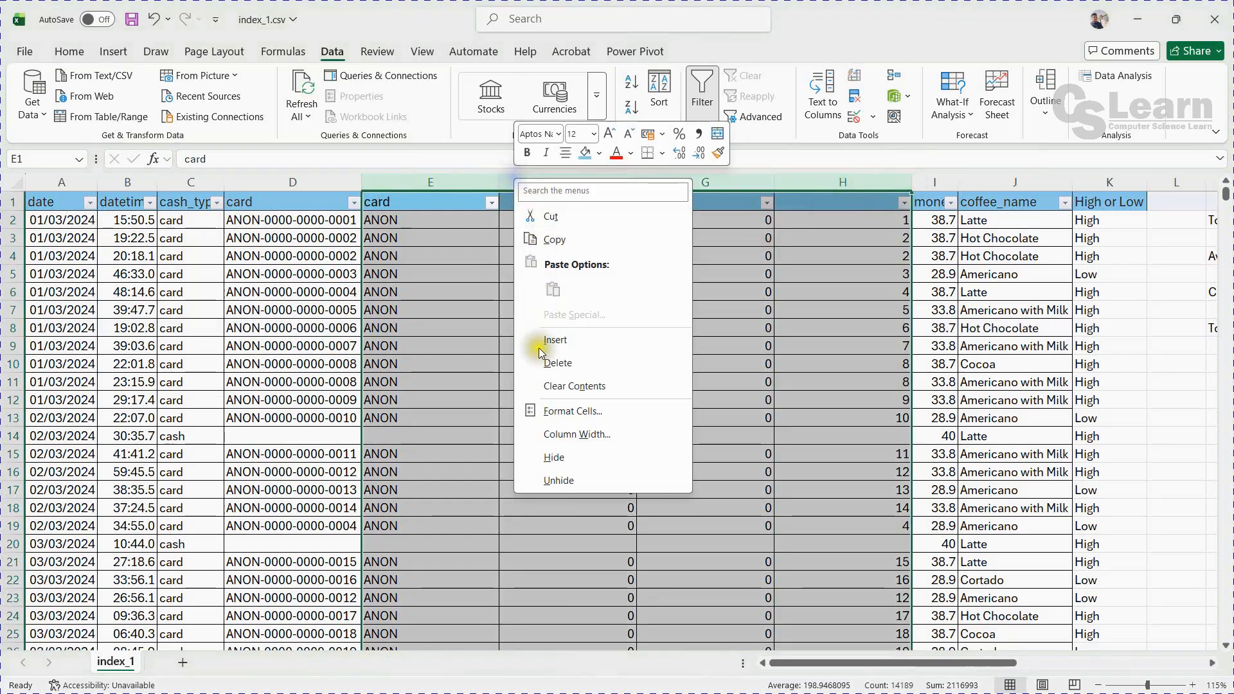
{"action": "left_click", "coordinate": [550, 362]}
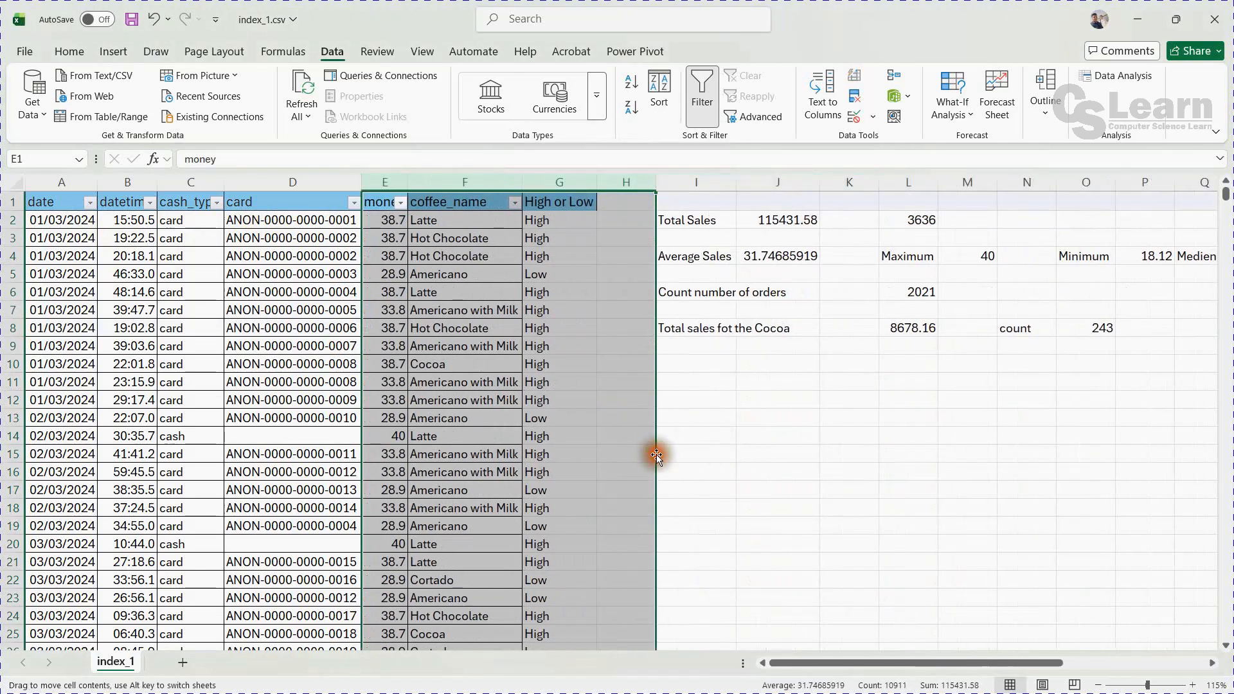
{"action": "left_click", "coordinate": [349, 323]}
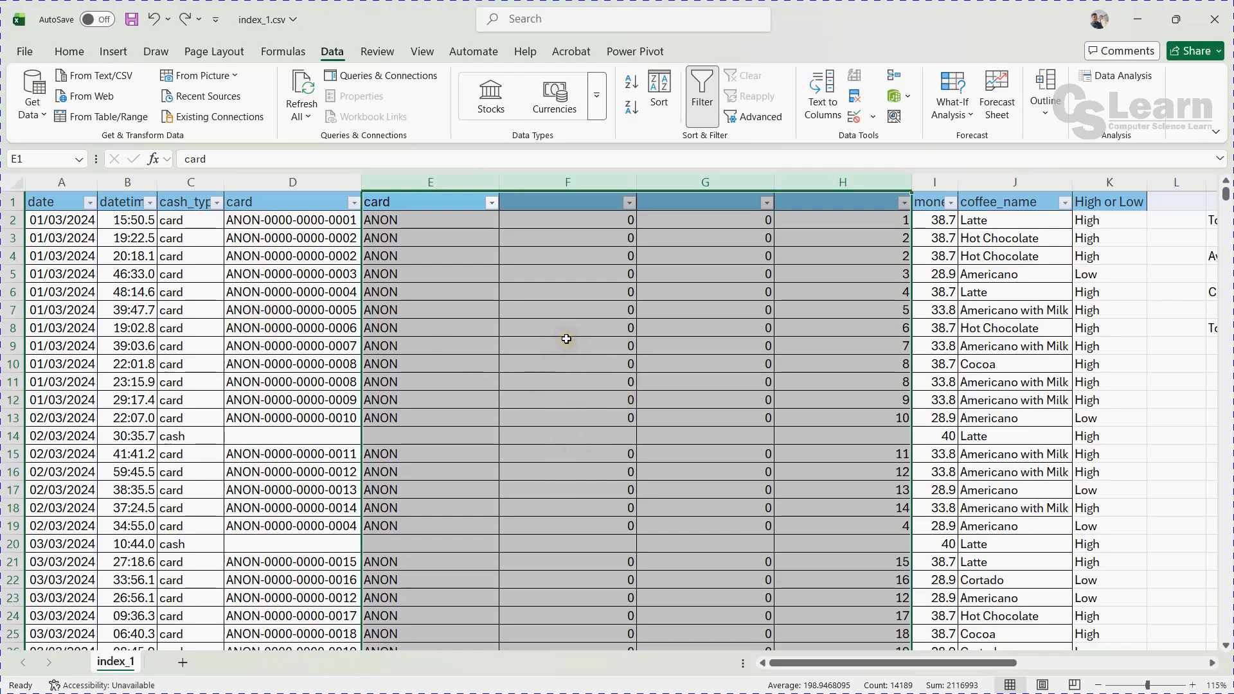
Step: Insert four blank columns before the split card columns, and delete them again
{"action": "right_click", "coordinate": [427, 182]}
{"action": "left_click", "coordinate": [461, 351]}
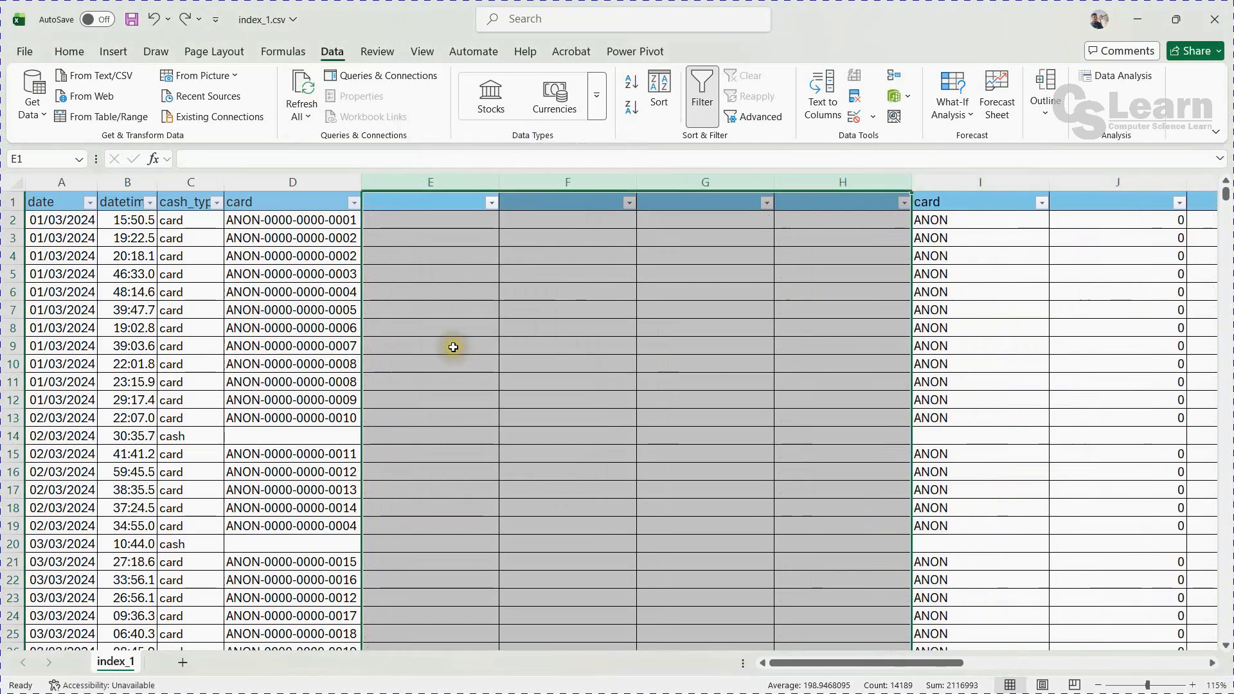
{"action": "left_click", "coordinate": [444, 179]}
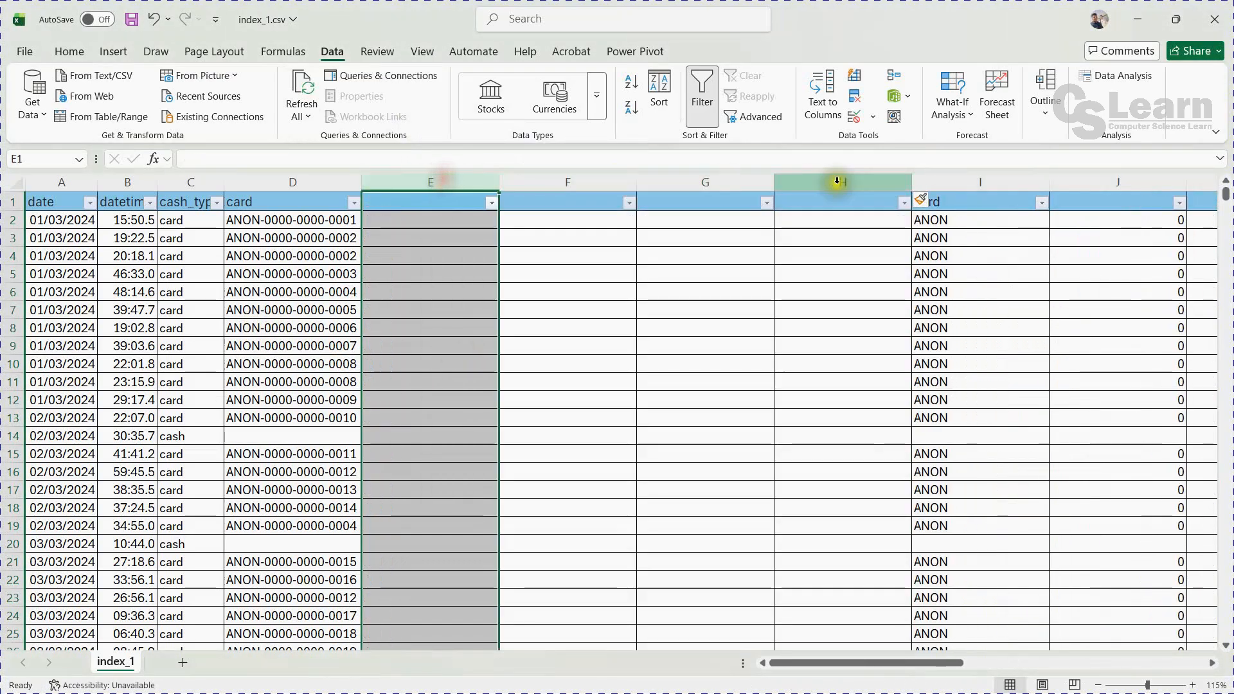
{"action": "left_click", "coordinate": [871, 182], "text": "shift"}
{"action": "right_click", "coordinate": [731, 183]}
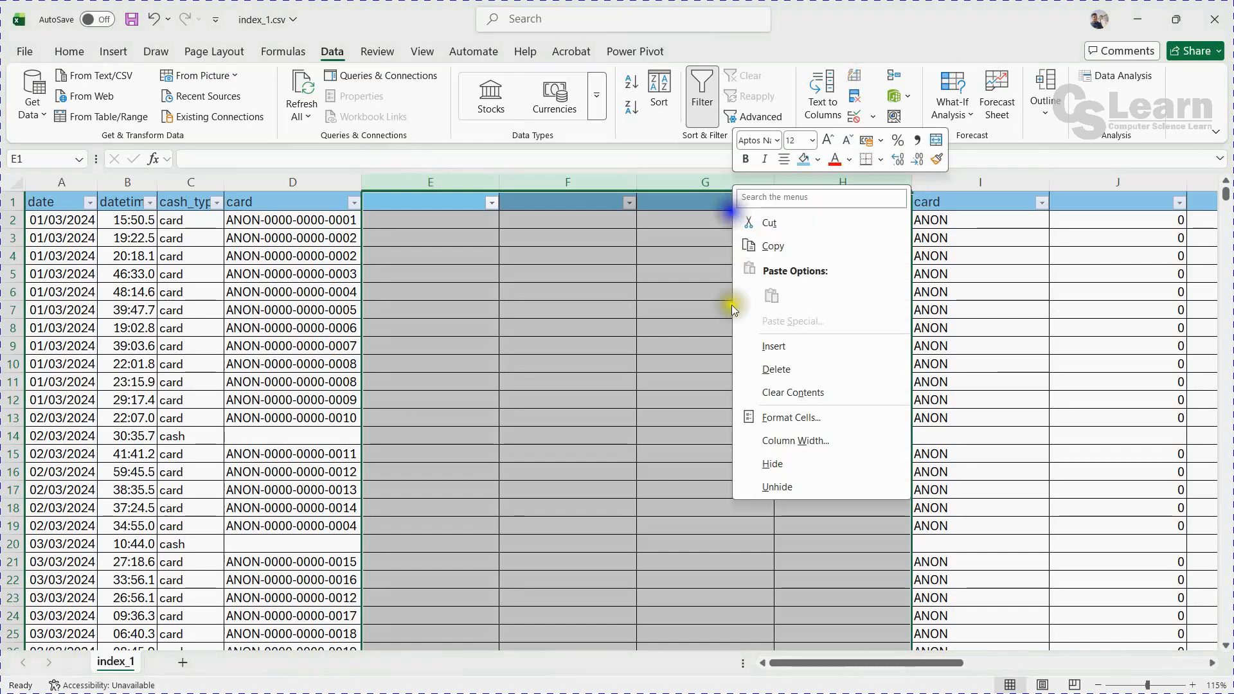
{"action": "left_click", "coordinate": [756, 365]}
{"action": "left_click", "coordinate": [1085, 255]}
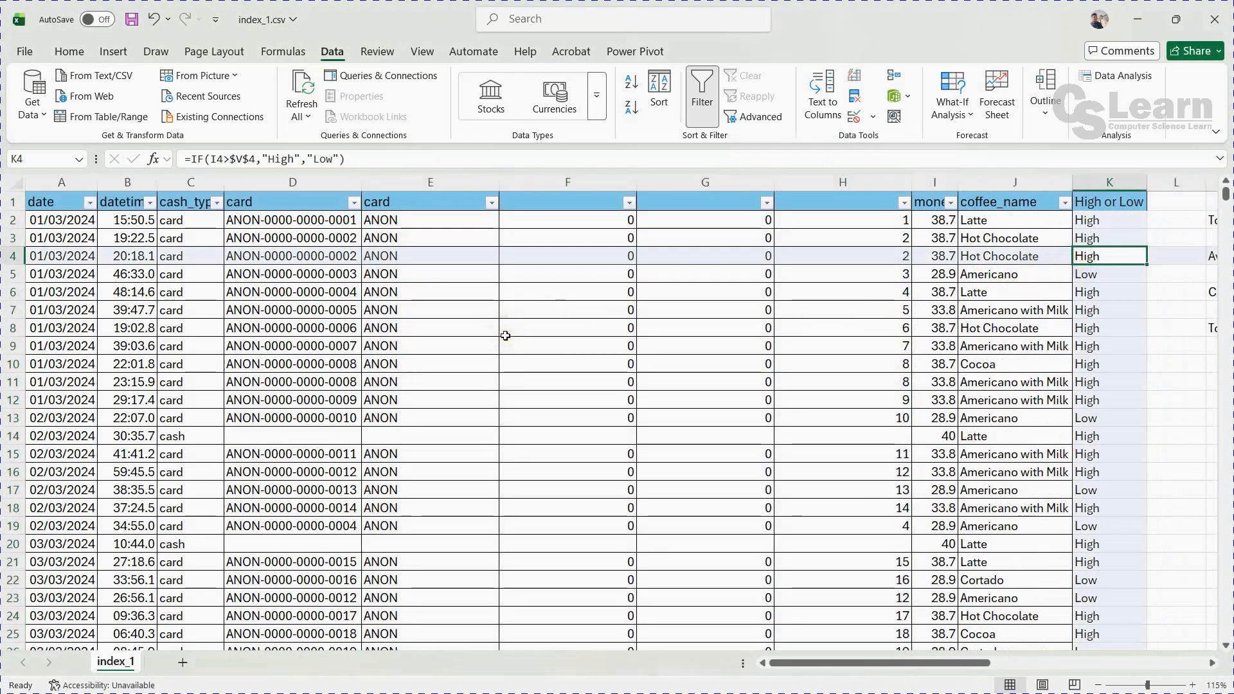
Step: Create a new workbook, enter "Computr science" with extra spaces in G6 and autofit column G
{"action": "key", "text": "ctrl+n"}
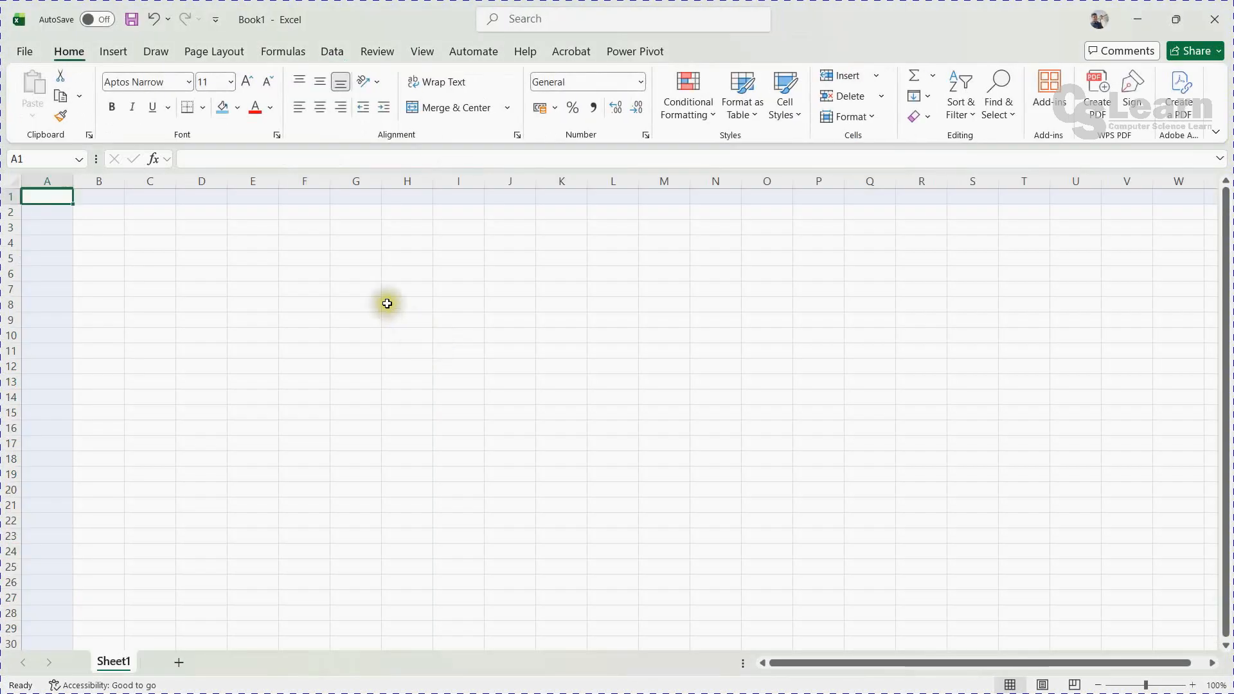
{"action": "left_click", "coordinate": [362, 275]}
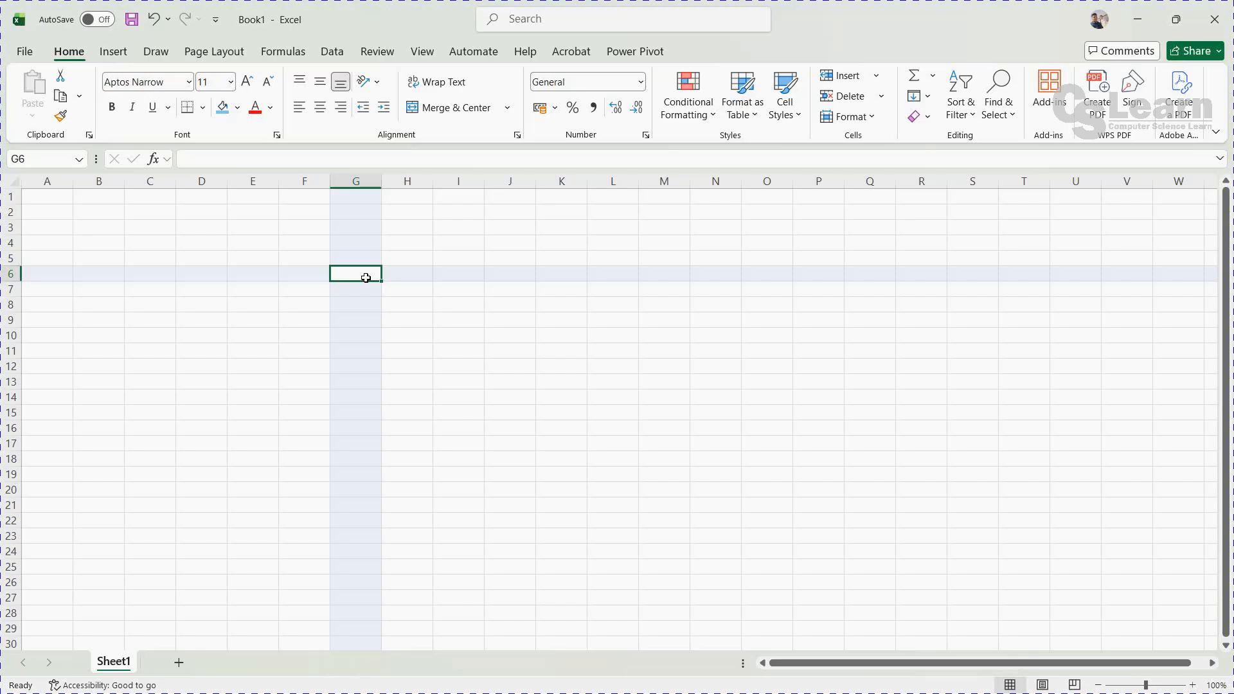
{"action": "type", "text": "Computr    science"}
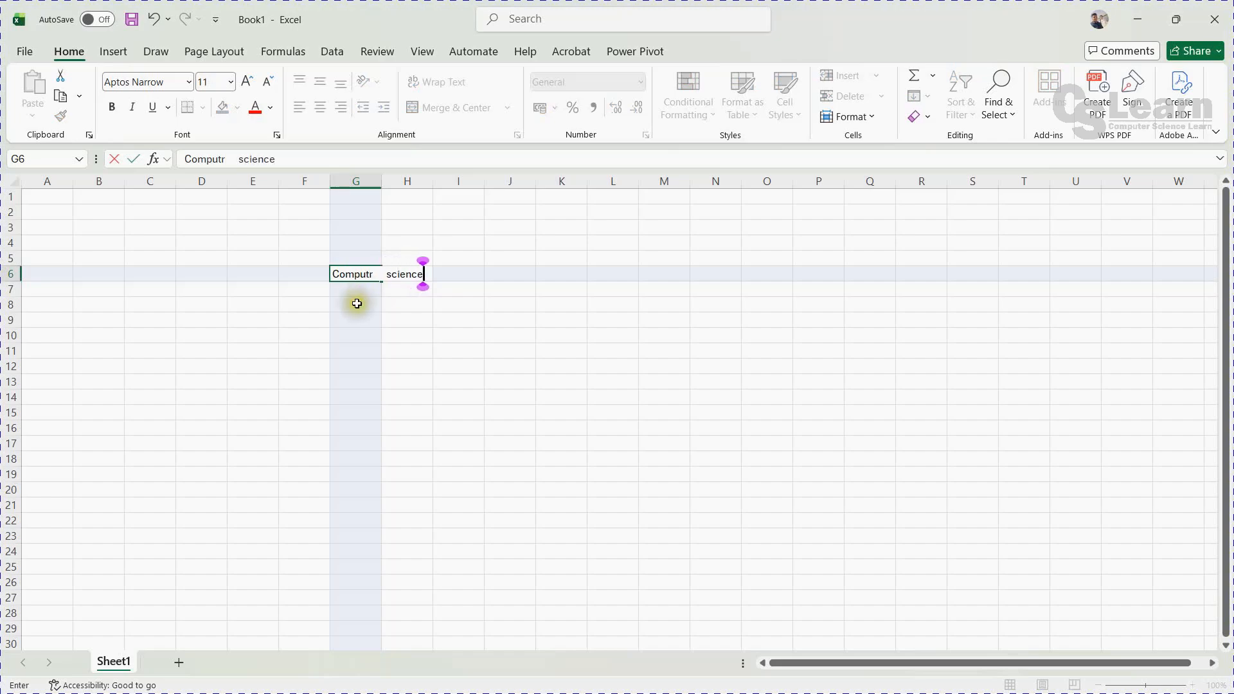
{"action": "left_click", "coordinate": [353, 302]}
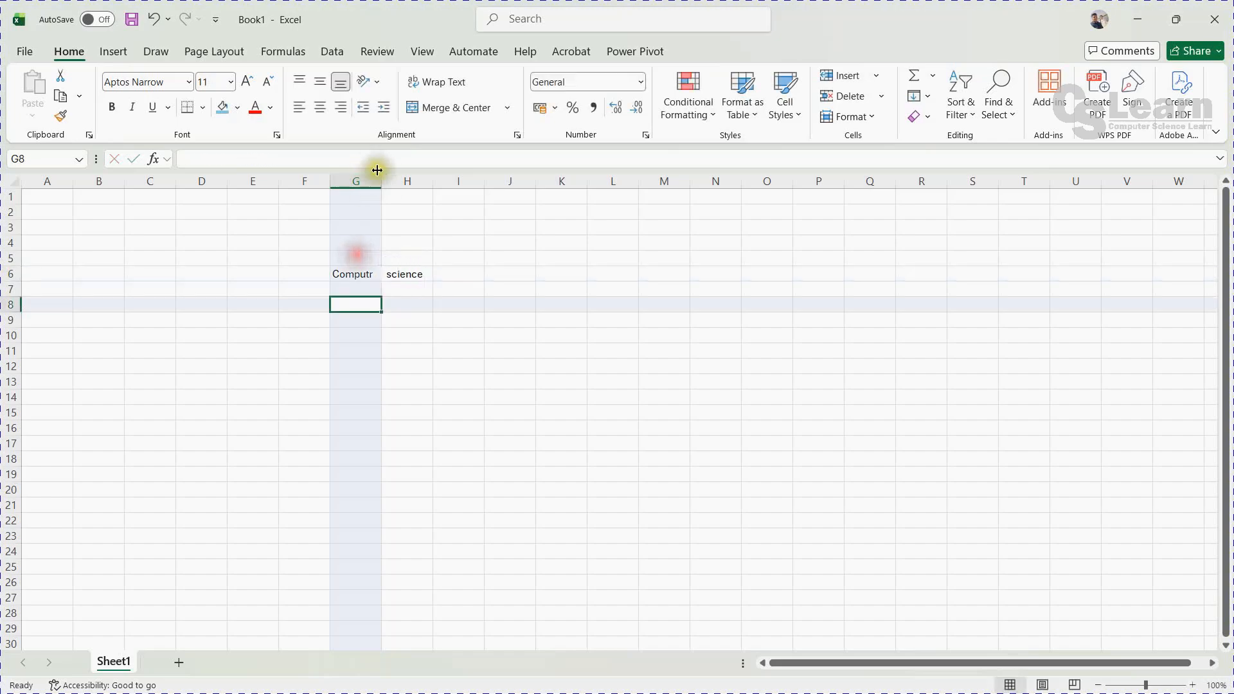
{"action": "left_click_drag", "start_coordinate": [379, 179], "coordinate": [380, 179]}
{"action": "double_click", "coordinate": [379, 178]}
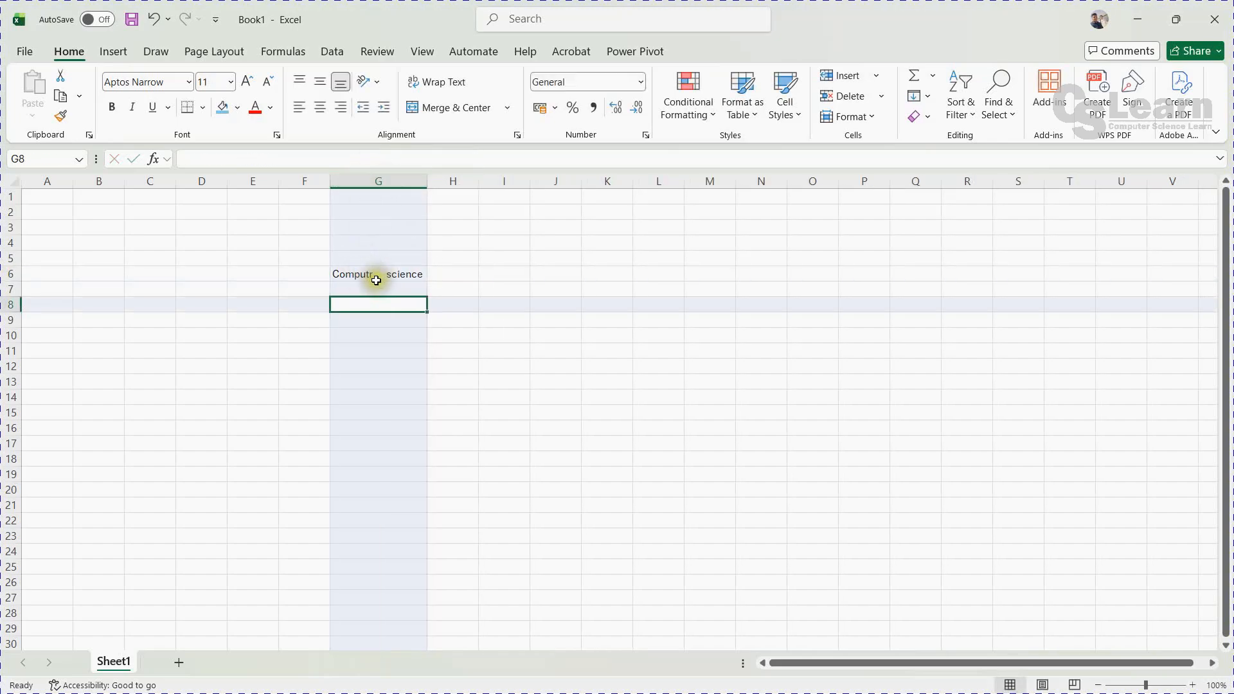
Step: Remove the extra spaces from the G6 text with =TRIM(G6) in I6, and autofit column I
{"action": "left_click", "coordinate": [486, 273]}
{"action": "type", "text": "="}
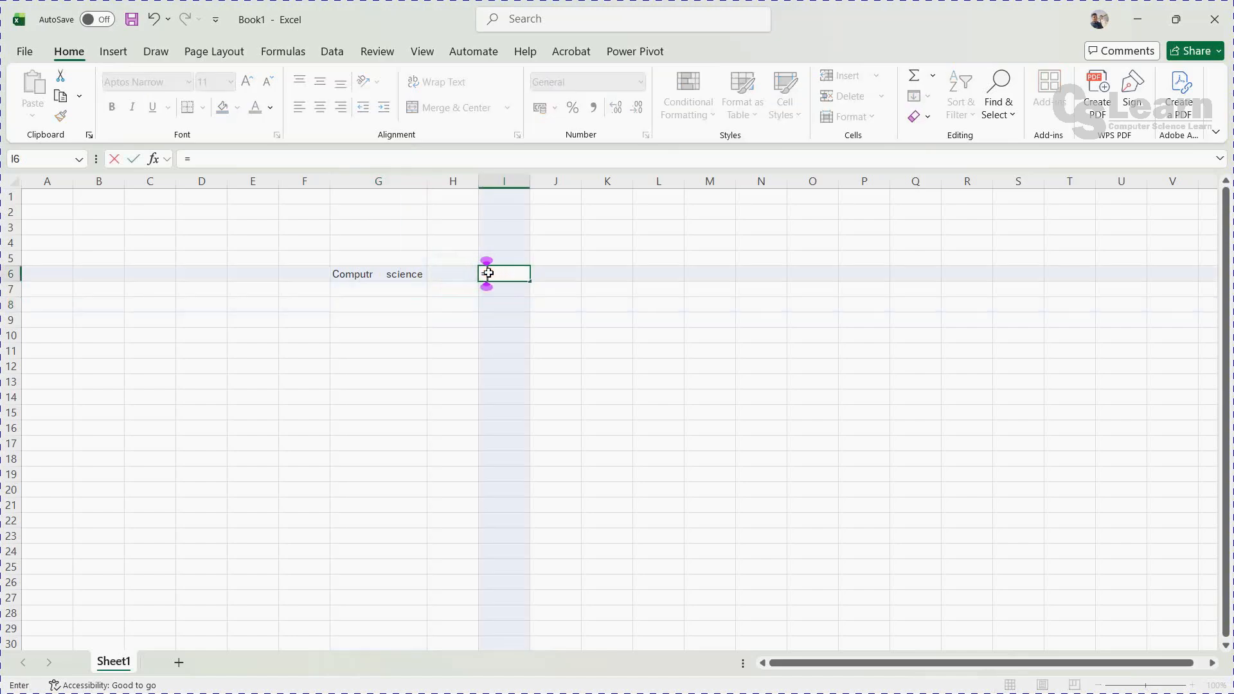
{"action": "type", "text": "tr"}
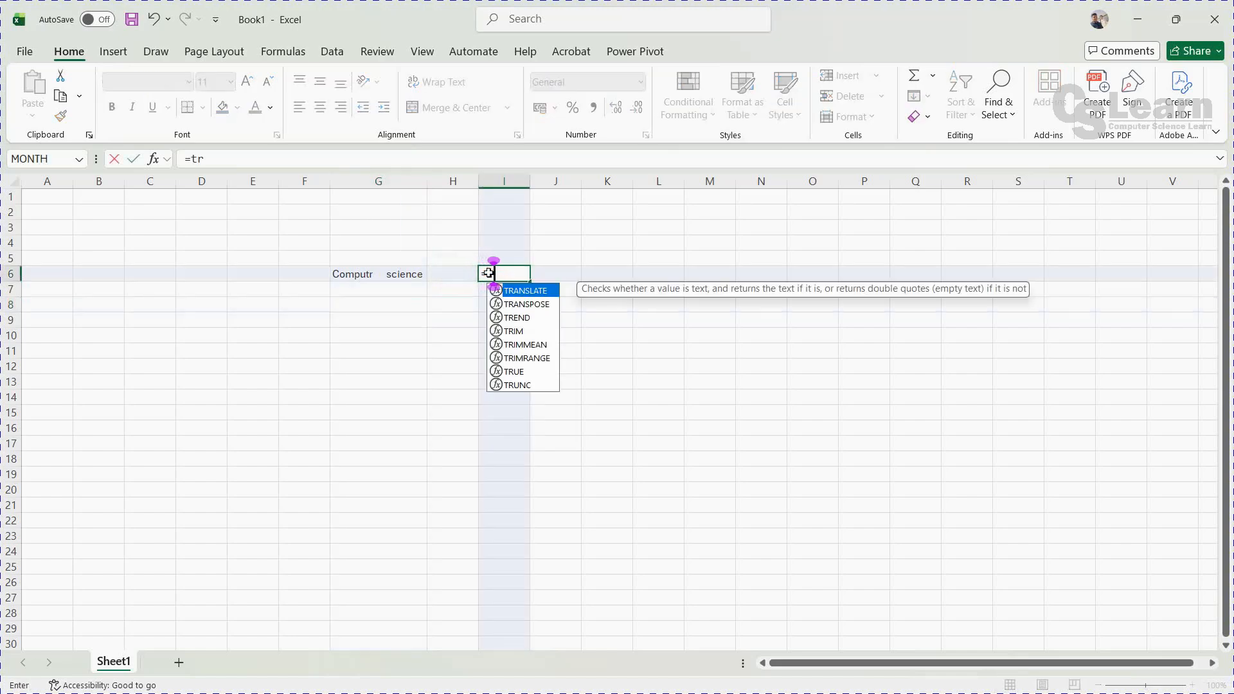
{"action": "type", "text": "im"}
{"action": "key", "text": "Tab"}
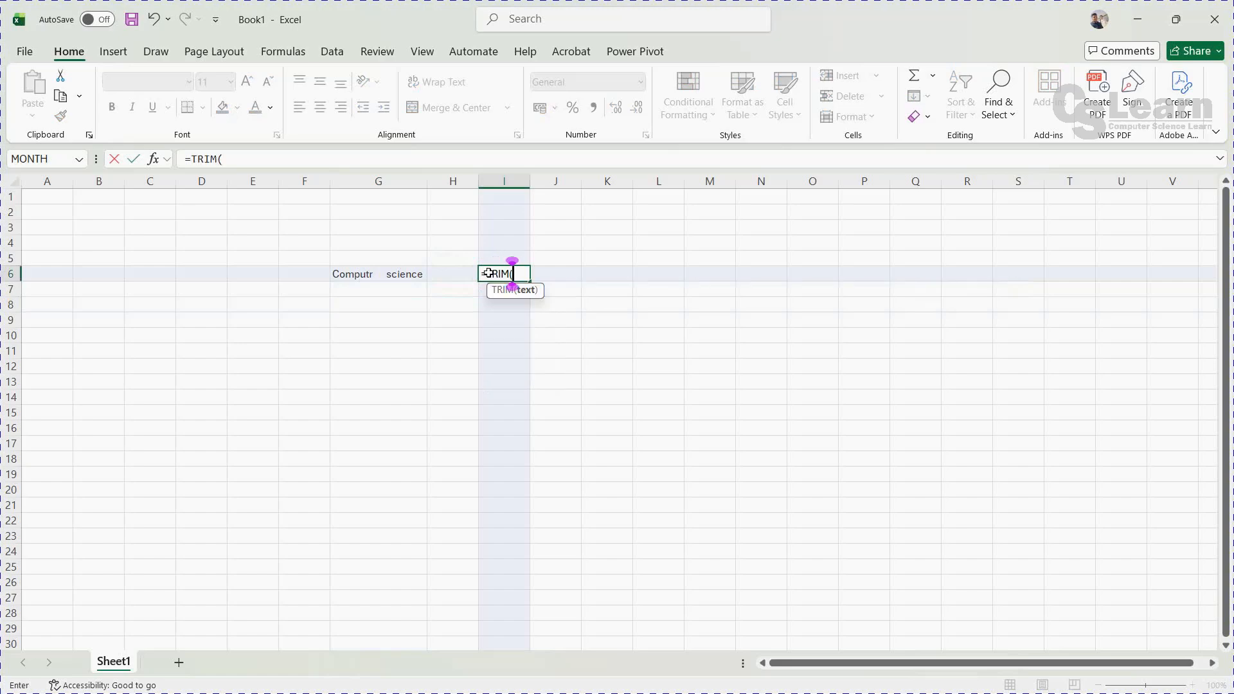
{"action": "left_click", "coordinate": [375, 276]}
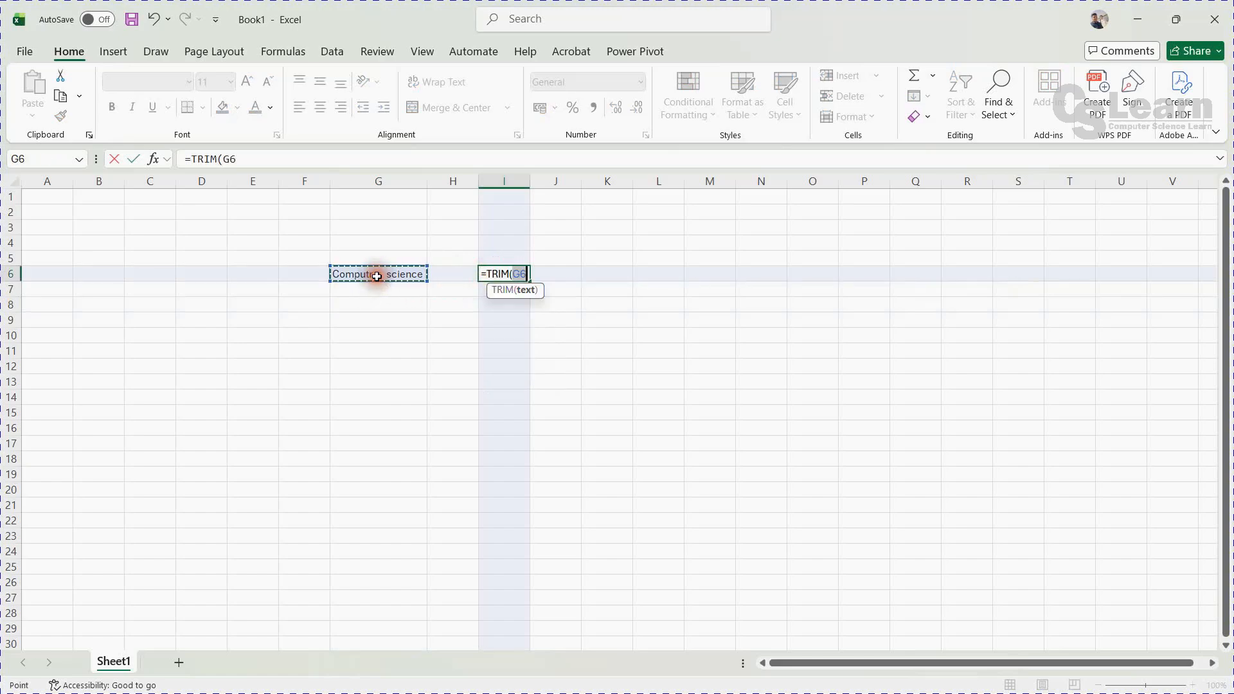
{"action": "type", "text": ")"}
{"action": "key", "text": "Return"}
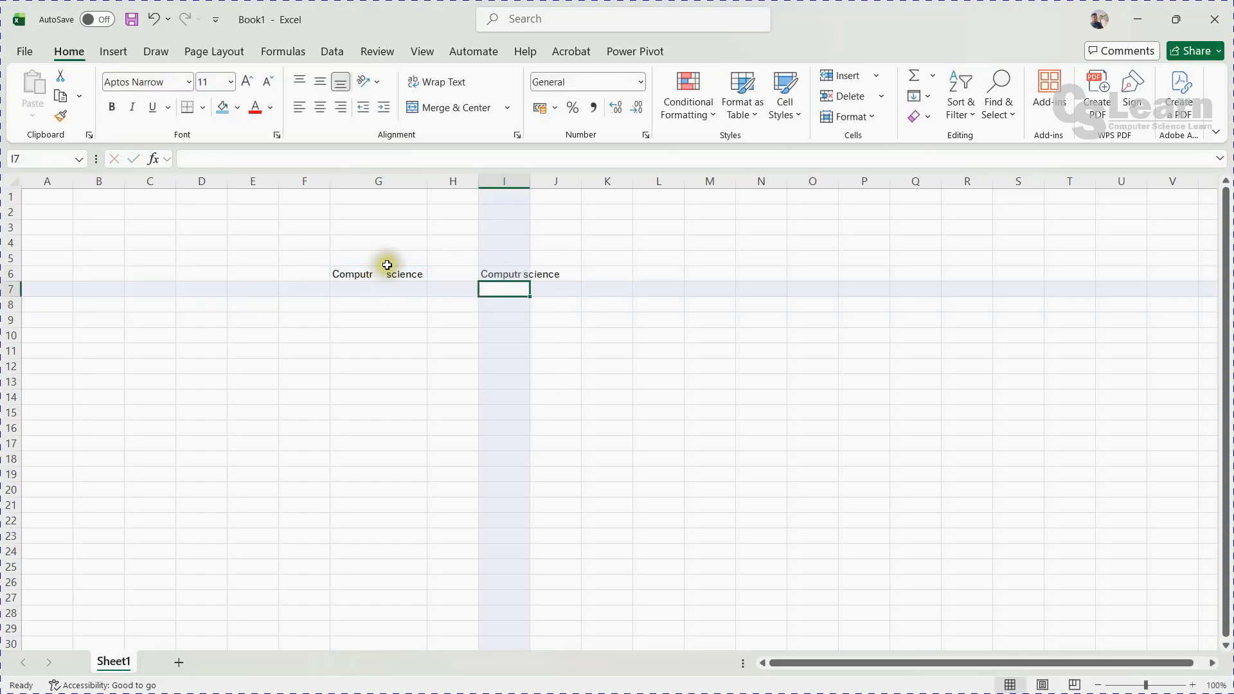
{"action": "double_click", "coordinate": [530, 180]}
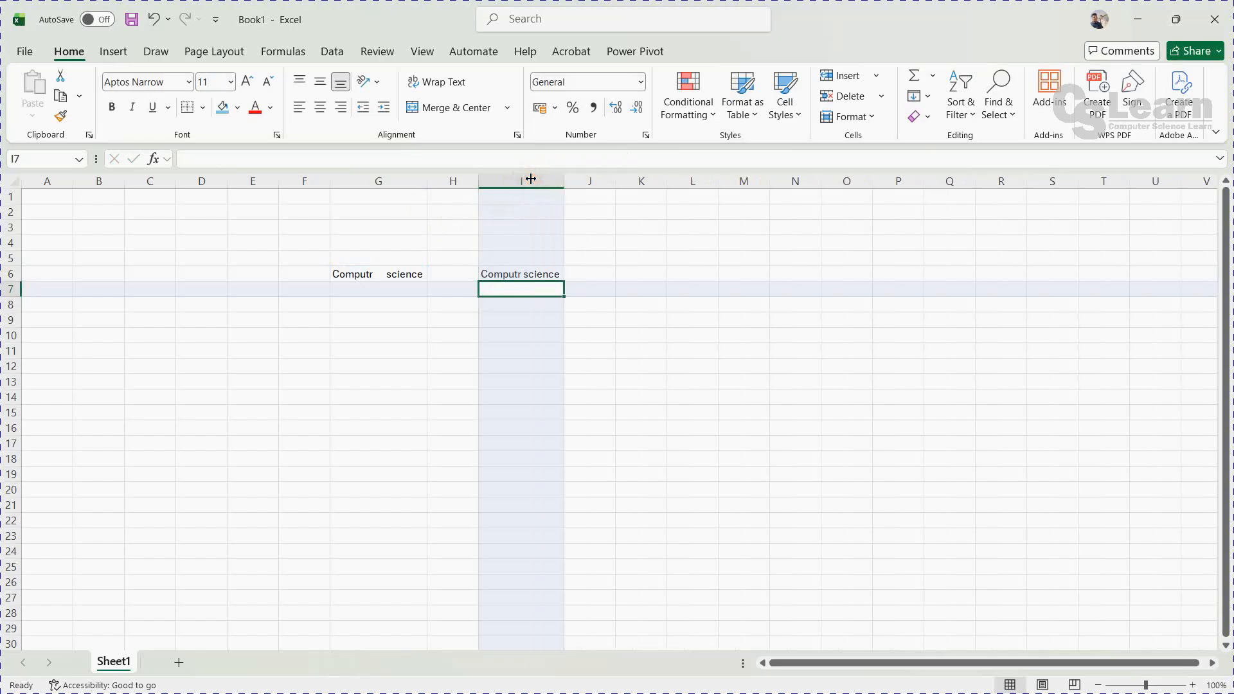
{"action": "key", "text": "Down"}
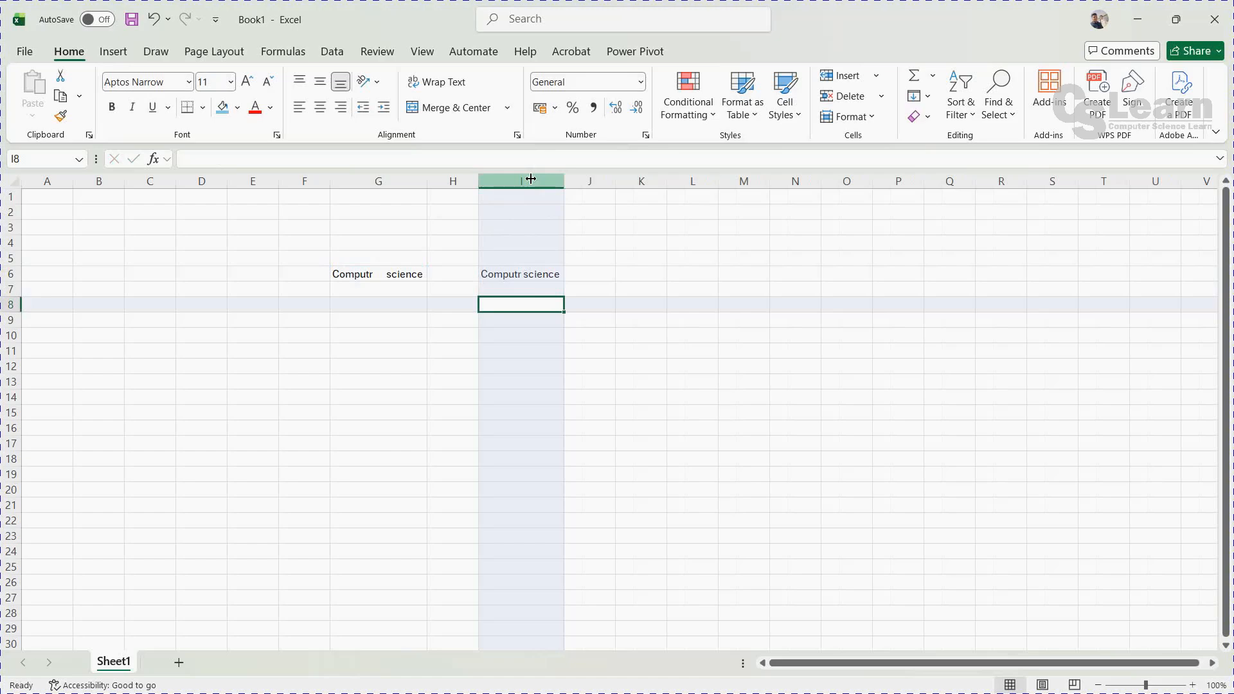
{"action": "type", "text": "="}
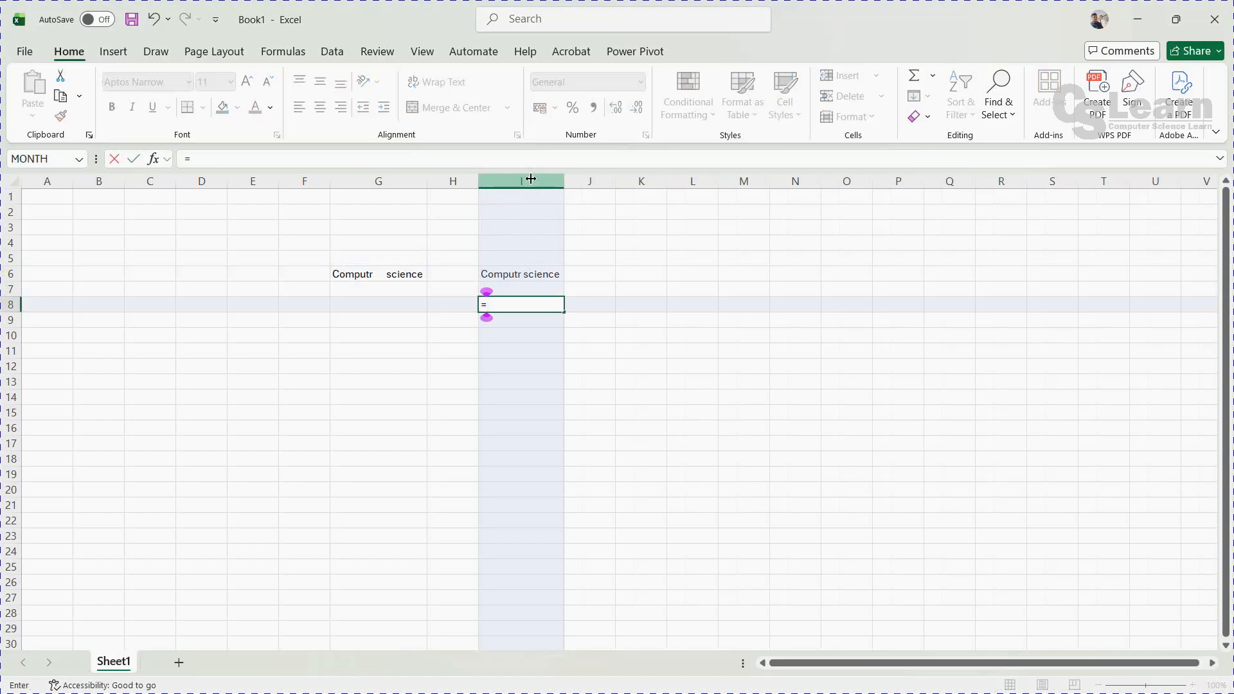
{"action": "type", "text": "ca"}
{"action": "key", "text": "BackSpace"}
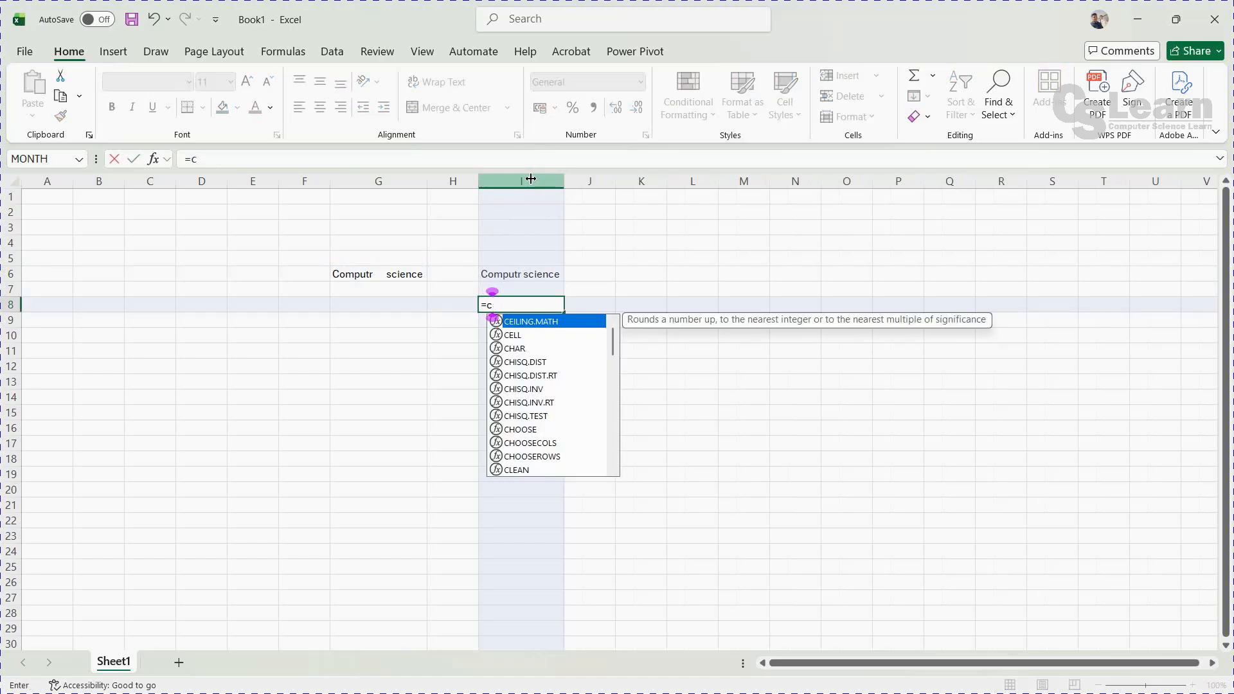
{"action": "key", "text": "BackSpace"}
{"action": "key", "text": "BackSpace"}
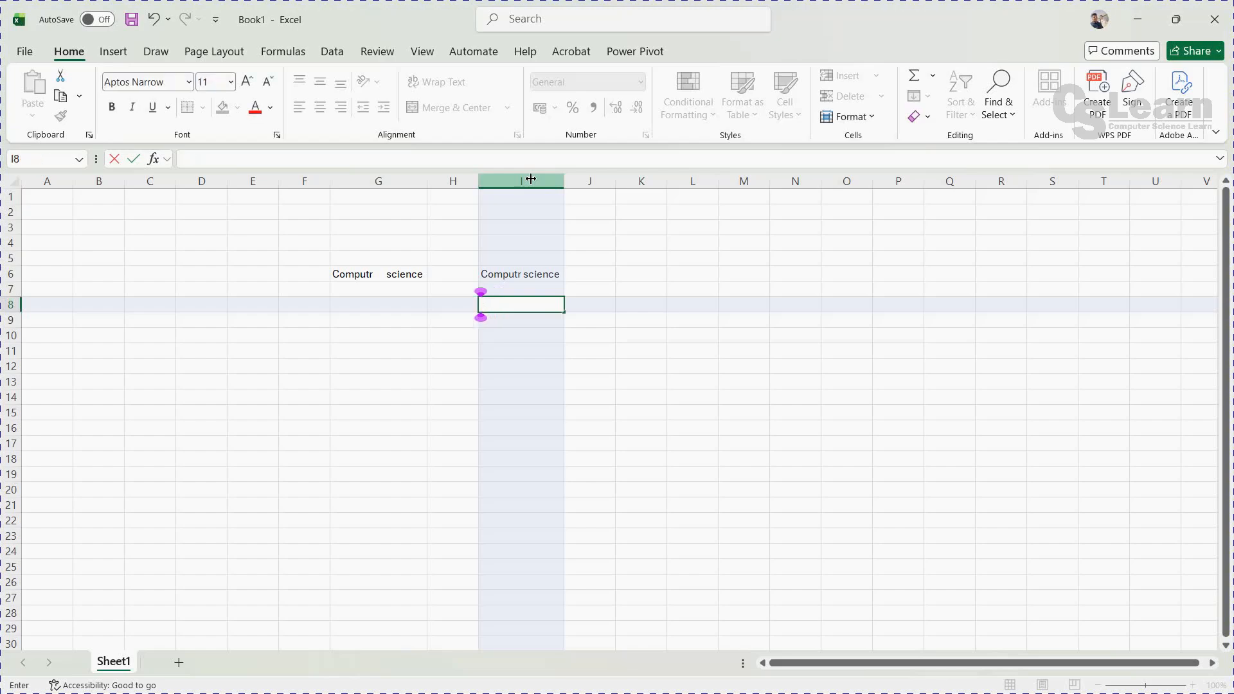
Step: Convert the G6 sample text to capitals with =UPPER(G6) in I8
{"action": "type", "text": "=upp"}
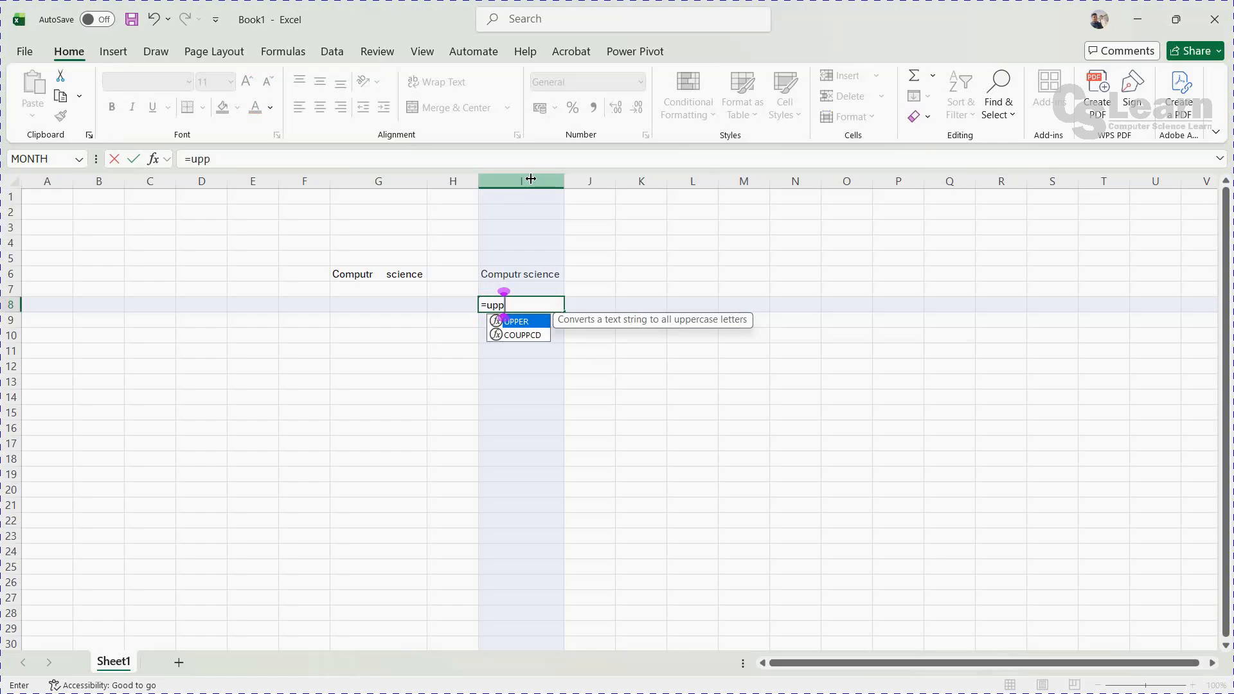
{"action": "key", "text": "Tab"}
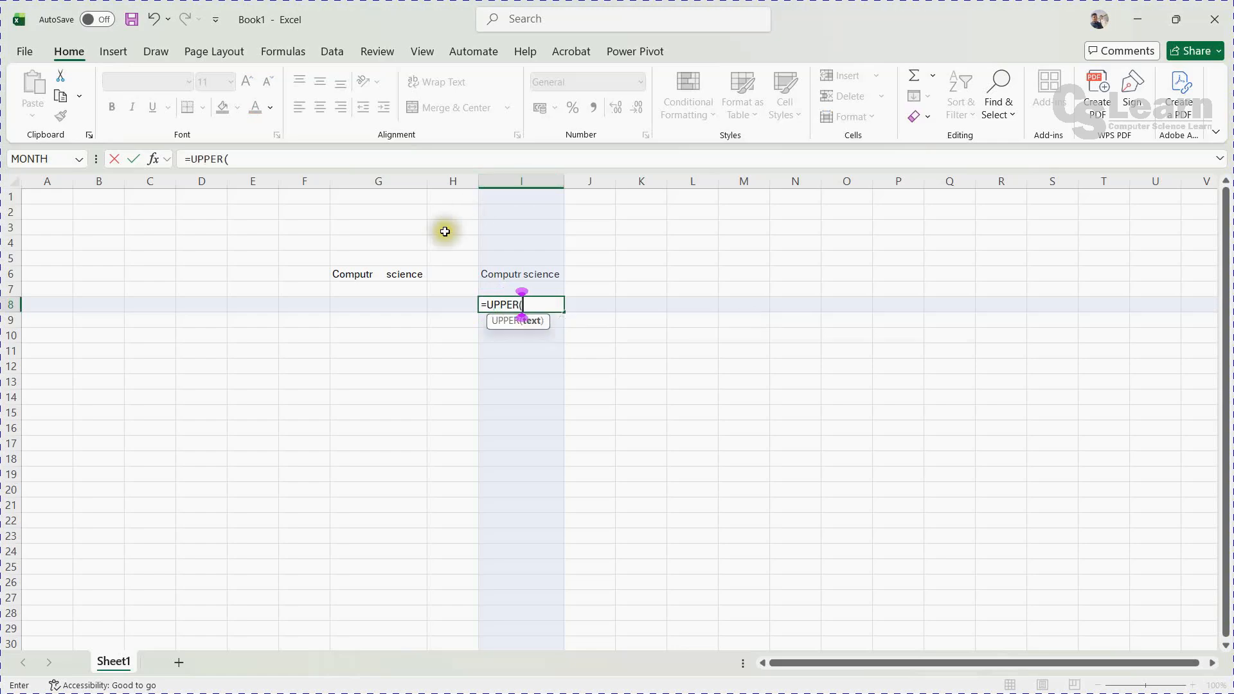
{"action": "left_click", "coordinate": [398, 275]}
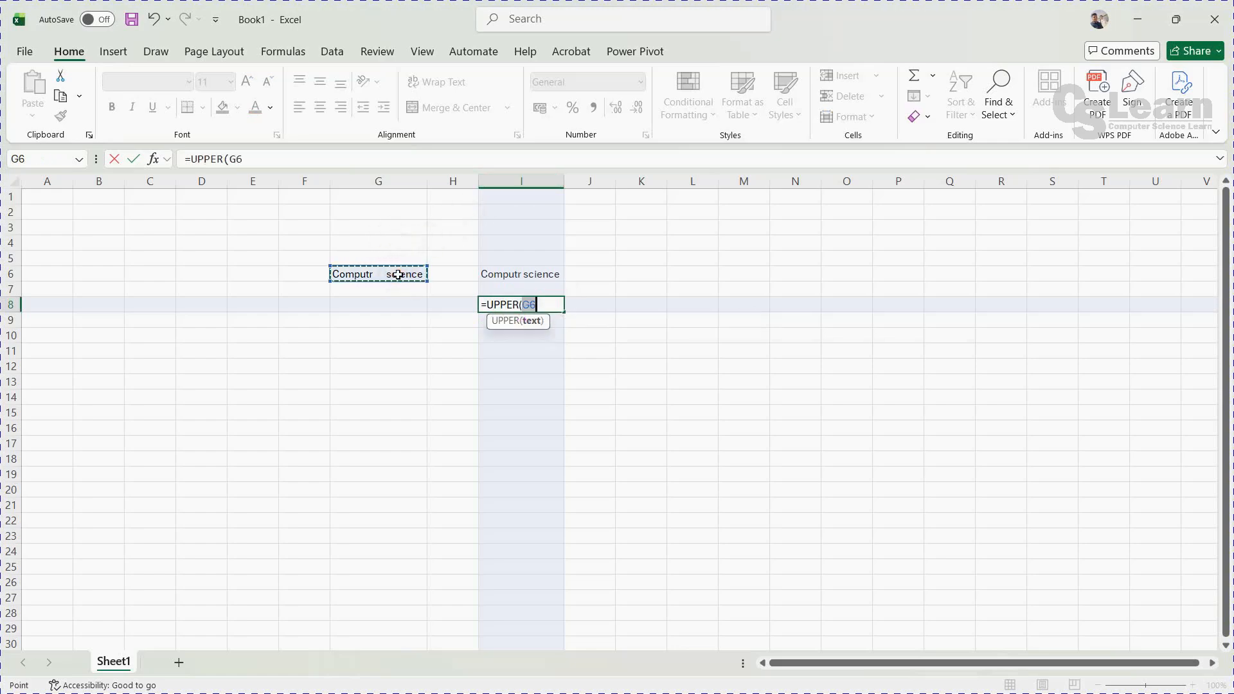
{"action": "key", "text": "Return"}
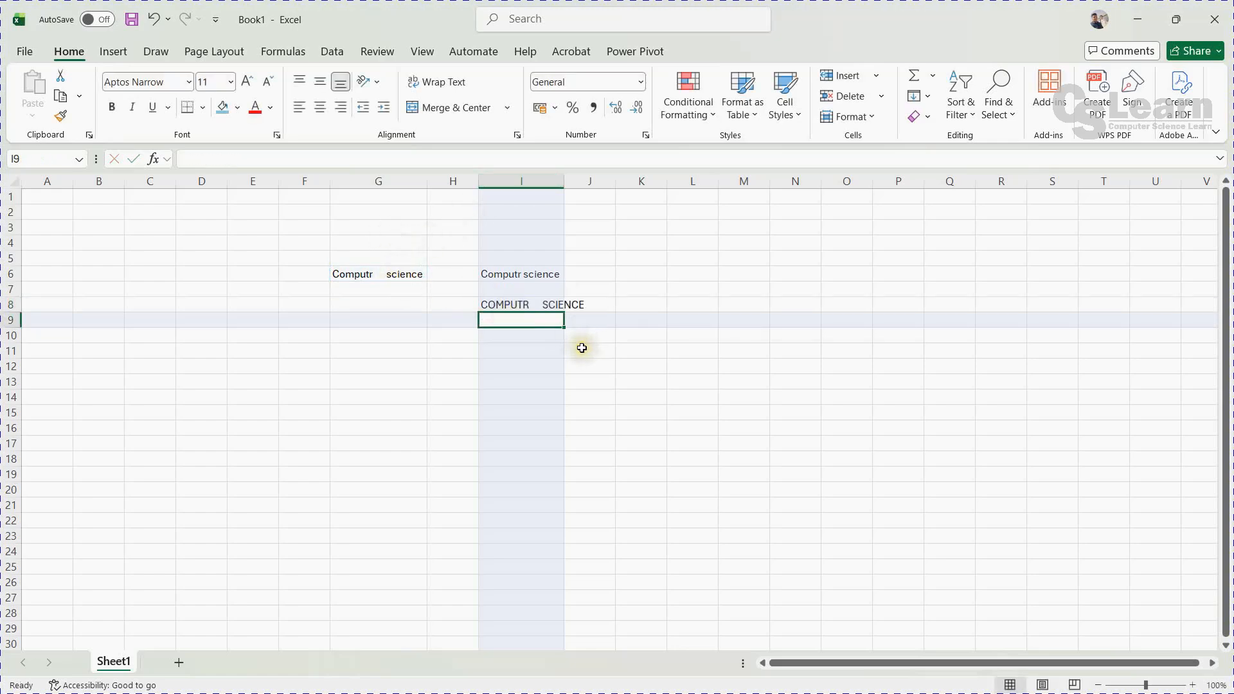
{"action": "left_click", "coordinate": [525, 304]}
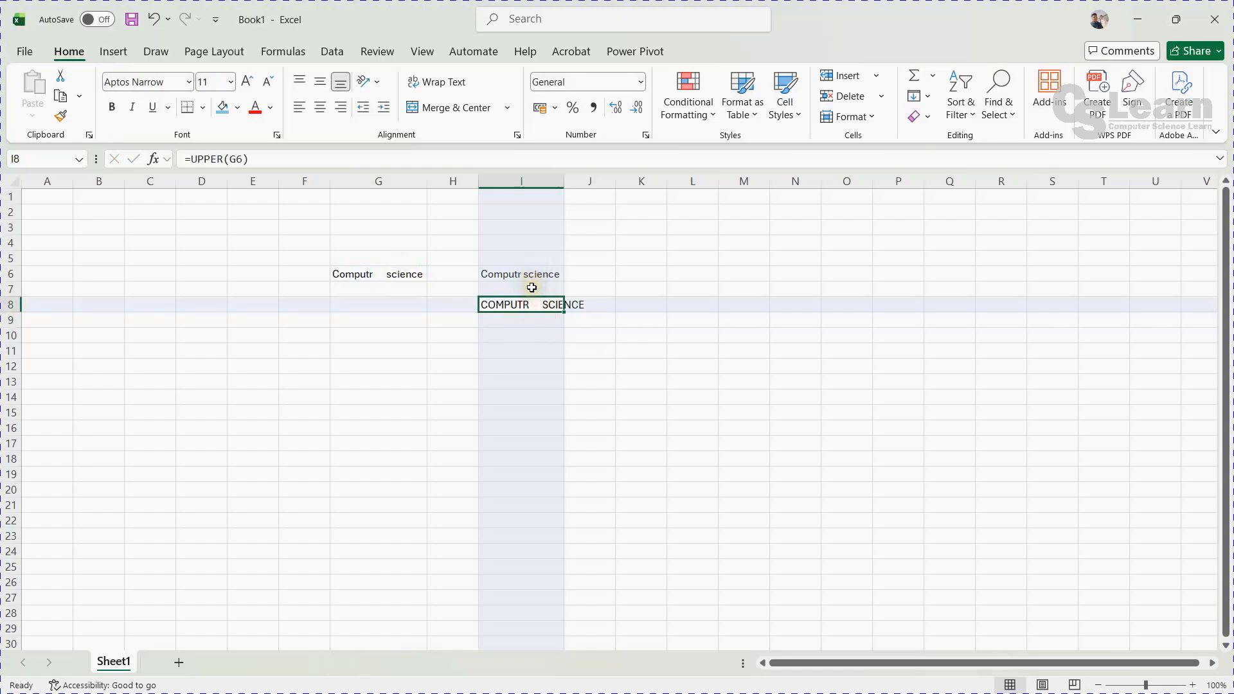
{"action": "type", "text": "="}
{"action": "key", "text": "BackSpace"}
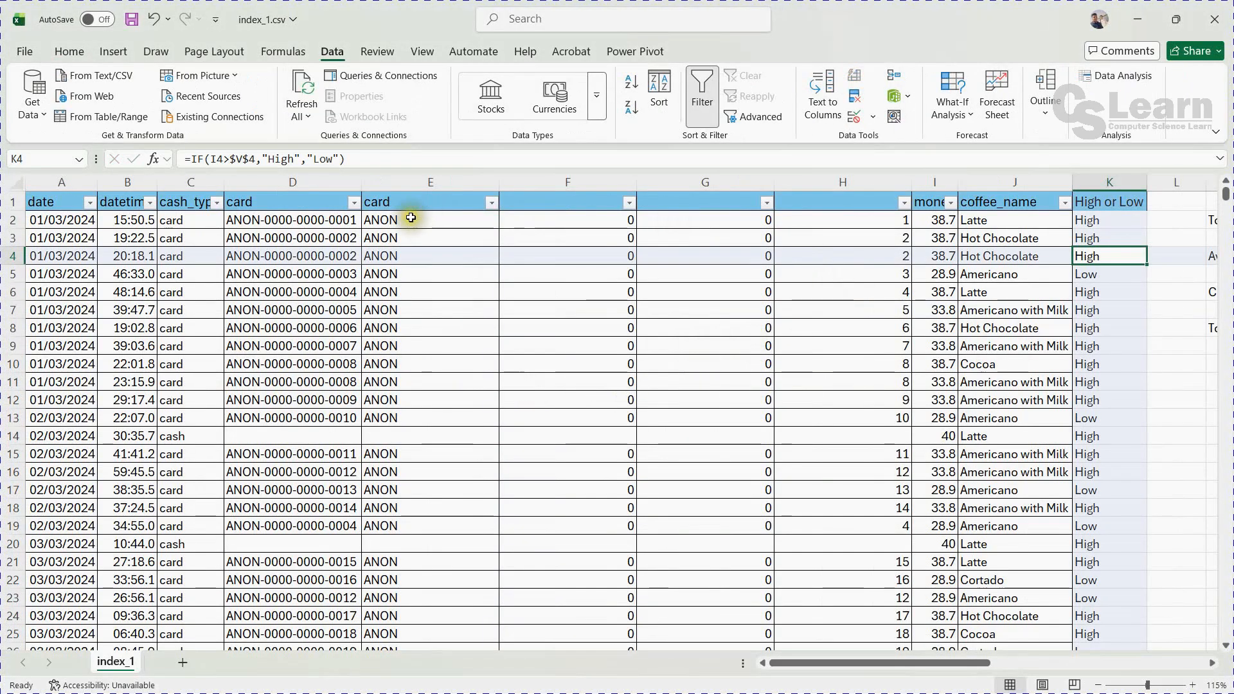
Step: Delete columns E to H holding the split card parts from the index_1.csv sheet
{"action": "left_click", "coordinate": [439, 185]}
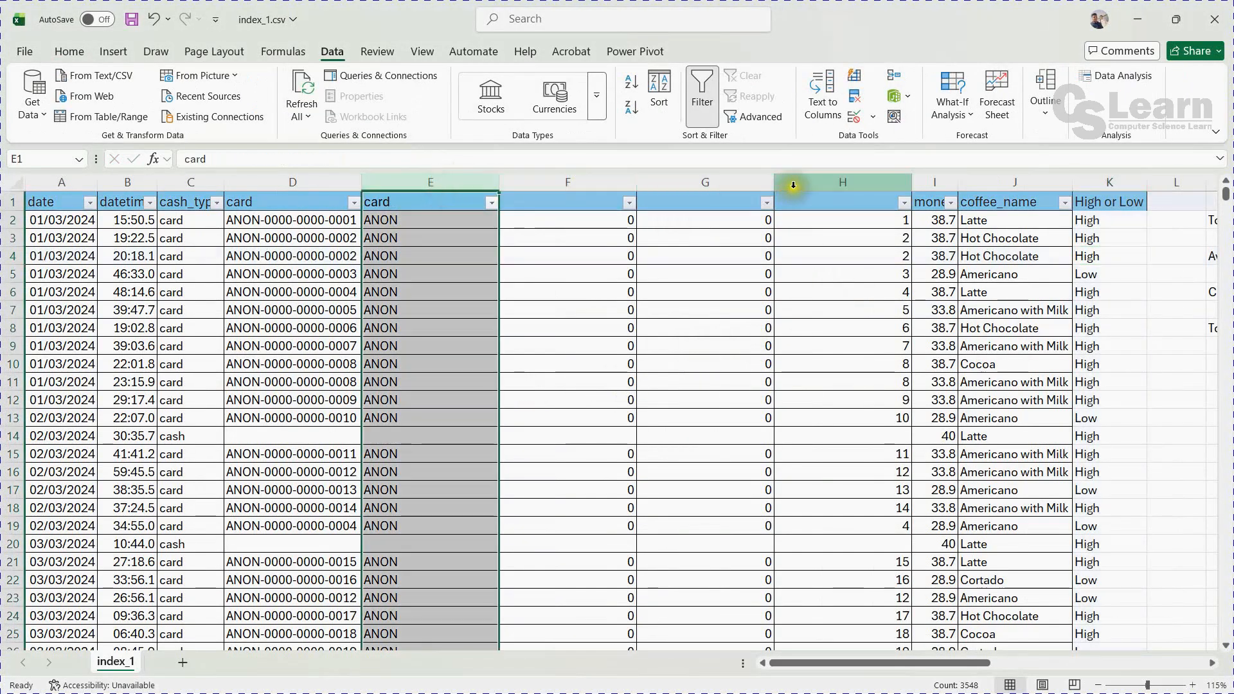
{"action": "left_click", "coordinate": [860, 182], "text": "shift"}
{"action": "right_click", "coordinate": [852, 180]}
{"action": "left_click", "coordinate": [898, 366]}
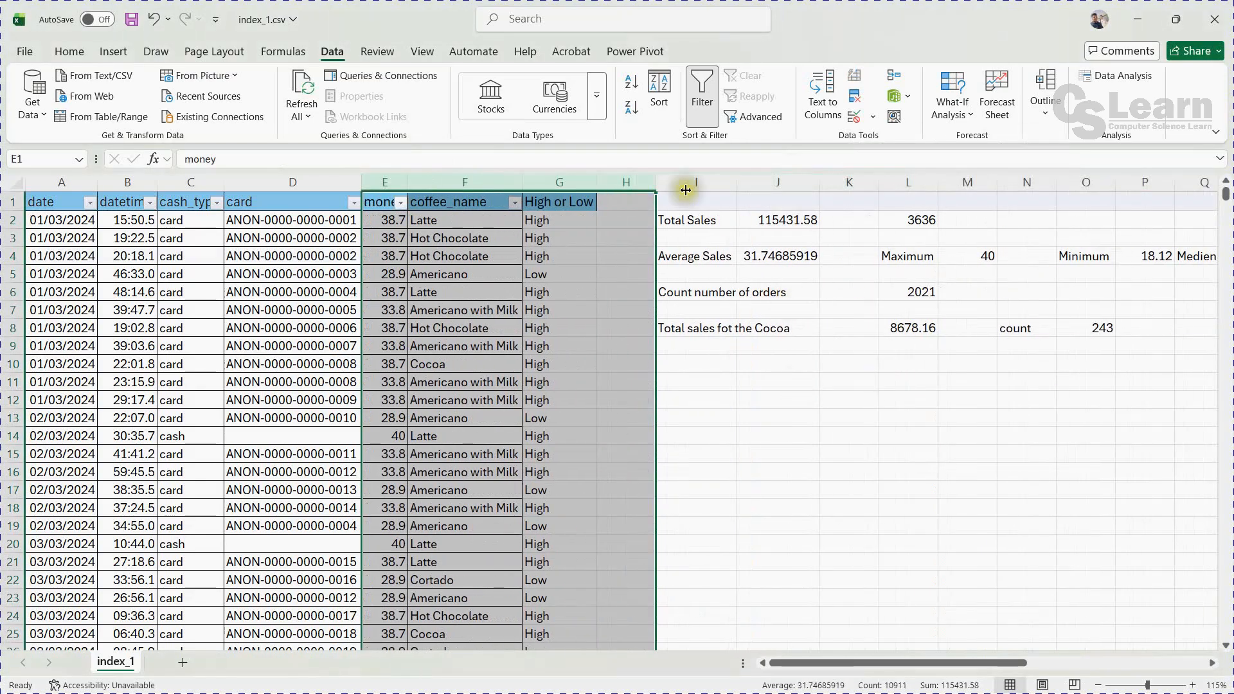
{"action": "left_click", "coordinate": [586, 205]}
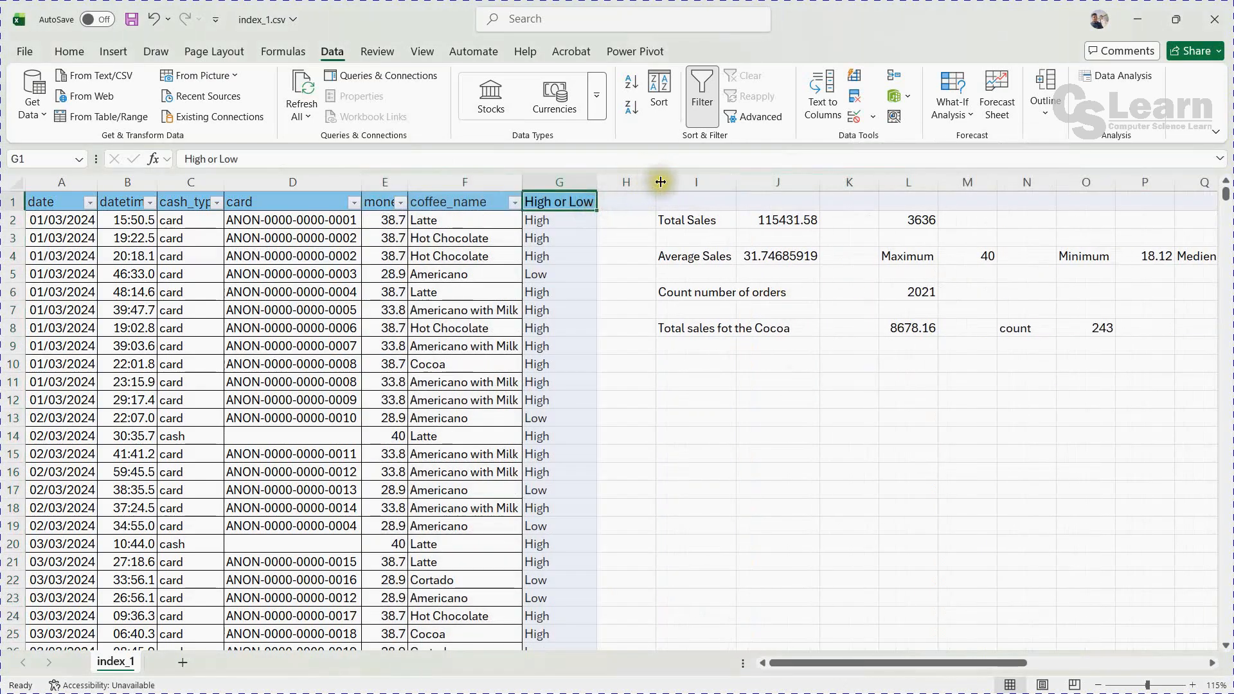
Step: Insert a blank column before column I, which holds the Total Sales and Average Sales labels
{"action": "left_click", "coordinate": [673, 182]}
{"action": "right_click", "coordinate": [673, 182]}
{"action": "left_click", "coordinate": [710, 344]}
Step: Convert the first coffee name to uppercase with =UPPER(F2) in H2
{"action": "left_click", "coordinate": [632, 222]}
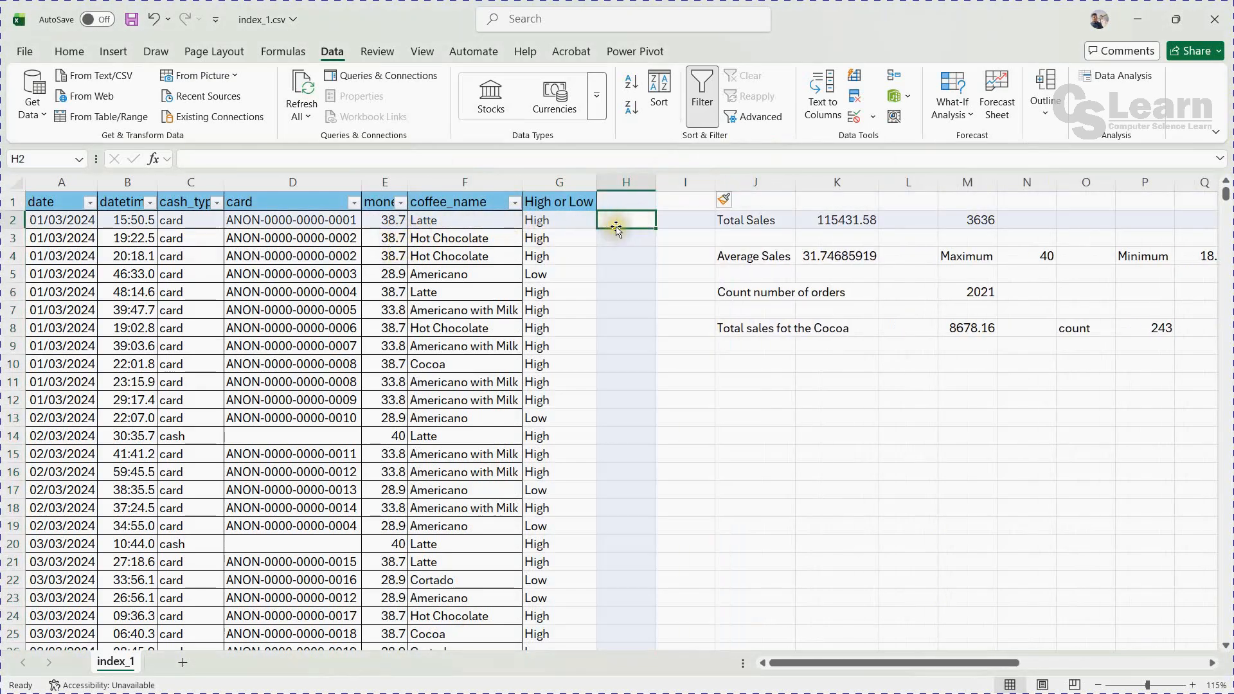
{"action": "type", "text": "="}
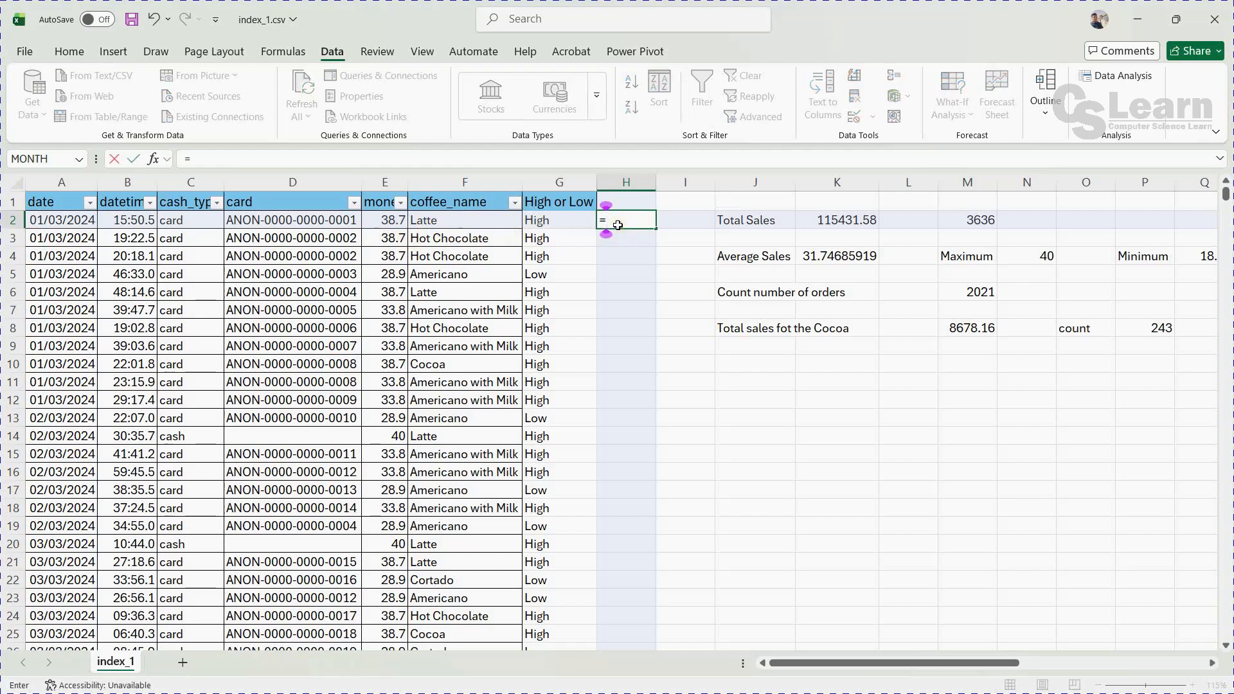
{"action": "type", "text": "pp"}
{"action": "key", "text": "Tab"}
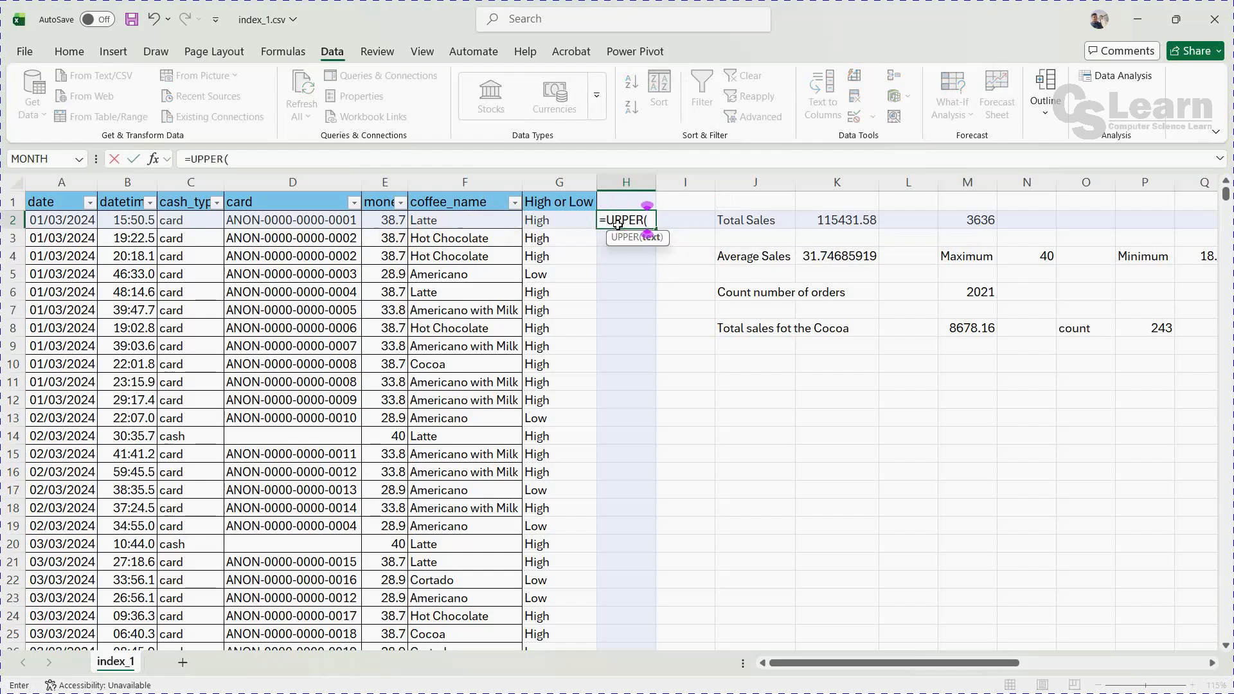
{"action": "left_click", "coordinate": [436, 223]}
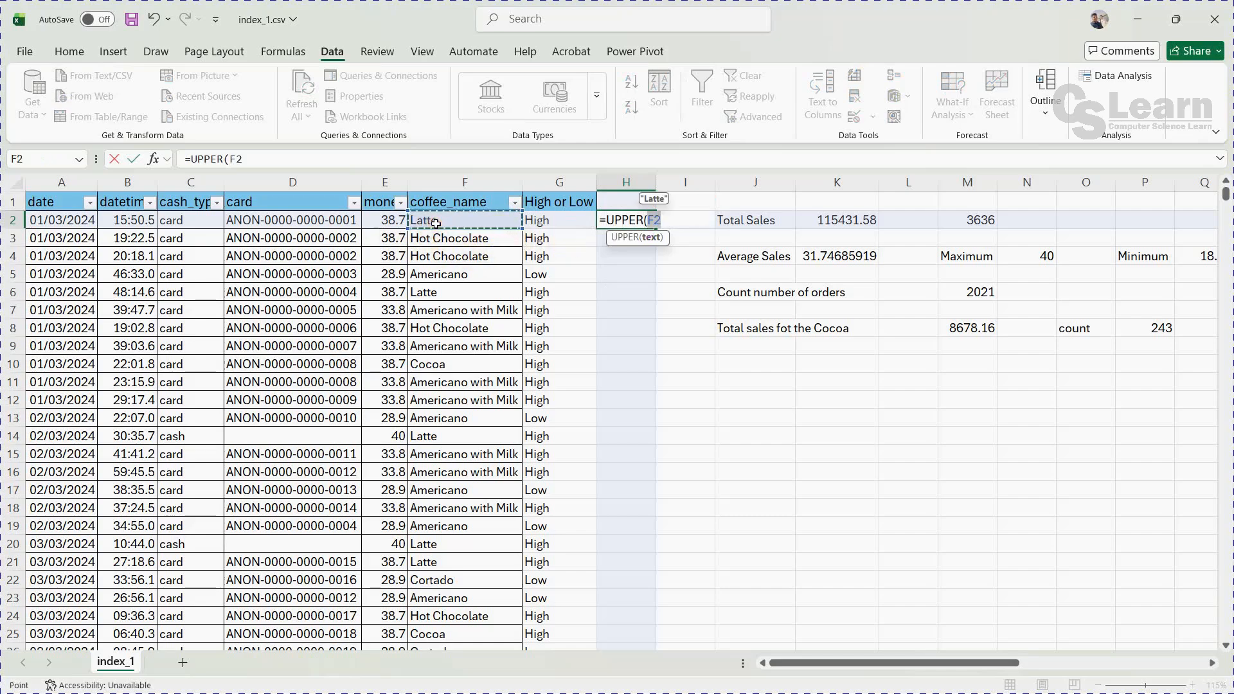
{"action": "type", "text": ")"}
{"action": "key", "text": "Return"}
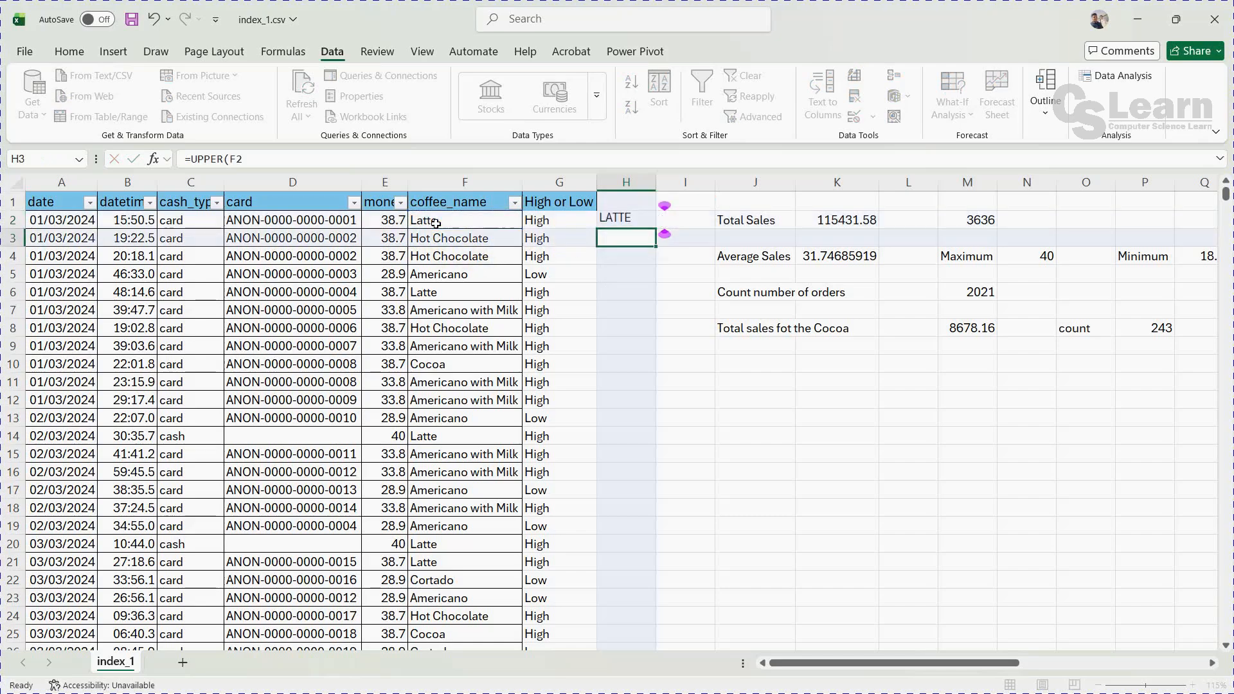
Step: Fill the UPPER formula down column H for all orders, autofit the column and check the results down the sheet
{"action": "left_click", "coordinate": [619, 217]}
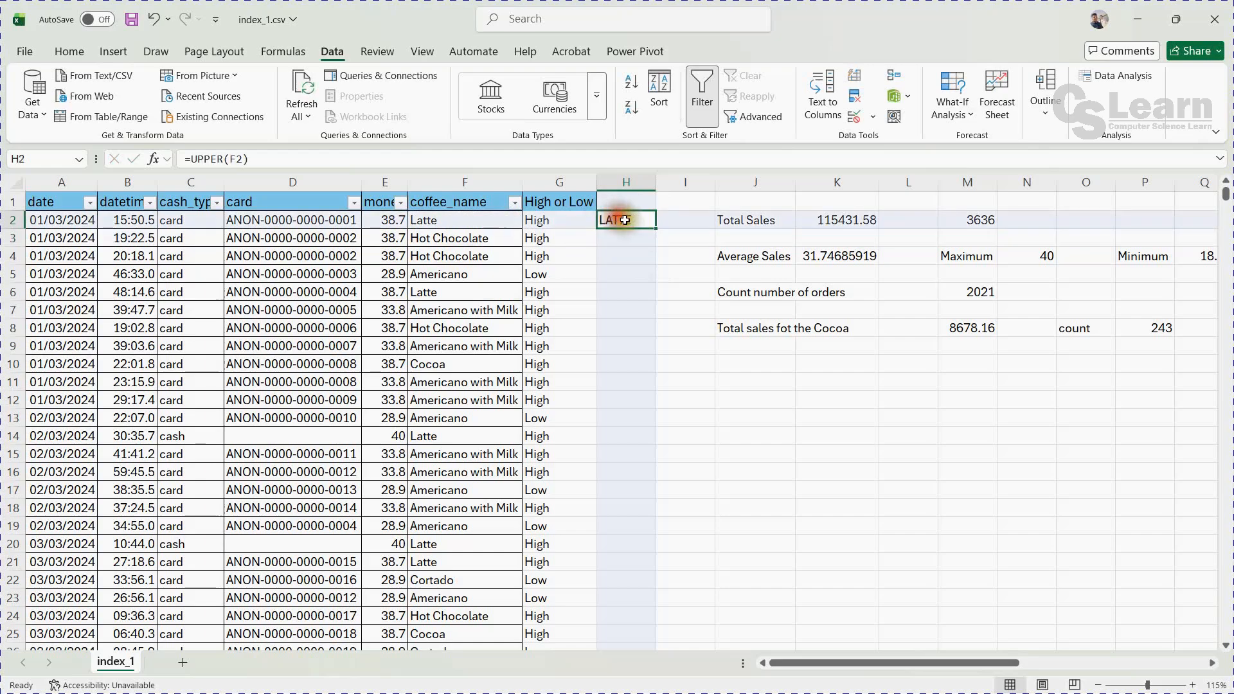
{"action": "double_click", "coordinate": [658, 227]}
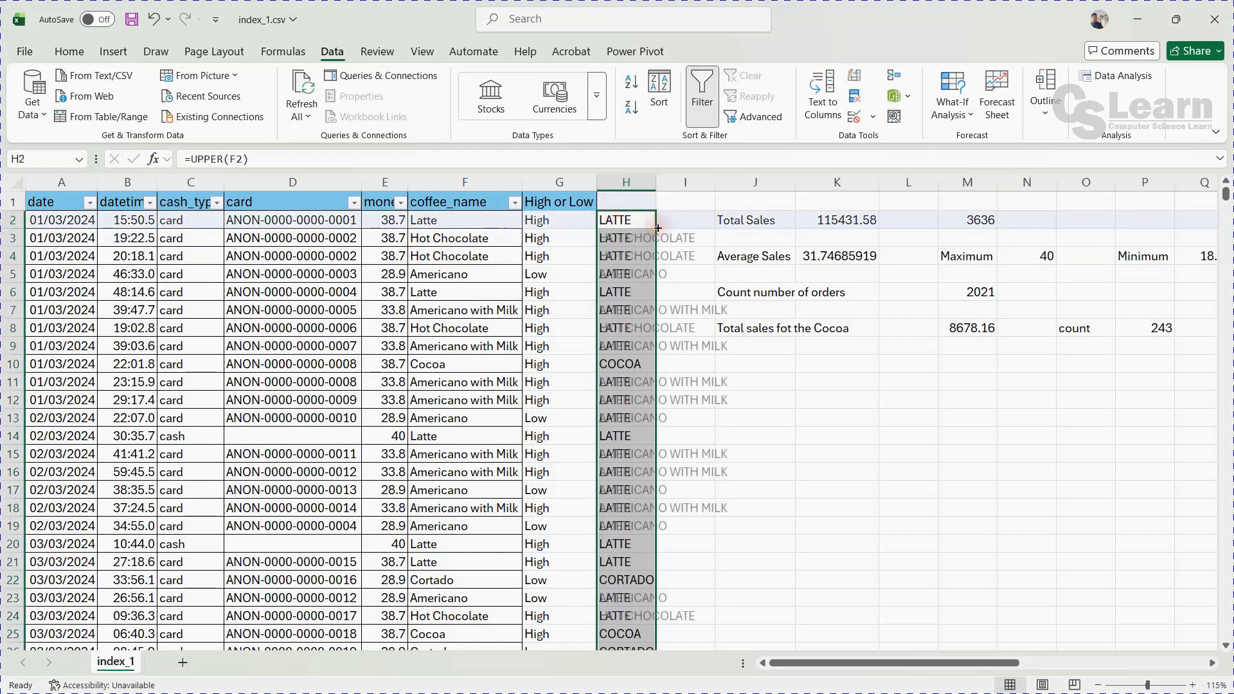
{"action": "double_click", "coordinate": [656, 183]}
{"action": "scroll", "coordinate": [661, 399], "scroll_direction": "down", "scroll_amount": 14}
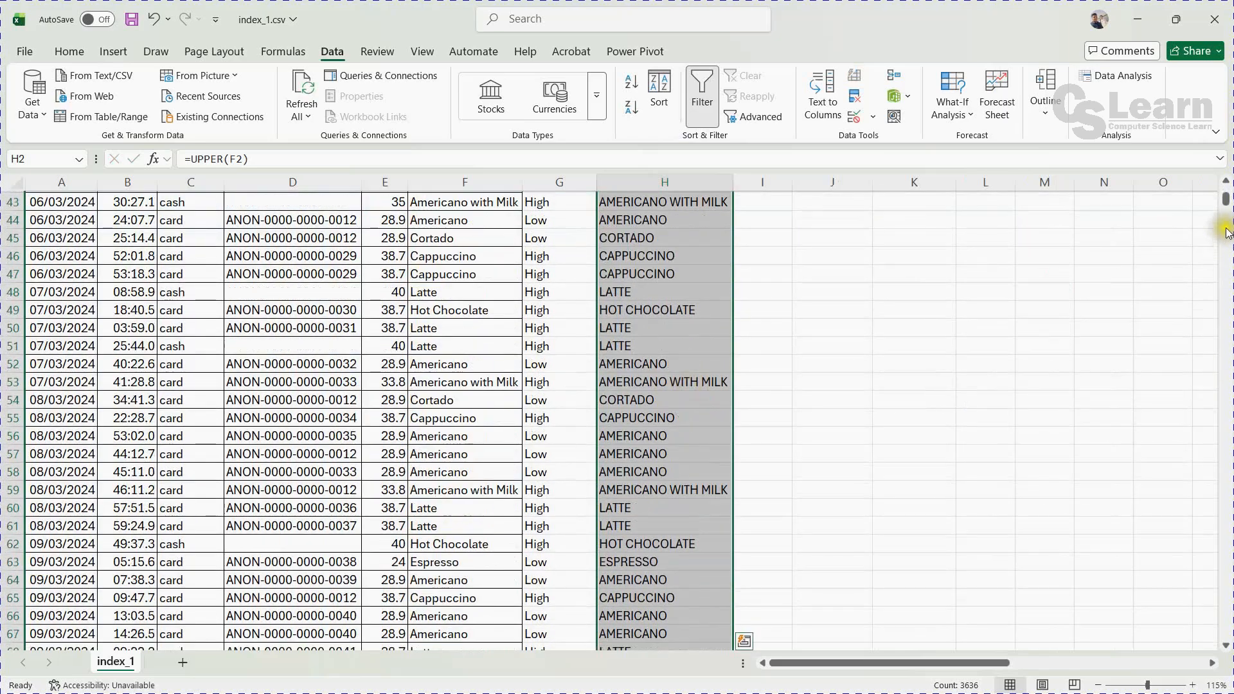
{"action": "mouse_move", "coordinate": [1225, 198]}
{"action": "left_mouse_down"}
{"action": "mouse_move", "coordinate": [1227, 493]}
{"action": "mouse_move", "coordinate": [1206, 191]}
{"action": "left_mouse_up"}
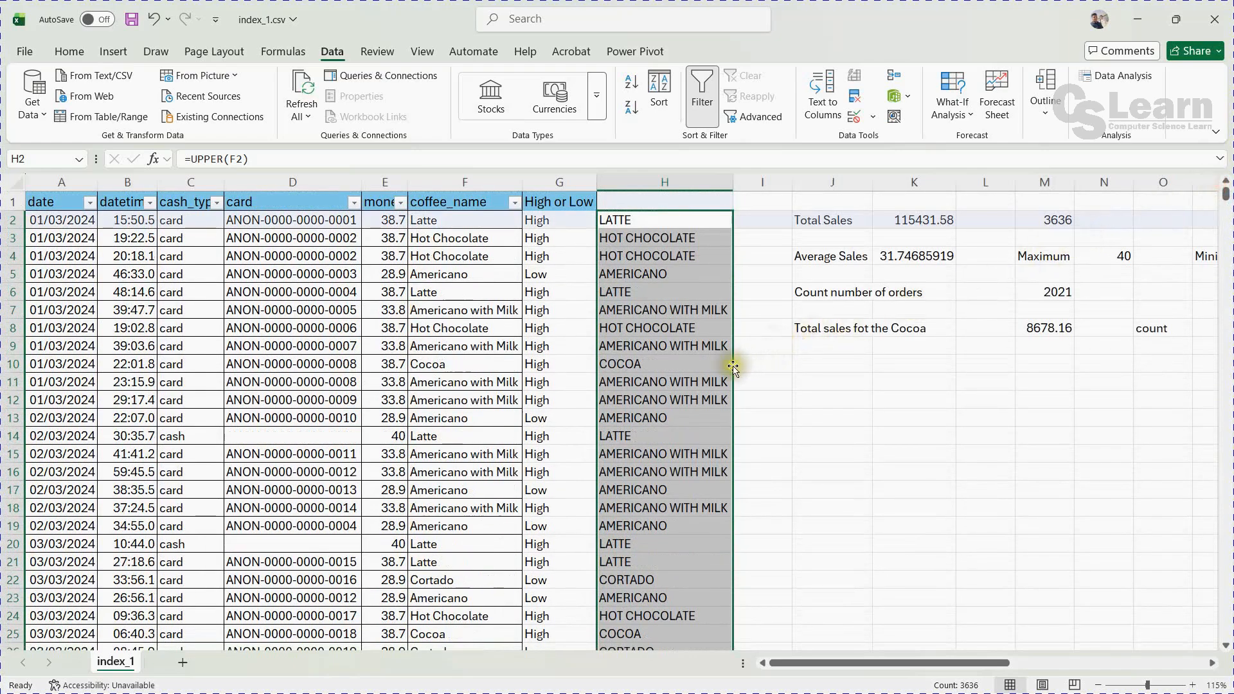
{"action": "left_click", "coordinate": [660, 298]}
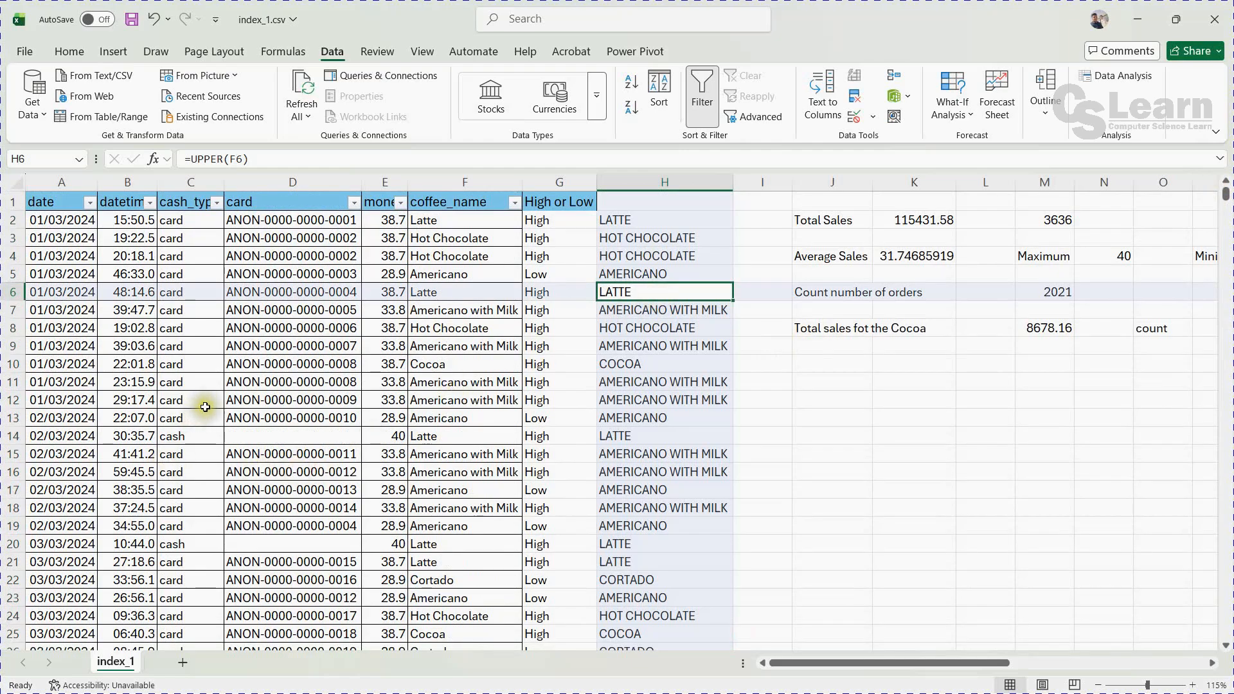
Step: Examine the card column in the sales data for blank cells, including D14 and D20
{"action": "scroll", "coordinate": [225, 405], "scroll_direction": "down", "scroll_amount": 1}
{"action": "left_click", "coordinate": [268, 384]}
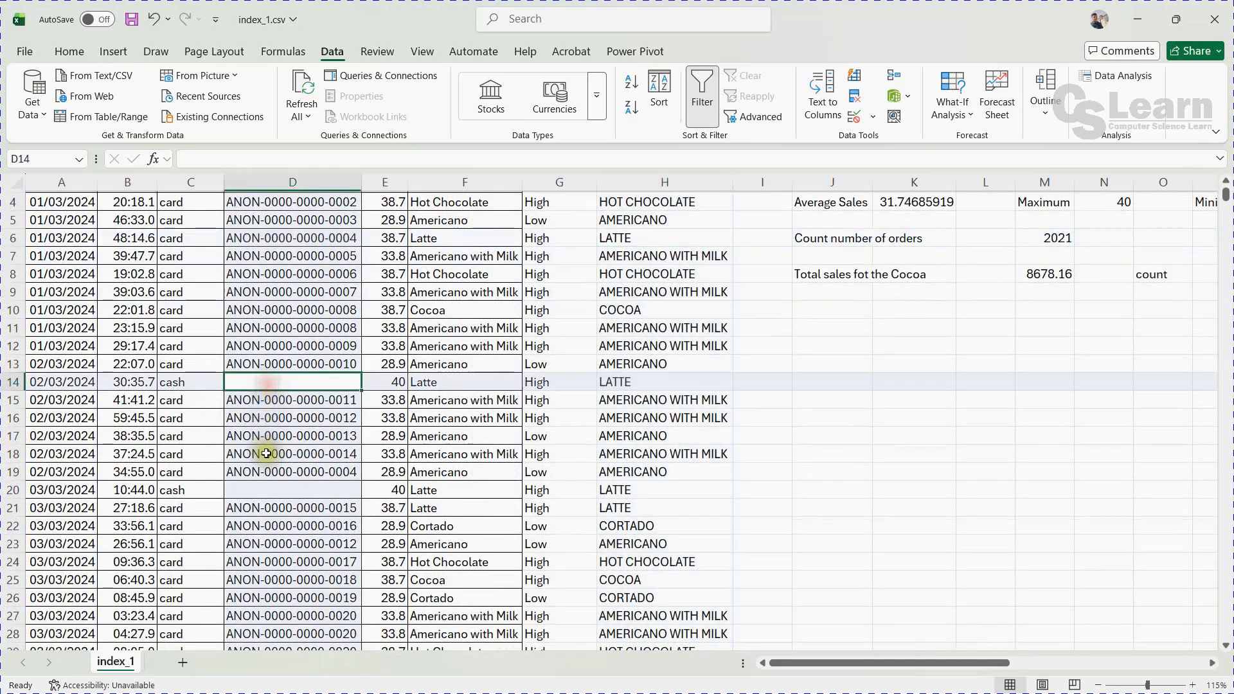
{"action": "left_click", "coordinate": [273, 490]}
{"action": "scroll", "coordinate": [281, 511], "scroll_direction": "down", "scroll_amount": 1}
{"action": "scroll", "coordinate": [281, 511], "scroll_direction": "down", "scroll_amount": 8}
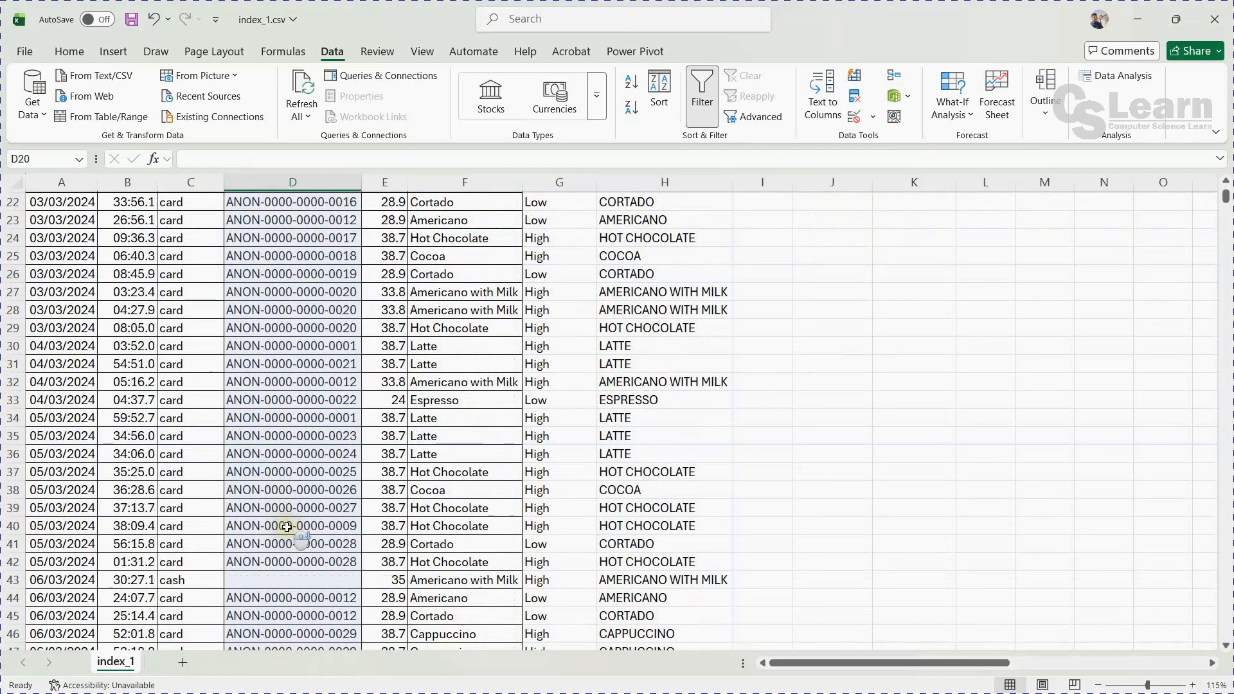
{"action": "scroll", "coordinate": [286, 527], "scroll_direction": "up", "scroll_amount": 10}
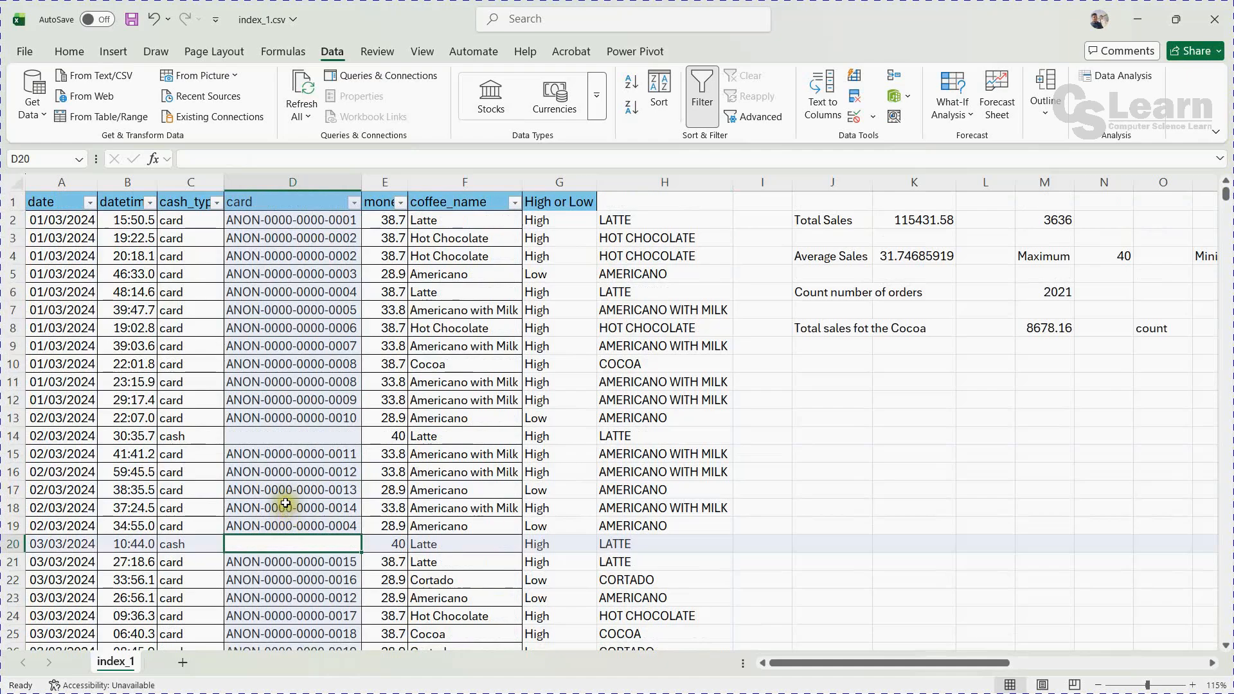
{"action": "left_click", "coordinate": [284, 436]}
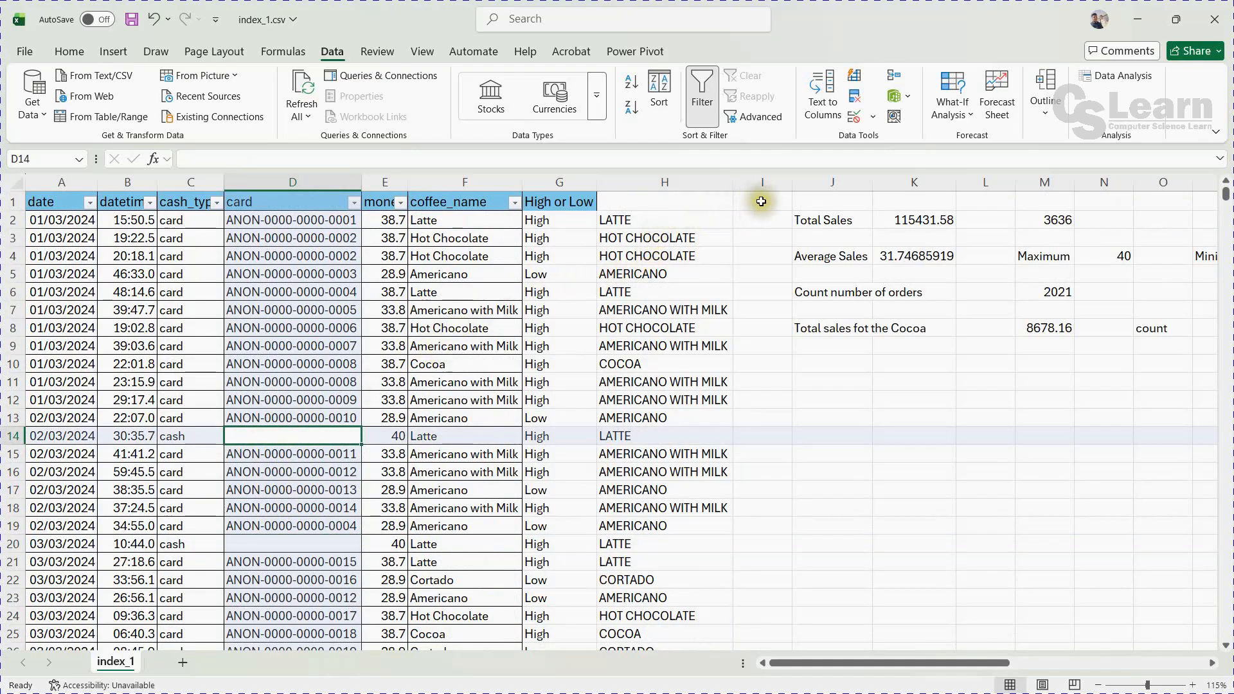
Step: Insert a blank column before column J, which holds the Total Sales and Average Sales labels
{"action": "left_click", "coordinate": [775, 182]}
{"action": "left_click", "coordinate": [817, 182]}
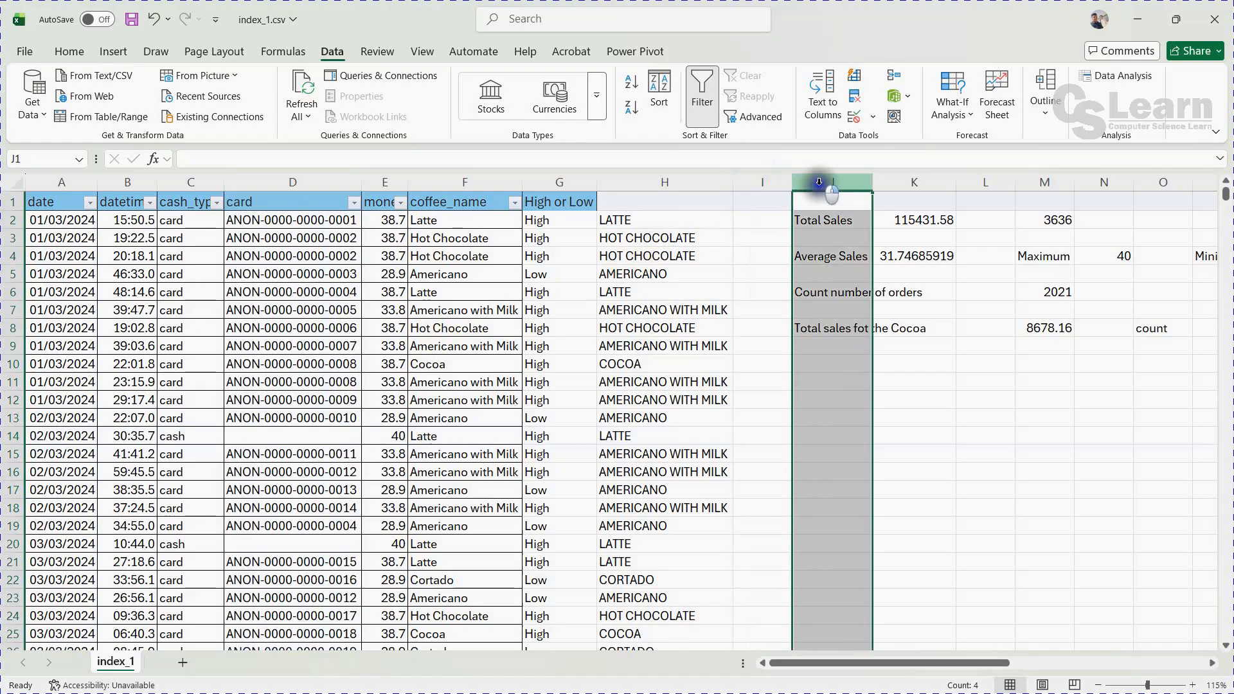
{"action": "right_click", "coordinate": [819, 182]}
{"action": "left_click", "coordinate": [819, 182]}
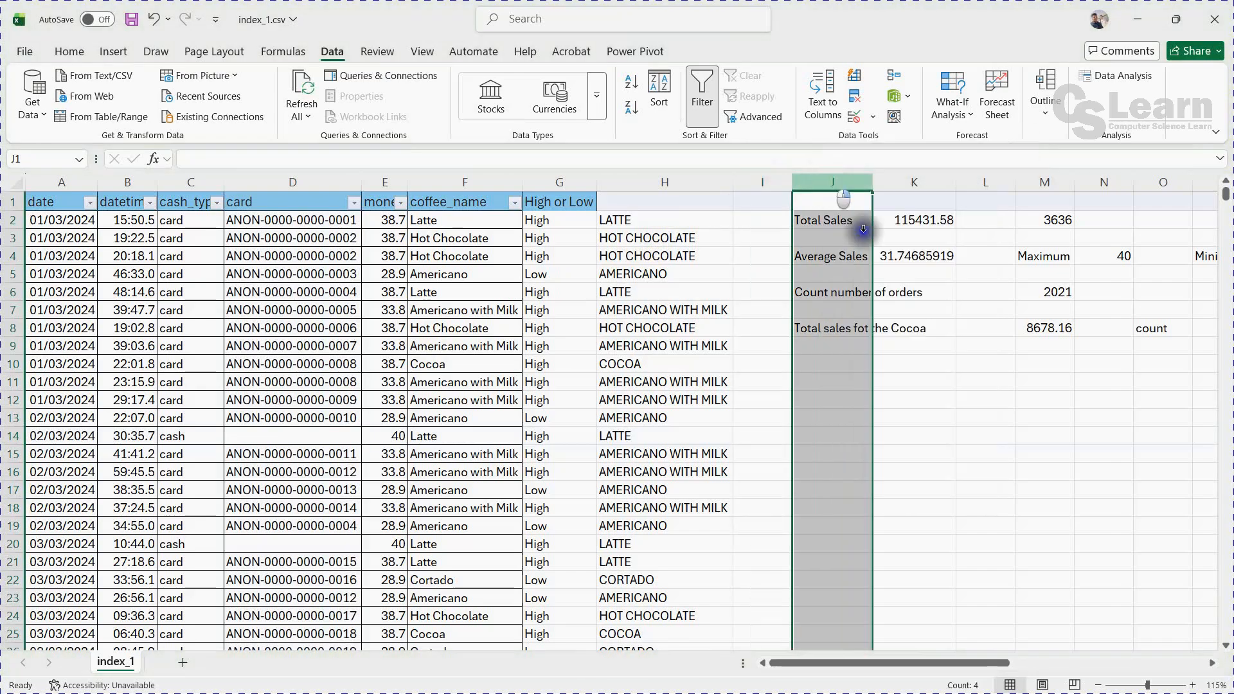
{"action": "right_click", "coordinate": [826, 180]}
{"action": "left_click", "coordinate": [878, 342]}
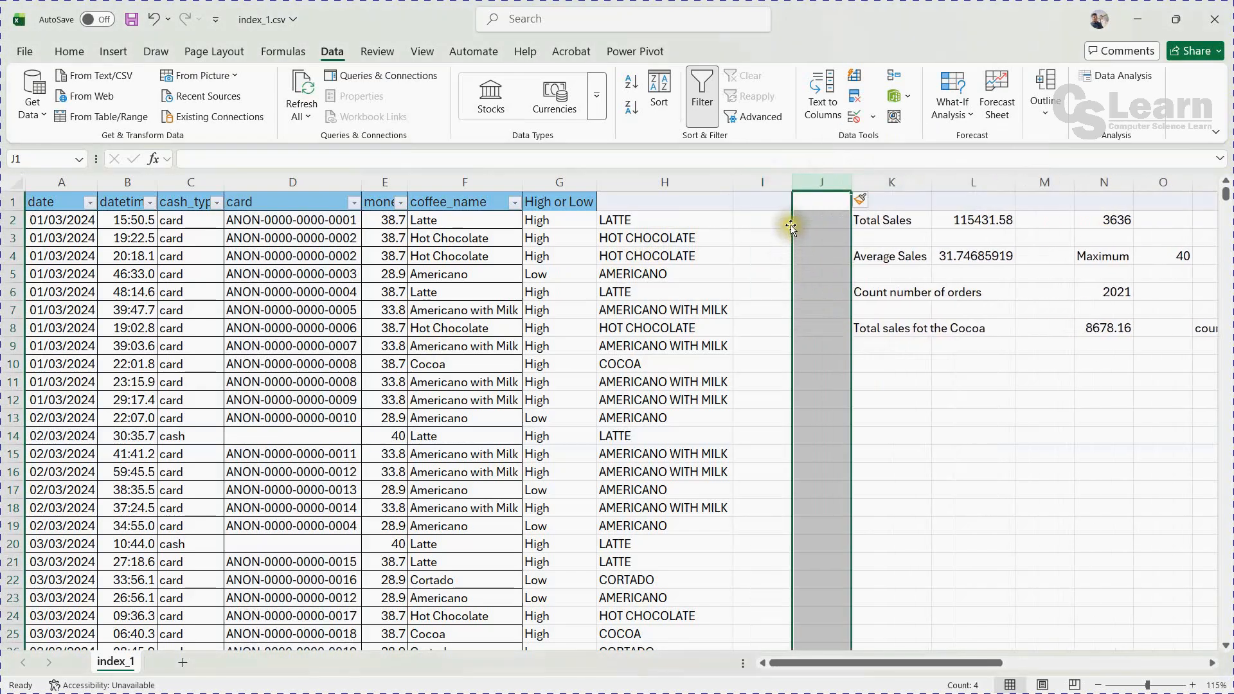
Step: Enter =IF(D2=" ","0",D2) in I2 to return 0 for a blank card cell and the card value otherwise
{"action": "left_click", "coordinate": [776, 220]}
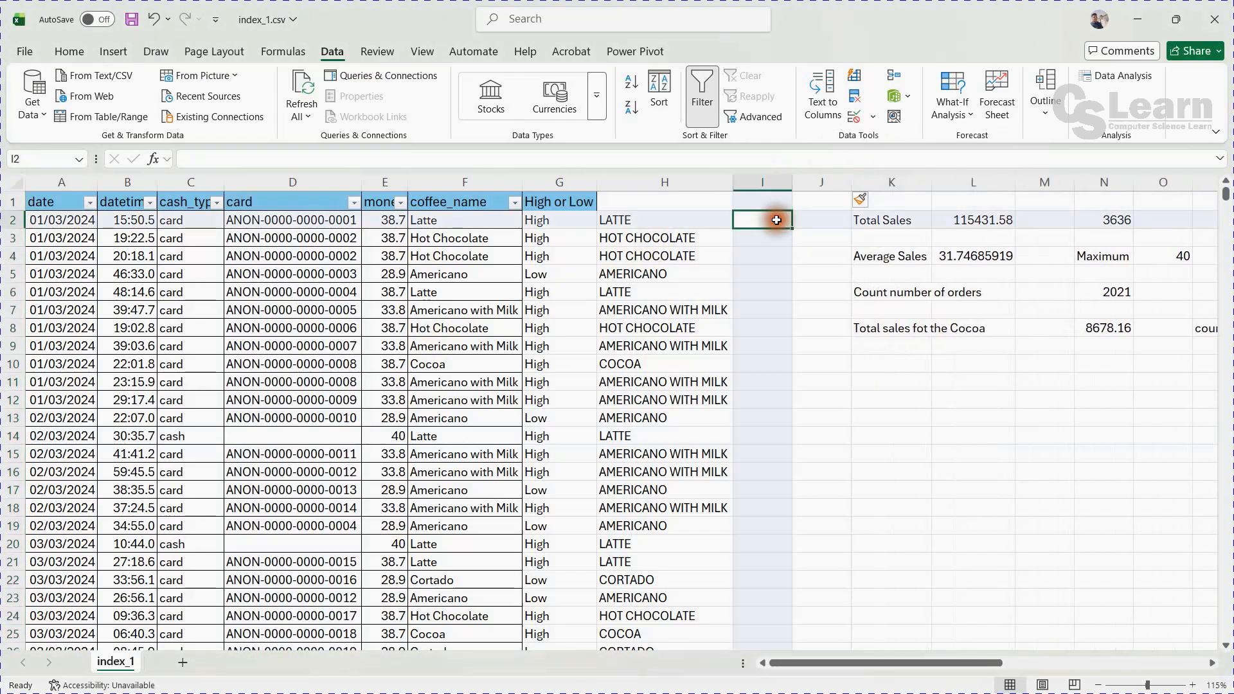
{"action": "left_click", "coordinate": [253, 436]}
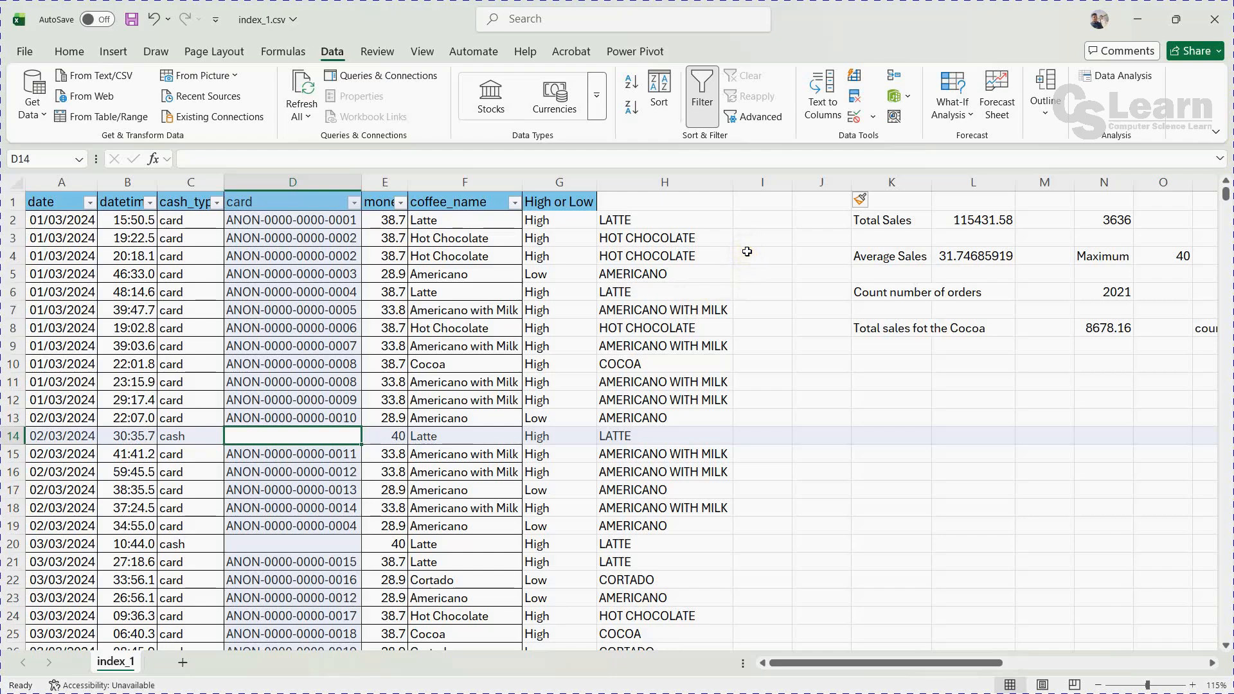
{"action": "left_click", "coordinate": [772, 217]}
{"action": "type", "text": "=IF("}
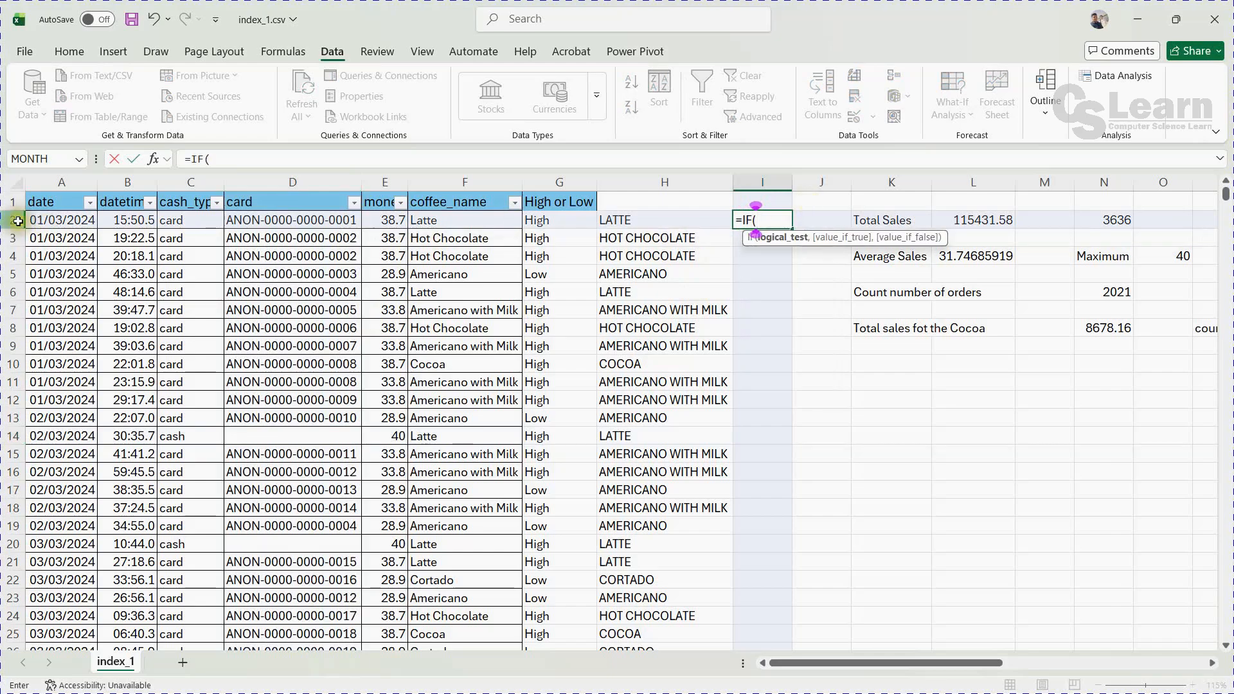
{"action": "left_click", "coordinate": [260, 220]}
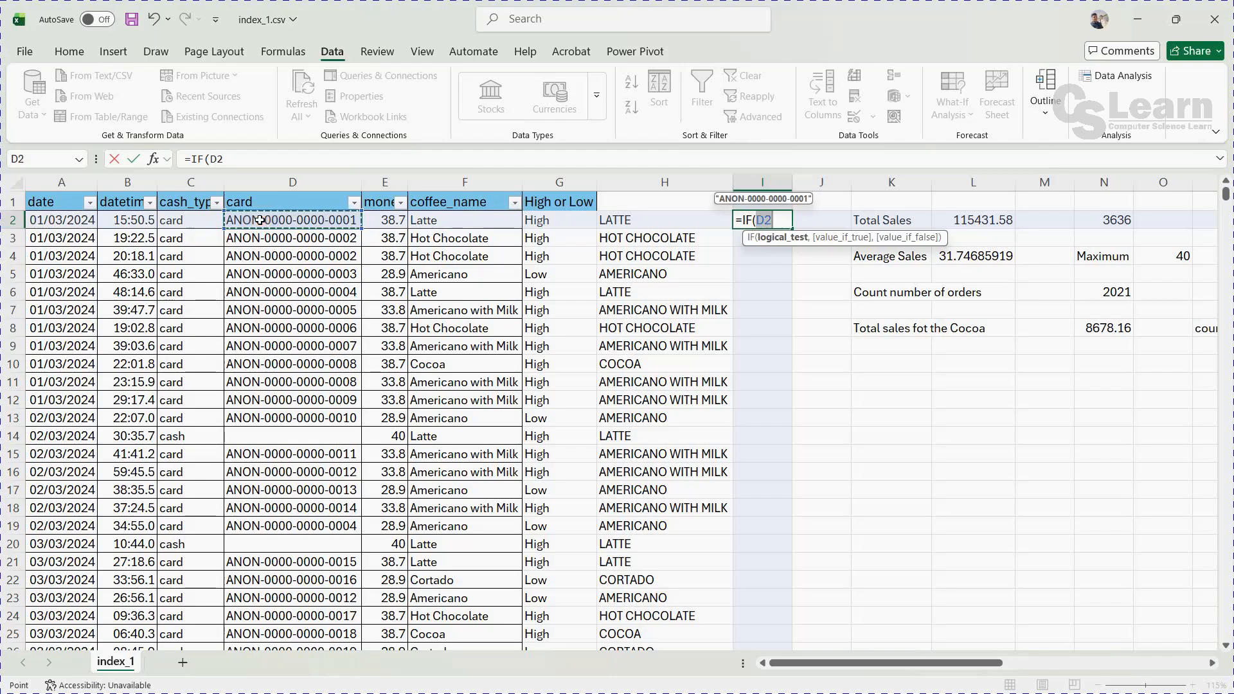
{"action": "type", "text": "="}
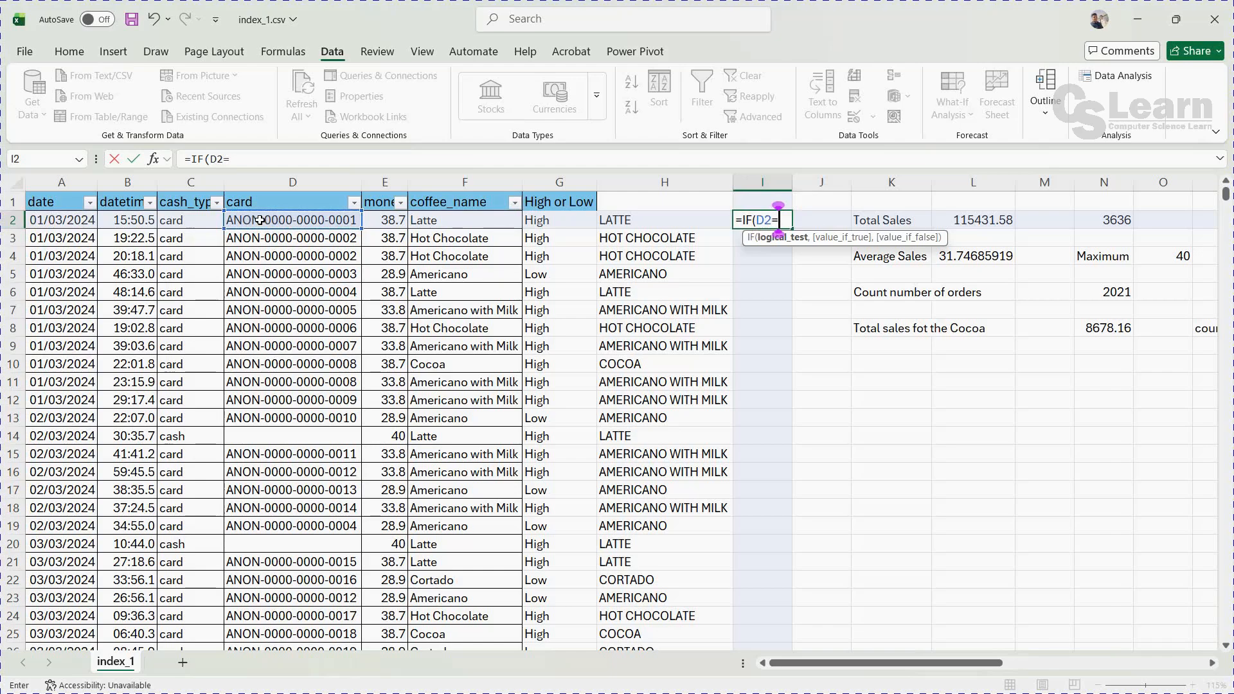
{"action": "type", "text": "\"0"}
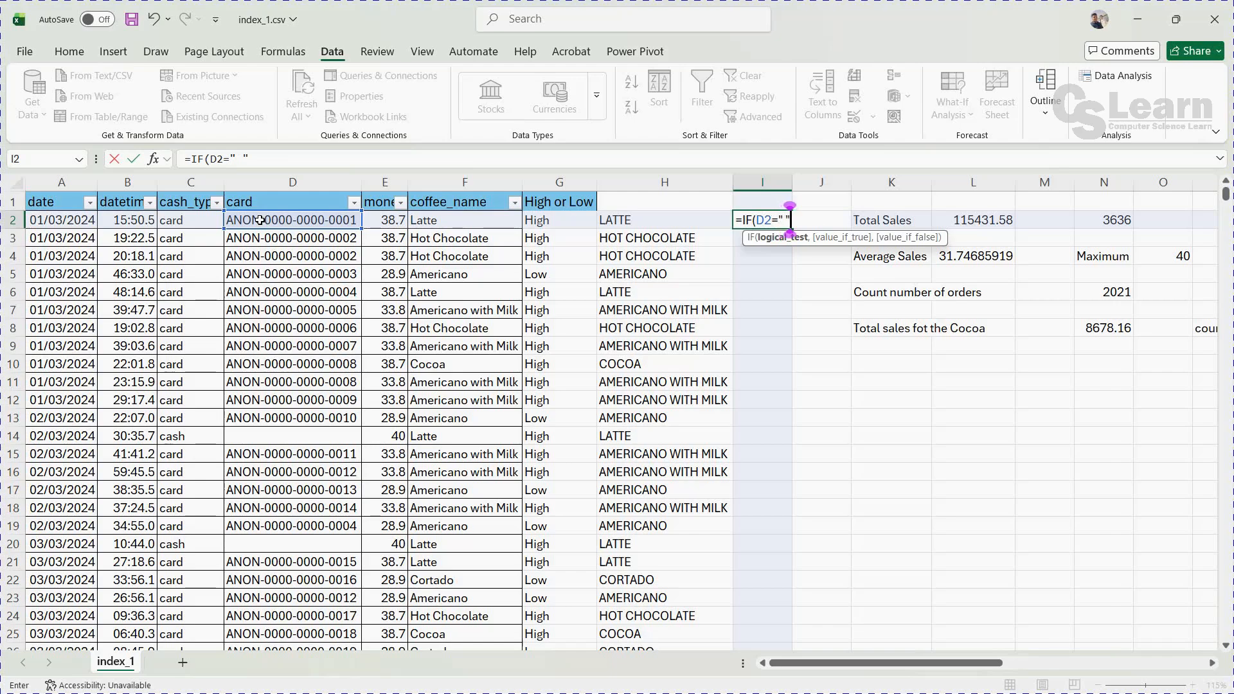
{"action": "type", "text": ",\"0"}
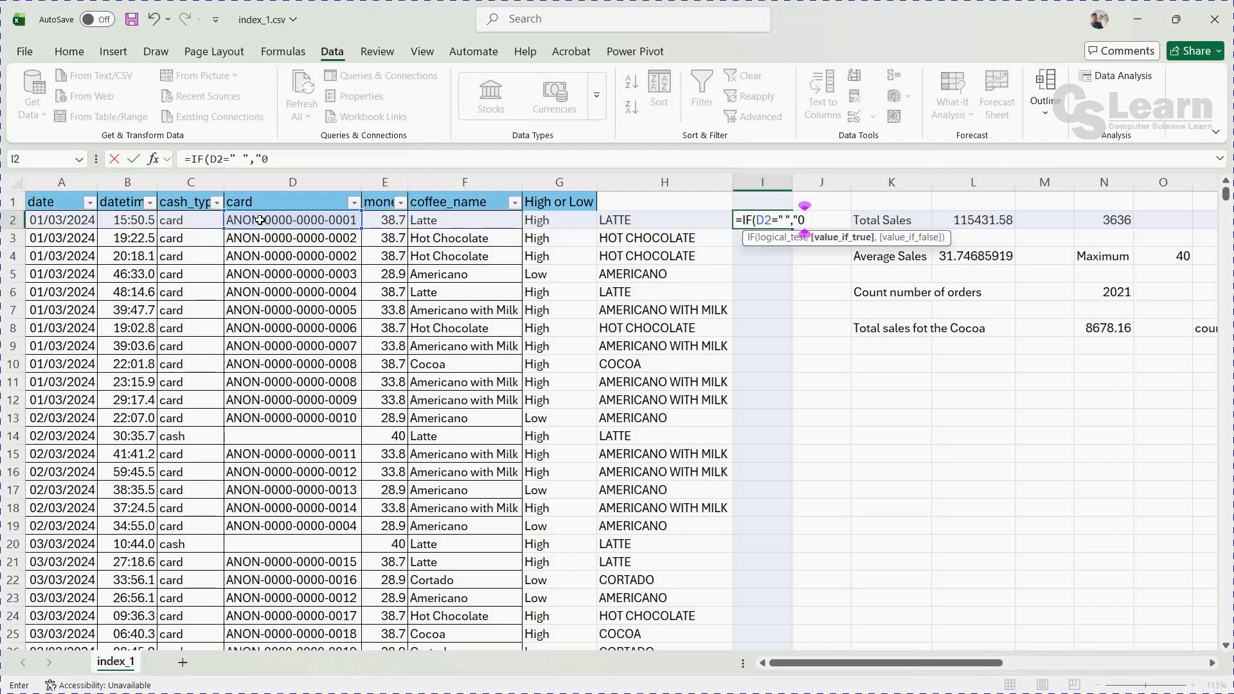
{"action": "type", "text": "\","}
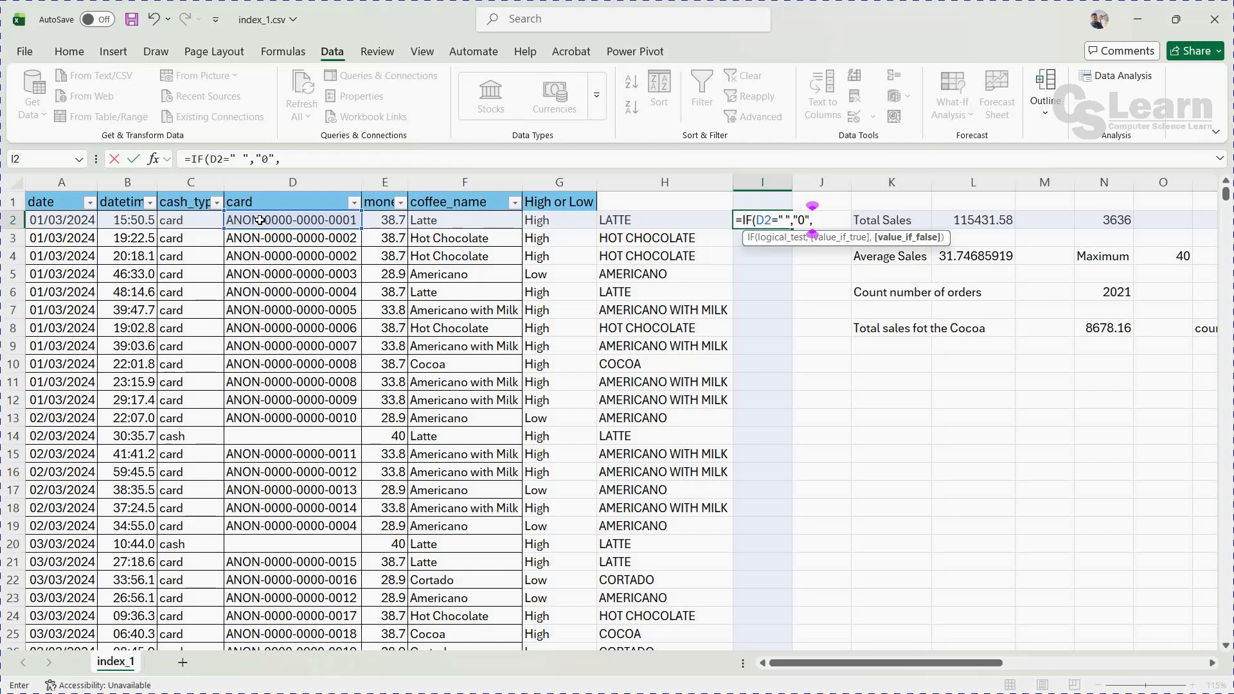
{"action": "type", "text": "D"}
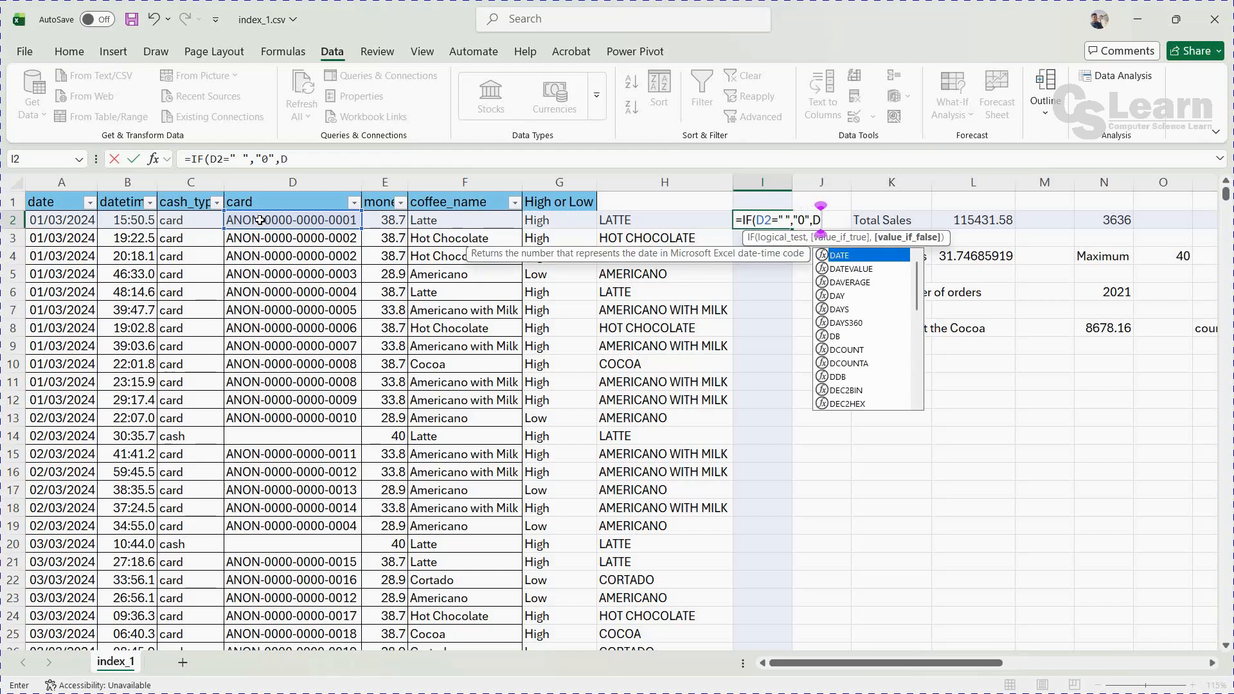
{"action": "key", "text": "BackSpace"}
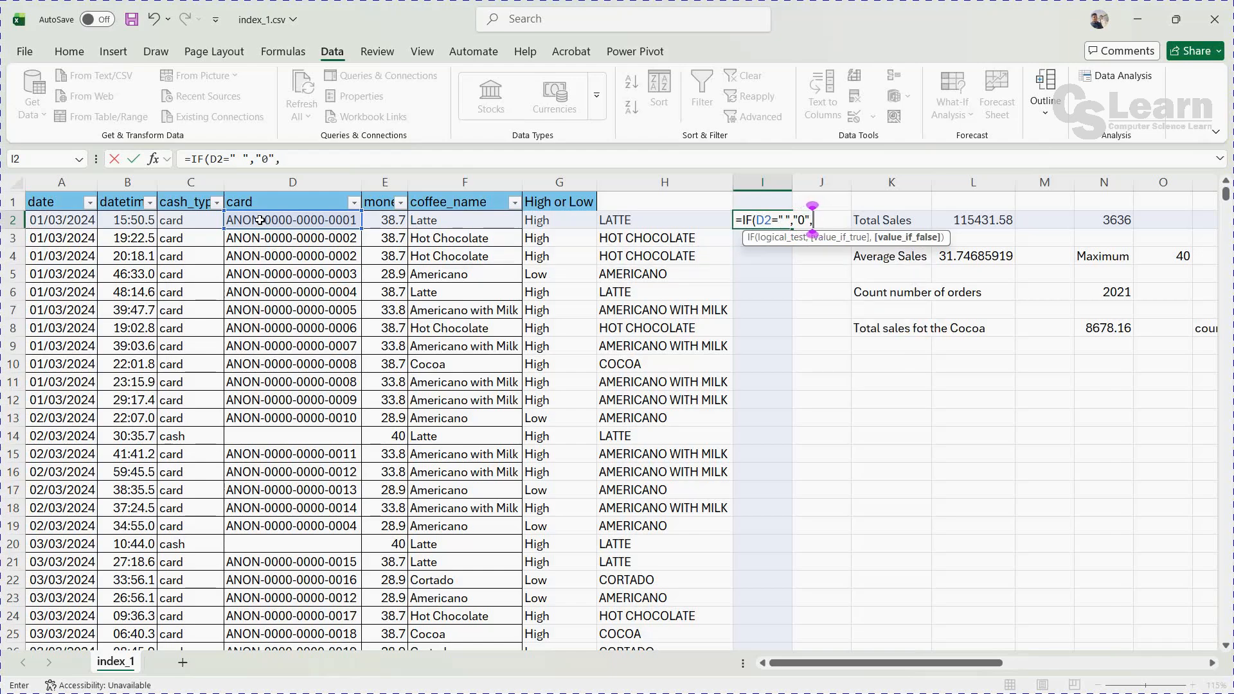
{"action": "left_click", "coordinate": [282, 220]}
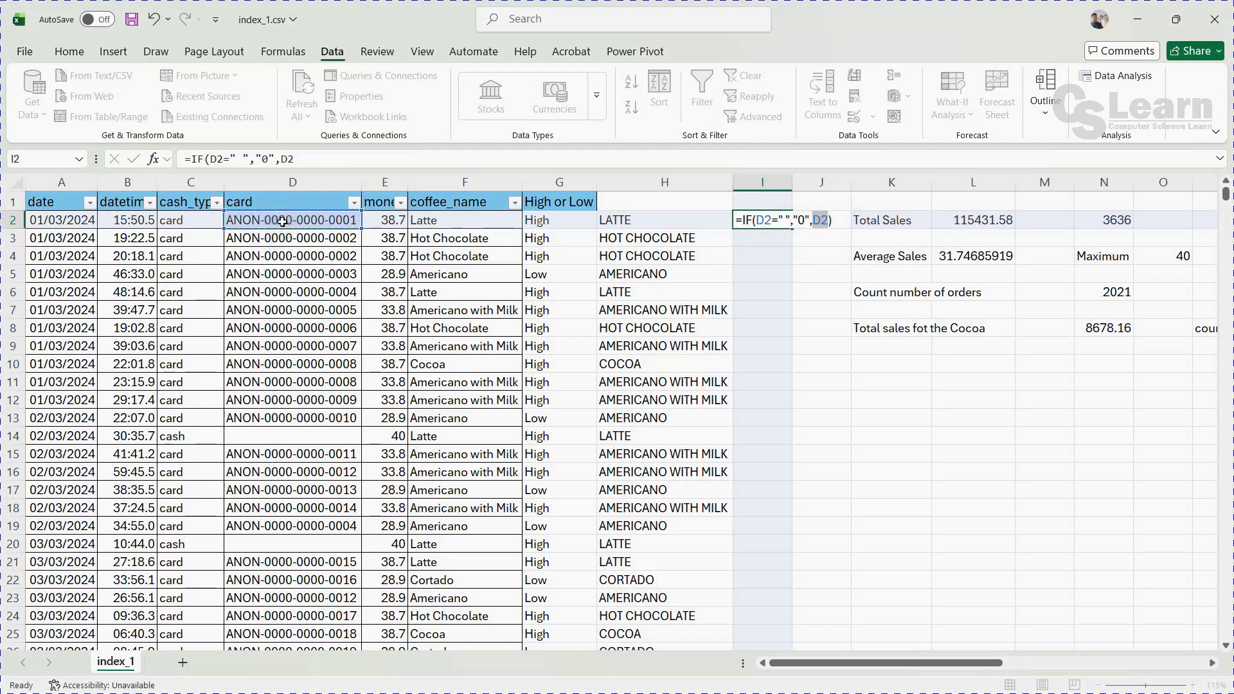
{"action": "key", "text": "Return"}
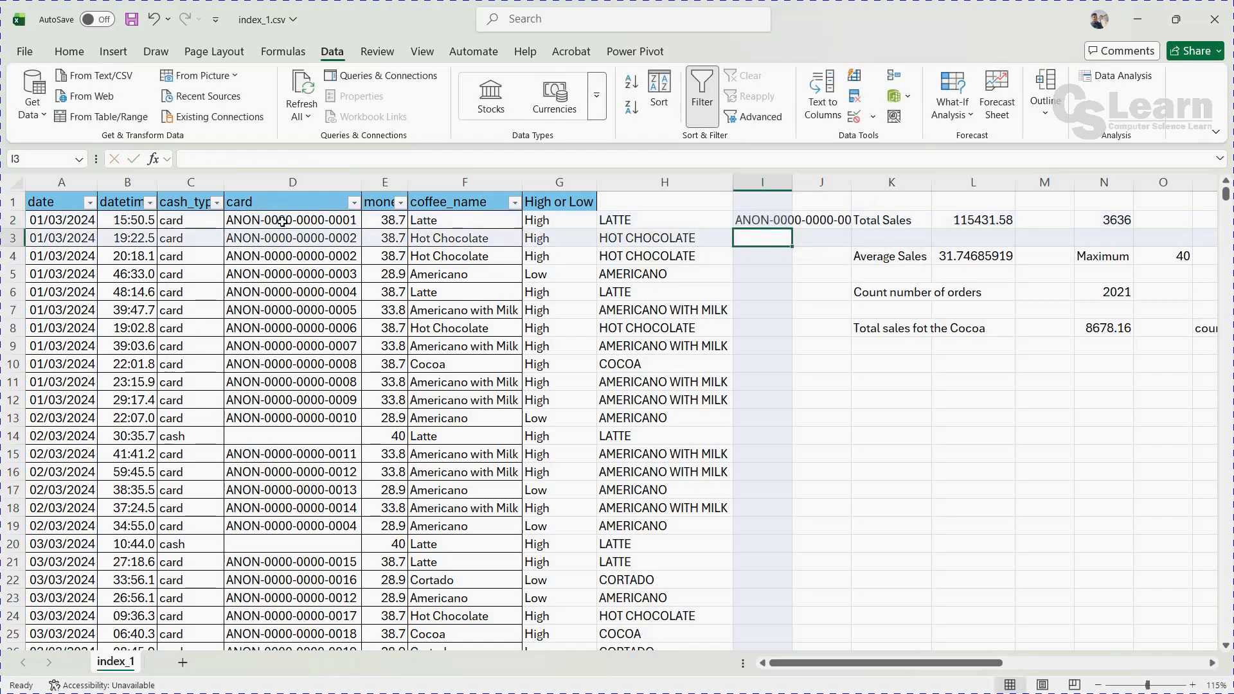
Step: Autofit column I and fill the IF formula from I2 down for all orders
{"action": "double_click", "coordinate": [792, 183]}
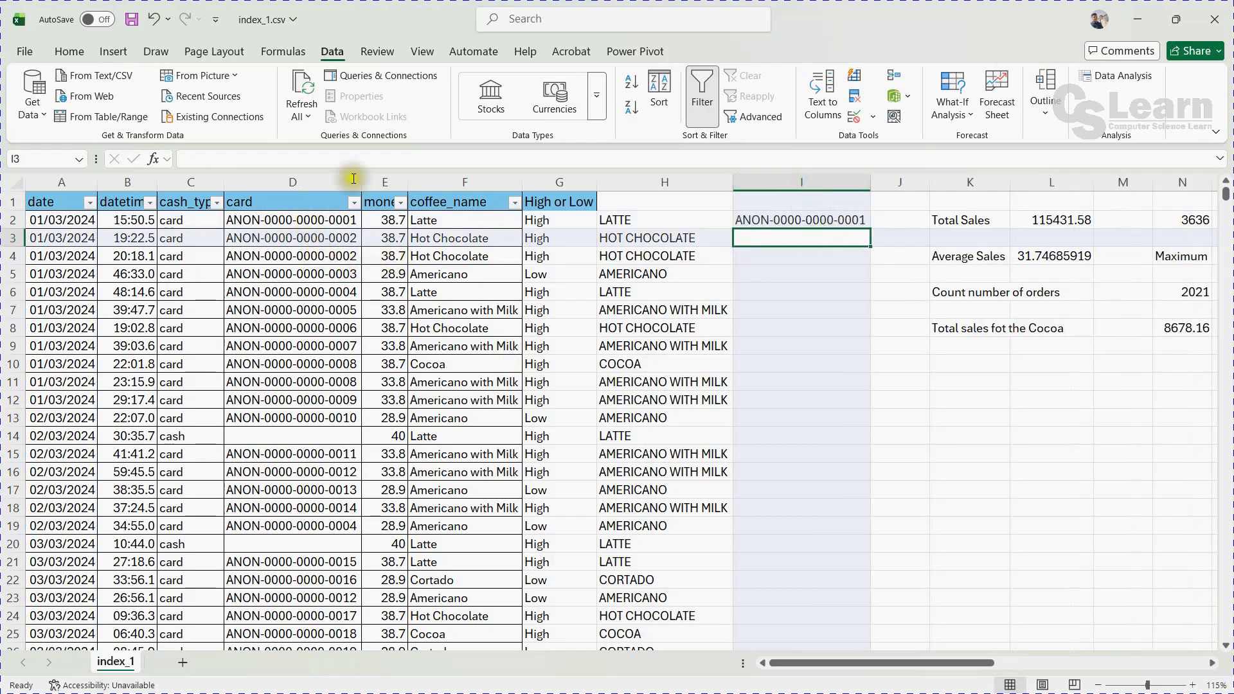
{"action": "left_click", "coordinate": [858, 220]}
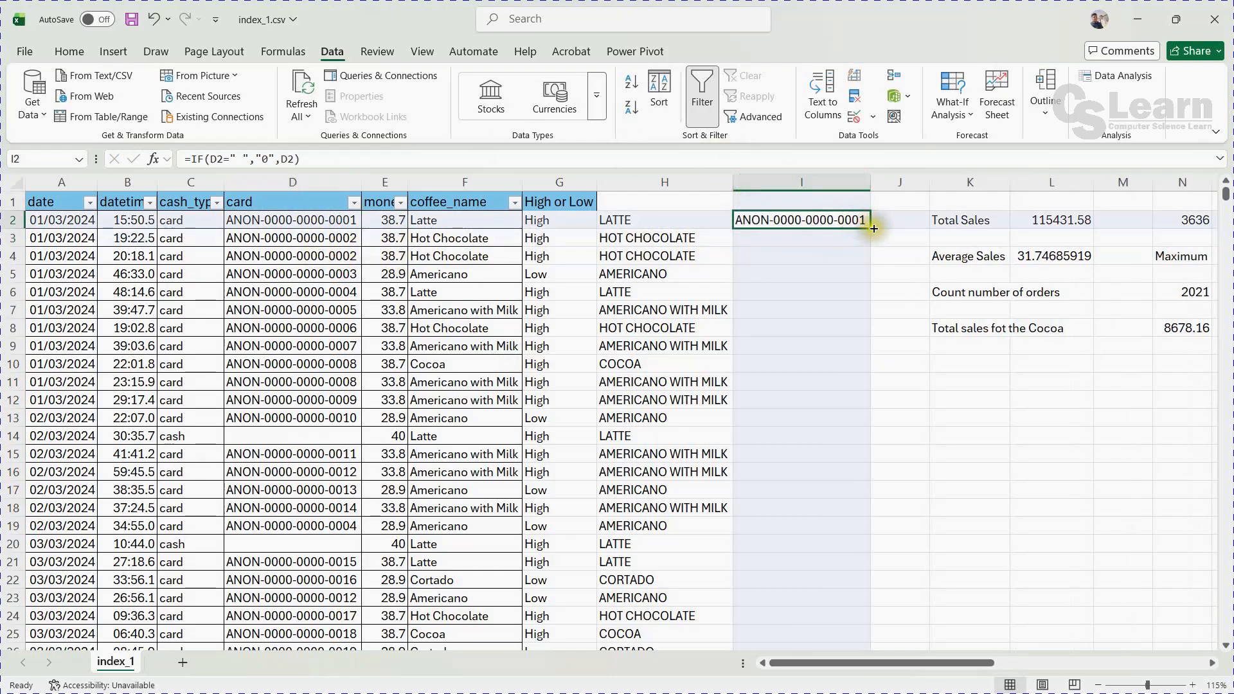
{"action": "double_click", "coordinate": [859, 221]}
{"action": "scroll", "coordinate": [772, 416], "scroll_direction": "down", "scroll_amount": 2}
{"action": "scroll", "coordinate": [771, 416], "scroll_direction": "up", "scroll_amount": 2}
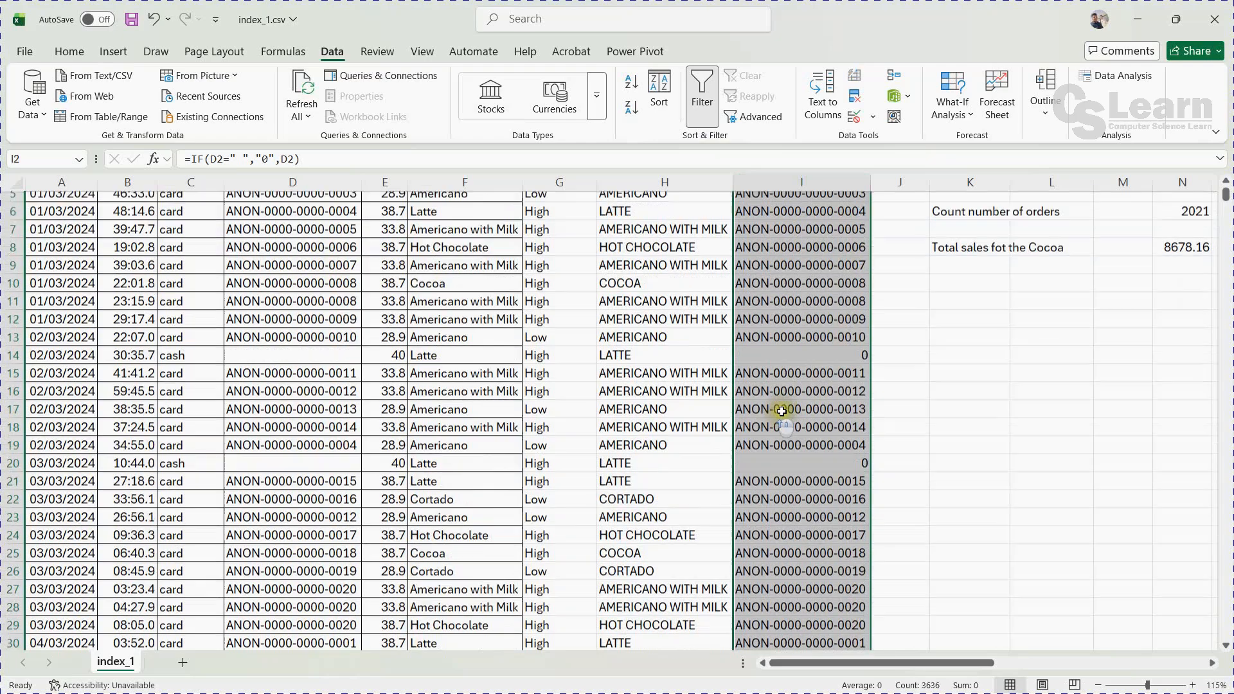
Step: Compare the formula result in I14 with the blank card cell in the same row
{"action": "left_click", "coordinate": [861, 436]}
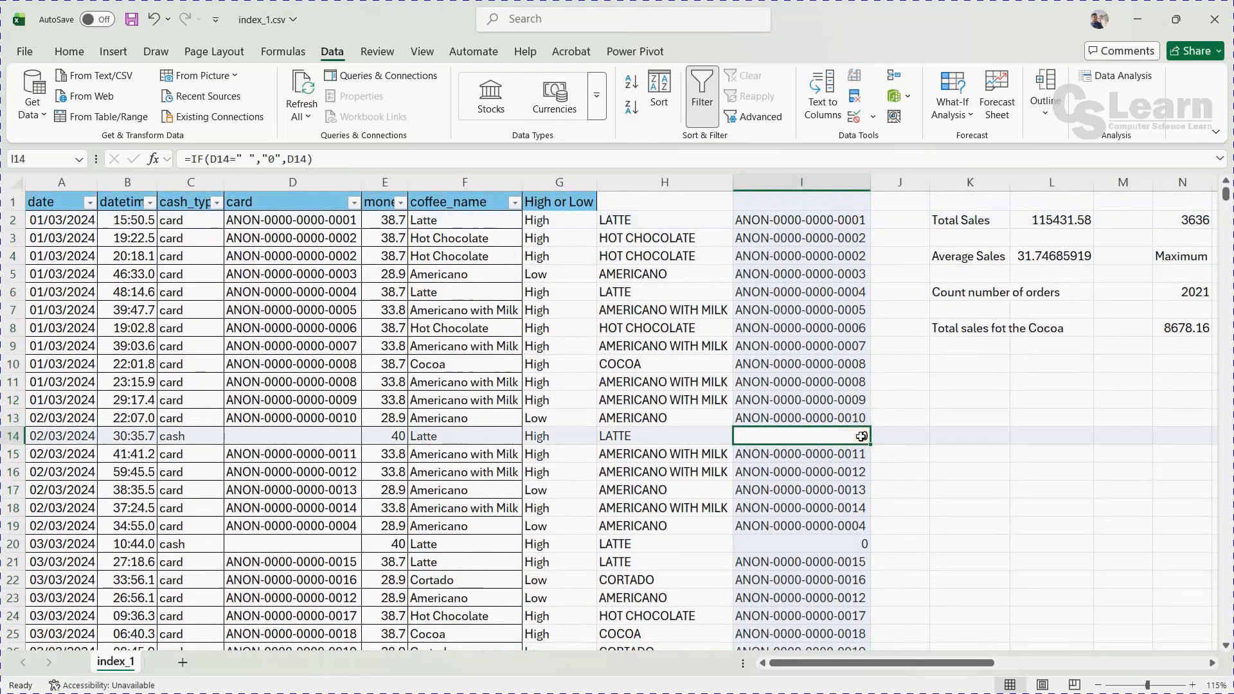
{"action": "key", "text": "Left"}
{"action": "key", "text": "Left"}
{"action": "key", "text": "Left"}
{"action": "key", "text": "Left"}
{"action": "key", "text": "Left"}
{"action": "key", "text": "Right"}
{"action": "key", "text": "Right"}
{"action": "key", "text": "Right"}
{"action": "key", "text": "Right"}
{"action": "key", "text": "Right"}
Step: Remove the 0 from the value-if-true text of the IF formula in I2
{"action": "left_click", "coordinate": [806, 220]}
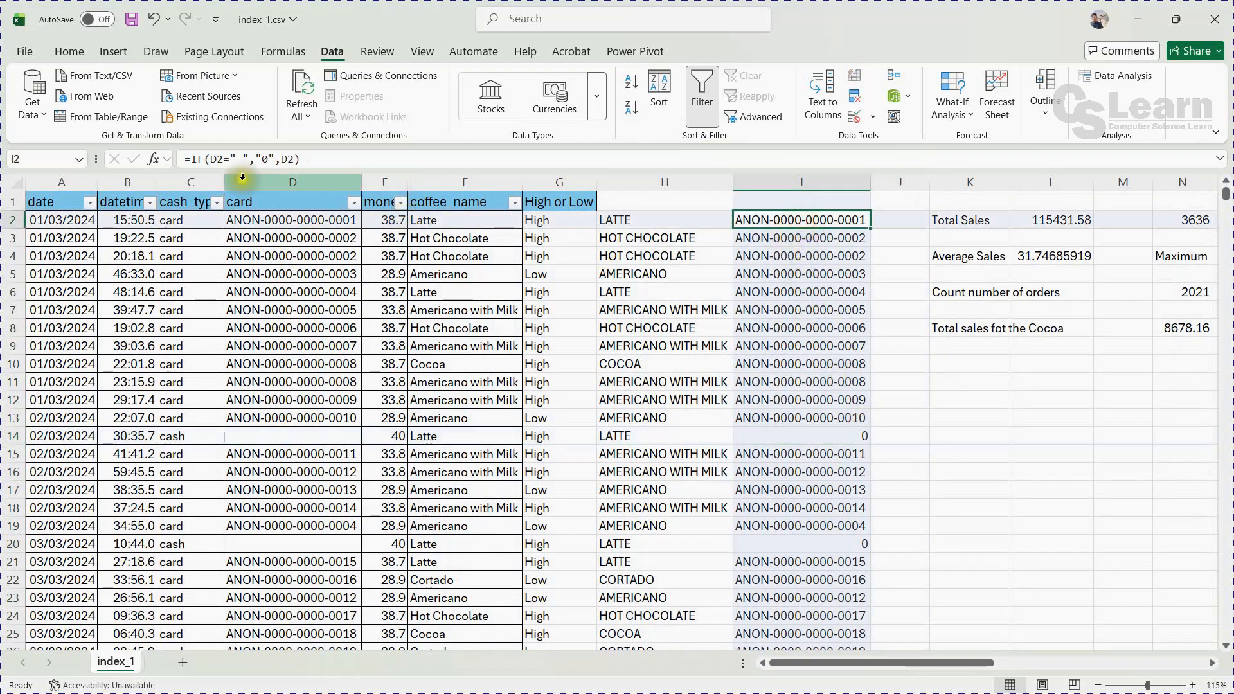
{"action": "left_click", "coordinate": [268, 158]}
{"action": "key", "text": "BackSpace"}
{"action": "type", "text": "misssing dat"}
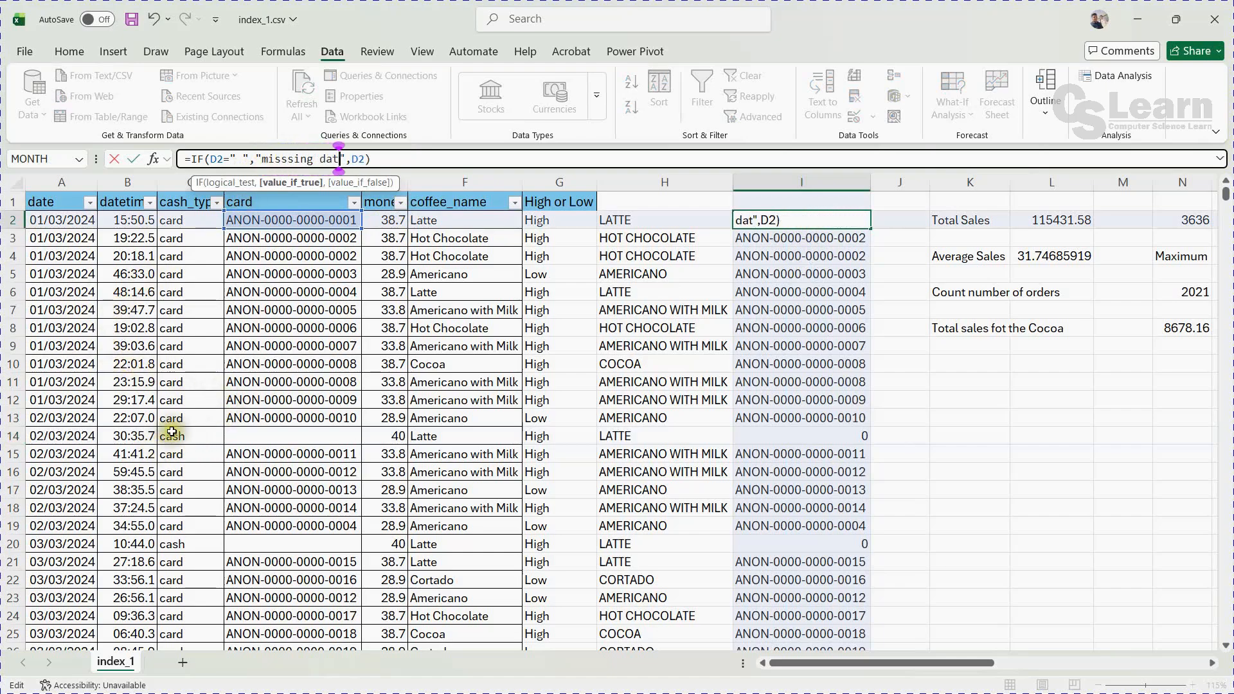
{"action": "key", "text": "BackSpace"}
{"action": "key", "text": "BackSpace"}
{"action": "key", "text": "BackSpace"}
{"action": "key", "text": "BackSpace"}
{"action": "key", "text": "BackSpace"}
{"action": "key", "text": "BackSpace"}
{"action": "key", "text": "BackSpace"}
{"action": "key", "text": "BackSpace"}
{"action": "key", "text": "BackSpace"}
{"action": "key", "text": "BackSpace"}
{"action": "key", "text": "BackSpace"}
{"action": "key", "text": "BackSpace"}
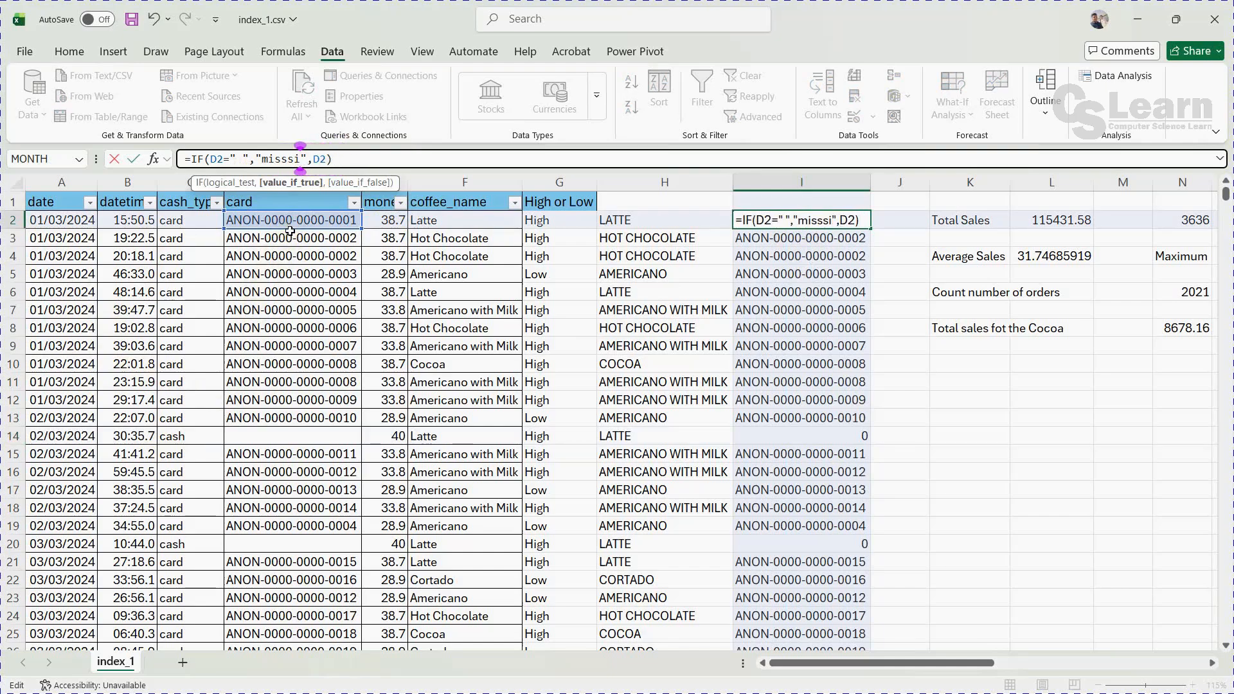
Step: Set the value-if-true text in I2 to "Cash", making the formula =IF(D2=" ","Cash",D2)
{"action": "type", "text": "Cash"}
{"action": "key", "text": "Return"}
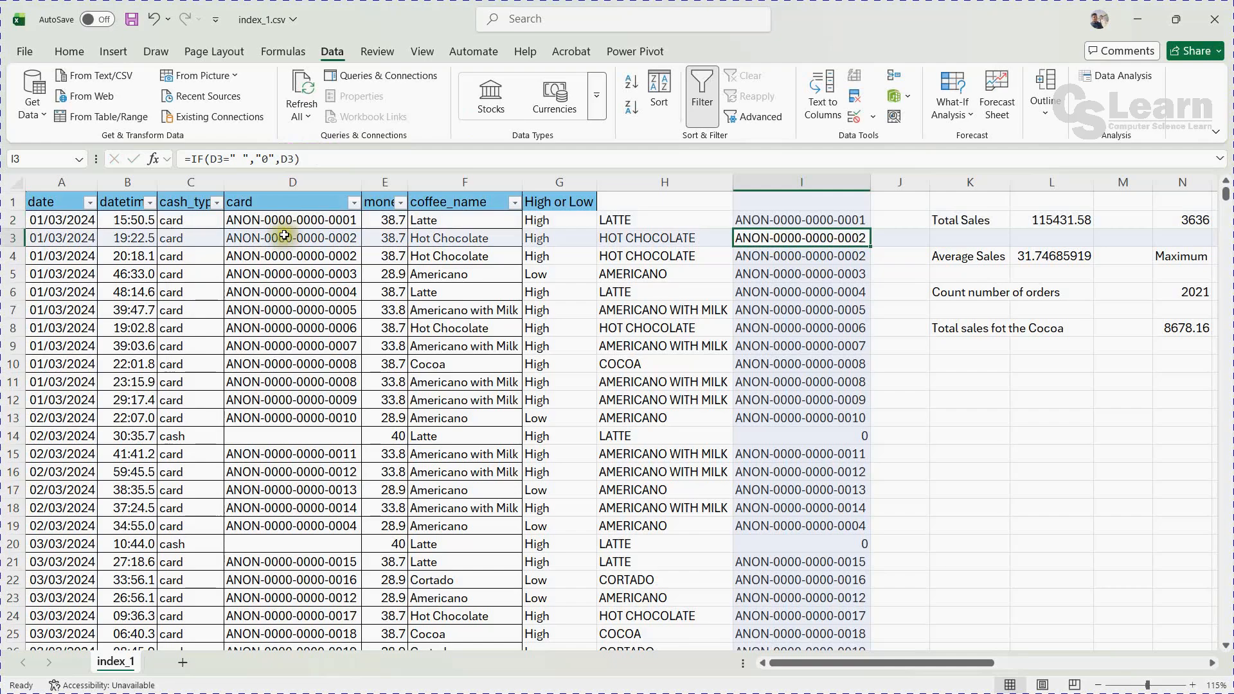
Step: Fill the updated "Cash" formula from I2 down column I for all orders
{"action": "left_click", "coordinate": [794, 220]}
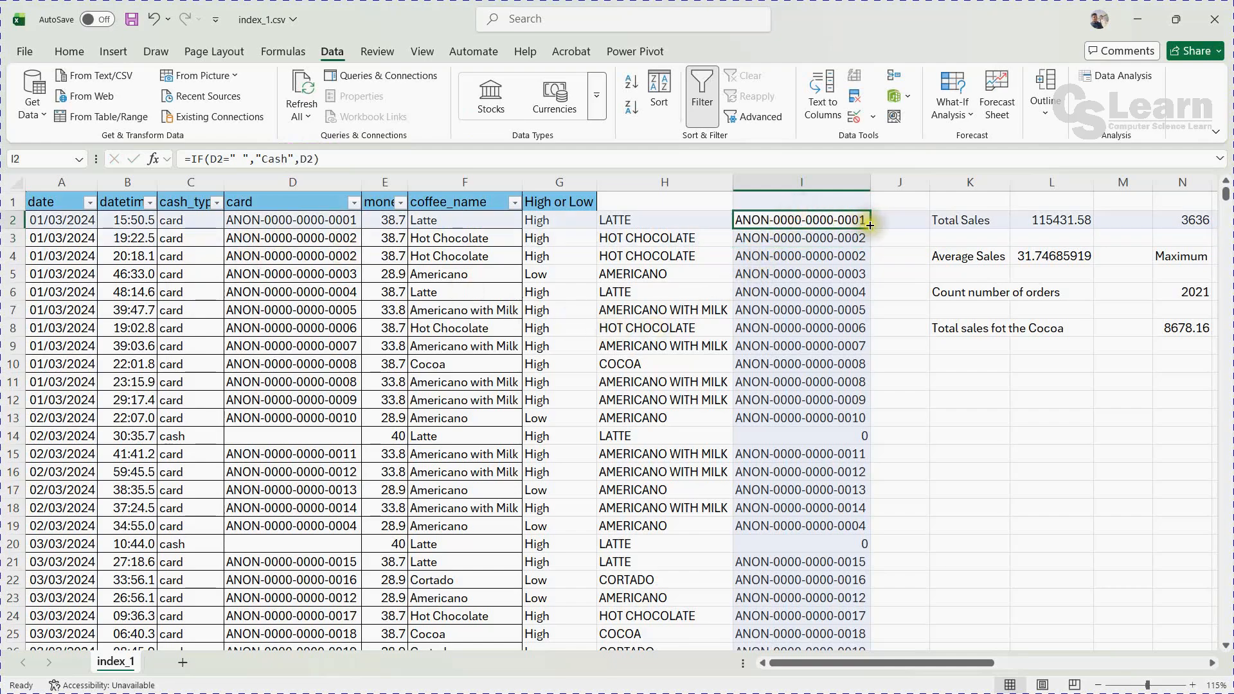
{"action": "double_click", "coordinate": [870, 227]}
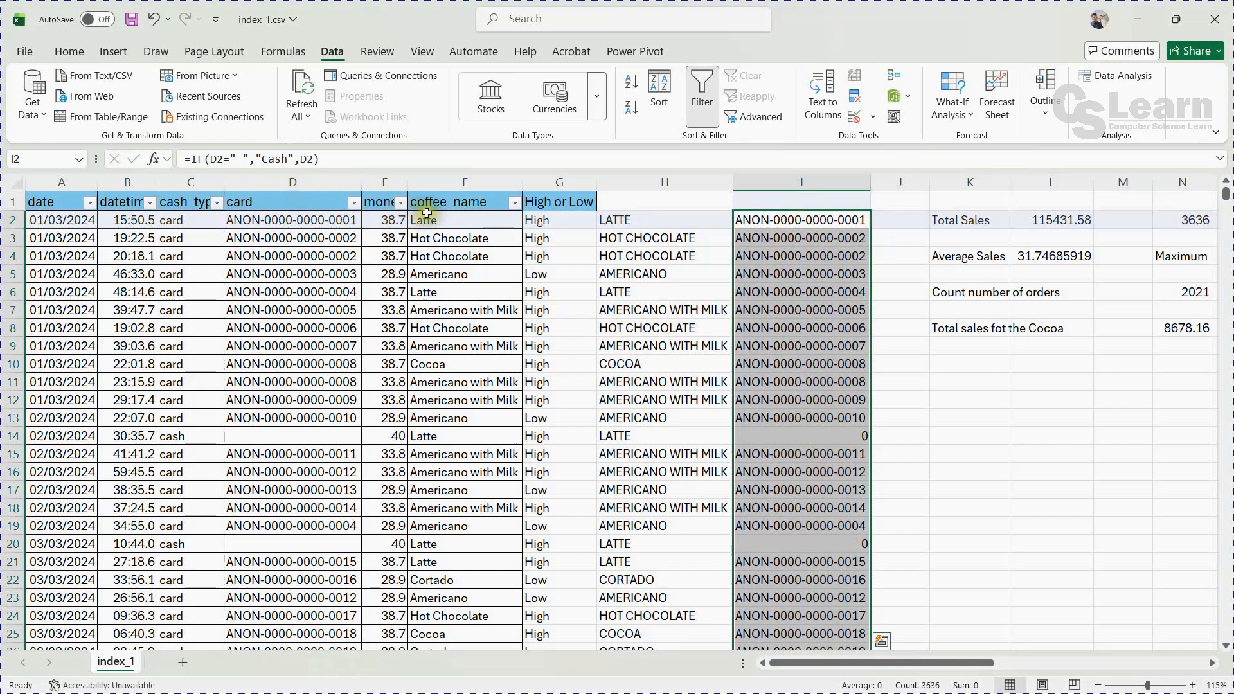
{"action": "left_click", "coordinate": [811, 418]}
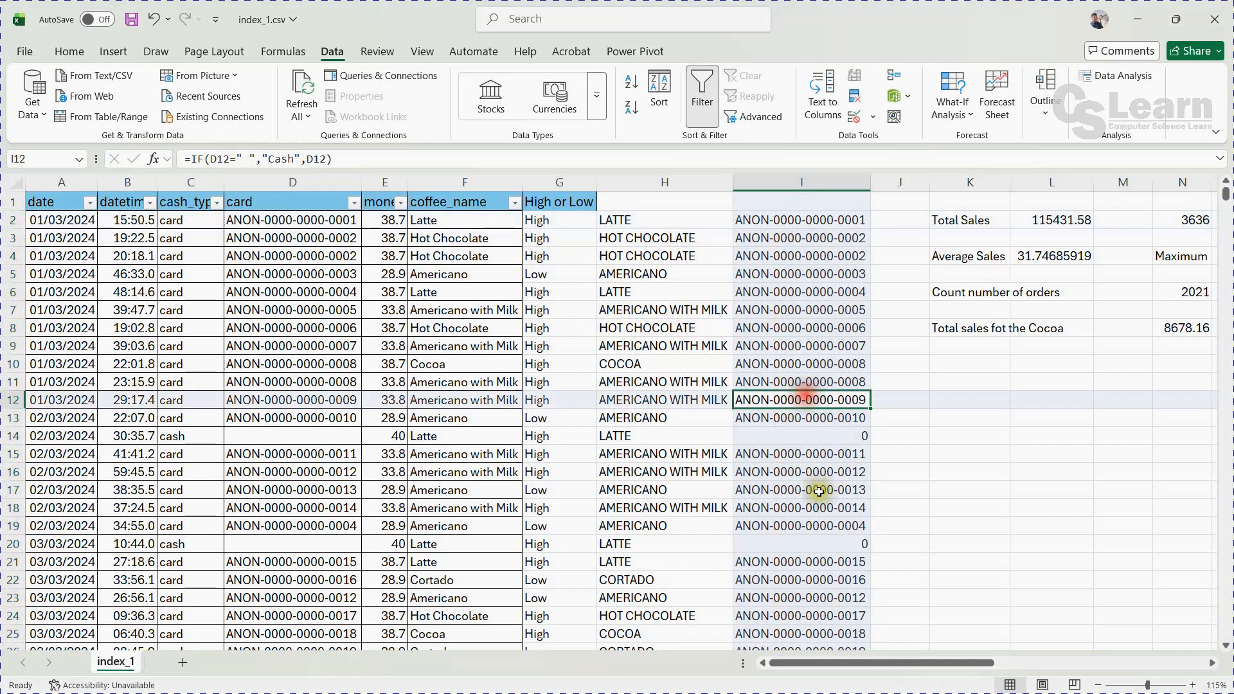
{"action": "left_click", "coordinate": [828, 444]}
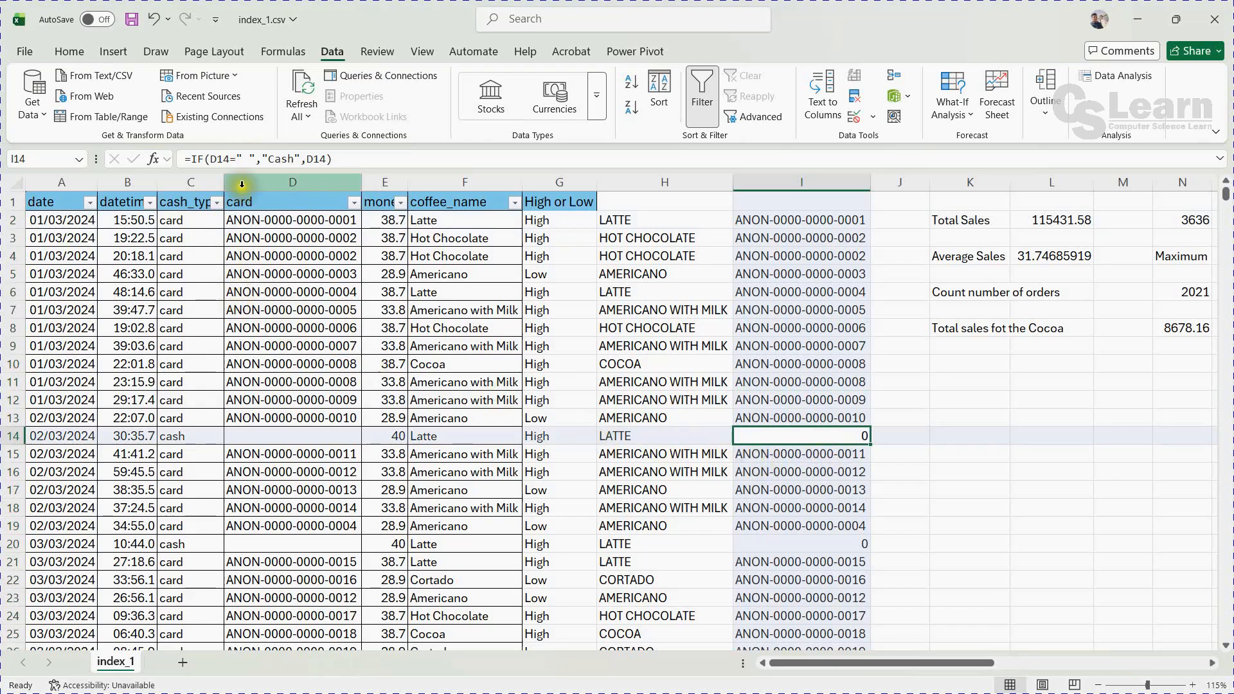
{"action": "left_click", "coordinate": [263, 158]}
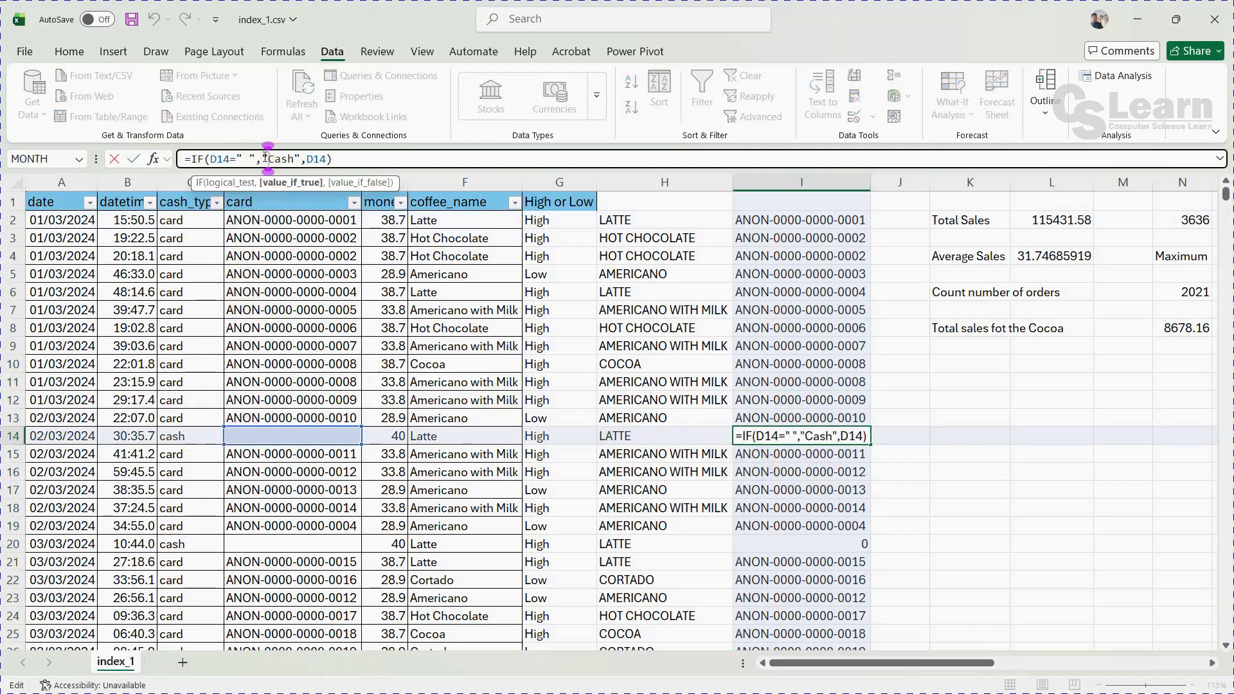
{"action": "key", "text": "BackSpace"}
{"action": "key", "text": "Return"}
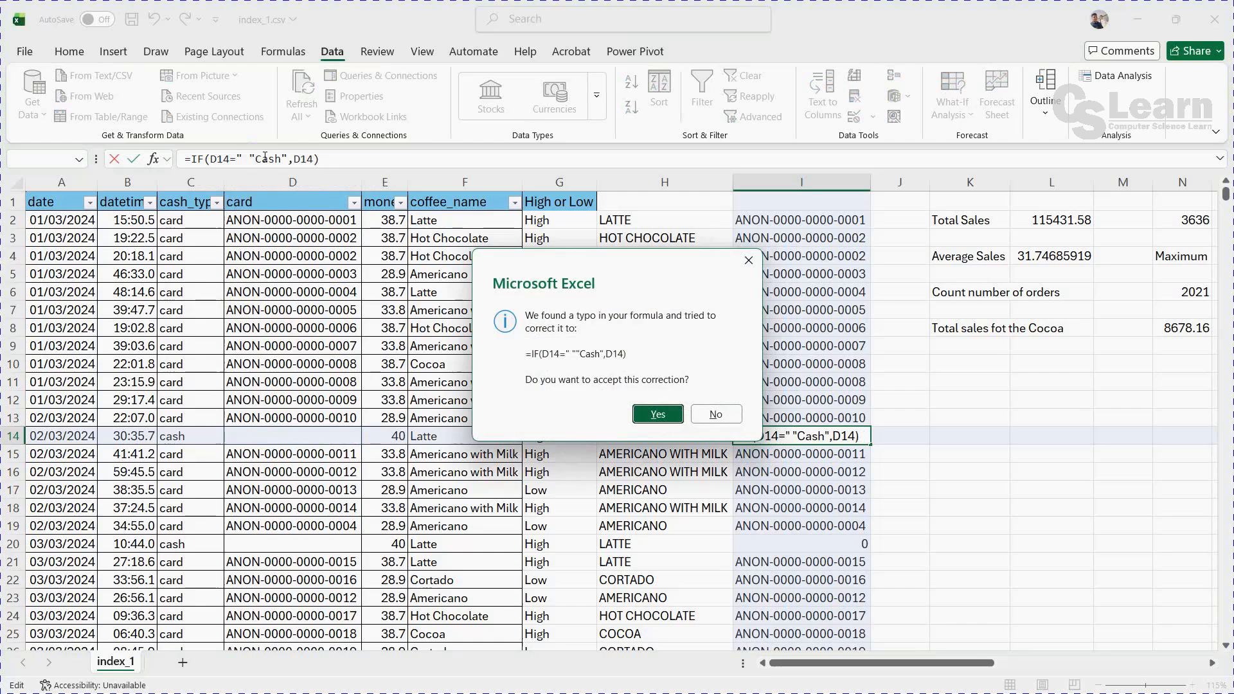
{"action": "left_click", "coordinate": [748, 260]}
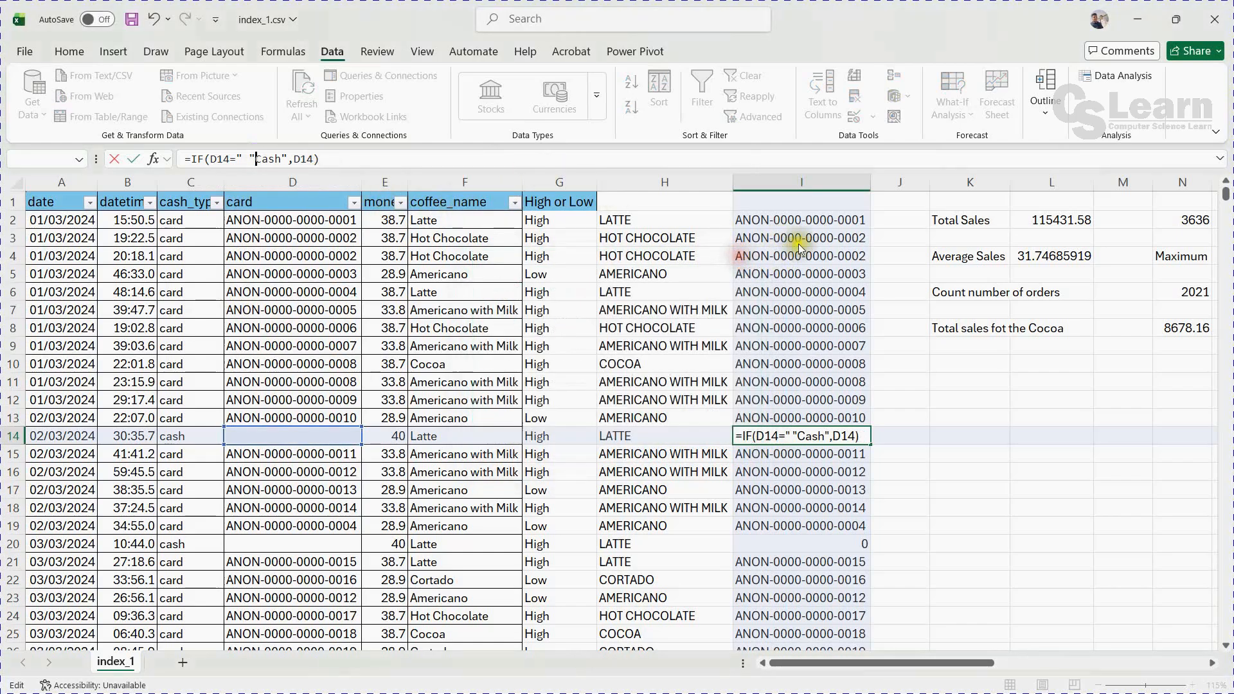
{"action": "left_click", "coordinate": [727, 450]}
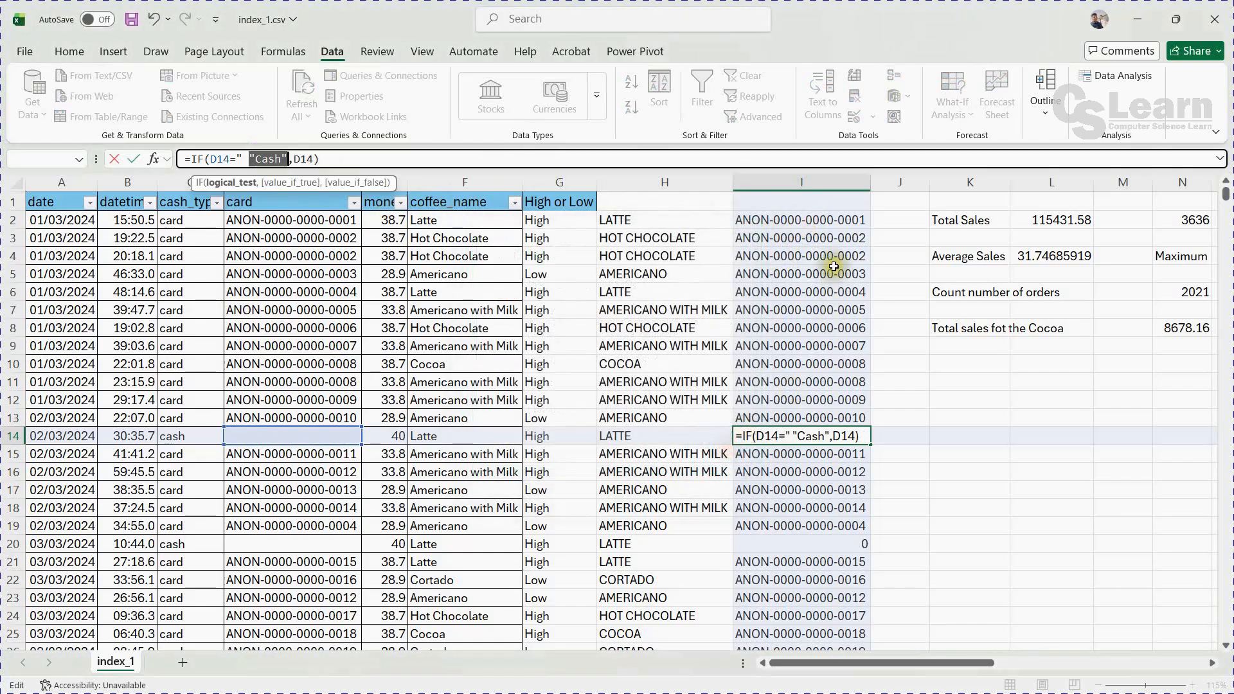
{"action": "key", "text": "Escape"}
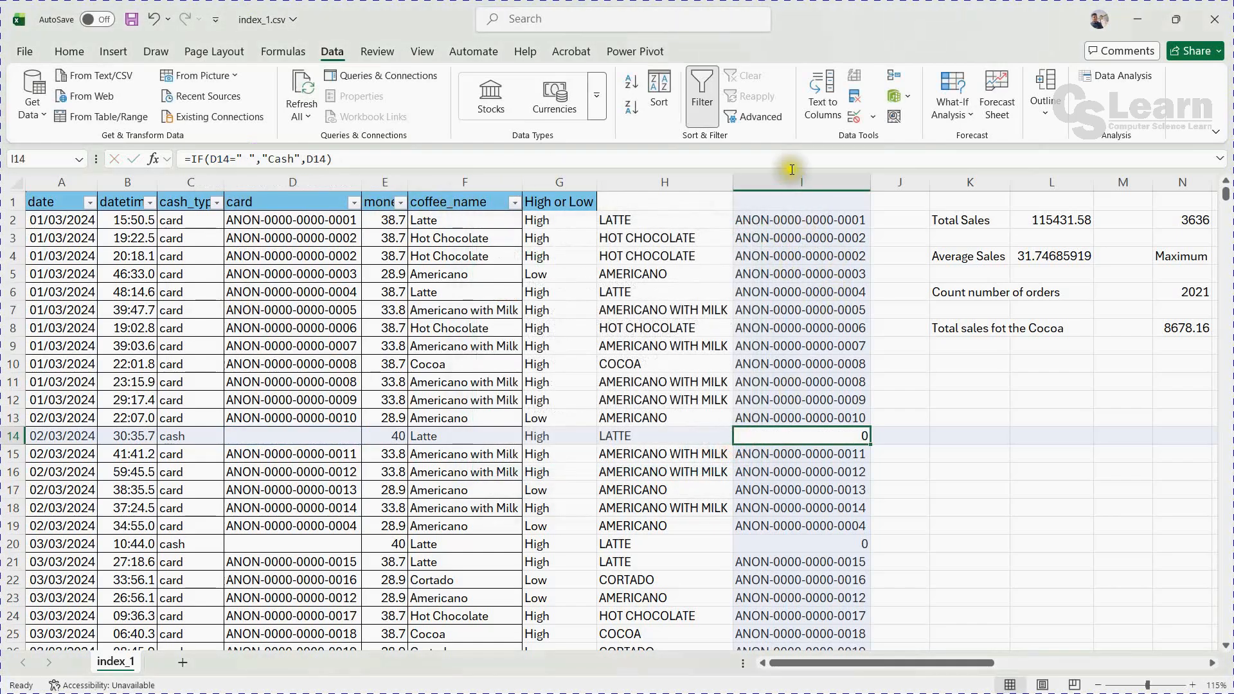
Step: Set the value-if-true text in I2 to "C" and fill the formula down column I for all orders
{"action": "left_click", "coordinate": [779, 221]}
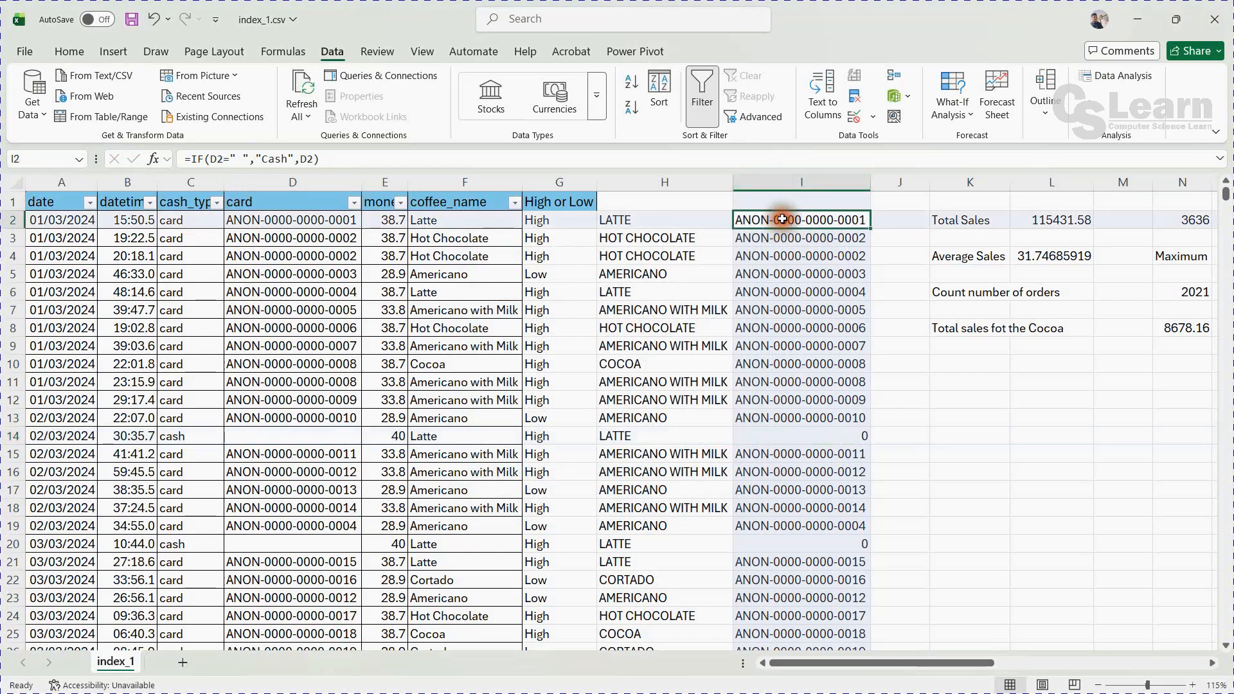
{"action": "left_click", "coordinate": [256, 158]}
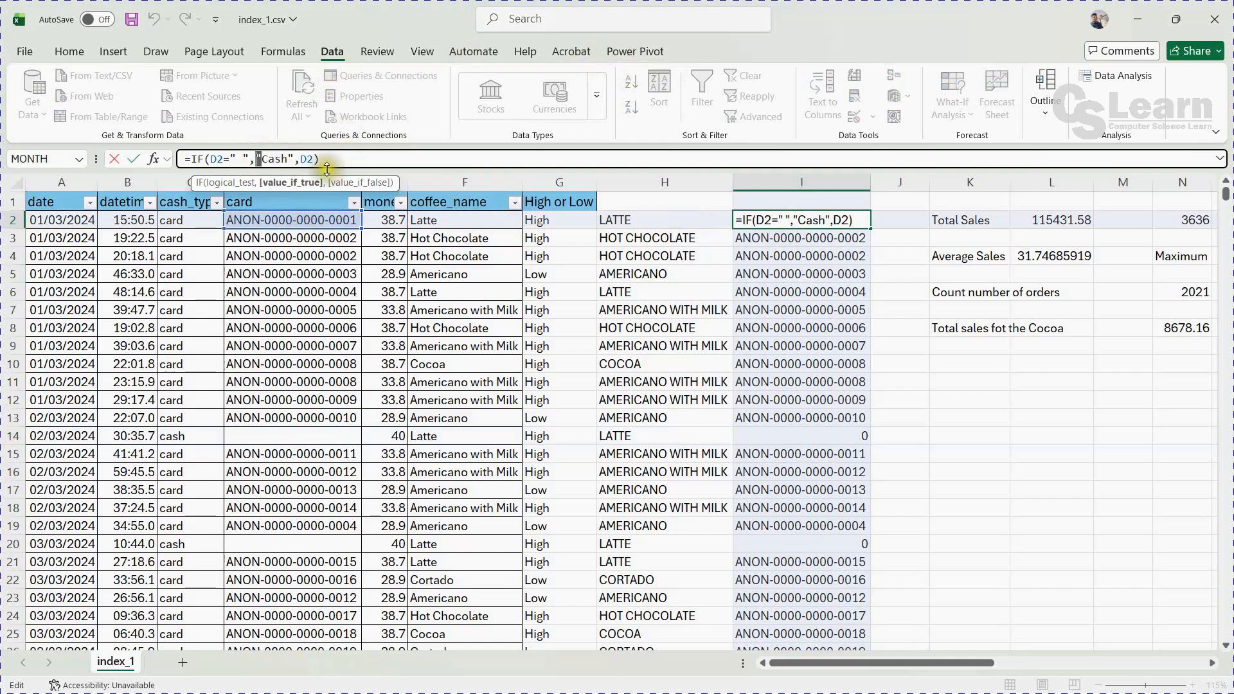
{"action": "left_click_drag", "start_coordinate": [270, 156], "coordinate": [276, 165]}
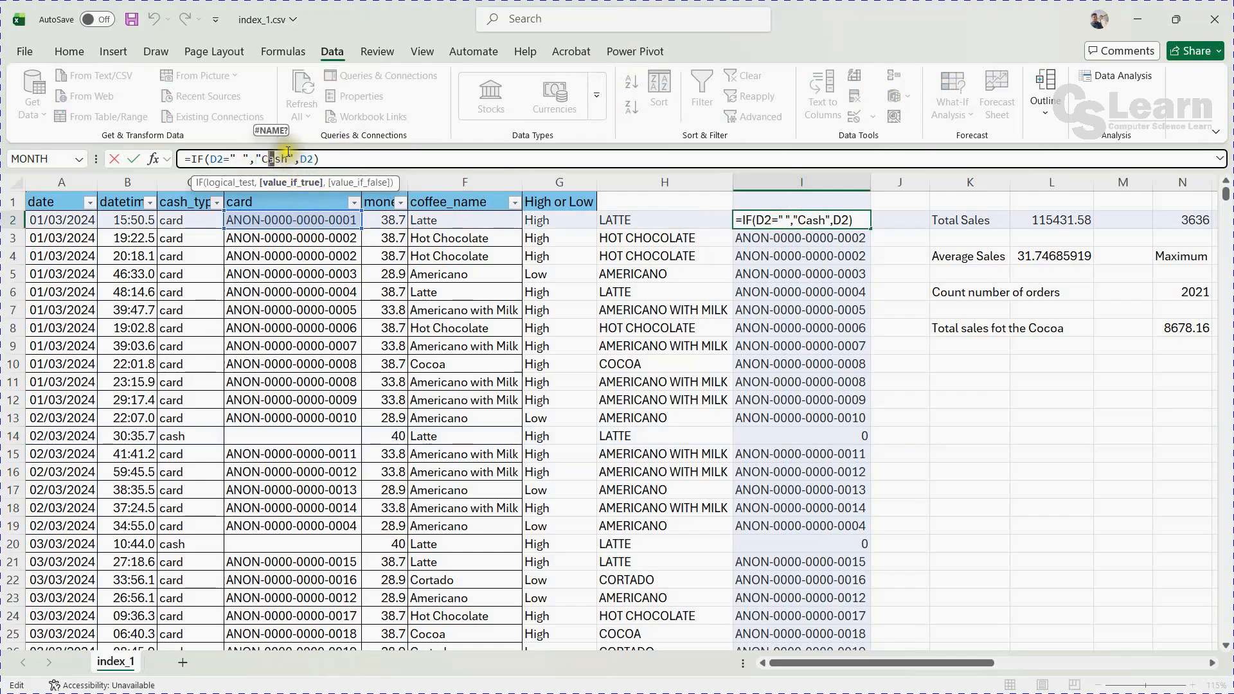
{"action": "left_click", "coordinate": [290, 158]}
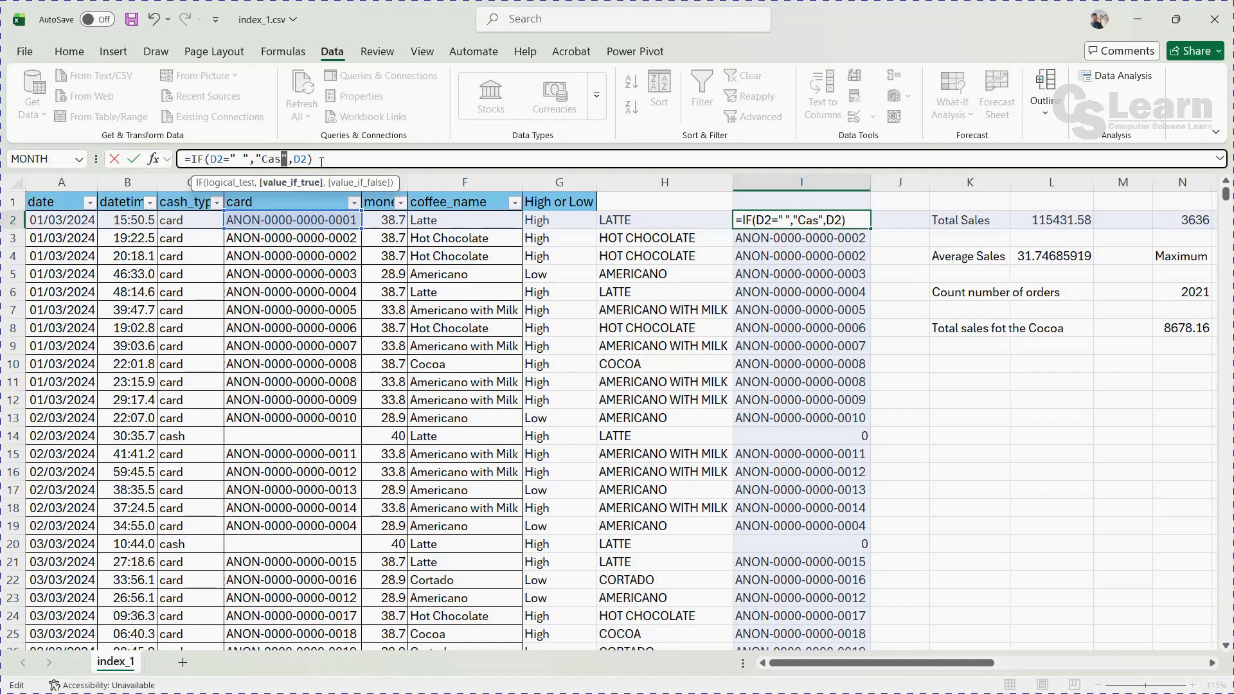
{"action": "left_click", "coordinate": [322, 162]}
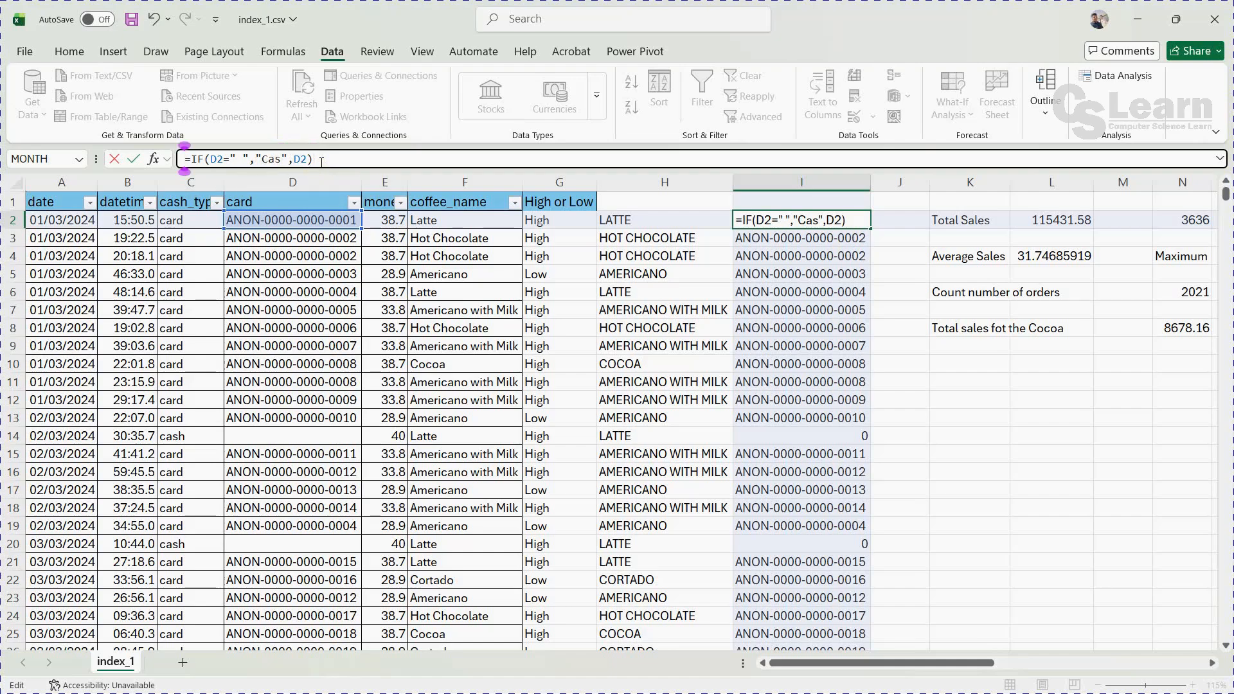
{"action": "left_click", "coordinate": [276, 159]}
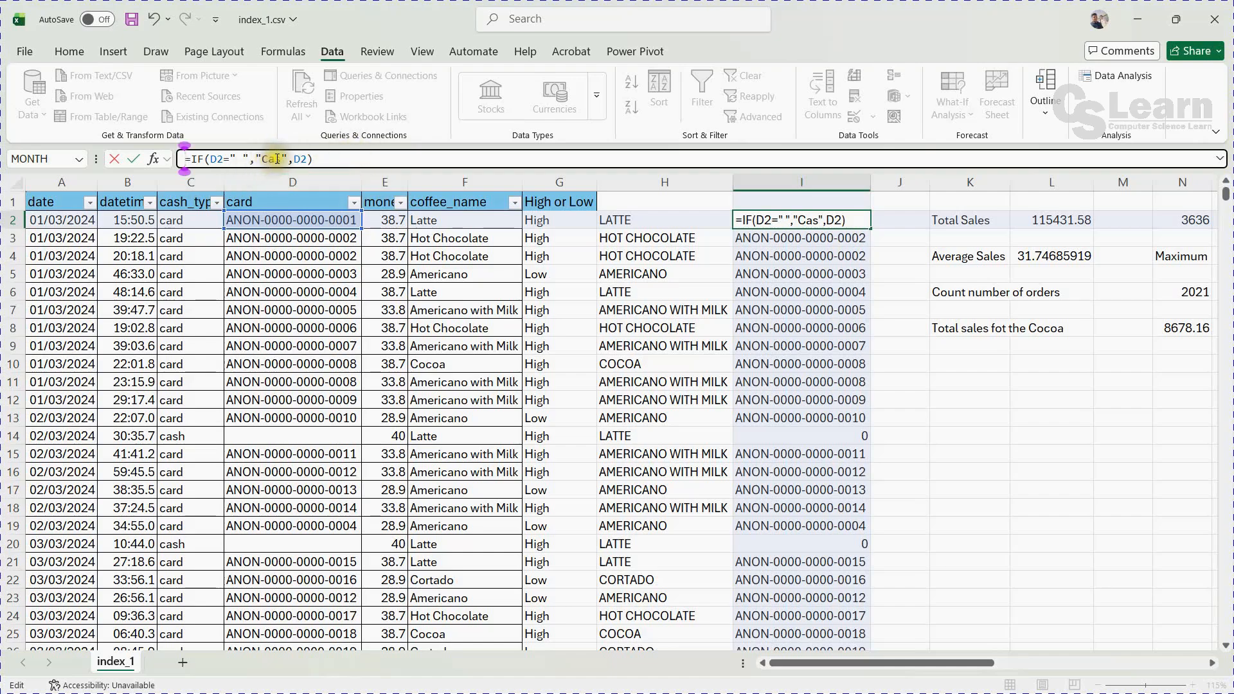
{"action": "key", "text": "BackSpace"}
{"action": "key", "text": "BackSpace"}
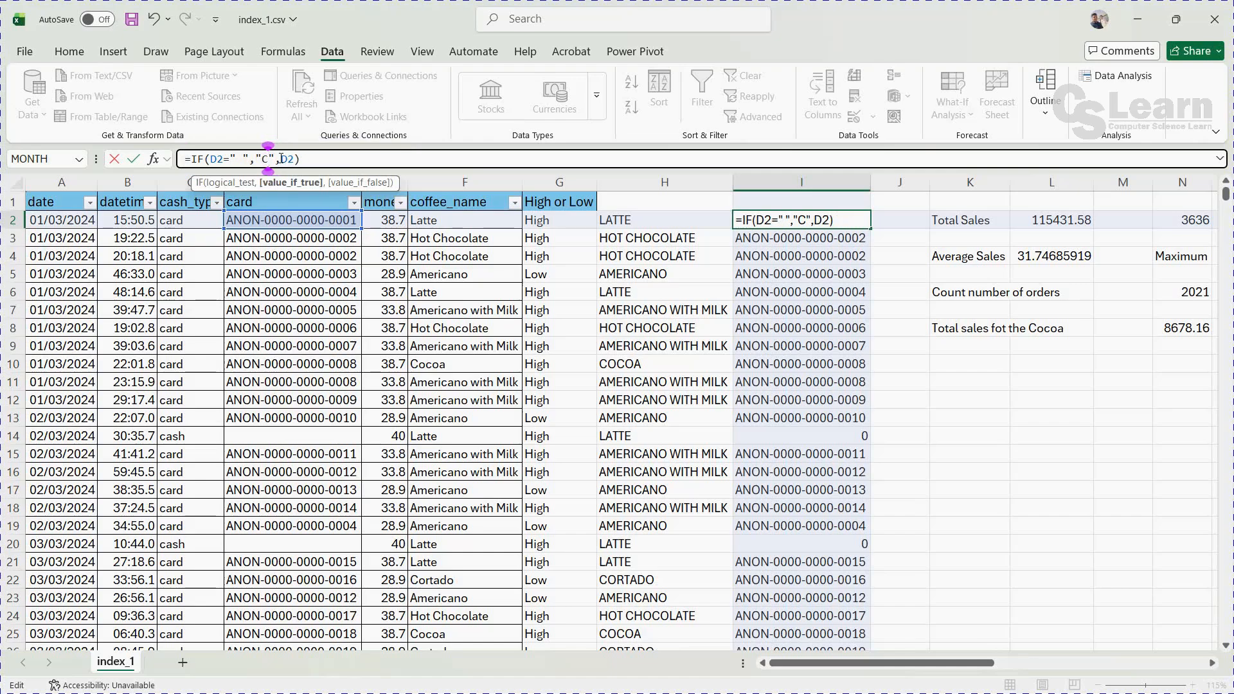
{"action": "key", "text": "Return"}
{"action": "left_click", "coordinate": [797, 219]}
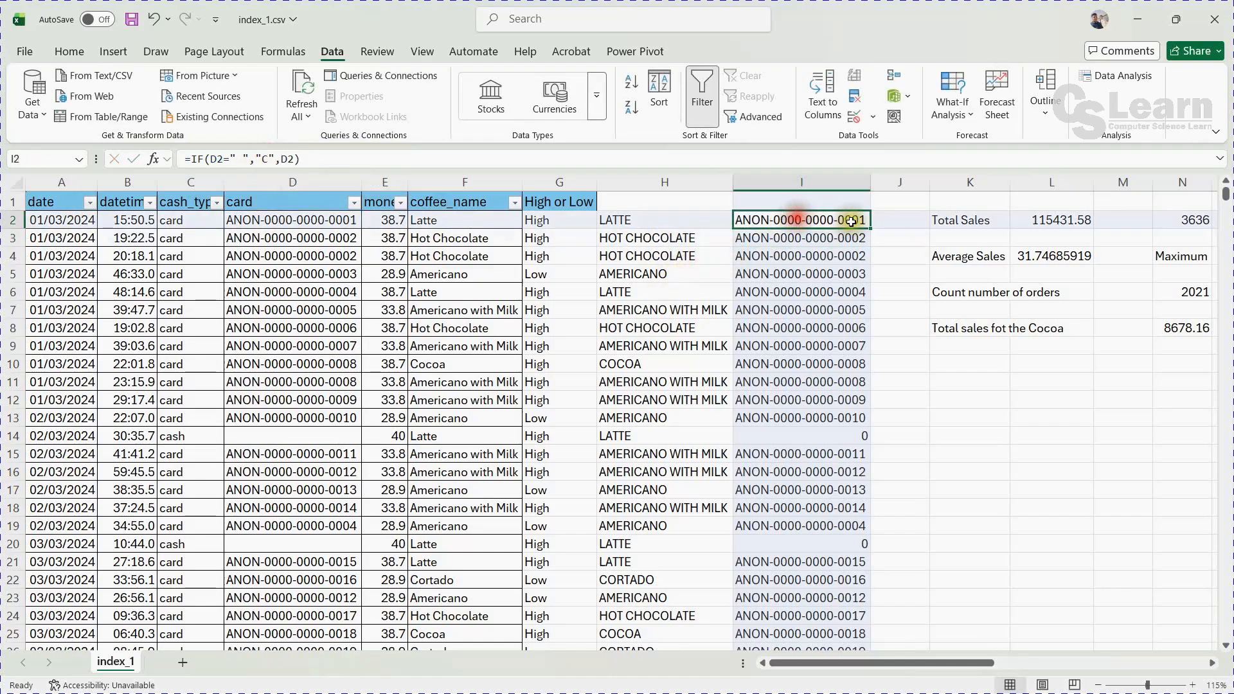
{"action": "double_click", "coordinate": [871, 227]}
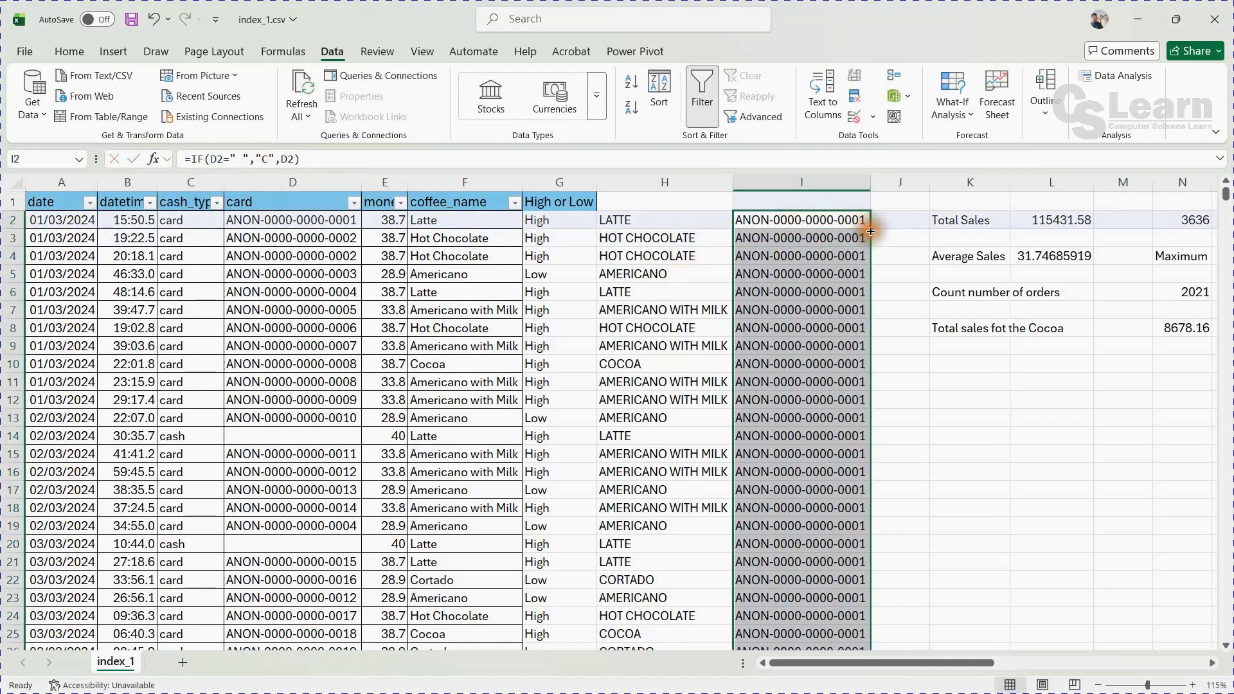
Step: Change the value-if-true text in I2 to "0" and fill =IF(D2=" ","0",D2) down column I for all orders
{"action": "left_click", "coordinate": [263, 158]}
{"action": "key", "text": "BackSpace"}
{"action": "type", "text": "0"}
{"action": "key", "text": "Escape"}
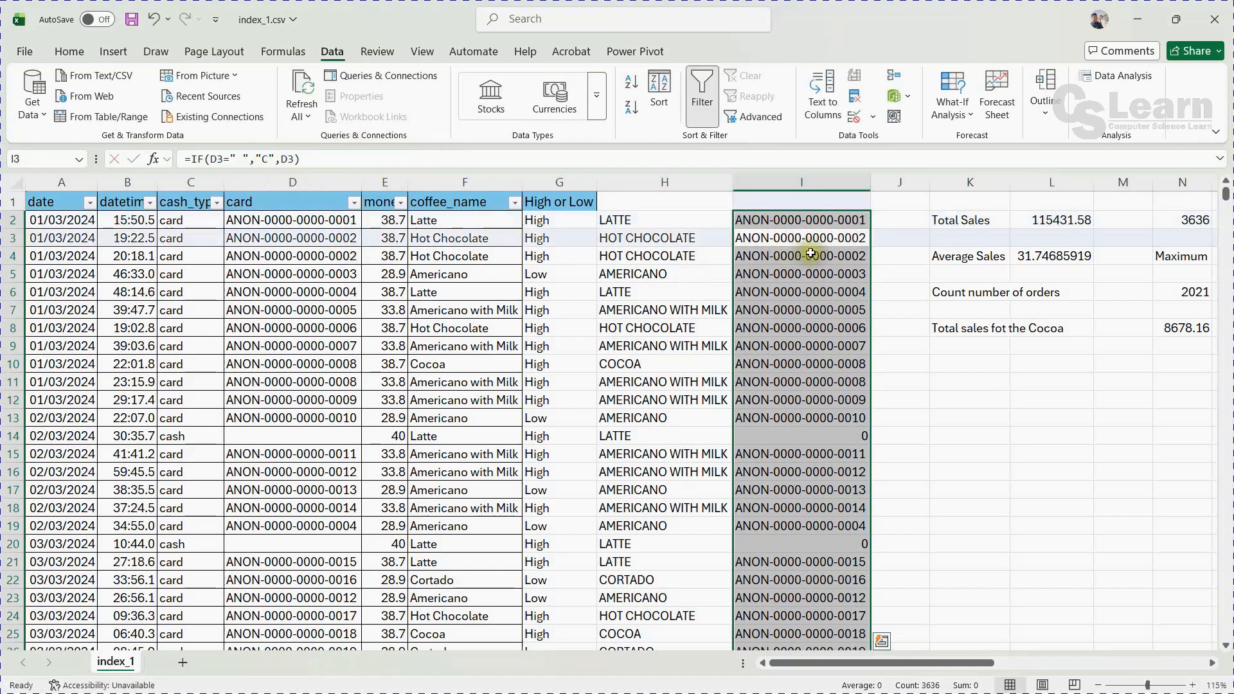
{"action": "left_click", "coordinate": [848, 222]}
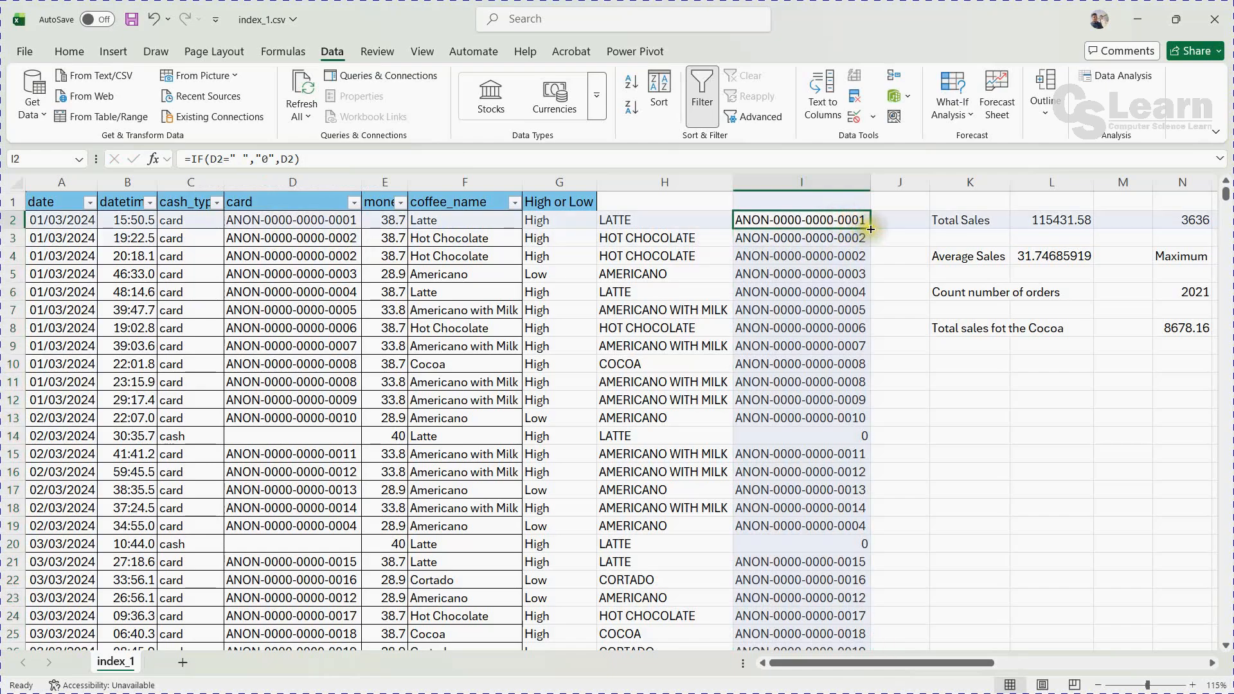
{"action": "double_click", "coordinate": [870, 229]}
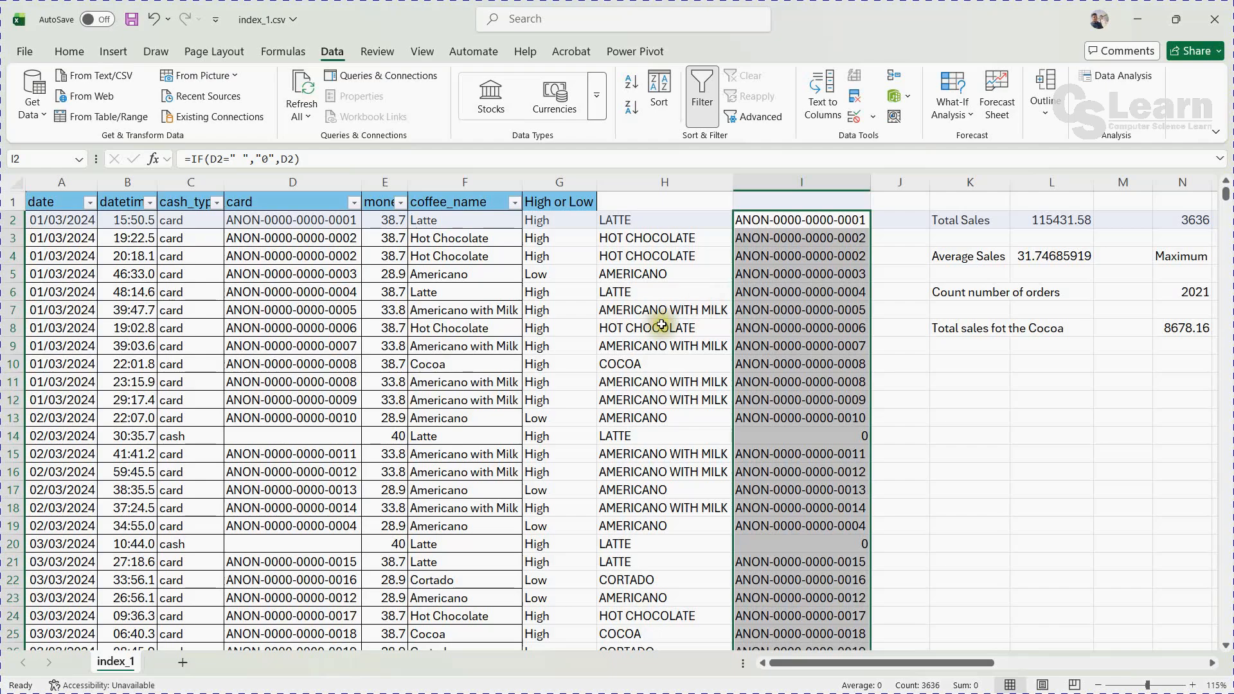
Step: Delete helper columns H and I, which hold the uppercase coffee names and the IF card results
{"action": "left_click", "coordinate": [676, 184]}
{"action": "left_click", "coordinate": [834, 178], "text": "shift"}
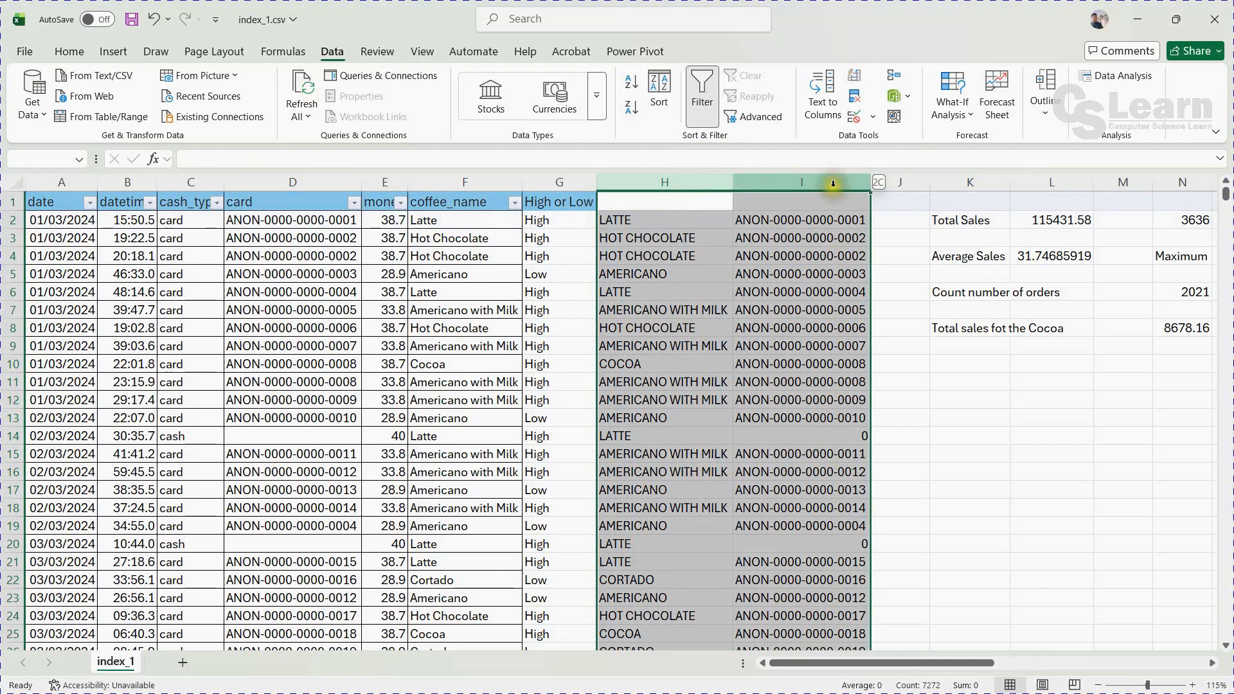
{"action": "right_click", "coordinate": [833, 184]}
{"action": "left_click", "coordinate": [884, 371]}
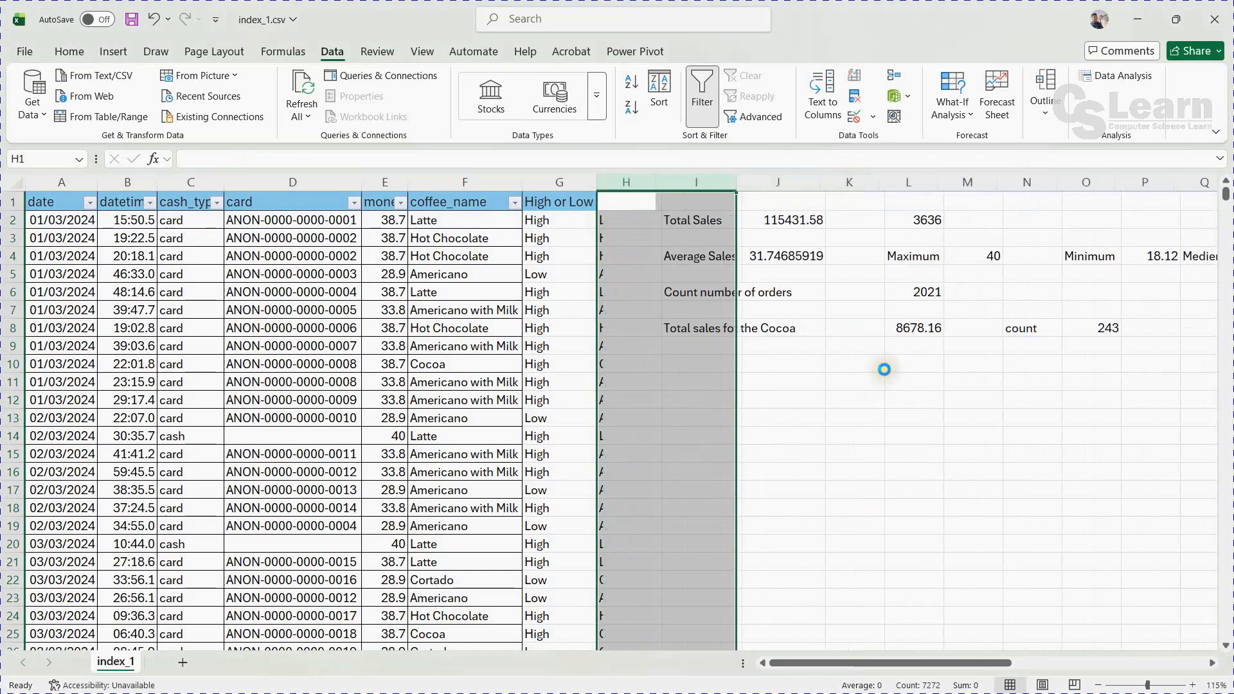
Step: Rename the "High or Low" header in G1 to "Rank" and clear all High/Low formulas below it
{"action": "left_click", "coordinate": [560, 208]}
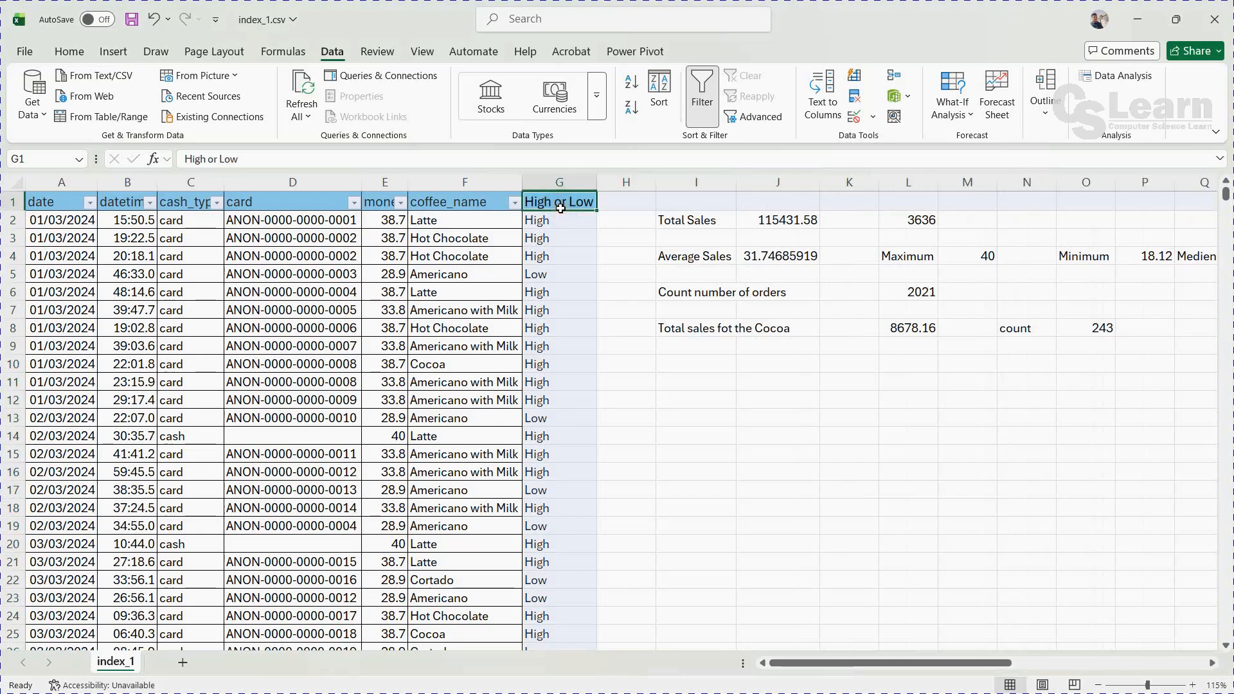
{"action": "type", "text": "Rank"}
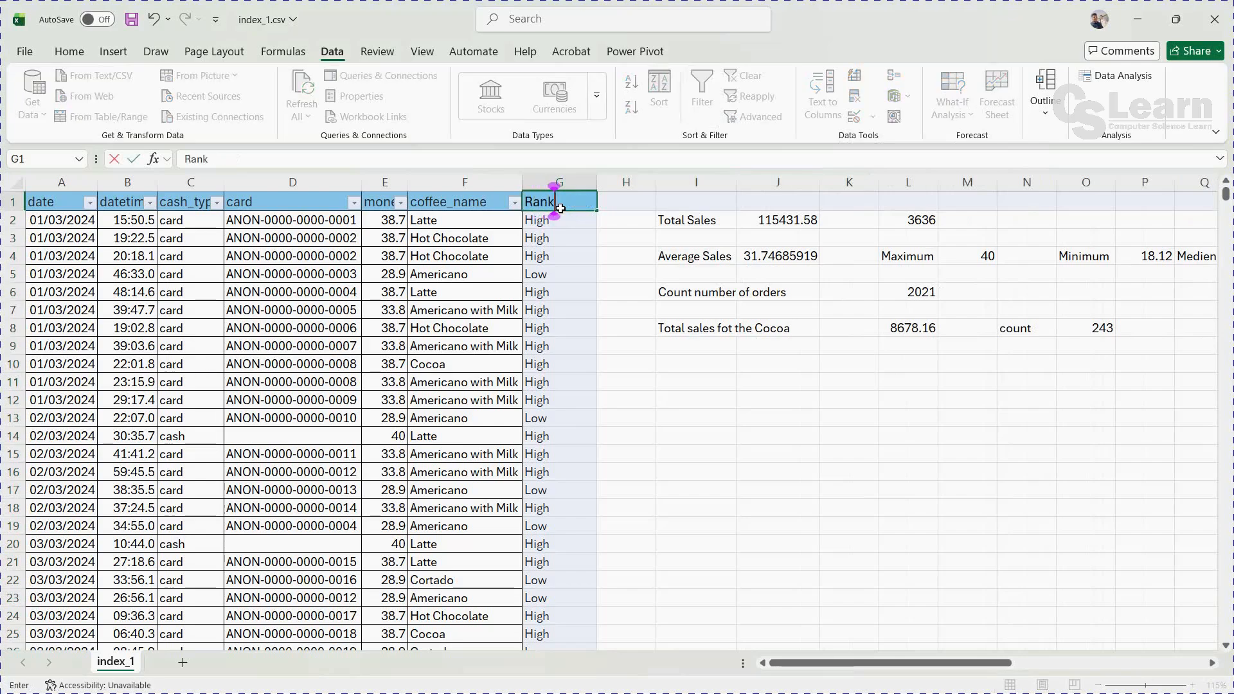
{"action": "key", "text": "Return"}
{"action": "key", "text": "ctrl+shift+Down"}
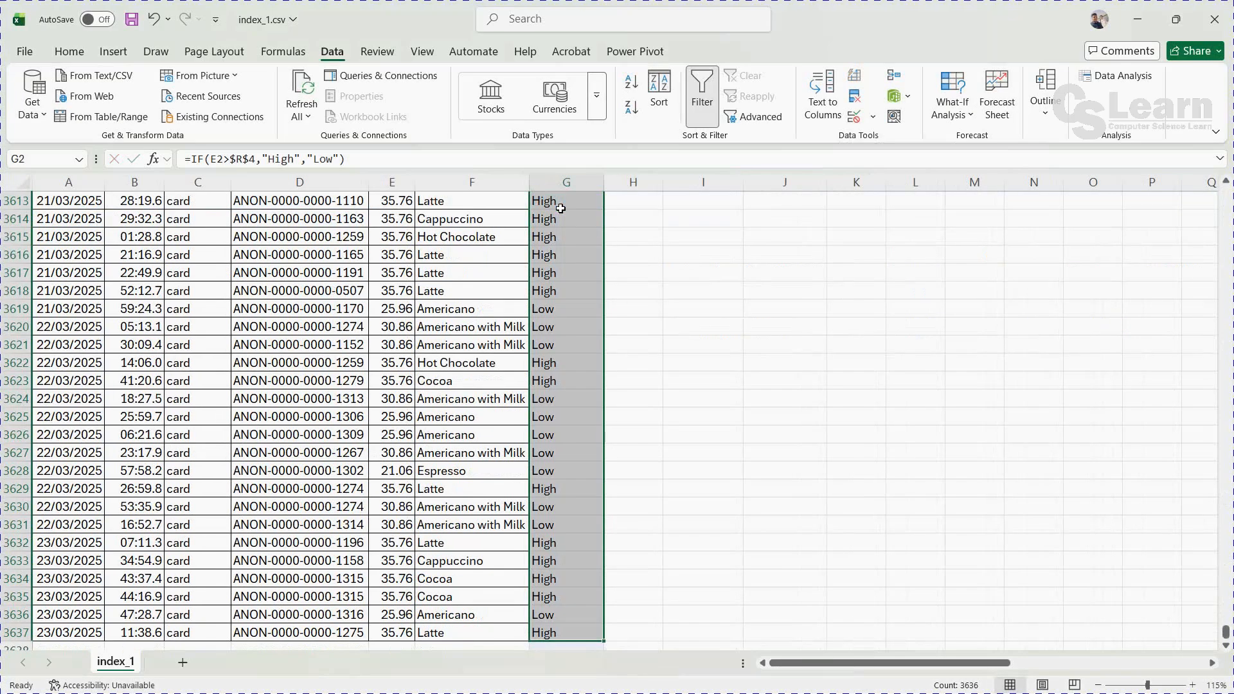
{"action": "key", "text": "Delete"}
{"action": "key", "text": "Up"}
{"action": "key", "text": "Return"}
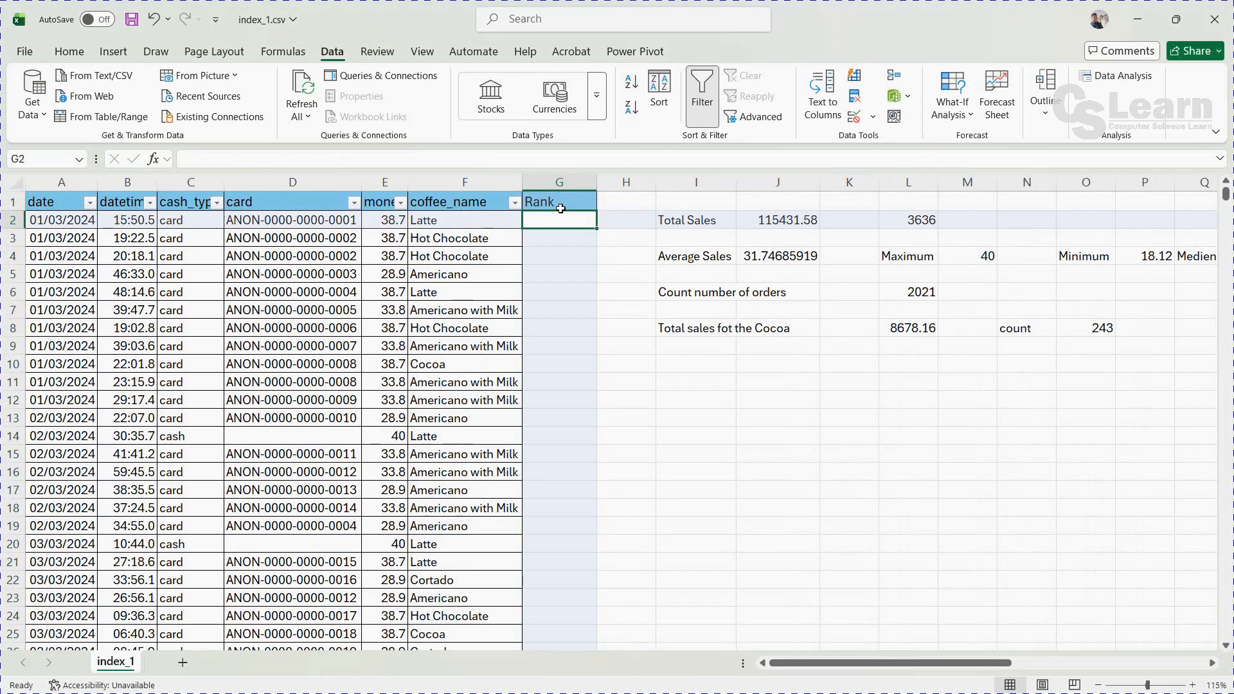
Step: Enter =RANK(E2,E:E) in G2 to rank the first order's amount against the whole money column
{"action": "key", "text": "Left"}
{"action": "key", "text": "Left"}
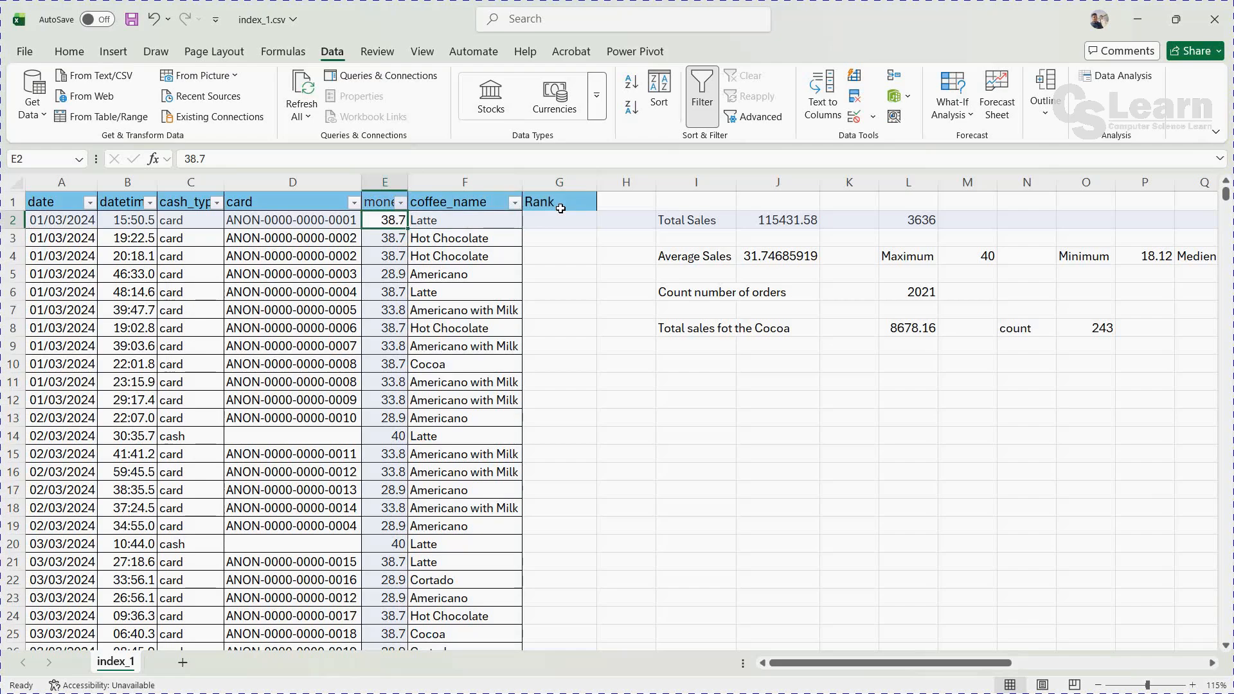
{"action": "key", "text": "Right"}
{"action": "key", "text": "Right"}
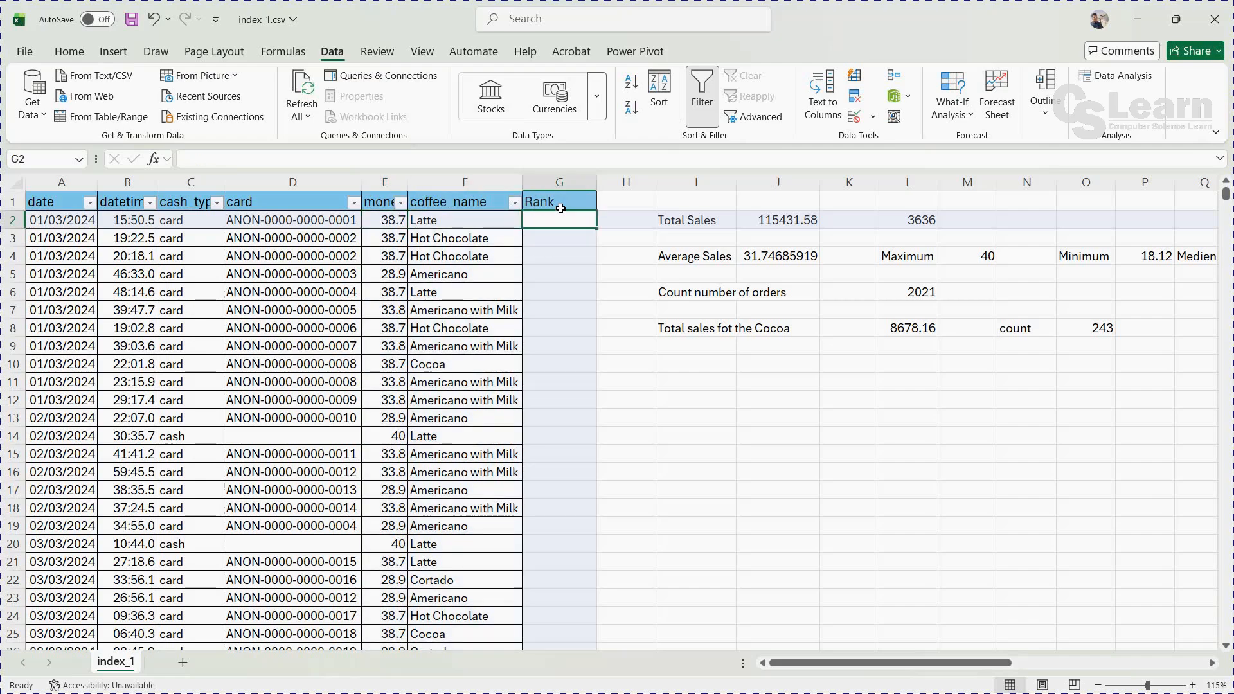
{"action": "type", "text": "=r"}
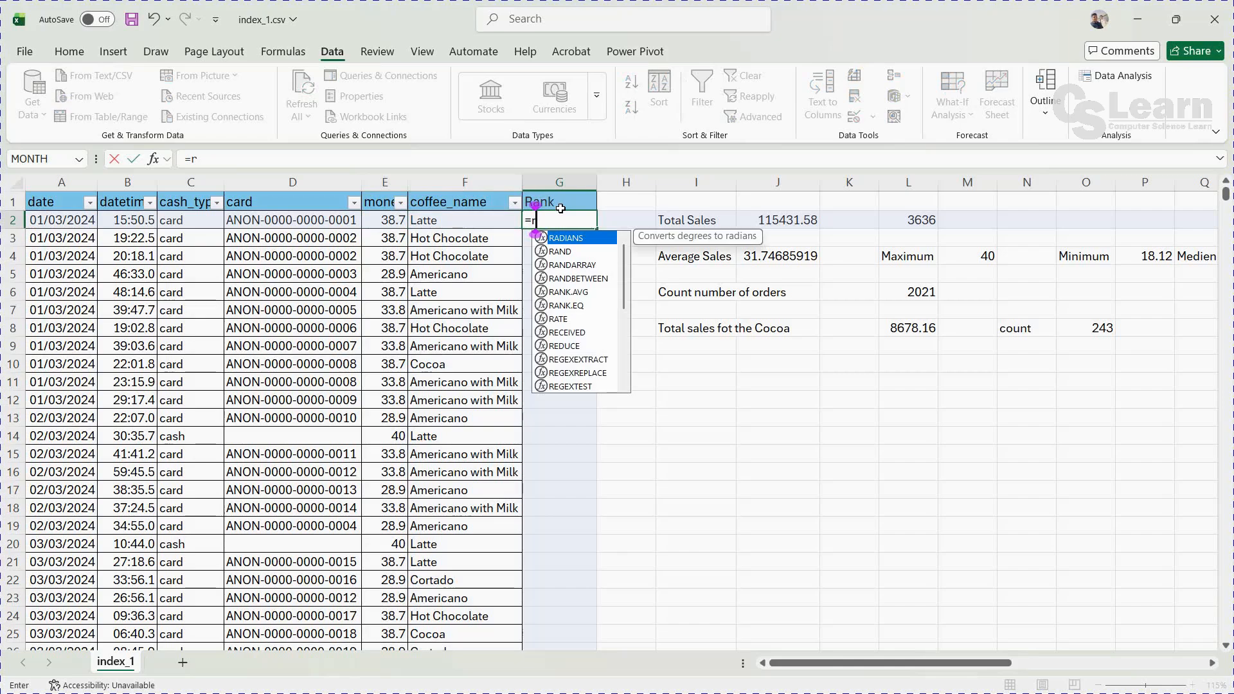
{"action": "type", "text": "ank"}
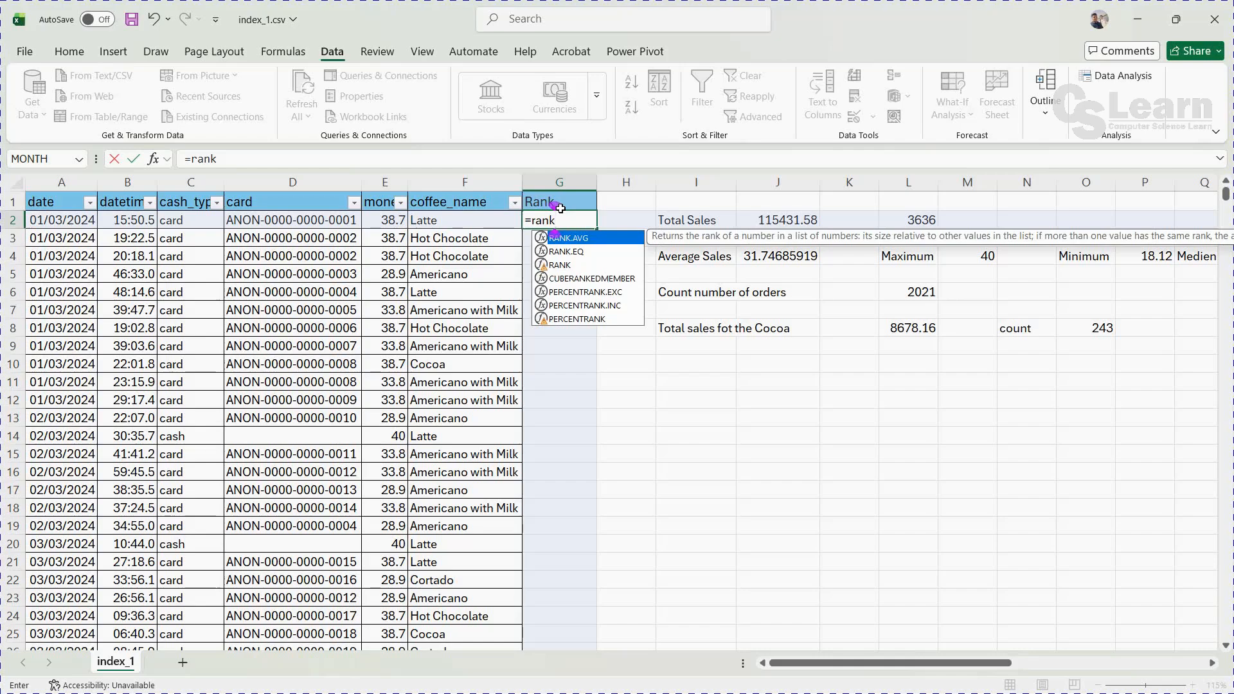
{"action": "type", "text": "("}
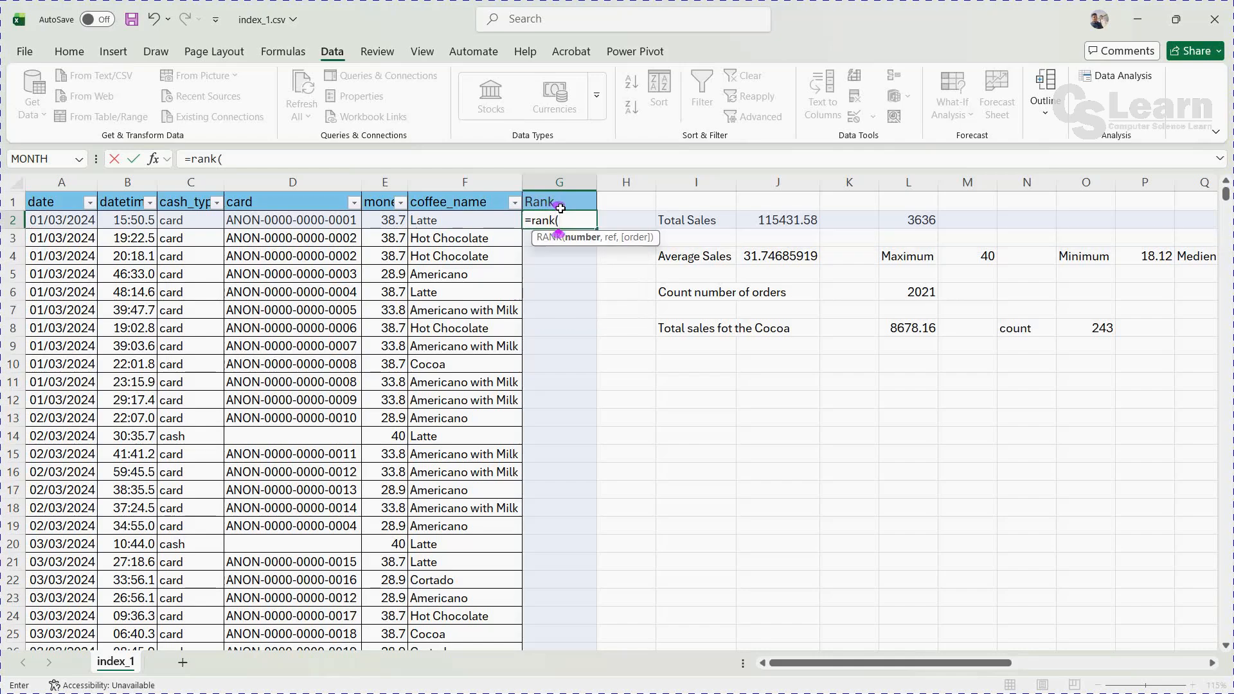
{"action": "left_click", "coordinate": [400, 221]}
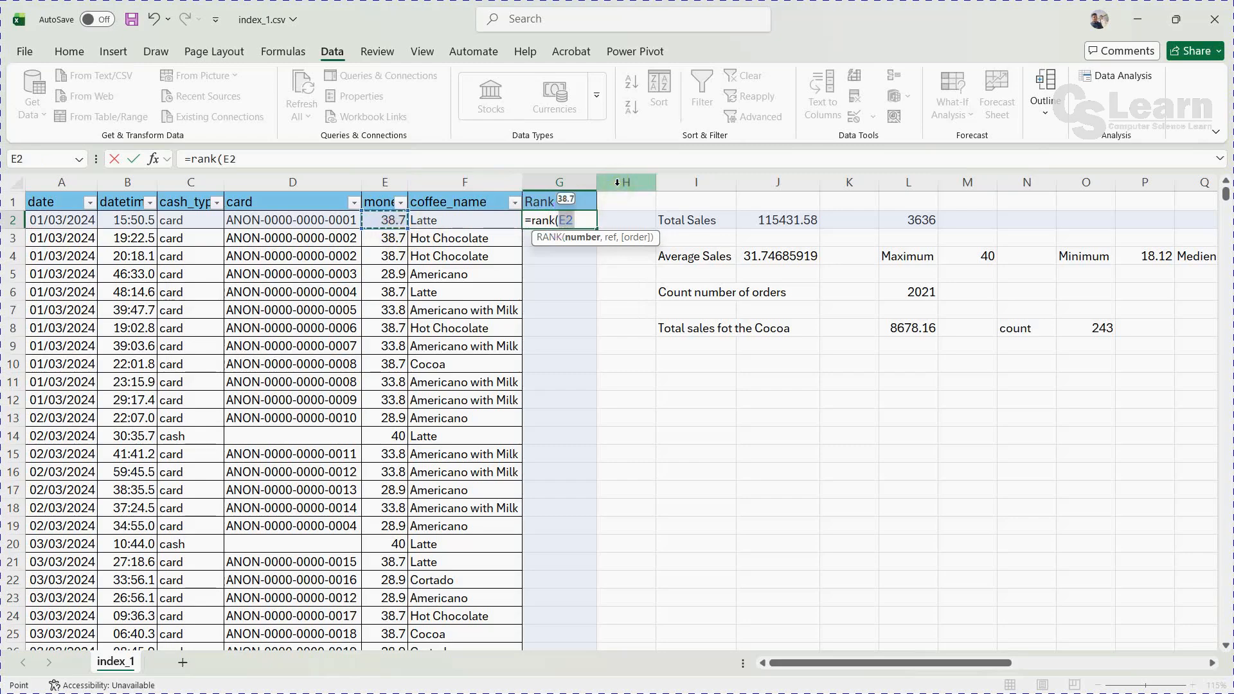
{"action": "type", "text": ","}
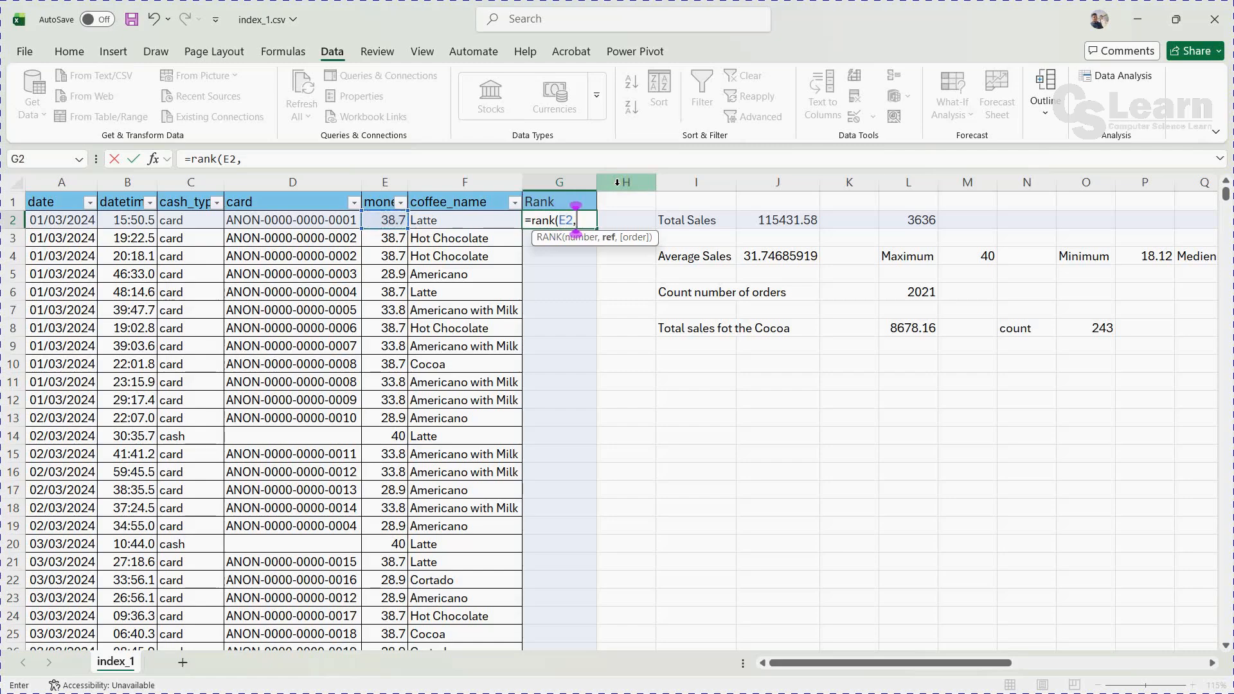
{"action": "left_click", "coordinate": [379, 181]}
{"action": "key", "text": "Return"}
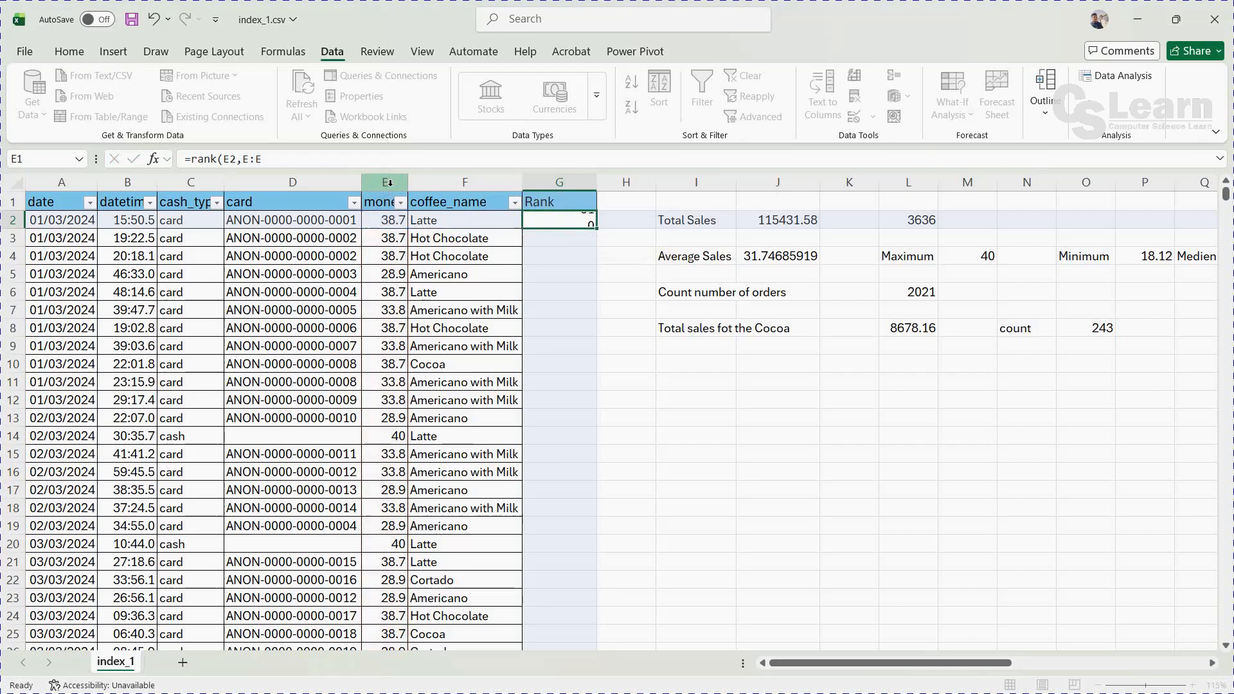
Step: Fill the RANK formula from G2 down column G for all orders and review the ranks down the sheet
{"action": "left_click", "coordinate": [564, 221]}
{"action": "double_click", "coordinate": [597, 229]}
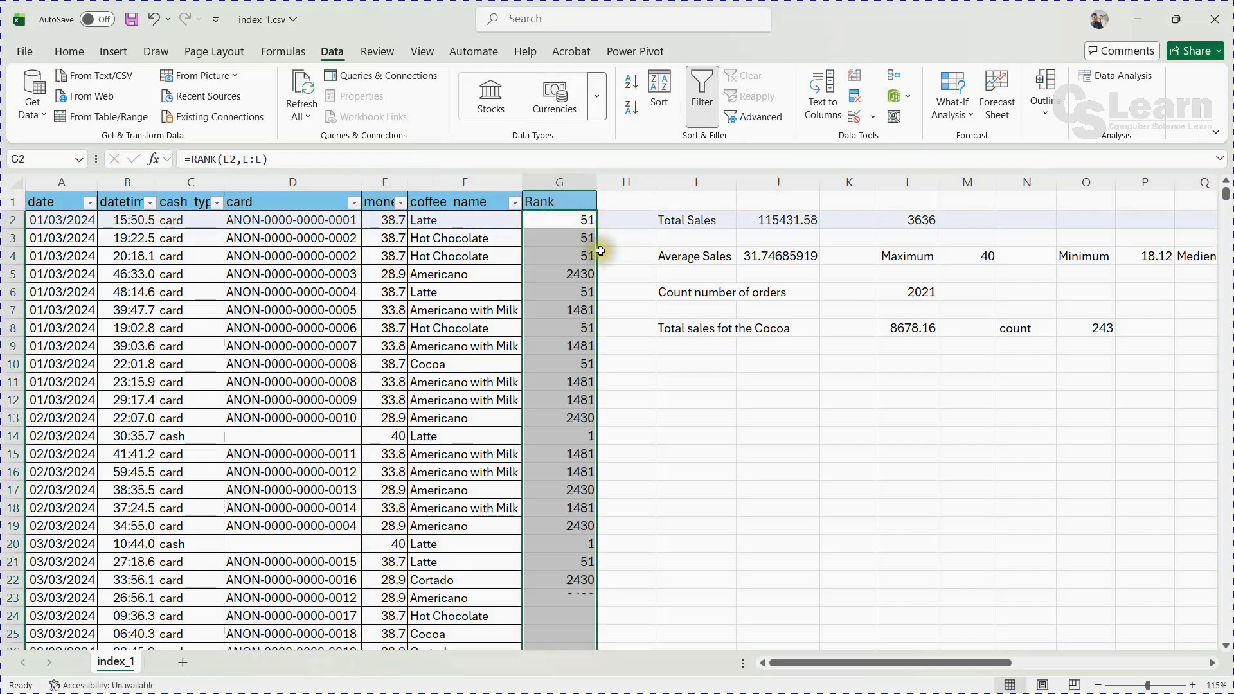
{"action": "scroll", "coordinate": [617, 334], "scroll_direction": "down", "scroll_amount": 1}
{"action": "scroll", "coordinate": [617, 334], "scroll_direction": "down", "scroll_amount": 20}
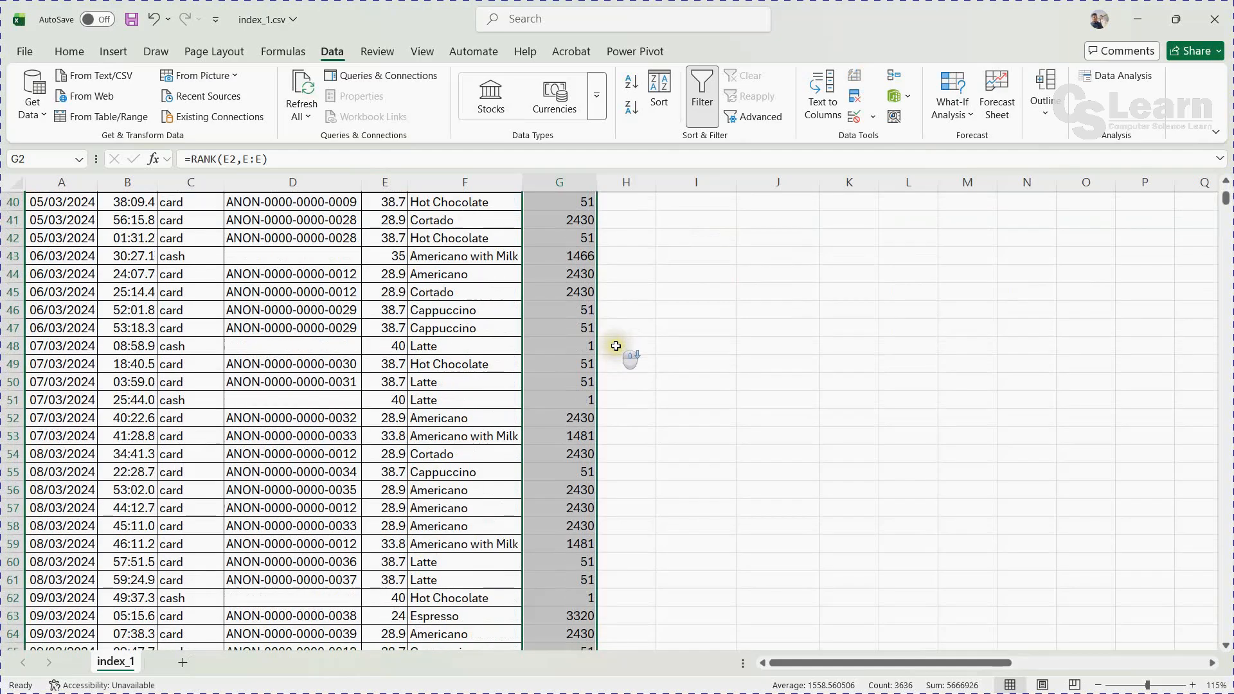
{"action": "scroll", "coordinate": [616, 353], "scroll_direction": "down", "scroll_amount": 20}
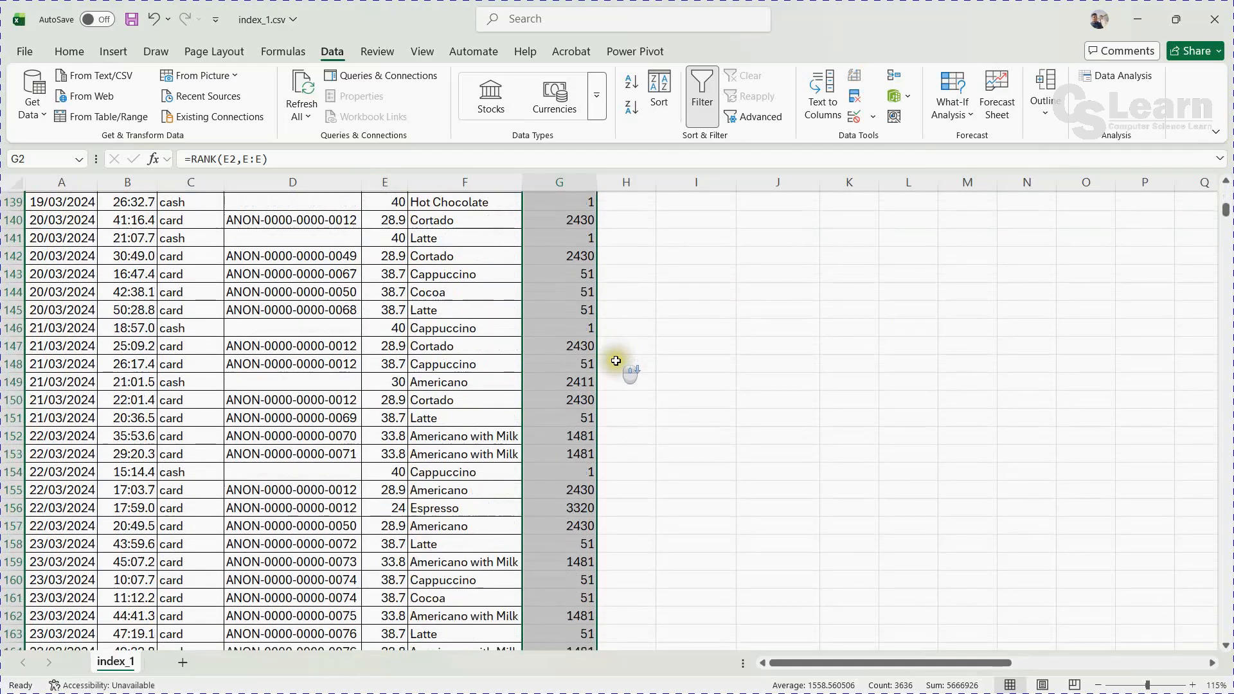
Step: Enter =LARGE(E:E,1) in I11 to return the highest value in the money column
{"action": "scroll", "coordinate": [616, 366], "scroll_direction": "up", "scroll_amount": 16}
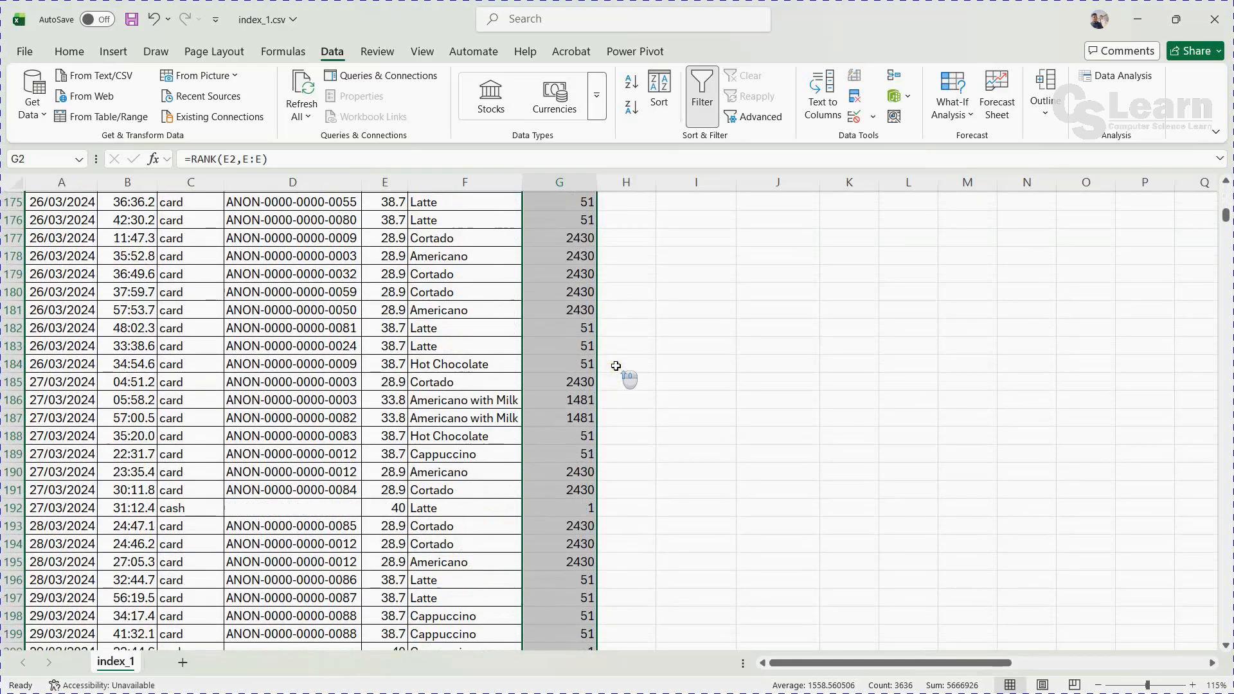
{"action": "scroll", "coordinate": [616, 365], "scroll_direction": "up", "scroll_amount": 20}
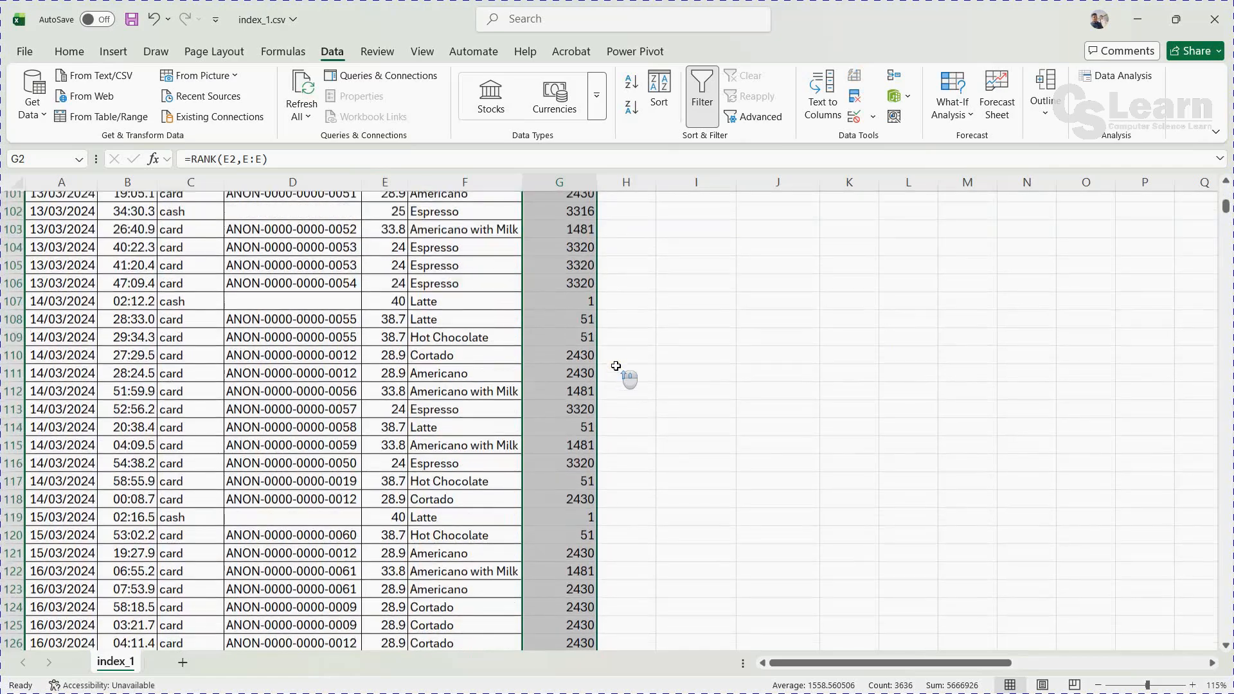
{"action": "scroll", "coordinate": [611, 372], "scroll_direction": "up", "scroll_amount": 14}
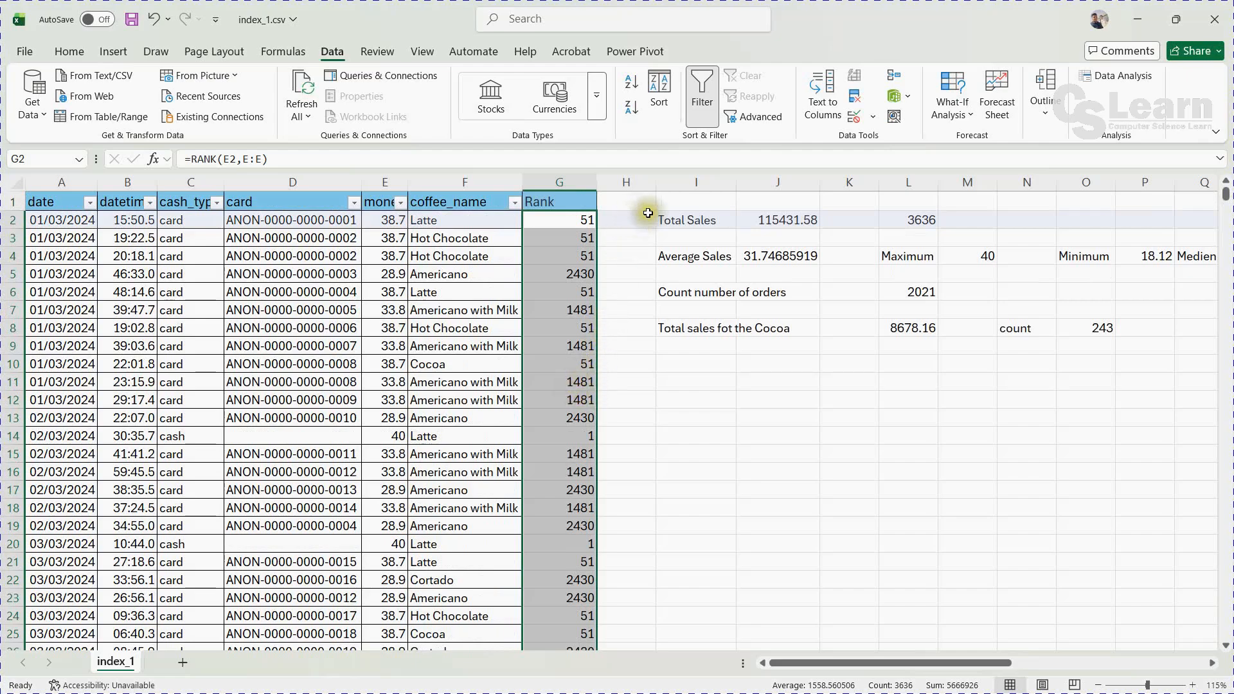
{"action": "left_click", "coordinate": [728, 375]}
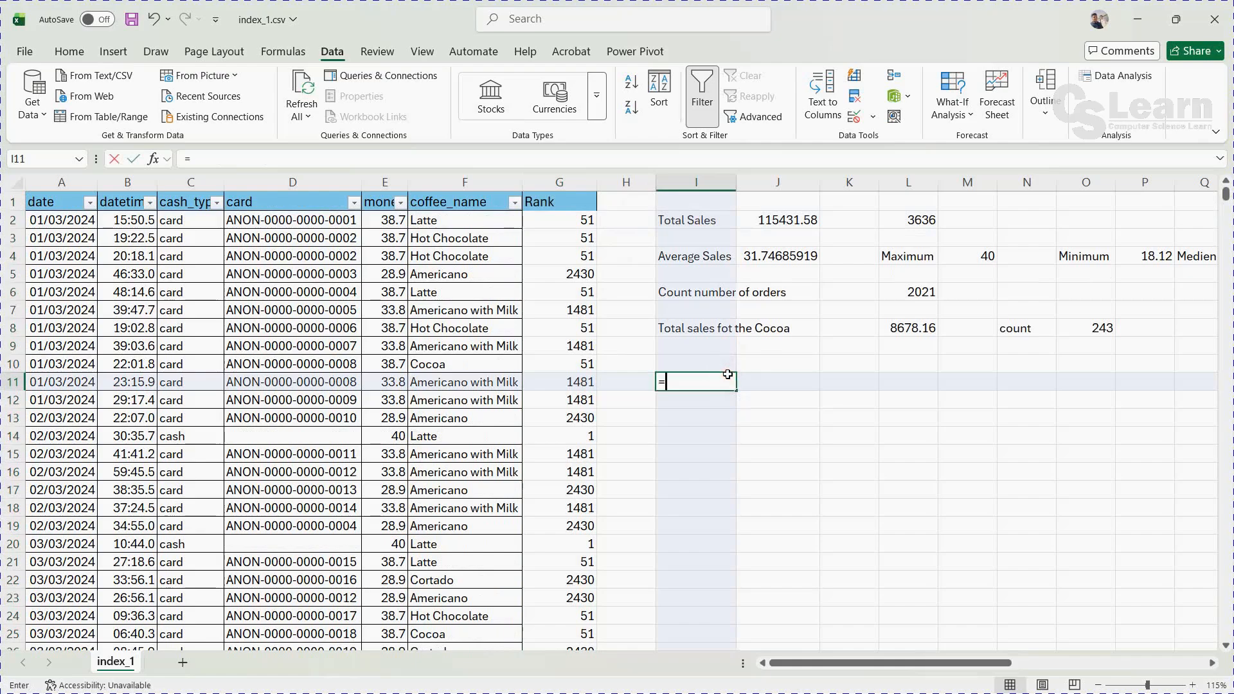
{"action": "type", "text": "=large"}
{"action": "key", "text": "Tab"}
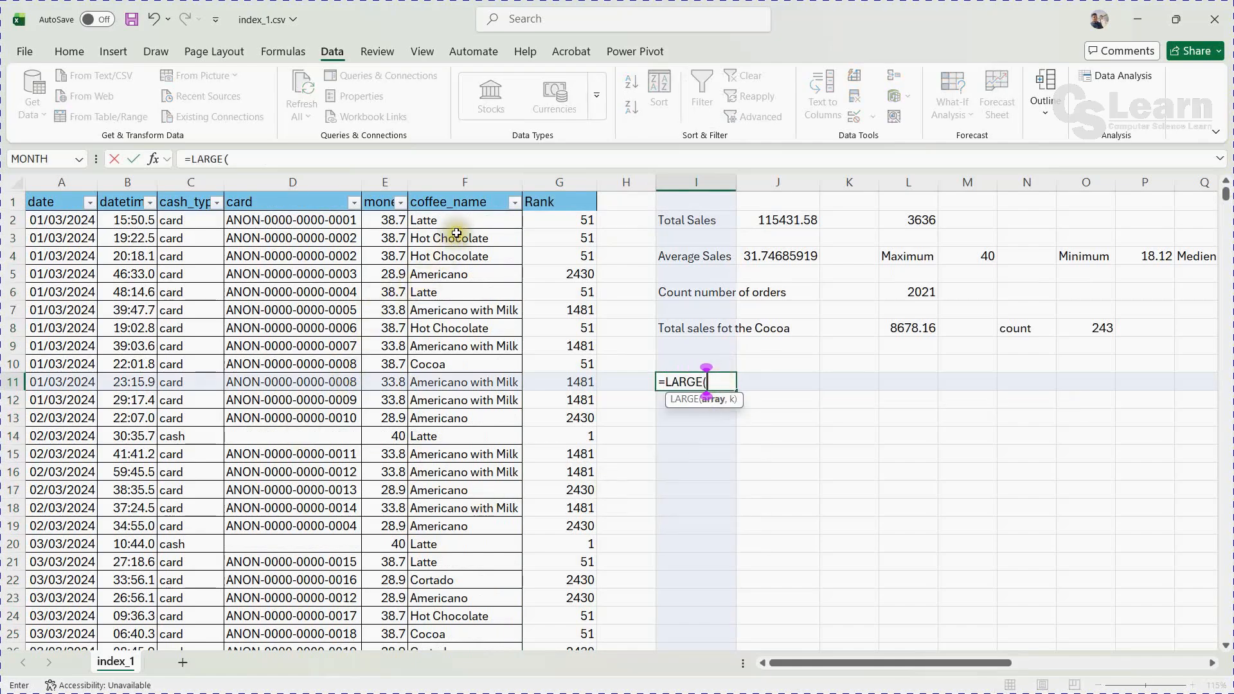
{"action": "left_click", "coordinate": [385, 184]}
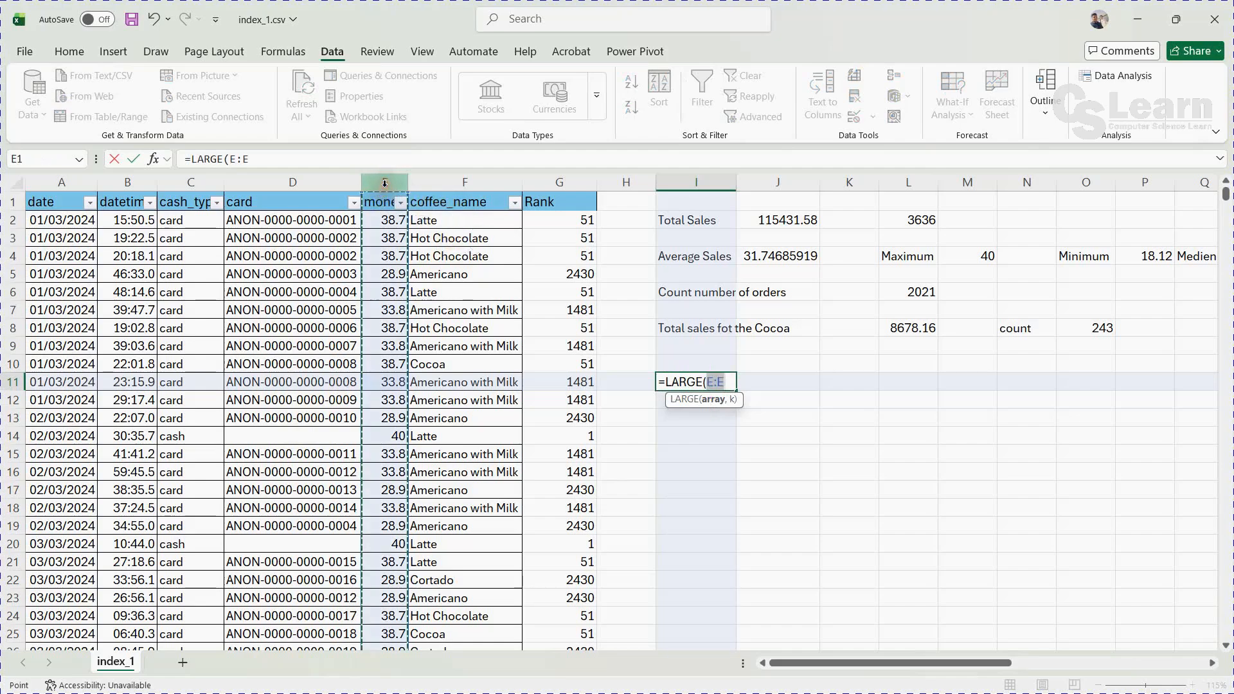
{"action": "type", "text": ","}
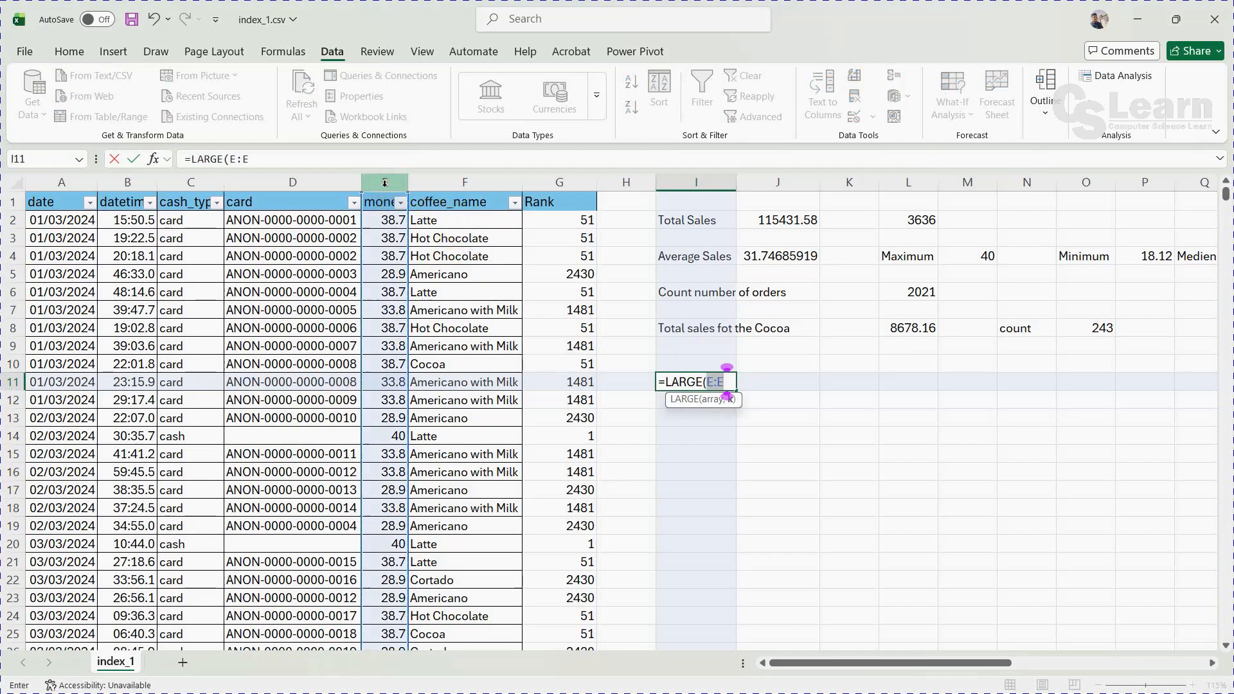
{"action": "type", "text": "1"}
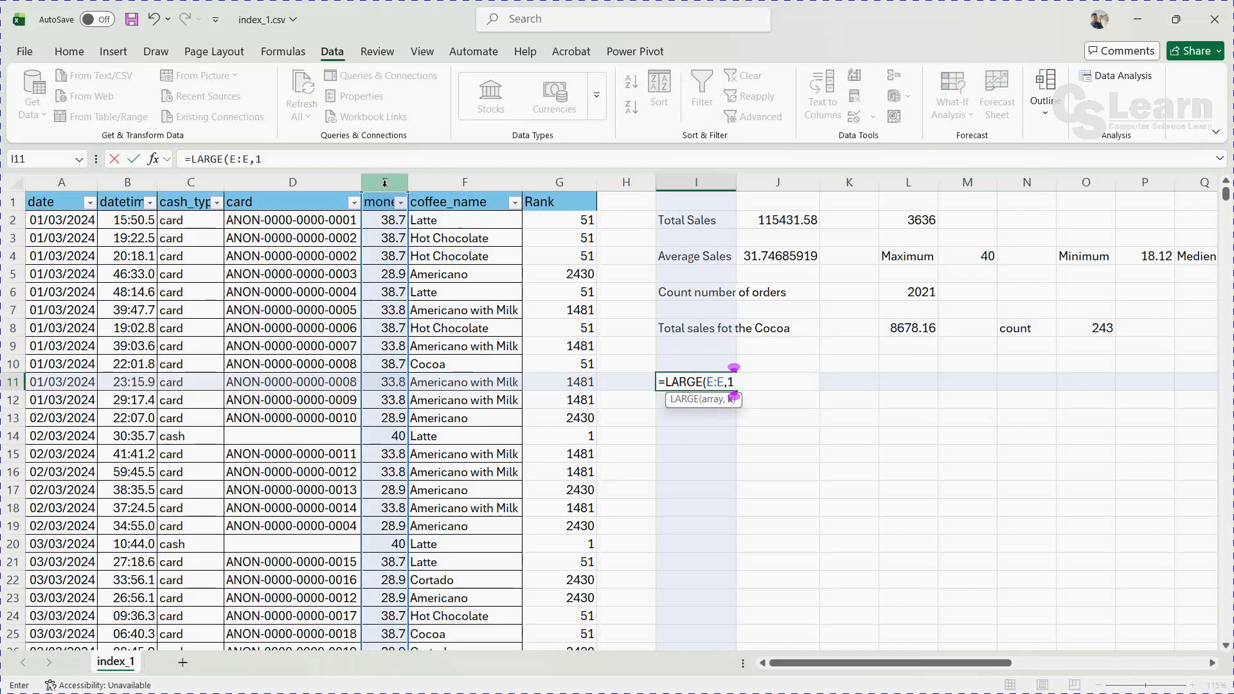
{"action": "type", "text": ")"}
{"action": "key", "text": "ctrl+Return"}
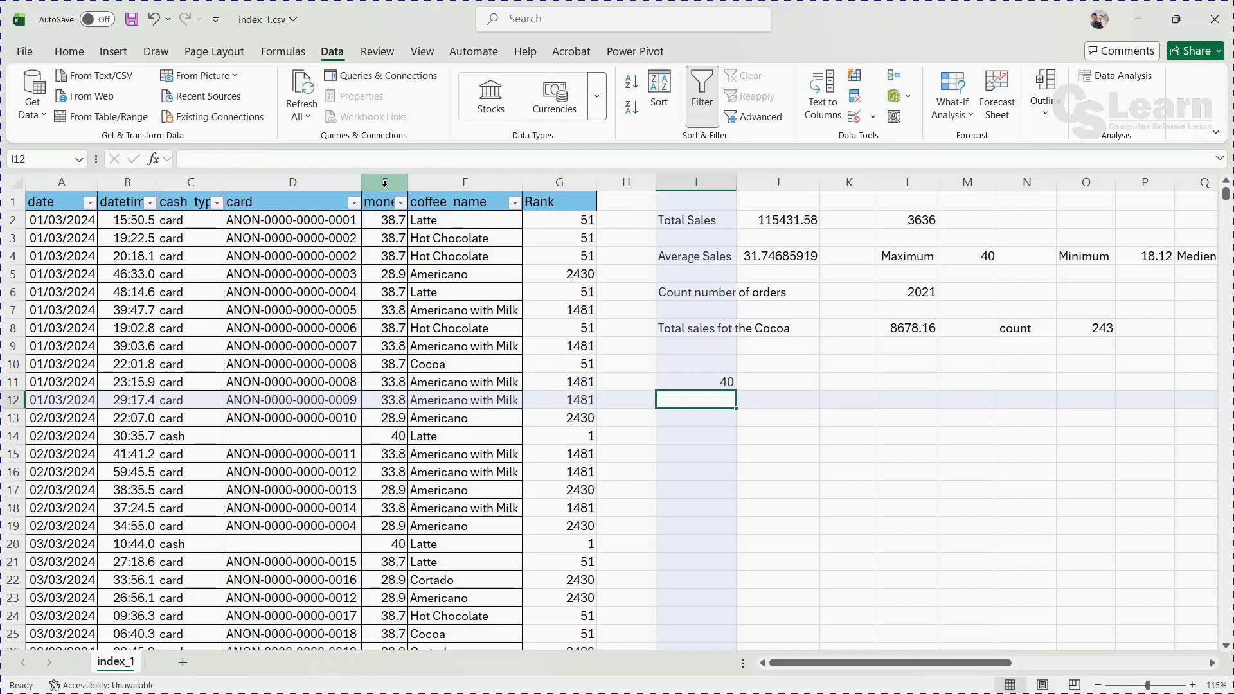
Step: Copy the LARGE formula from I11 into I12 and change its k argument to 2 for the second-largest amount
{"action": "key", "text": "ctrl+c"}
{"action": "key", "text": "Down"}
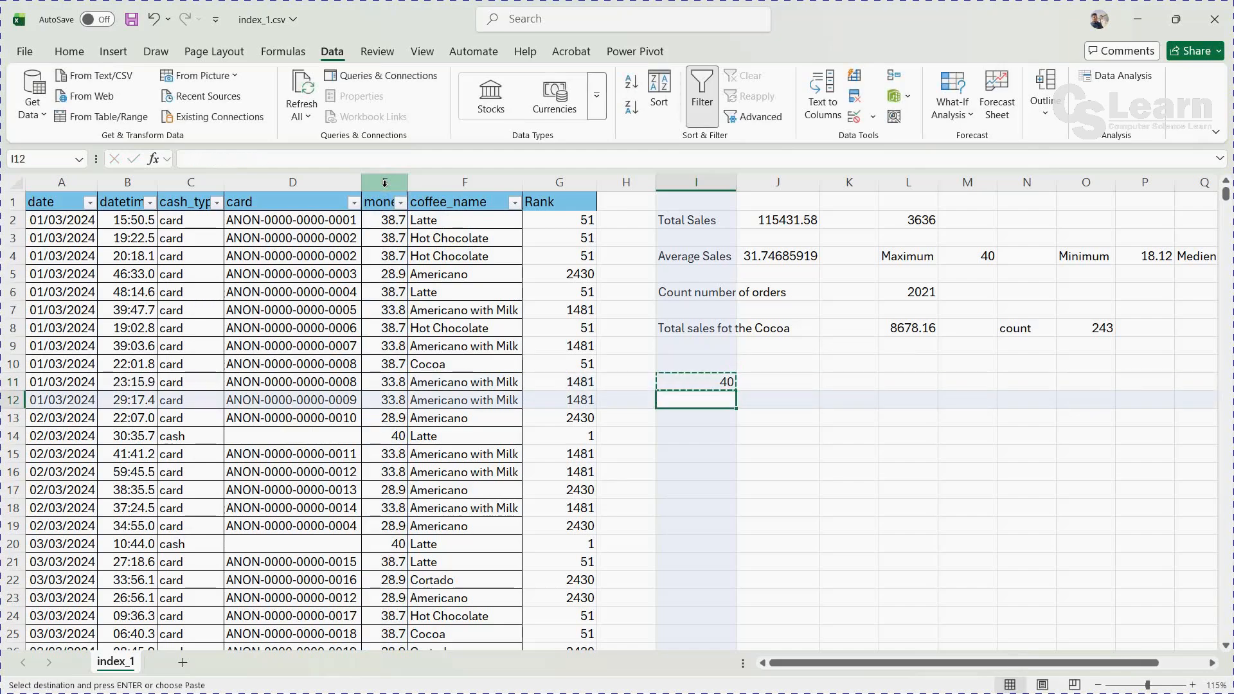
{"action": "key", "text": "ctrl+v"}
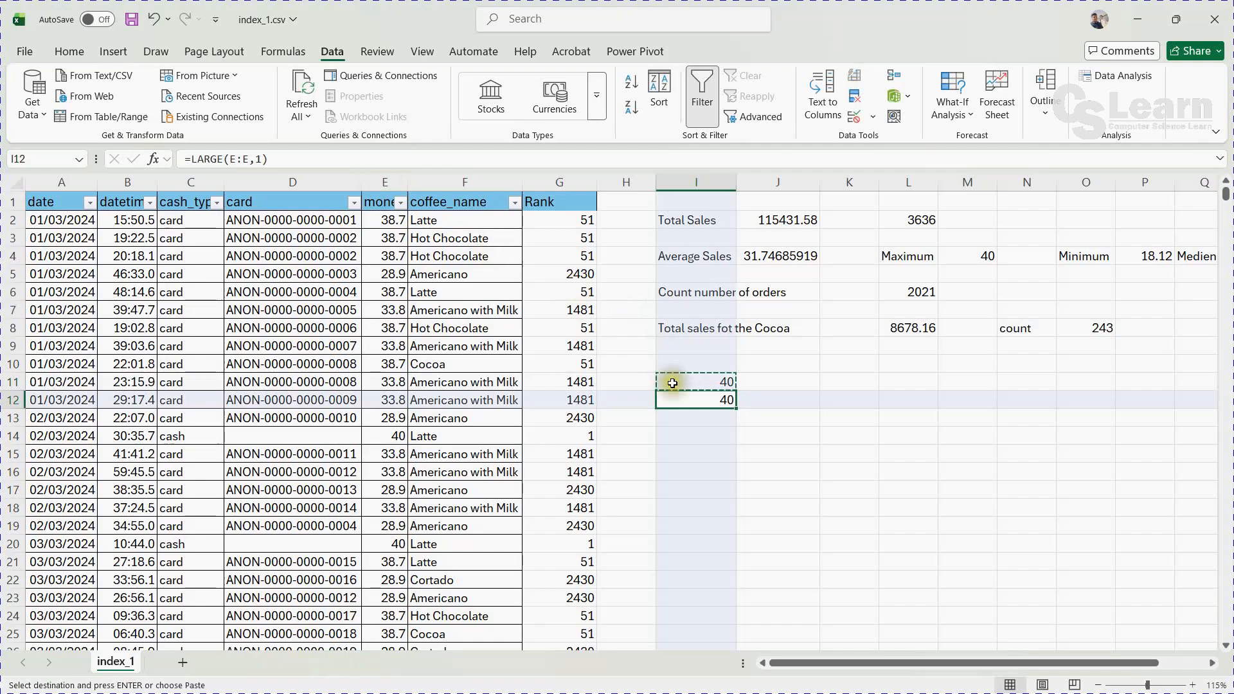
{"action": "left_click", "coordinate": [262, 159]}
{"action": "key", "text": "BackSpace"}
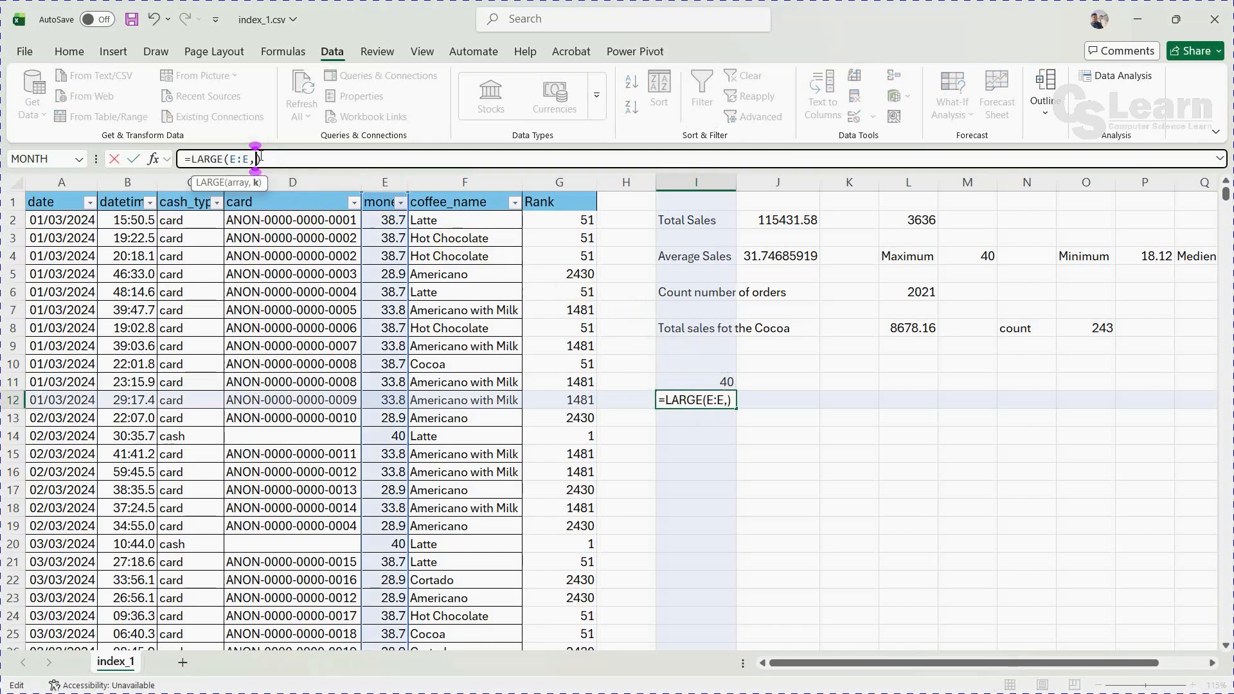
{"action": "type", "text": "2"}
{"action": "key", "text": "Return"}
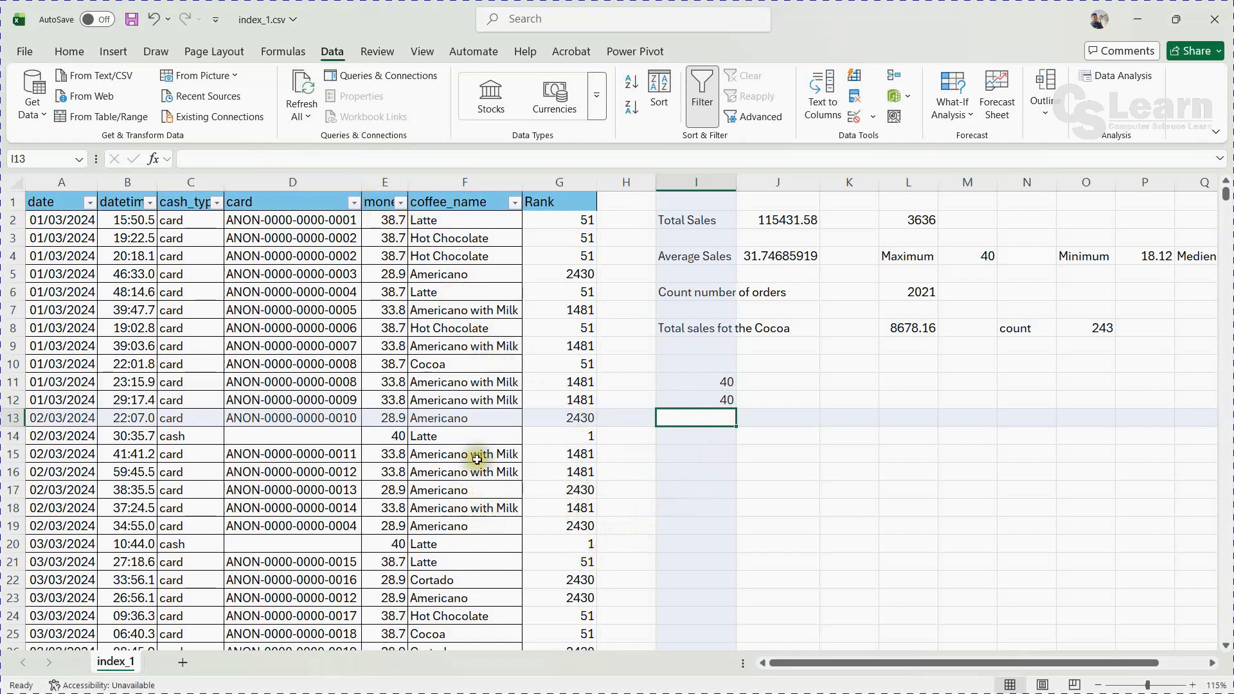
Step: Change the order amount in E20 to 45 and check both LARGE formulas in I11 and I12
{"action": "left_click", "coordinate": [390, 545]}
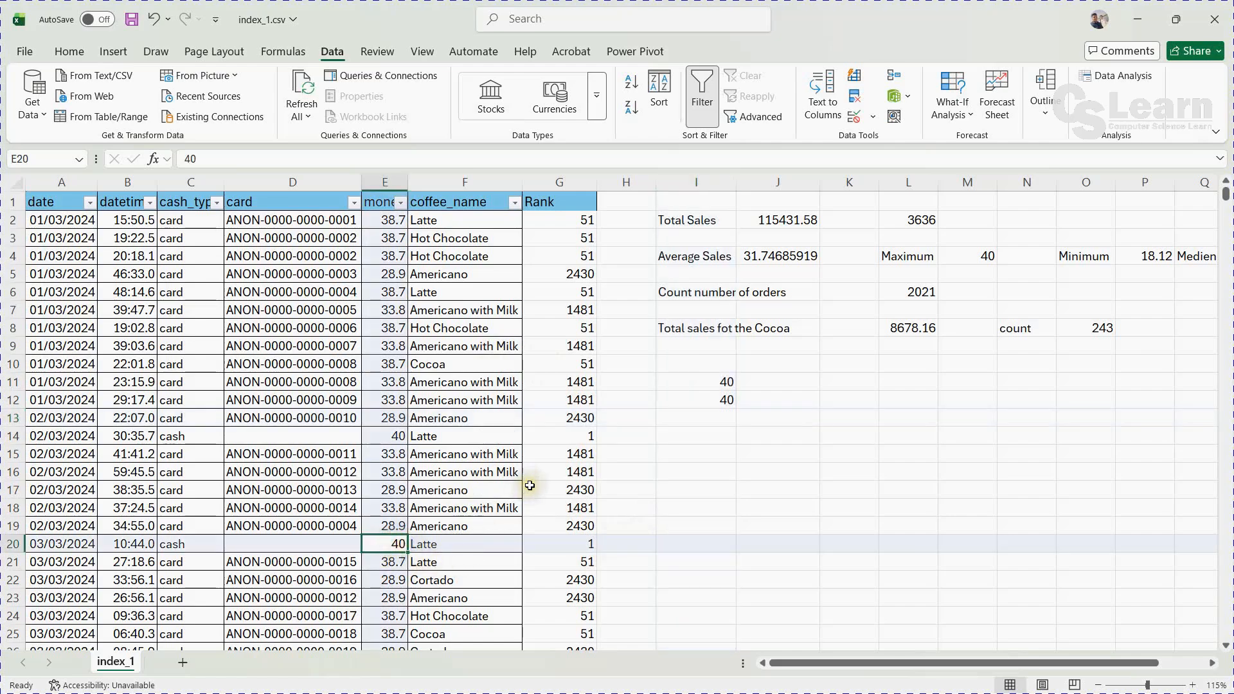
{"action": "type", "text": "45"}
{"action": "key", "text": "Return"}
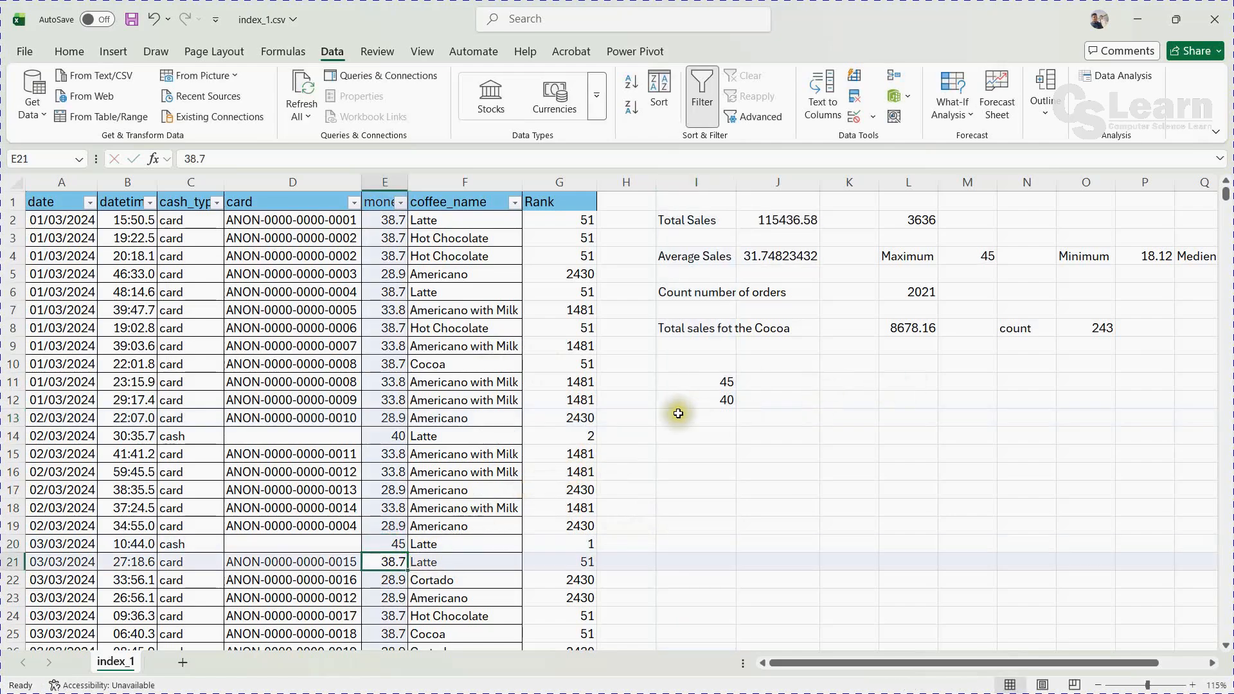
{"action": "left_click", "coordinate": [725, 382]}
{"action": "left_click", "coordinate": [727, 399]}
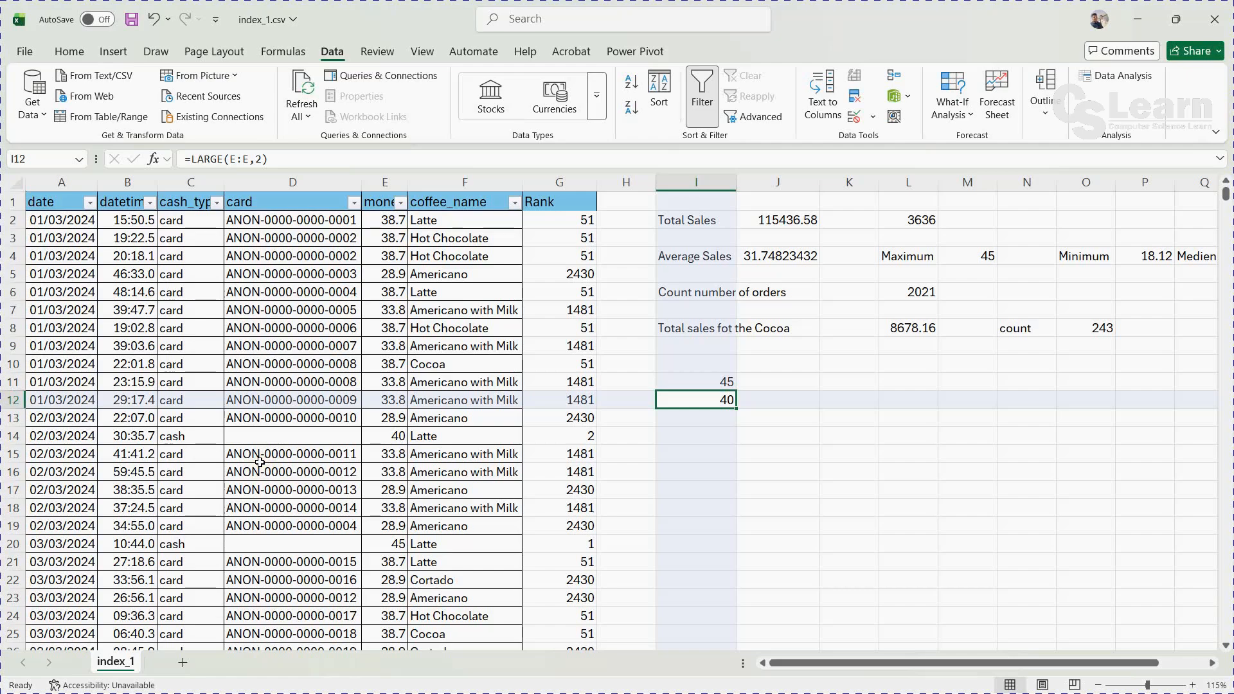
Step: Duplicate row 13 by inserting a copy of it directly below as row 14, and compare the two card entries
{"action": "left_click", "coordinate": [326, 419]}
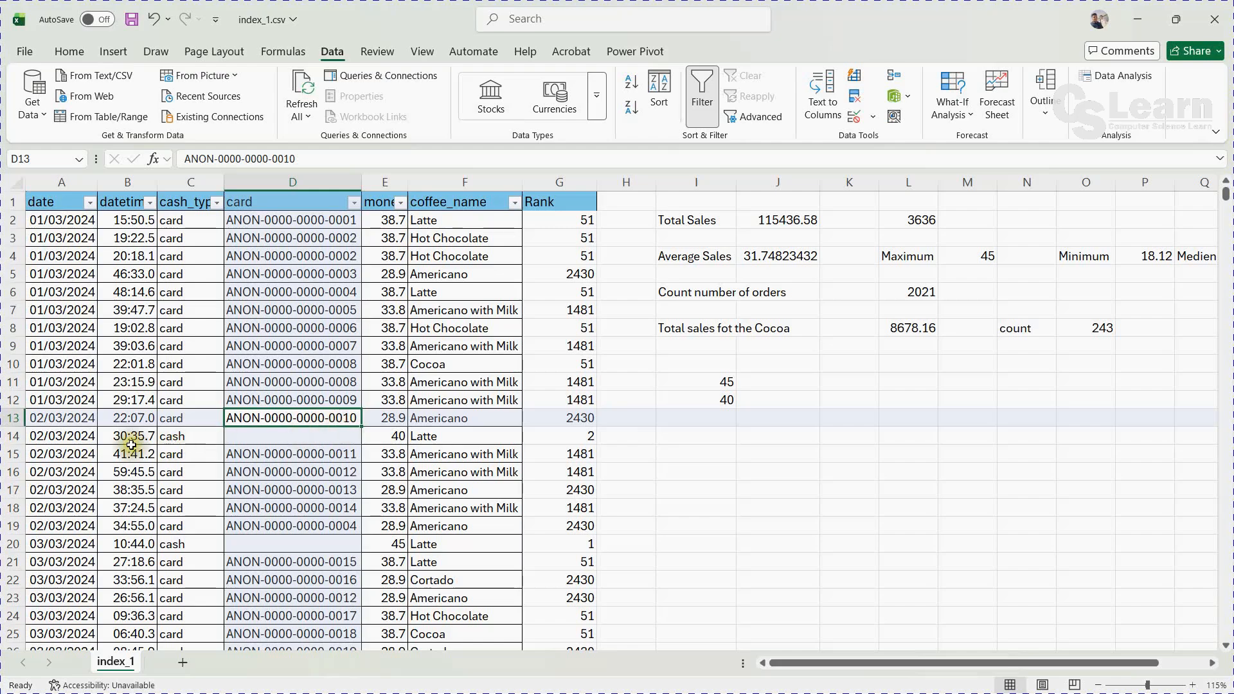
{"action": "left_click", "coordinate": [9, 417]}
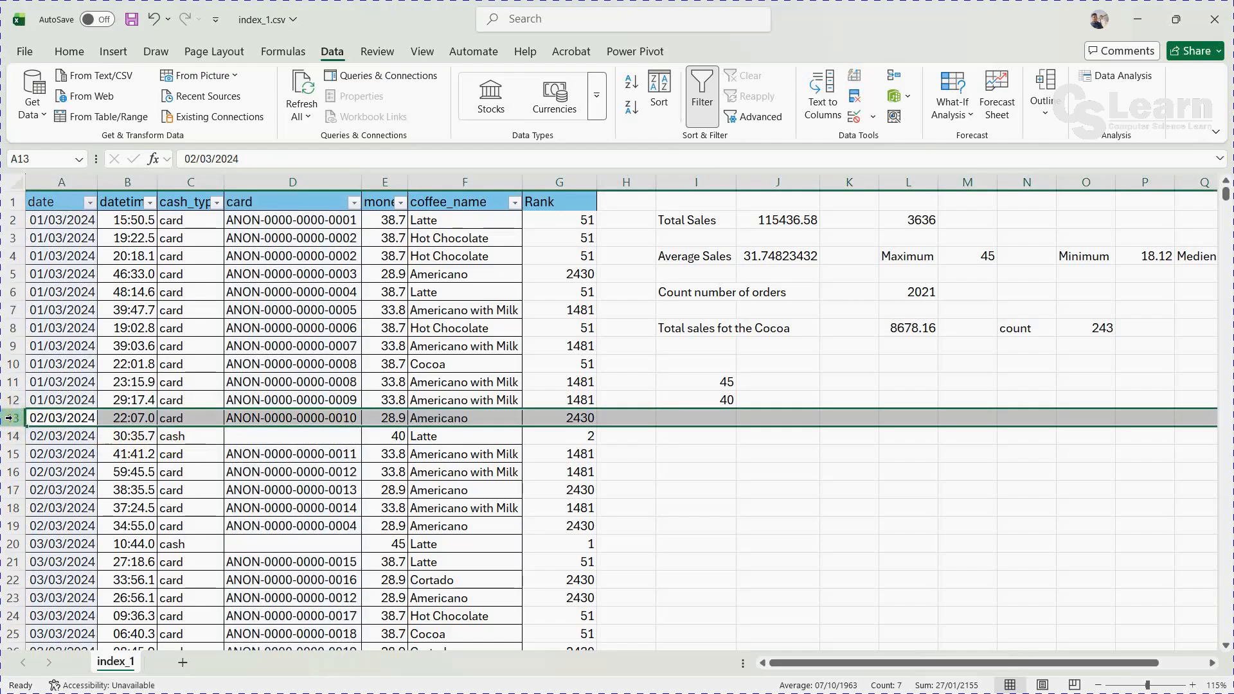
{"action": "key", "text": "ctrl+c"}
{"action": "right_click", "coordinate": [9, 433]}
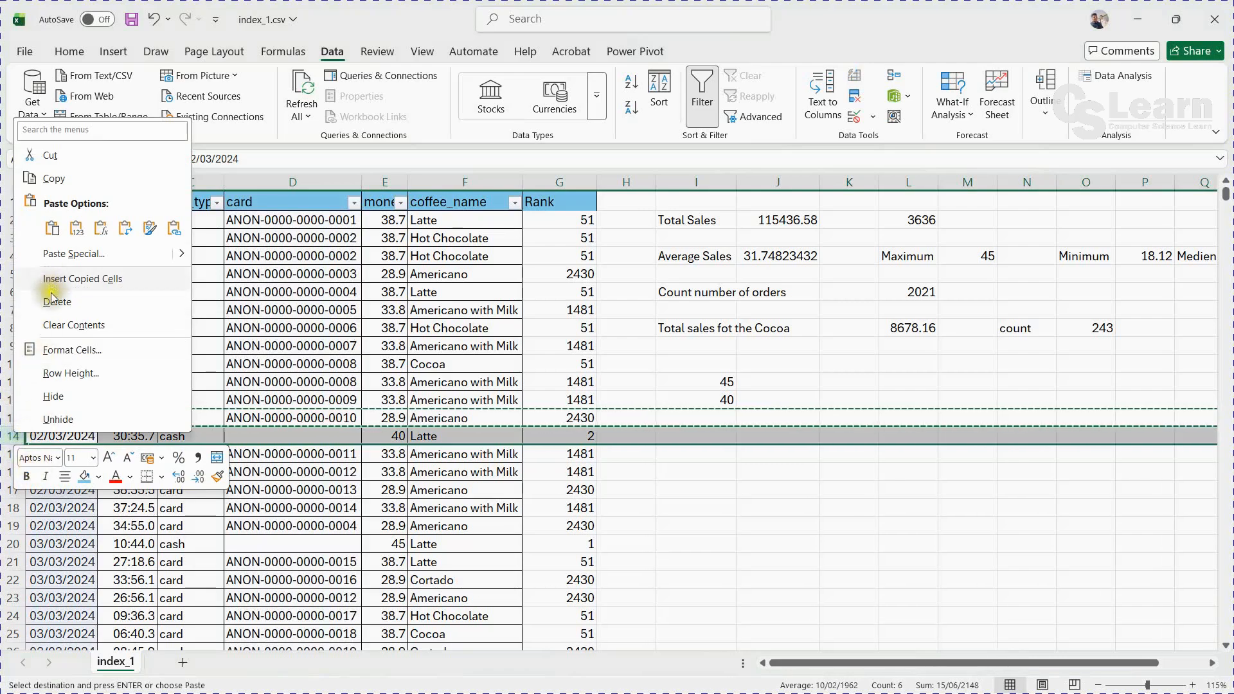
{"action": "left_click", "coordinate": [55, 278]}
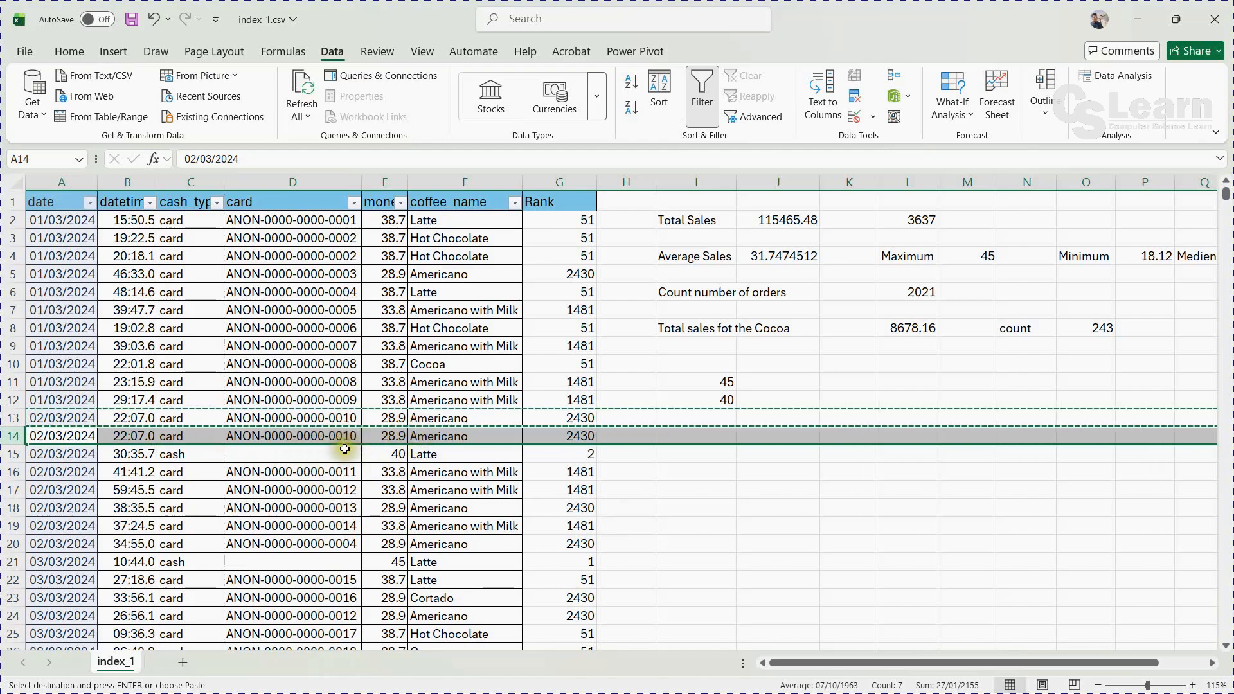
{"action": "left_click", "coordinate": [345, 417]}
{"action": "left_click", "coordinate": [338, 438]}
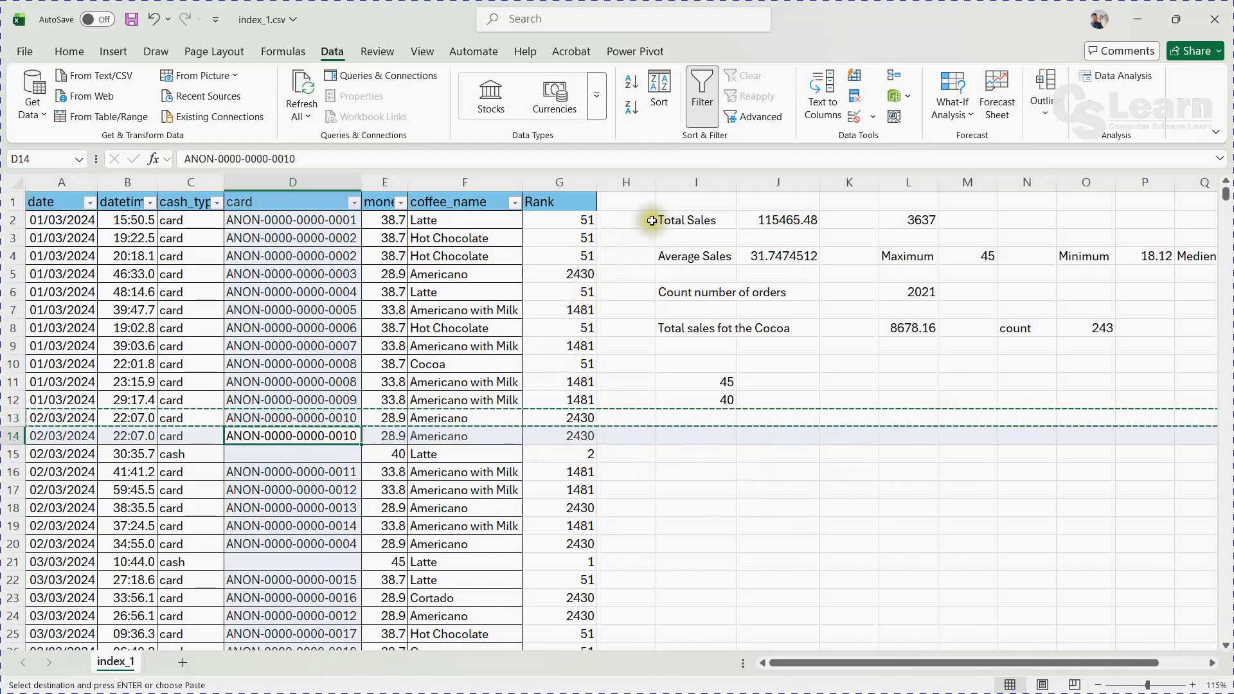
Step: Insert an empty column at I, ahead of the column with the Total Sales and Average Sales labels
{"action": "left_click", "coordinate": [685, 182]}
{"action": "right_click", "coordinate": [685, 182]}
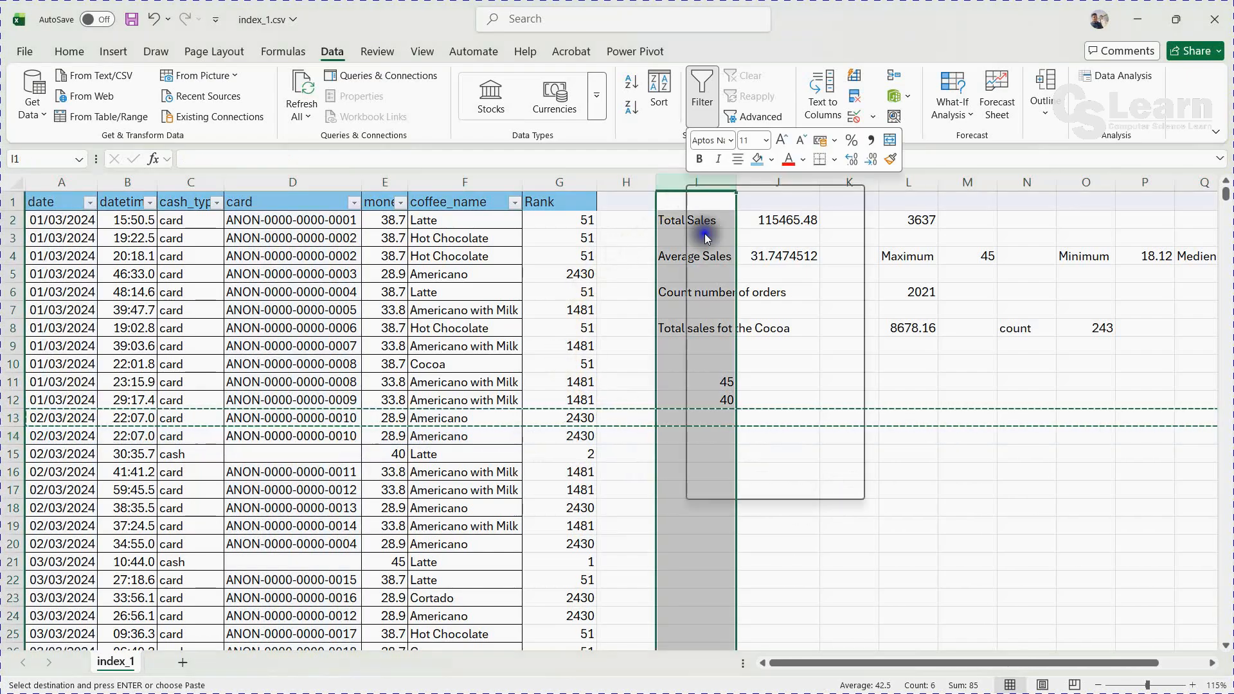
{"action": "left_click", "coordinate": [727, 342]}
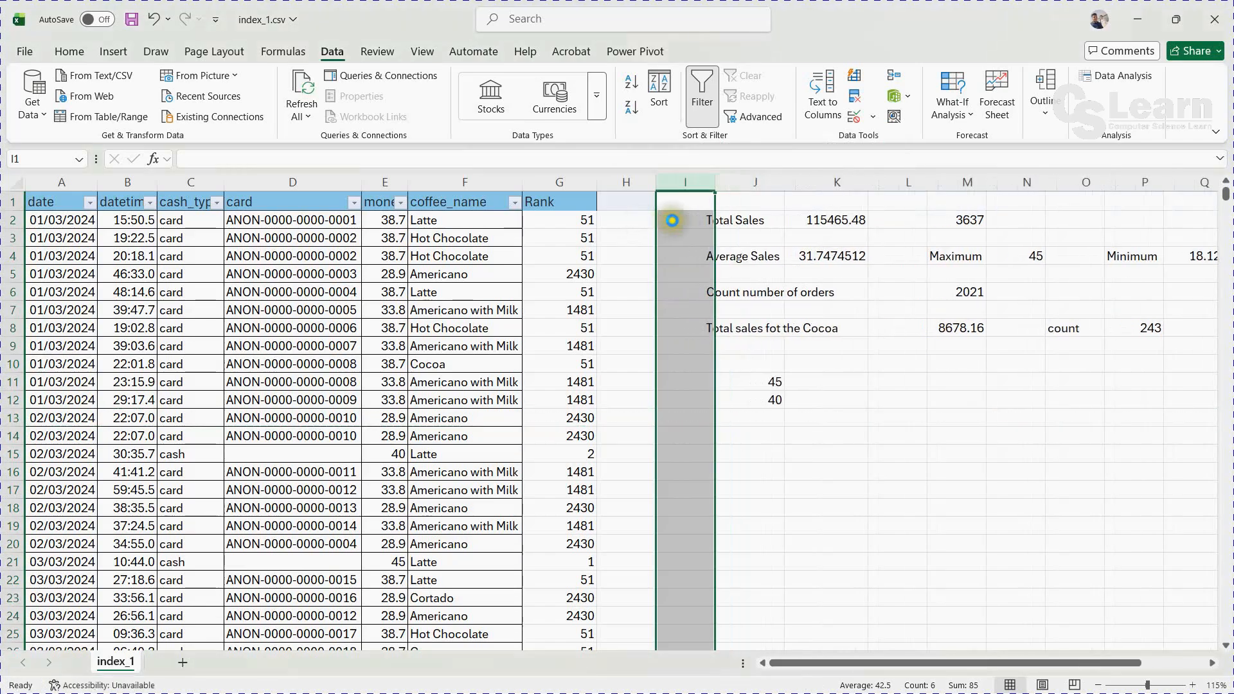
Step: Enter =COUNTIF(D:D,D2)>1 in H2 to test whether the first order's card occurs more than once
{"action": "left_click", "coordinate": [637, 216]}
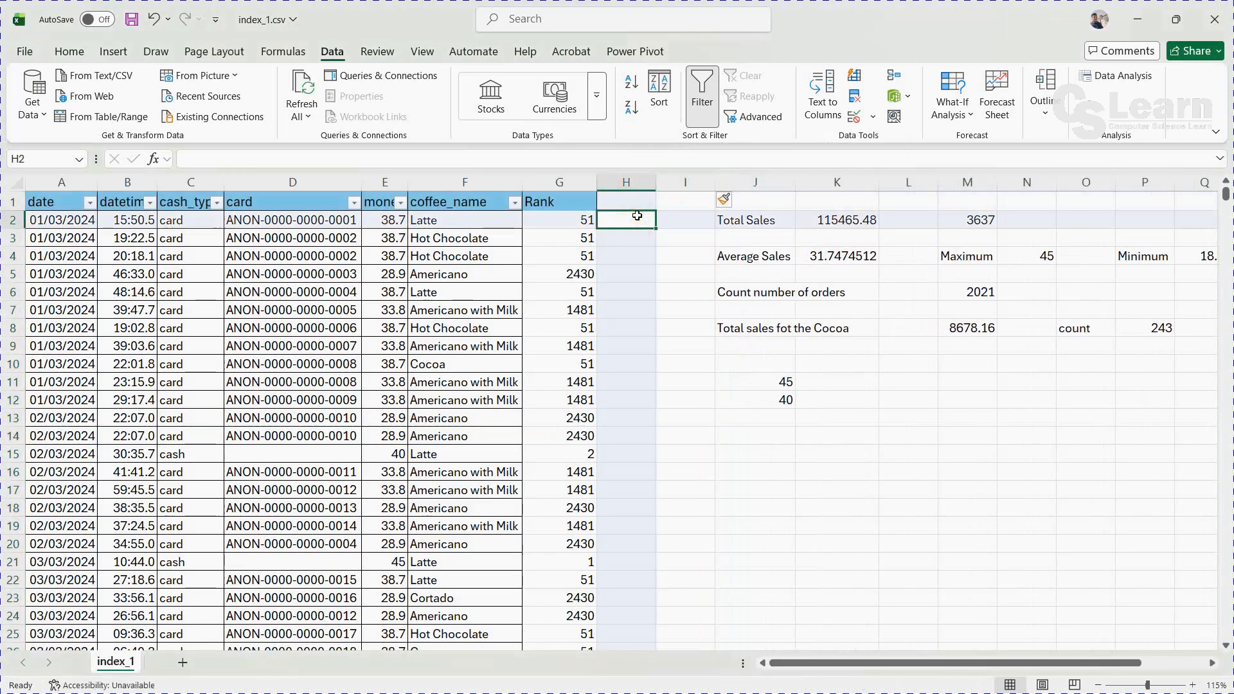
{"action": "type", "text": "="}
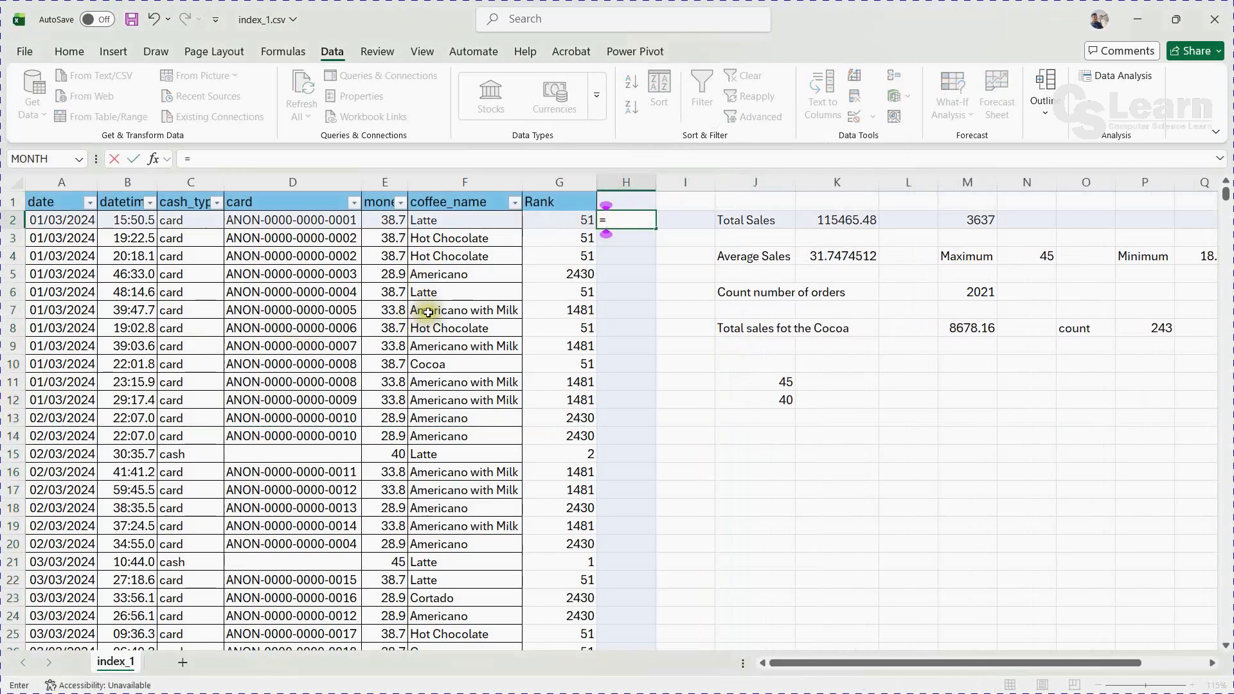
{"action": "type", "text": "countif"}
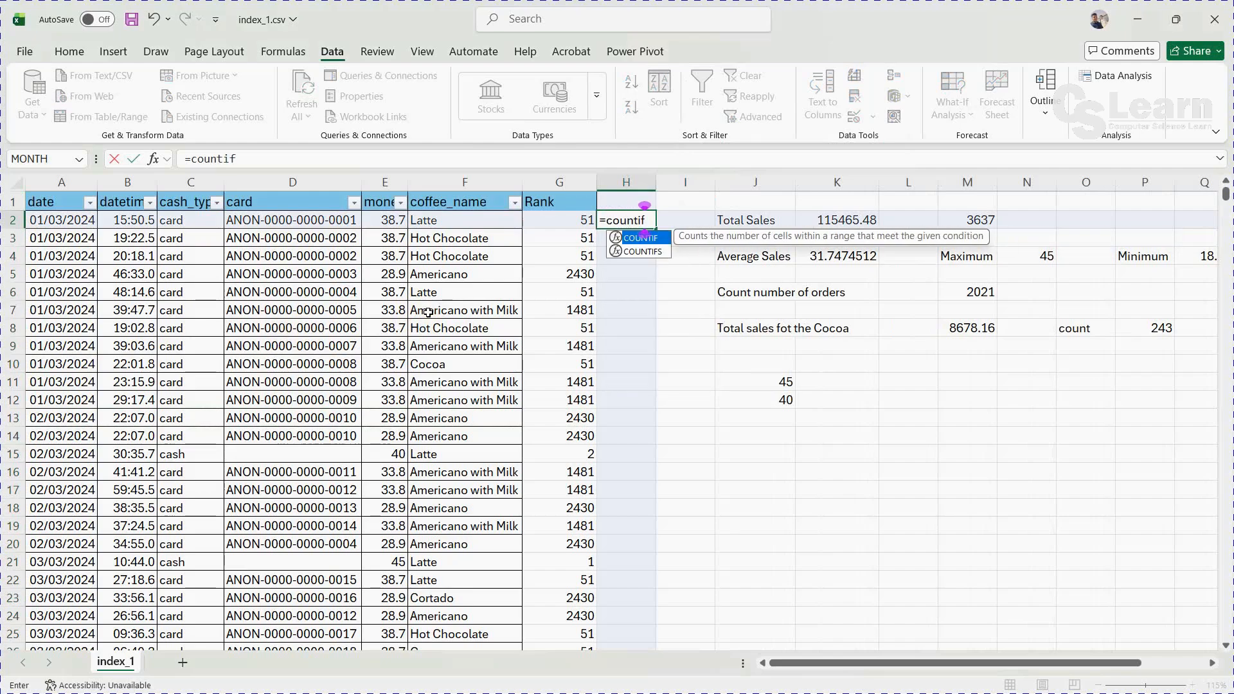
{"action": "key", "text": "Tab"}
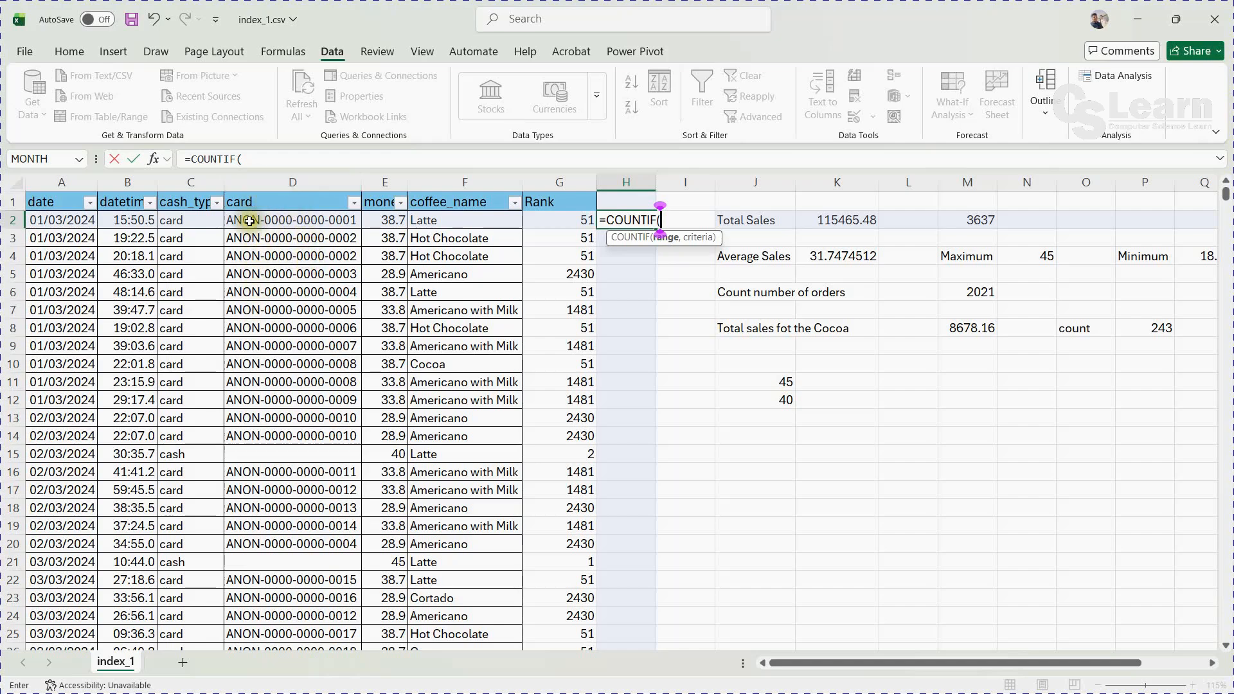
{"action": "left_click", "coordinate": [292, 182]}
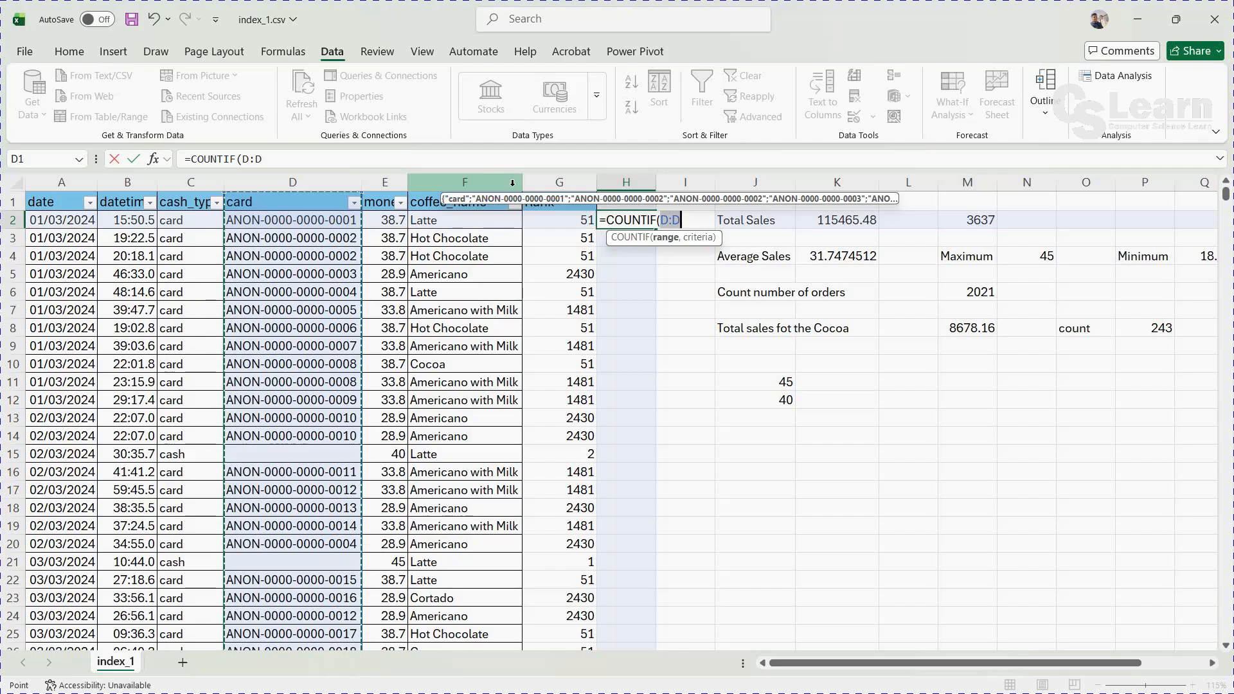
{"action": "type", "text": ","}
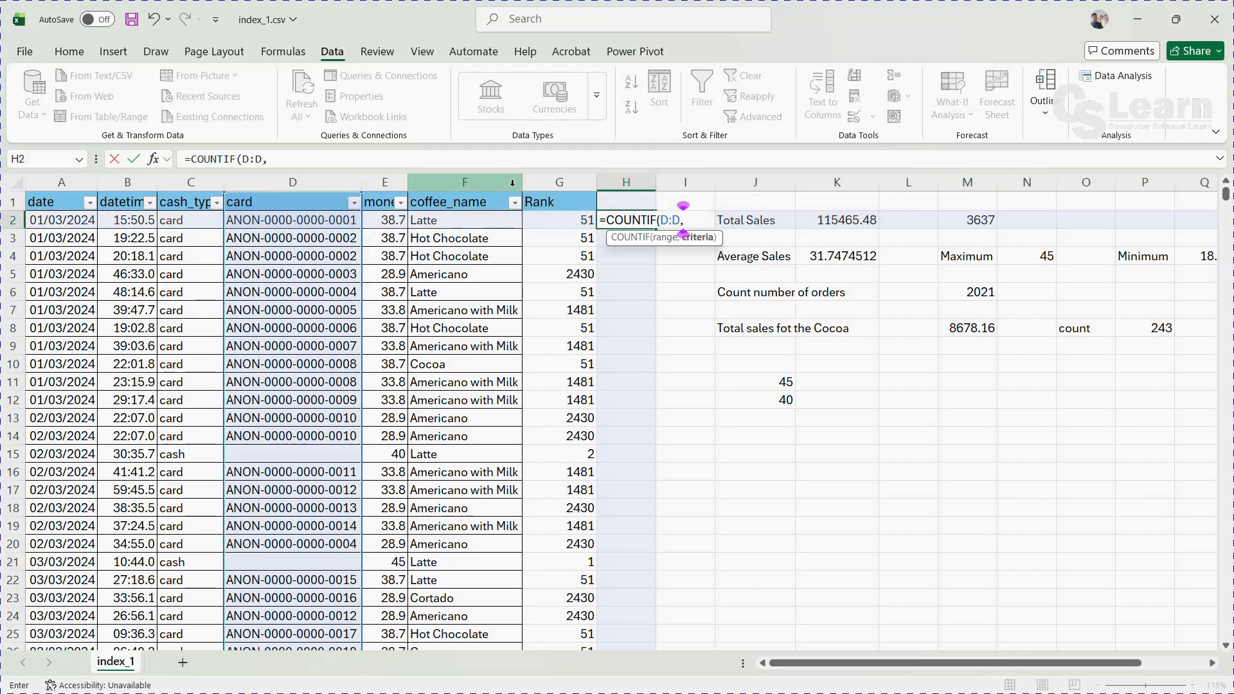
{"action": "left_click", "coordinate": [324, 220]}
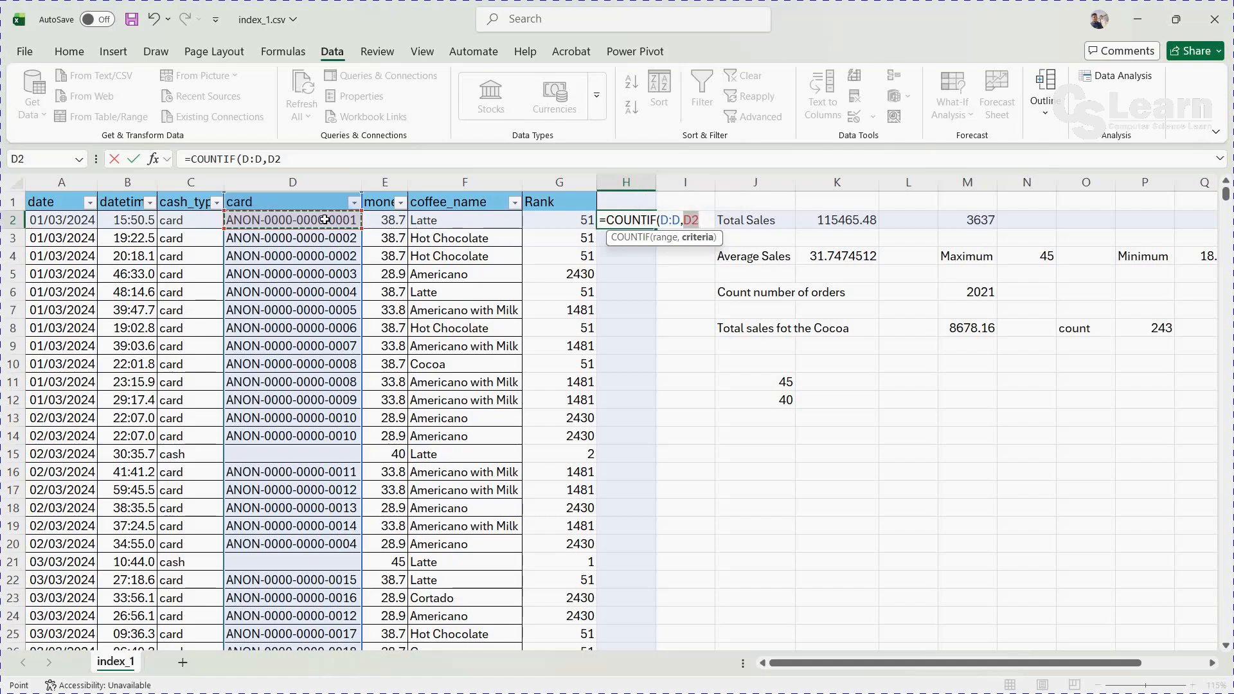
{"action": "type", "text": ")"}
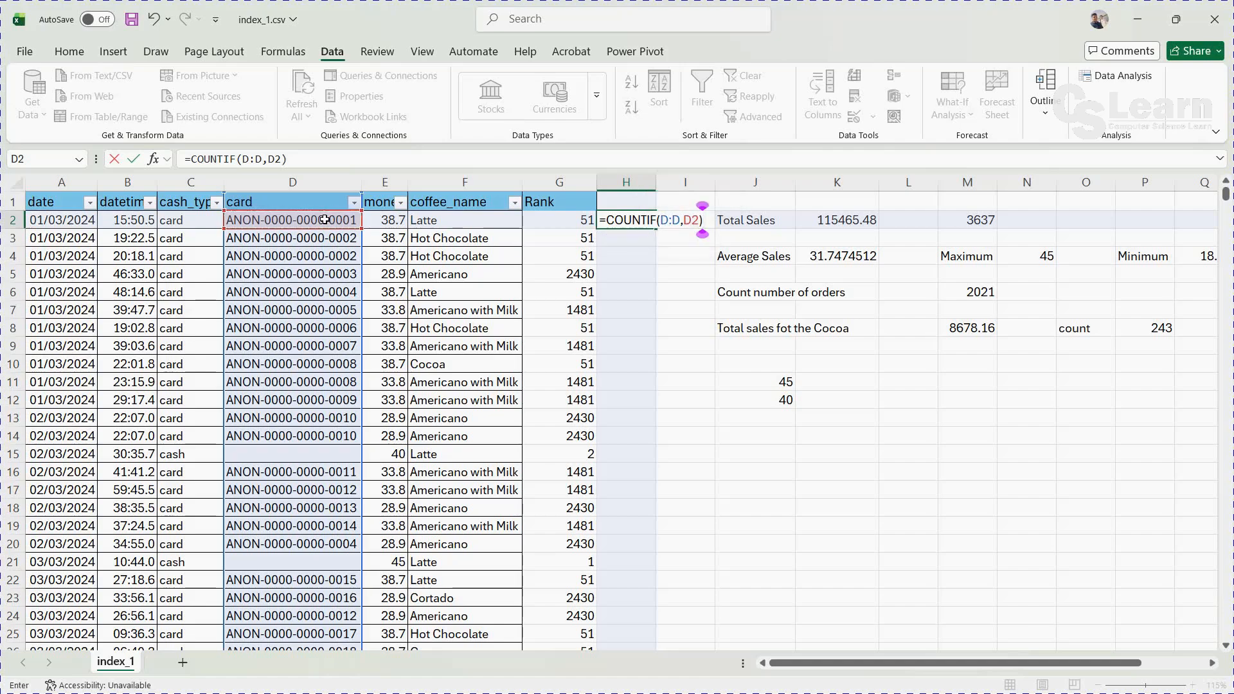
{"action": "type", "text": ">1"}
{"action": "key", "text": "Return"}
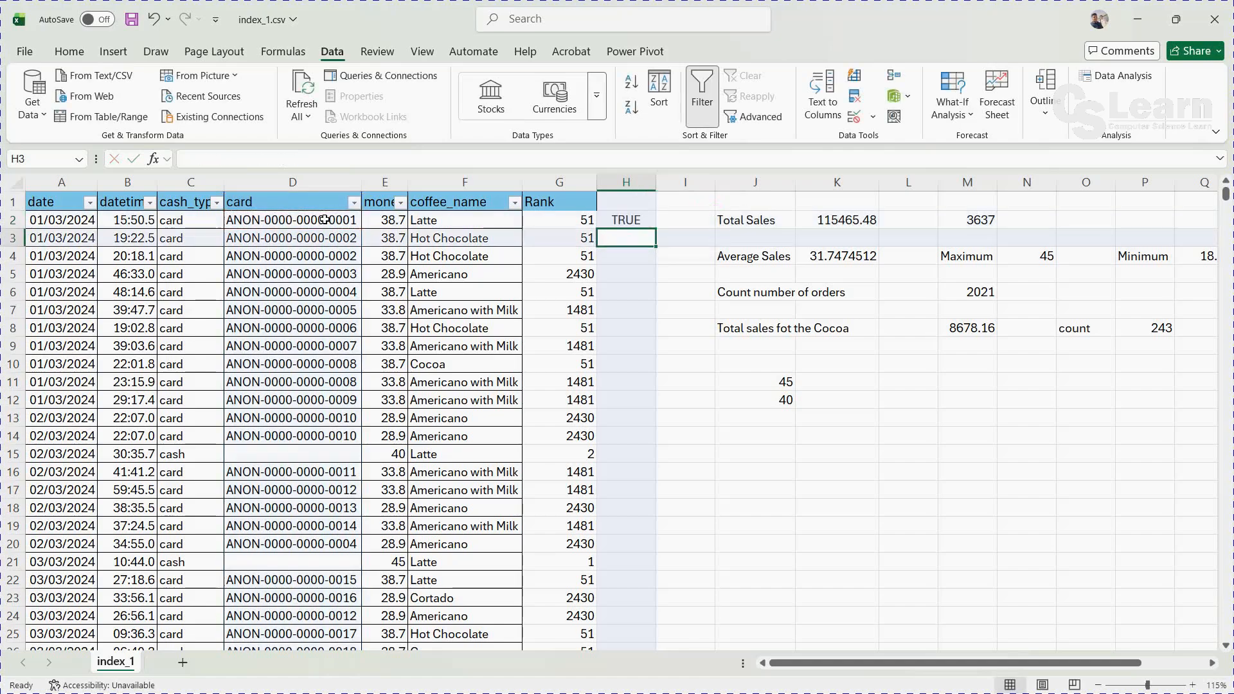
Step: Fill the COUNTIF duplicate check from H2 down column H for all orders, then reselect H2
{"action": "left_click", "coordinate": [627, 220]}
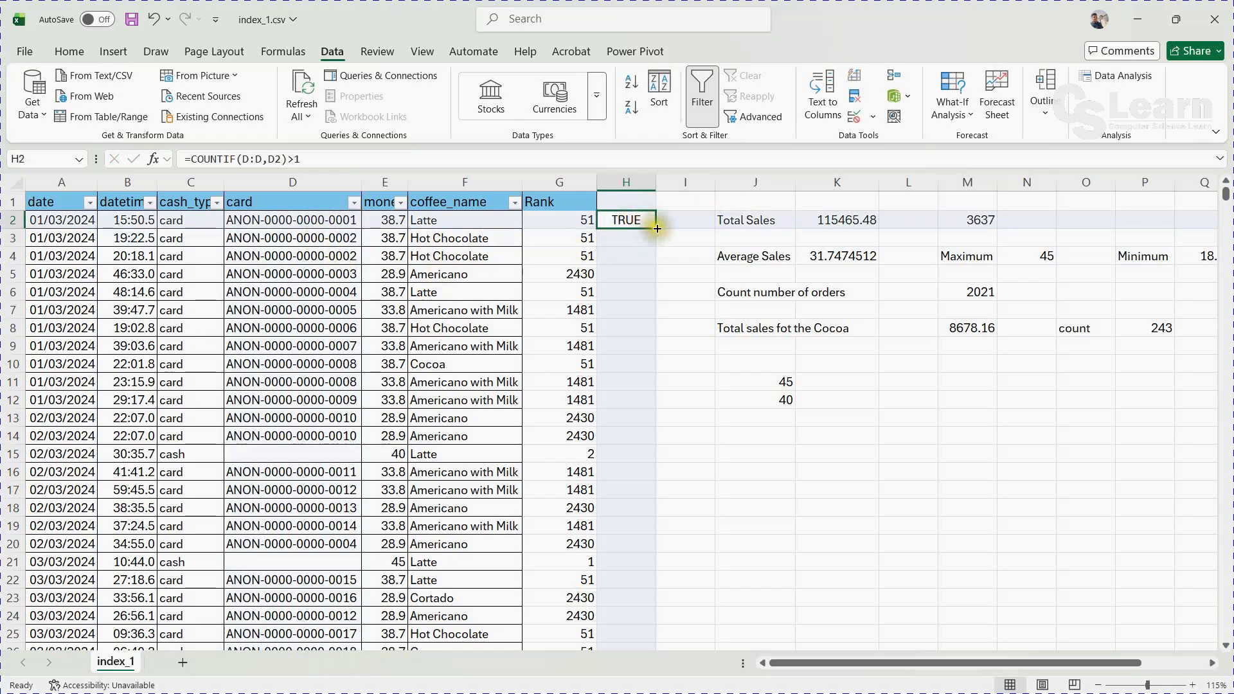
{"action": "double_click", "coordinate": [656, 228]}
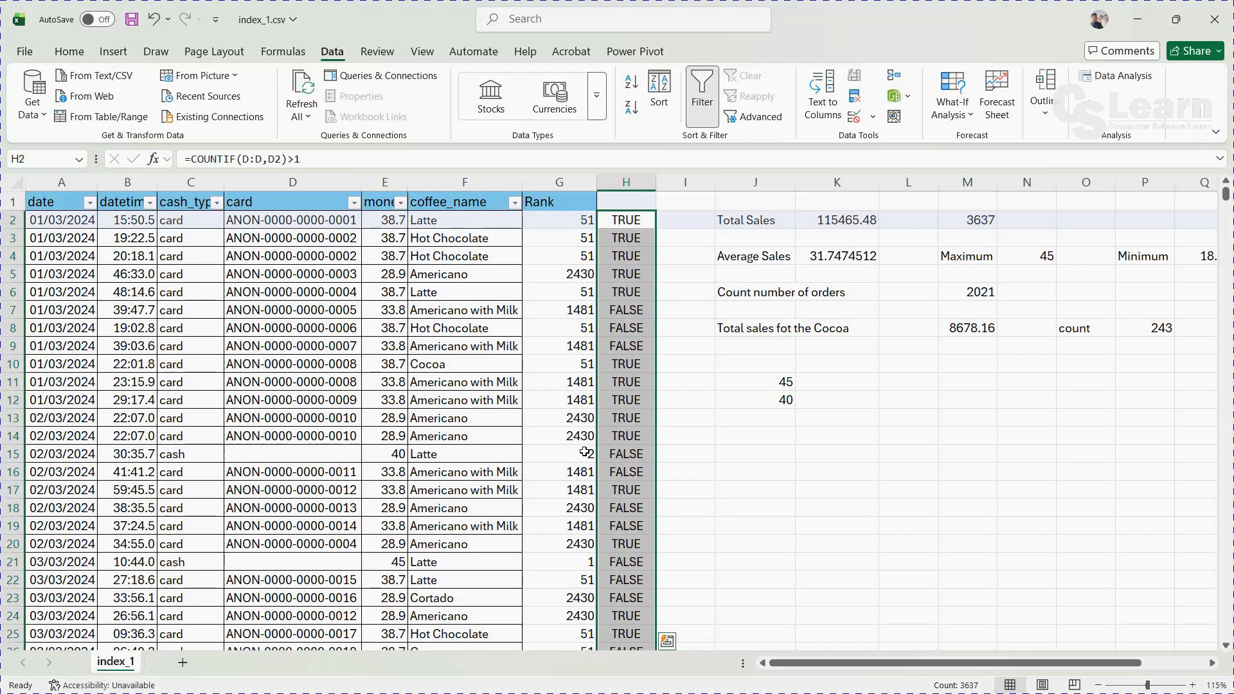
{"action": "left_click", "coordinate": [635, 219]}
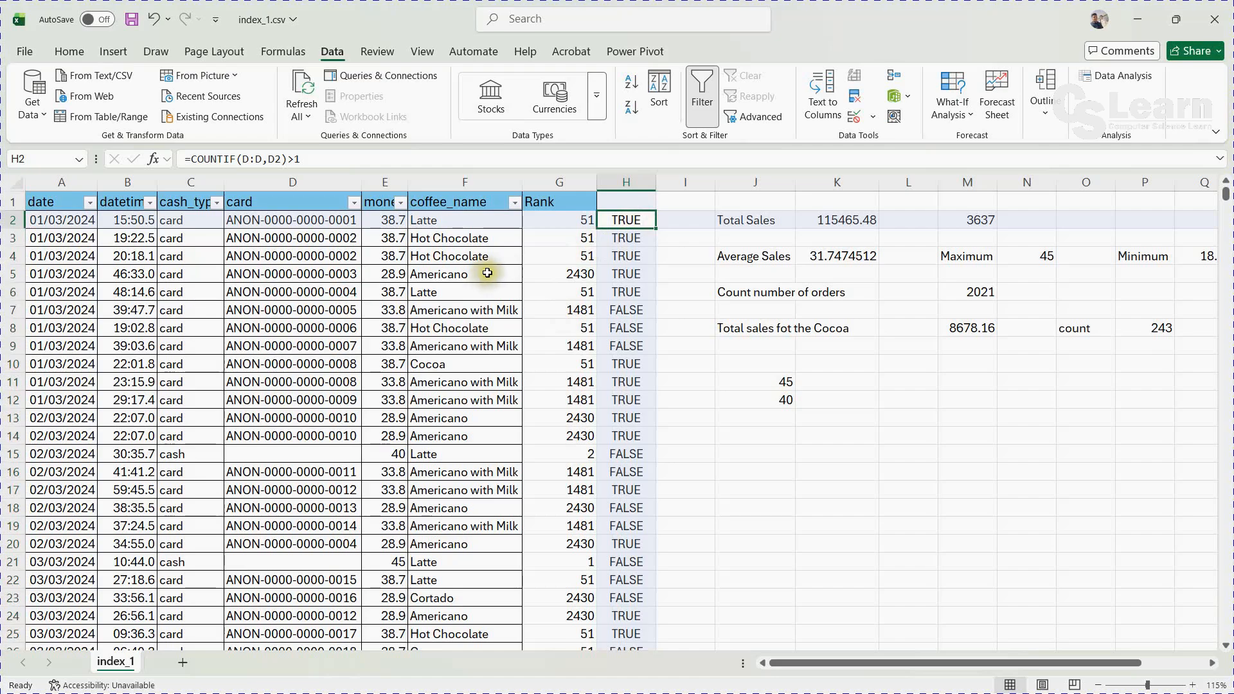
Step: Examine the duplicate-check results in H2 through H9 against the matching card entries in column D
{"action": "left_click", "coordinate": [624, 312]}
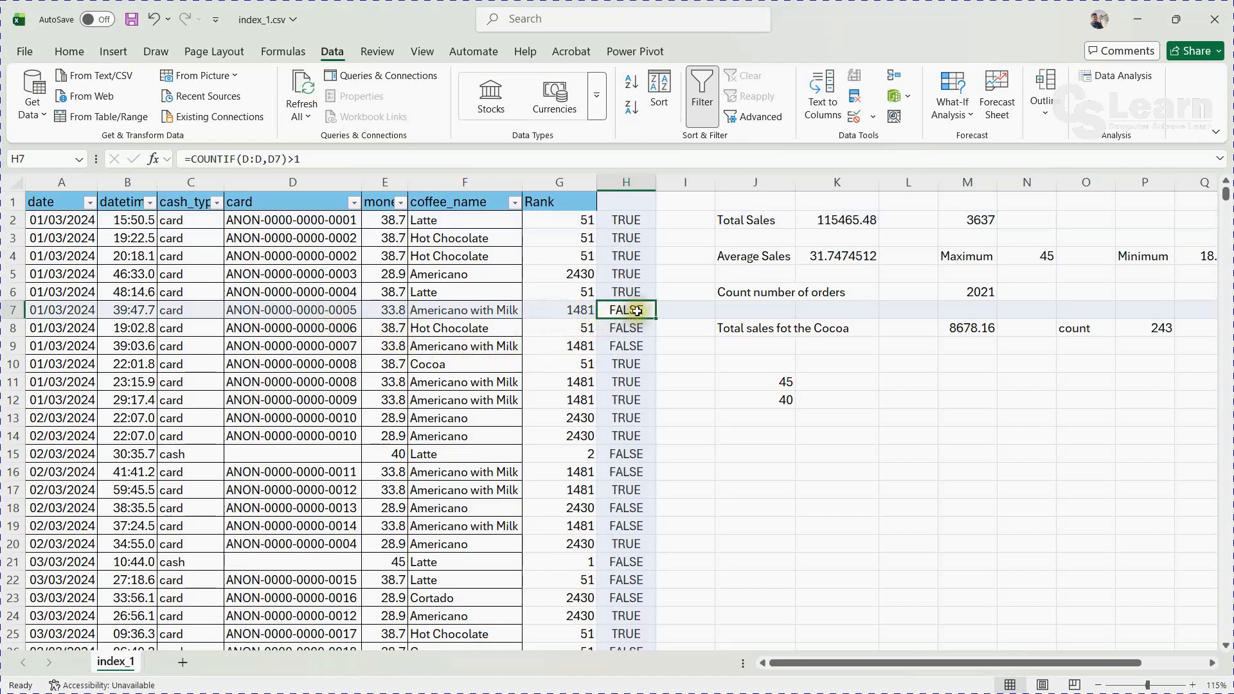
{"action": "left_click", "coordinate": [628, 220]}
{"action": "key", "text": "Down"}
{"action": "key", "text": "Down"}
{"action": "key", "text": "Down"}
{"action": "key", "text": "Down"}
{"action": "key", "text": "Down"}
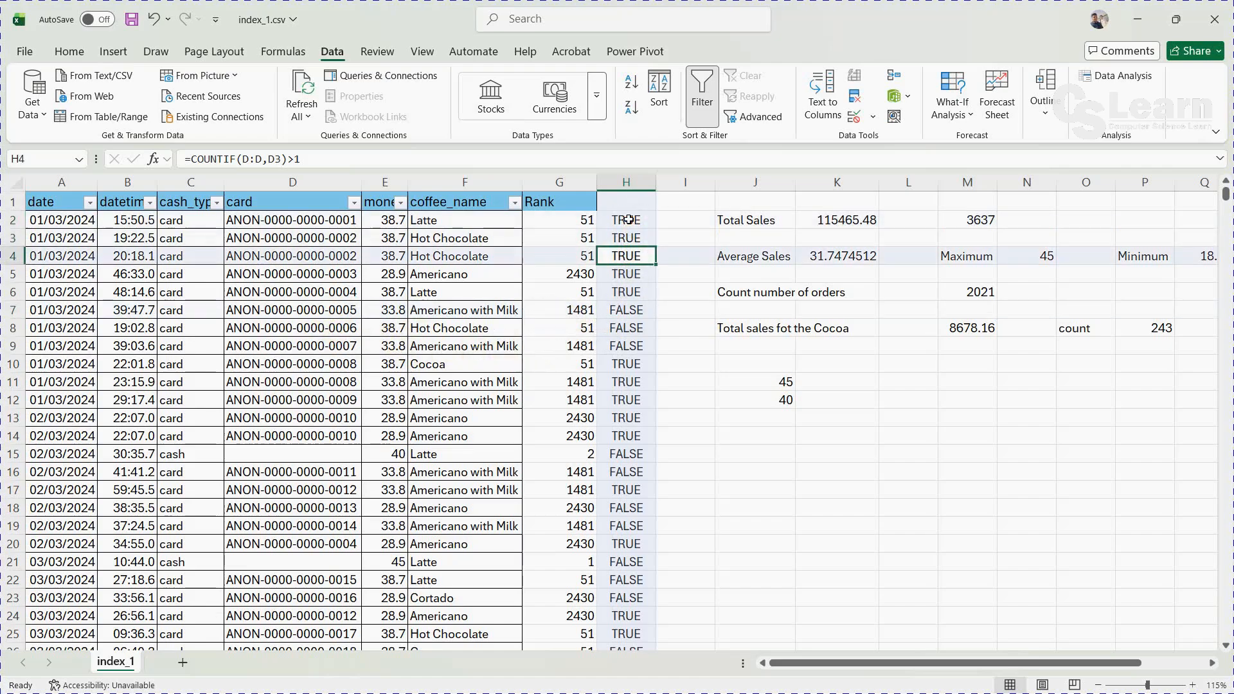
{"action": "key", "text": "Up"}
{"action": "key", "text": "Down"}
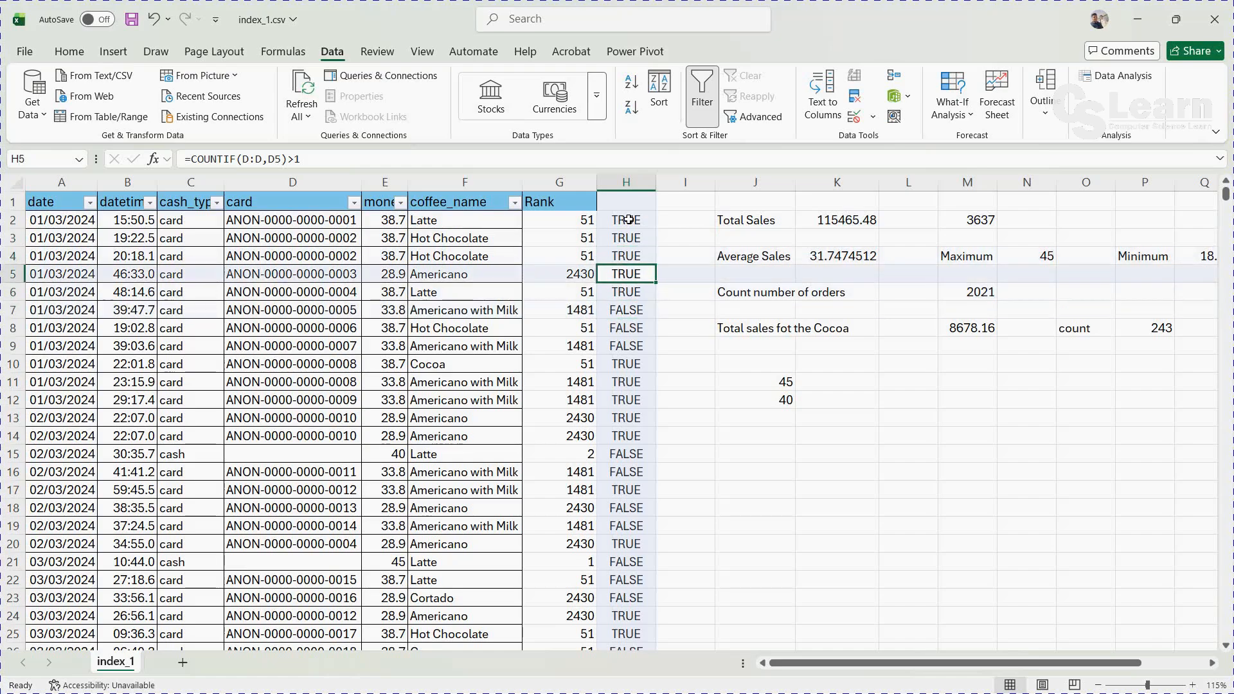
{"action": "key", "text": "Down"}
{"action": "key", "text": "Down"}
{"action": "key", "text": "Down"}
{"action": "key", "text": "Up"}
{"action": "key", "text": "Up"}
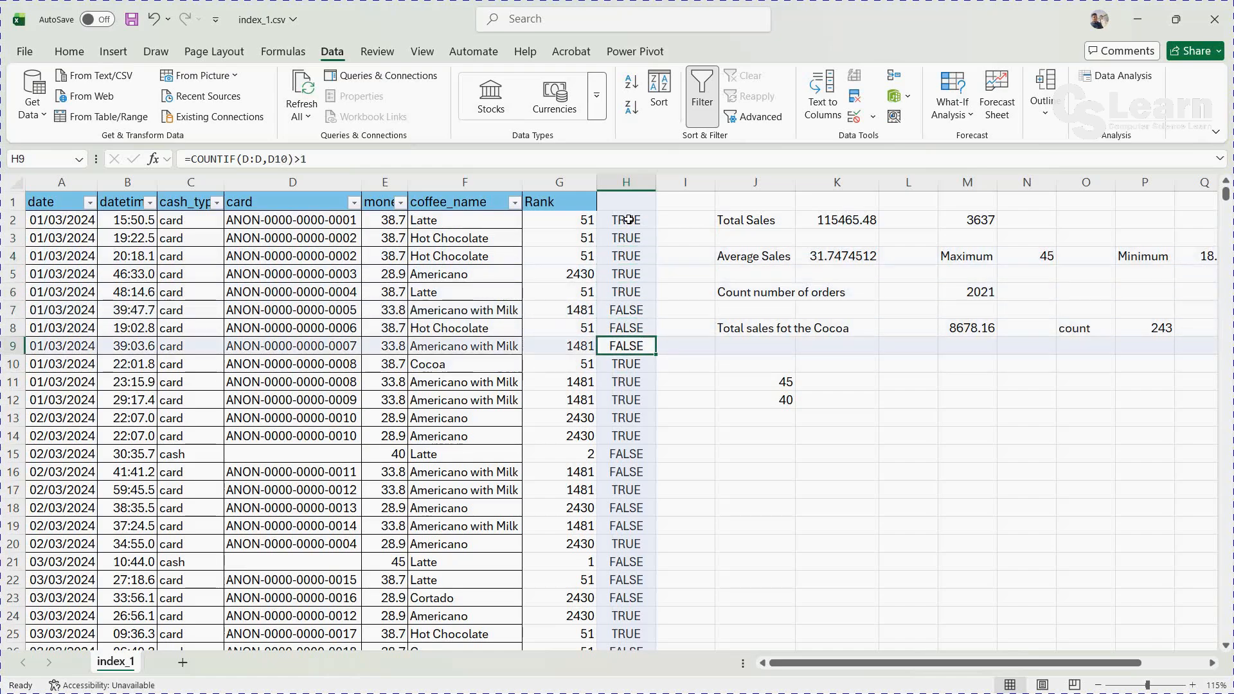
{"action": "left_click", "coordinate": [345, 329]}
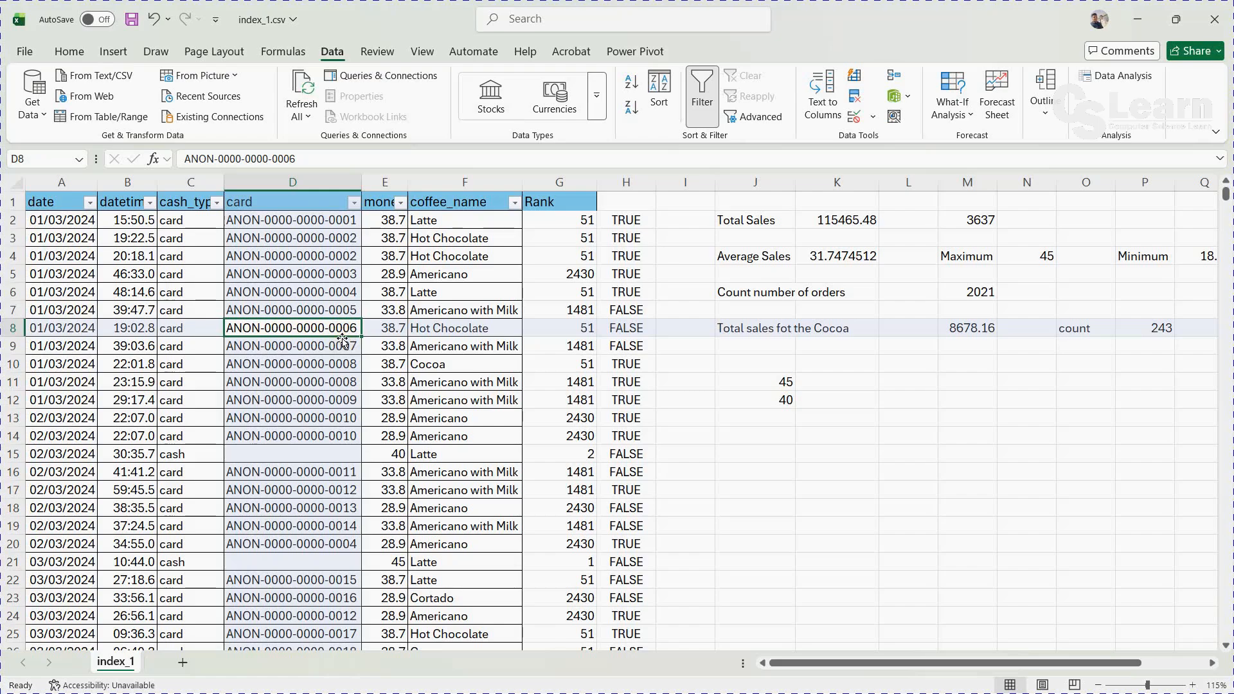
Step: Enter the header duplicate in H1 above the COUNTIF results
{"action": "left_click", "coordinate": [635, 207]}
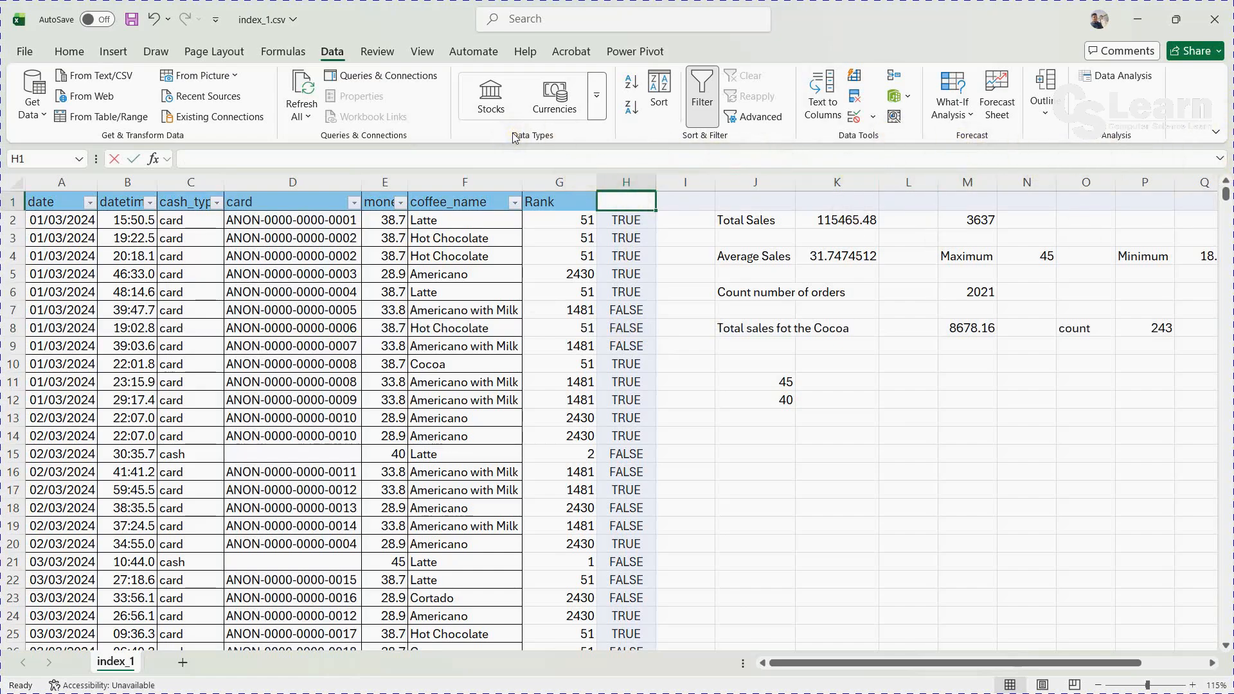
{"action": "type", "text": "tr"}
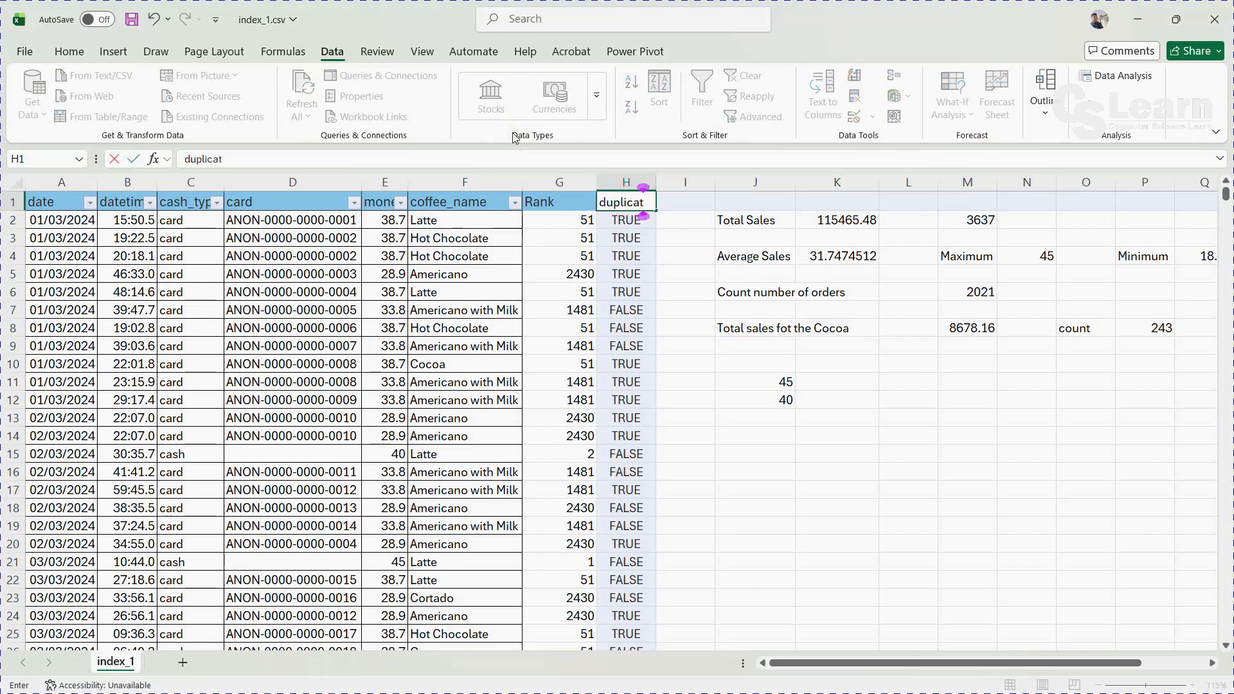
{"action": "key", "text": "Return"}
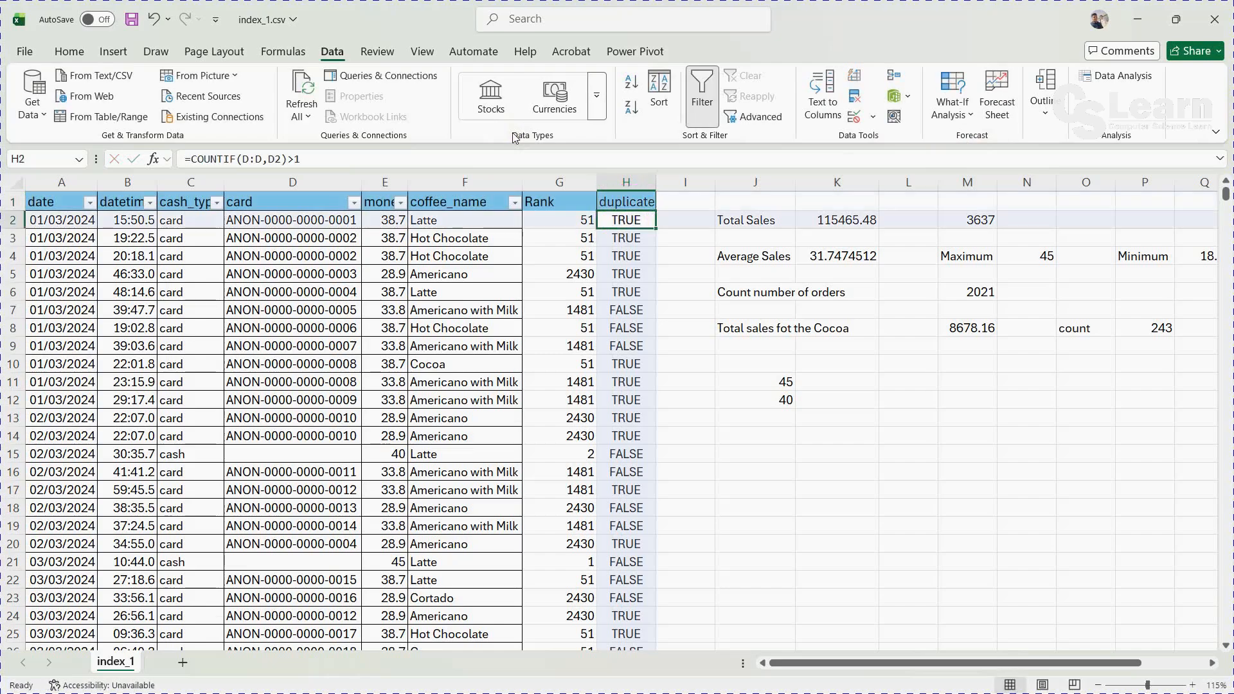
Step: Remove and reapply the header-row filter so that it also covers the Rank and duplicate columns
{"action": "left_click", "coordinate": [646, 203]}
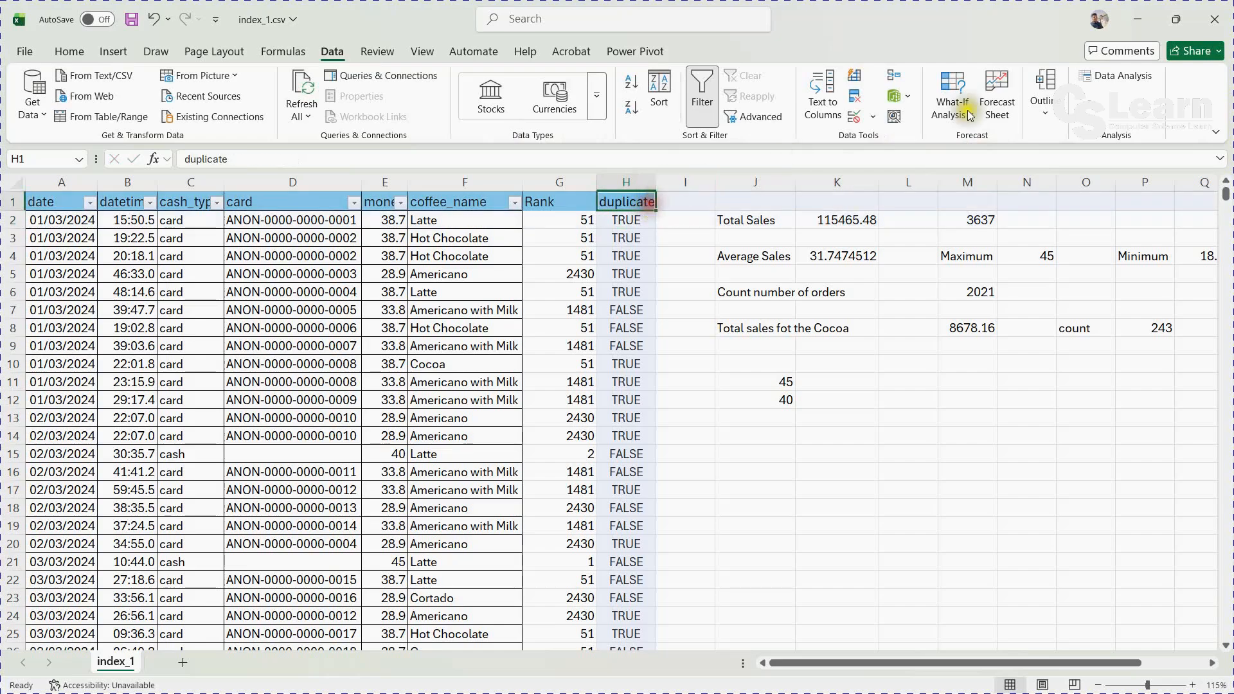
{"action": "left_click", "coordinate": [63, 48]}
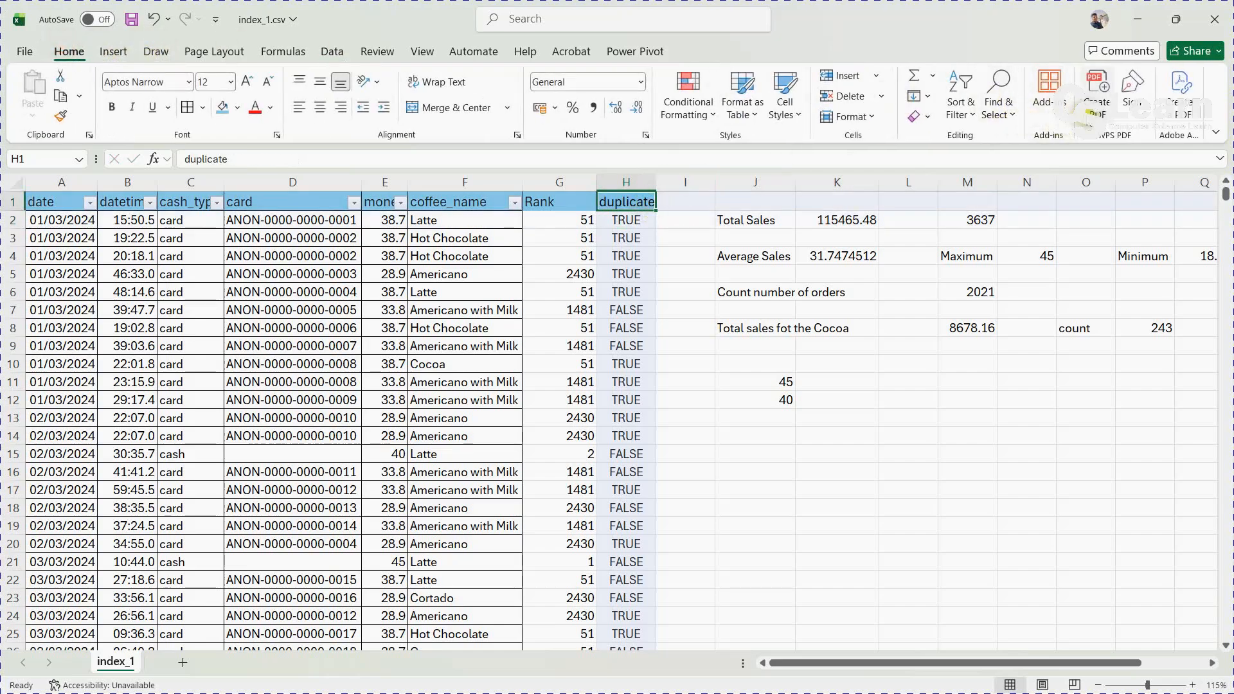
{"action": "left_click", "coordinate": [961, 103]}
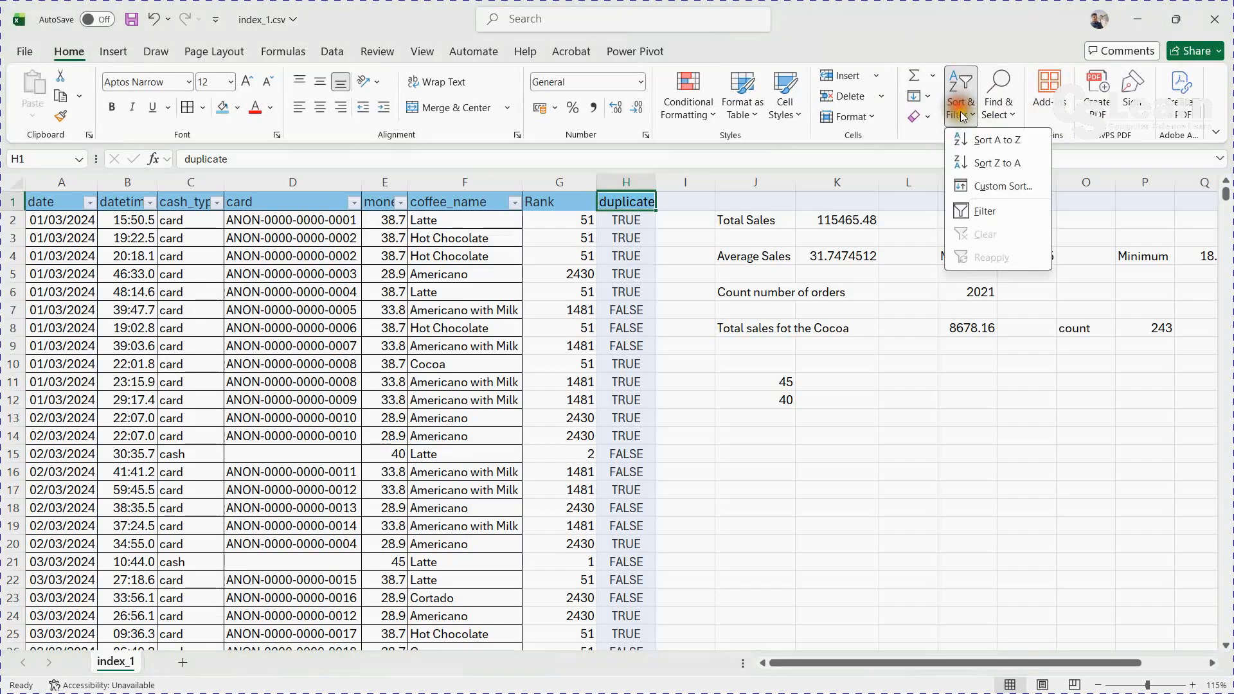
{"action": "left_click", "coordinate": [967, 209]}
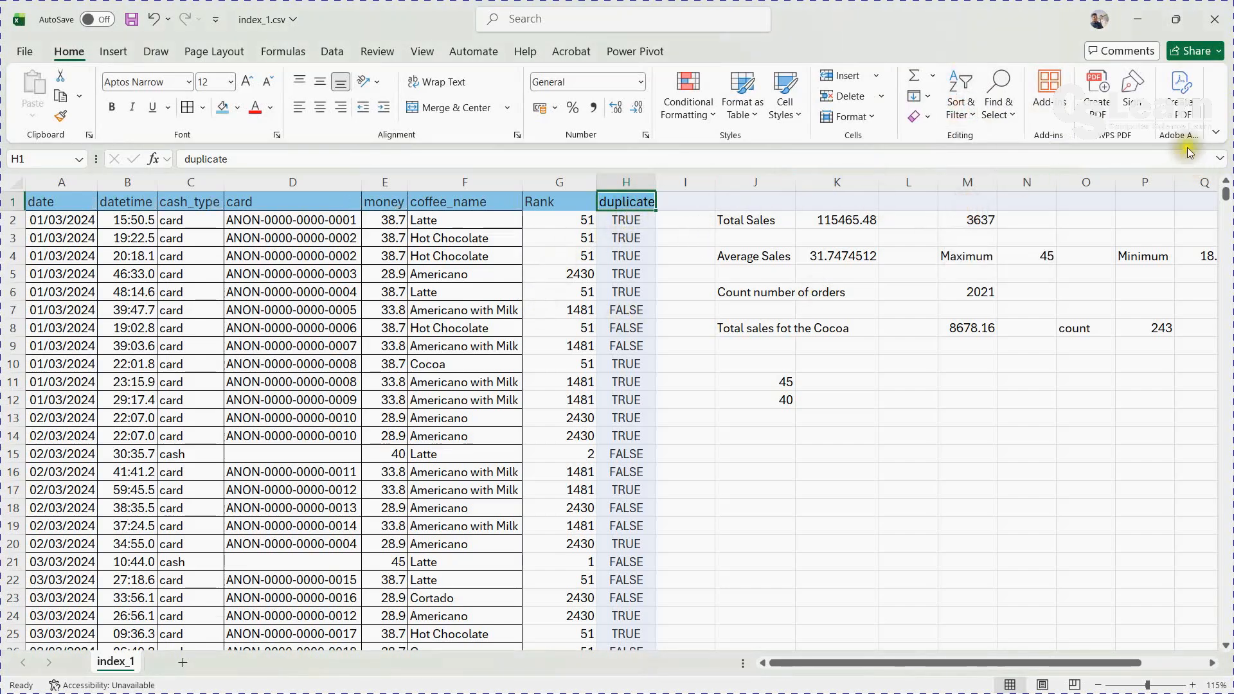
{"action": "left_click", "coordinate": [967, 107]}
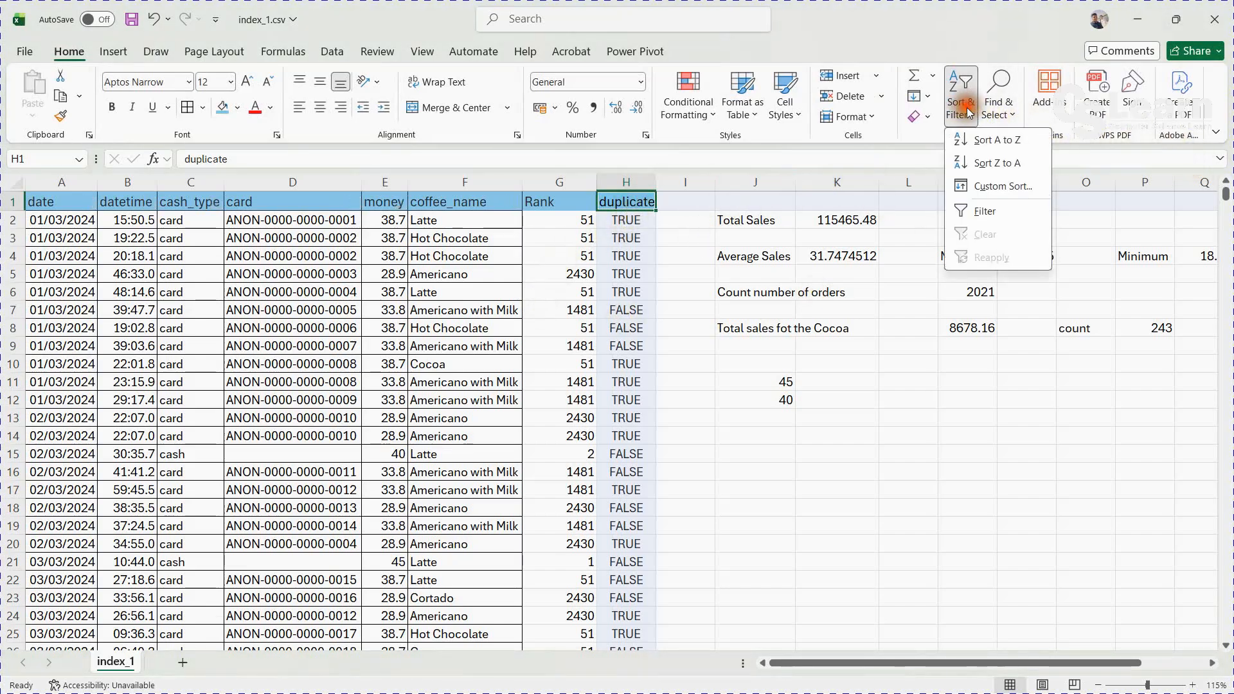
{"action": "left_click", "coordinate": [977, 208]}
Step: Filter the duplicate column to show only FALSE rows and look through the filtered orders
{"action": "left_click", "coordinate": [649, 203]}
{"action": "left_click", "coordinate": [484, 425]}
{"action": "left_click", "coordinate": [586, 559]}
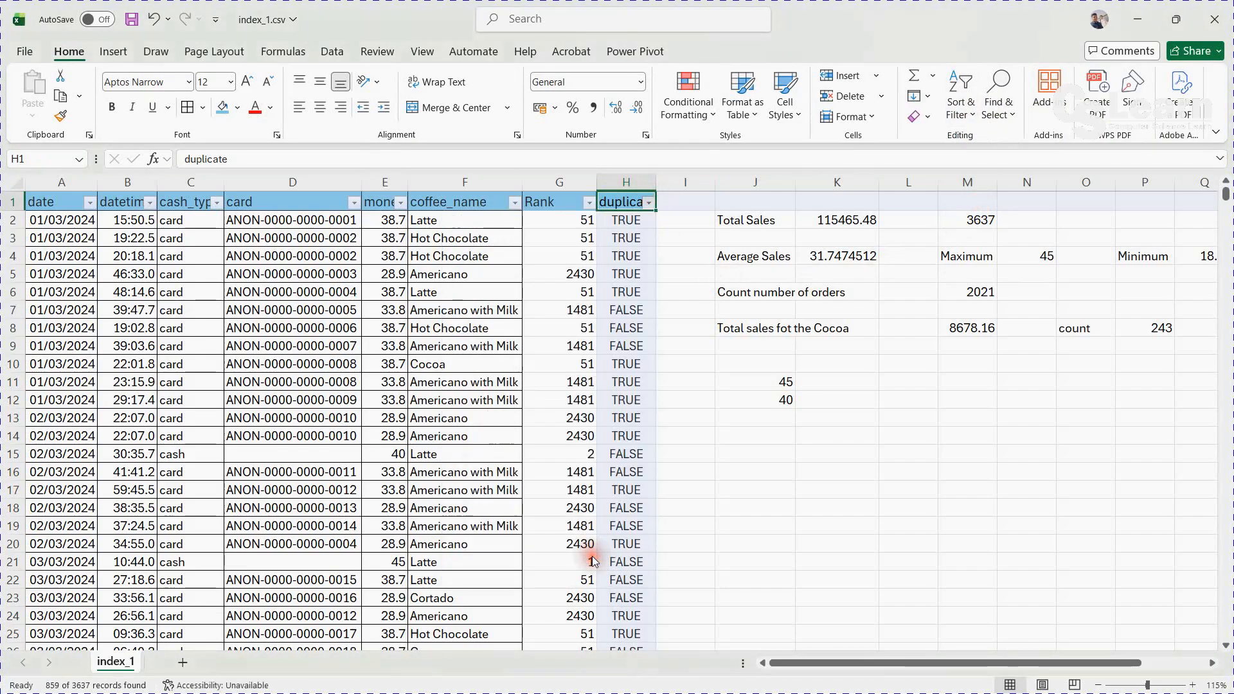
{"action": "scroll", "coordinate": [653, 345], "scroll_direction": "down", "scroll_amount": 15}
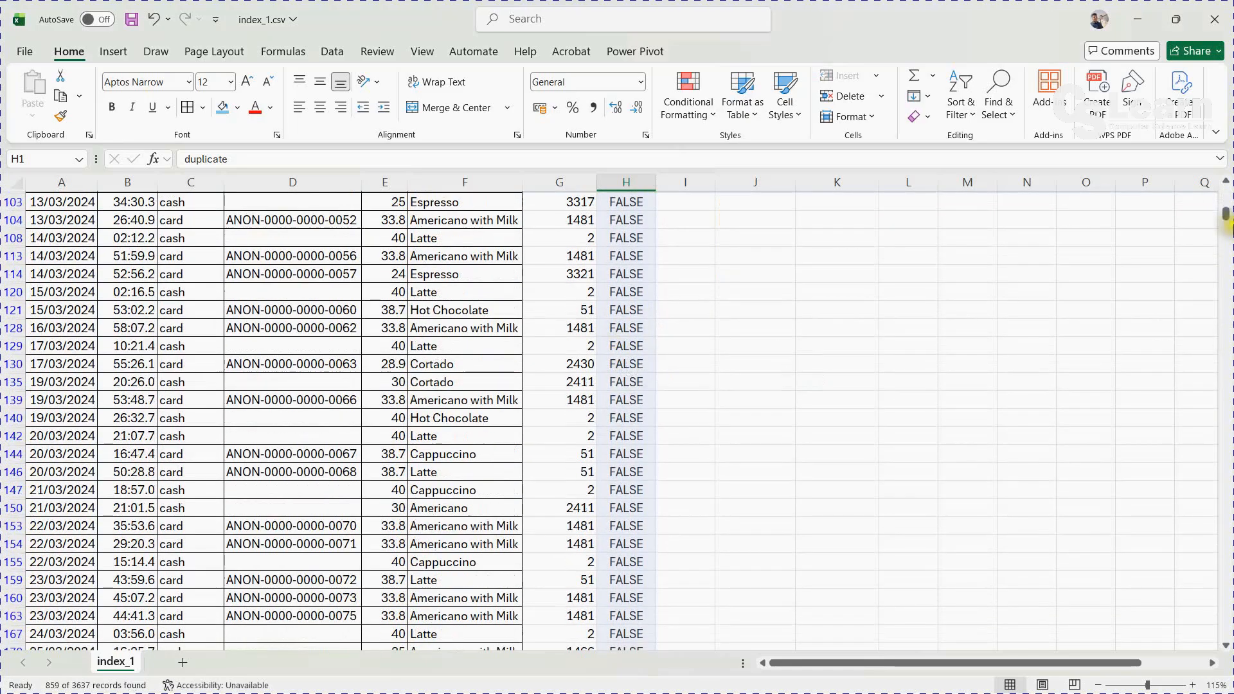
{"action": "left_click_drag", "start_coordinate": [1228, 225], "coordinate": [1209, 180]}
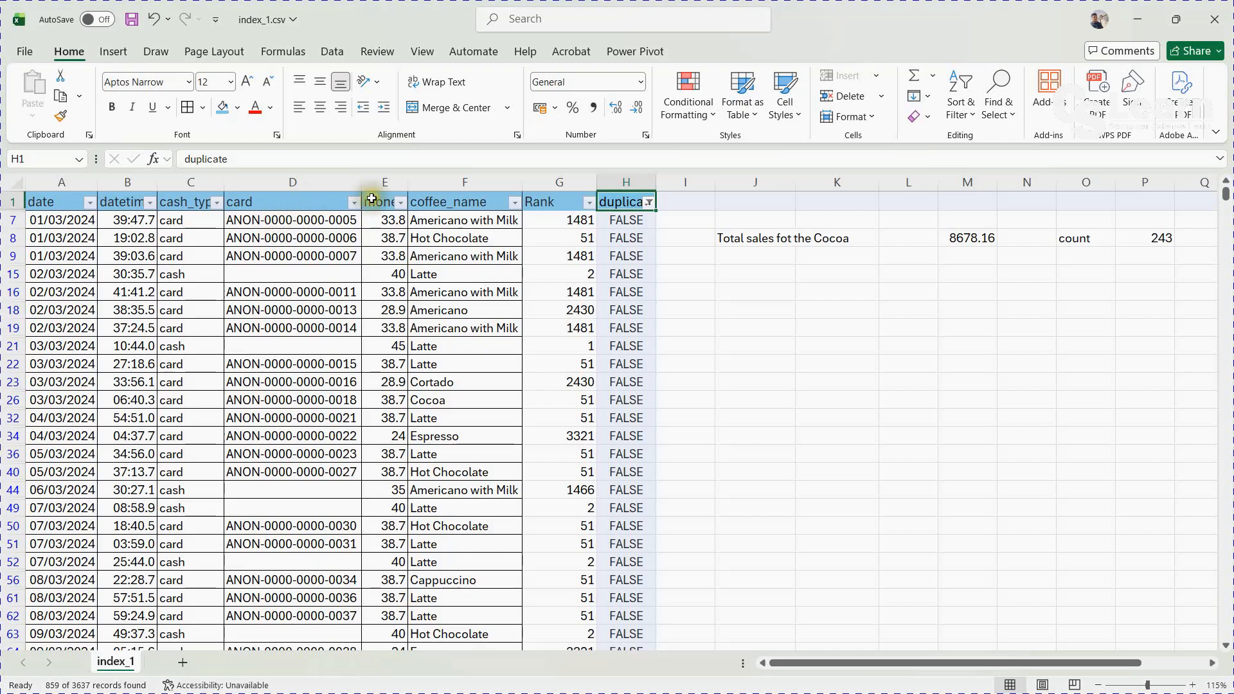
{"action": "left_click", "coordinate": [615, 221]}
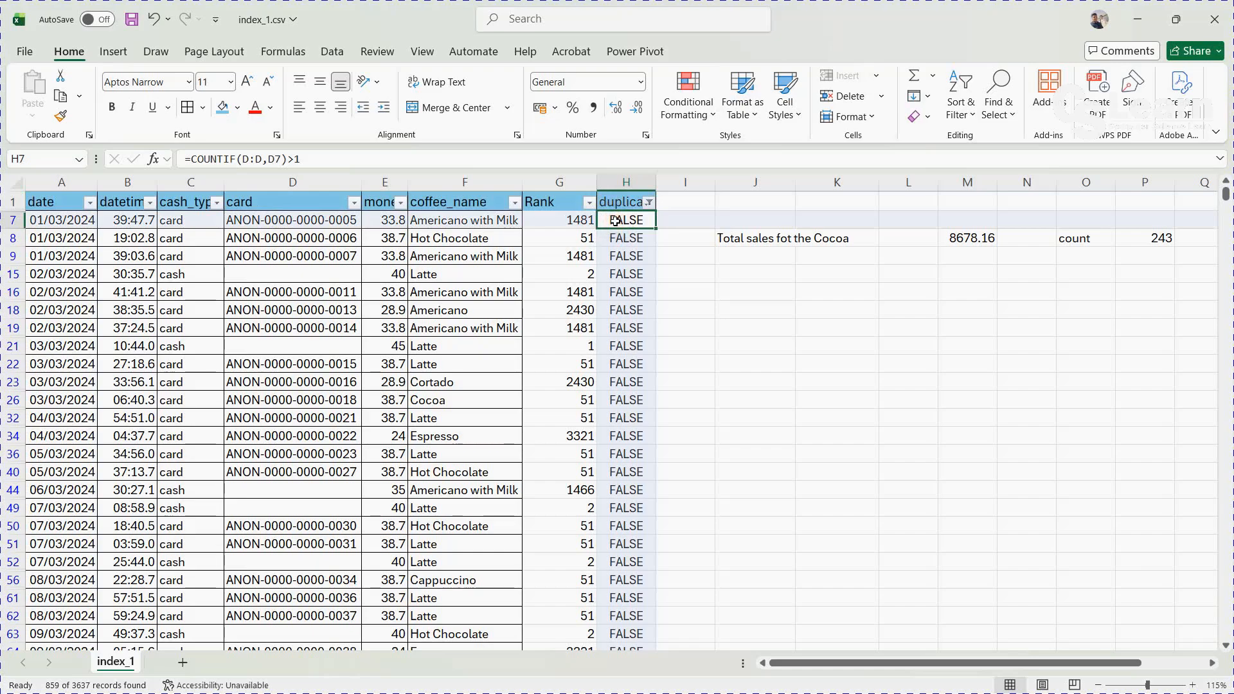
Step: Set the duplicate column's filter to Select All so that every order is shown
{"action": "left_click", "coordinate": [649, 202]}
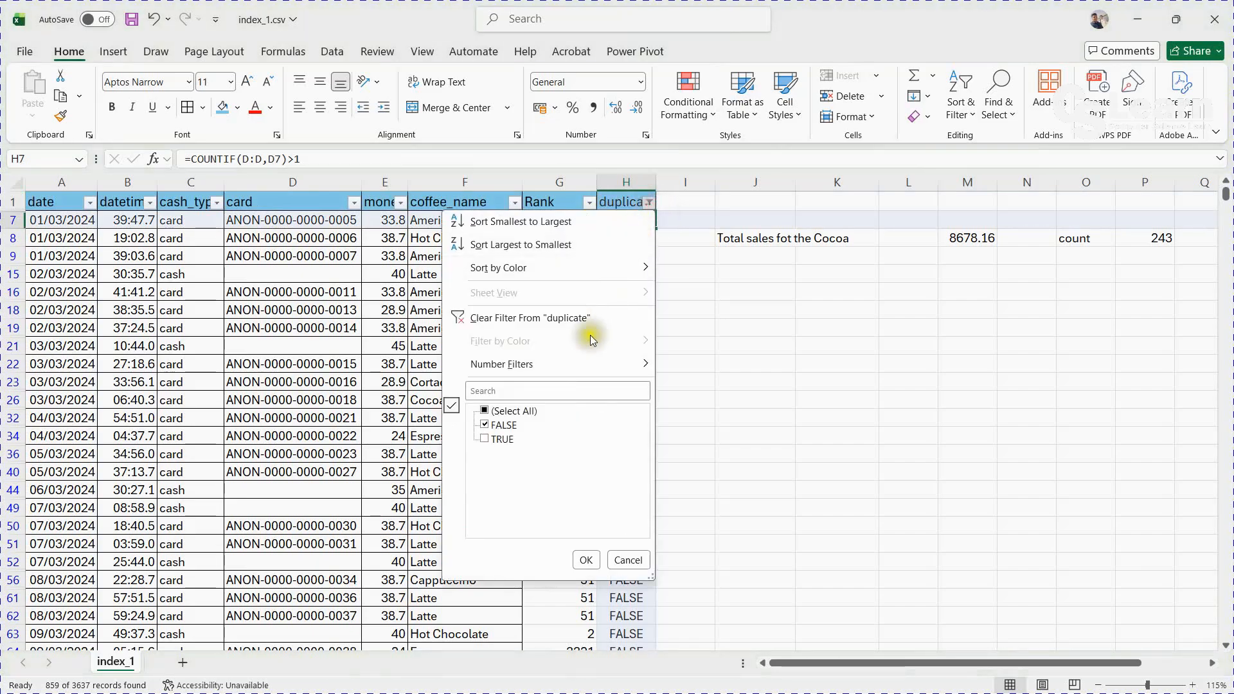
{"action": "left_click", "coordinate": [485, 411]}
{"action": "left_click", "coordinate": [586, 560]}
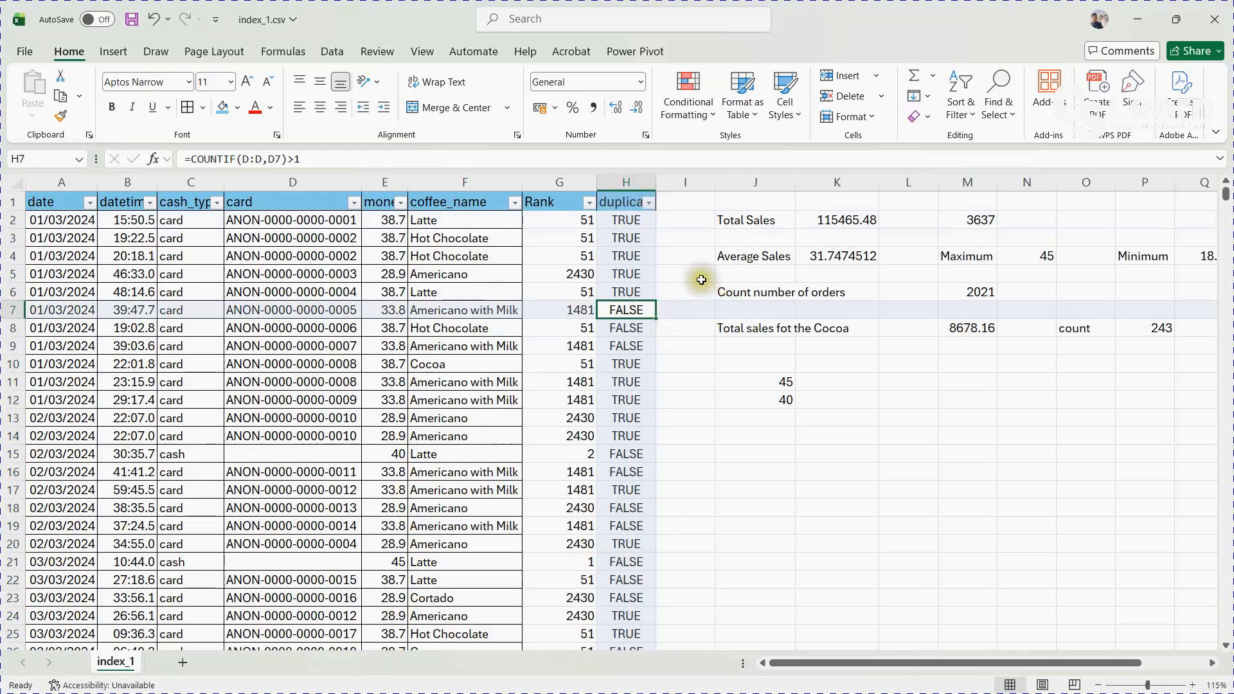
Step: Start a COUNTA formula in J14, beginning a nested UNIQUE function as its argument
{"action": "left_click", "coordinate": [780, 437]}
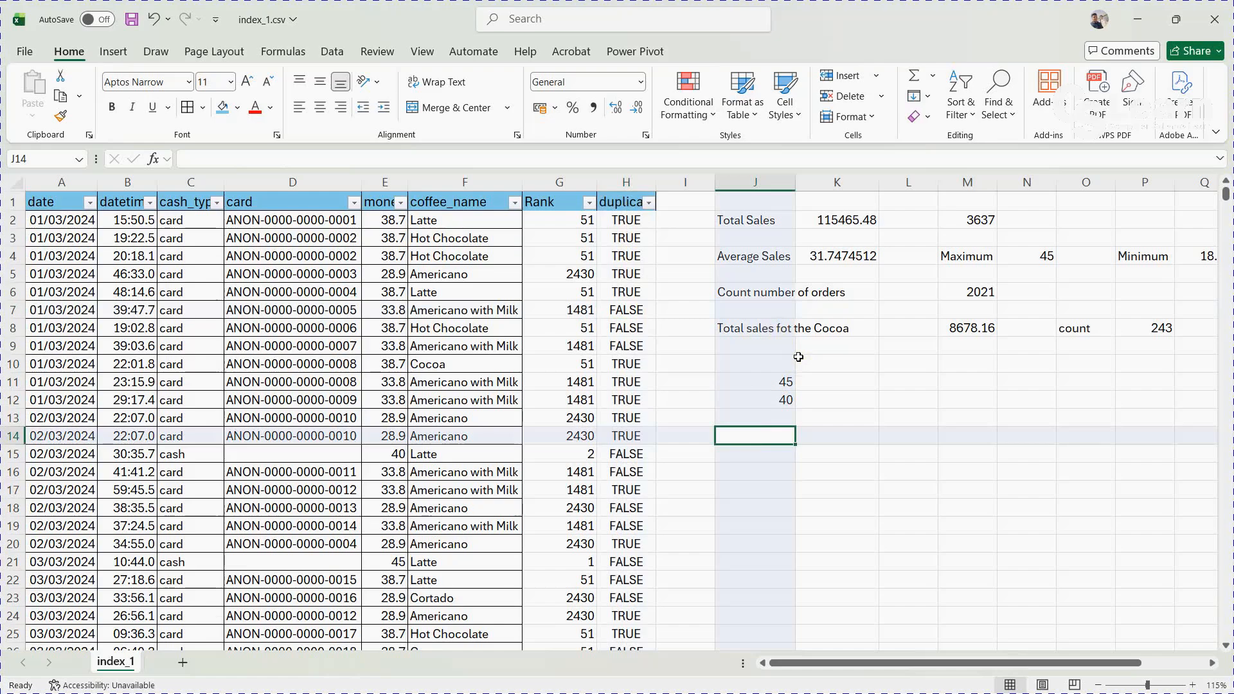
{"action": "type", "text": "="}
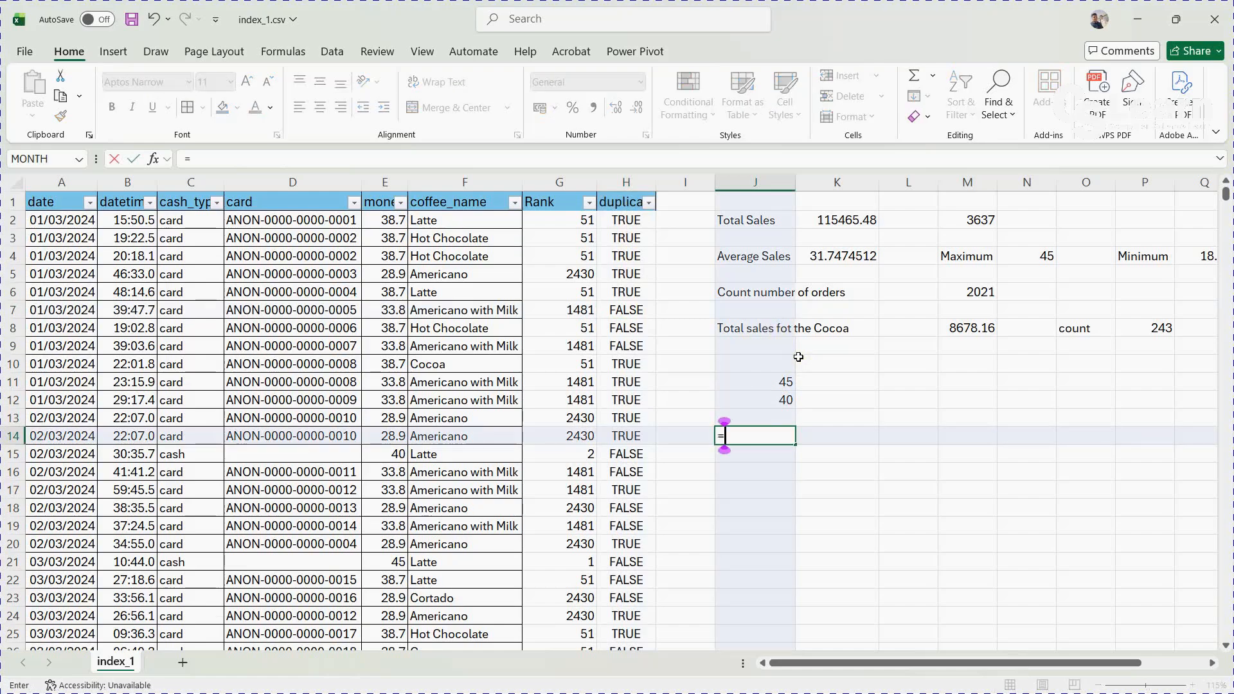
{"action": "type", "text": "count"}
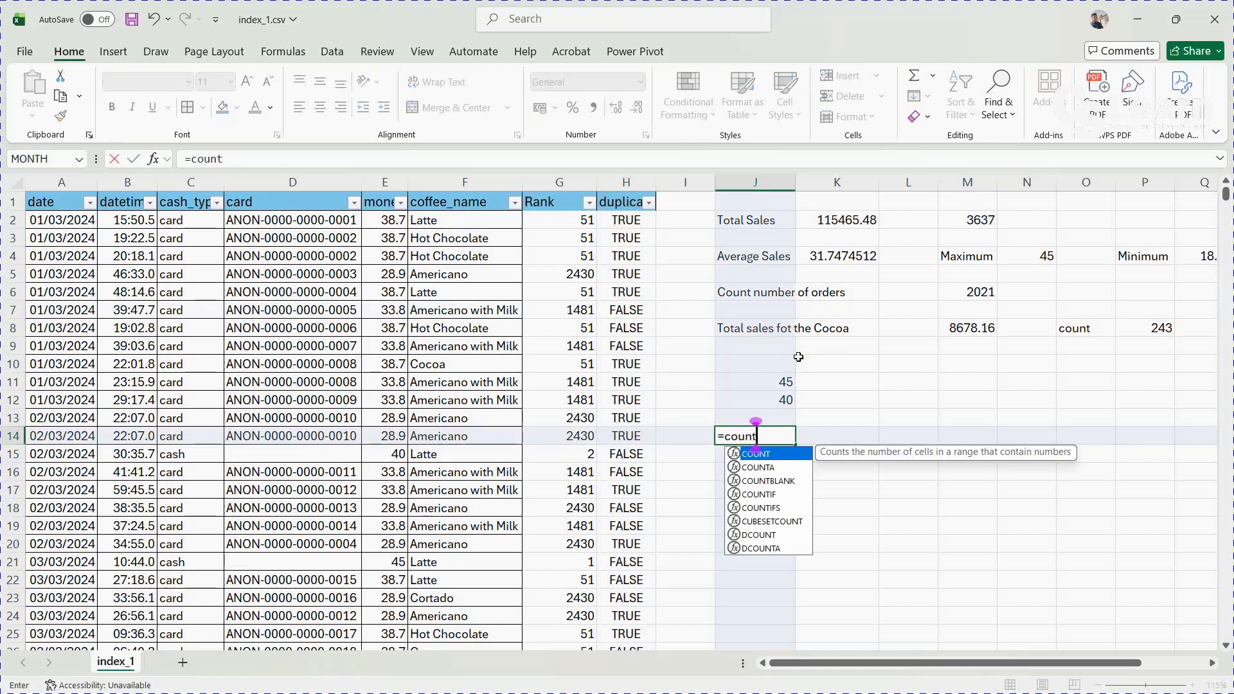
{"action": "type", "text": "a"}
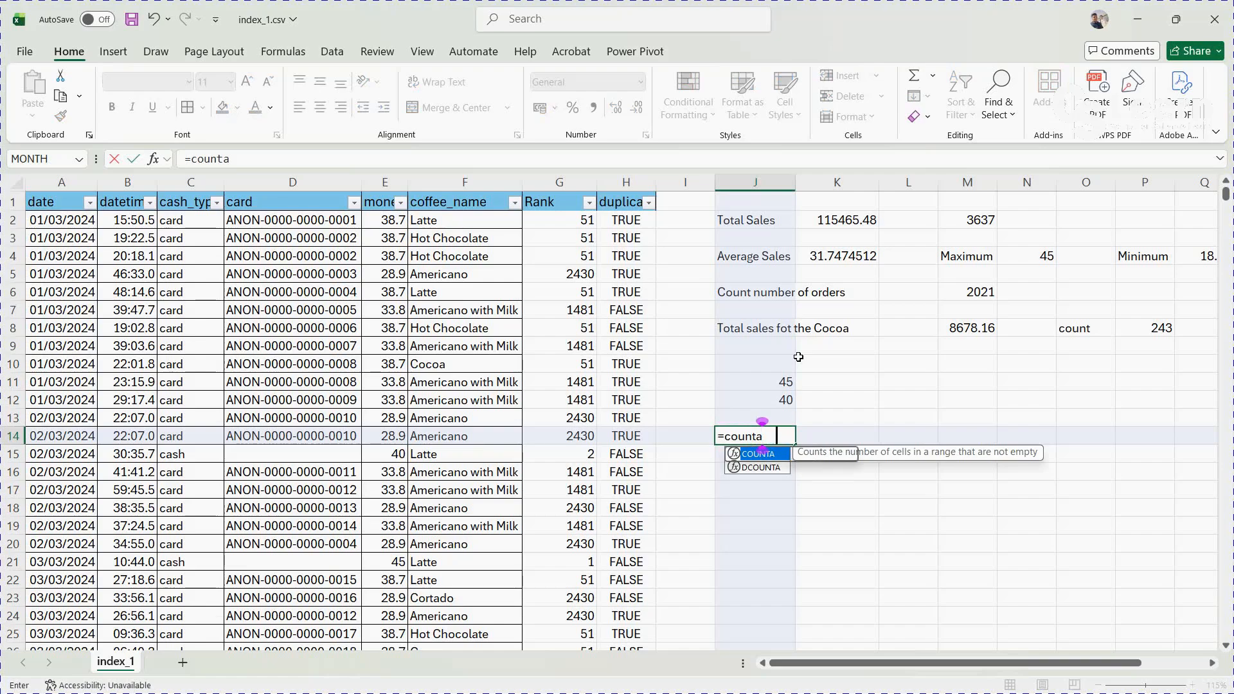
{"action": "key", "text": "Tab"}
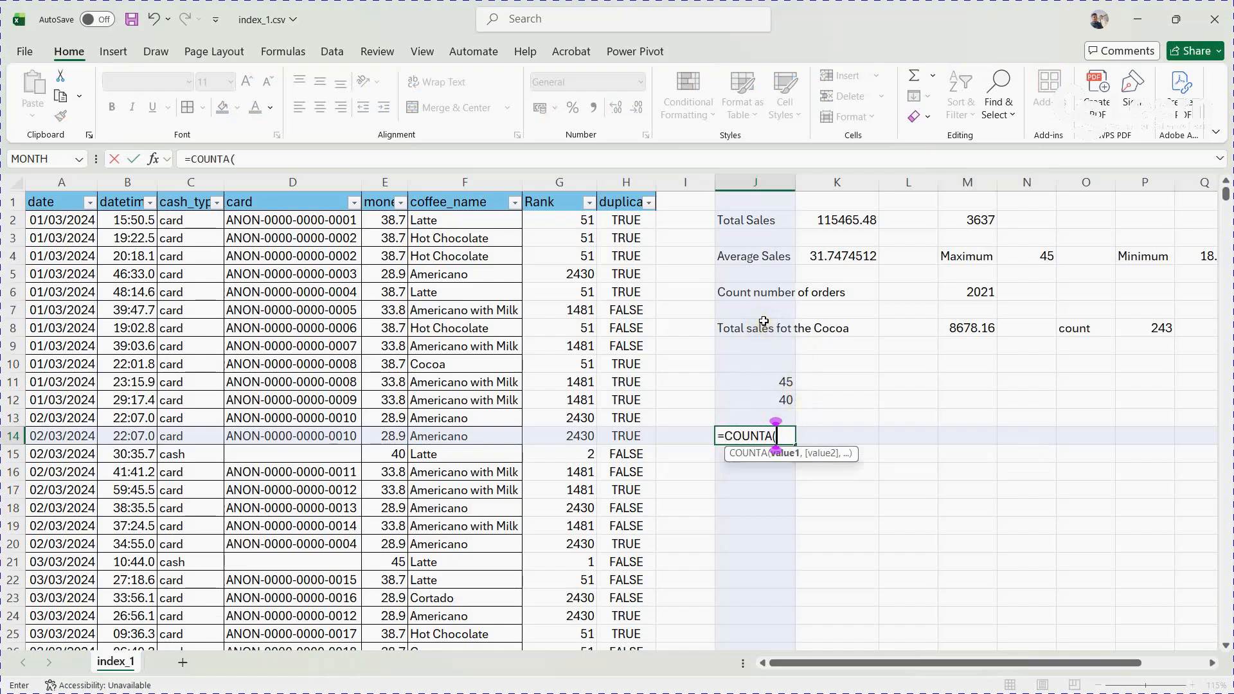
{"action": "type", "text": "uni"}
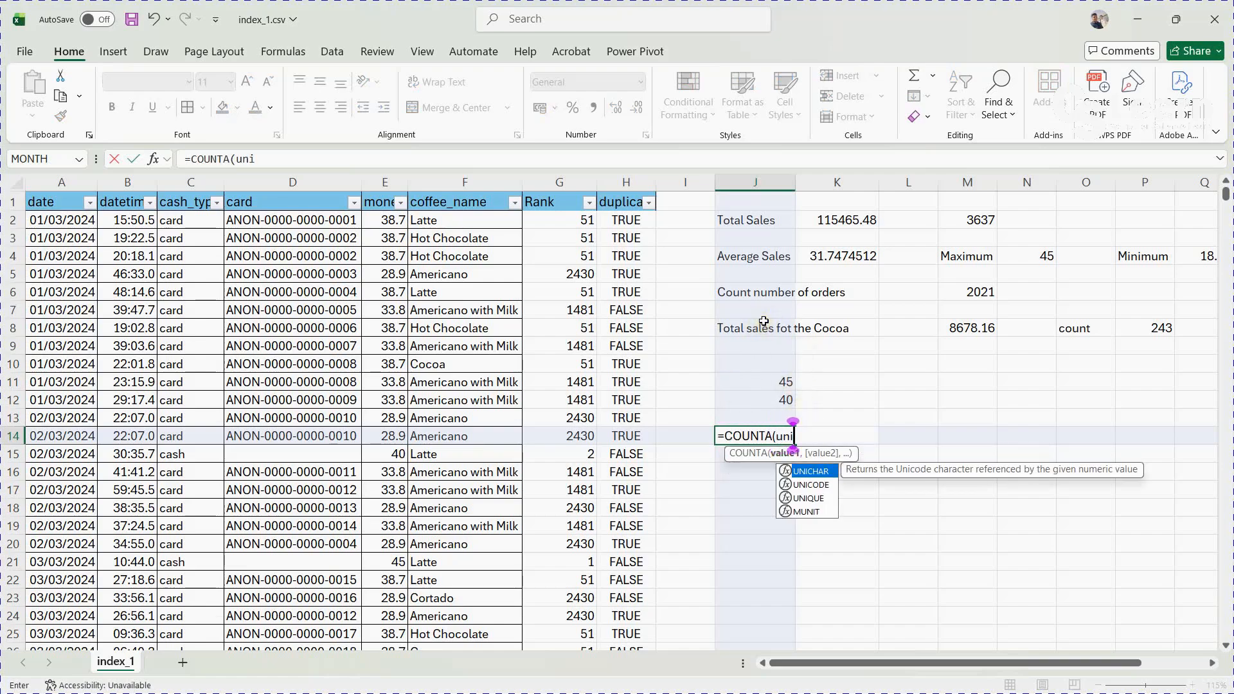
{"action": "key", "text": "Tab"}
{"action": "key", "text": "BackSpace"}
{"action": "key", "text": "BackSpace"}
{"action": "key", "text": "BackSpace"}
{"action": "key", "text": "BackSpace"}
{"action": "key", "text": "BackSpace"}
{"action": "key", "text": "BackSpace"}
Step: Complete the J14 formula as =COUNTA(UNIQUE(D:D)) to count the distinct cards, and compare it with the order count in M2
{"action": "type", "text": "i"}
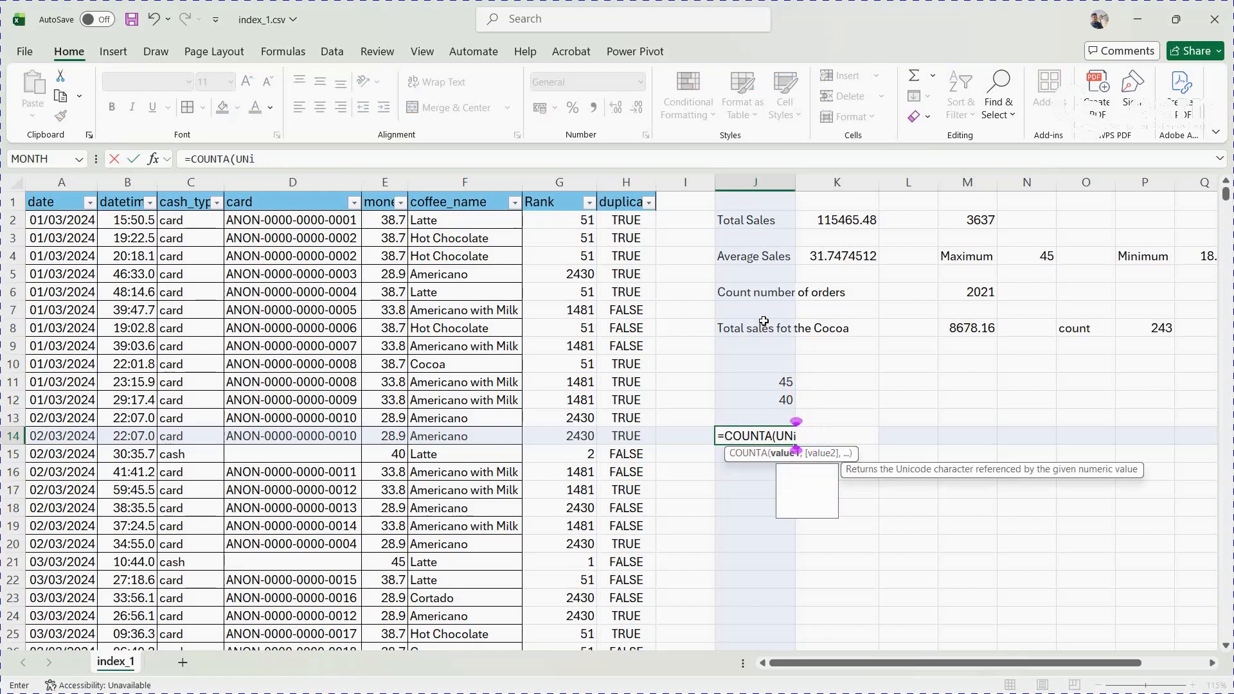
{"action": "type", "text": "q"}
{"action": "key", "text": "Tab"}
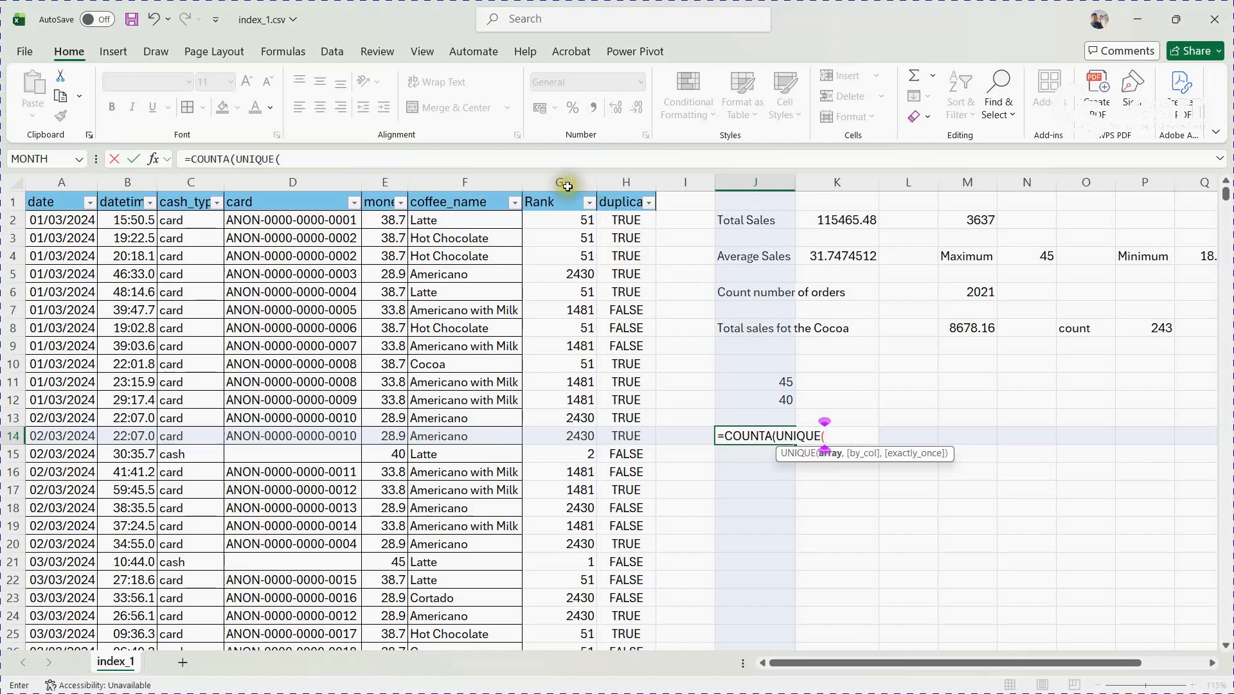
{"action": "left_click", "coordinate": [323, 177]}
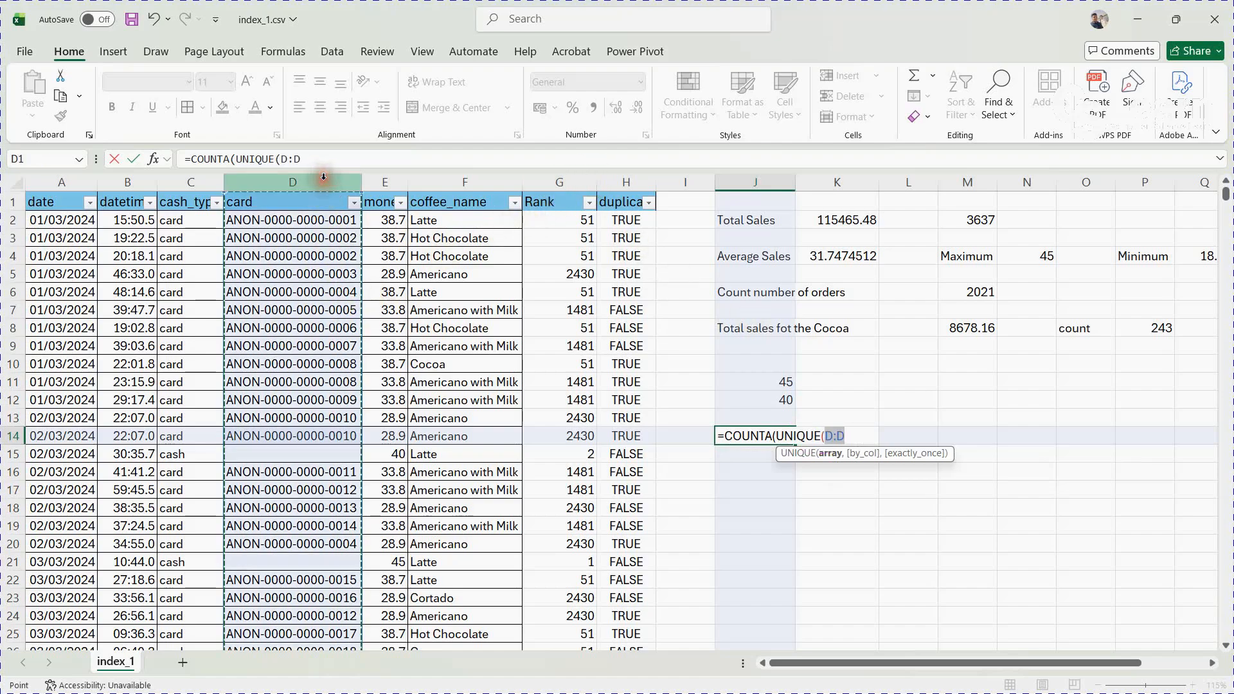
{"action": "key", "text": "Return"}
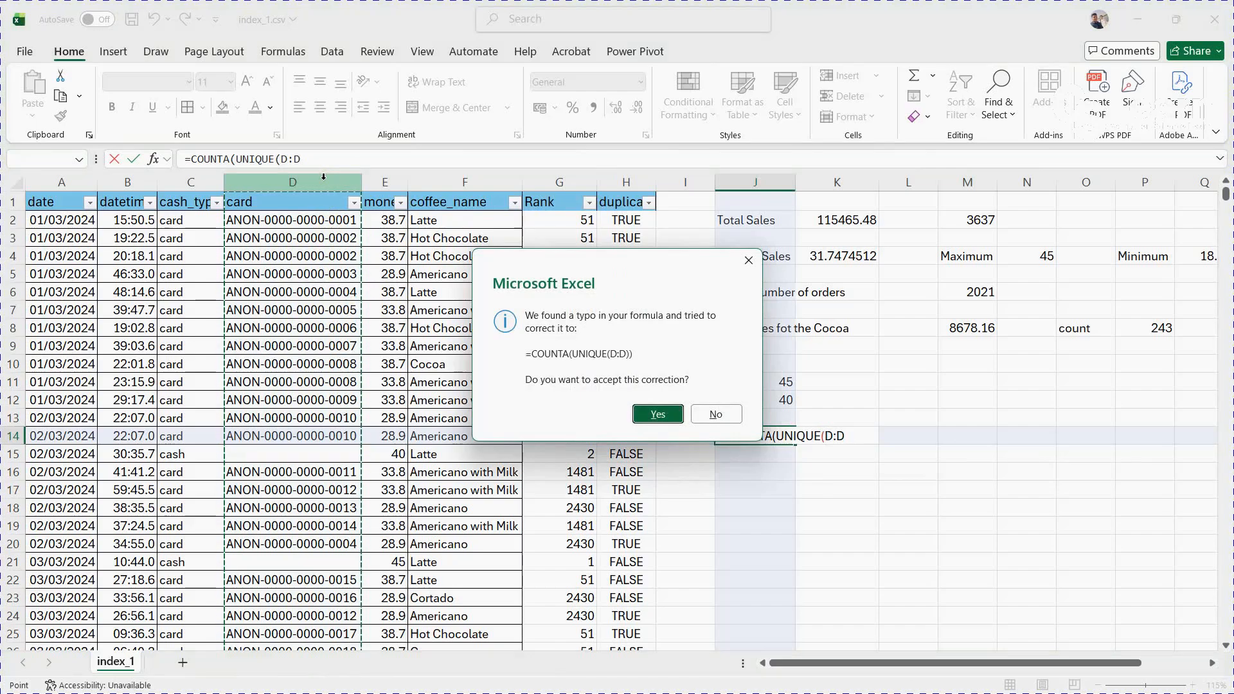
{"action": "left_click", "coordinate": [715, 414]}
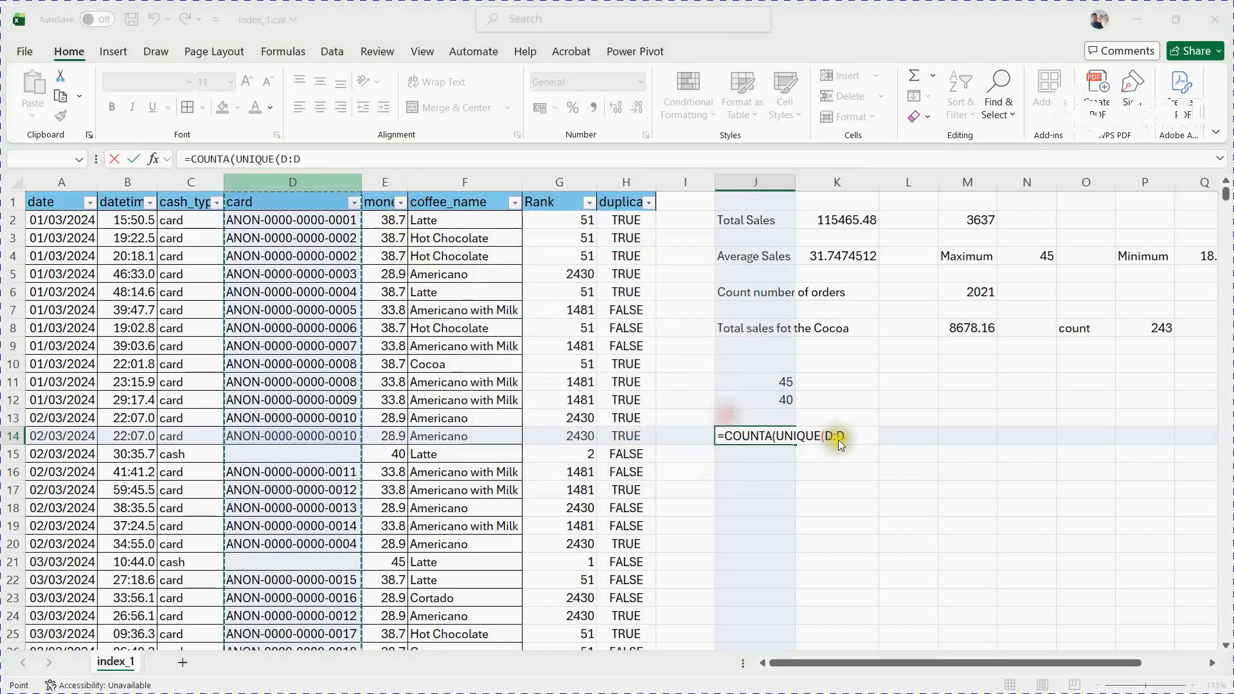
{"action": "left_click", "coordinate": [715, 389]}
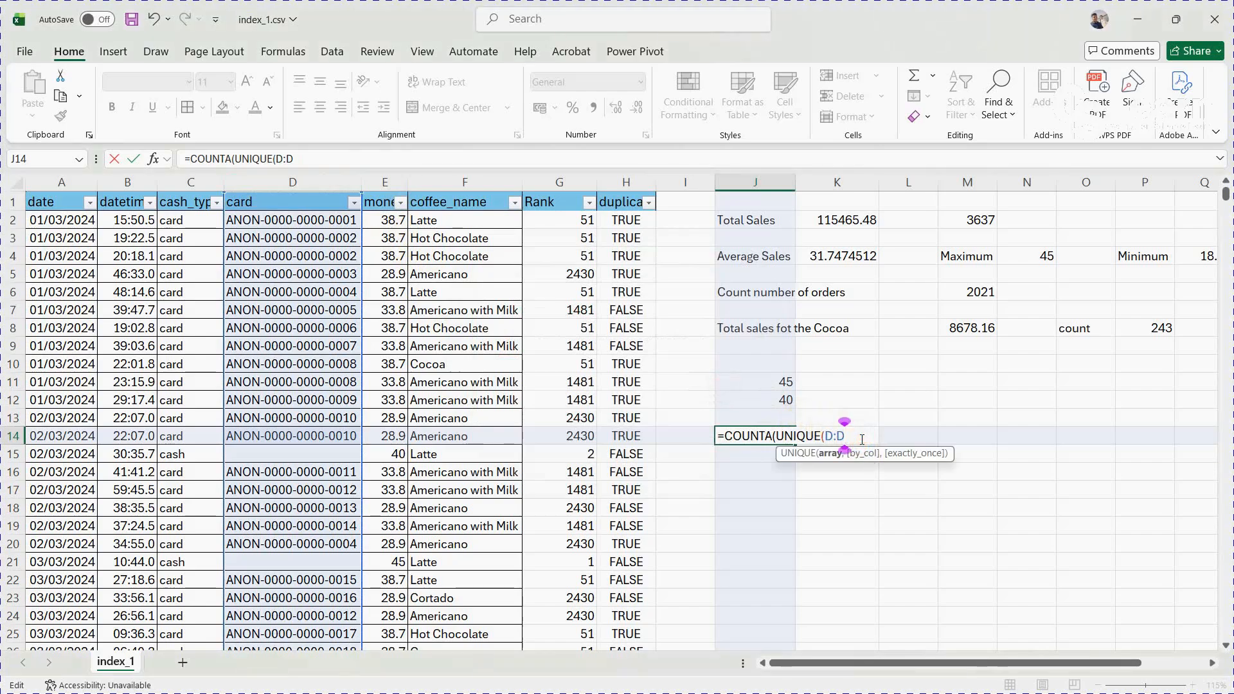
{"action": "type", "text": "))"}
{"action": "key", "text": "Return"}
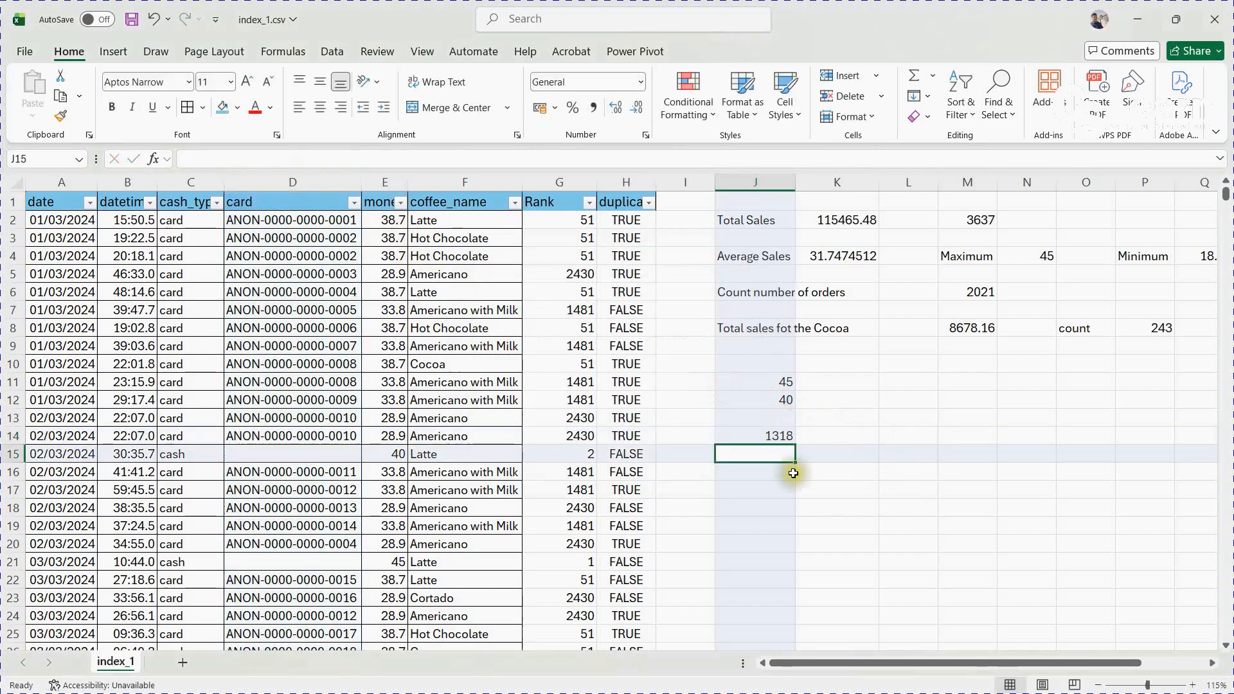
{"action": "left_click", "coordinate": [784, 434]}
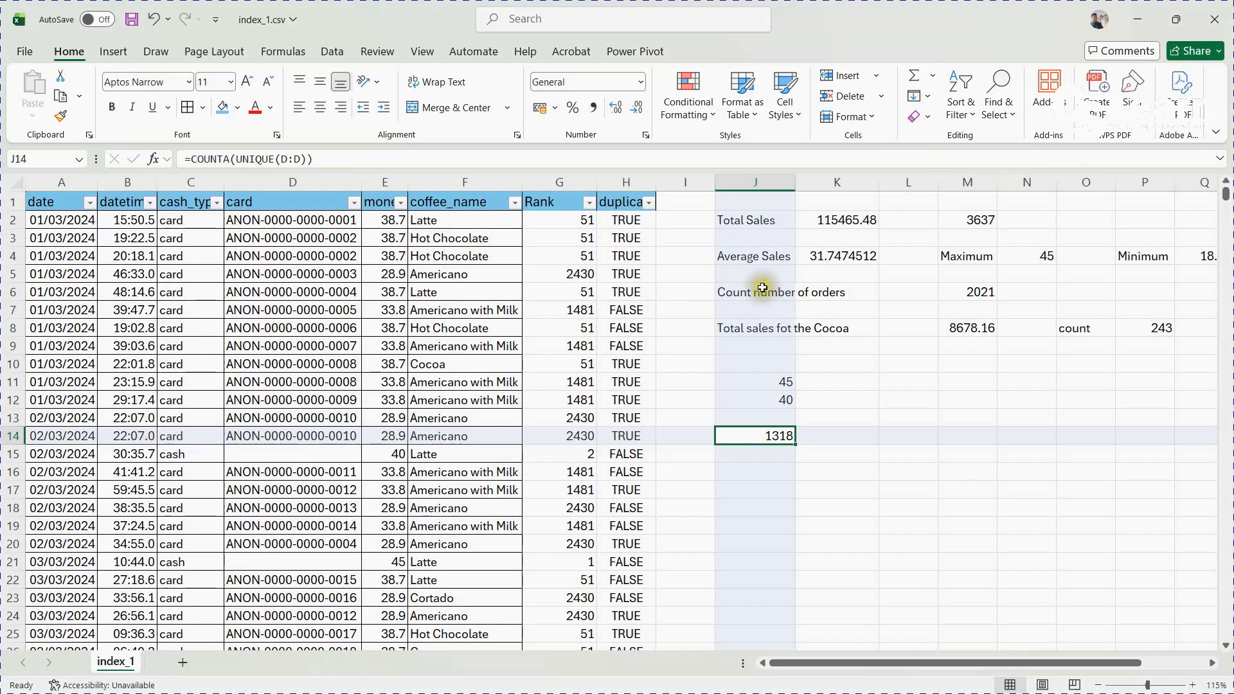
{"action": "left_click", "coordinate": [979, 221]}
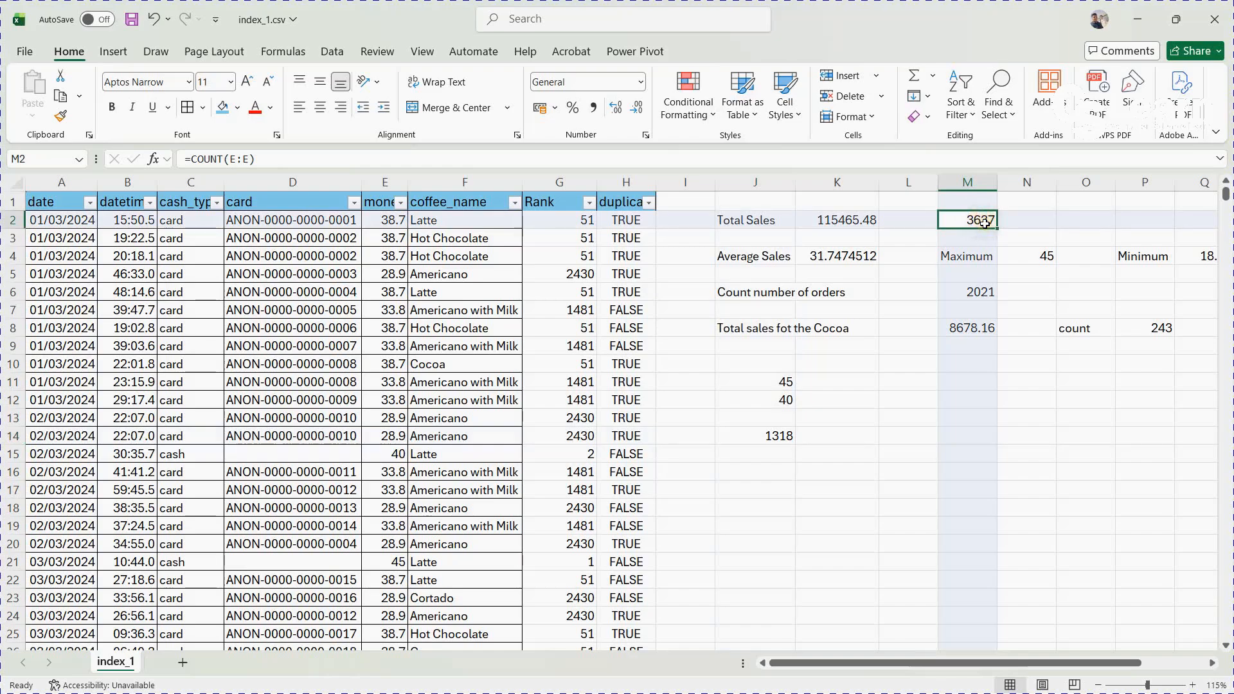